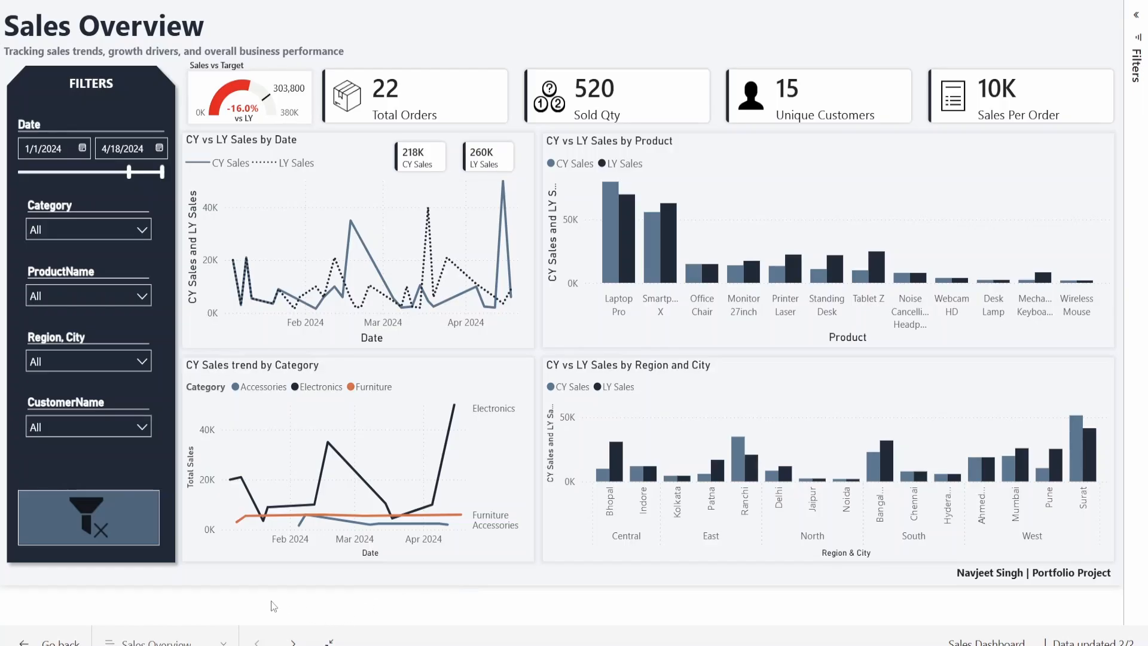
- Switch the Sales Overview report to its Customer Details page
click(197, 642)
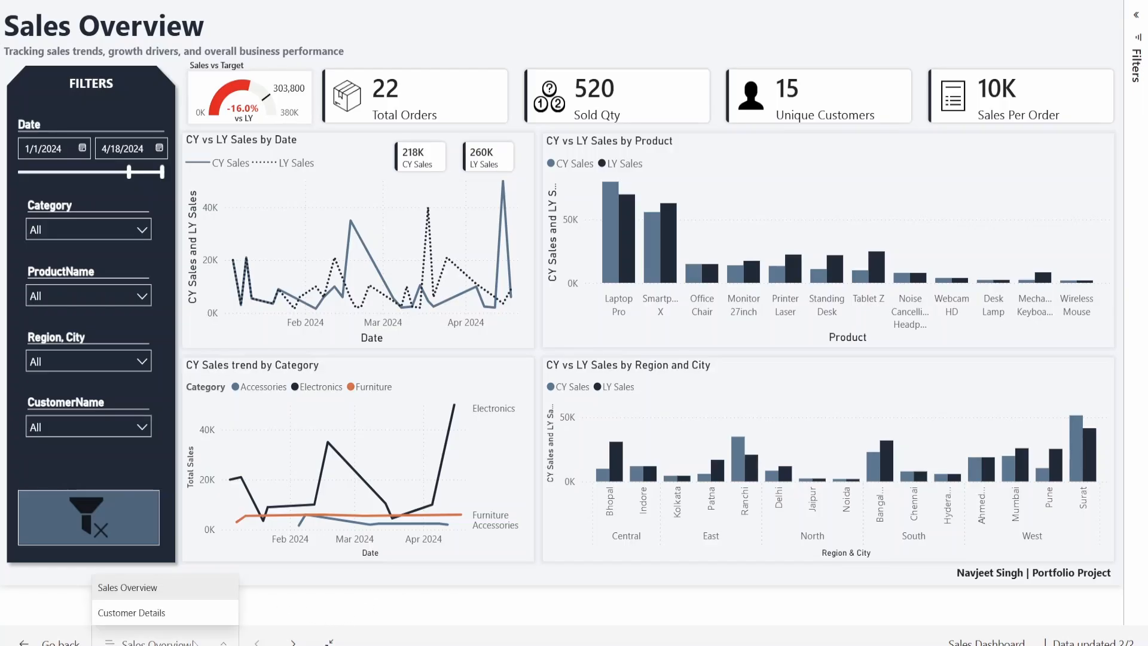
click(188, 616)
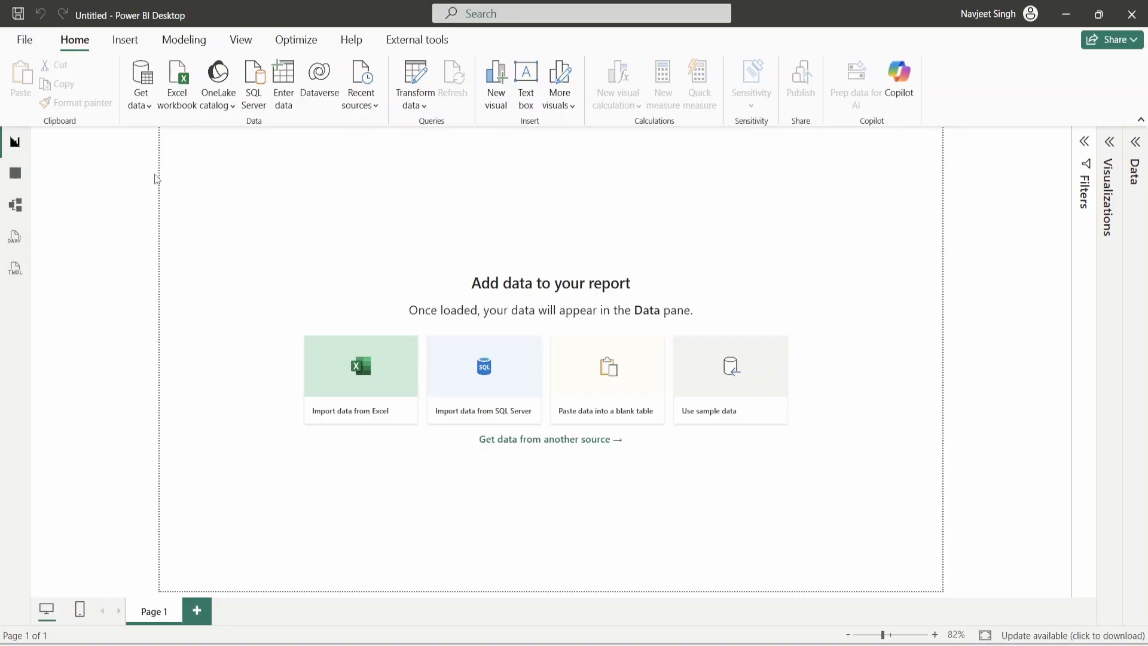
click(142, 108)
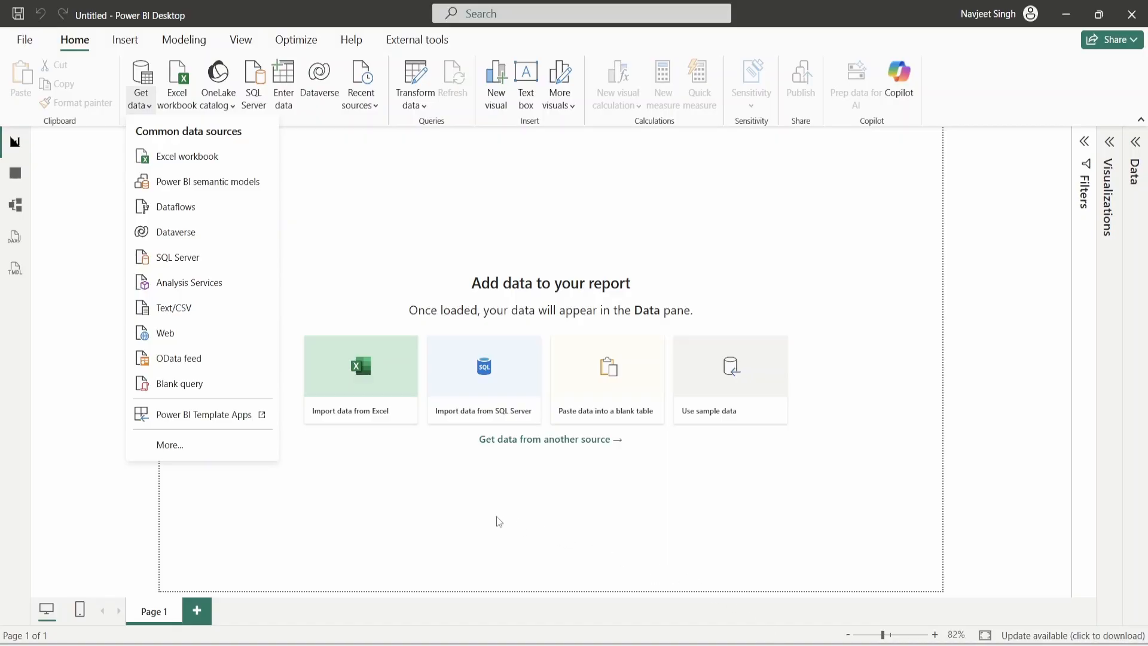
click(432, 478)
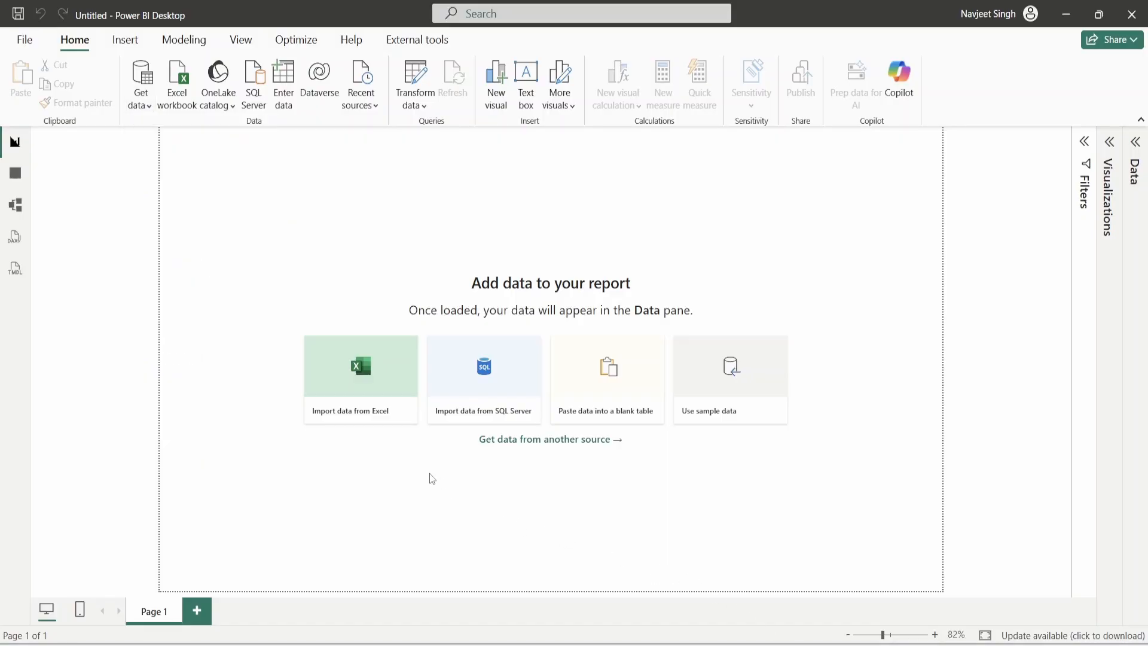
click(141, 109)
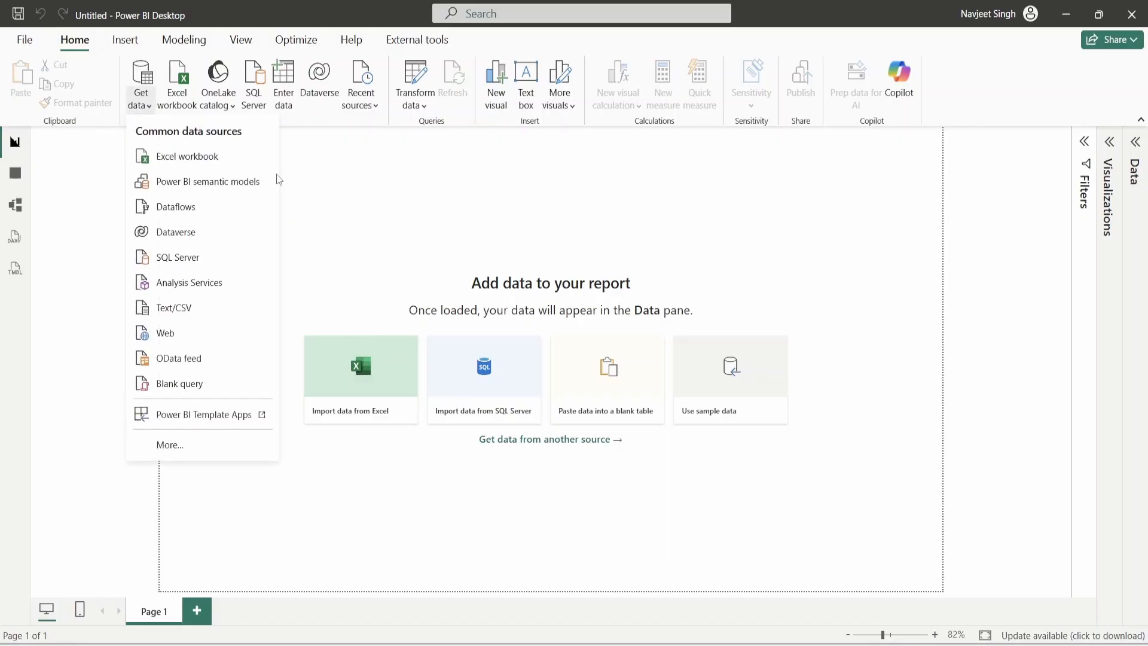
click(382, 236)
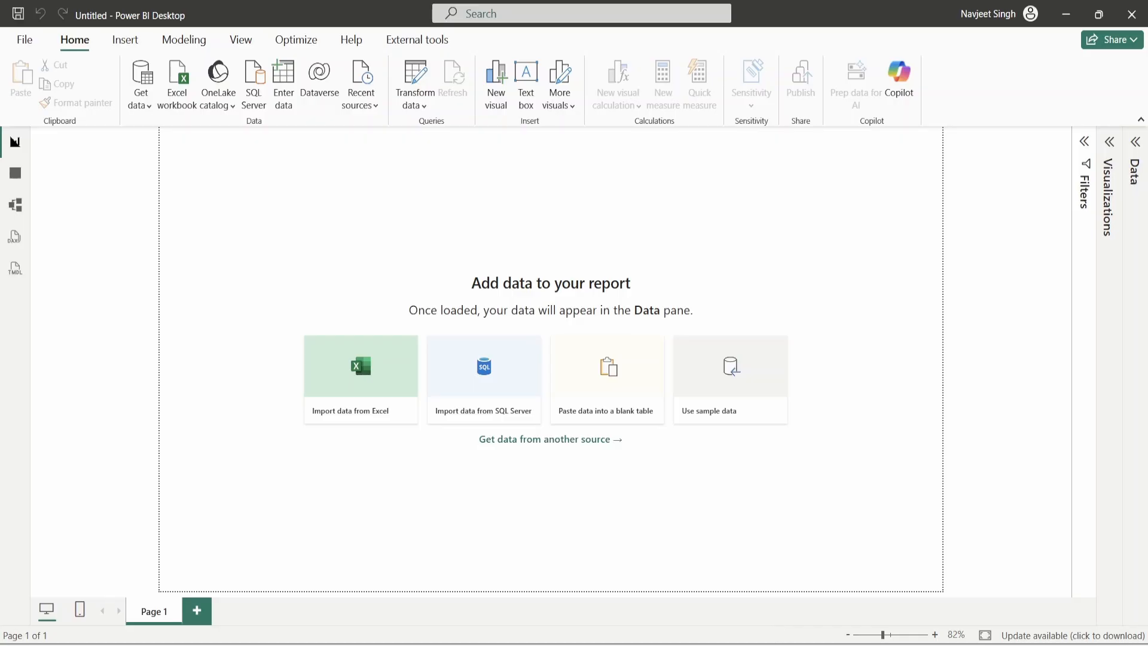
mouse_move(801, 645)
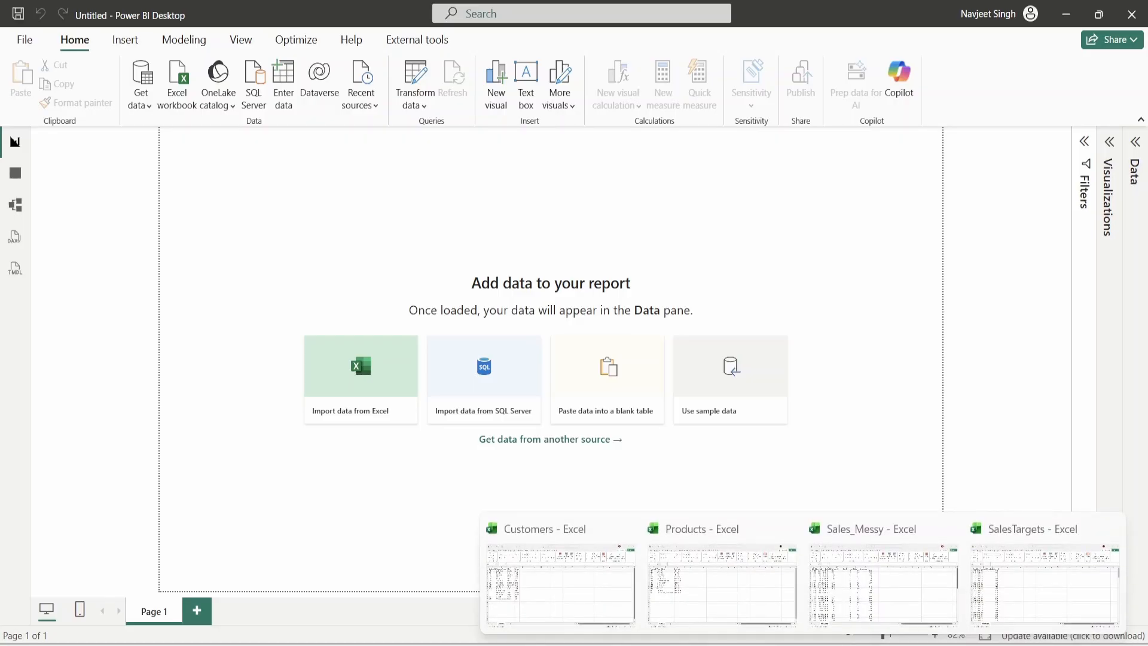
click(1036, 571)
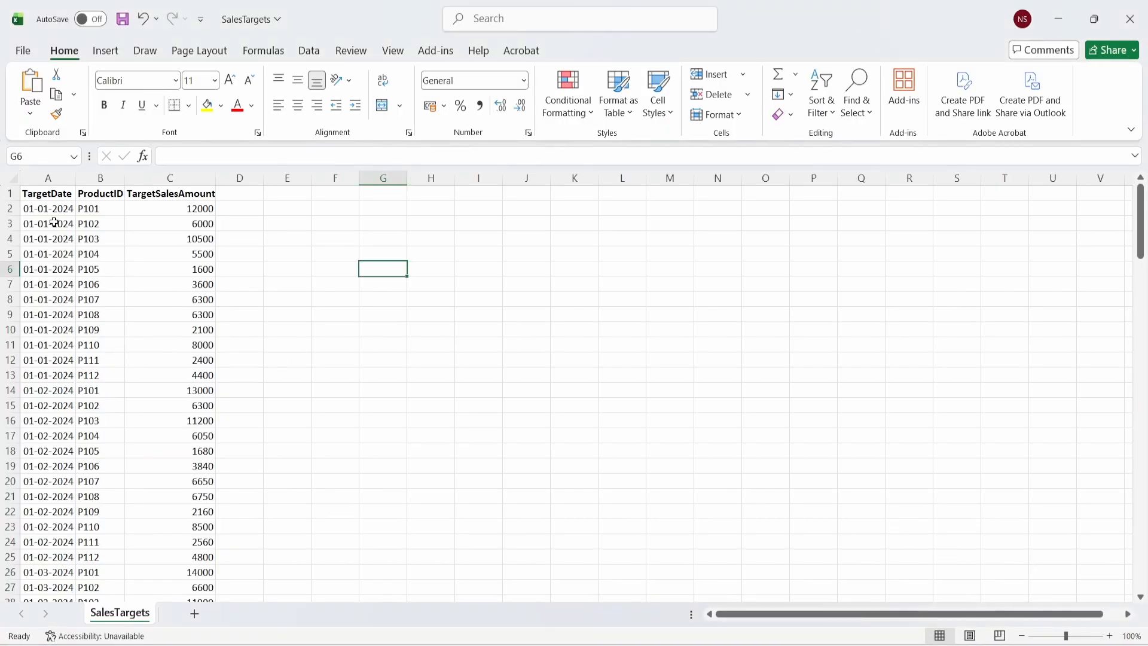
- Review the SalesTargets headers: TargetDate, ProductID and TargetSalesAmount
drag(30, 192, 311, 518)
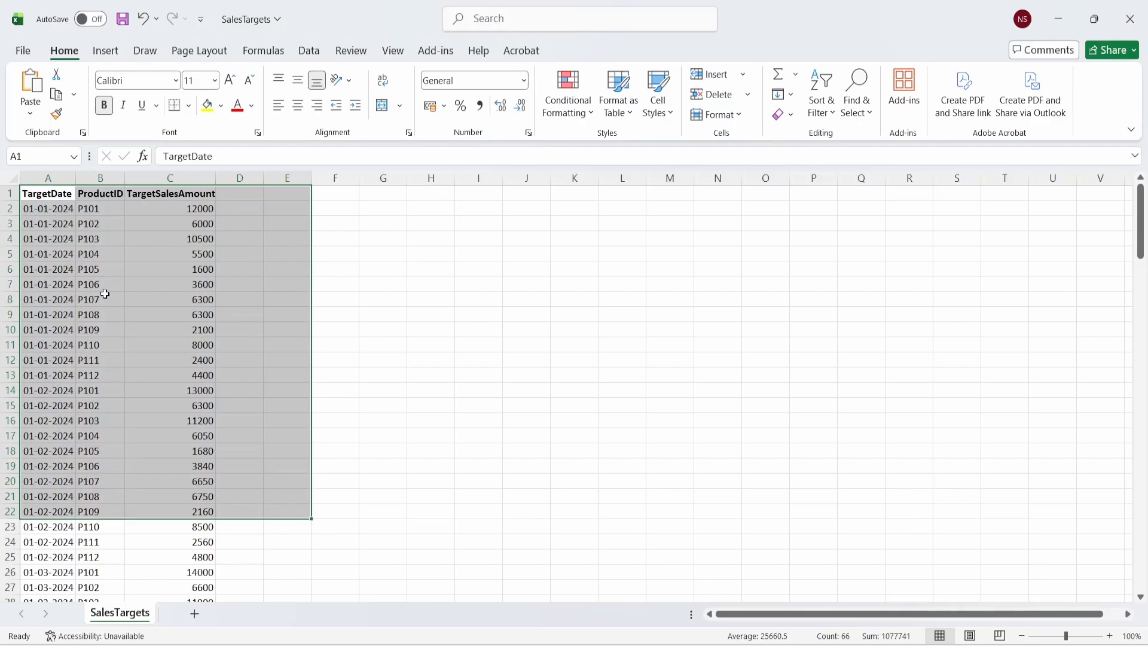
click(100, 269)
click(48, 193)
click(102, 197)
click(171, 194)
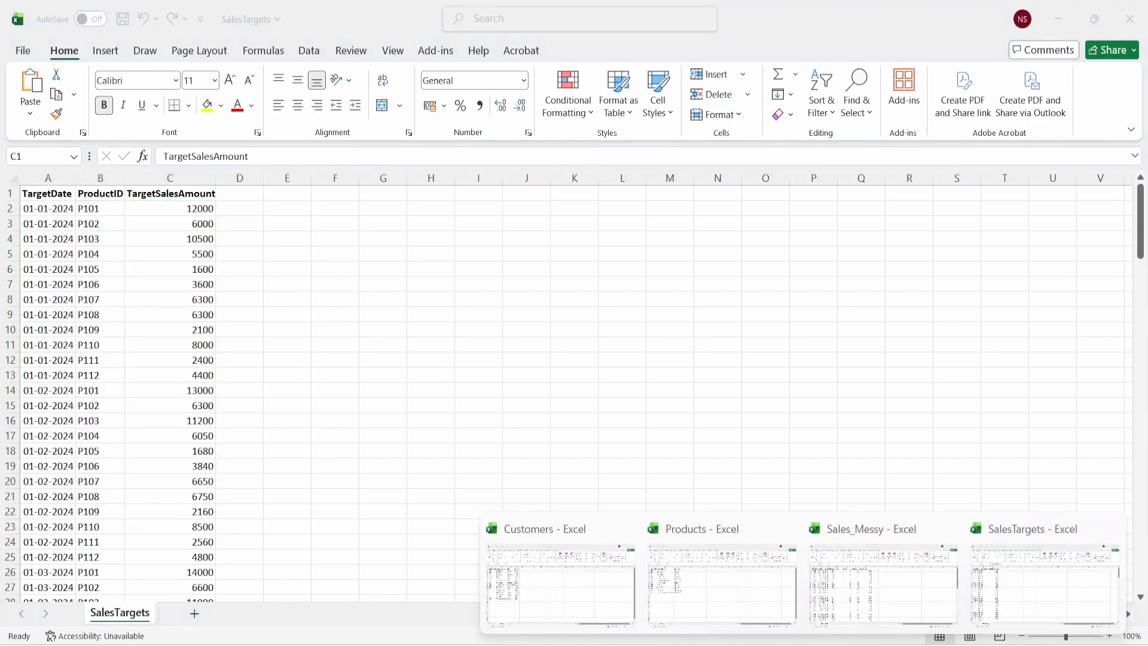
- Inspect the Sales_Messy OrderDate and headers, then the Products ProductID and ProductName headers
click(855, 610)
click(91, 240)
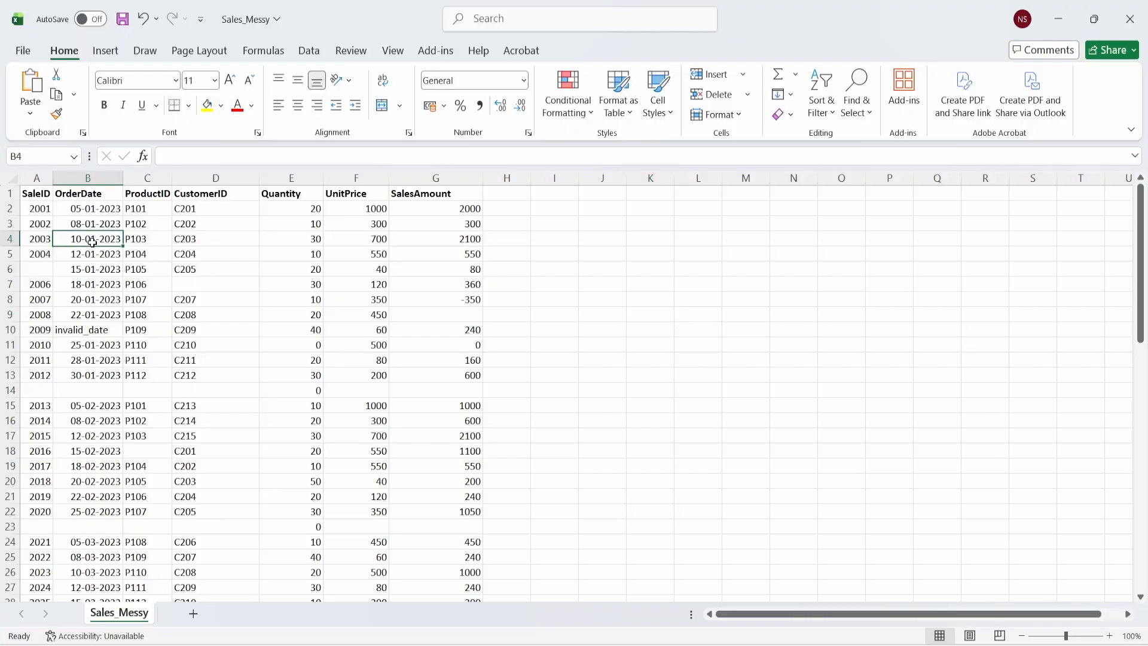
drag(39, 194, 441, 199)
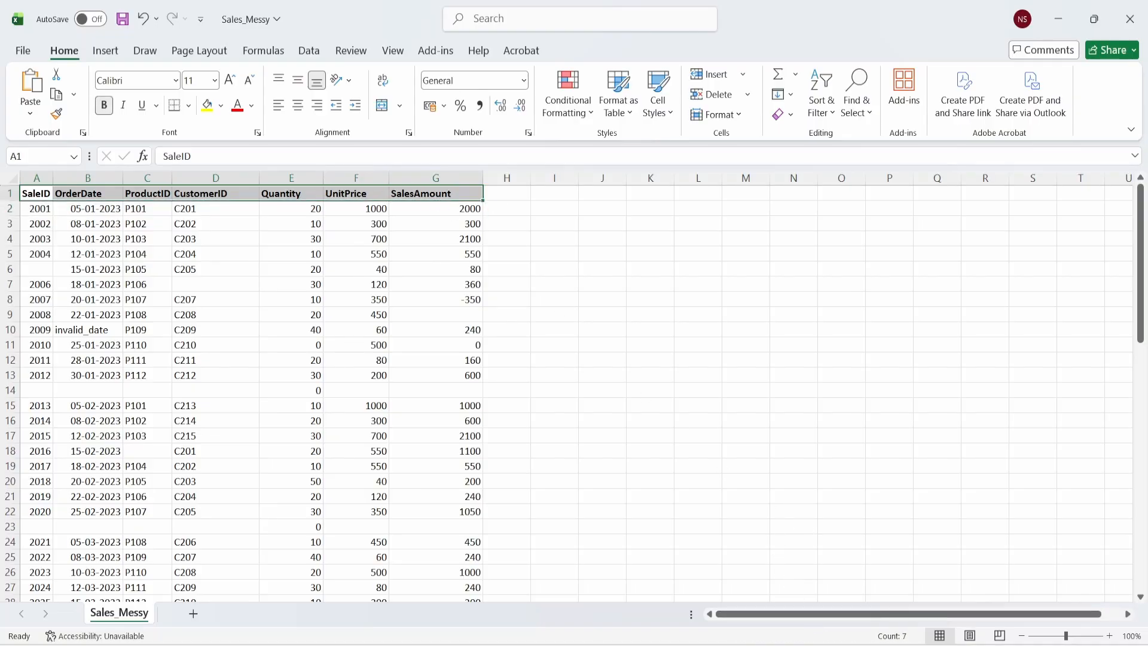
click(738, 557)
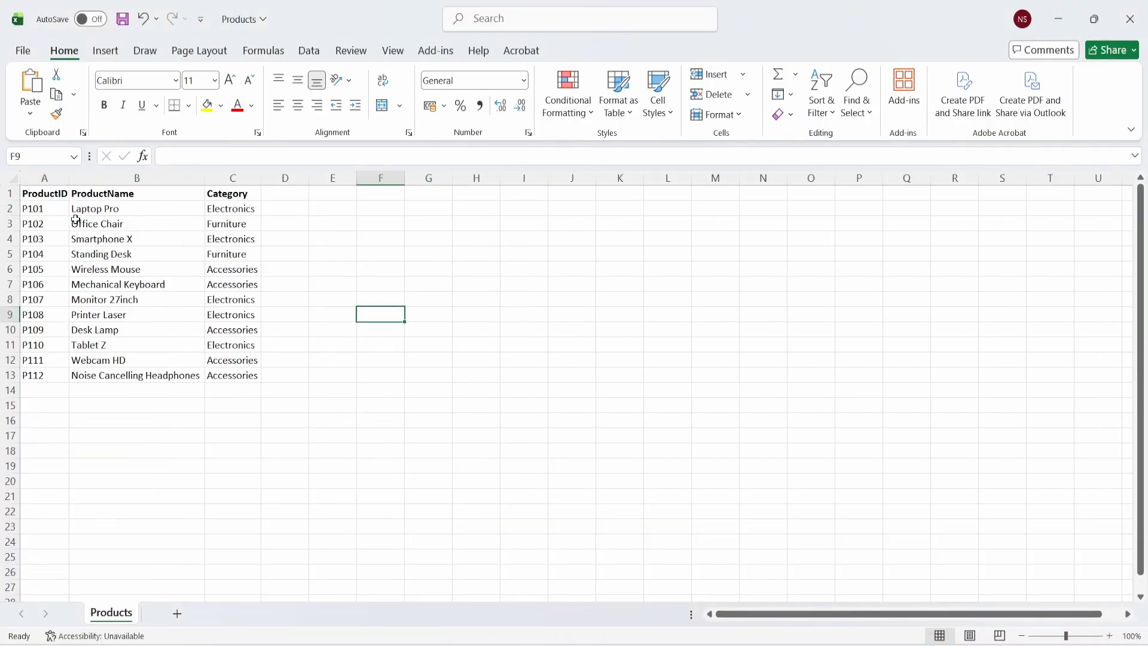
click(49, 192)
drag(49, 192, 215, 195)
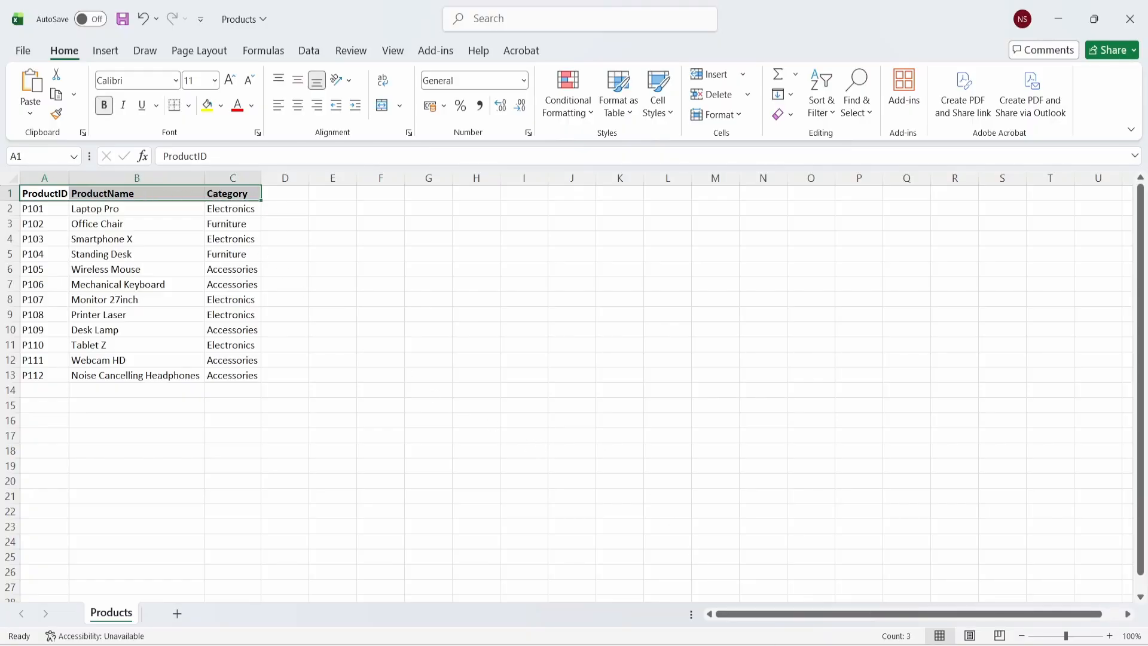
- Review the Customers headers: CustomerID, CustomerName, City and Region
click(563, 564)
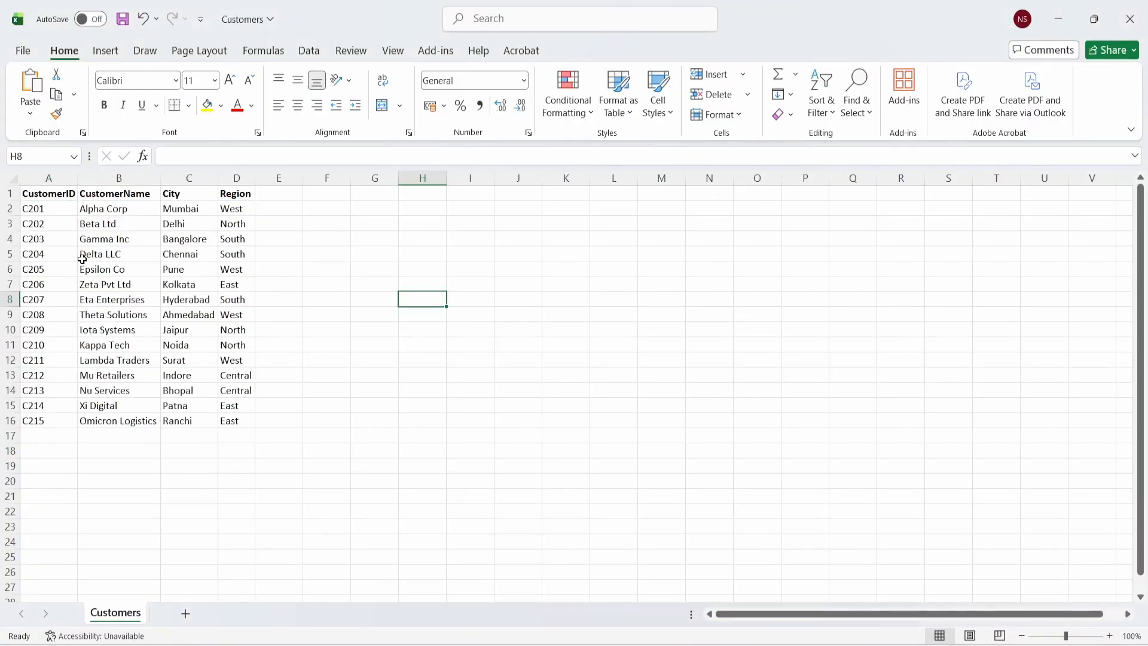
click(51, 210)
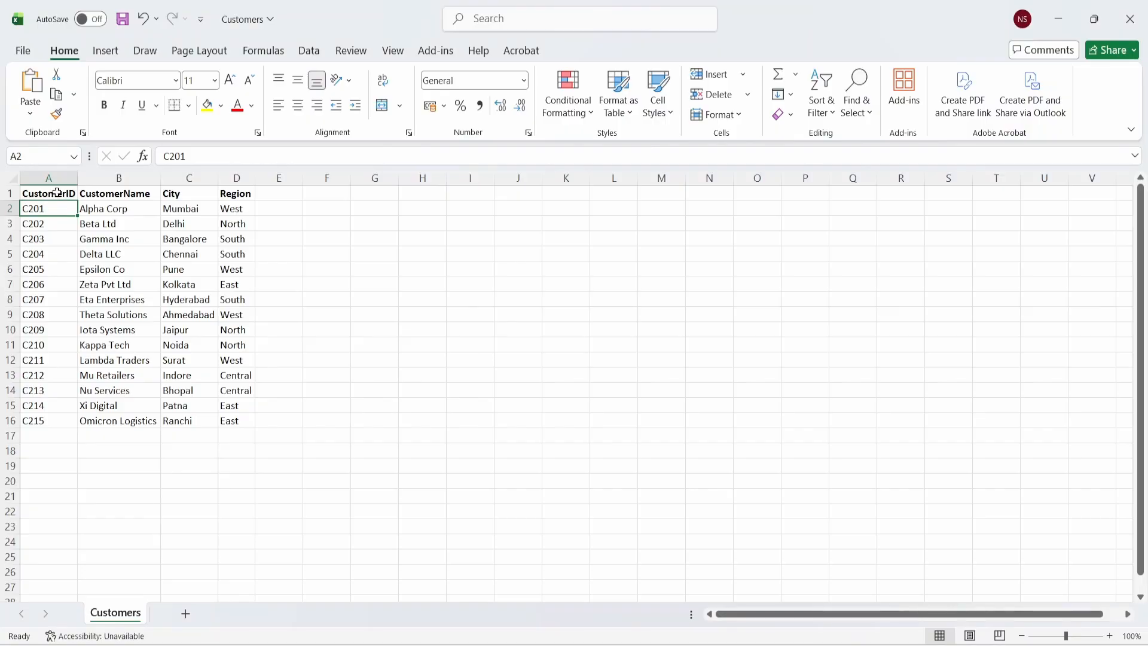
click(57, 192)
click(135, 196)
click(183, 194)
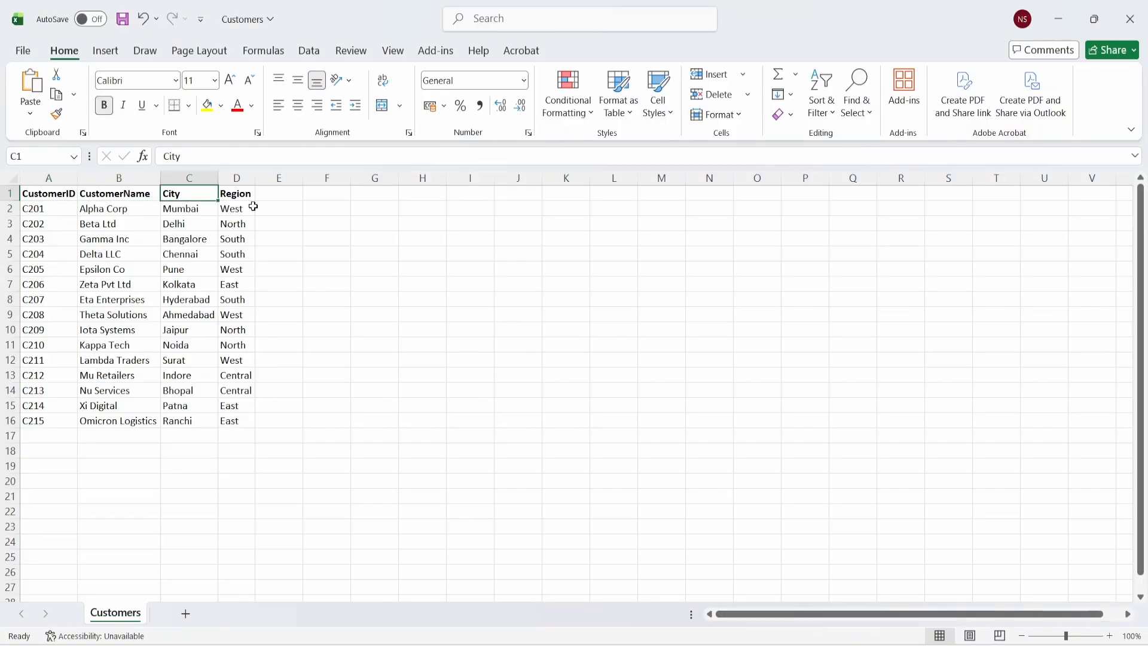
click(243, 196)
click(424, 287)
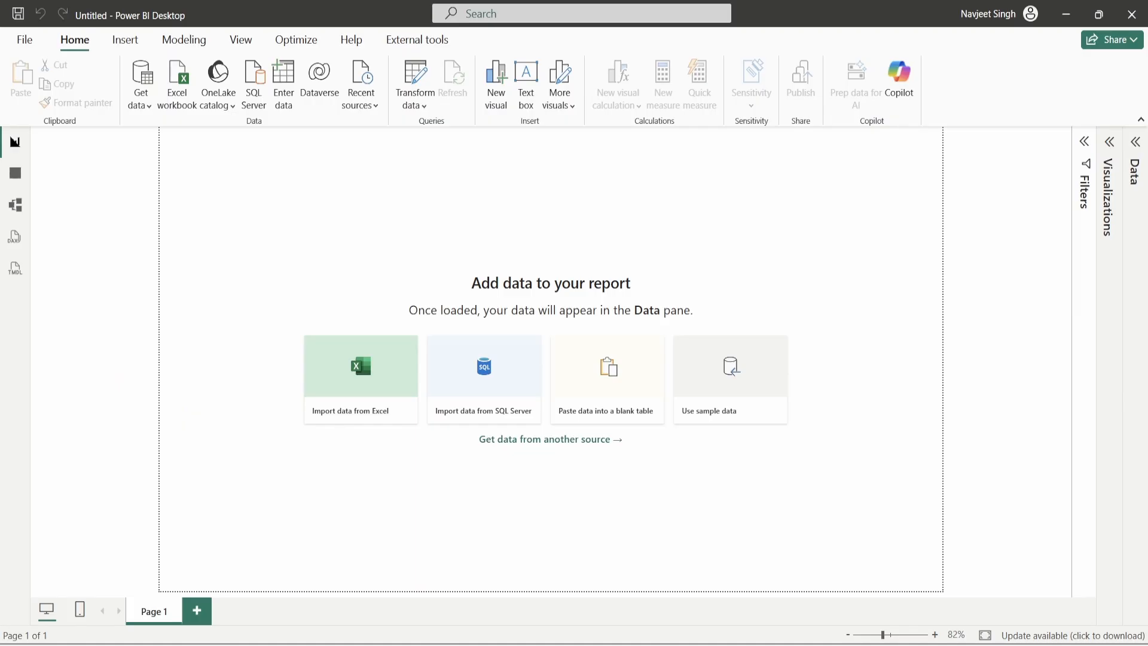
- Import Sales_Messy.csv from the Dataset folder through Get data > Text/CSV
click(140, 101)
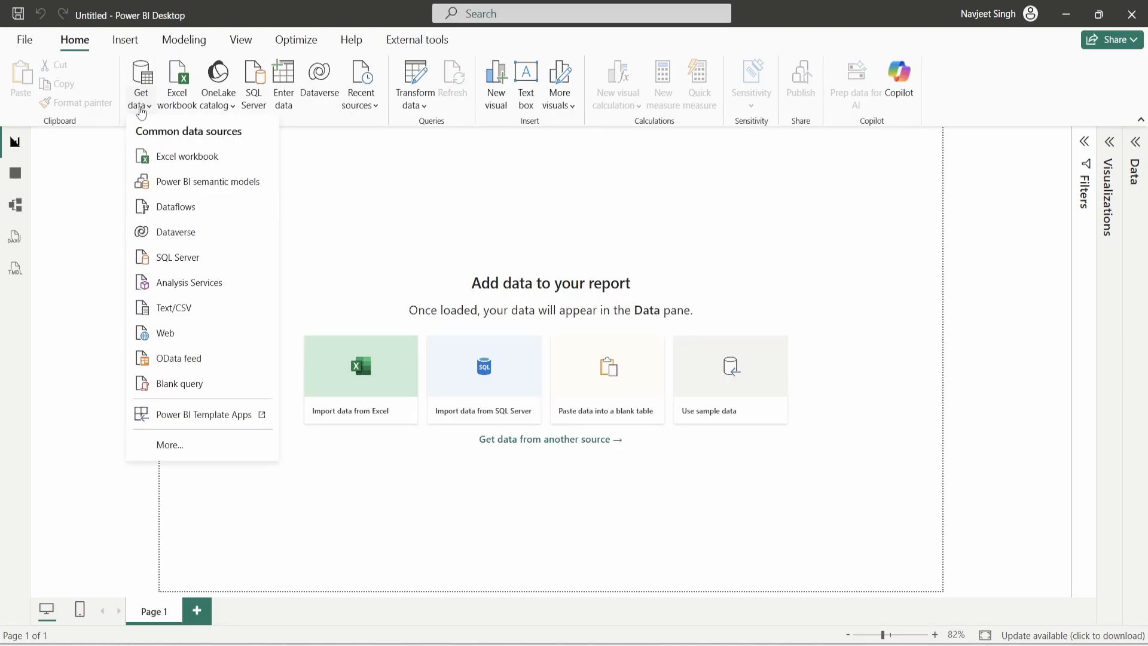
click(182, 311)
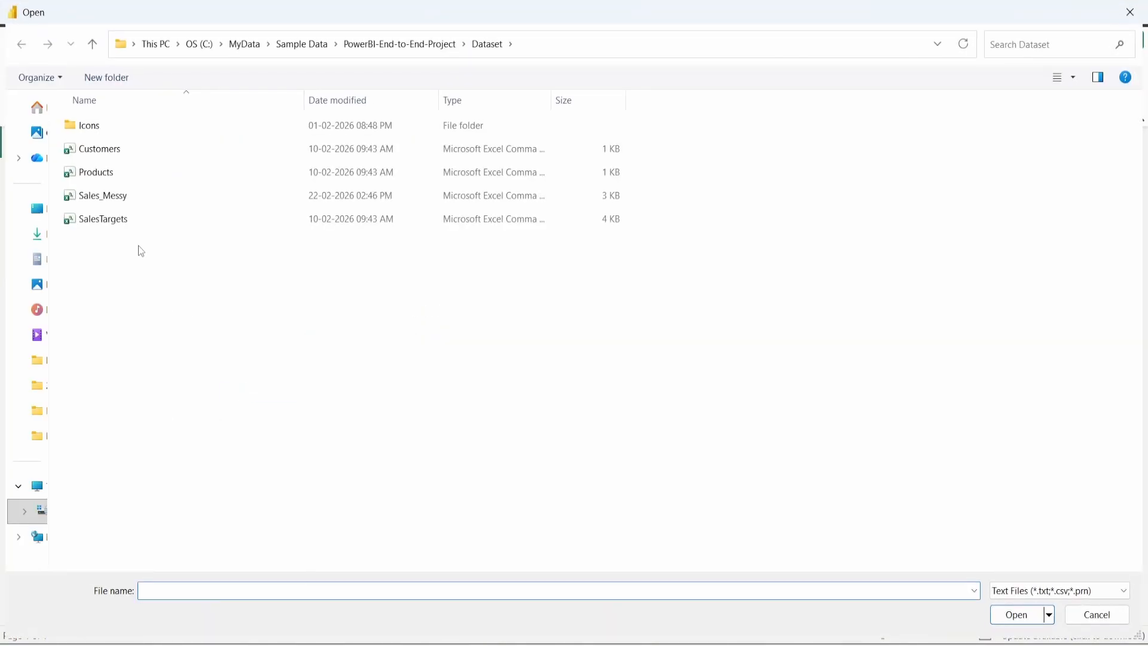
click(126, 198)
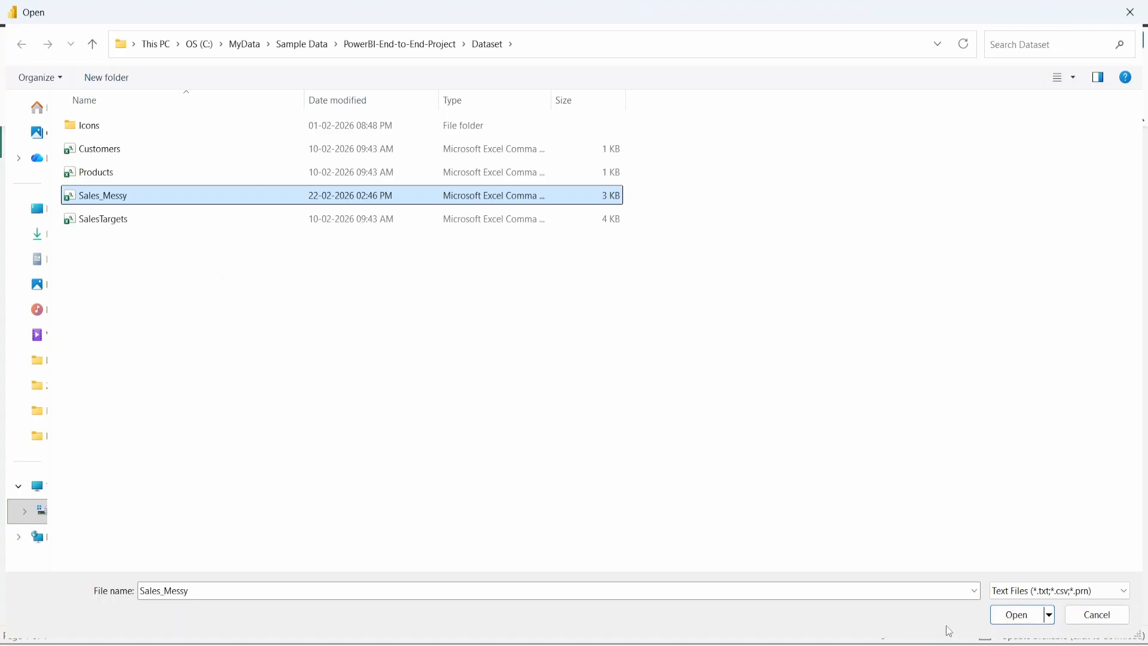
click(1023, 617)
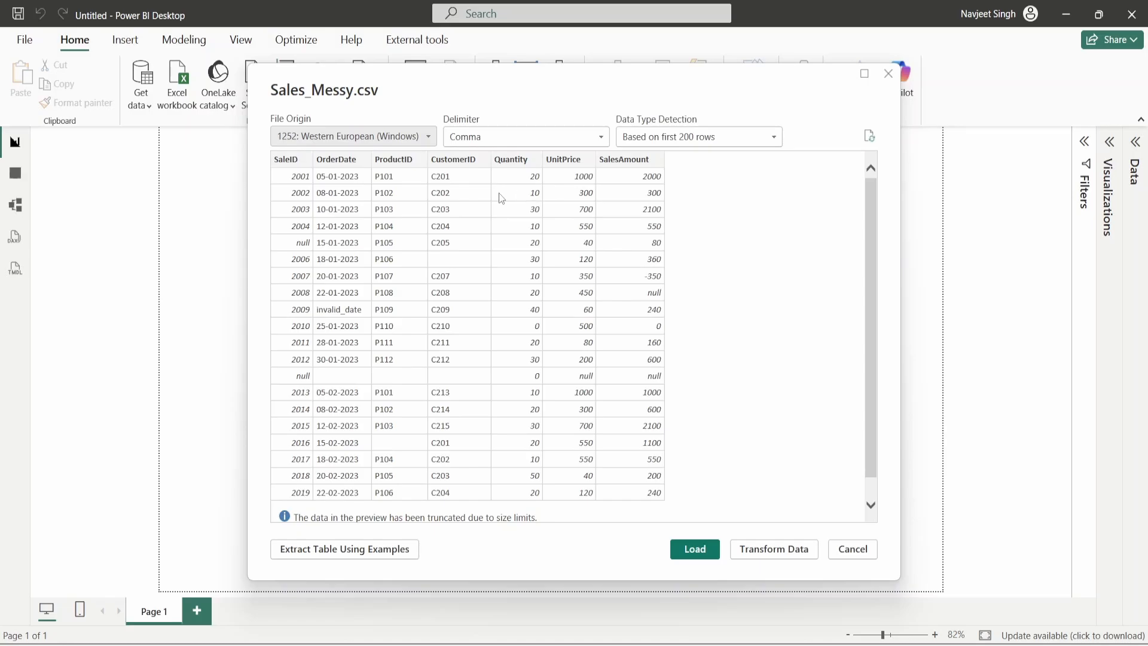
- Send the Sales_Messy.csv preview to Power Query Editor with Transform Data
click(776, 550)
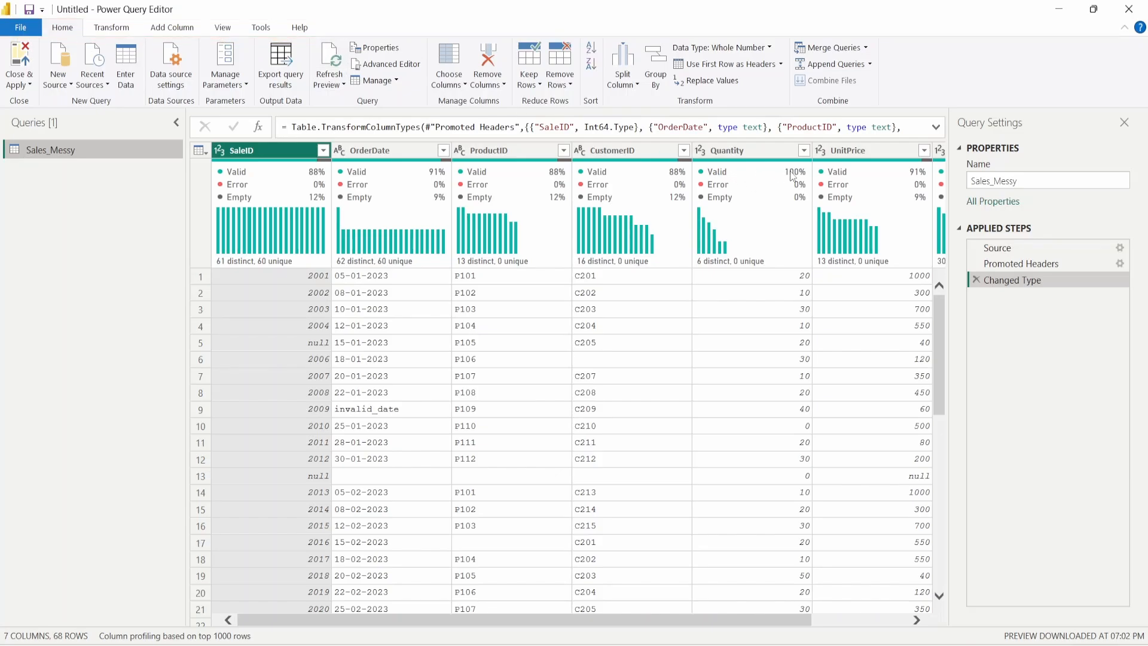
mouse_move(794, 178)
- Load Customers.csv as a new Text/CSV query
click(58, 77)
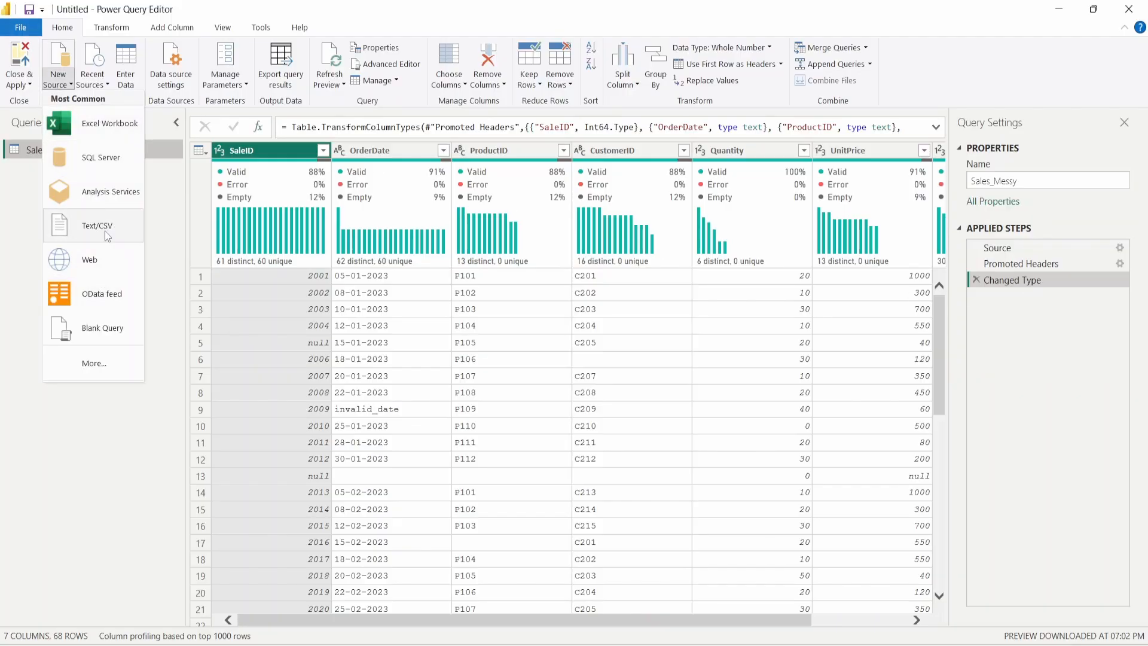
click(106, 226)
click(138, 152)
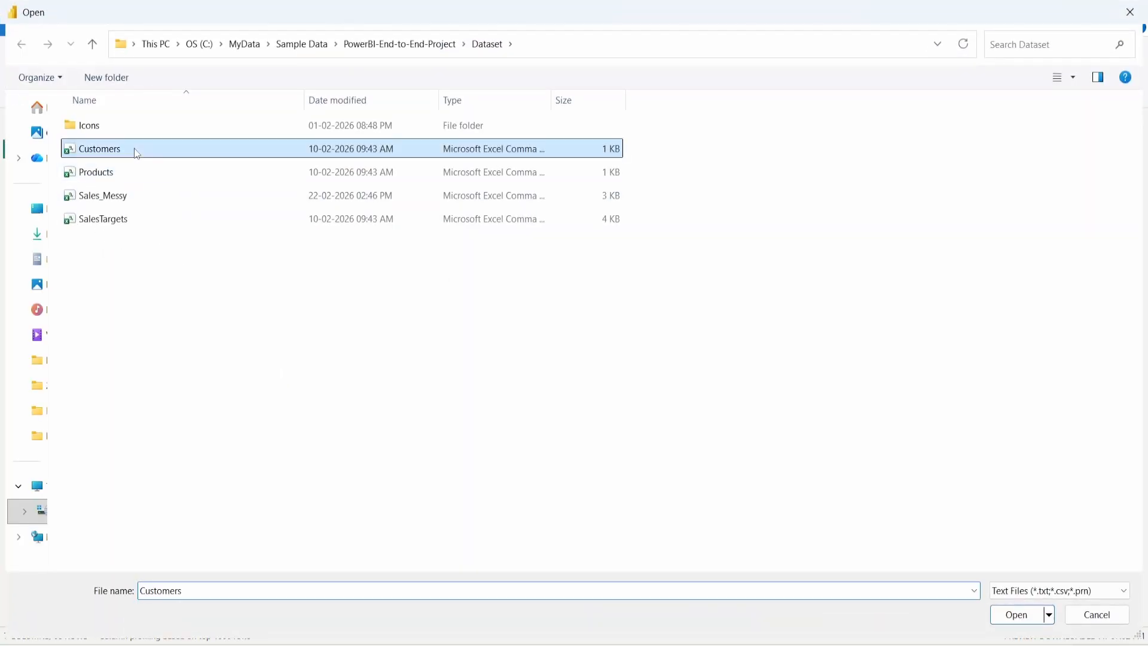
click(1010, 616)
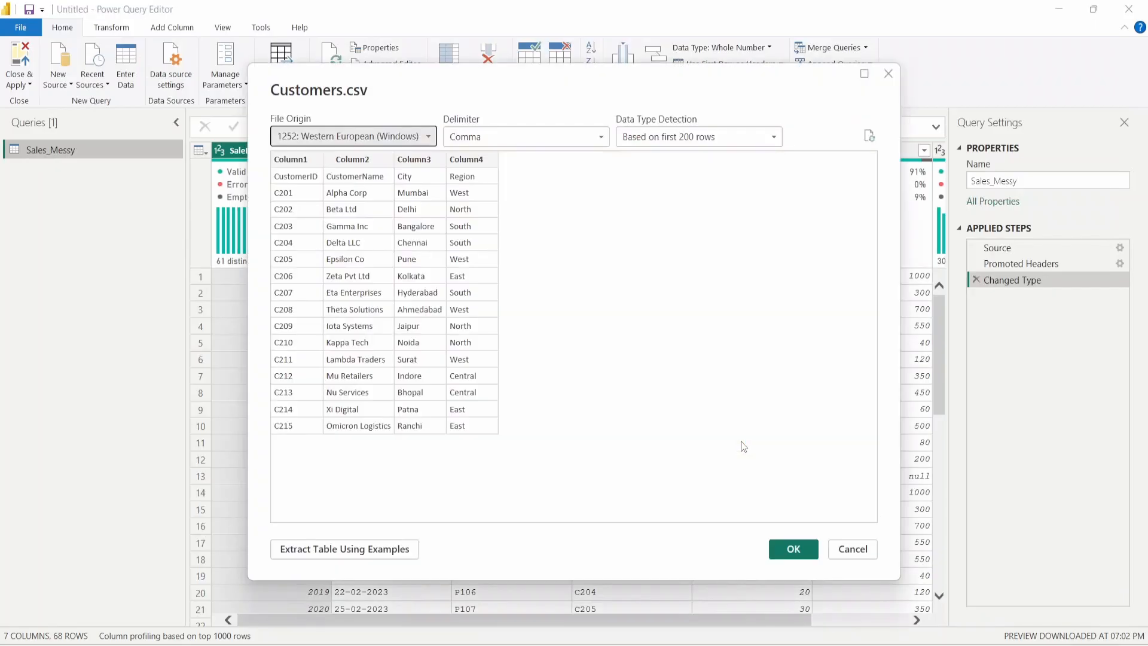
click(795, 548)
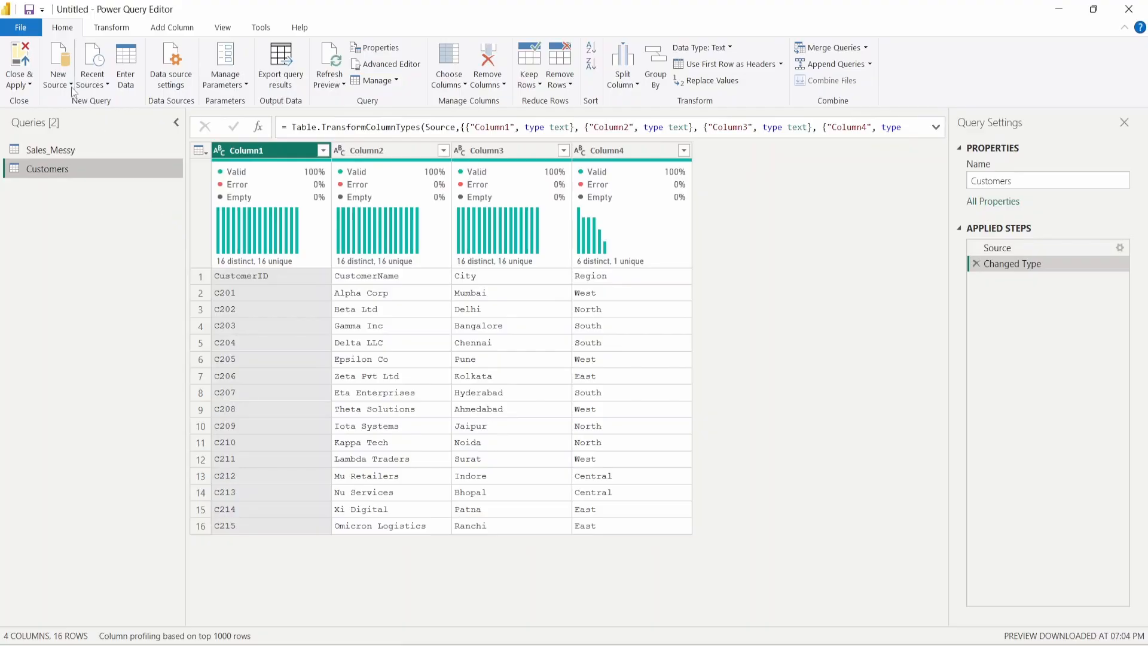
- Load Products.csv as a new Text/CSV query
click(71, 87)
click(97, 226)
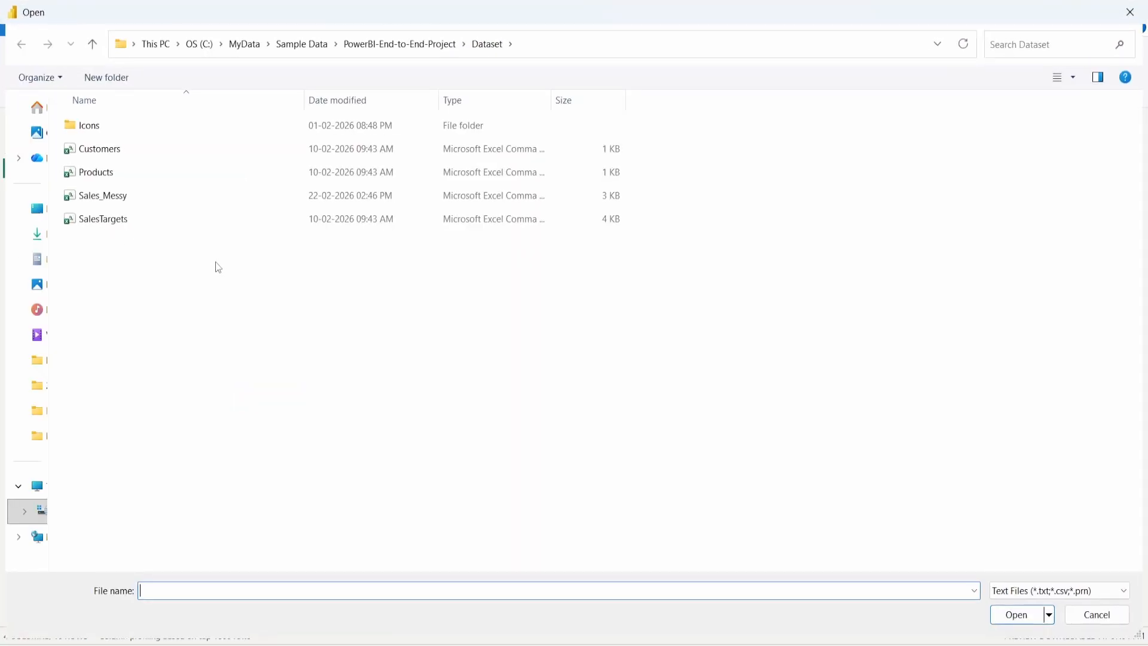
click(123, 171)
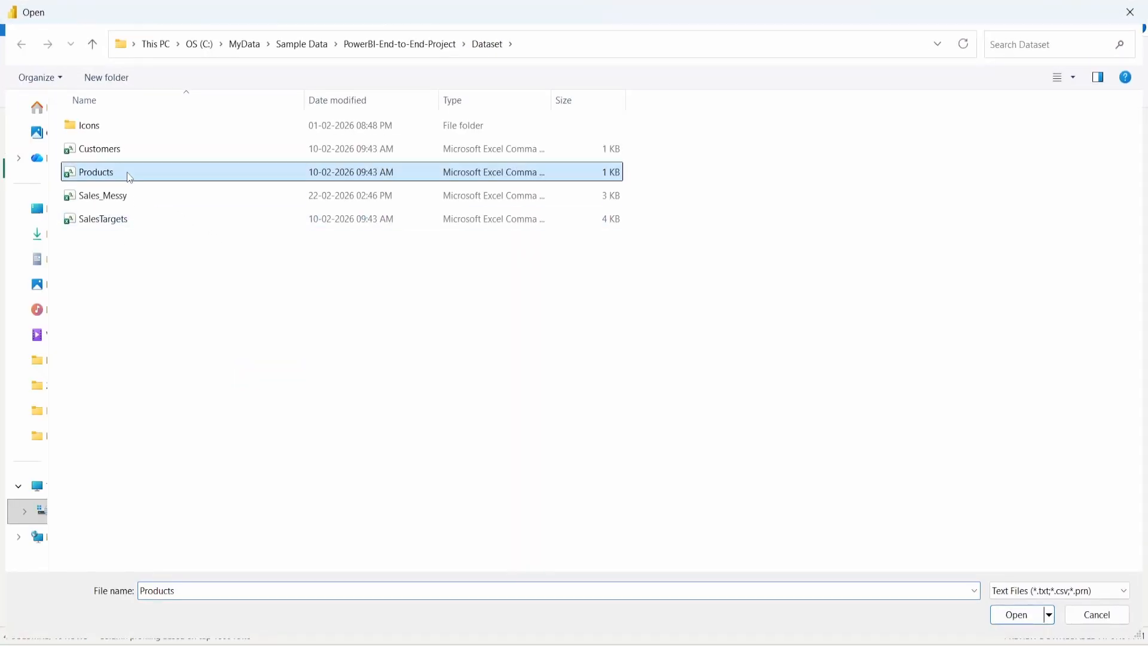
click(995, 617)
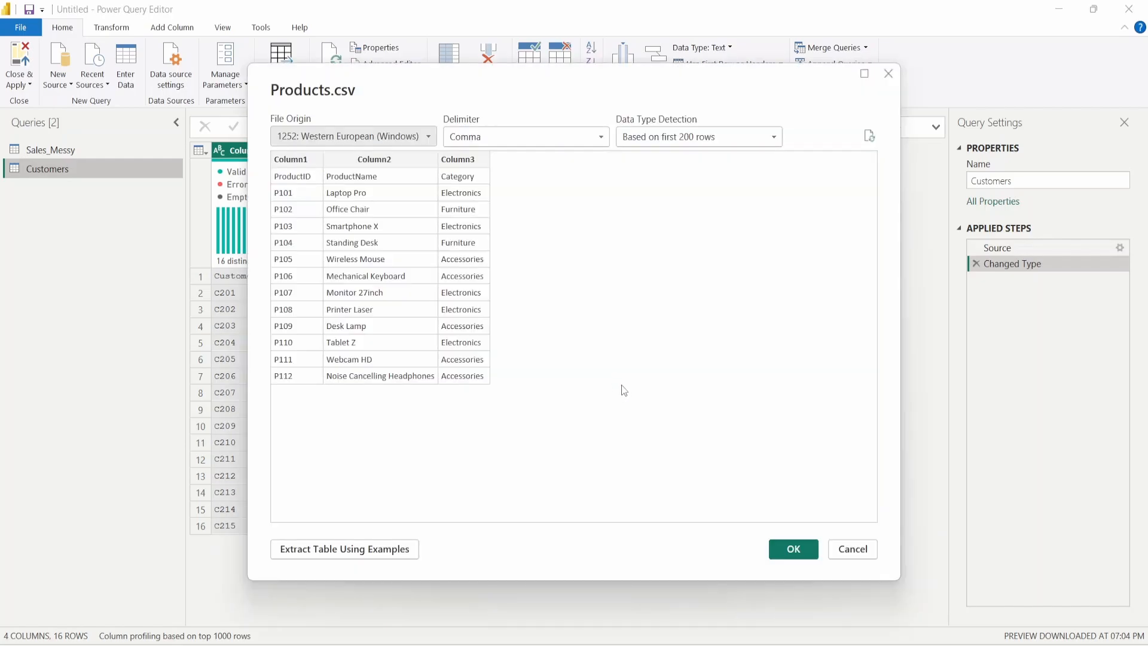
click(797, 548)
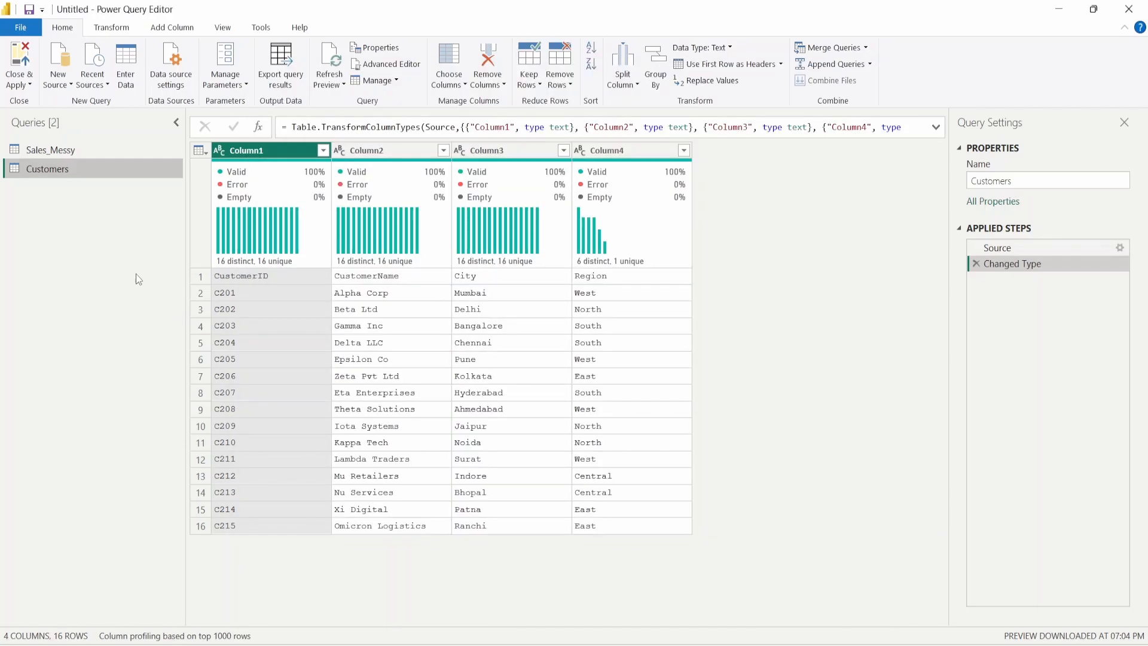
- Load SalesTargets.csv as a new Text/CSV query
click(58, 78)
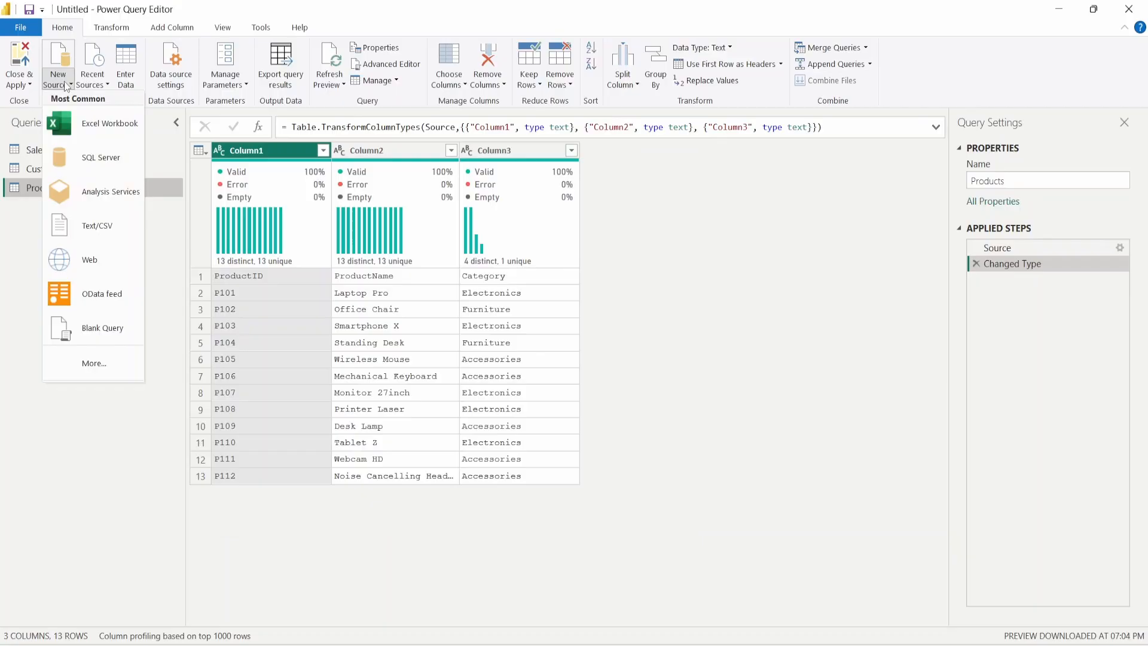
click(105, 226)
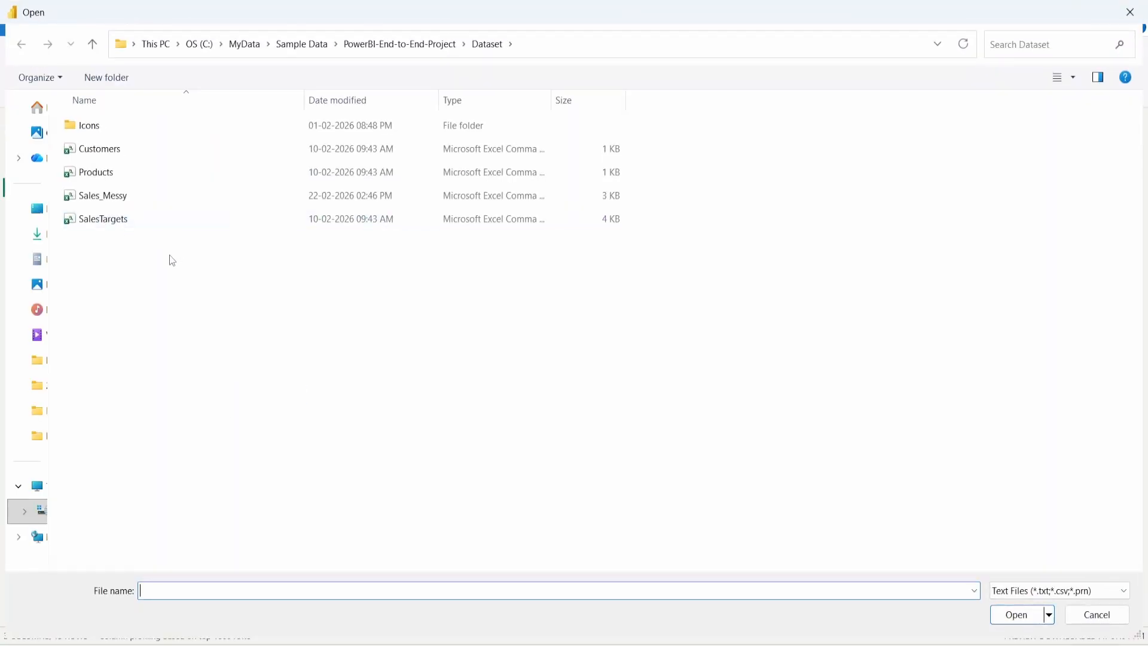
click(142, 224)
click(1014, 616)
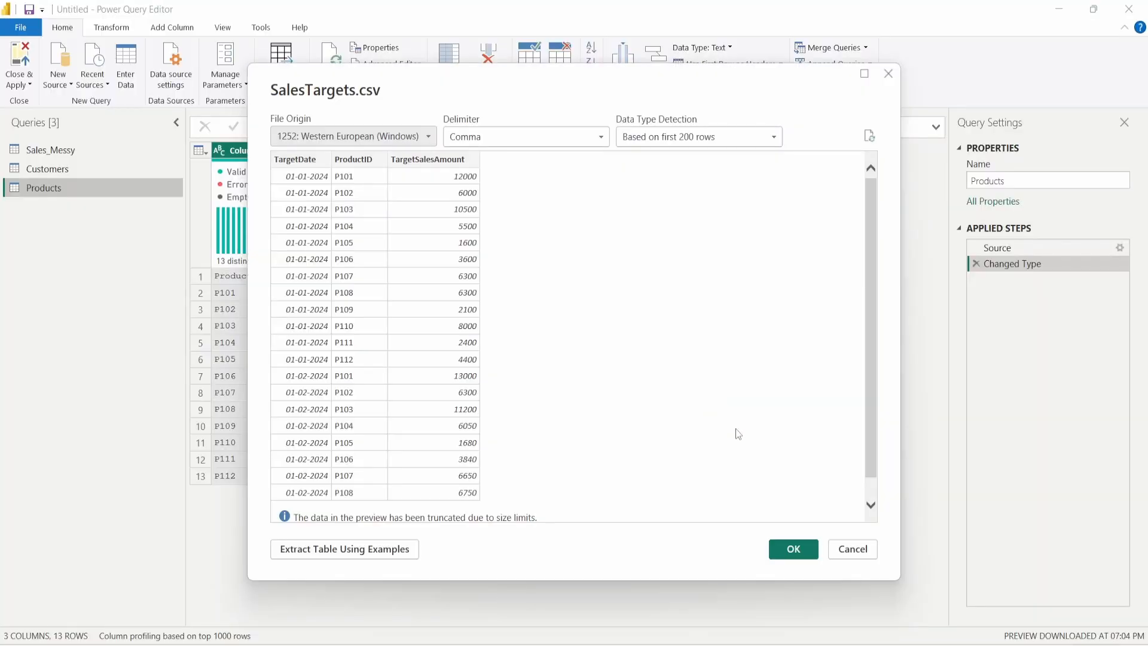
click(802, 545)
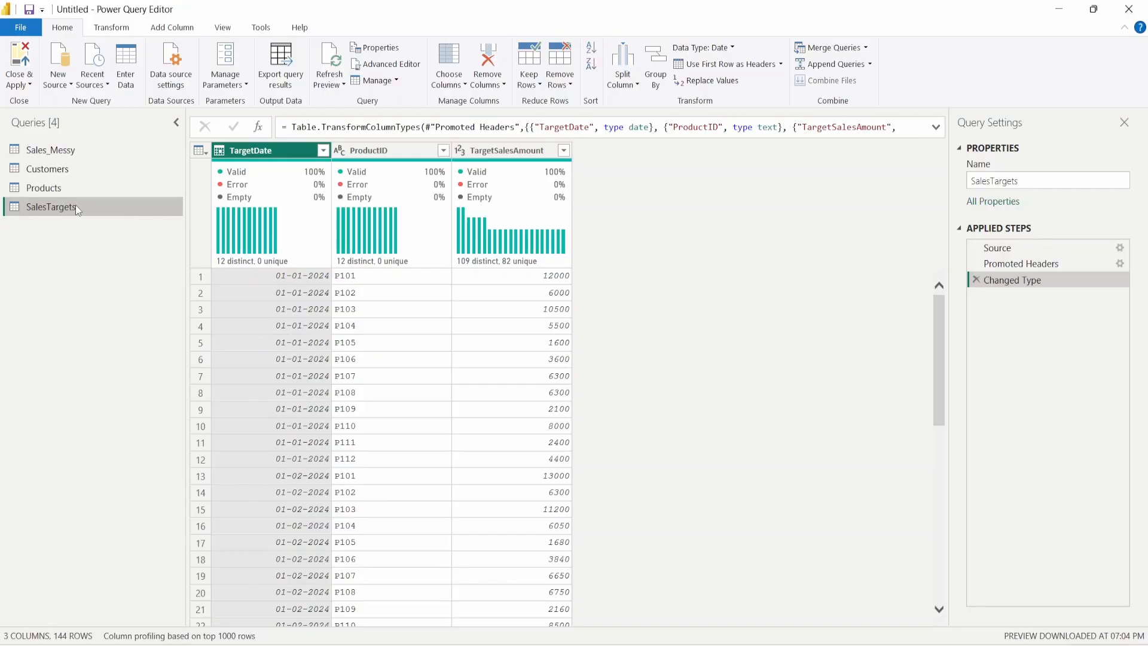
- Select the Sales_Messy query and scroll across its seven columns
click(76, 150)
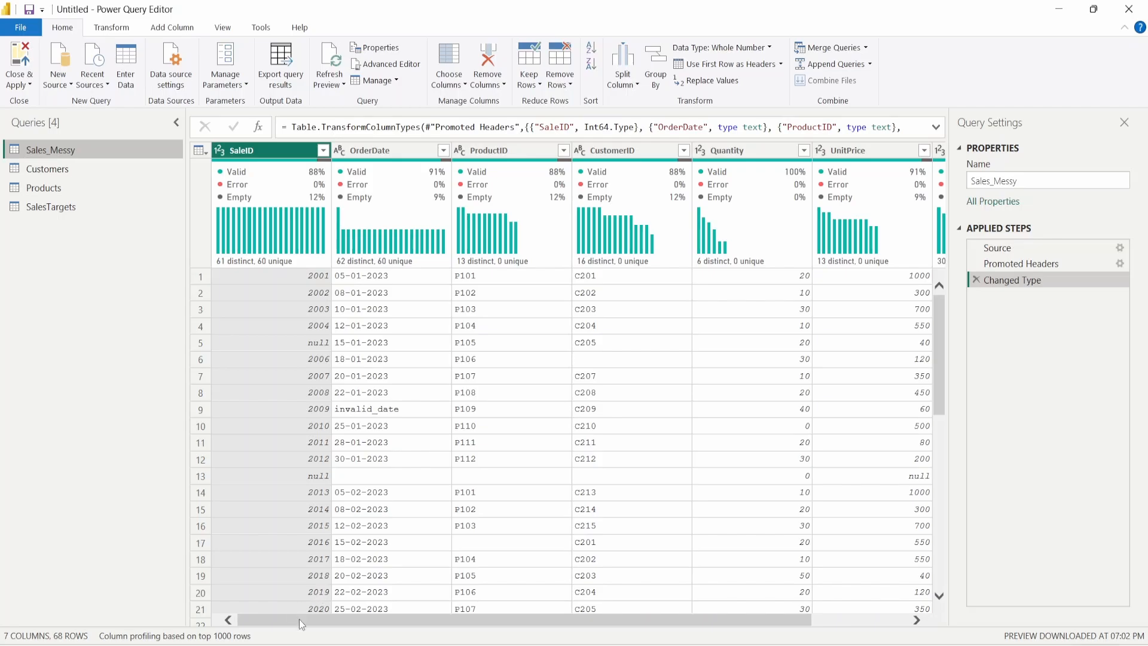
drag(300, 623, 498, 628)
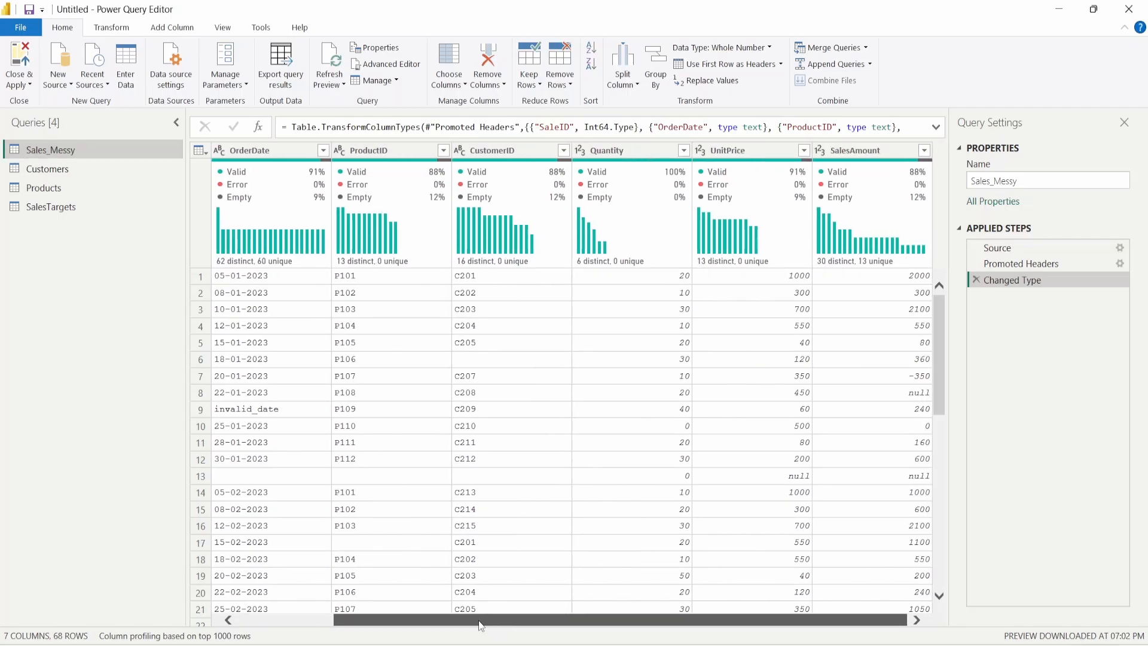
drag(435, 621, 339, 624)
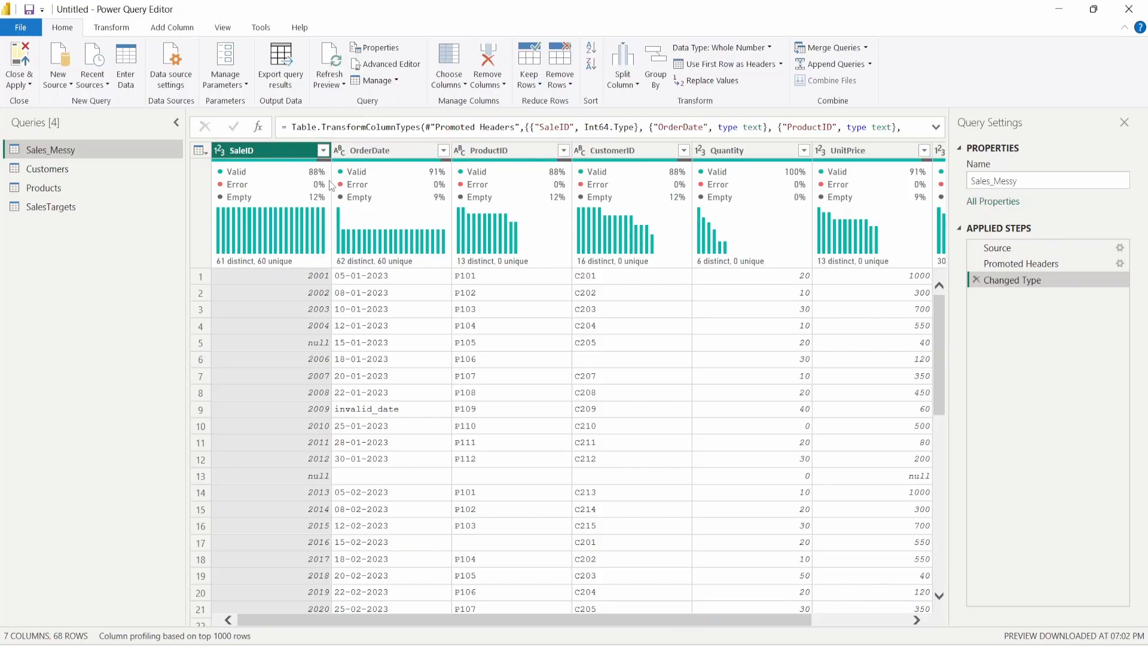
- Change OrderDate to the Date type, replacing the current type conversion
click(340, 150)
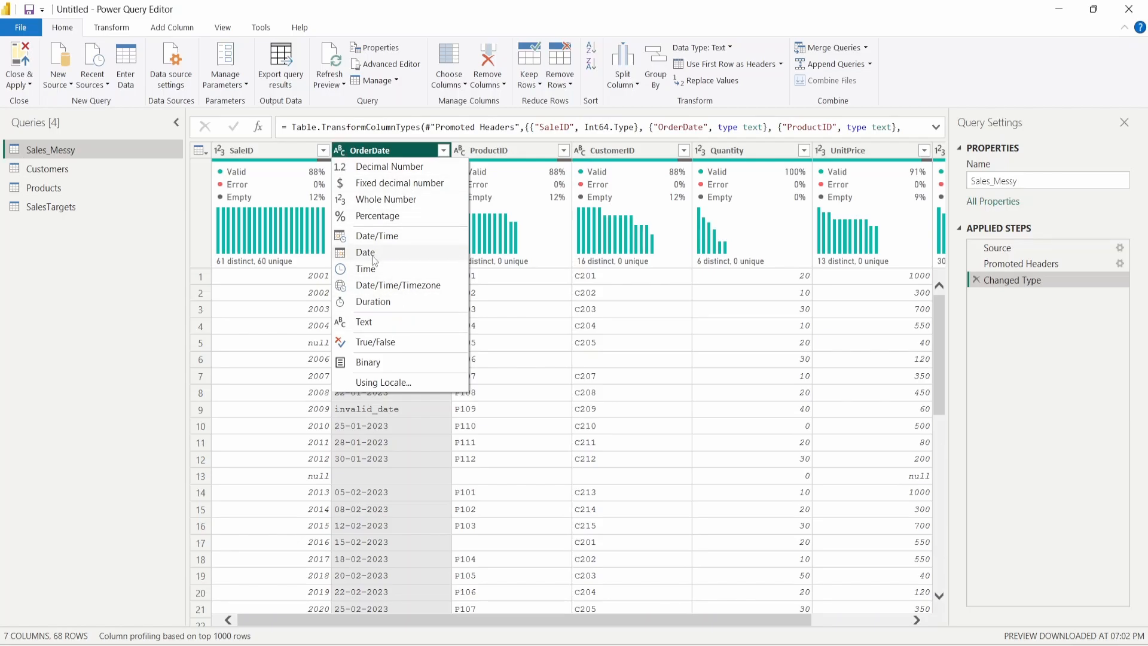
click(365, 252)
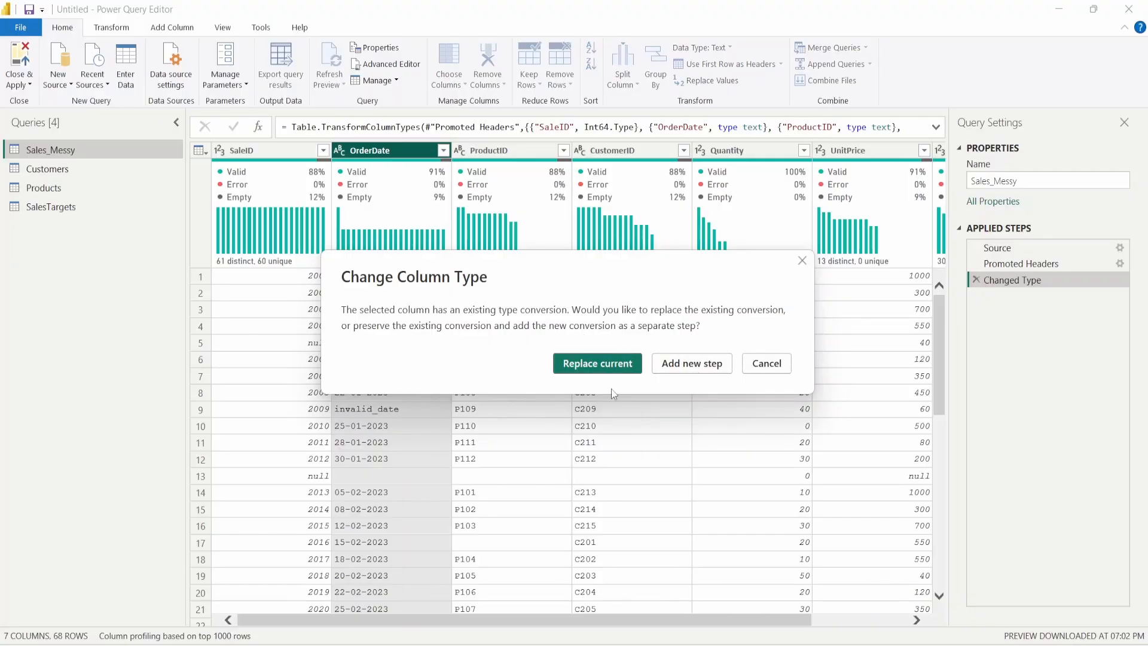
click(610, 365)
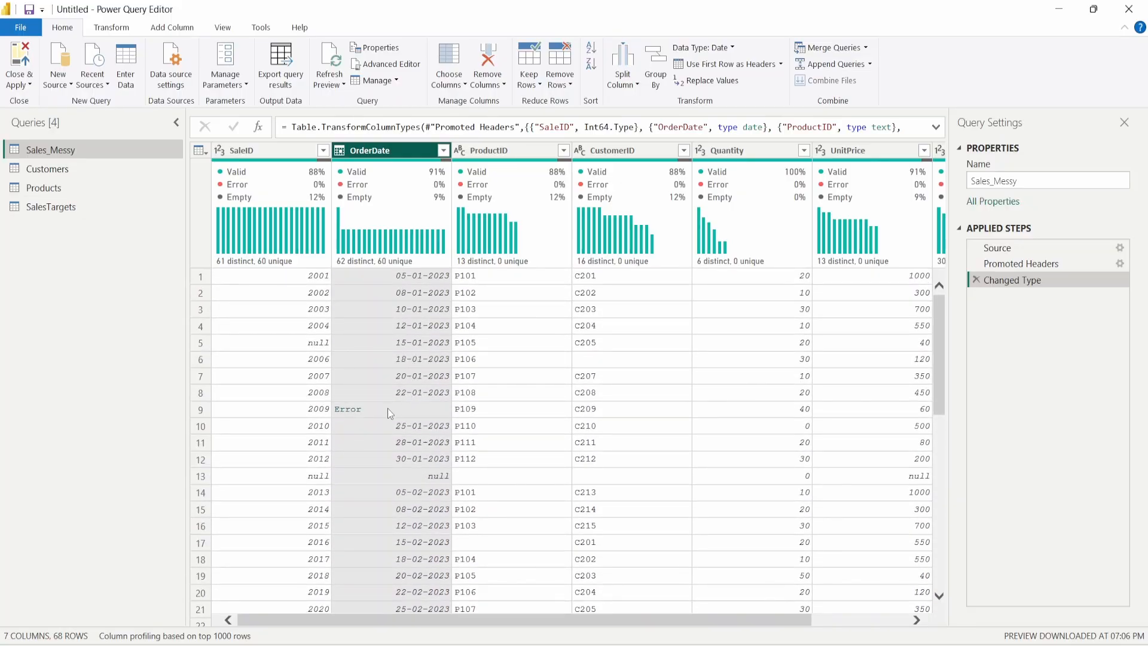
- Trace row 9's OrderDate error back to the invalid_date text in Promoted Headers
click(387, 409)
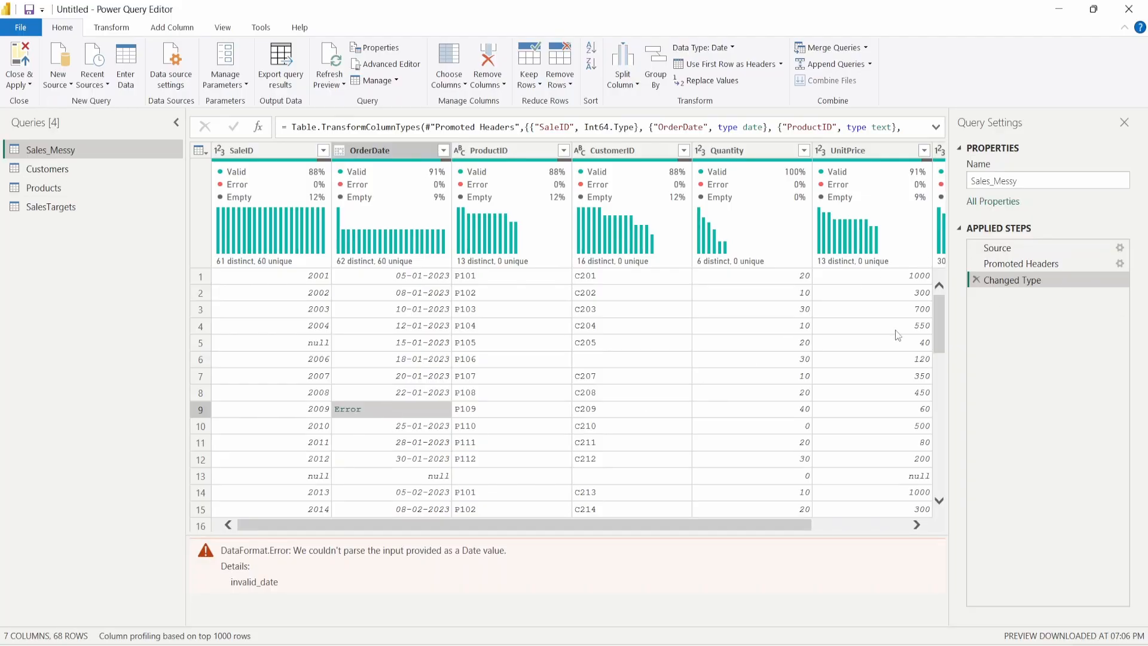
click(1043, 267)
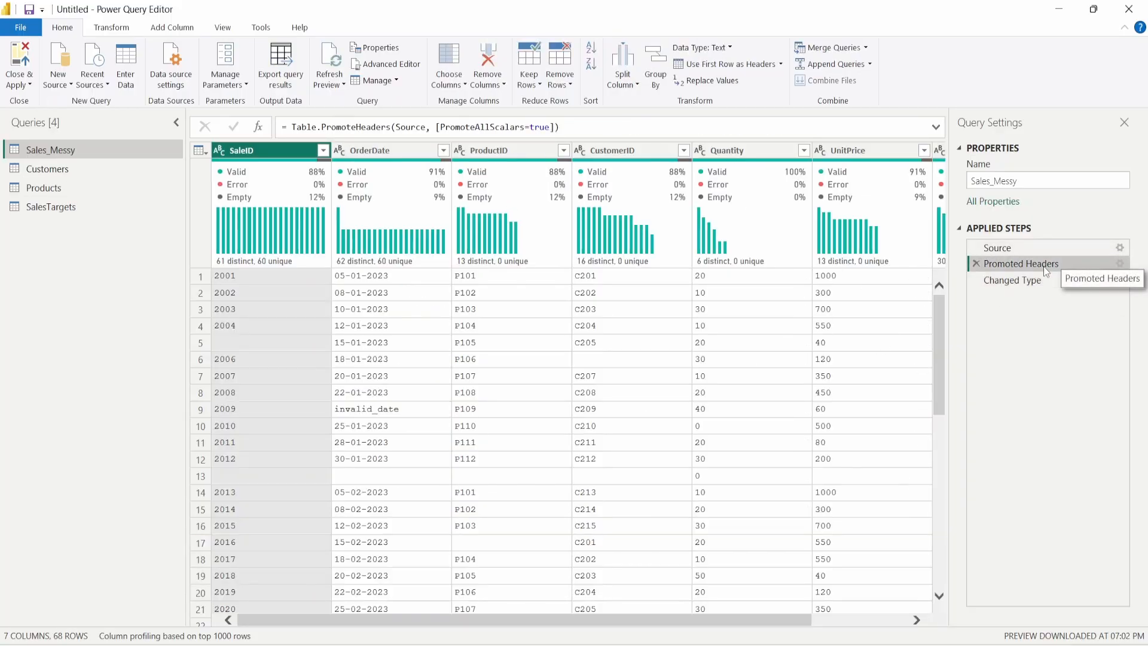
click(368, 411)
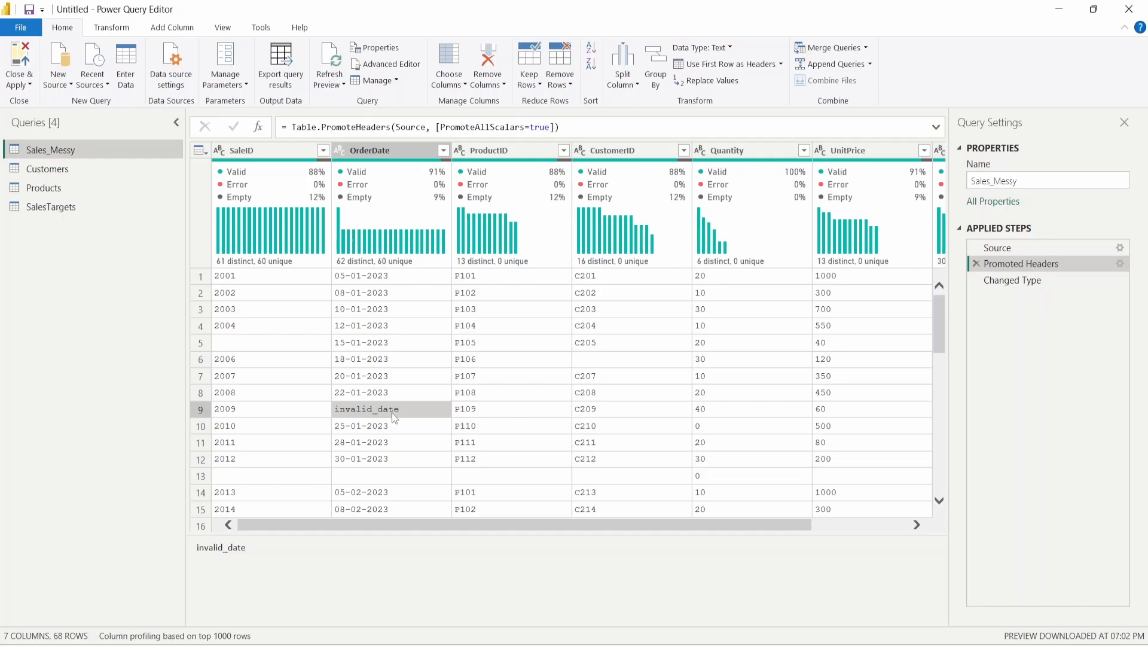
click(1010, 280)
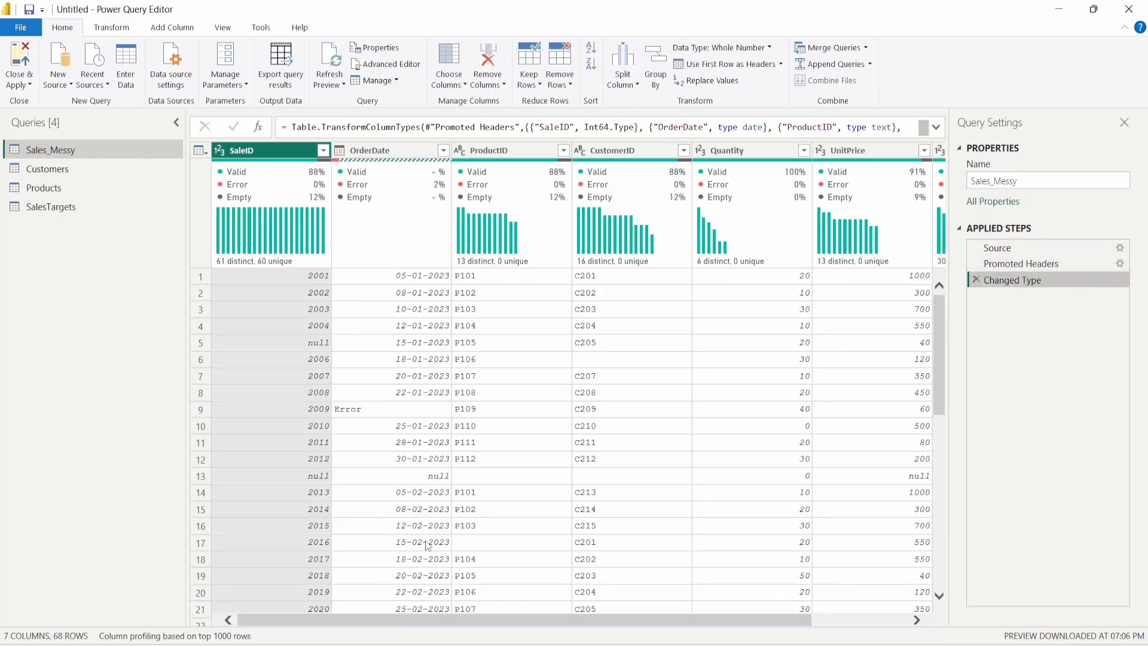
- Read row 9's DataFormat.Error about unparsable invalid_date and bring up Remove Rows
click(403, 409)
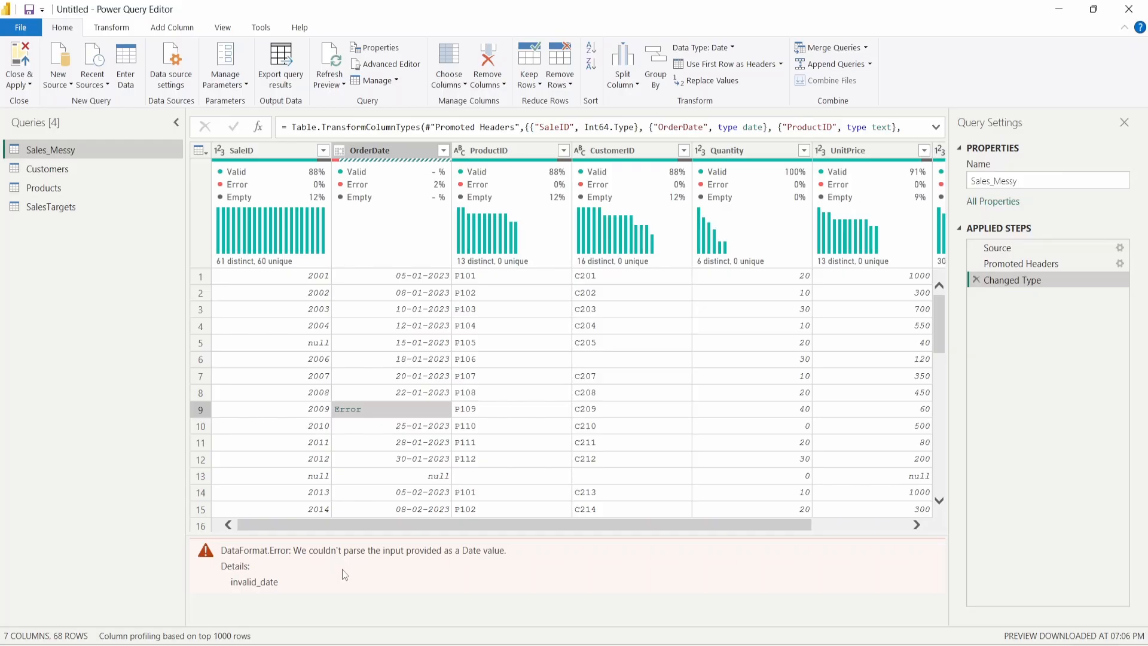
drag(369, 553, 507, 555)
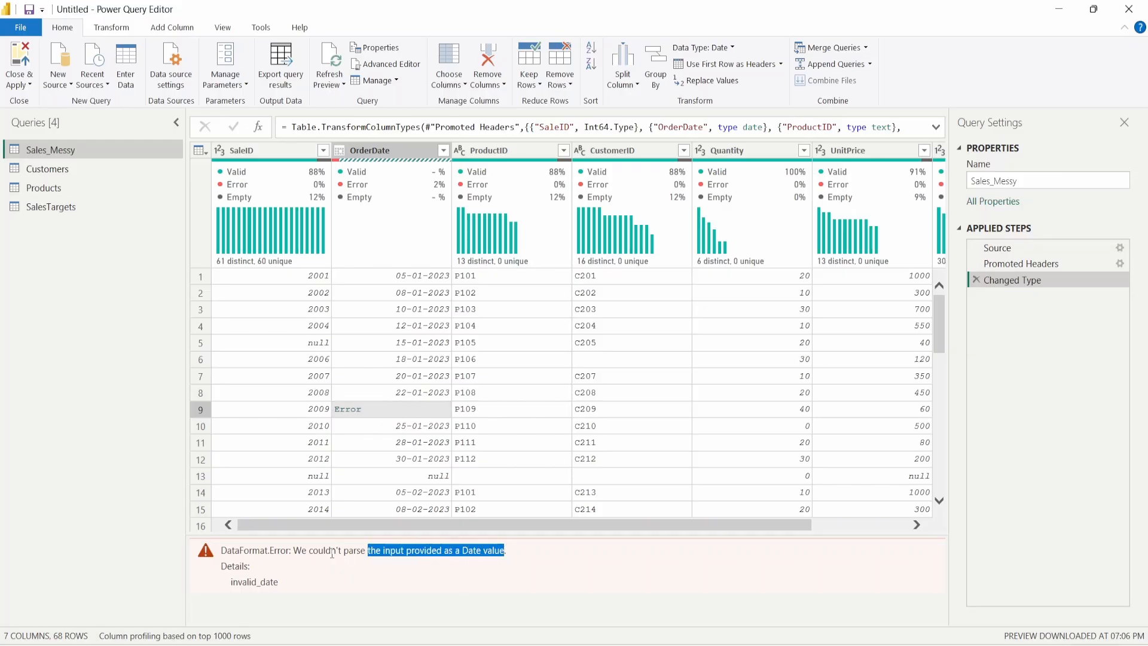
drag(309, 550, 382, 550)
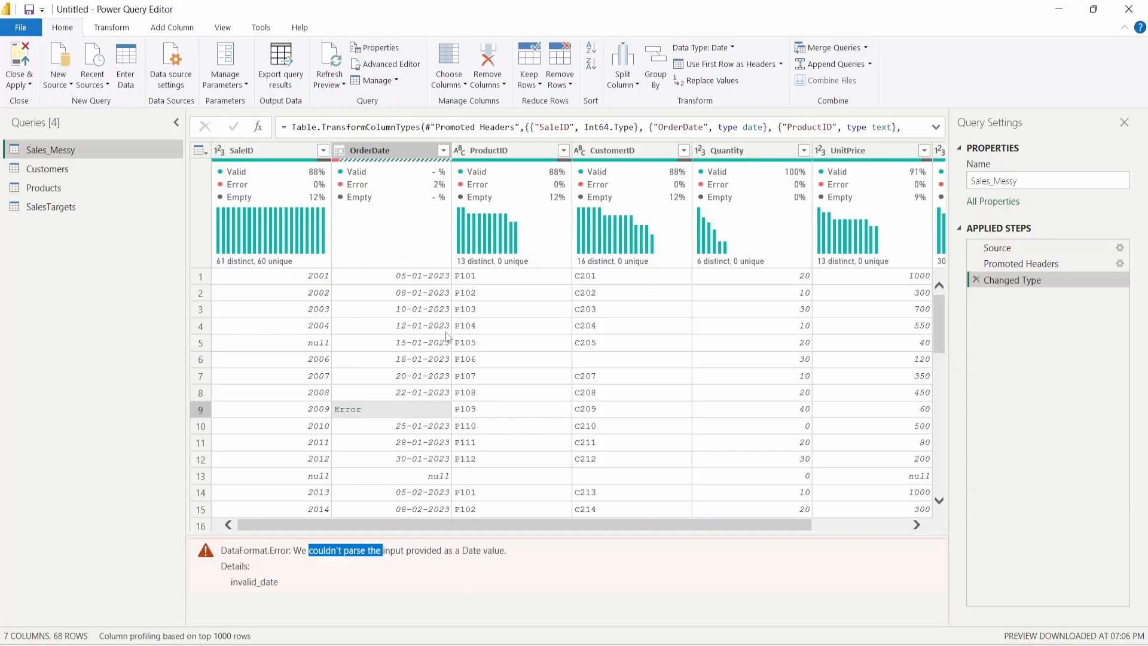
click(556, 84)
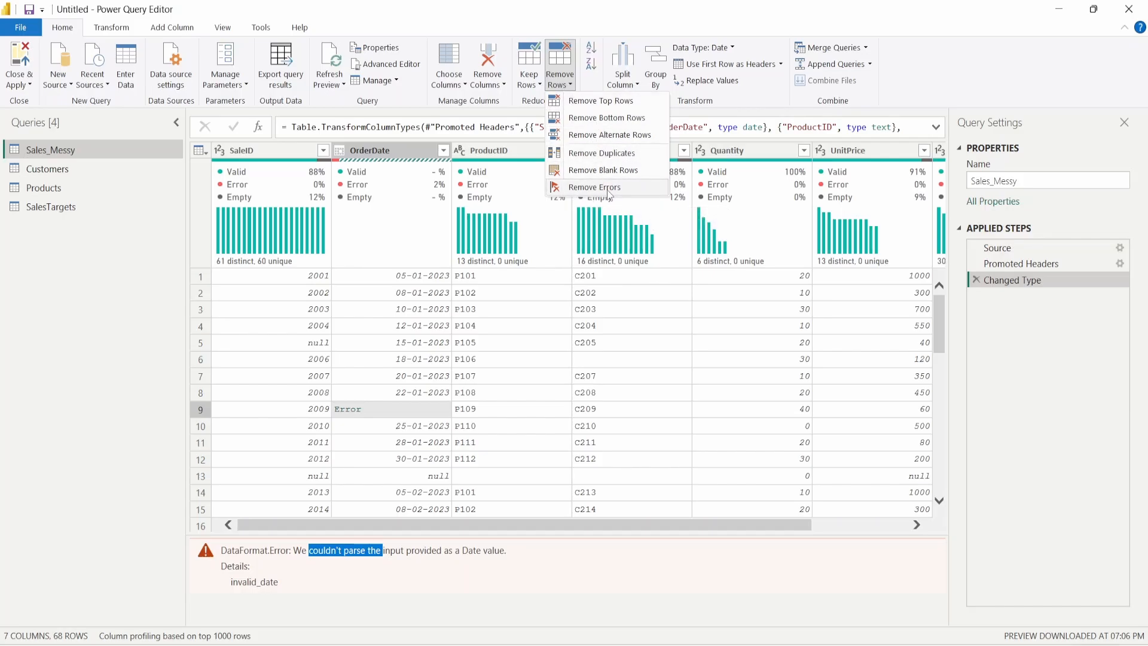
click(112, 27)
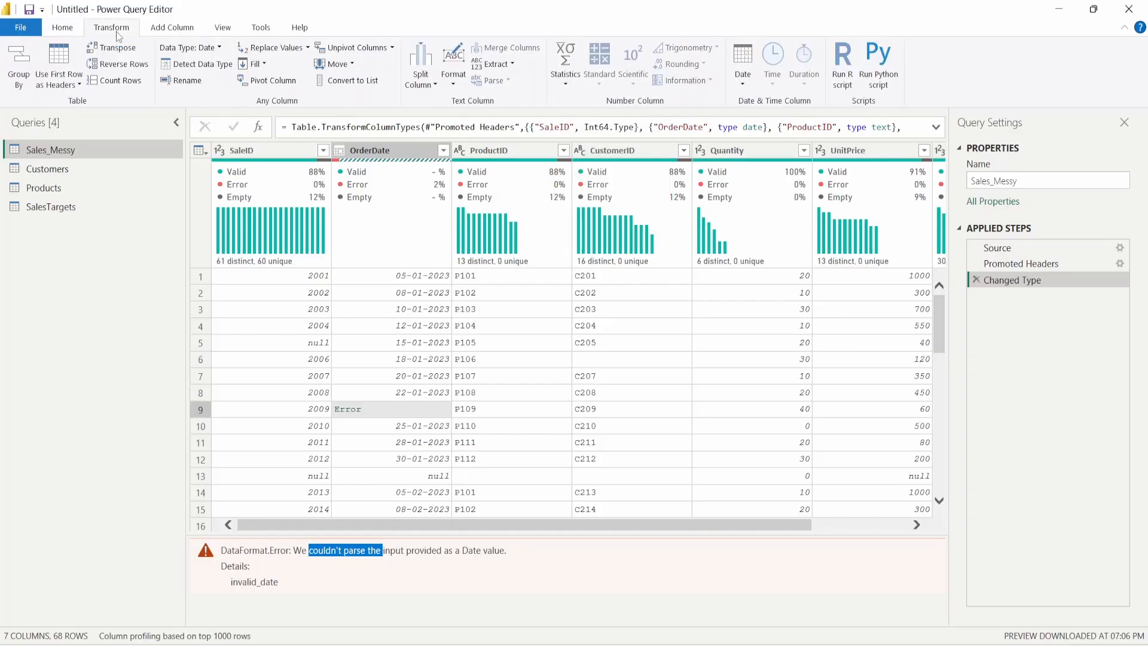
click(307, 48)
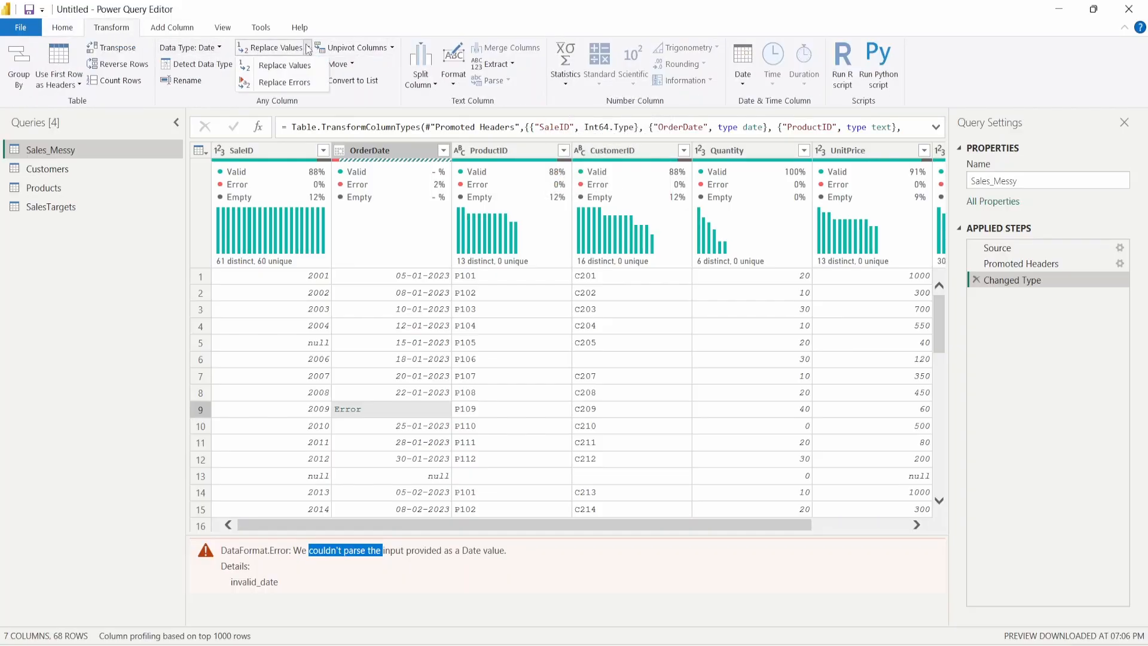
click(303, 83)
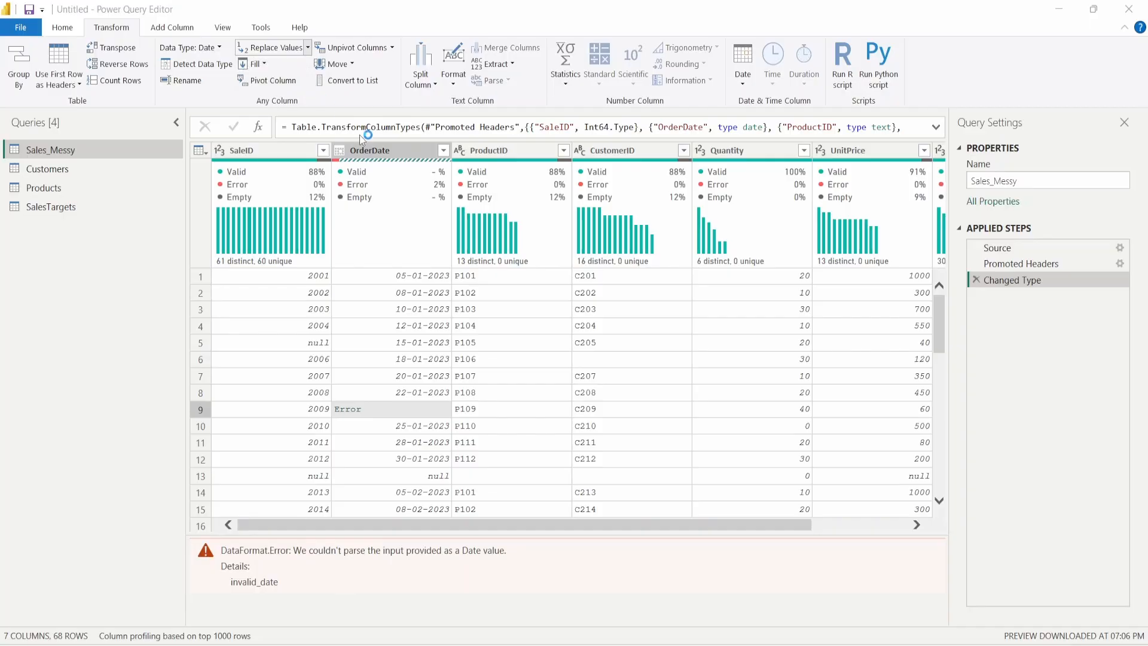
text(null)
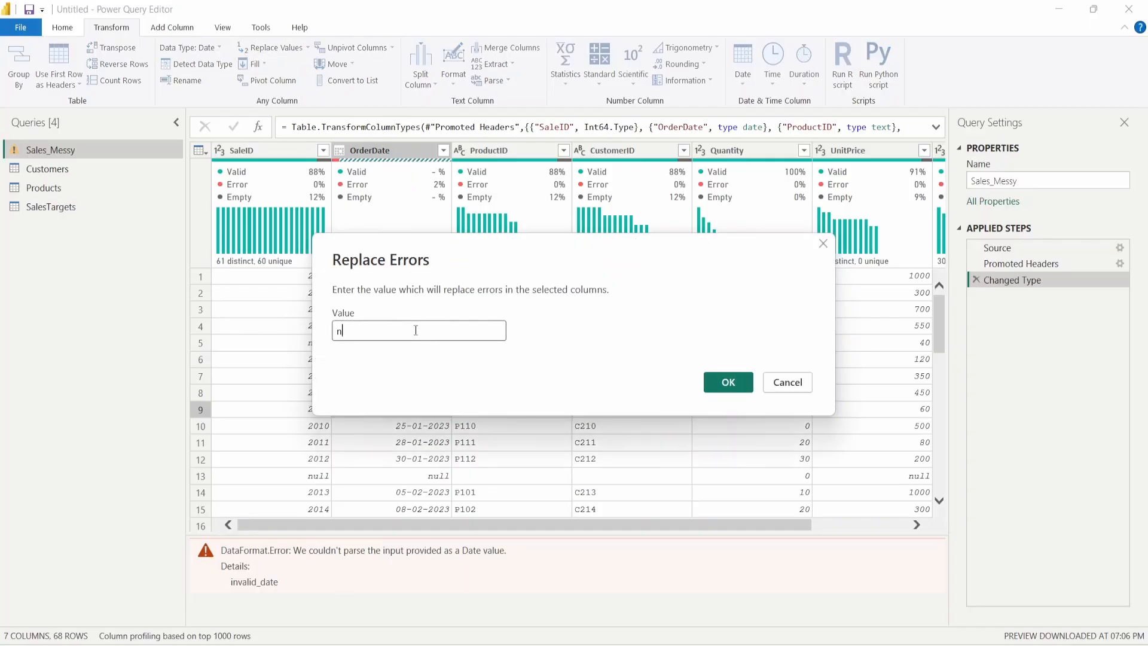
click(728, 381)
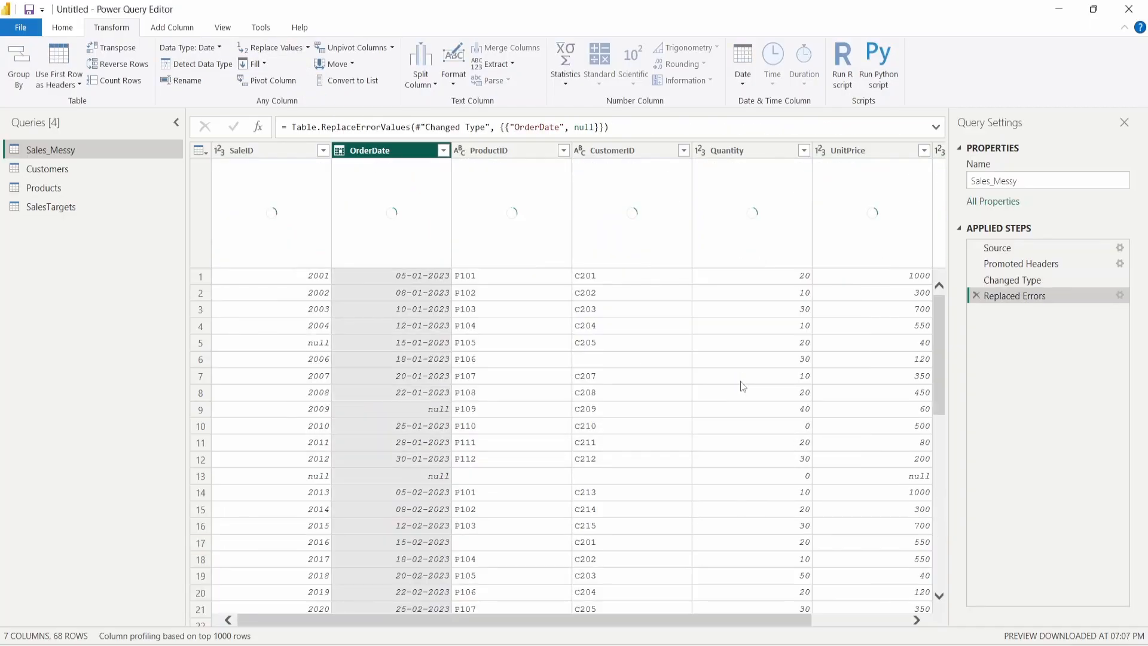
mouse_move(440, 191)
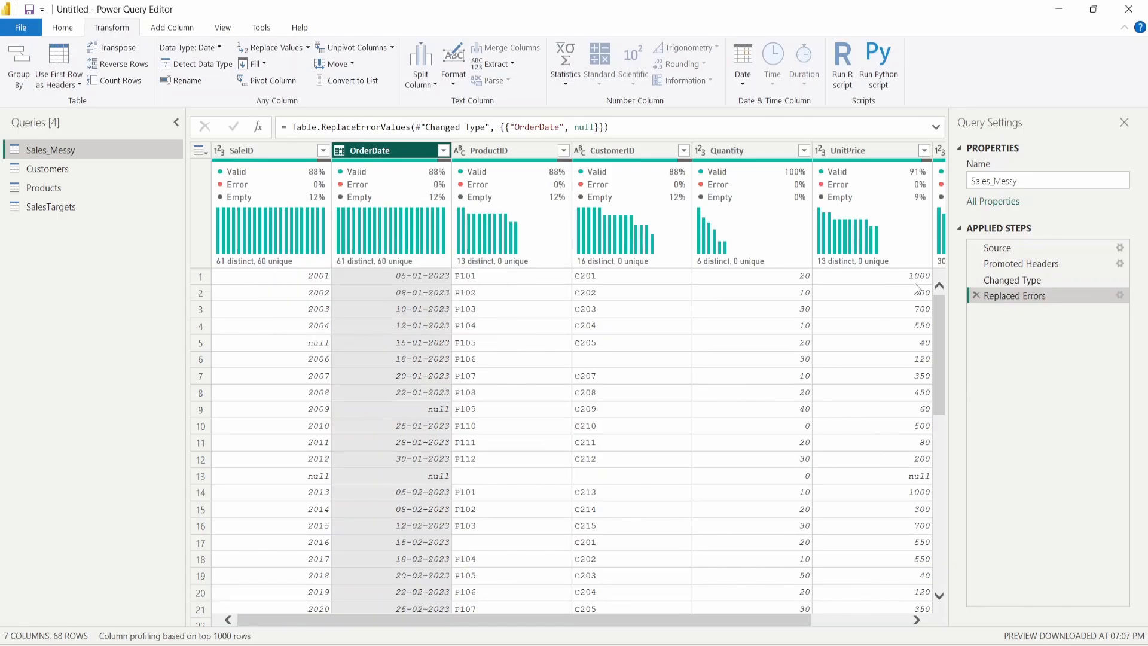
click(977, 296)
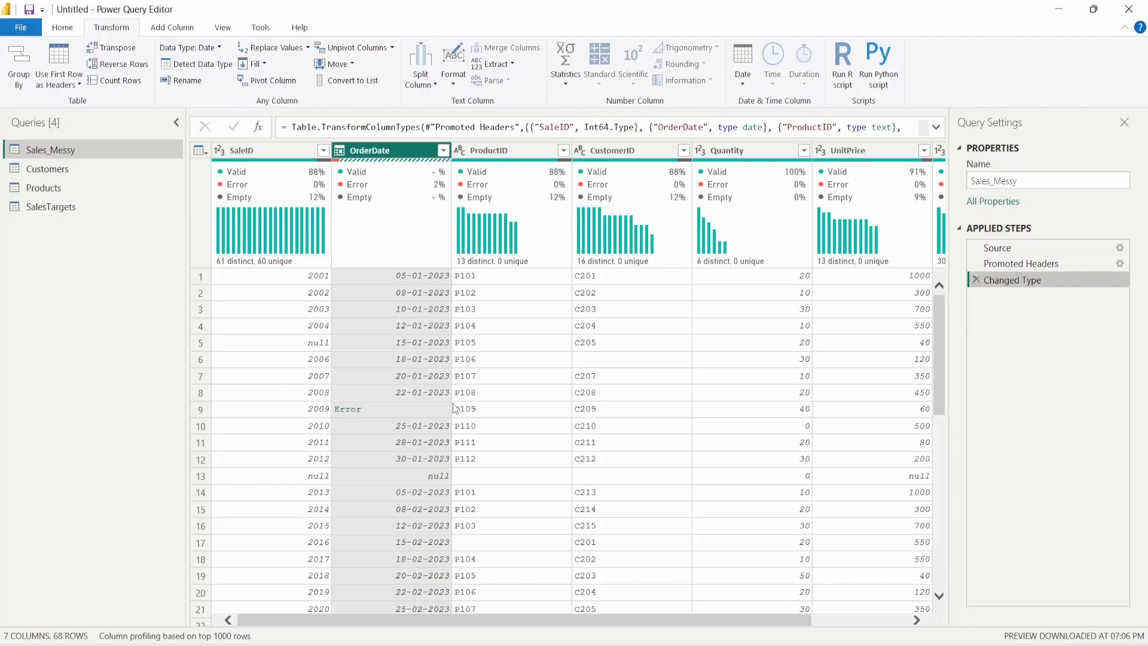
click(76, 30)
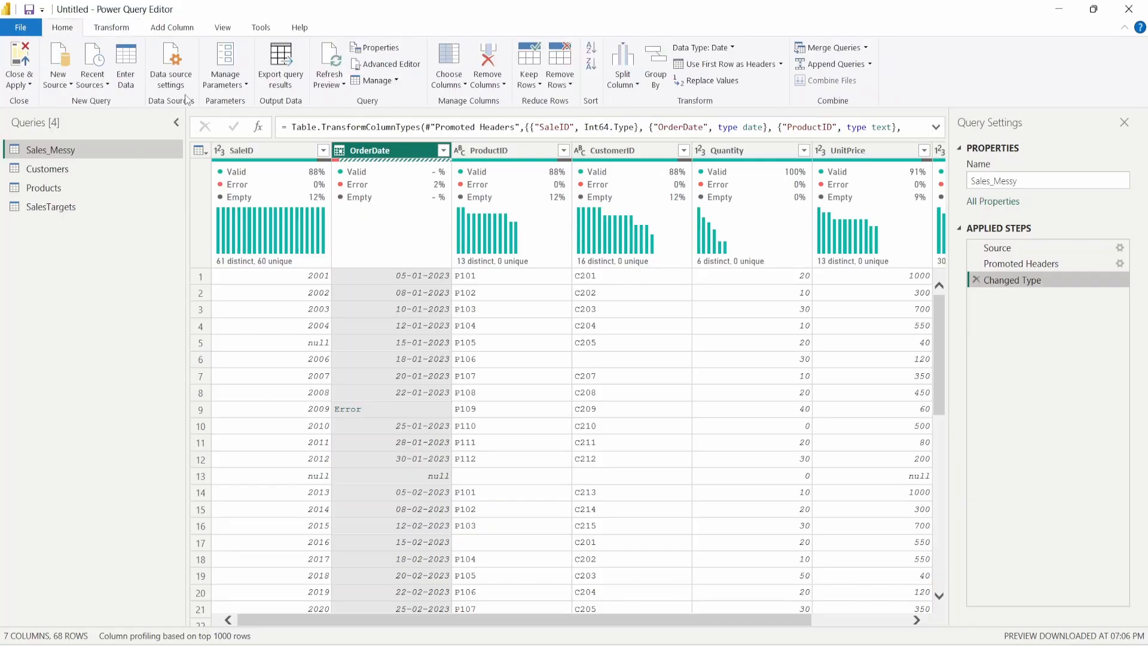
- Remove the OrderDate error rows, leaving 66 rows, and review the columns
click(559, 85)
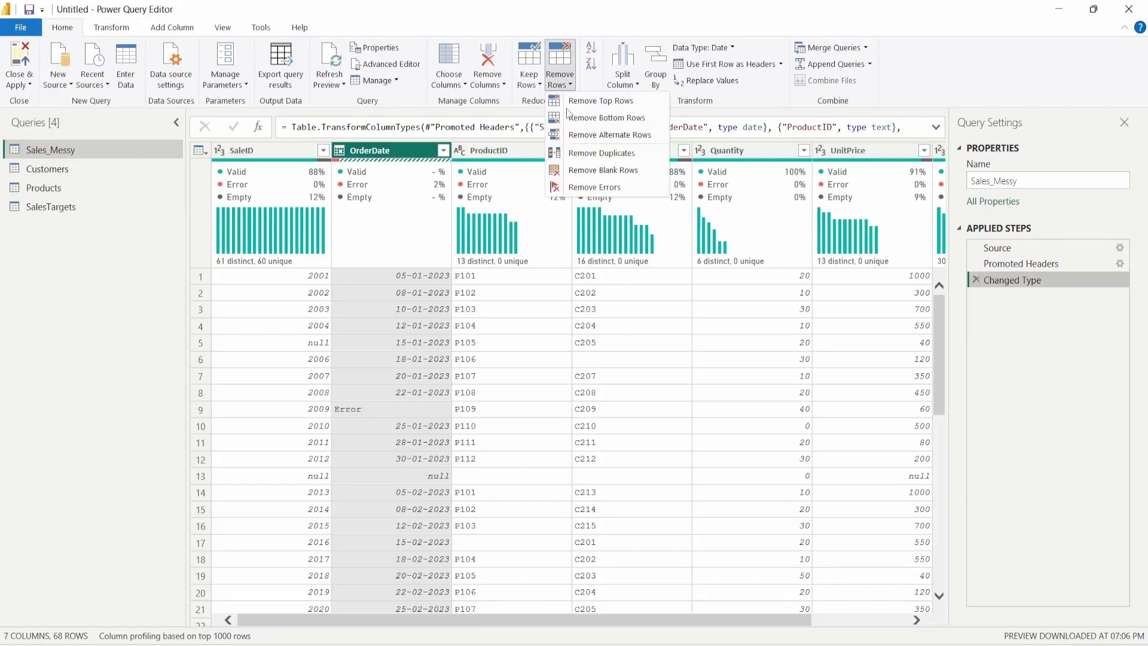
click(614, 189)
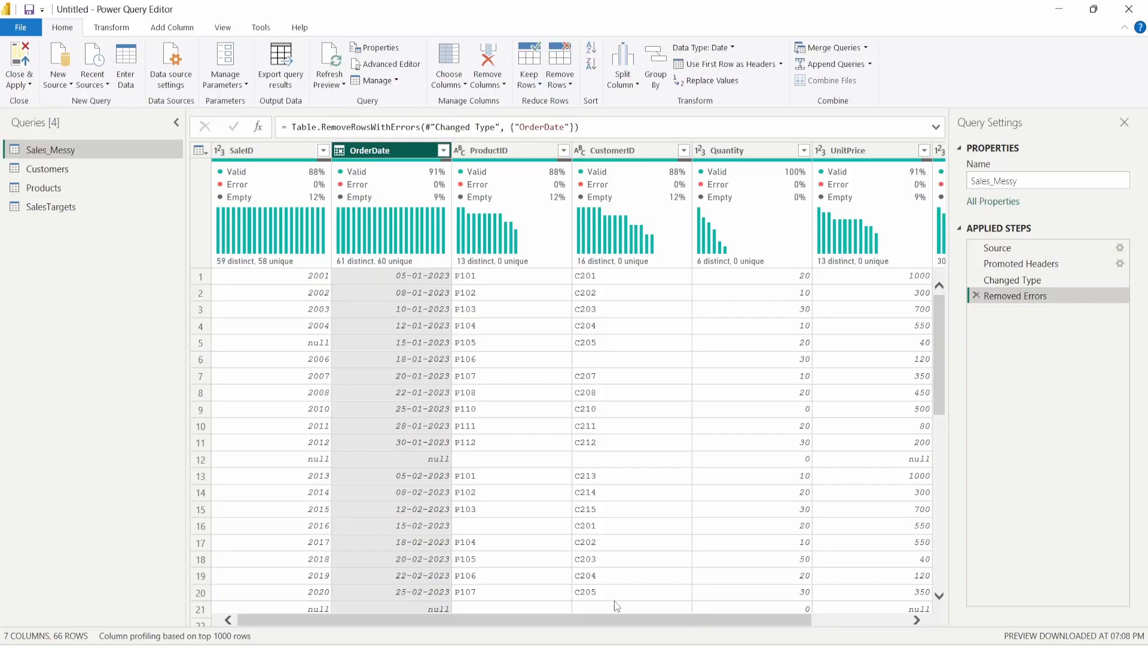
drag(505, 619, 620, 609)
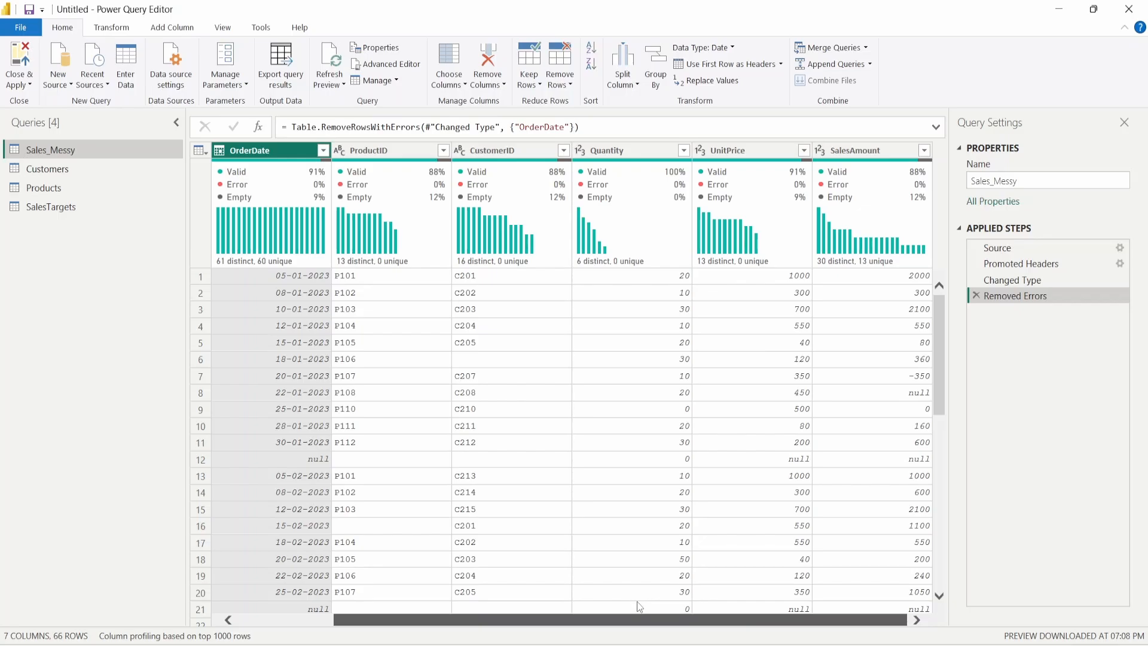
drag(614, 609, 493, 589)
scroll(507, 587, right, 3)
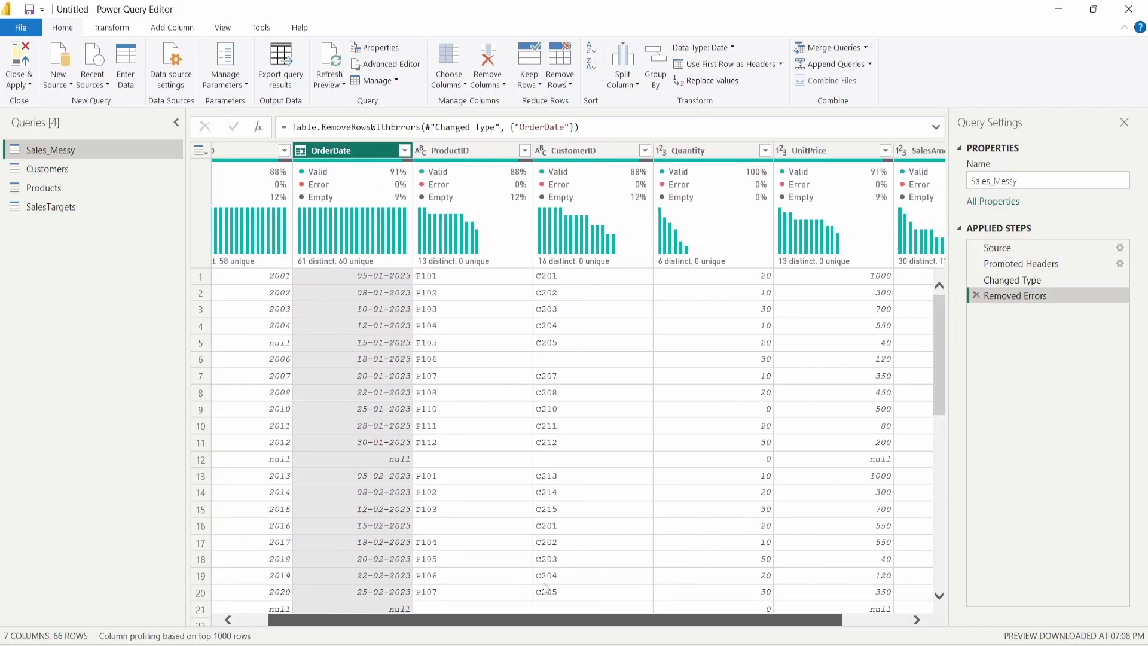
drag(588, 586, 637, 592)
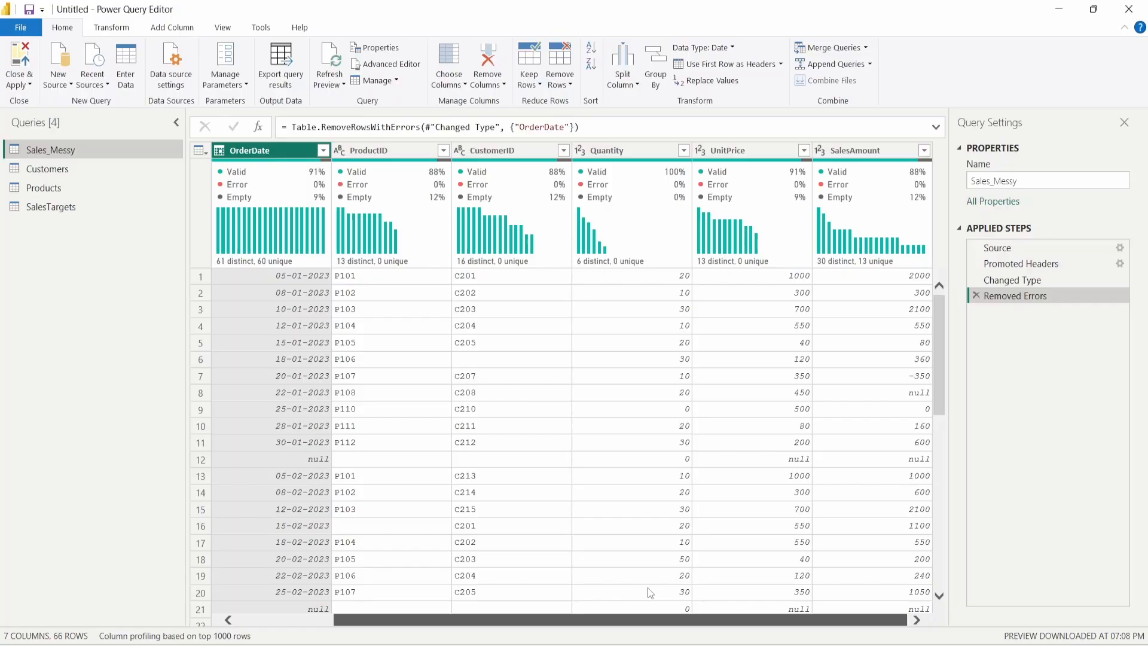
- Scroll down the Sales_Messy grid and inspect the empty row 47
scroll(589, 597, left, 3)
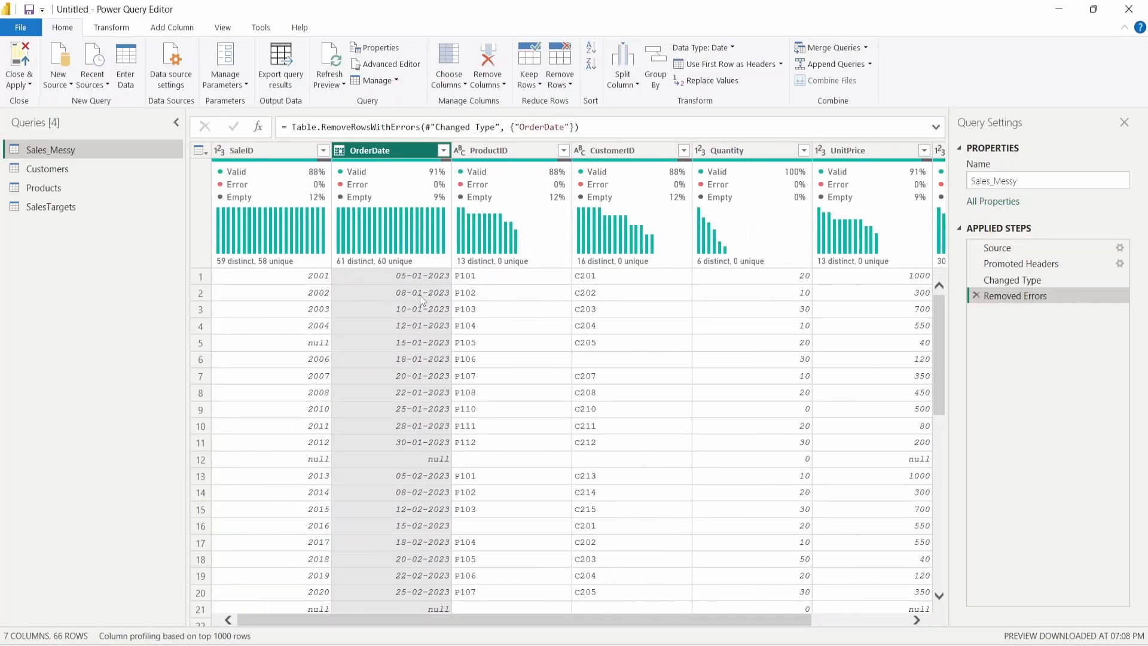
scroll(422, 299, down, 3)
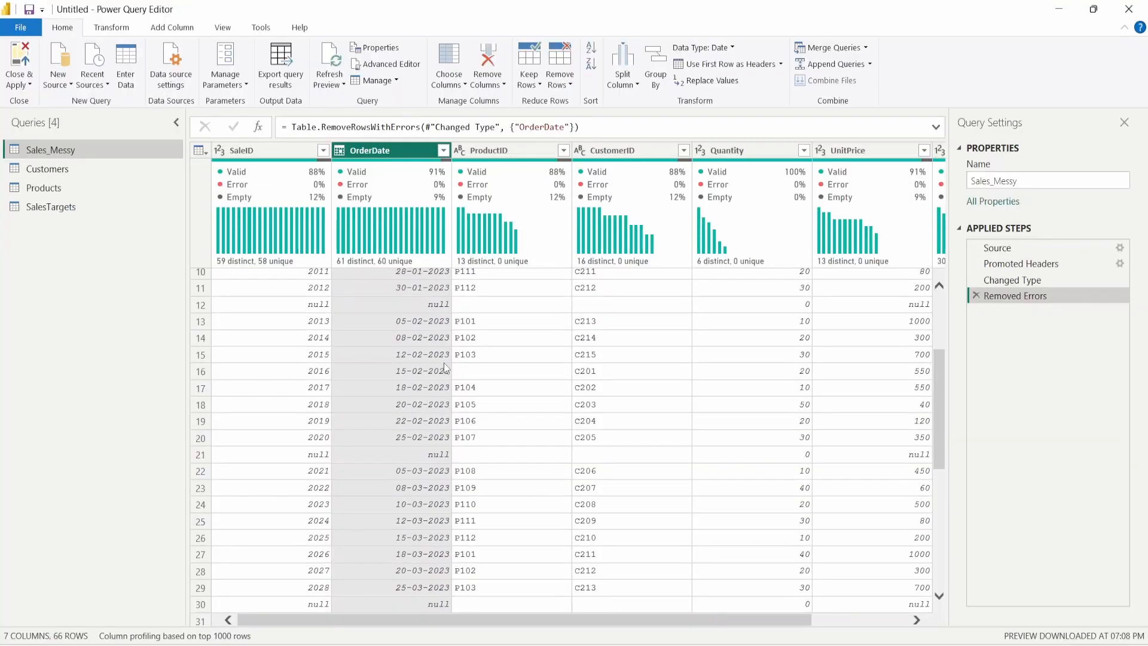
scroll(446, 368, down, 10)
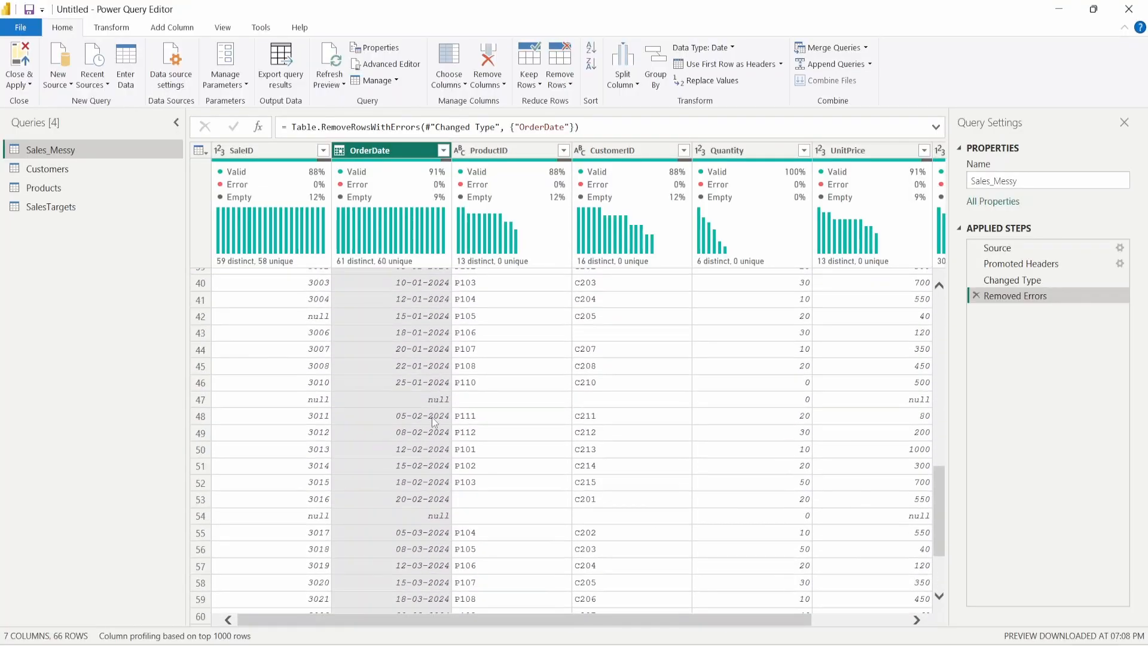
scroll(433, 422, down, 3)
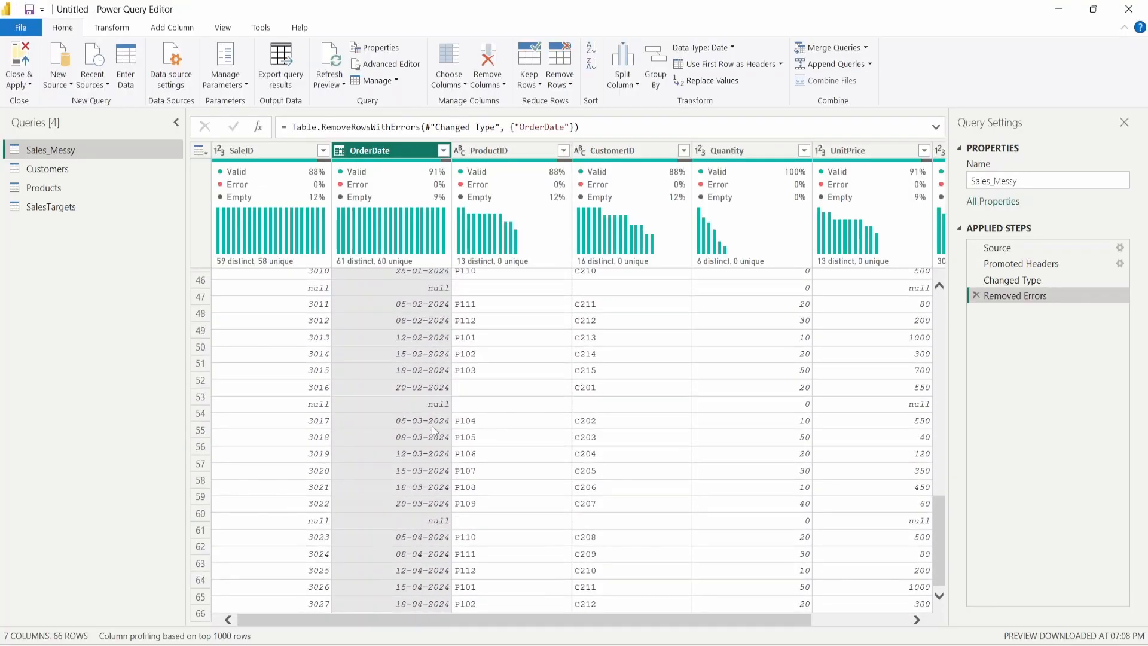
click(206, 289)
drag(496, 521, 400, 525)
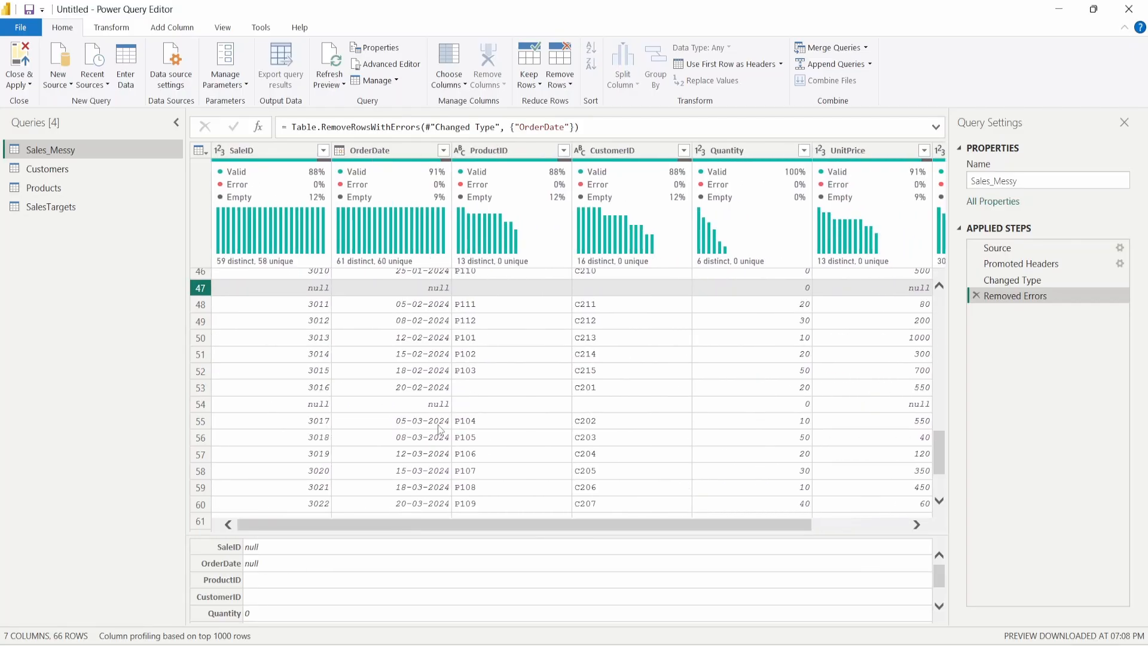
scroll(439, 430, up, 6)
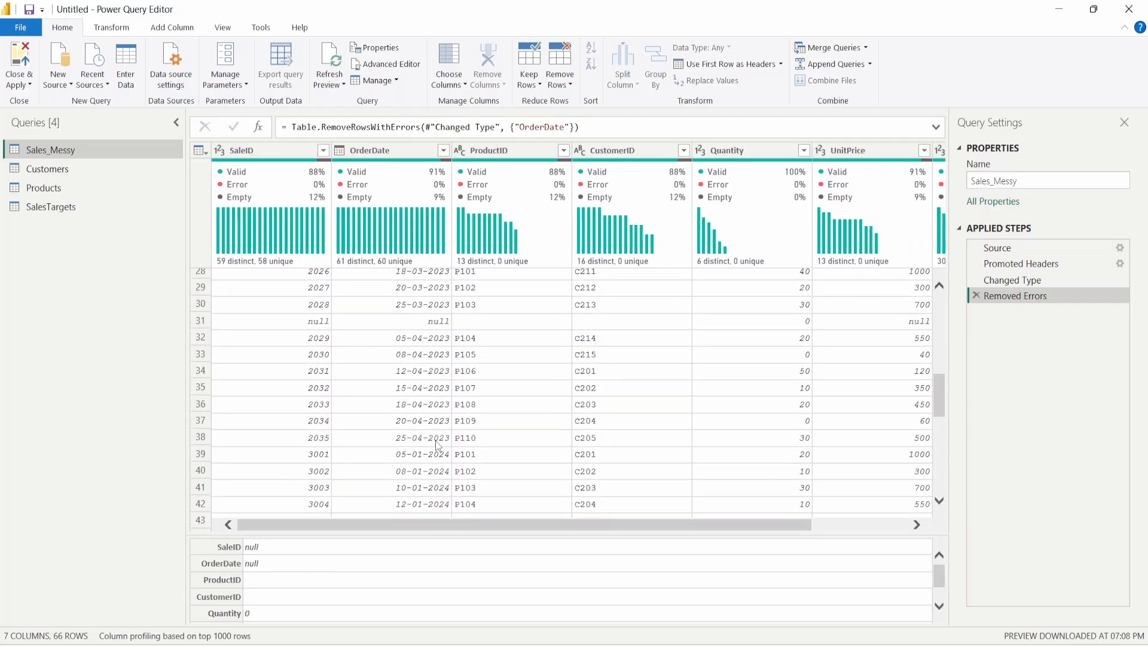
scroll(440, 445, up, 9)
- Filter out (null) OrderDate values so Sales_Messy keeps 60 rows
click(443, 150)
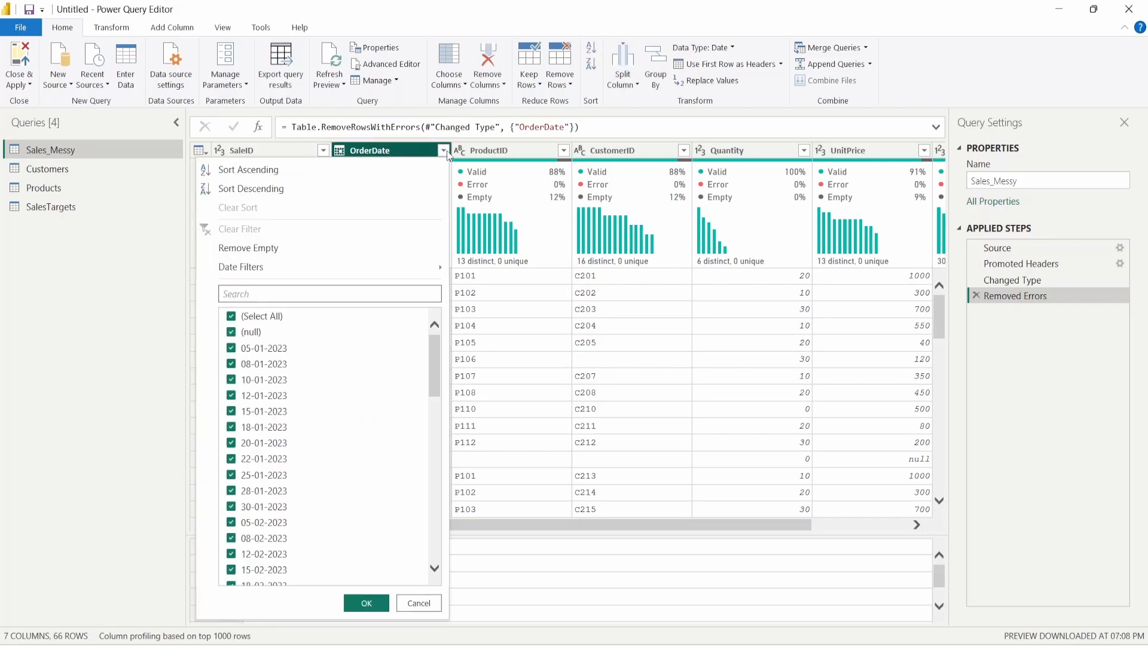
click(256, 334)
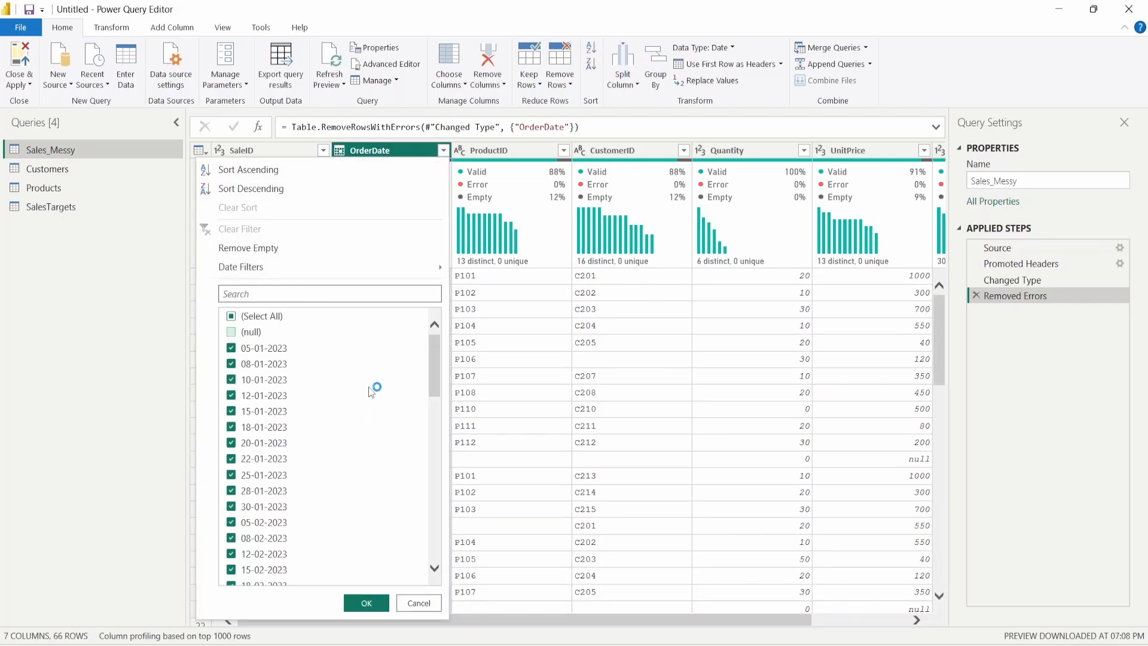
click(366, 603)
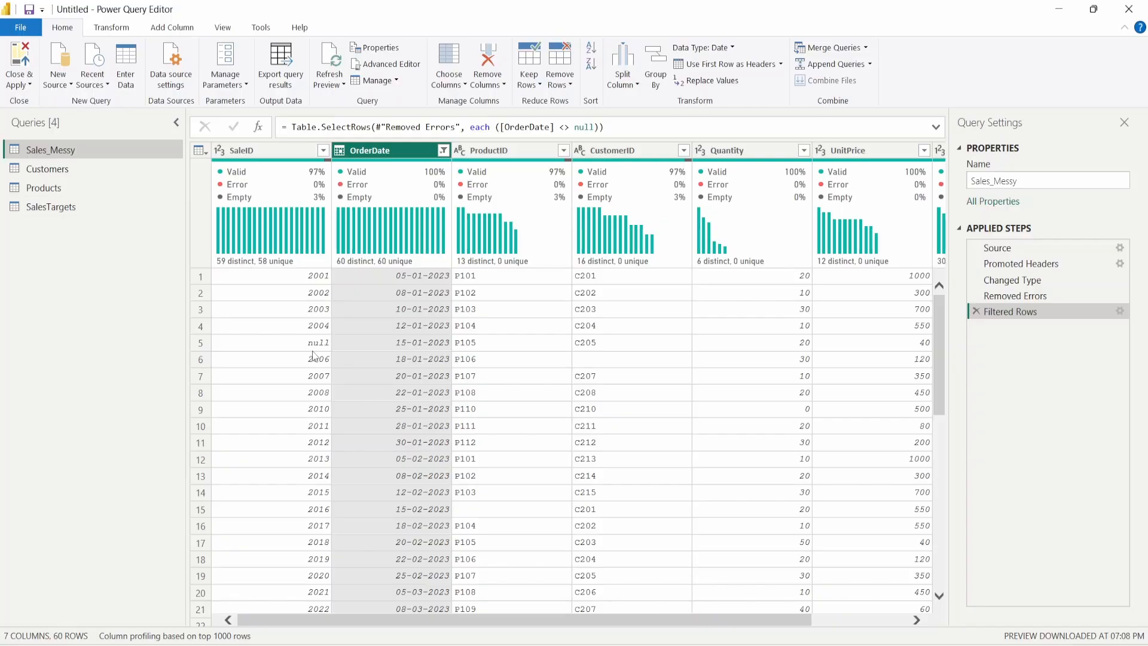
scroll(312, 358, down, 7)
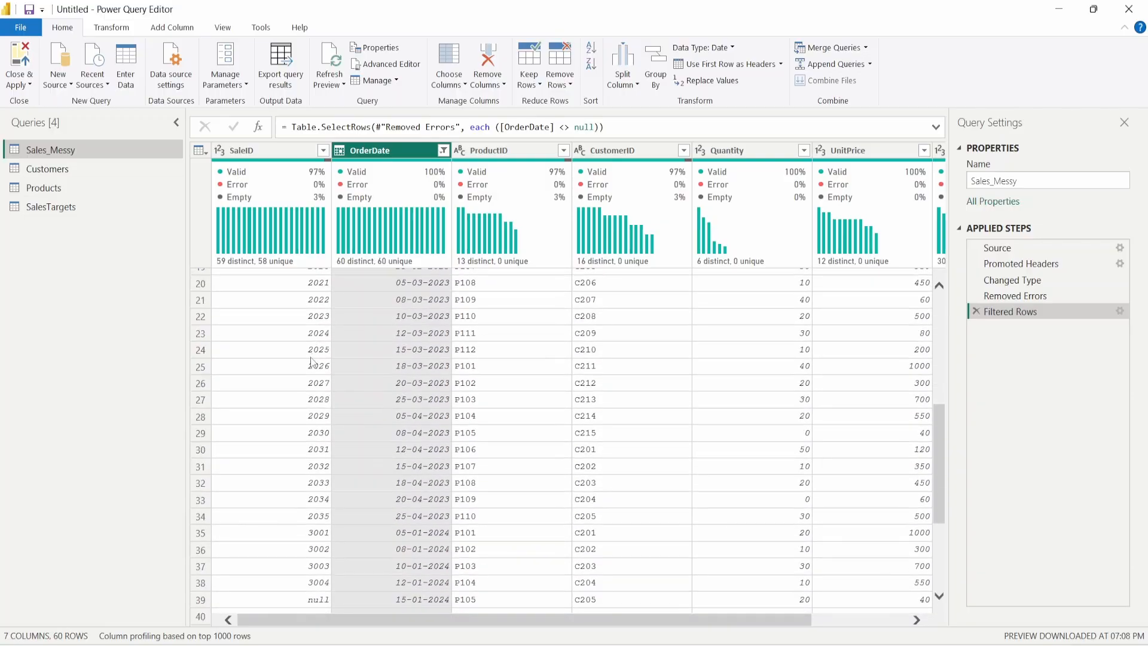
scroll(311, 363, up, 7)
- Filter out the null SaleID rows, leaving Sales_Messy with 58 rows
click(318, 343)
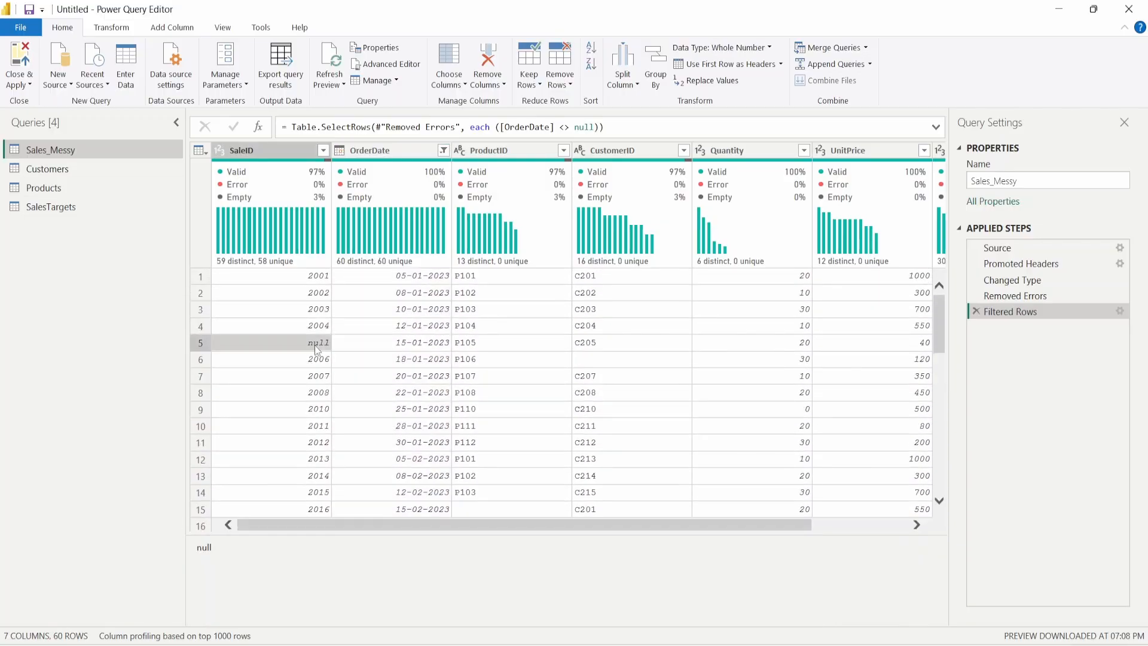
click(209, 346)
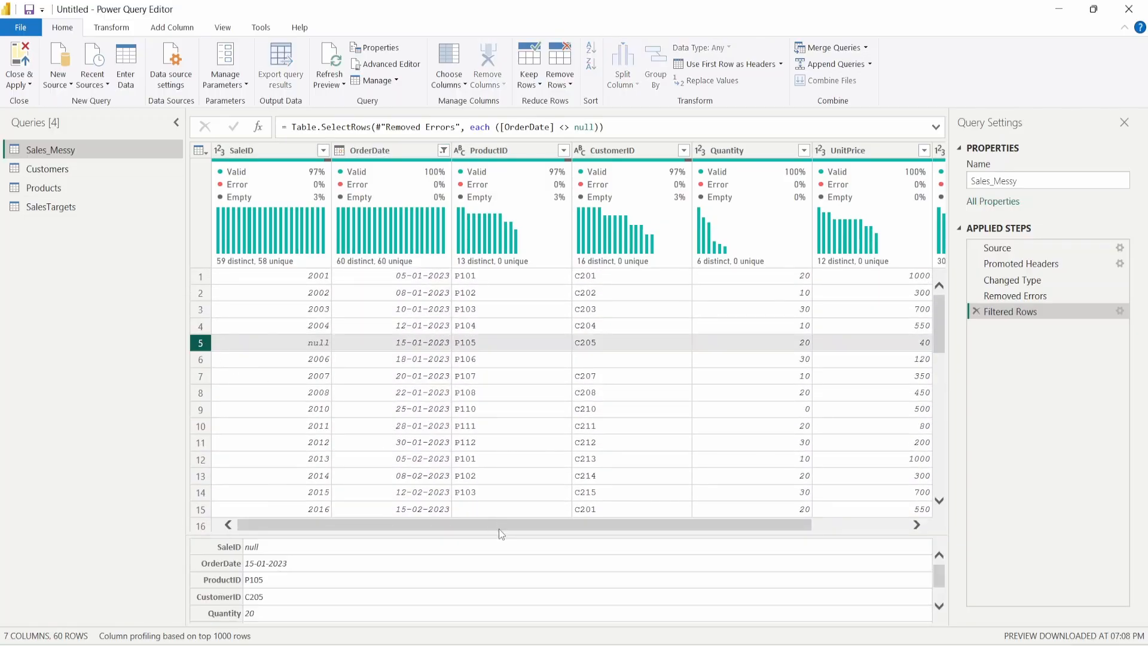
drag(498, 528, 419, 532)
click(323, 151)
click(143, 332)
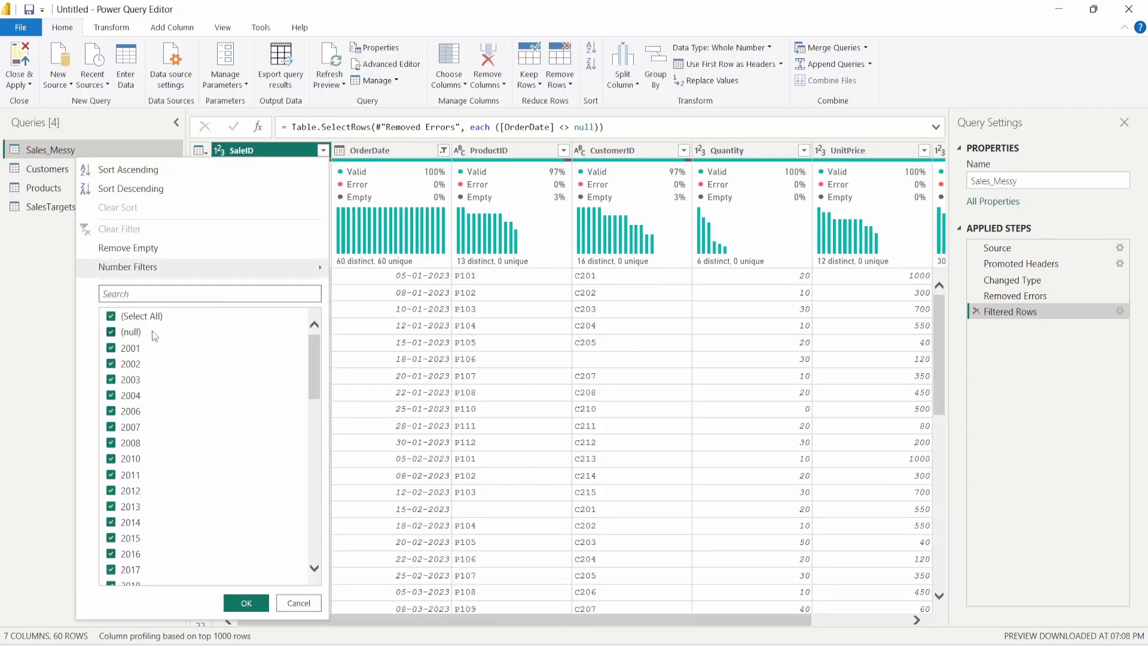
click(246, 603)
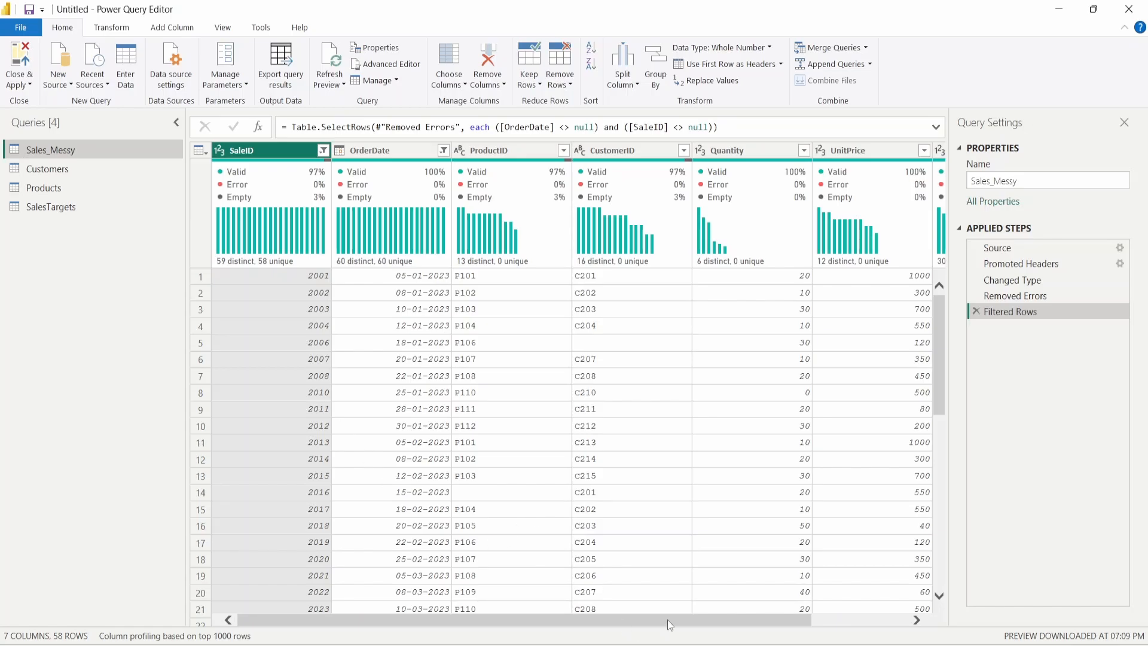
- Inspect the Quantity values, including the zeros in rows 32 and 41, and open the Quantity filter list
drag(667, 619, 771, 629)
scroll(529, 372, down, 5)
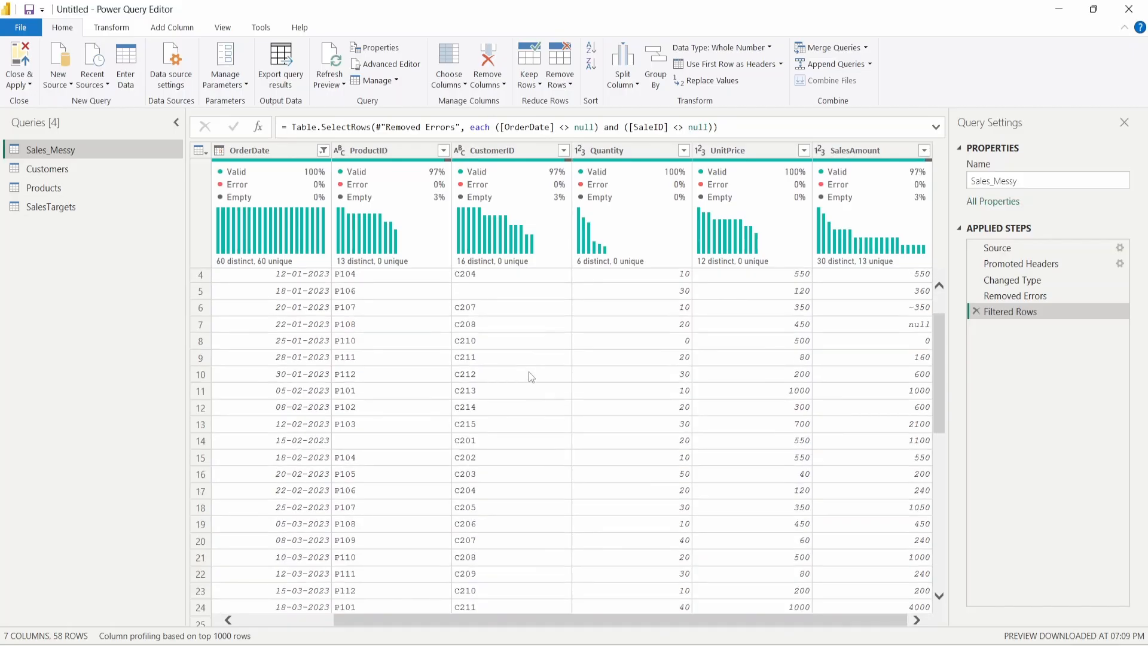
scroll(529, 372, down, 7)
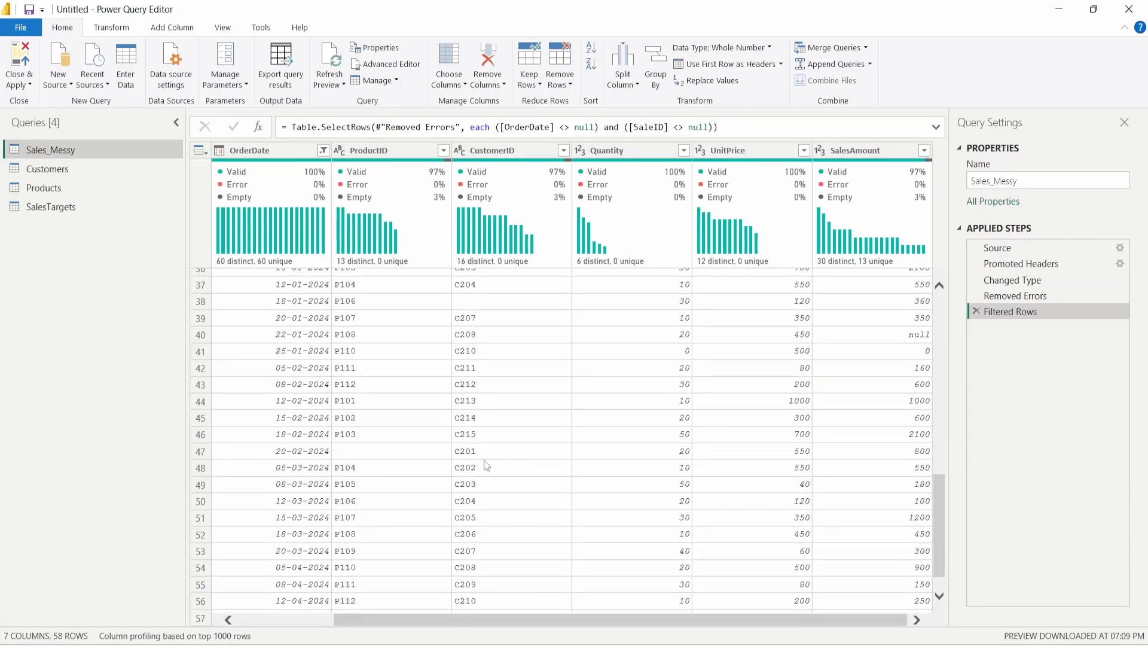
scroll(610, 403, up, 1)
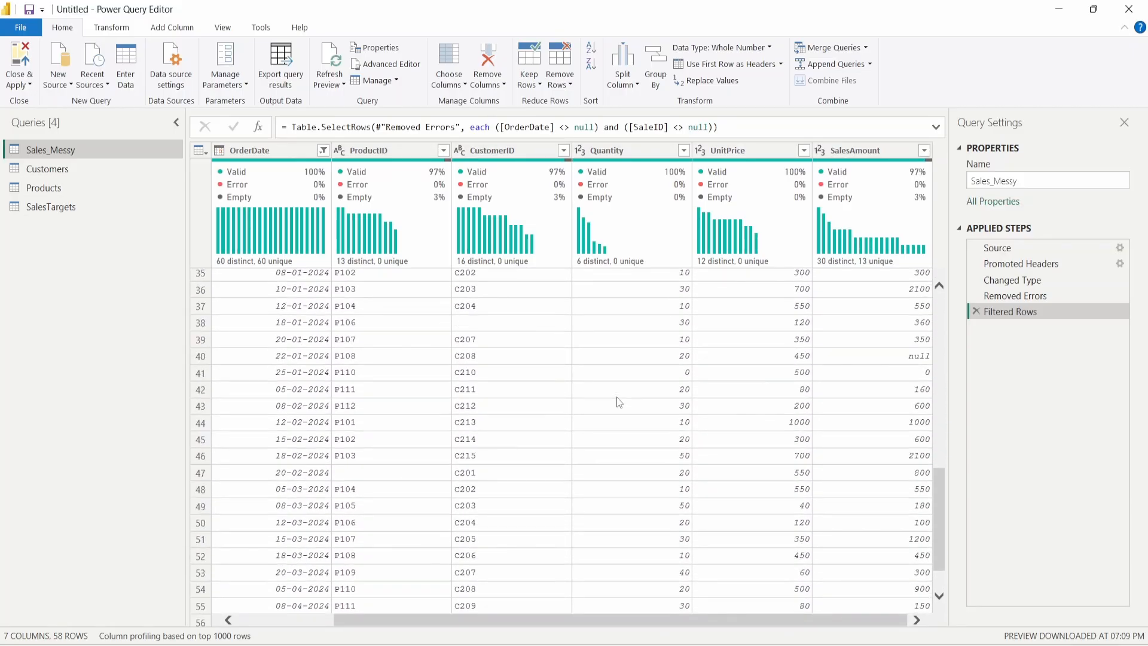
click(634, 157)
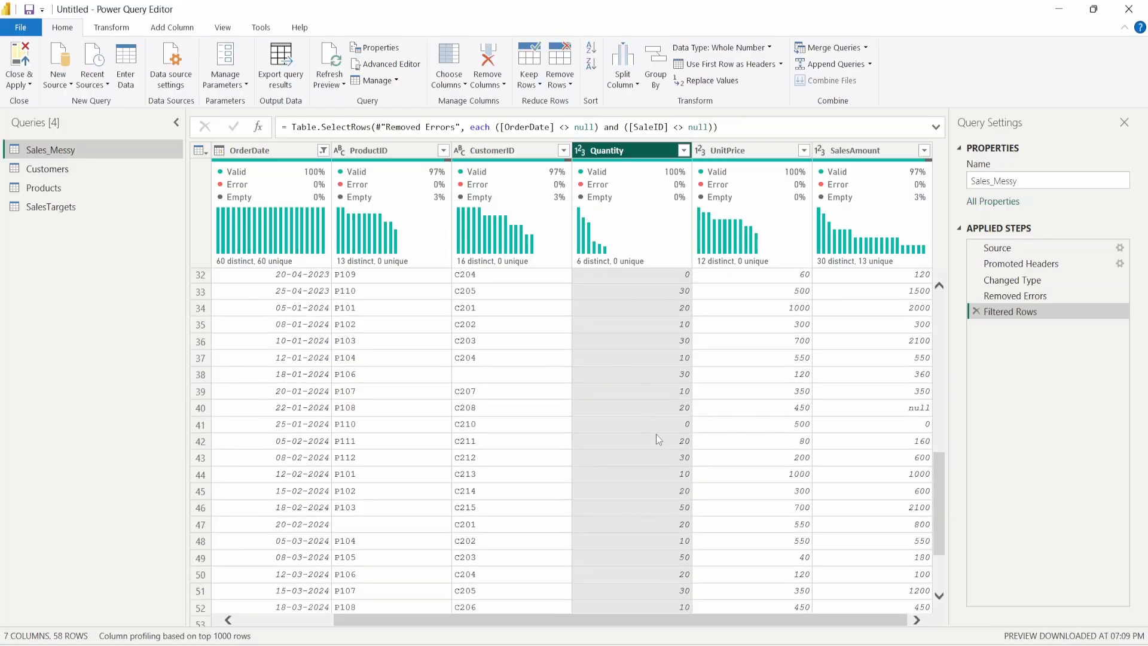
scroll(598, 419, up, 1)
click(595, 420)
scroll(594, 418, down, 4)
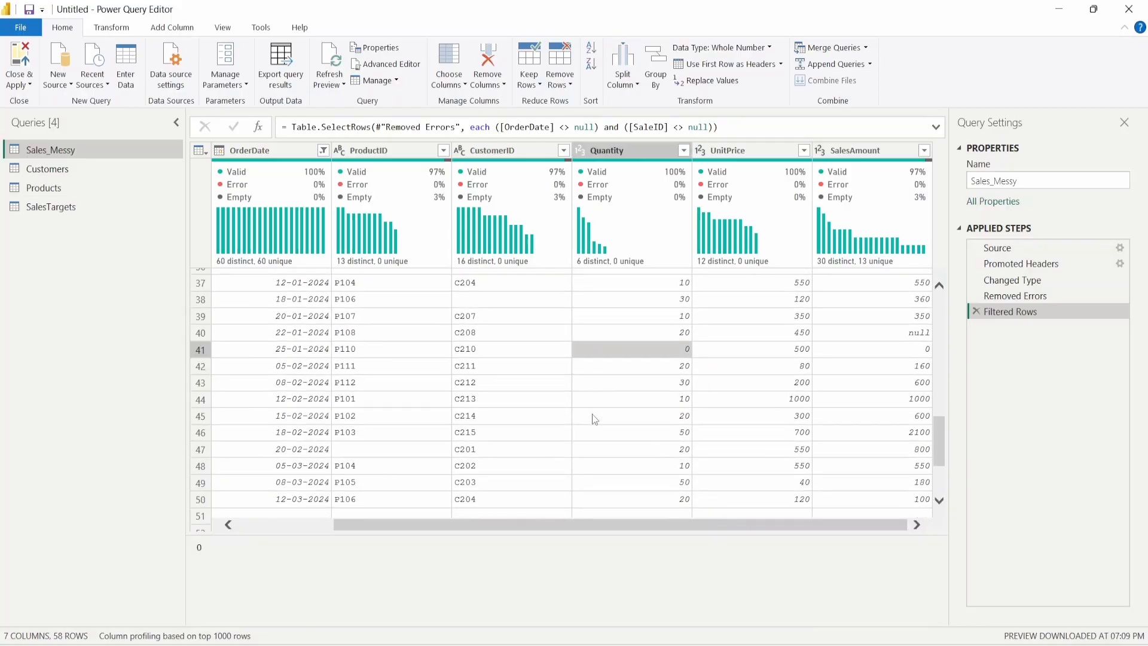
scroll(613, 435, up, 7)
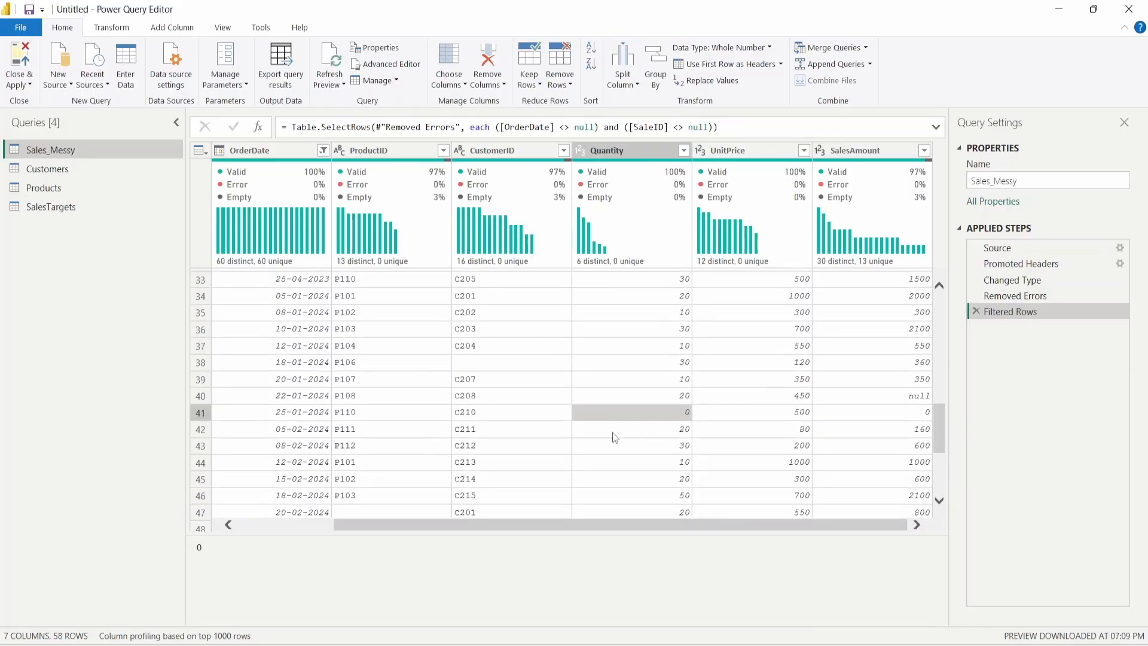
click(662, 412)
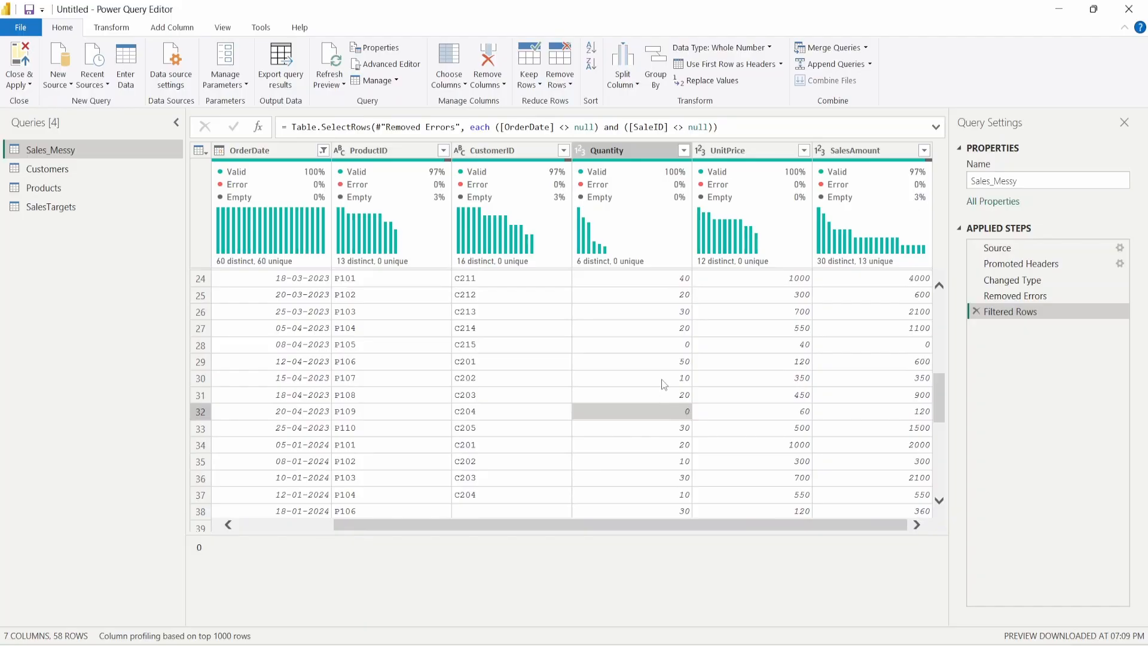
click(661, 347)
click(656, 400)
click(660, 412)
scroll(662, 421, up, 8)
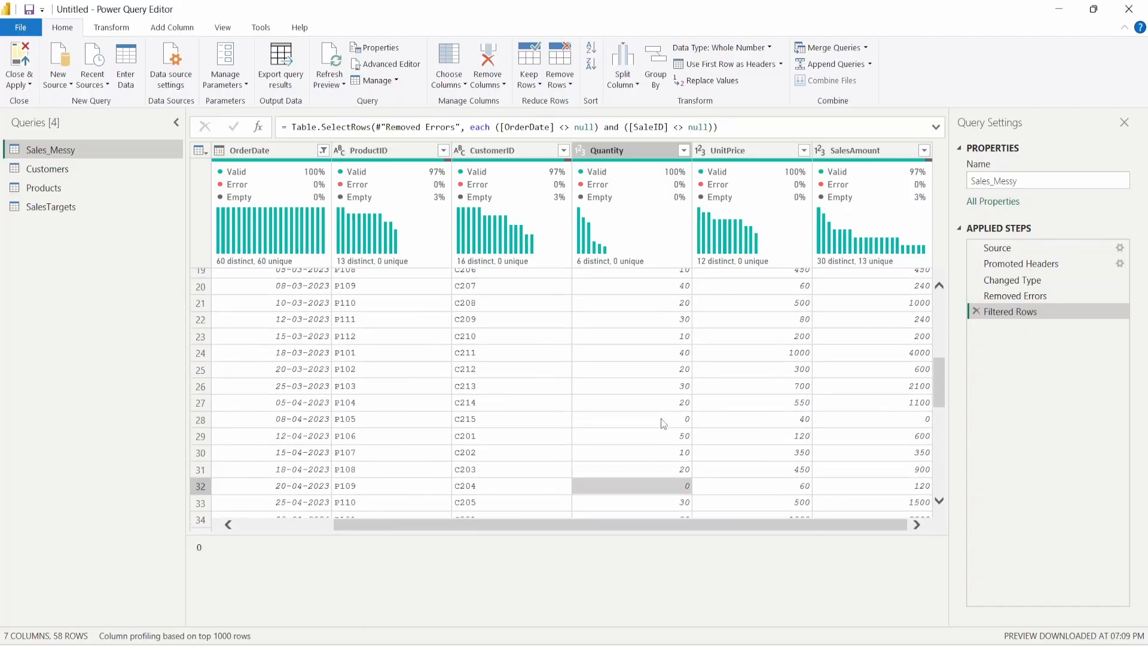
click(683, 151)
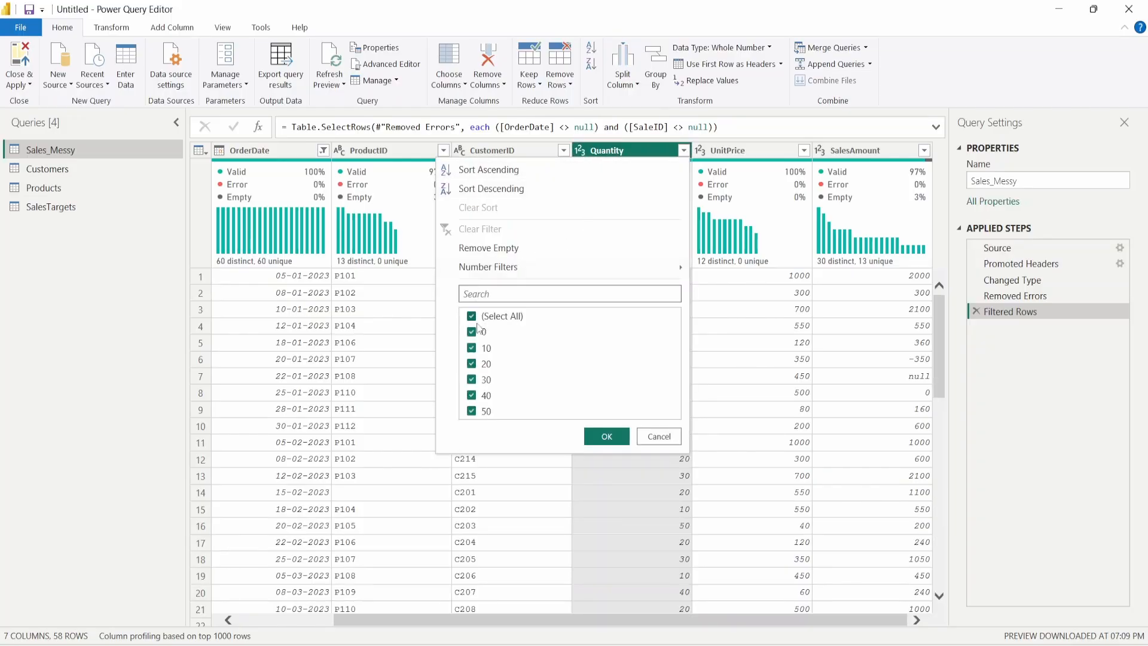
click(485, 334)
click(472, 332)
click(607, 436)
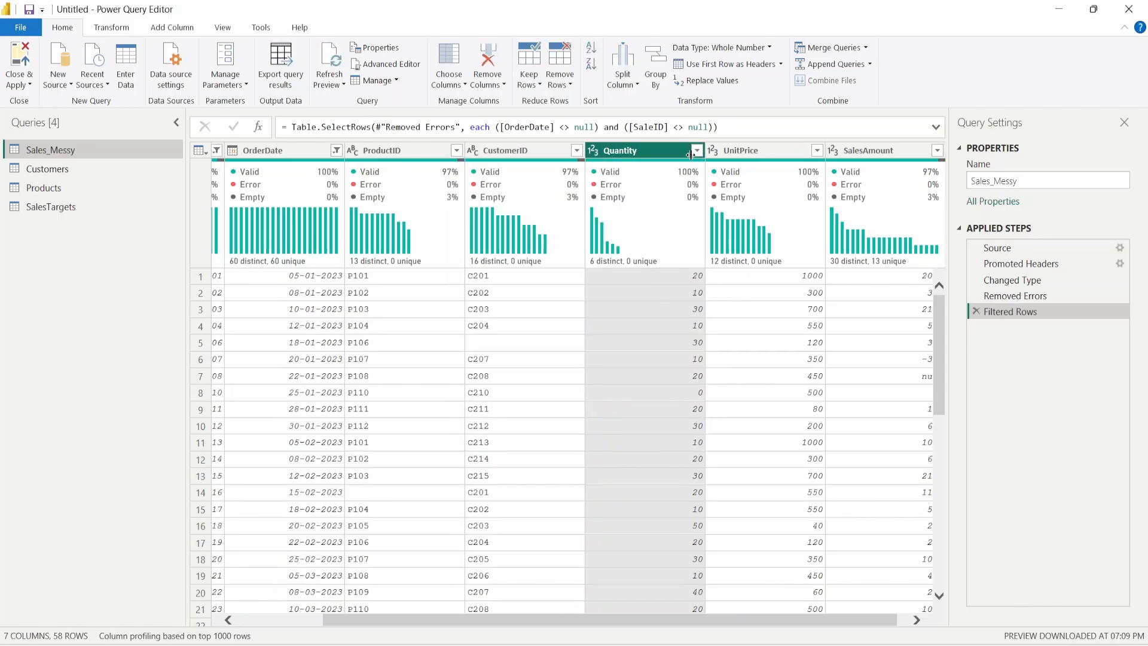
click(696, 150)
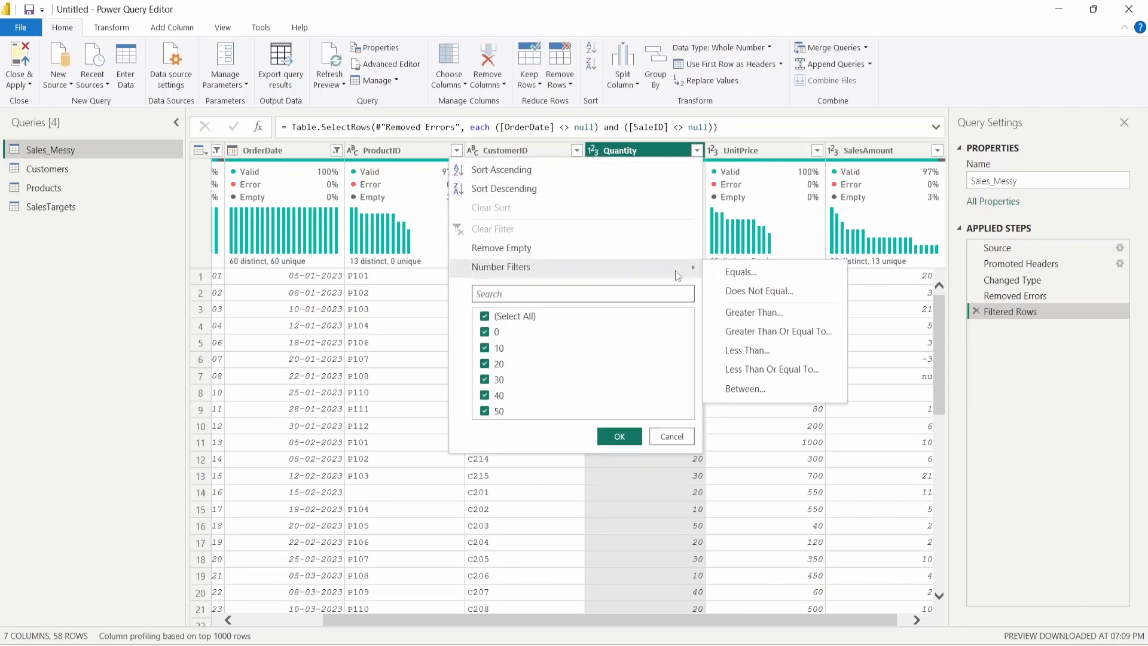
mouse_move(674, 265)
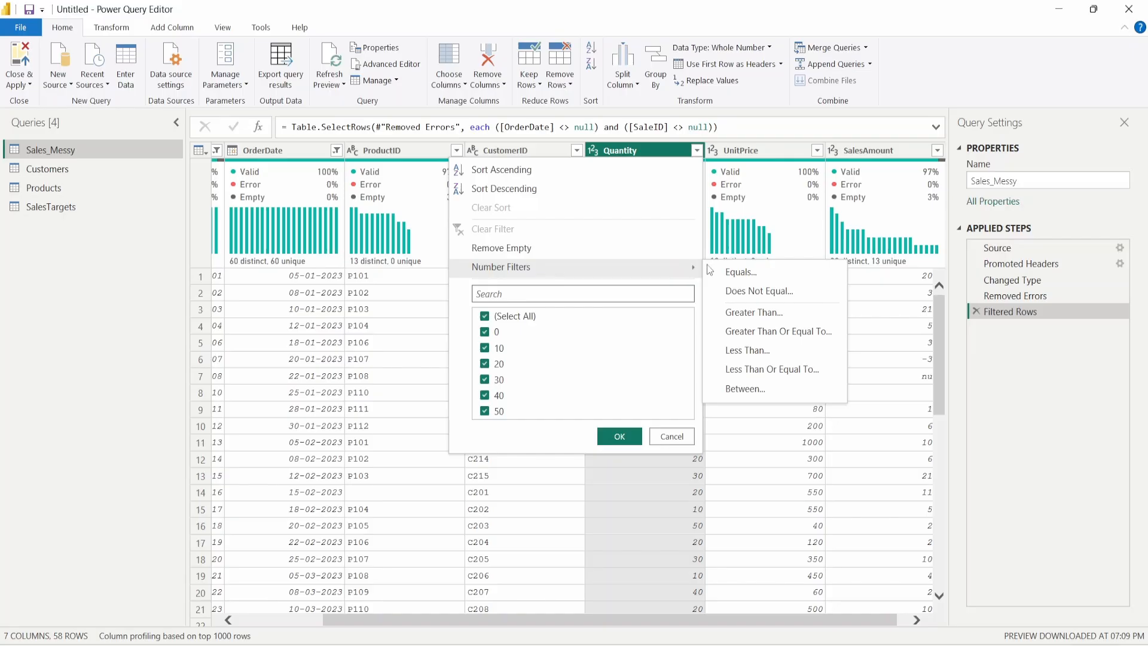
click(774, 312)
click(560, 319)
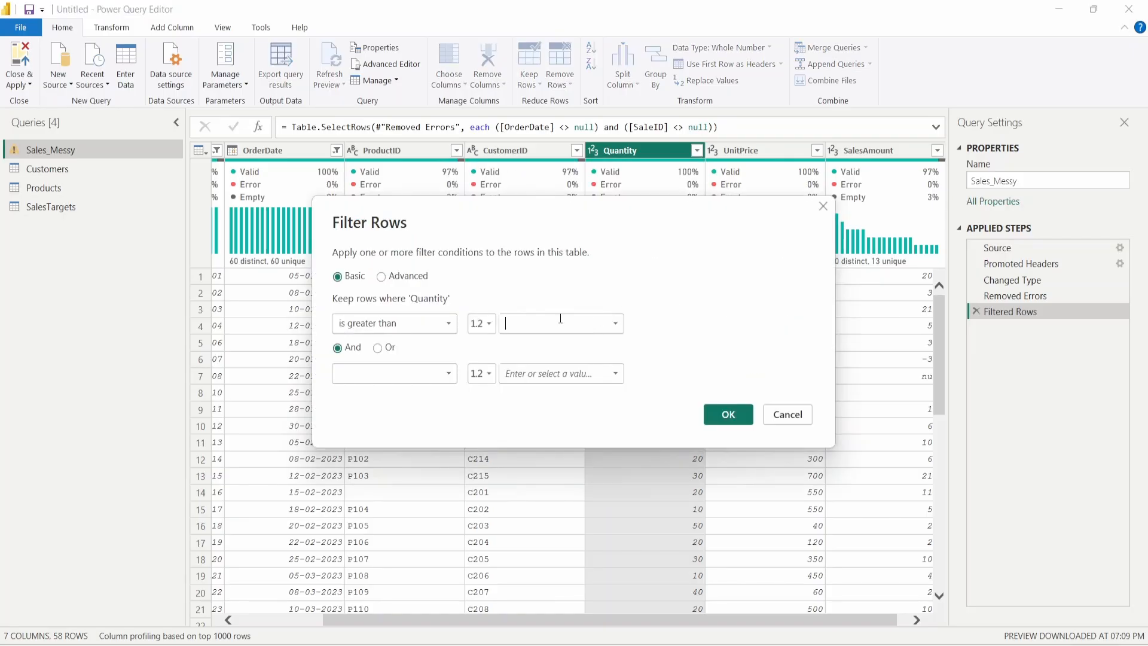
text(0)
click(733, 414)
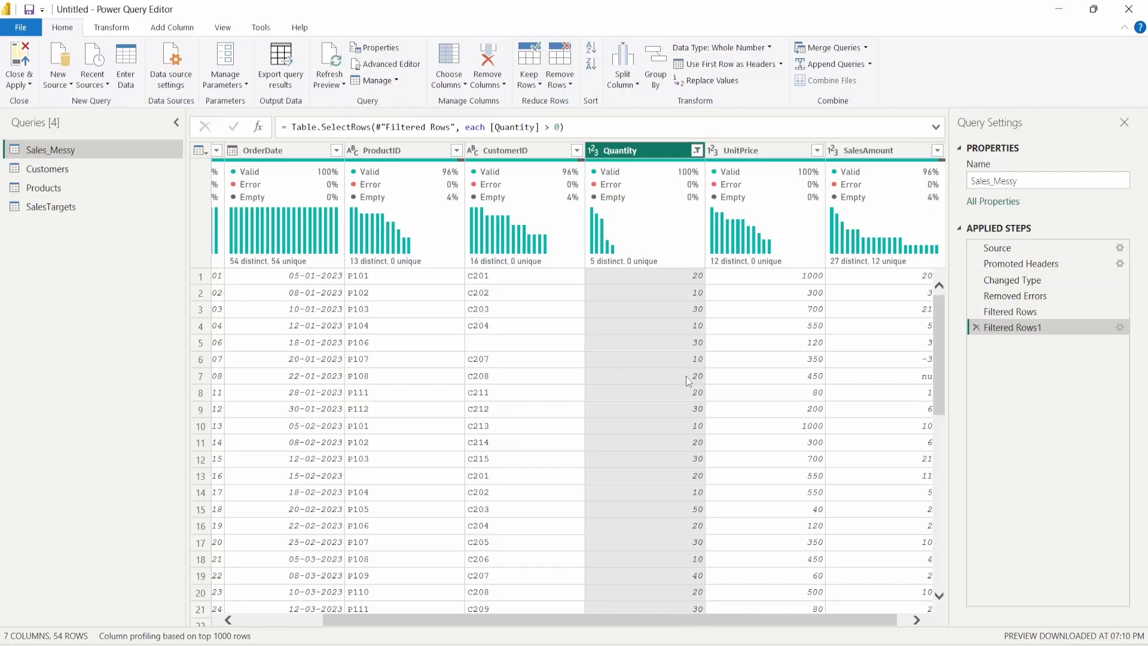
drag(642, 615, 796, 604)
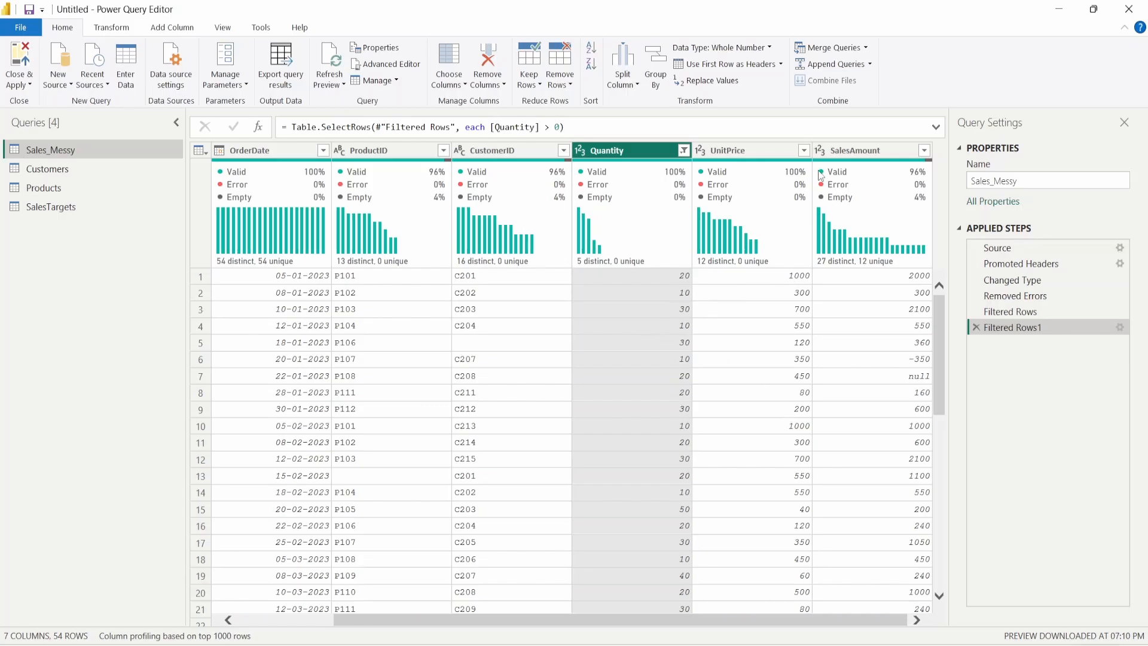
click(873, 153)
click(737, 154)
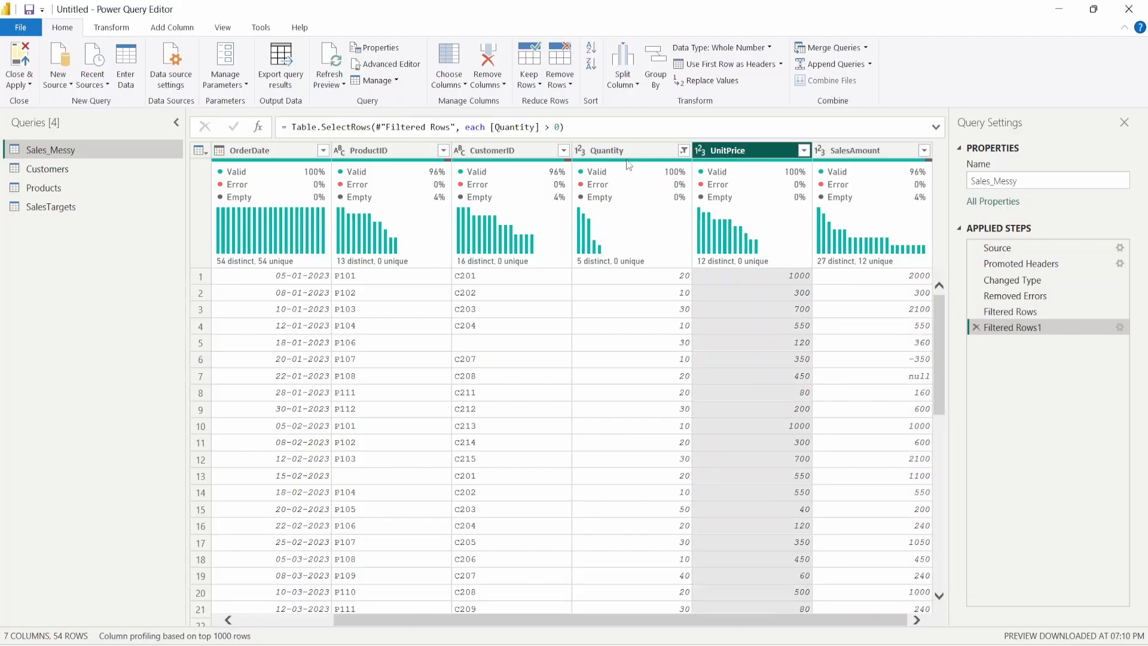
click(627, 156)
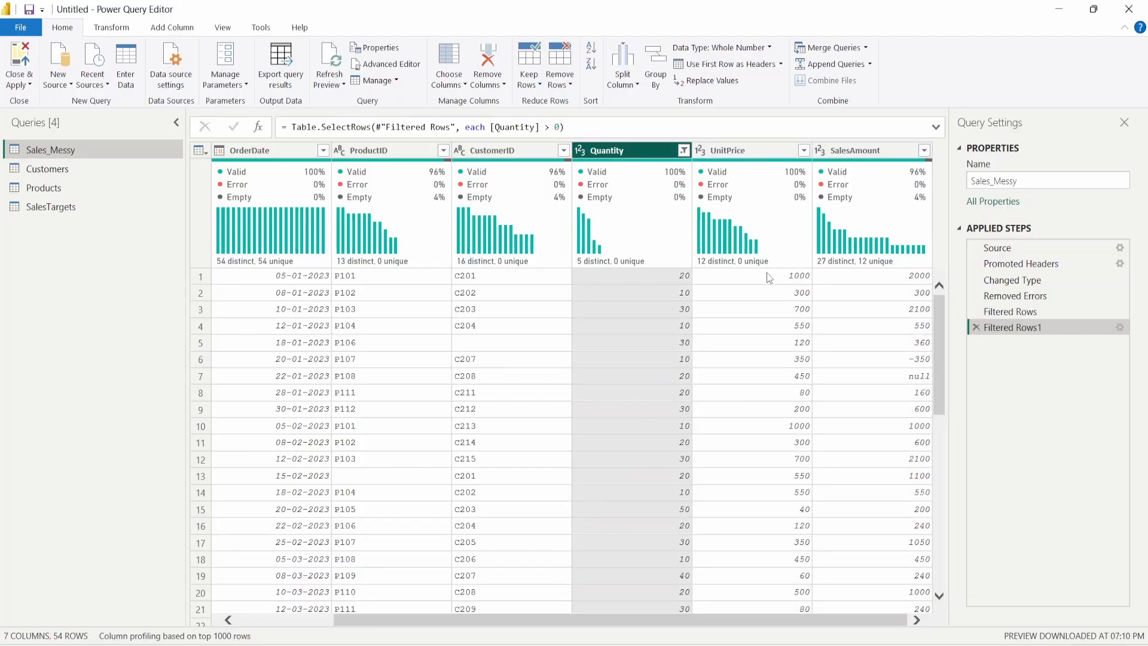
click(865, 155)
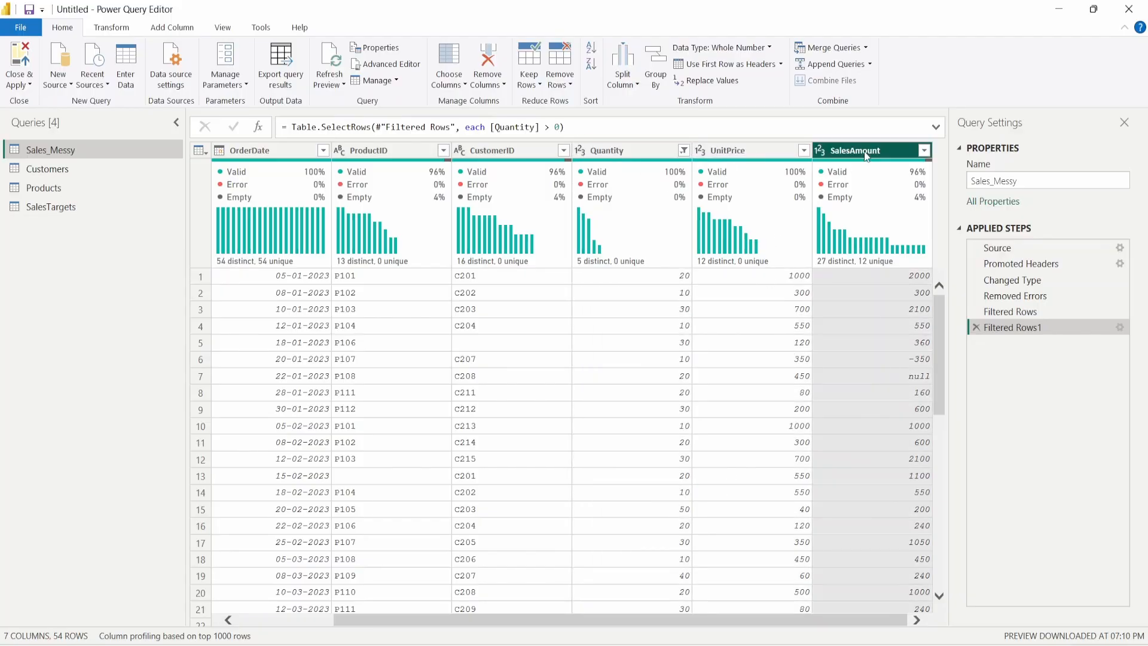
click(629, 154)
click(758, 155)
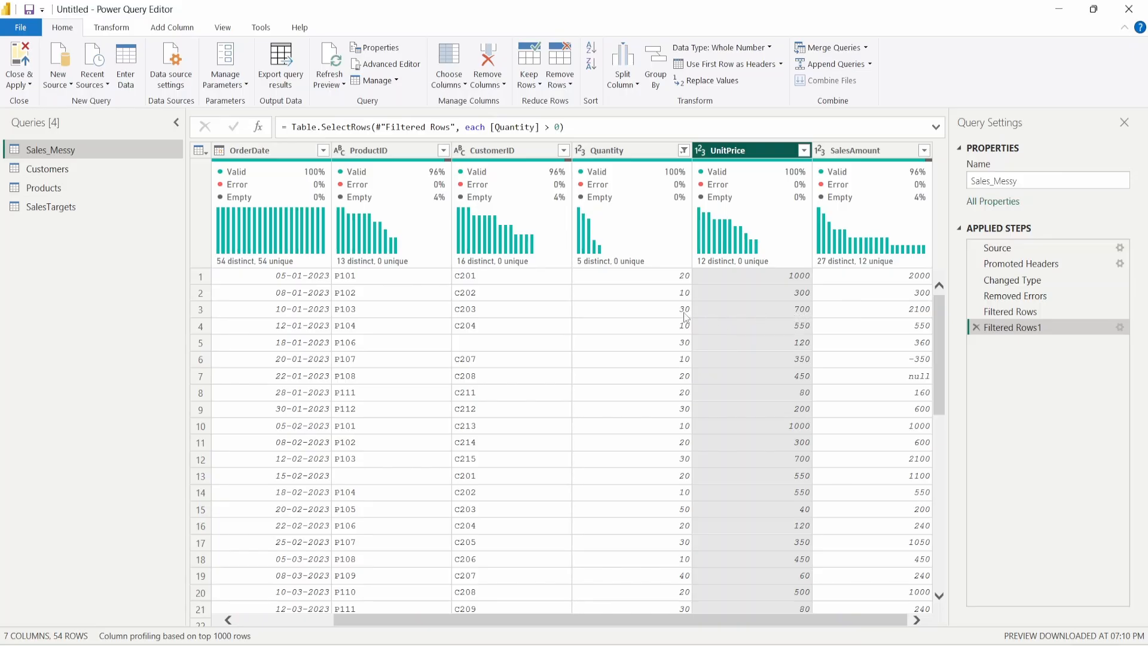
click(773, 358)
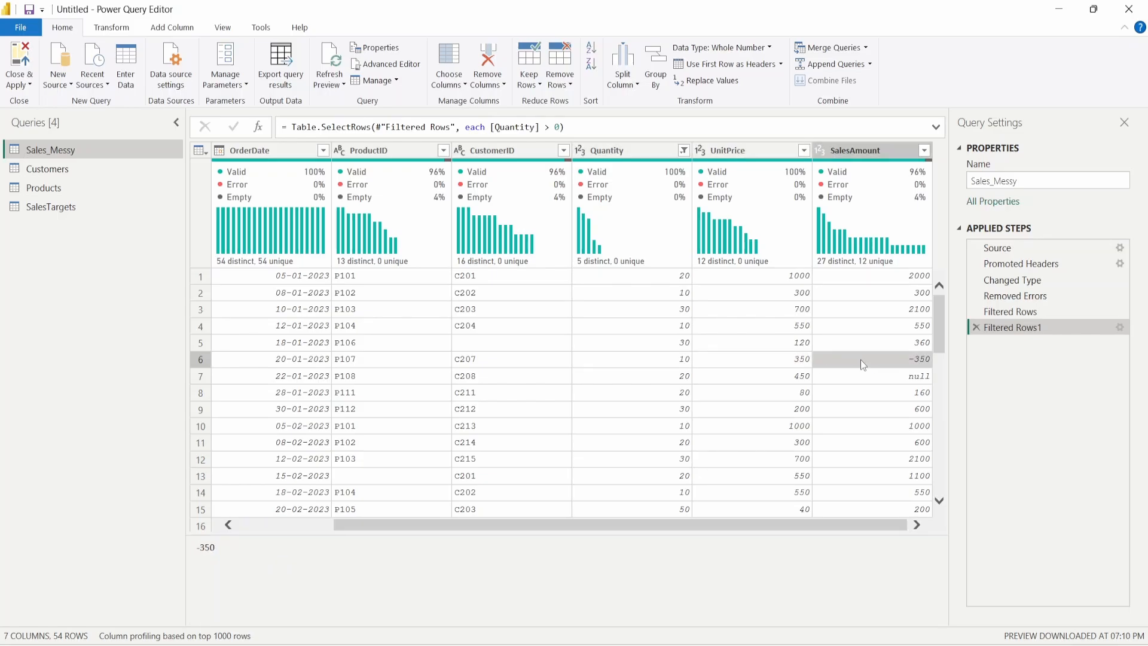
click(849, 379)
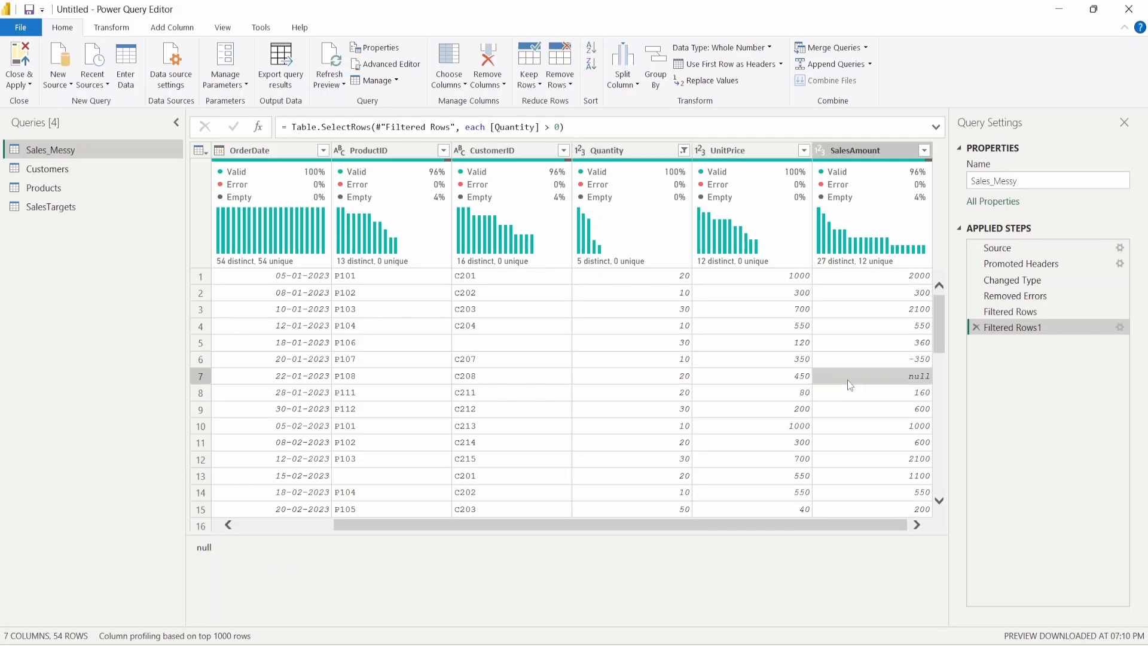
click(854, 152)
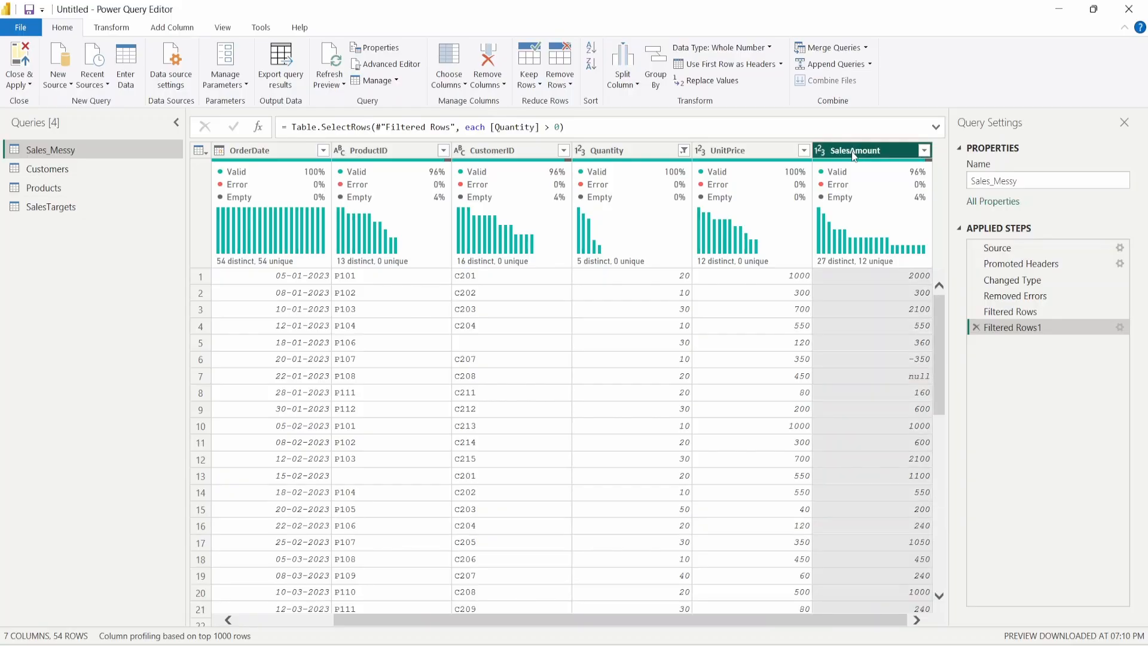
scroll(855, 345, down, 3)
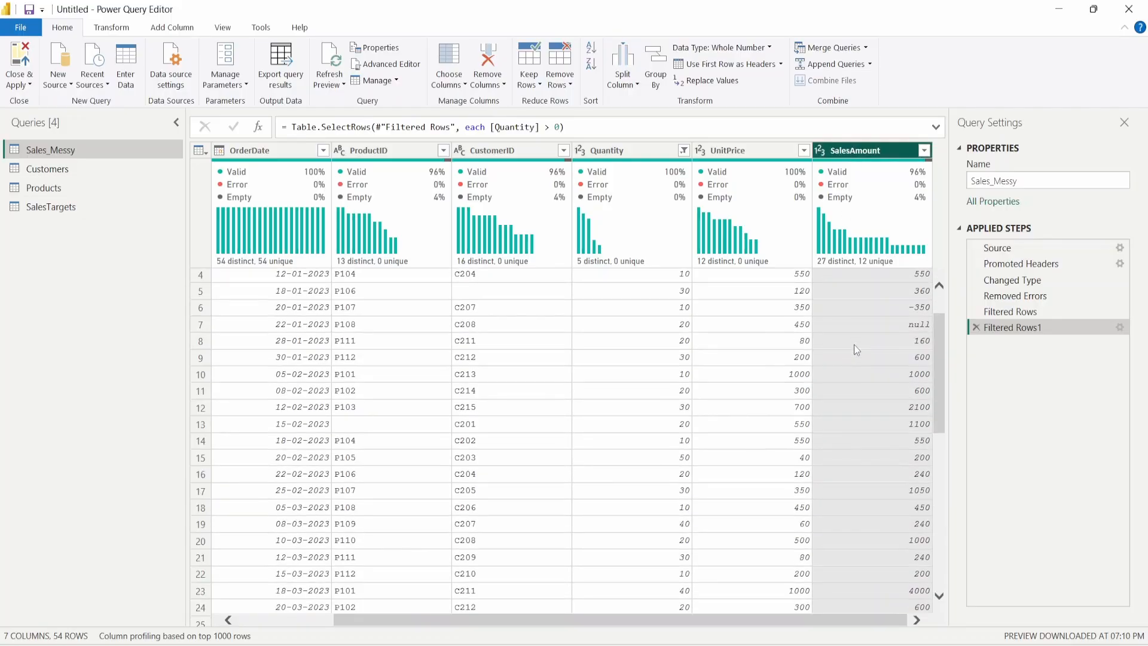
scroll(854, 350, down, 8)
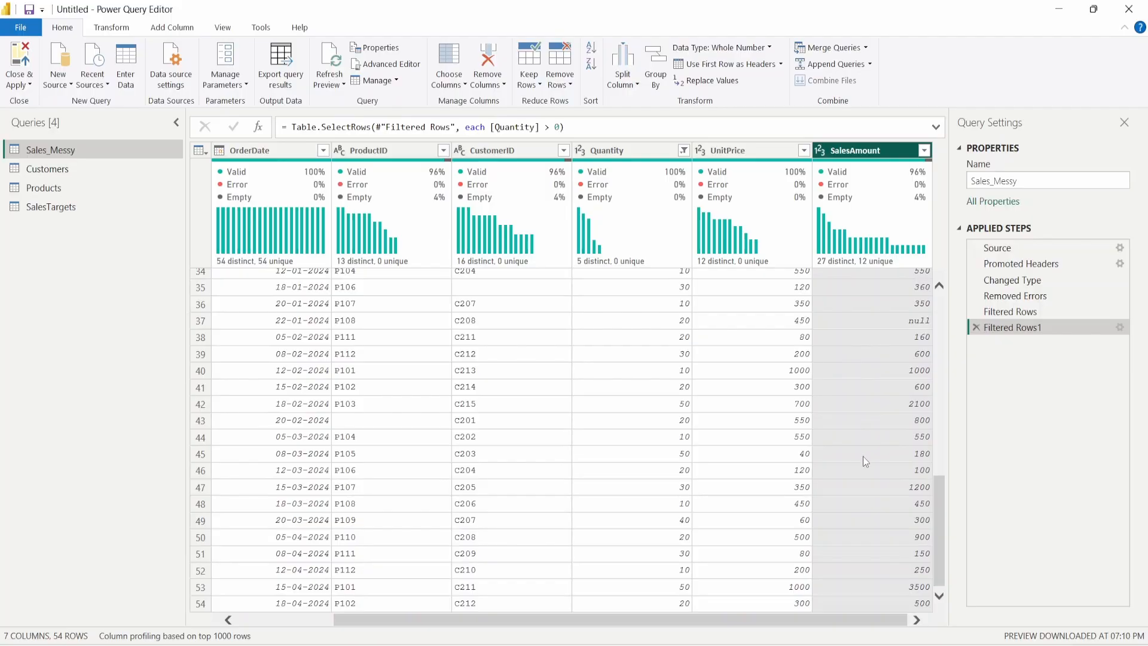
scroll(863, 456, up, 11)
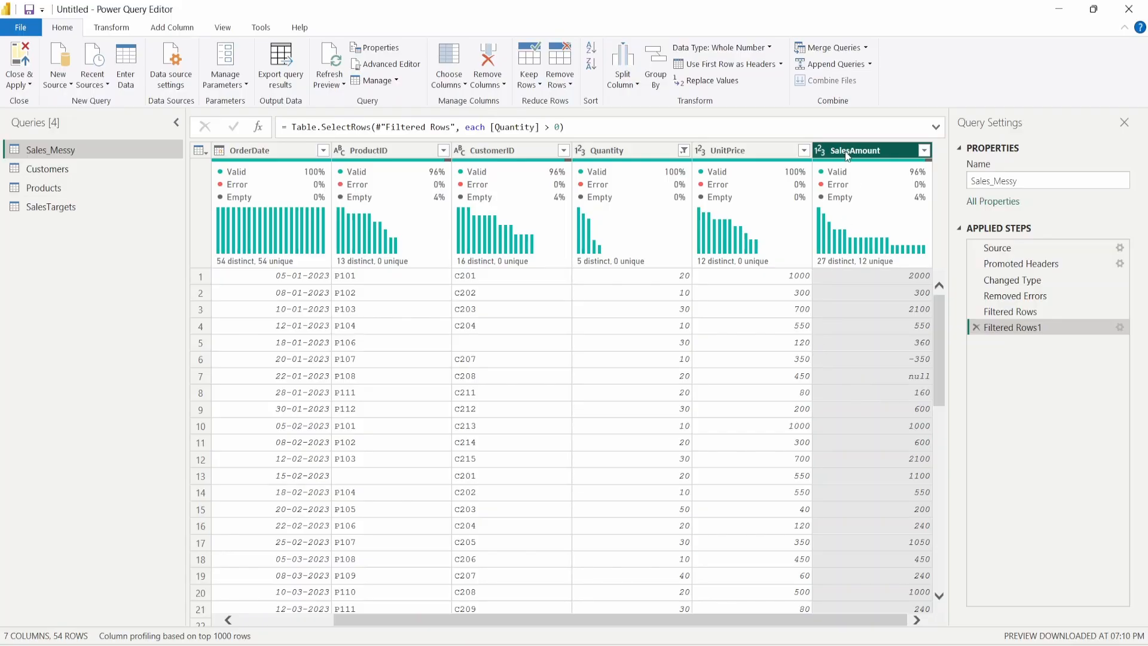
click(650, 154)
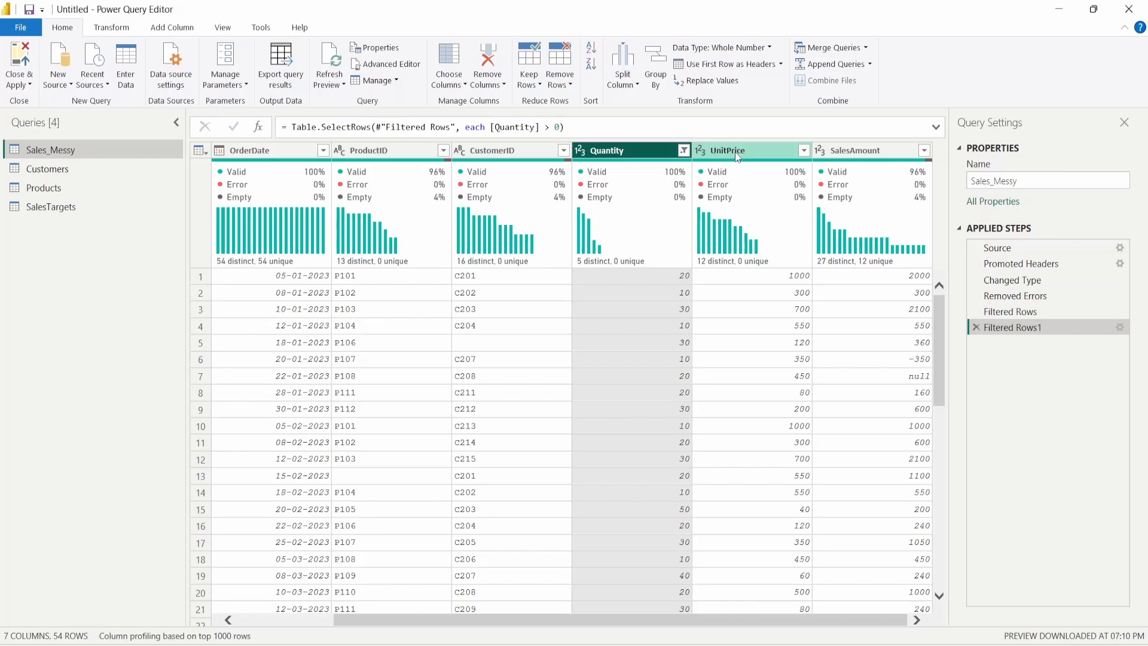
click(737, 155)
click(852, 153)
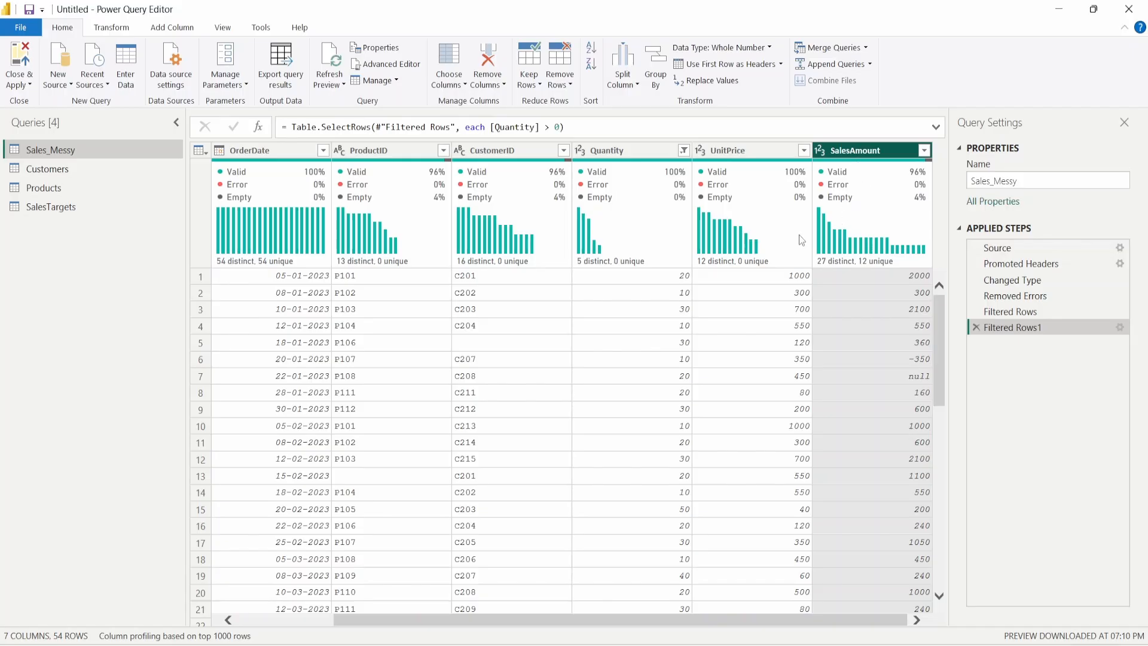
click(627, 153)
click(747, 153)
- Remove the SalesAmount column from Sales_Messy, leaving 6 columns and 54 rows
click(867, 154)
right_click(867, 158)
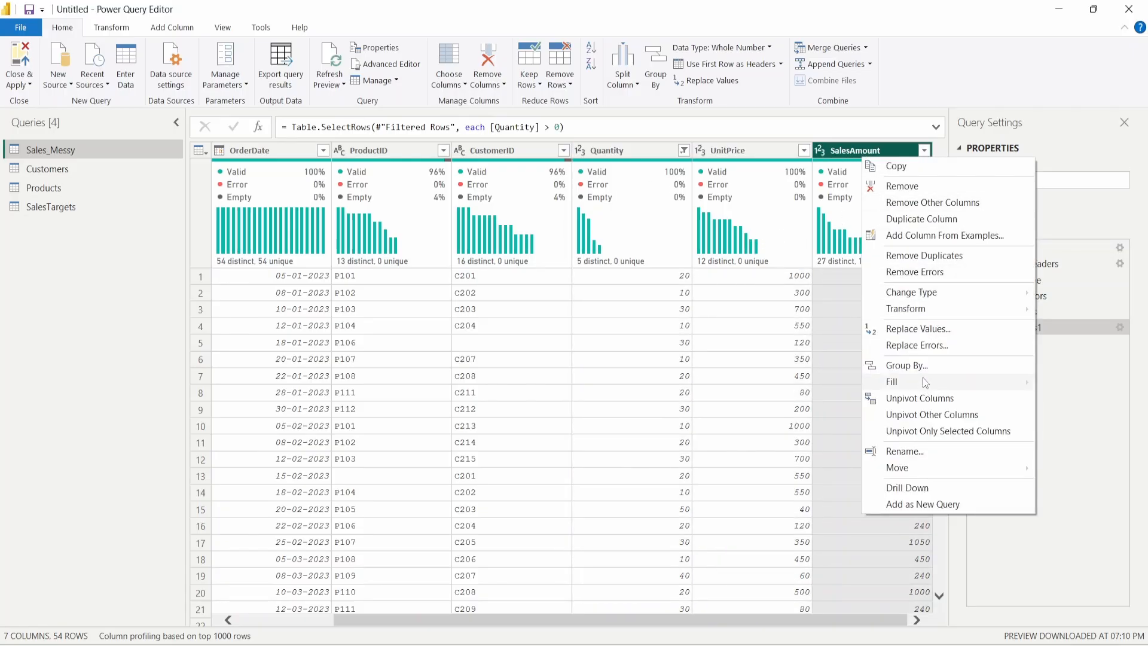
click(905, 186)
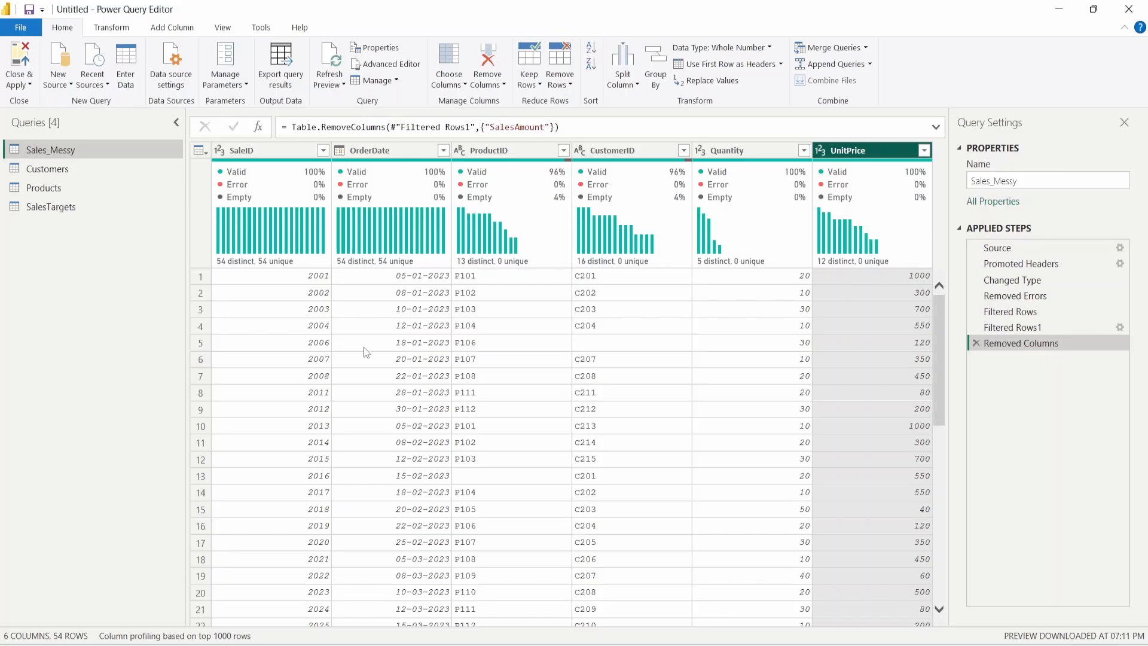
scroll(329, 382, down, 9)
scroll(329, 406, up, 9)
click(184, 31)
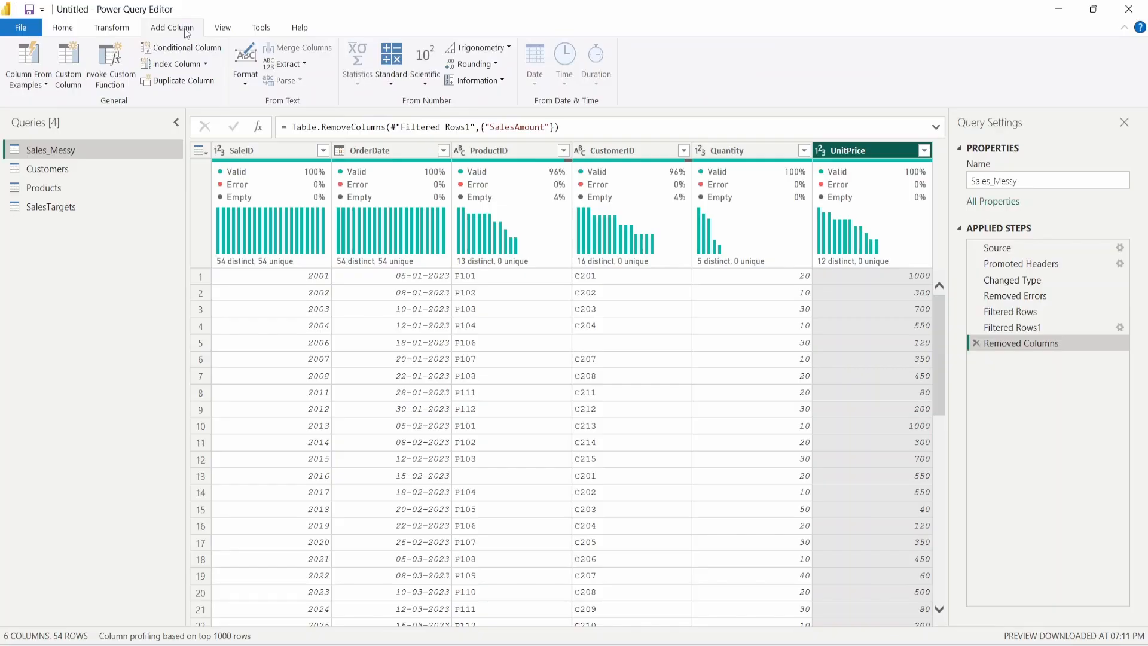
- Add a custom column named SalesAmount with the formula [Quantity] * [UnitPrice]
click(72, 79)
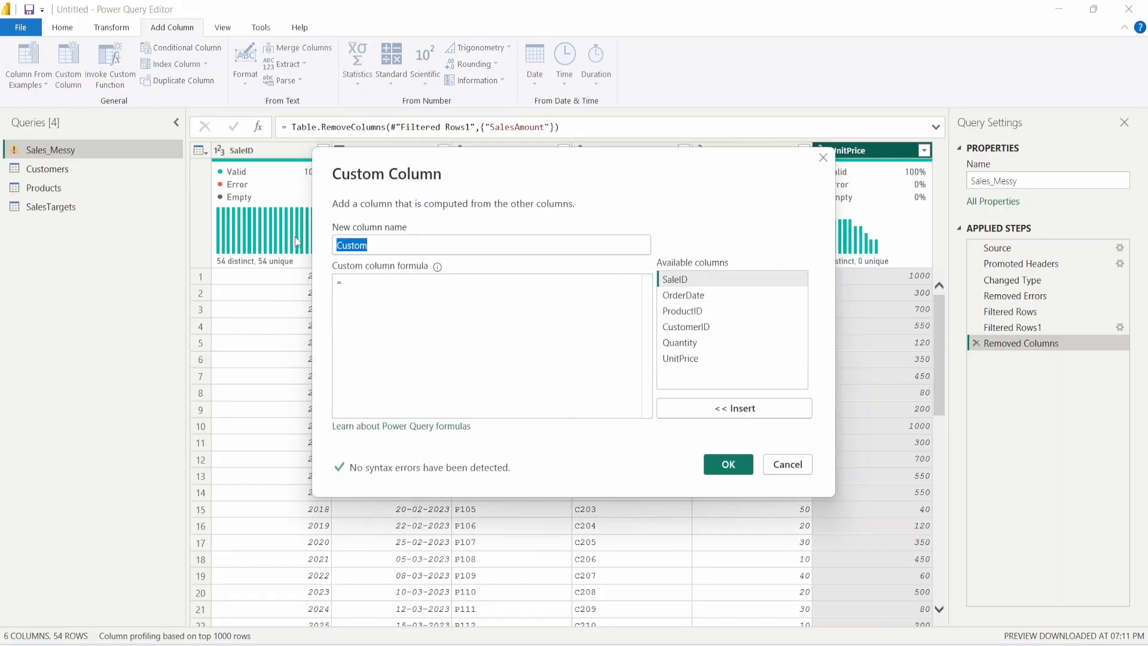
text(Sales)
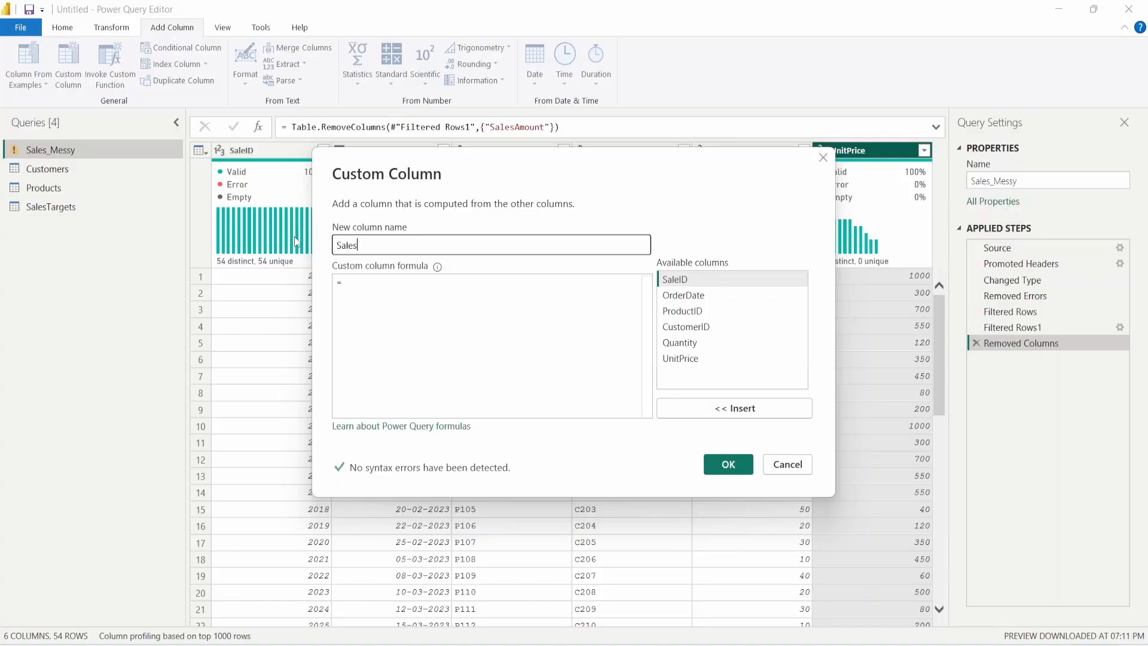
text(Amount)
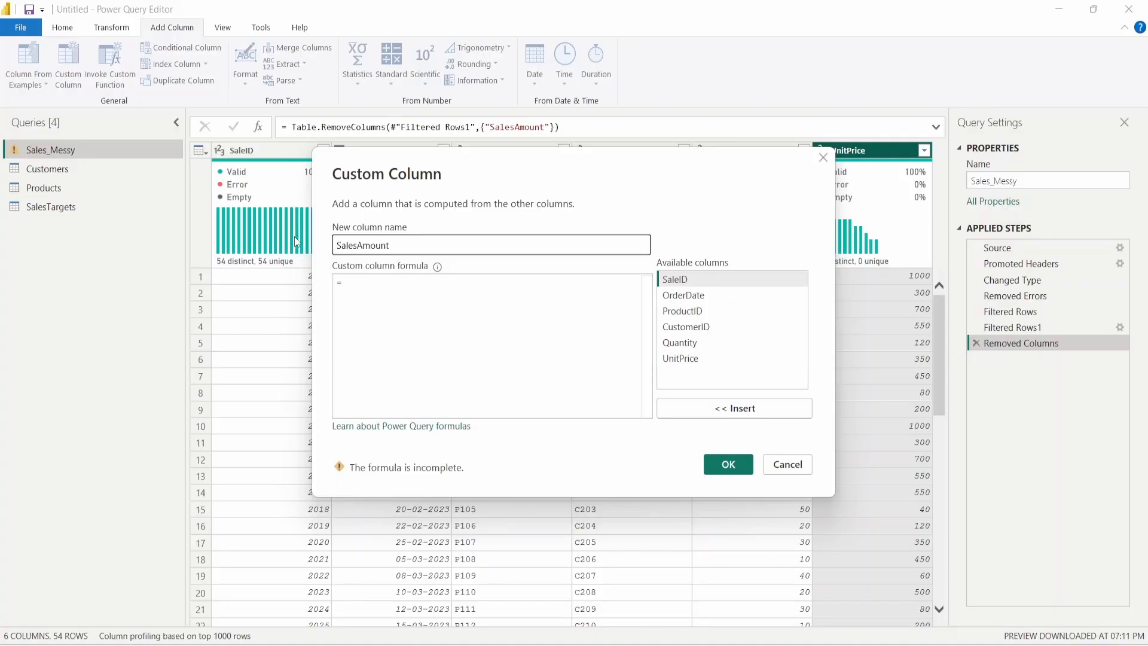
click(413, 281)
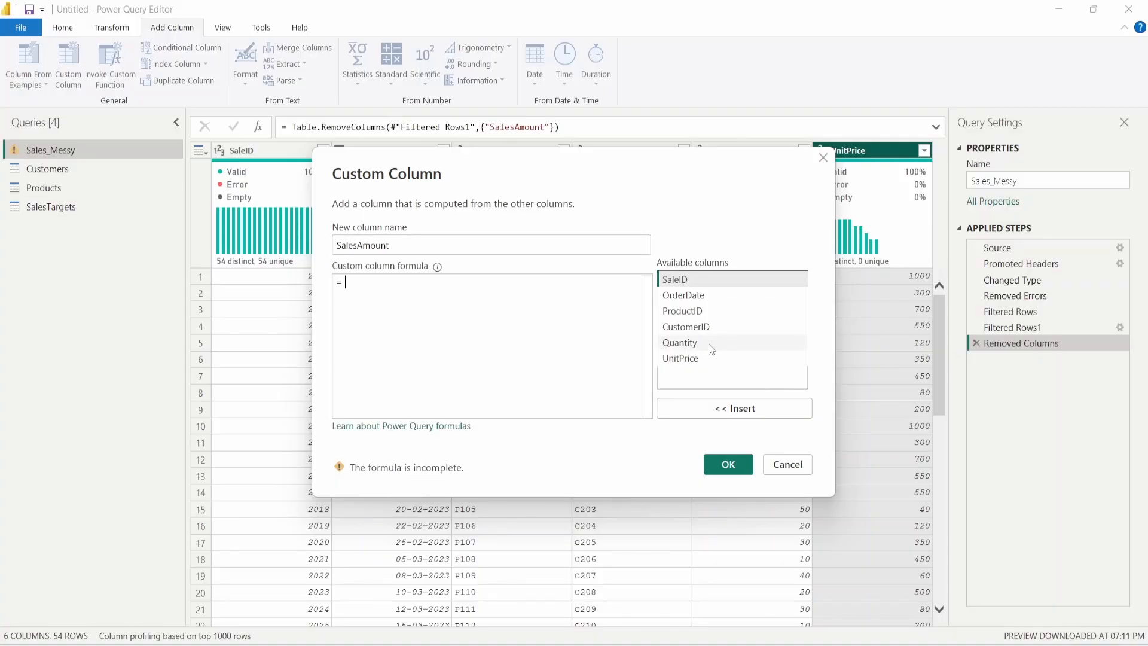
double_click(708, 343)
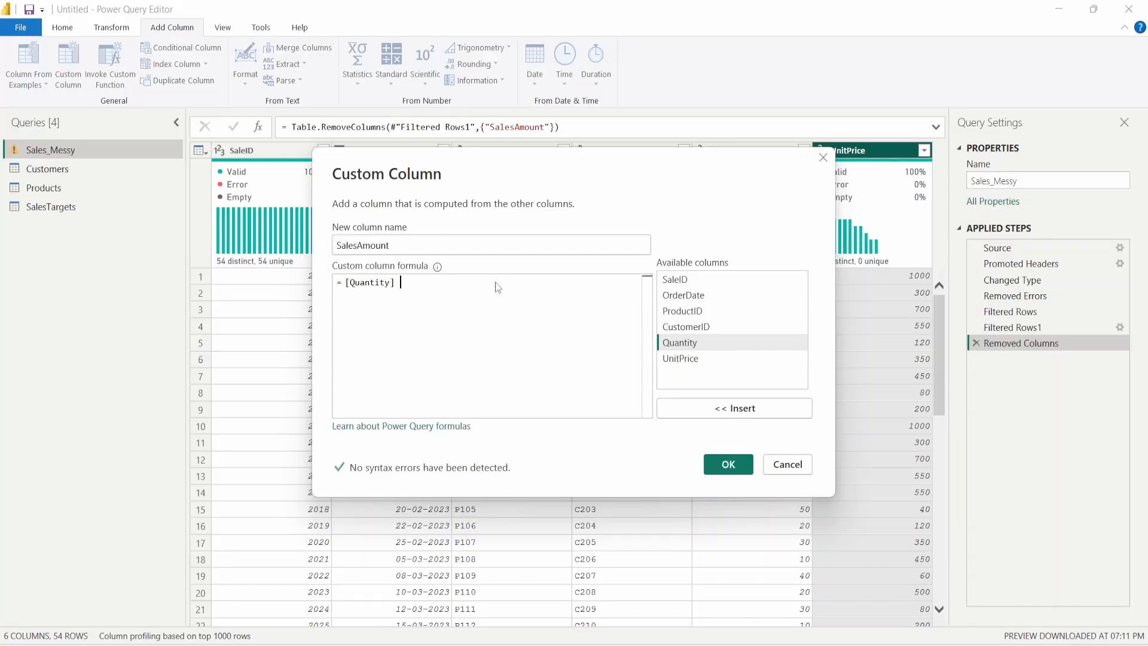
text(*)
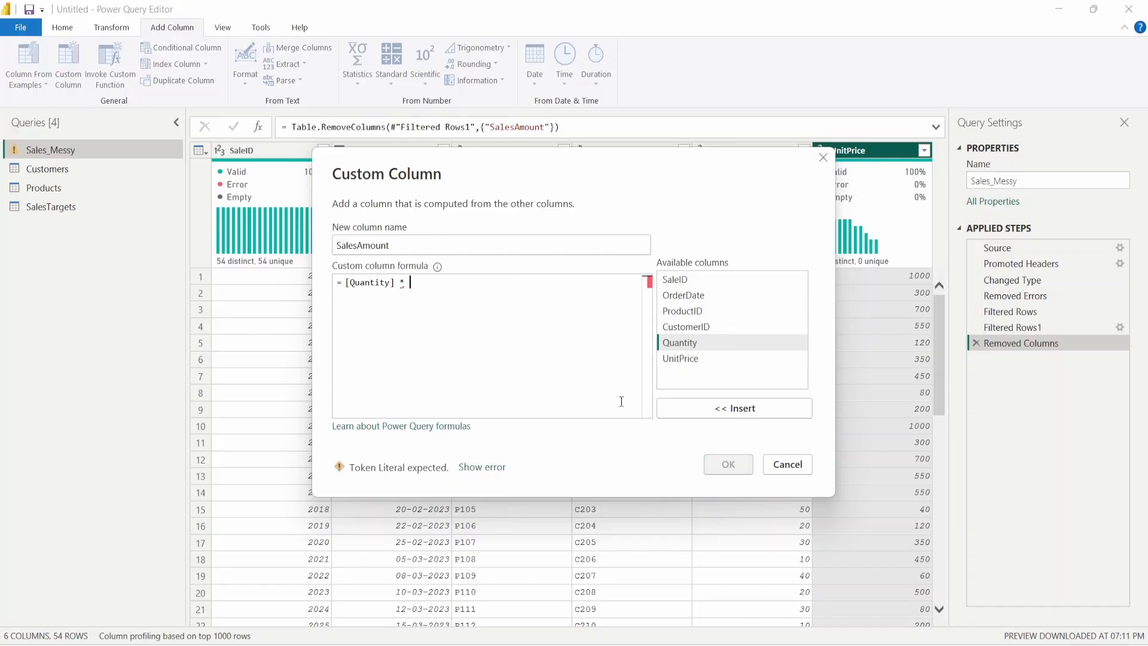
double_click(707, 358)
click(731, 467)
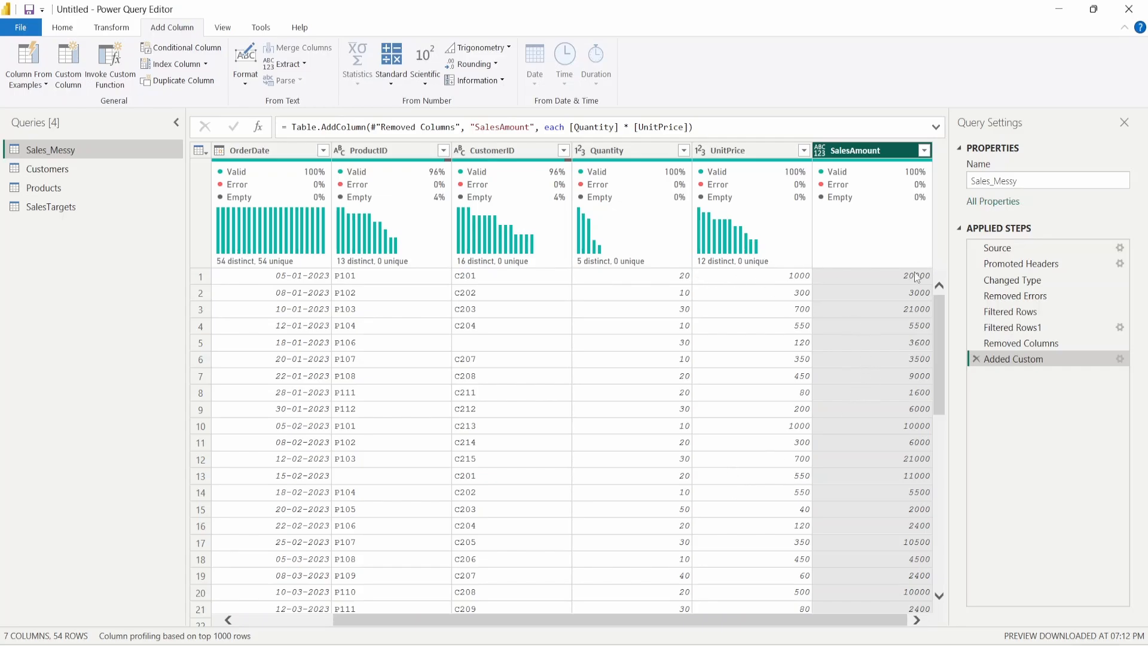
- Set SalesAmount's data type to Whole Number and check that all 54 values are valid
click(824, 152)
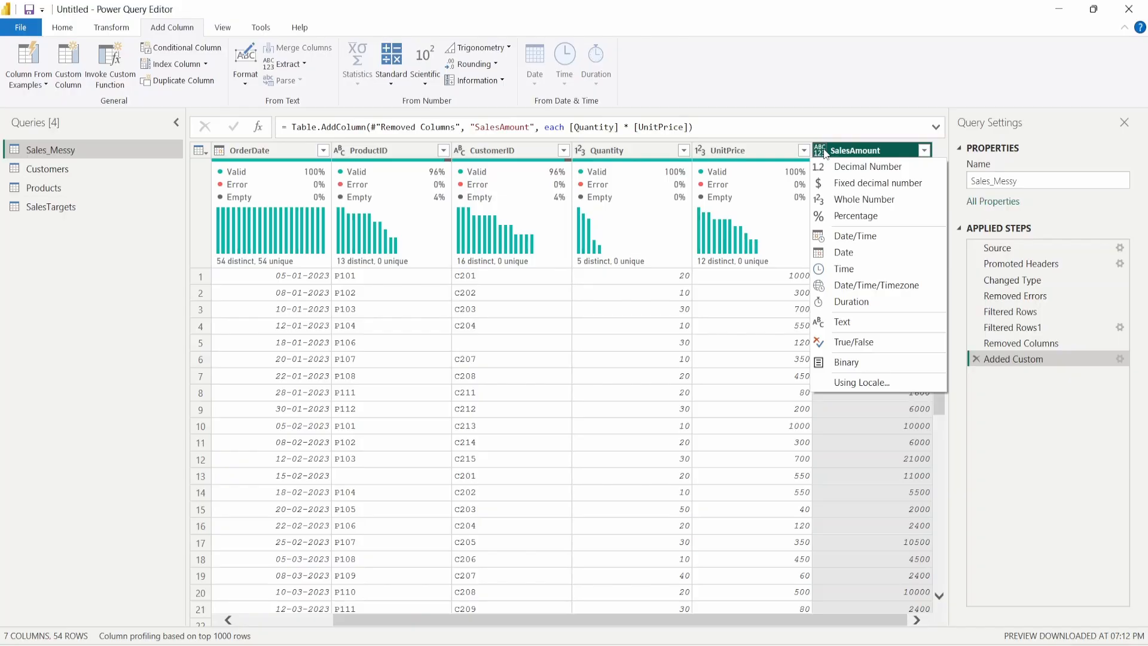
click(885, 200)
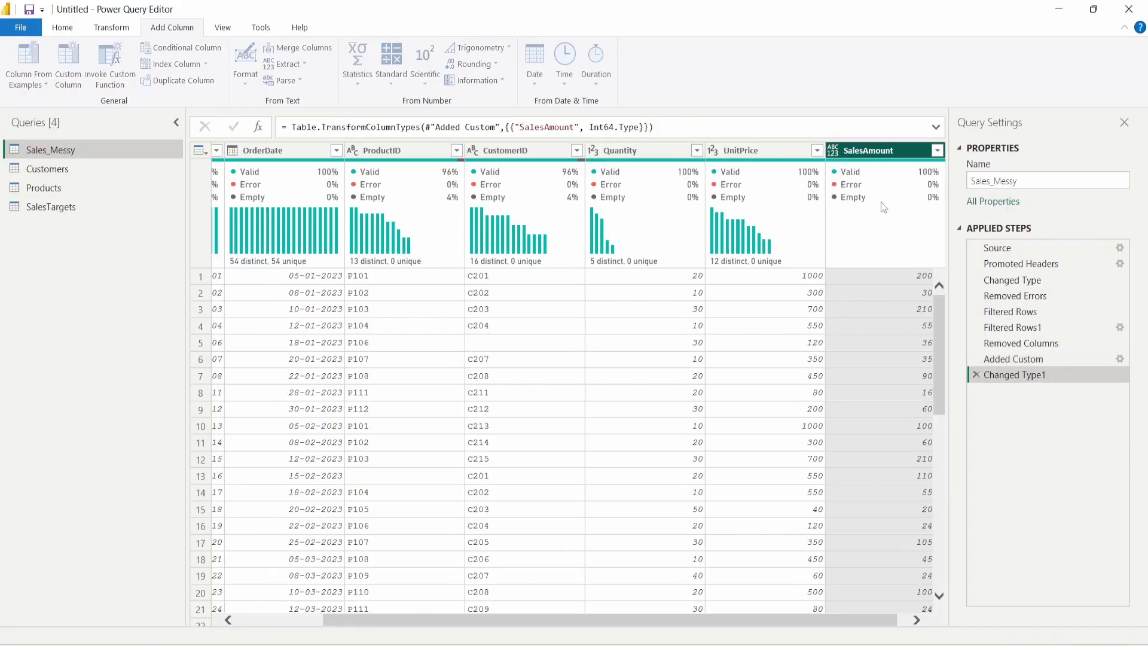
scroll(777, 307, down, 9)
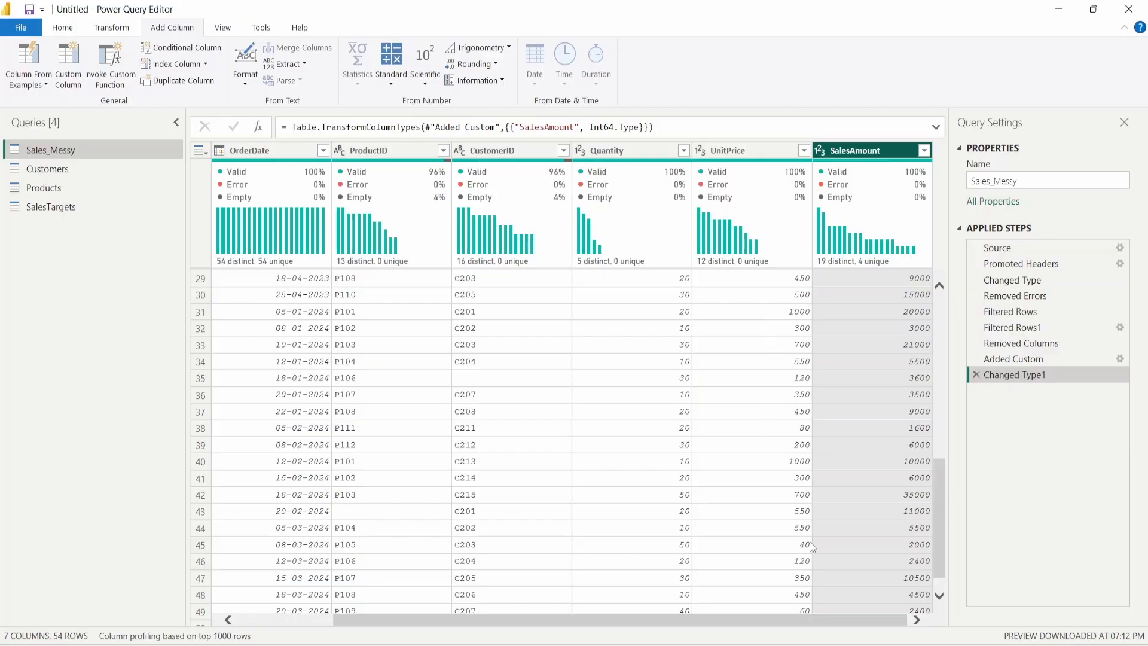
scroll(767, 312, up, 9)
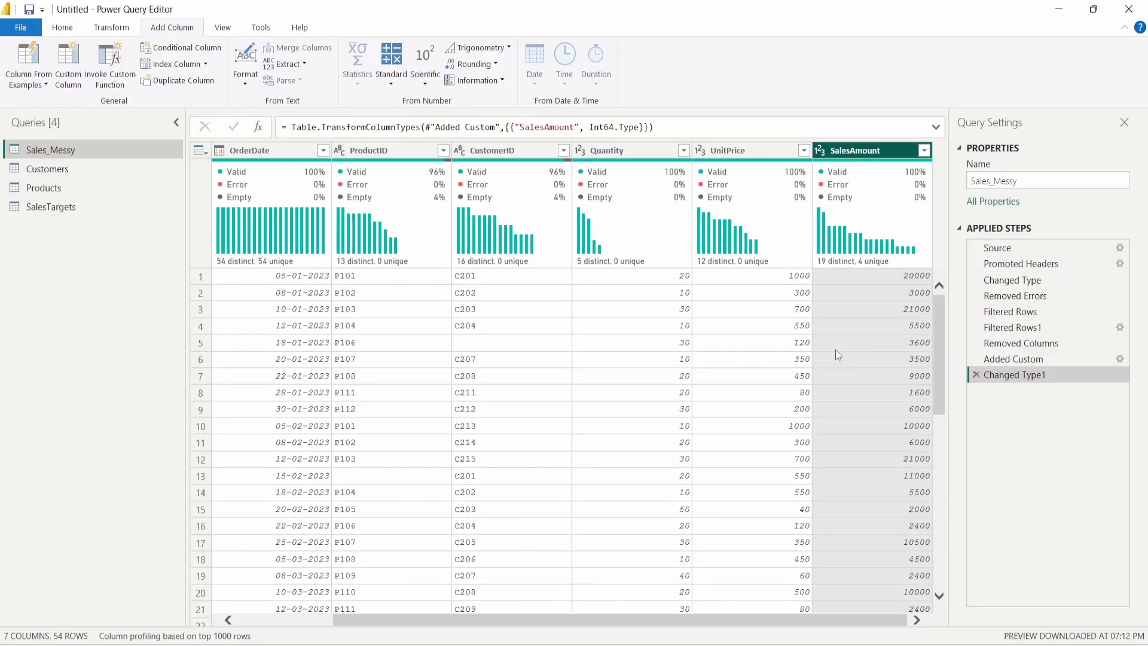
scroll(813, 332, down, 11)
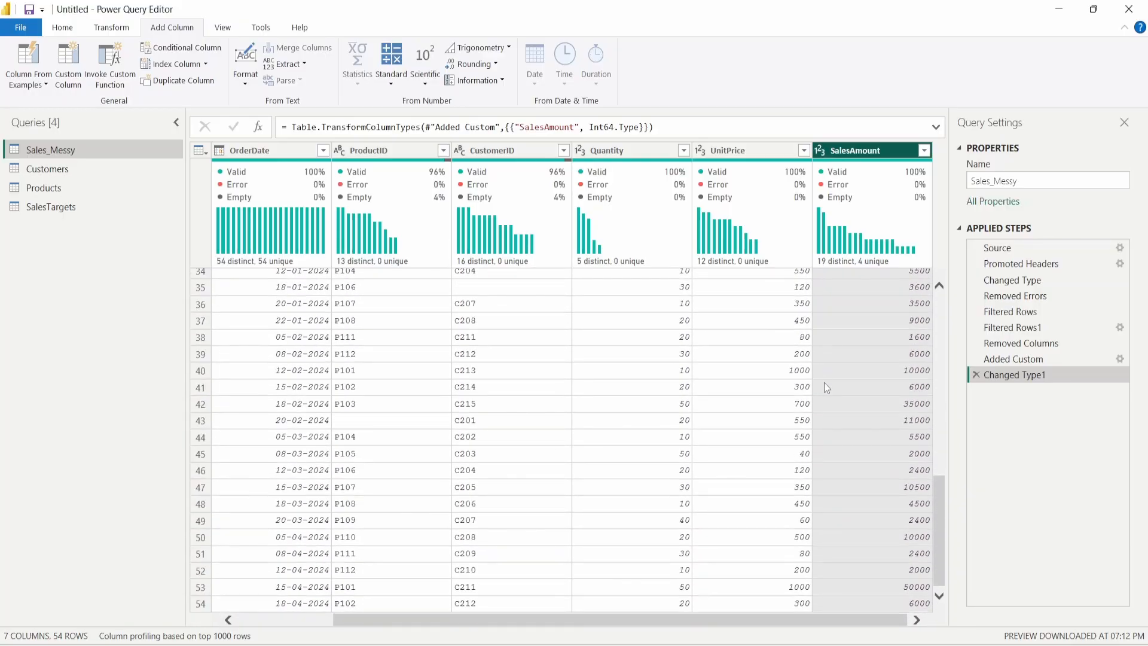
scroll(829, 431, up, 11)
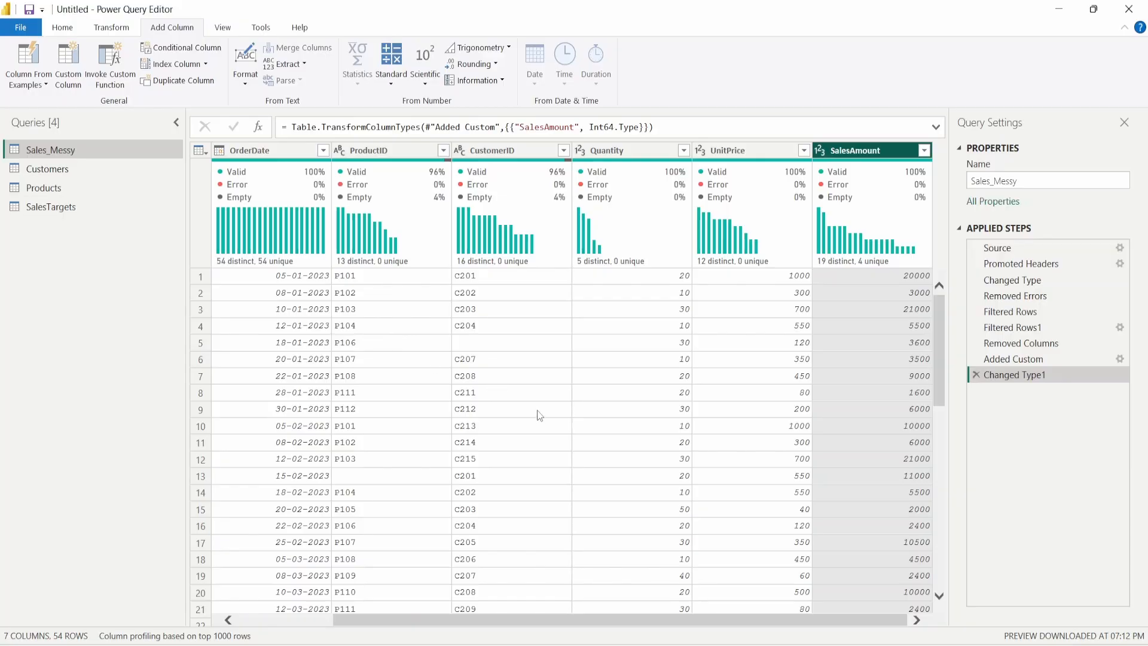
- Rename the Sales_Messy query to Sales by deleting the _Messy suffix
double_click(74, 149)
click(76, 150)
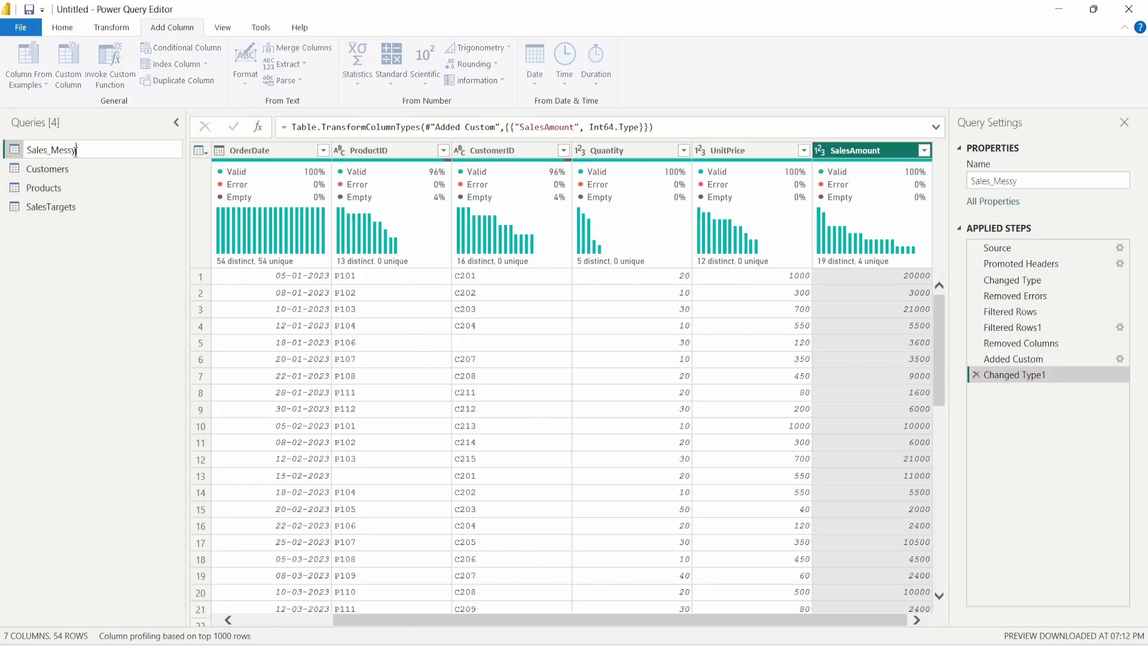
key(shift+Left)
key(shift+Left)
key(shift+Left)
key(shift+Left)
key(shift+Left)
key(shift+Left)
key(BackSpace)
key(Return)
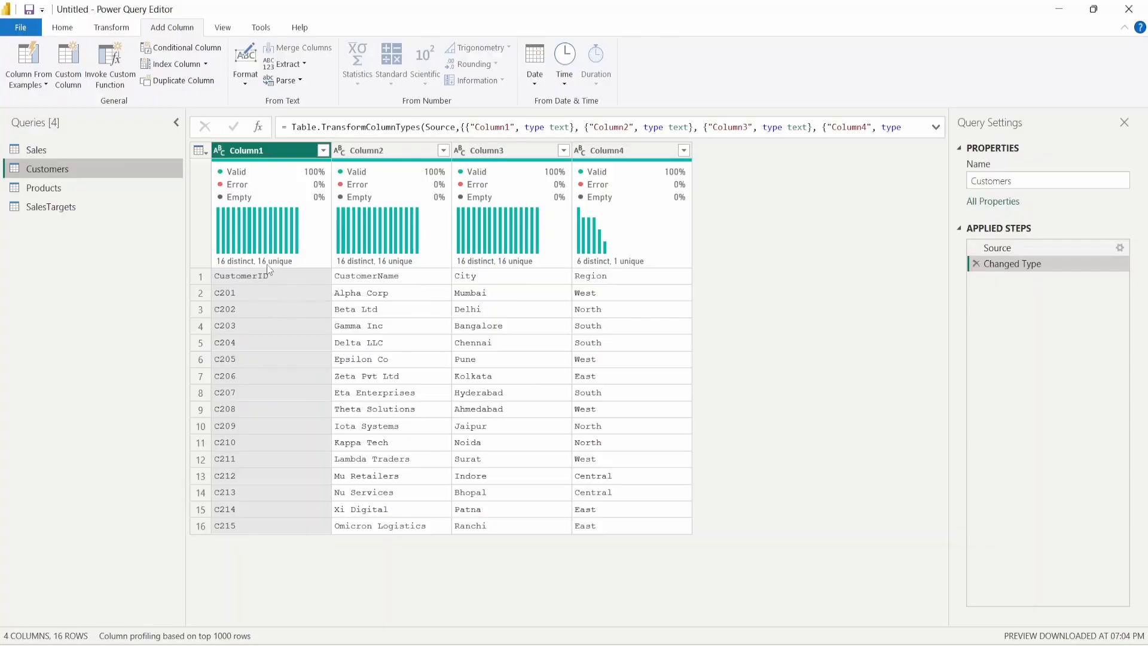
- Promote the Customers first row to headers: CustomerID, CustomerName, City and Region
click(201, 277)
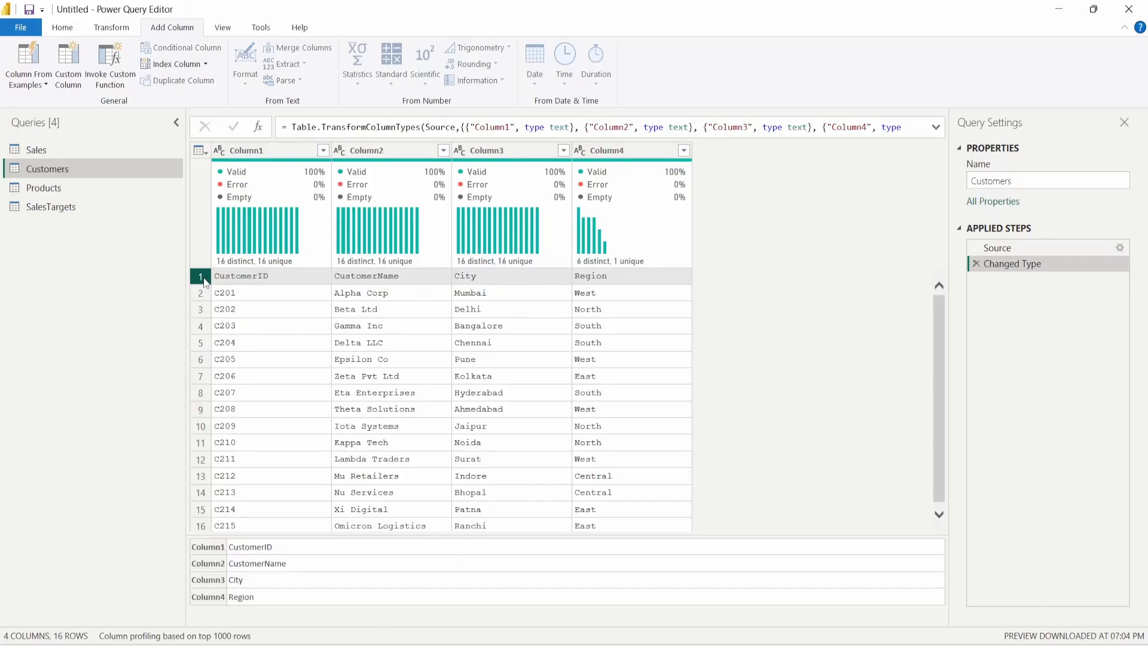
click(64, 29)
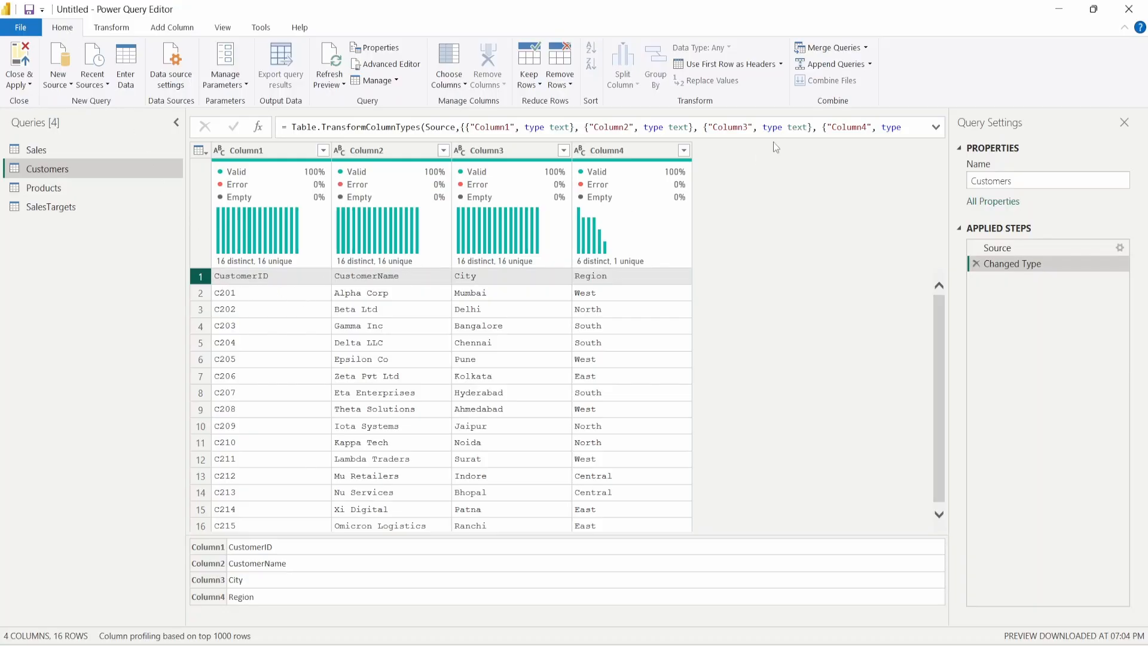
click(739, 64)
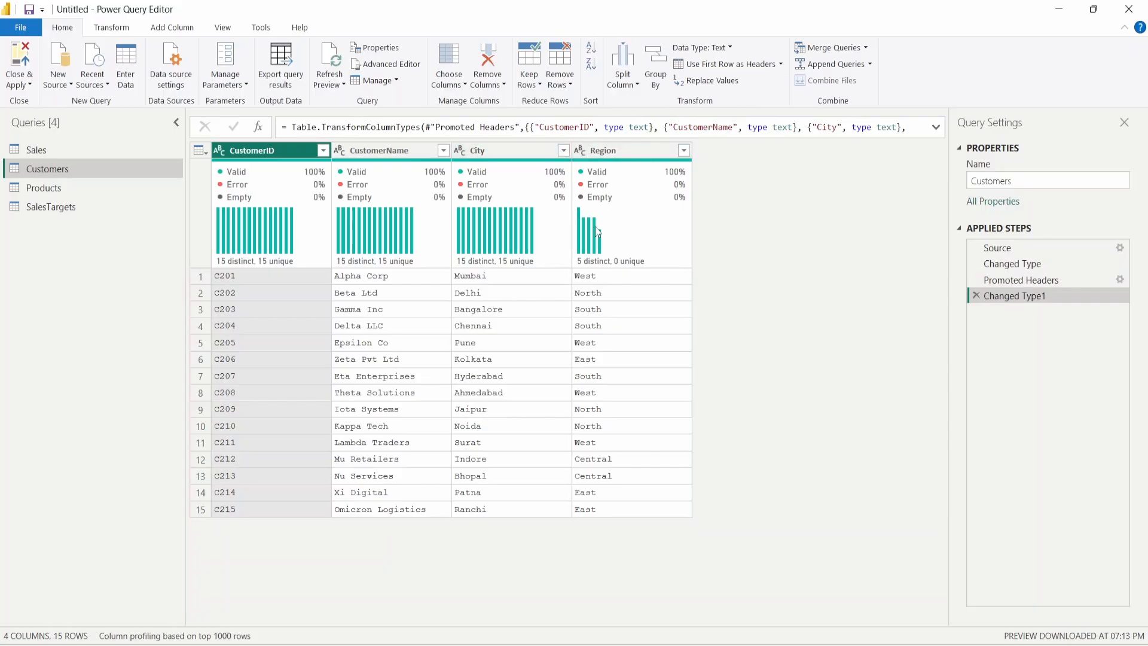
- Promote the Products first row to headers and check SalesTargets' TargetDate data type unchanged
click(87, 195)
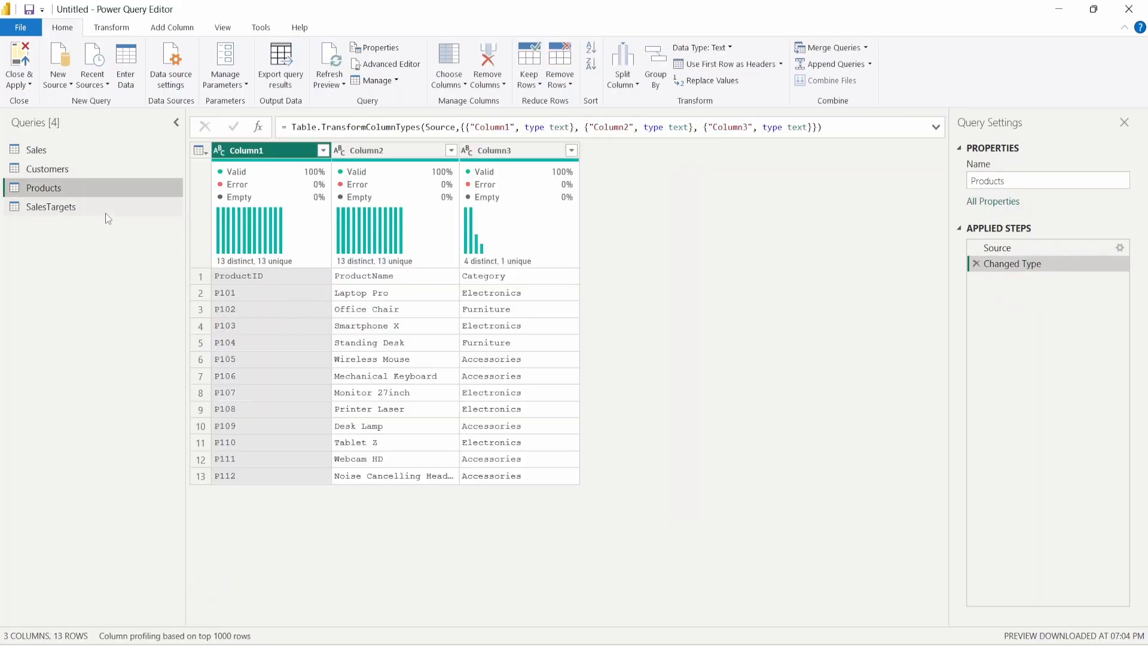
click(720, 66)
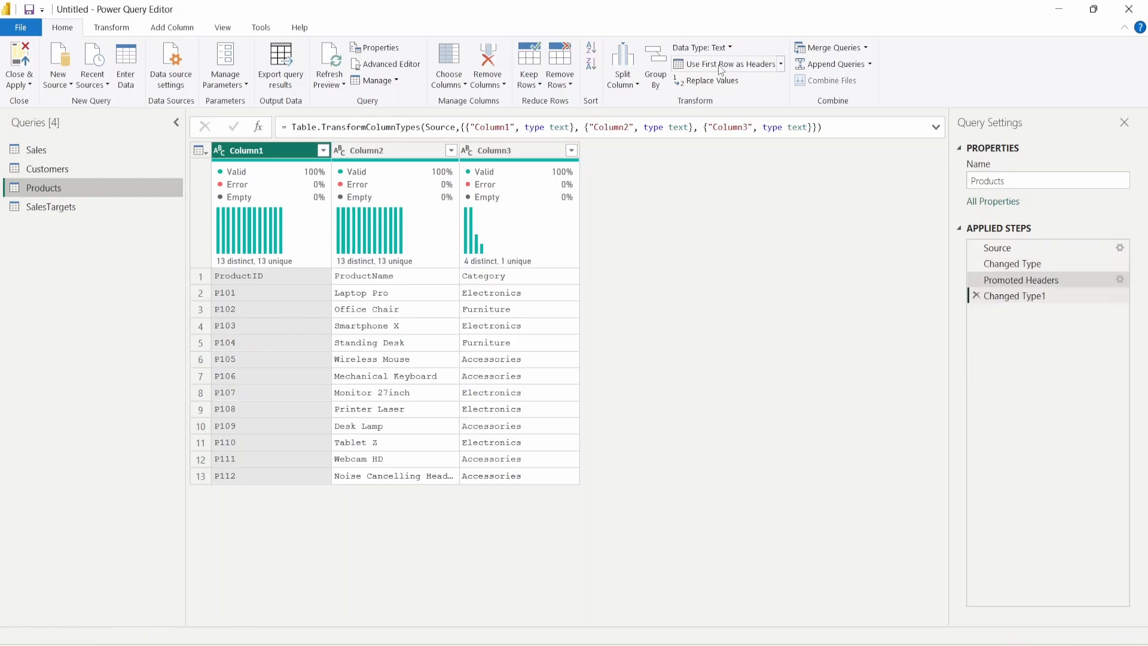
click(101, 208)
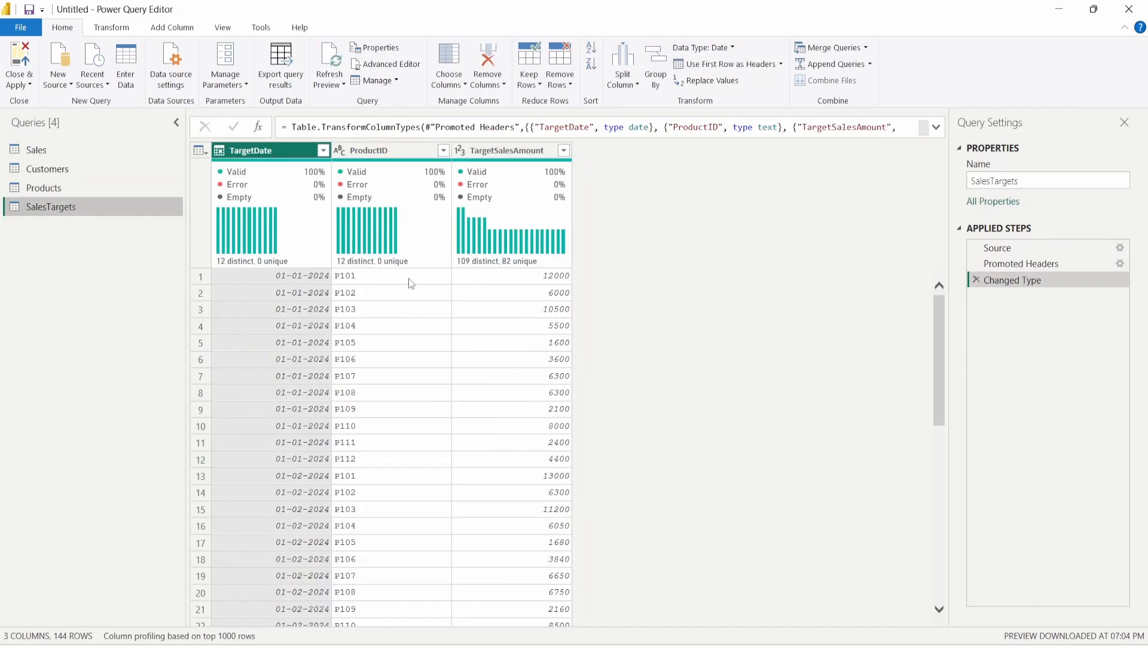
mouse_move(267, 161)
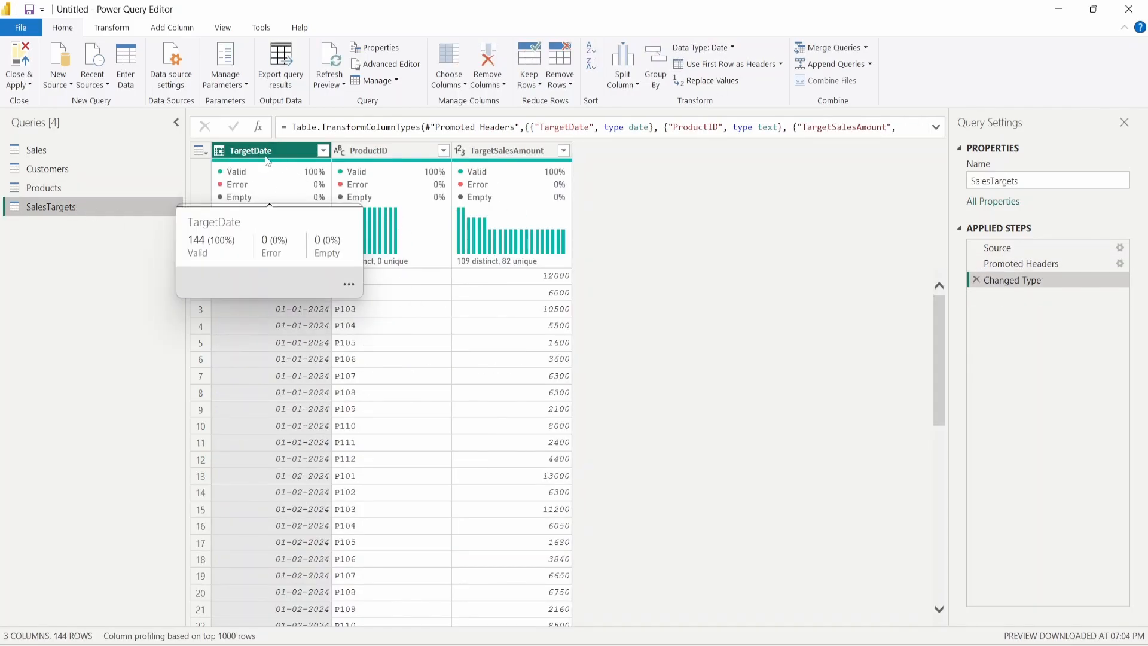
click(219, 151)
click(112, 338)
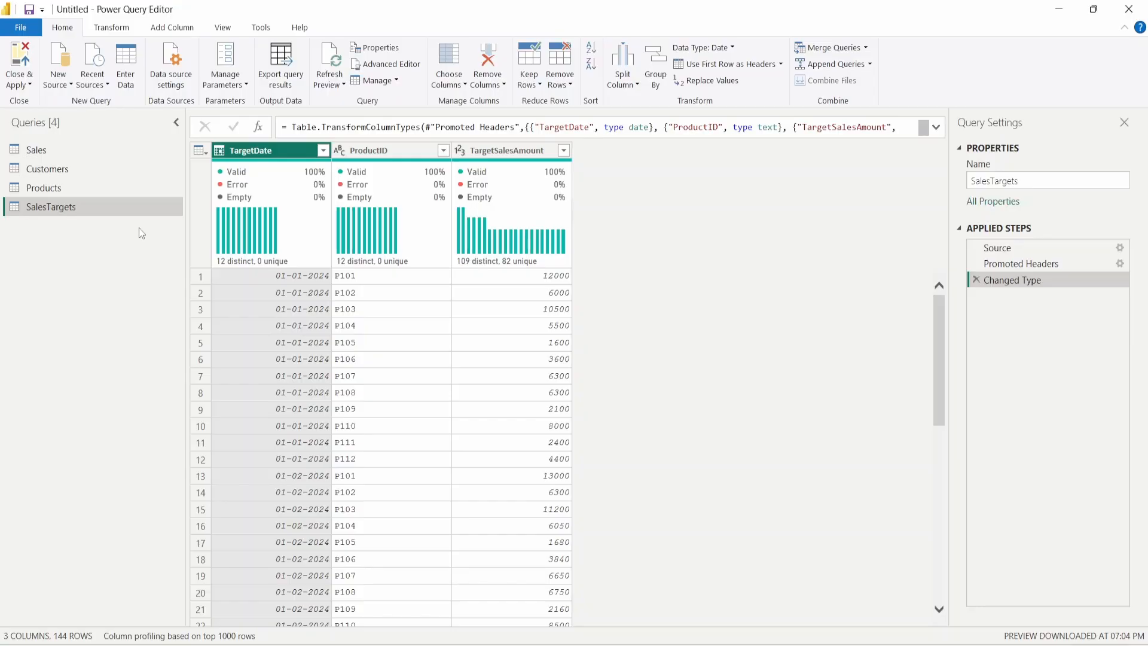
- Step through Products and Customers back to the Sales query
click(67, 187)
click(72, 167)
click(69, 156)
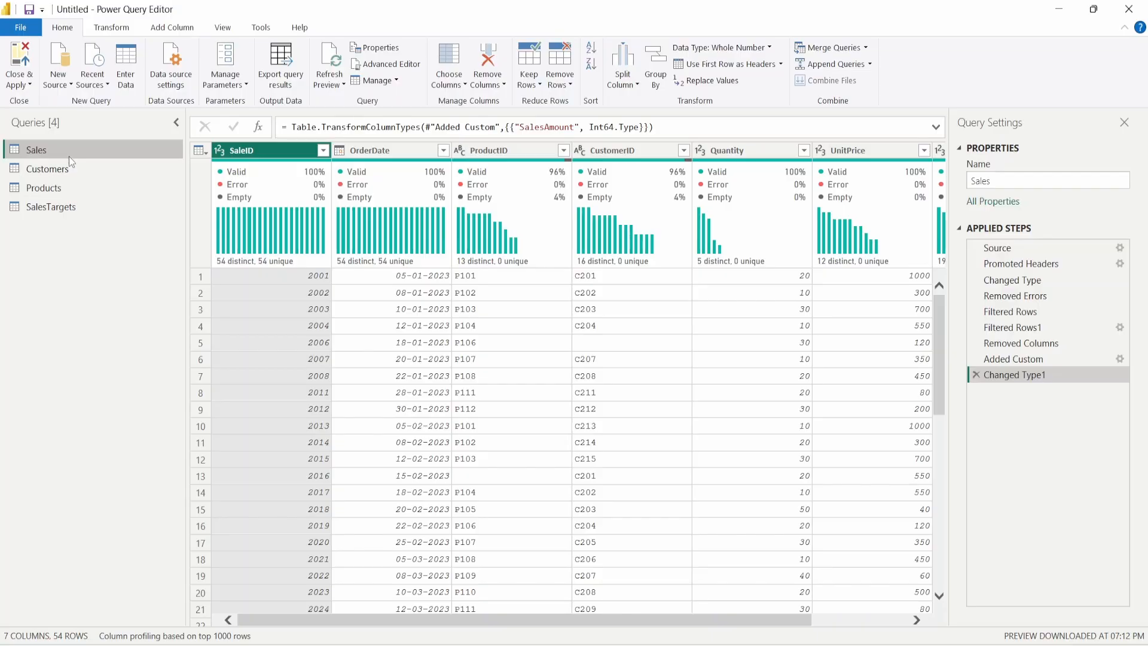
- Look over SalesTargets, Customers and Products, then add a new blank query Query1
click(67, 209)
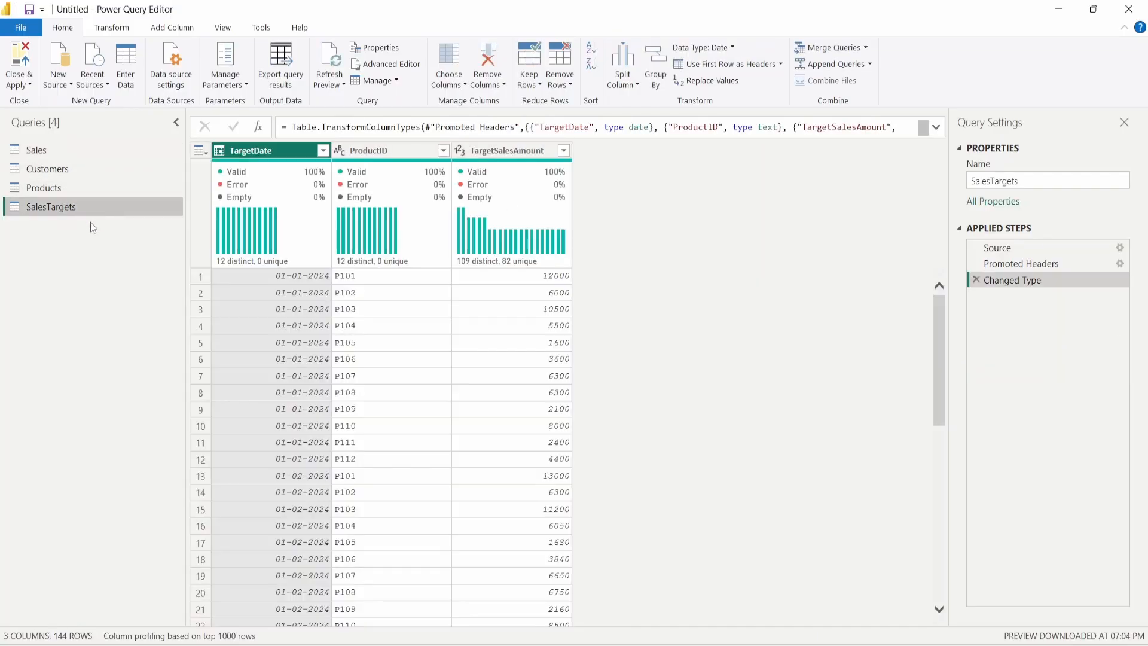
click(77, 149)
click(77, 169)
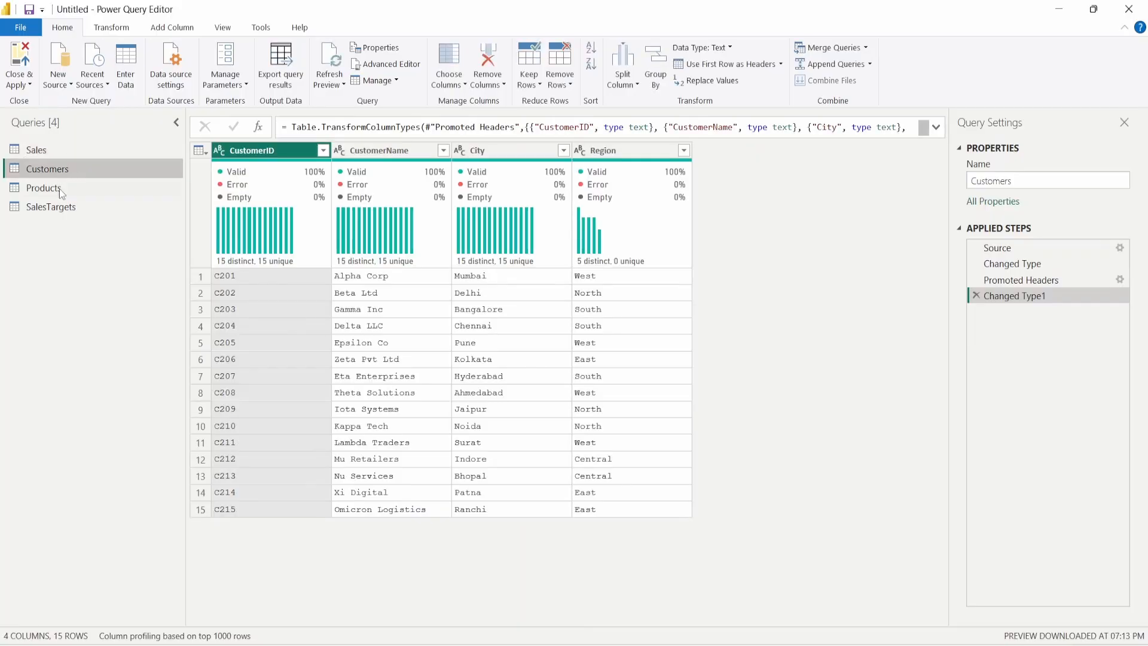
click(59, 188)
click(58, 150)
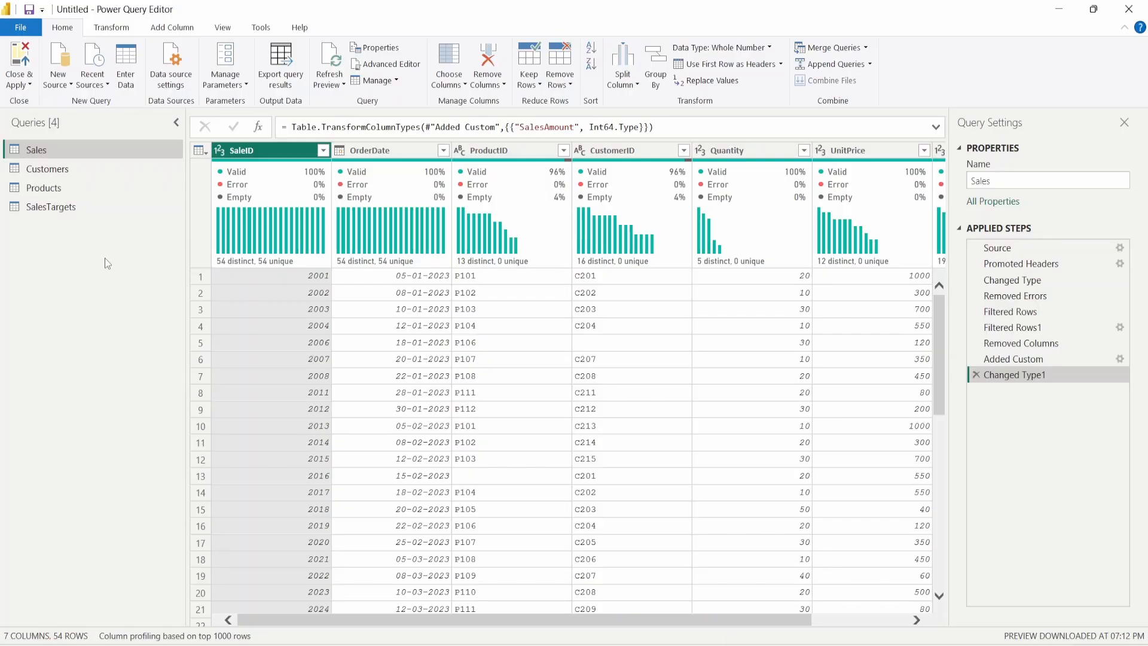
click(58, 93)
click(99, 328)
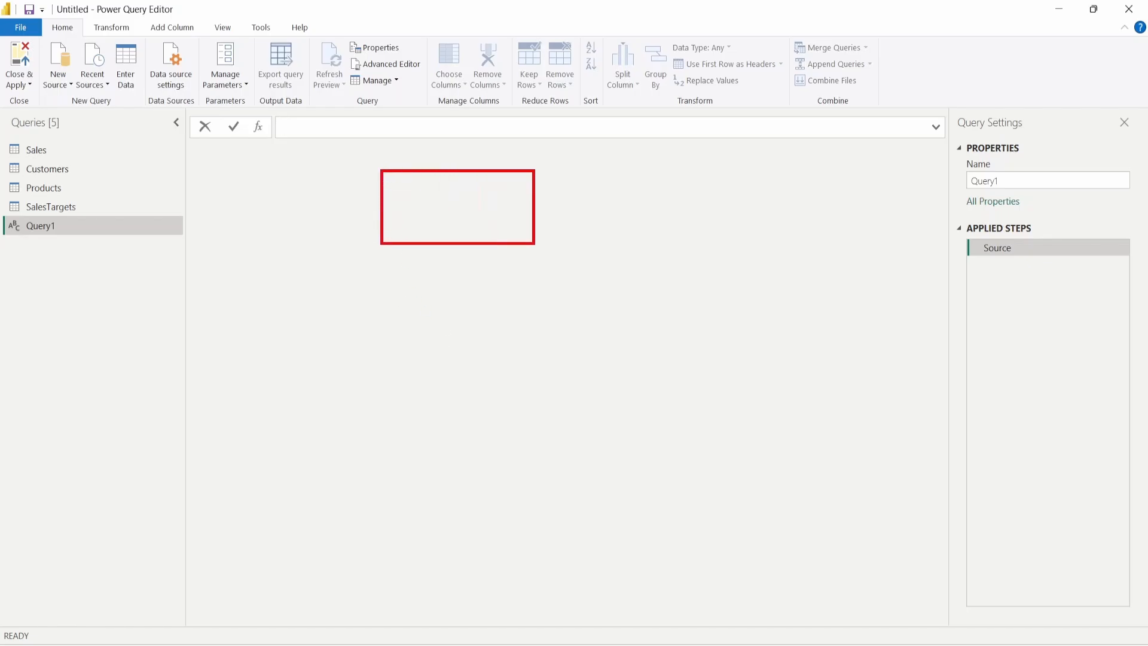
text(t)
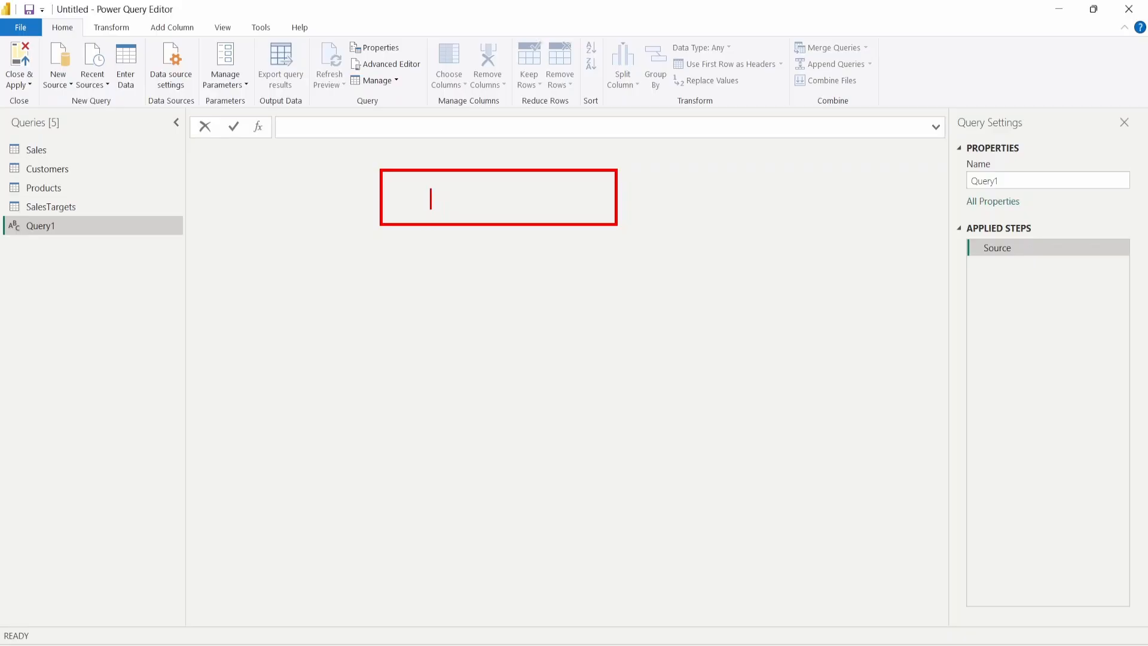
text(Sales)
key(Escape)
key(t)
text(2023-)
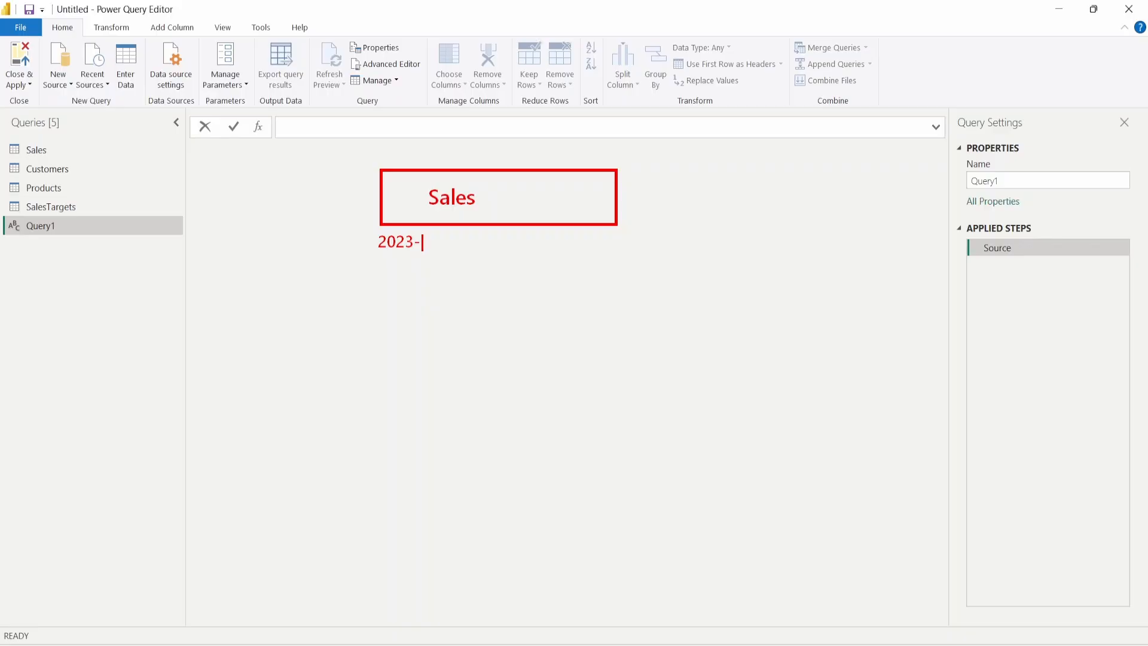
text(01-01)
text(t)
text(2024)
text(-)
text(12)
text(-31)
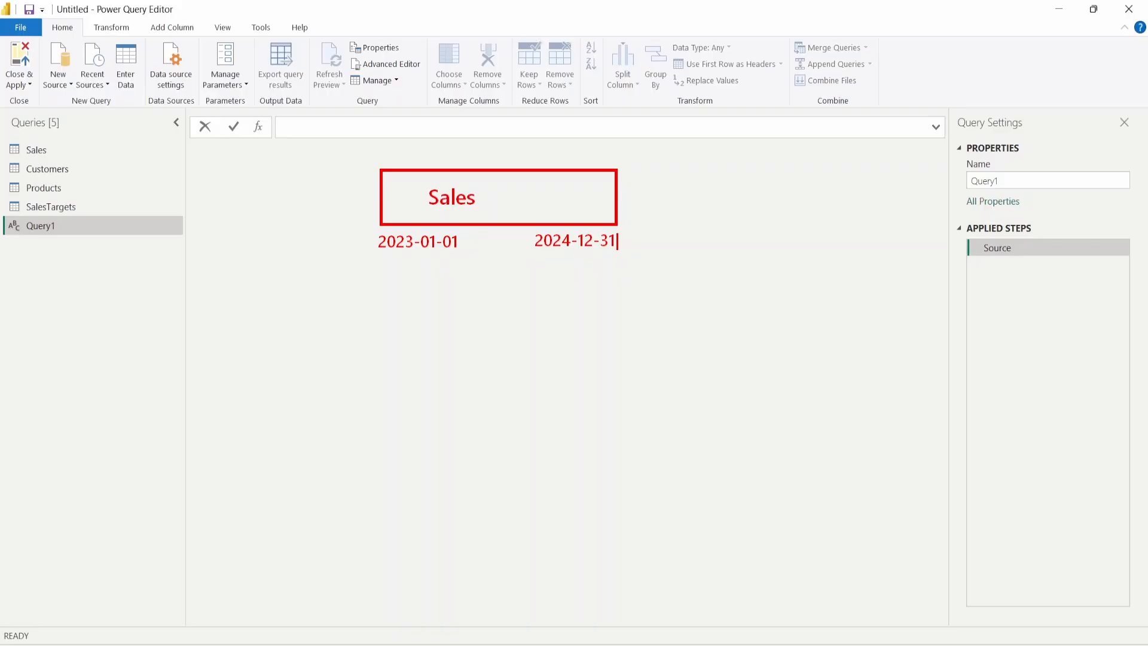
key(Escape)
key(Escape)
click(315, 128)
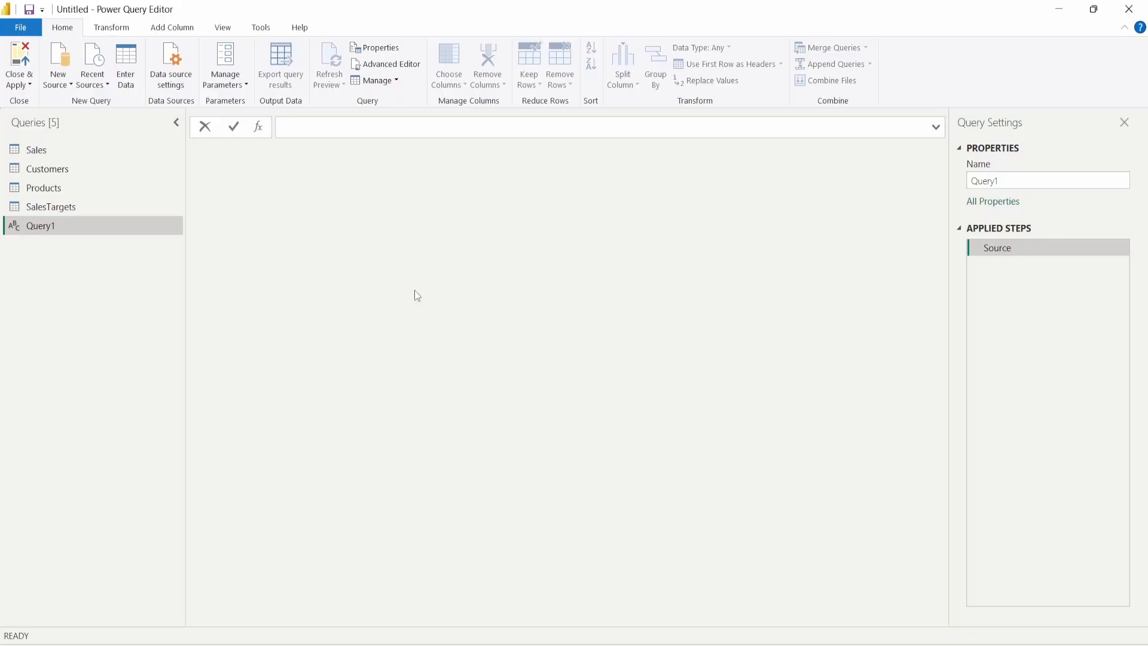
- Start Query1's formula with = Table.SelectColumns in the formula bar
text(=Select)
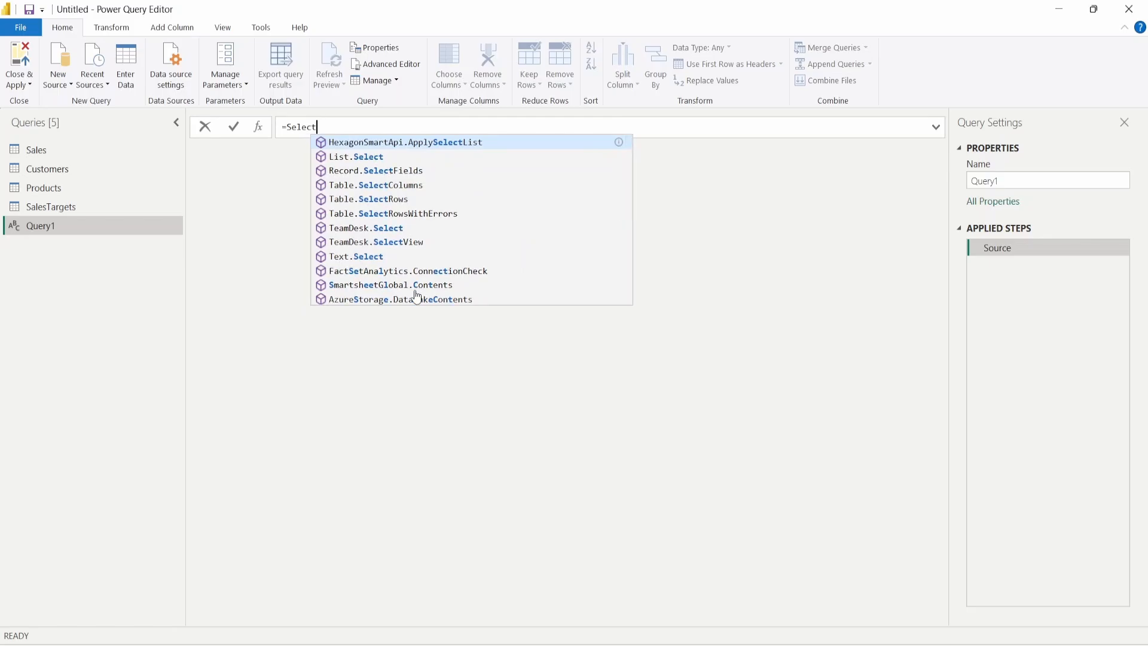
key(BackSpace)
key(BackSpace)
key(BackSpace)
key(BackSpace)
key(BackSpace)
key(BackSpace)
text(tab)
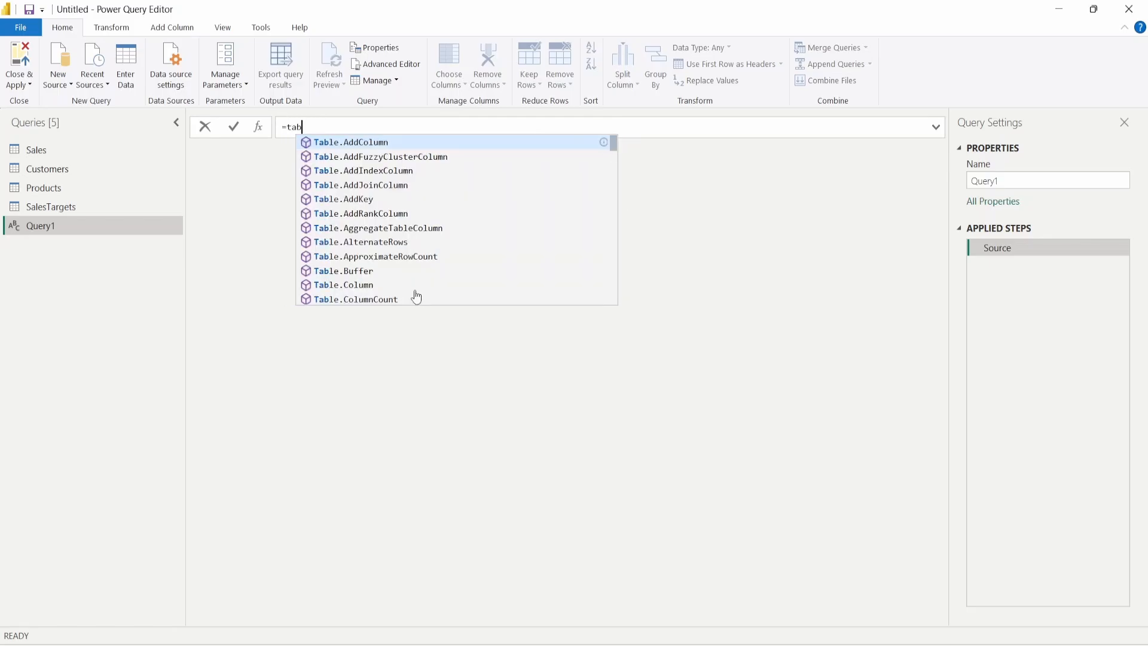
key(BackSpace)
key(BackSpace)
key(BackSpace)
text(Table.Select)
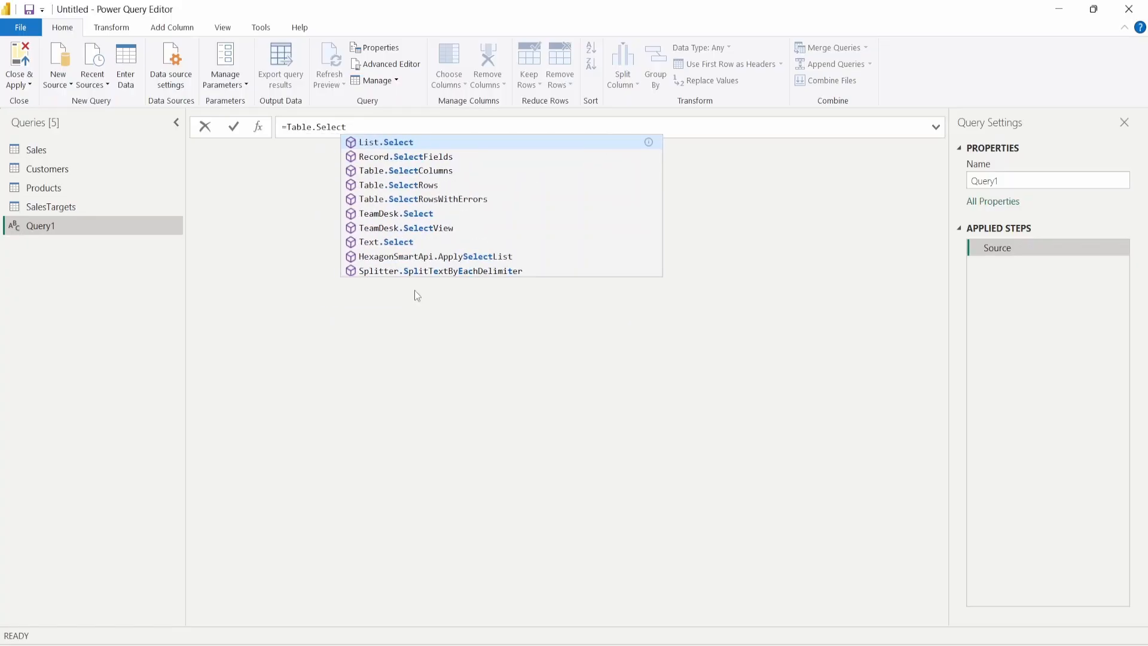
text(Co)
key(Tab)
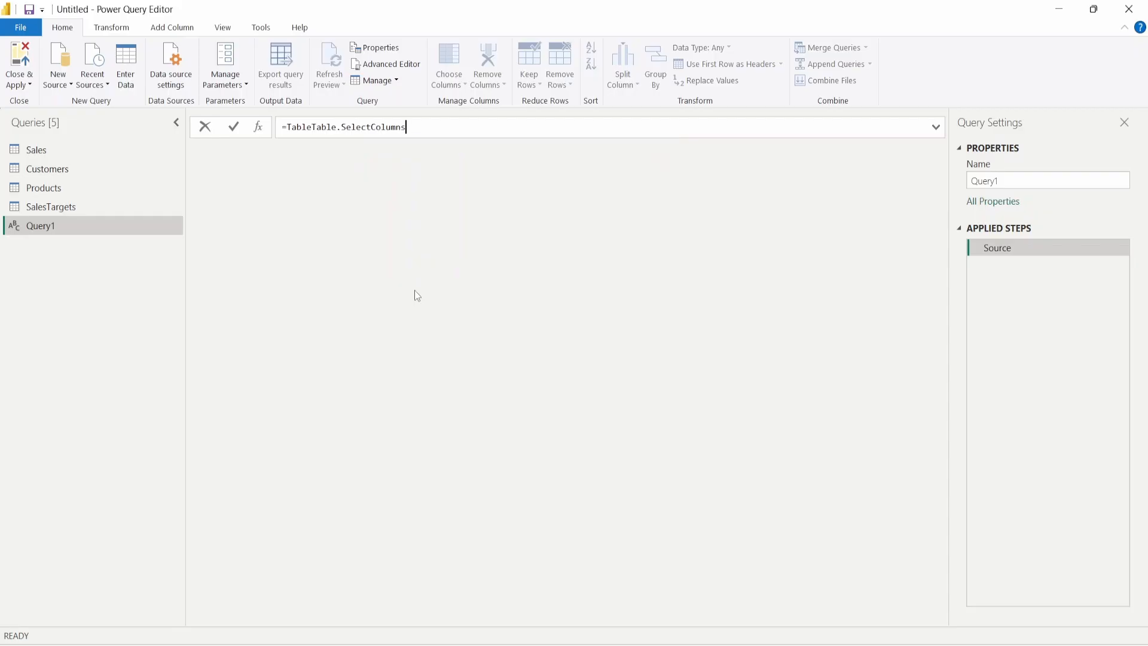
- Complete the formula as Table.SelectColumns(Sales,{"OrderDate"}) and commit it
drag(312, 127, 288, 127)
key(BackSpace)
click(416, 127)
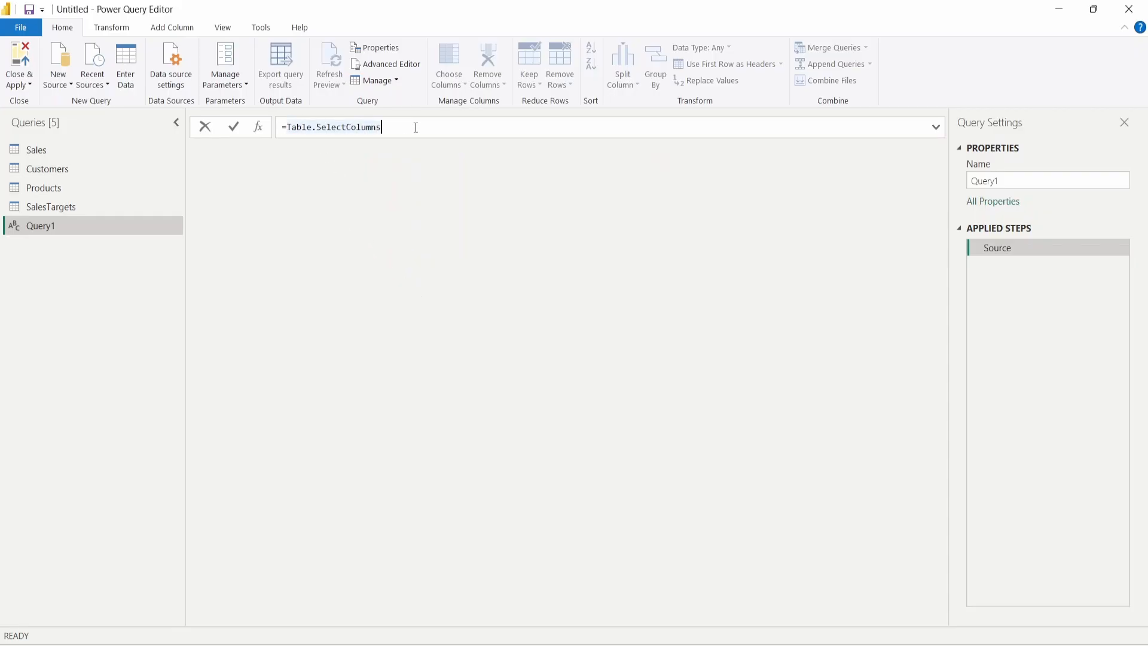
text(()
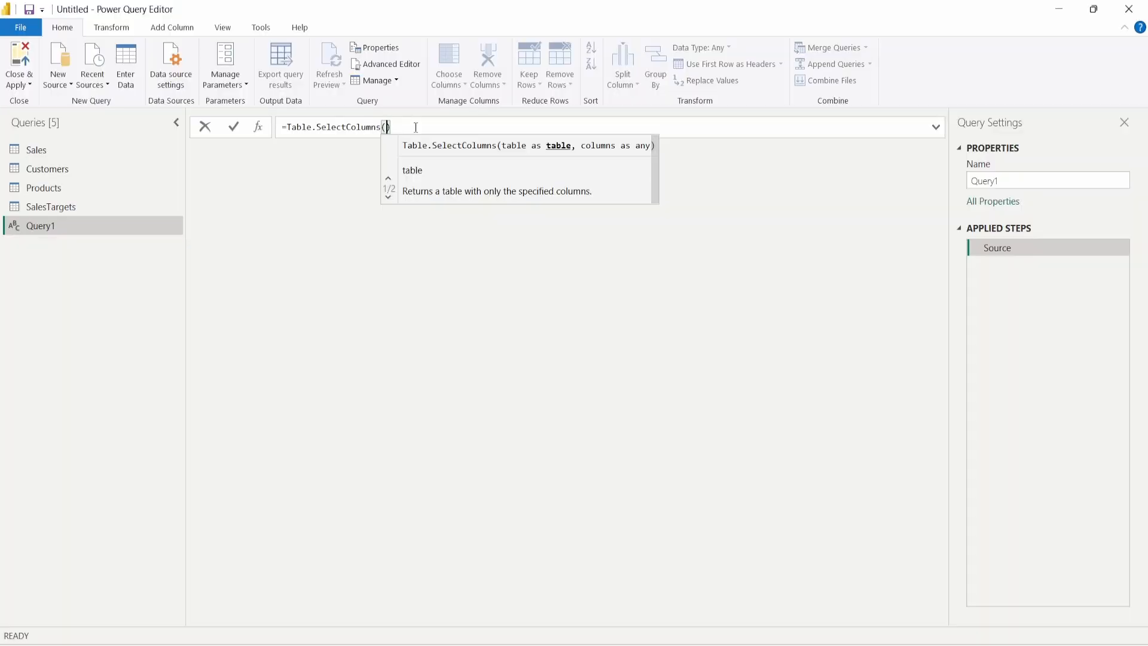
text(Sales)
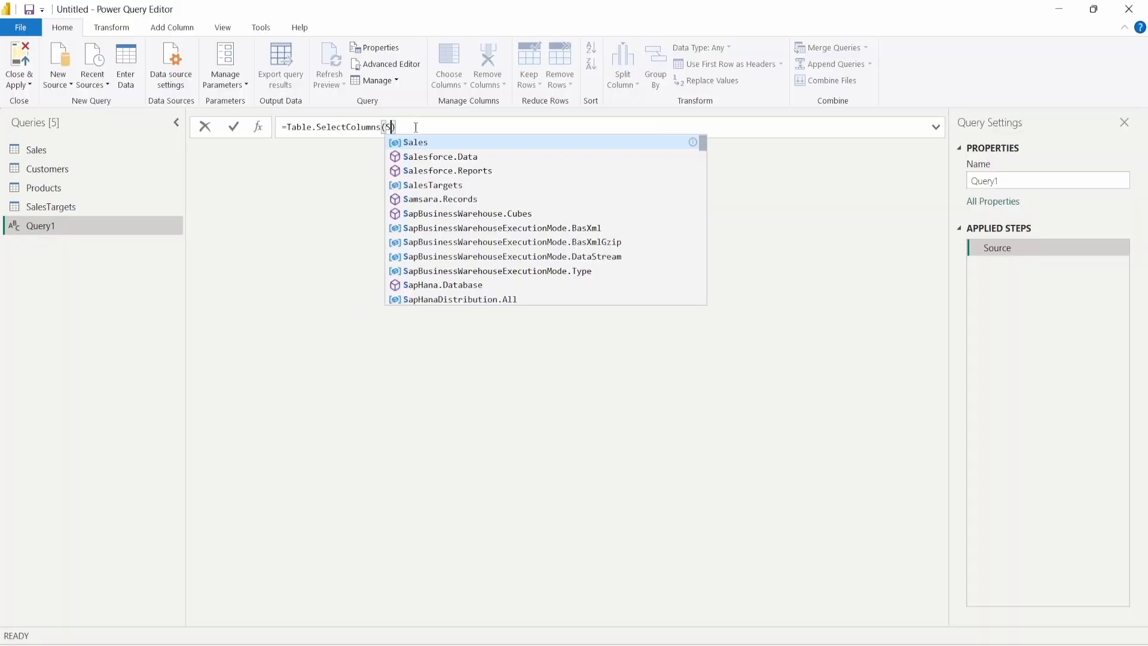
key(Tab)
text(,)
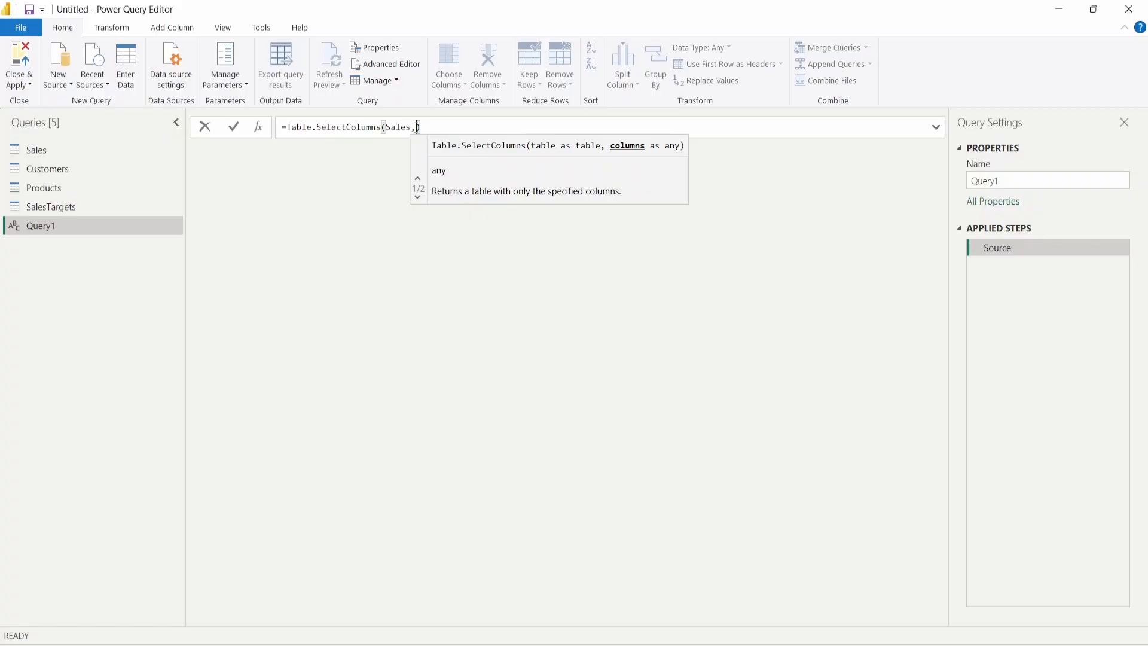
text({)
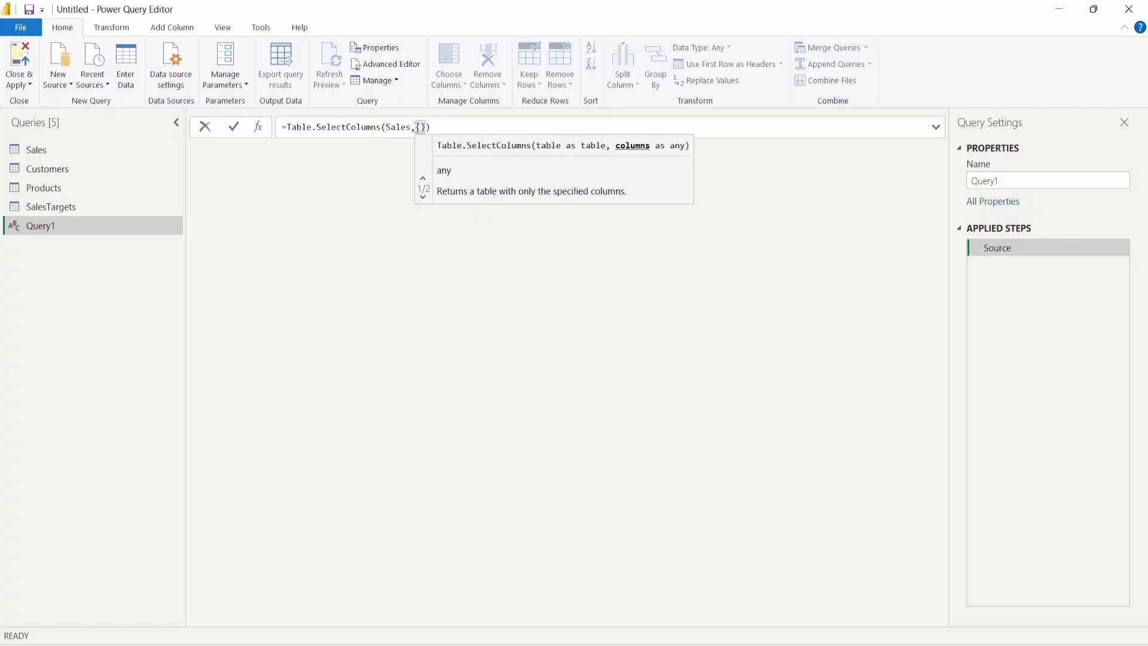
text(")
text(OrderDate)
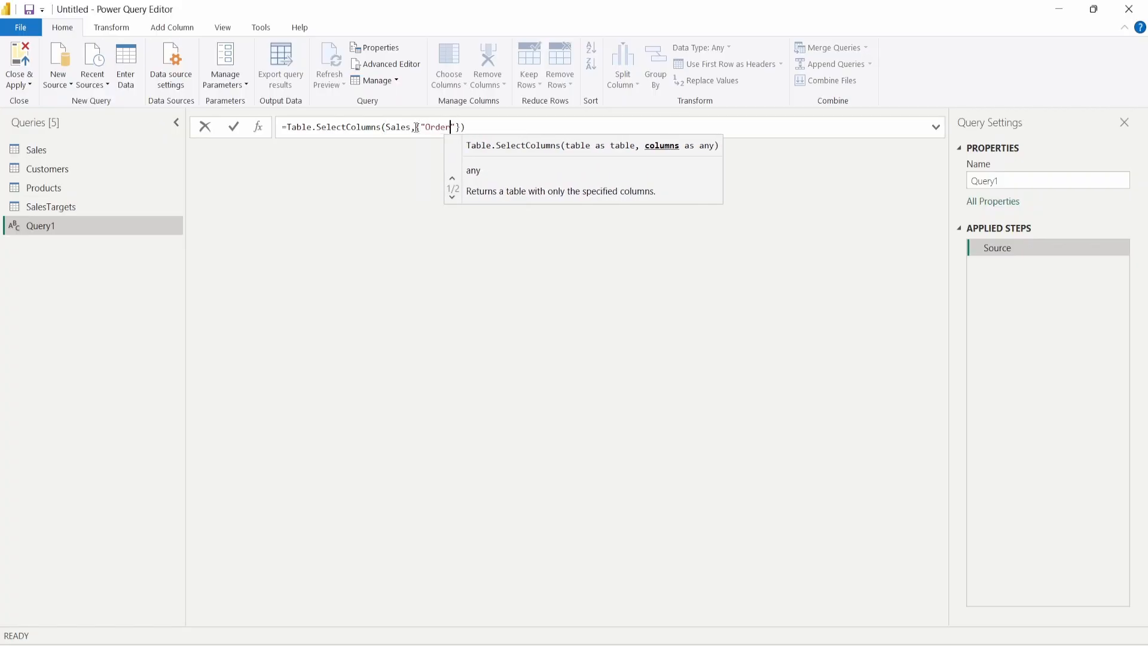
key(shift+Return)
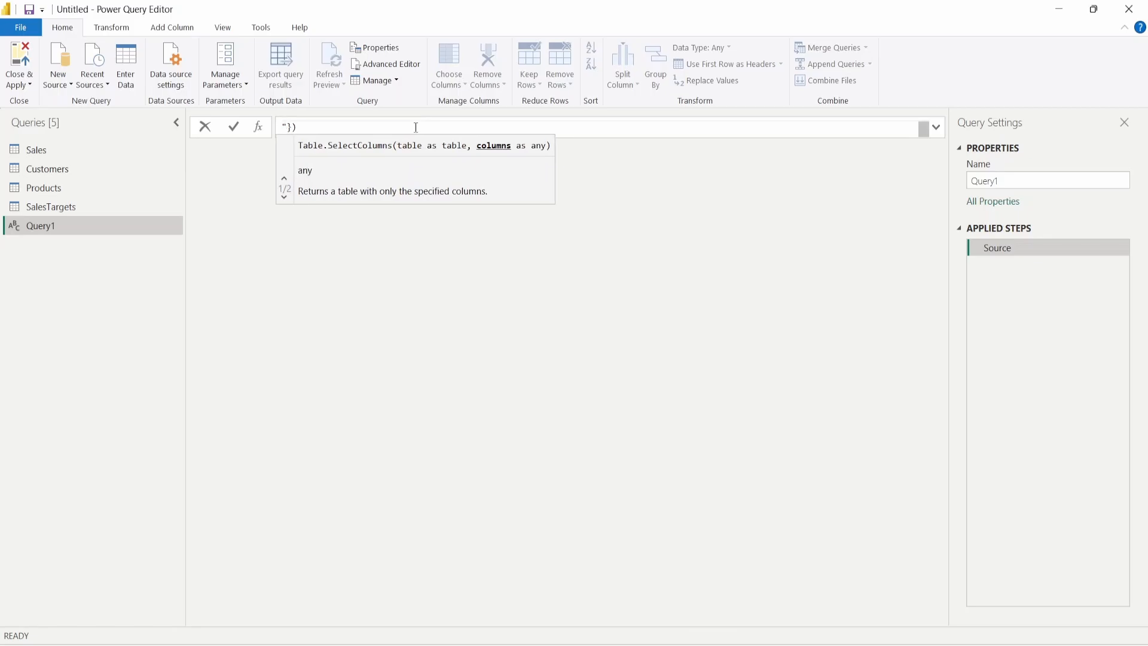
key(BackSpace)
key(End)
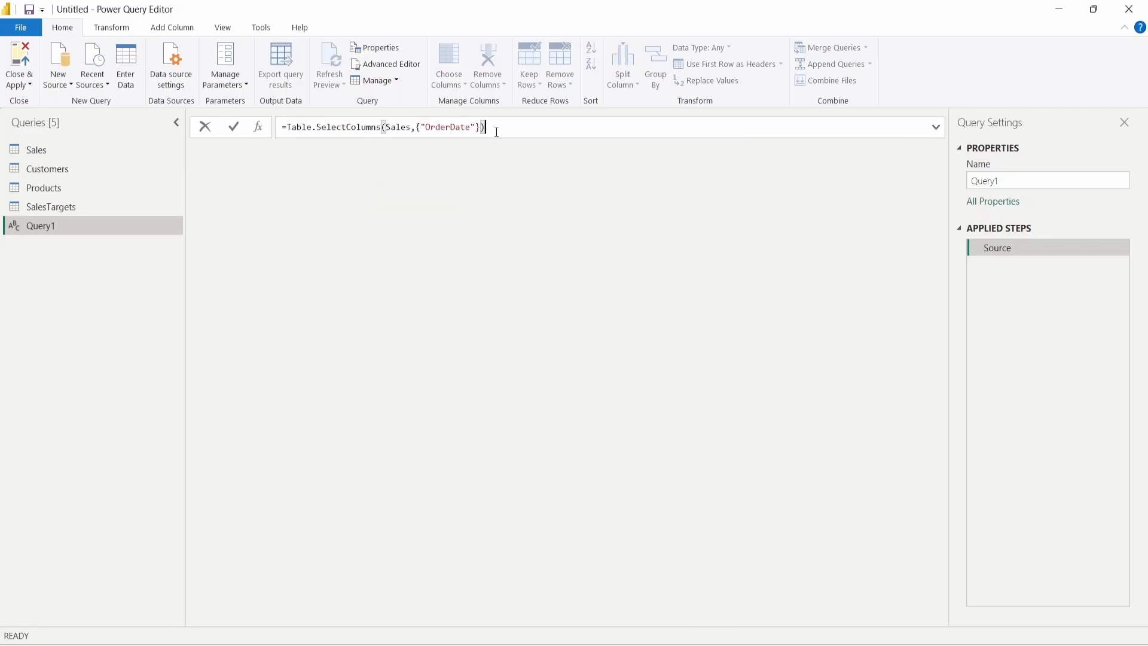
key(Return)
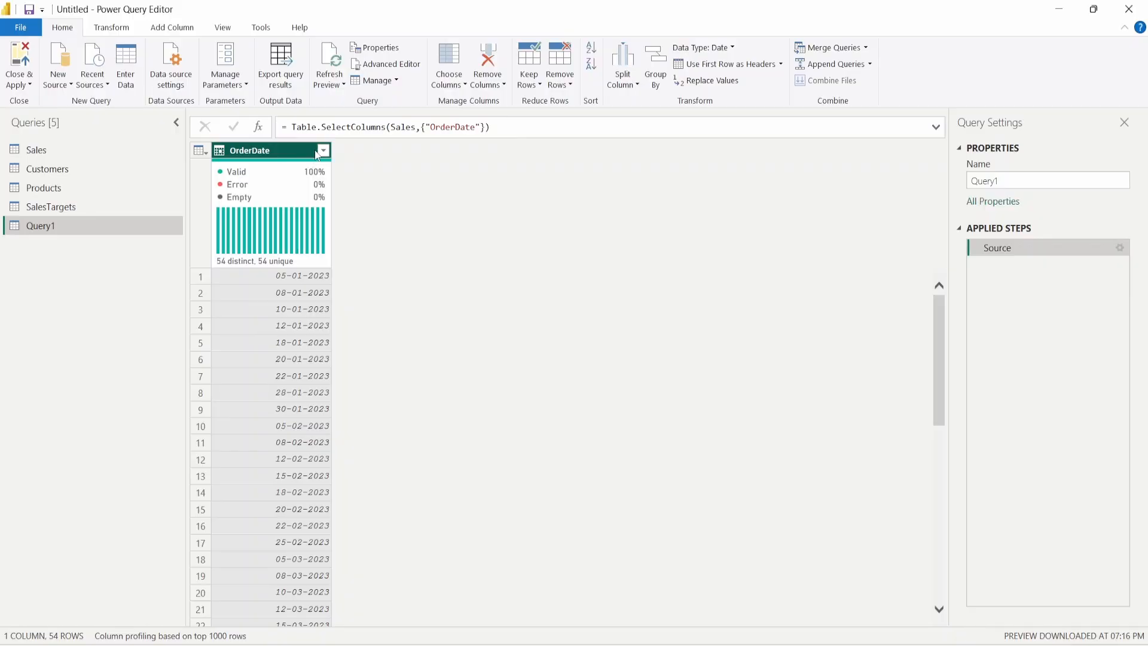
- Append [OrderDate] after the closing parenthesis of Query1's Table.SelectColumns formula
mouse_move(268, 272)
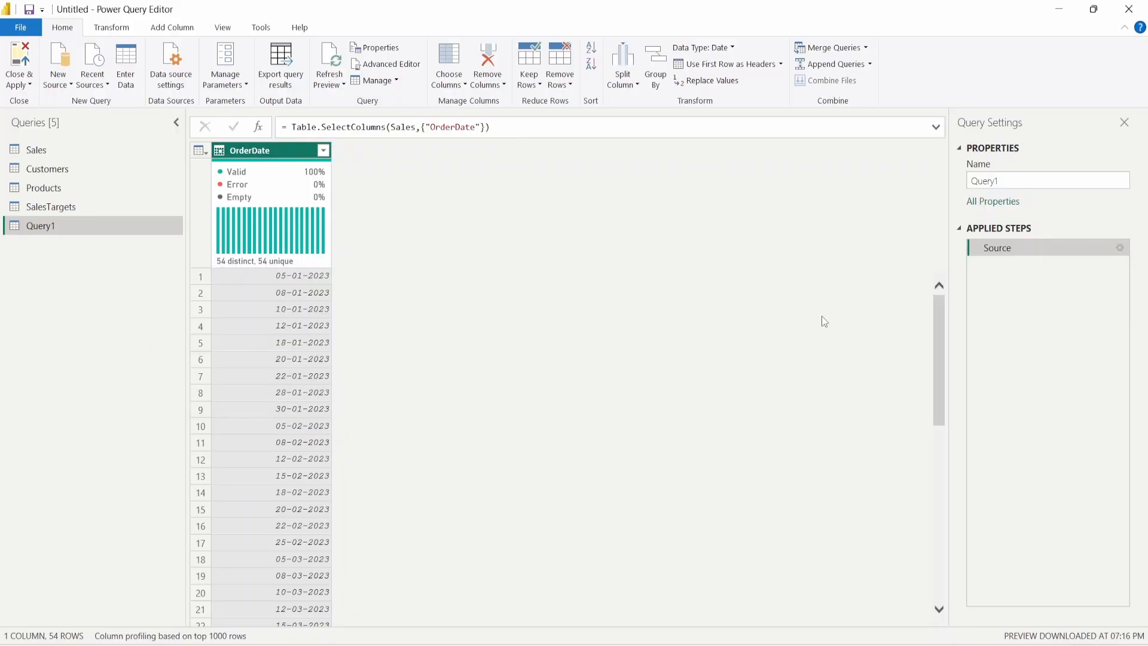
drag(942, 312, 953, 270)
click(518, 125)
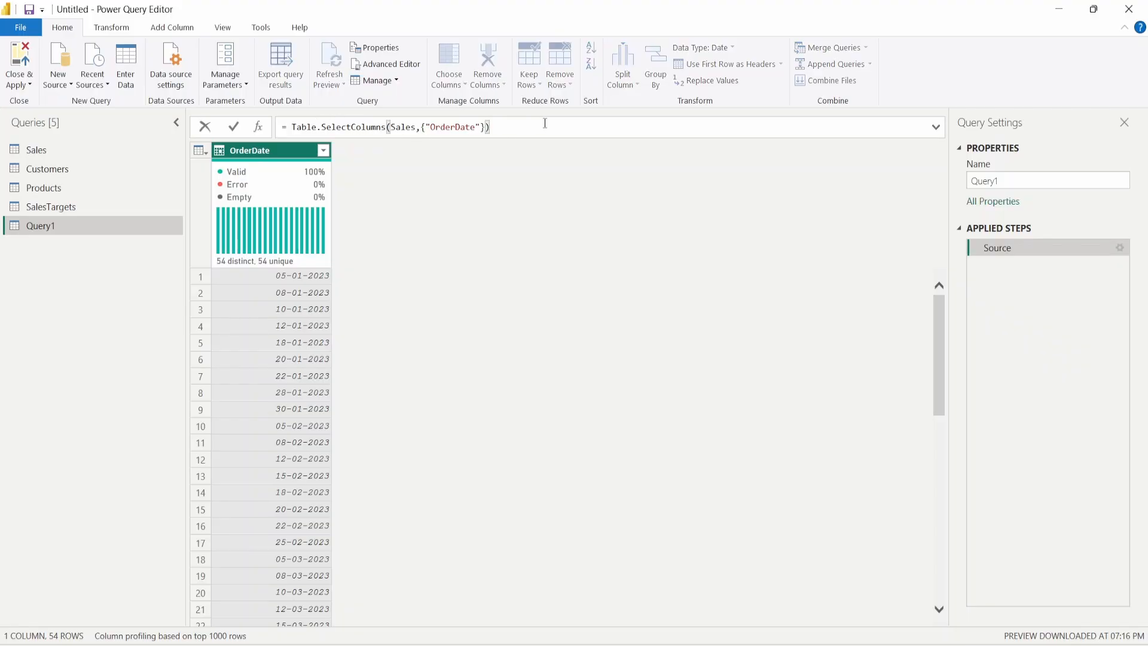
text([OrderDate)
- Wrap the OrderDate formula in List.Min( ) so Query1 returns the earliest date, 05-01-2023
key(Return)
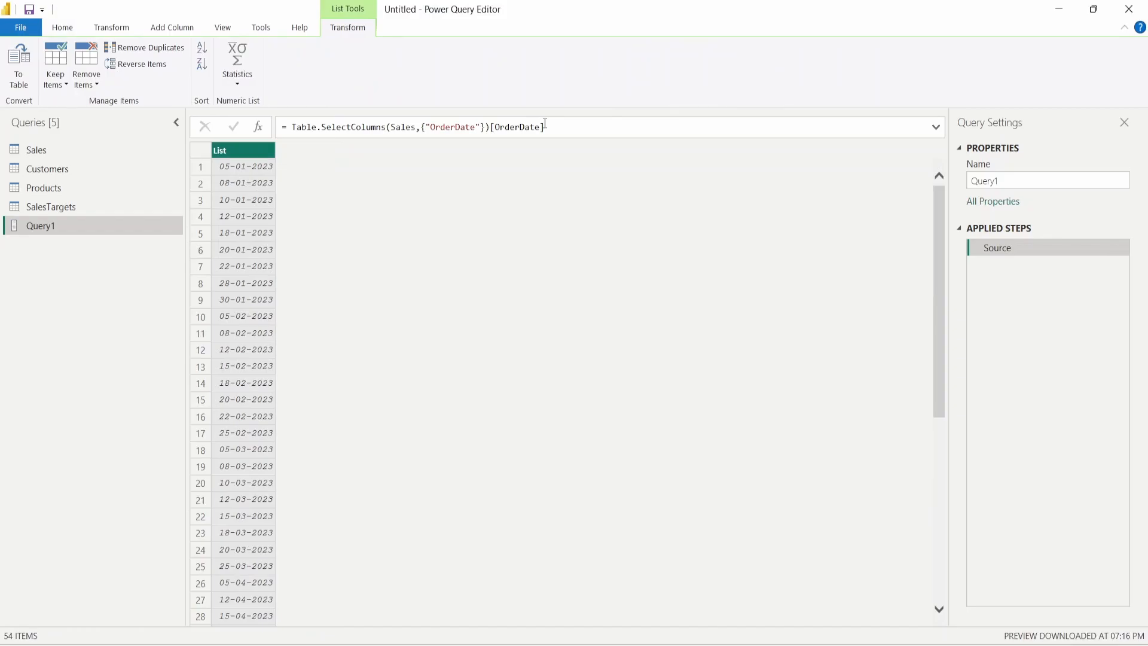
click(293, 131)
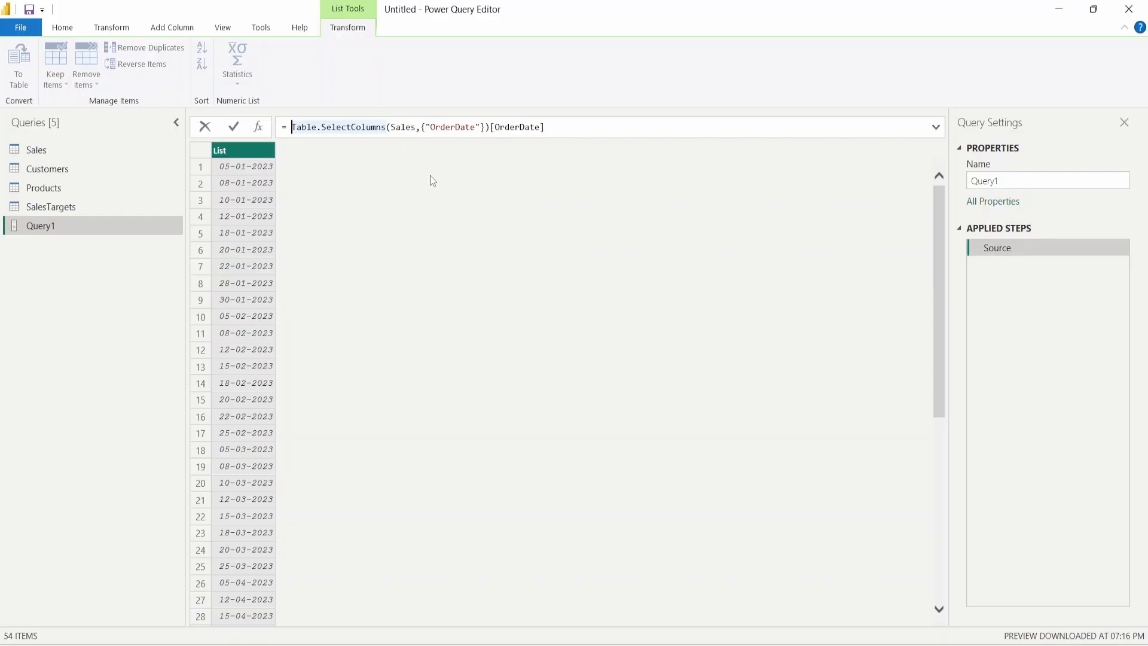
text(List)
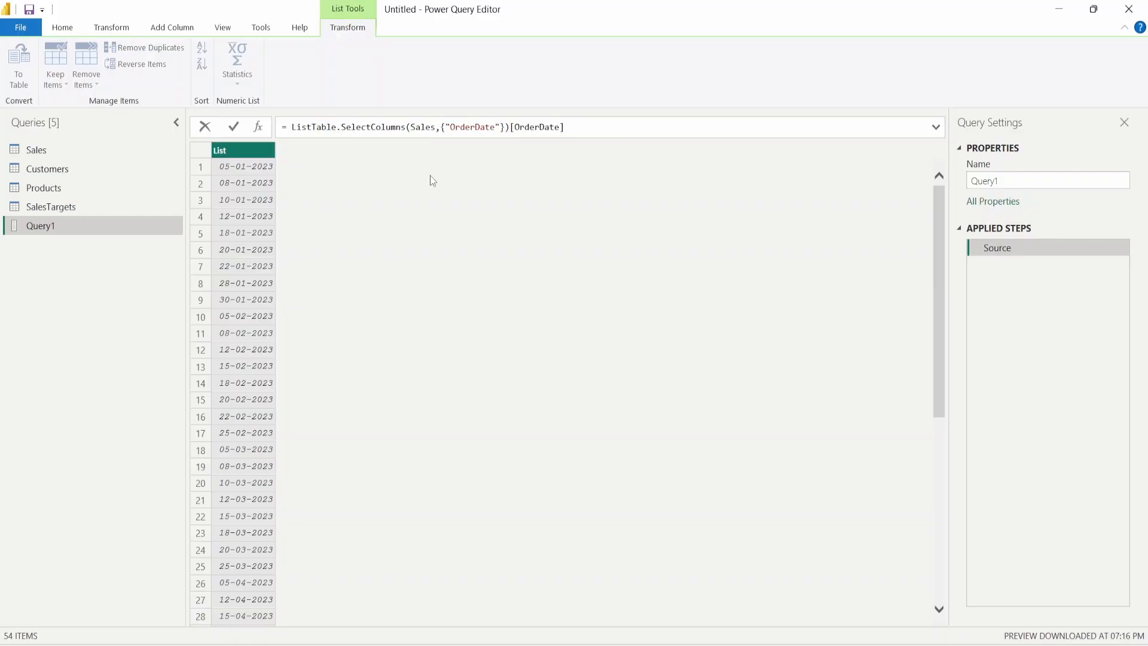
text(.Min()
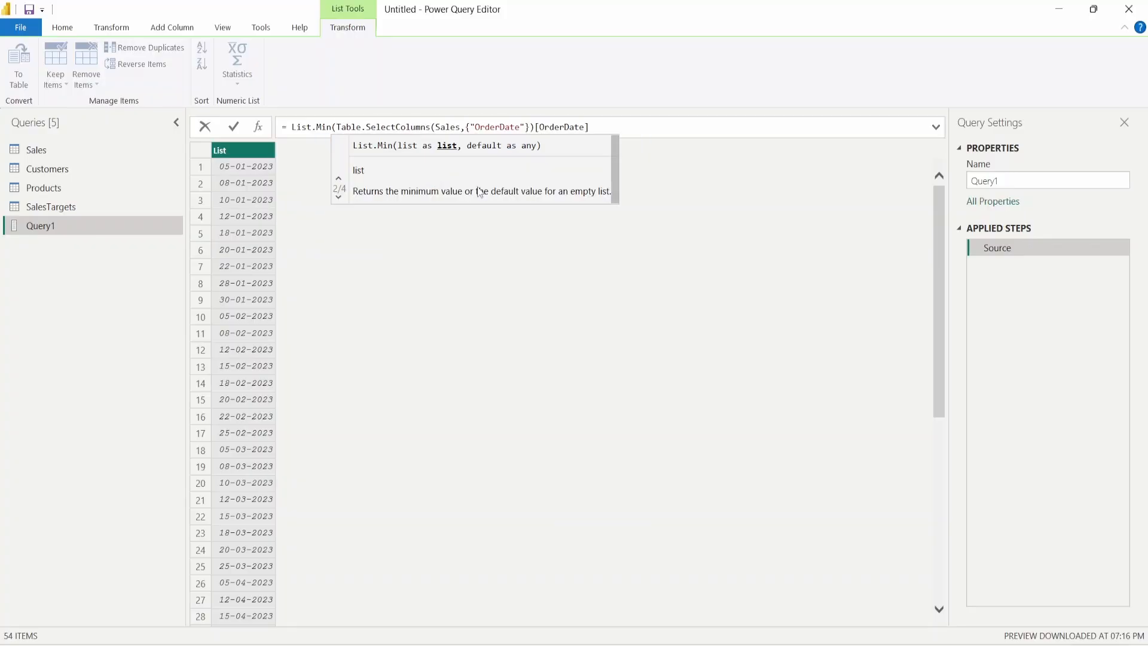
click(602, 124)
text())
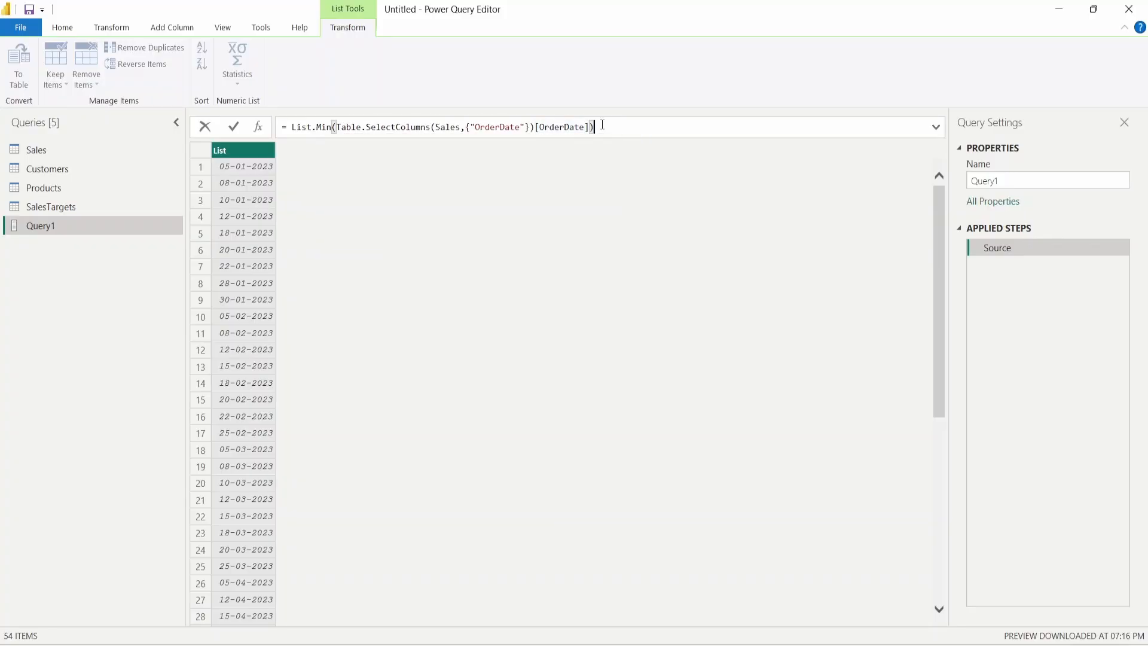
key(Return)
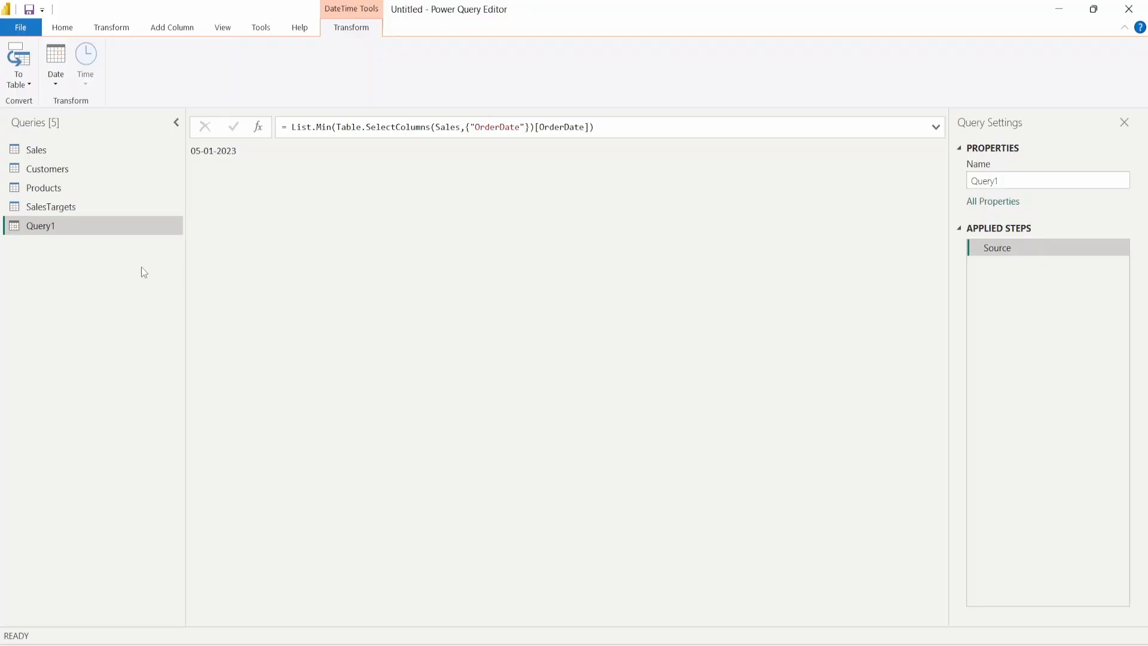
- Rename Query1 to StartDate and duplicate it
double_click(63, 229)
text(Start)
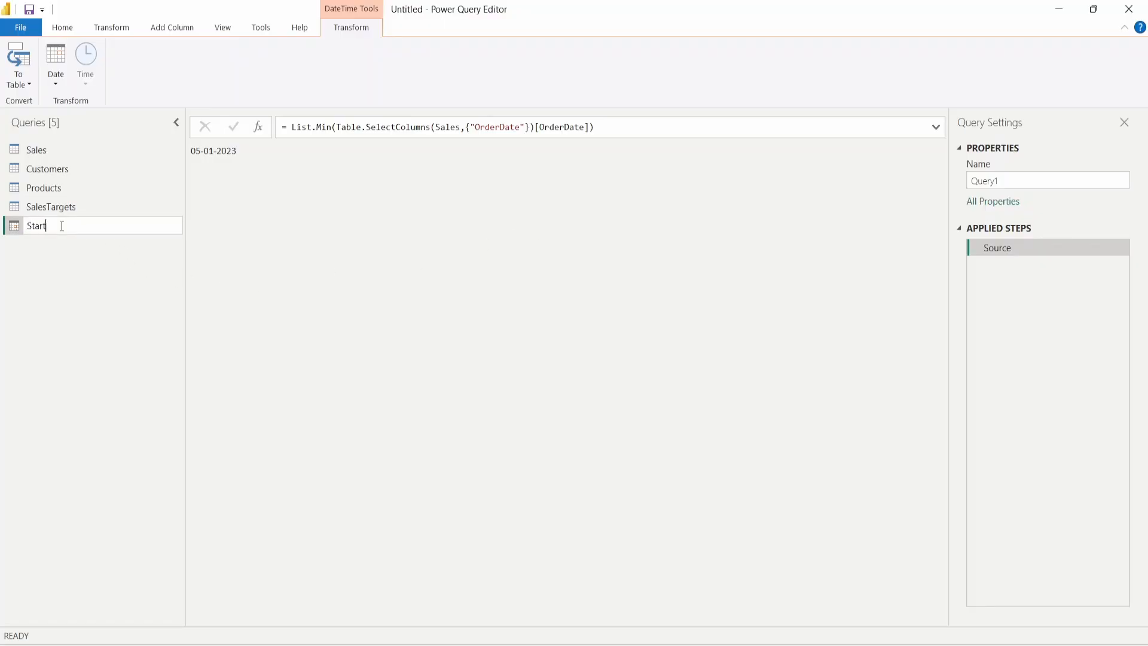
text(Date)
key(Return)
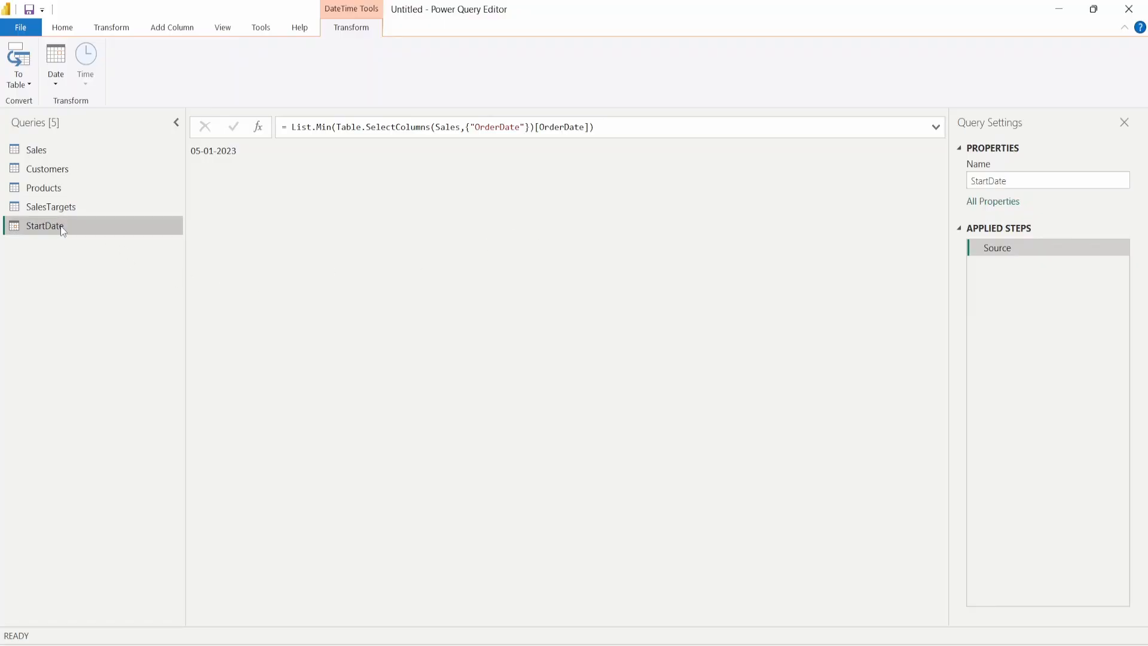
right_click(62, 230)
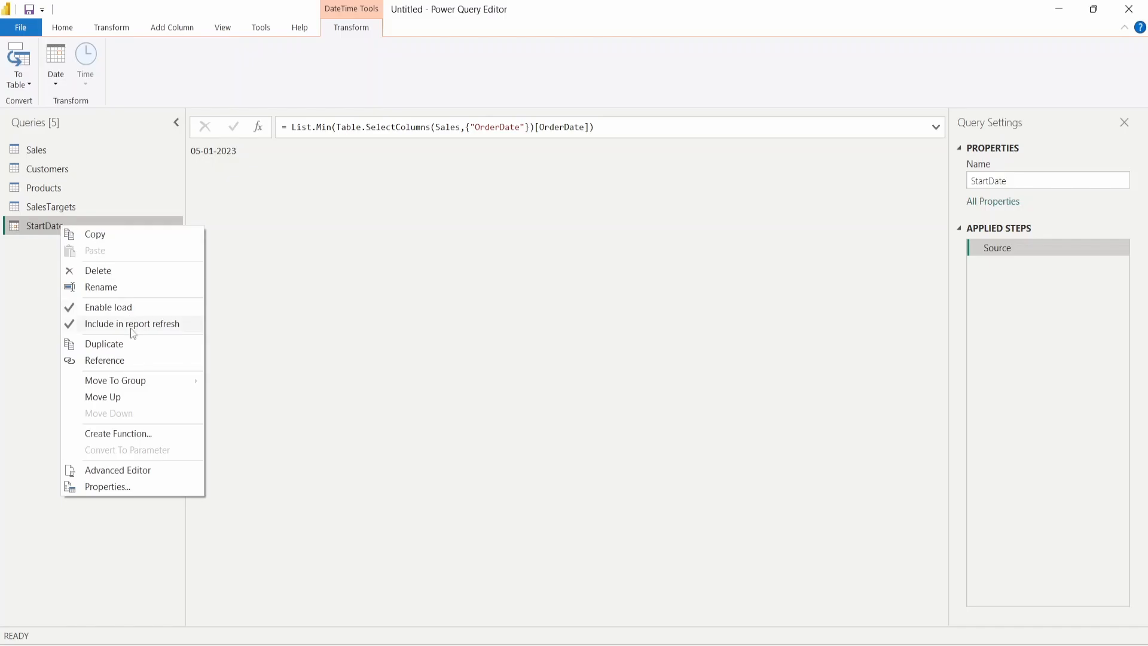
click(121, 349)
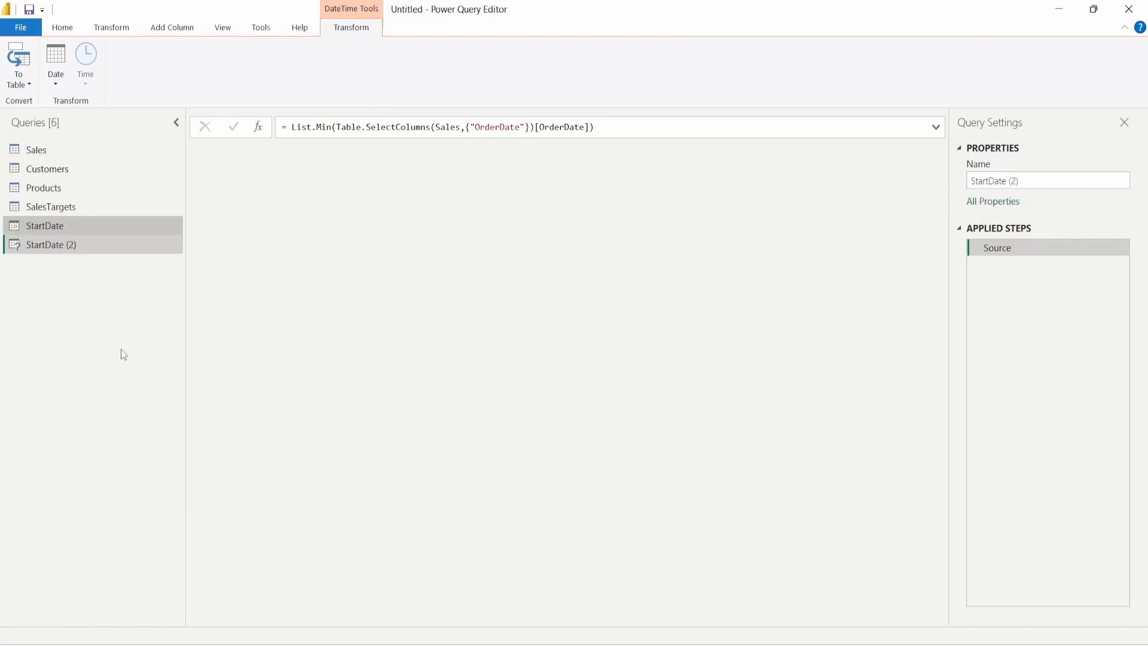
double_click(88, 245)
- Rename the copy EndDate and switch List.Min to List.Max so it returns 18-04-2024
text(EndDate)
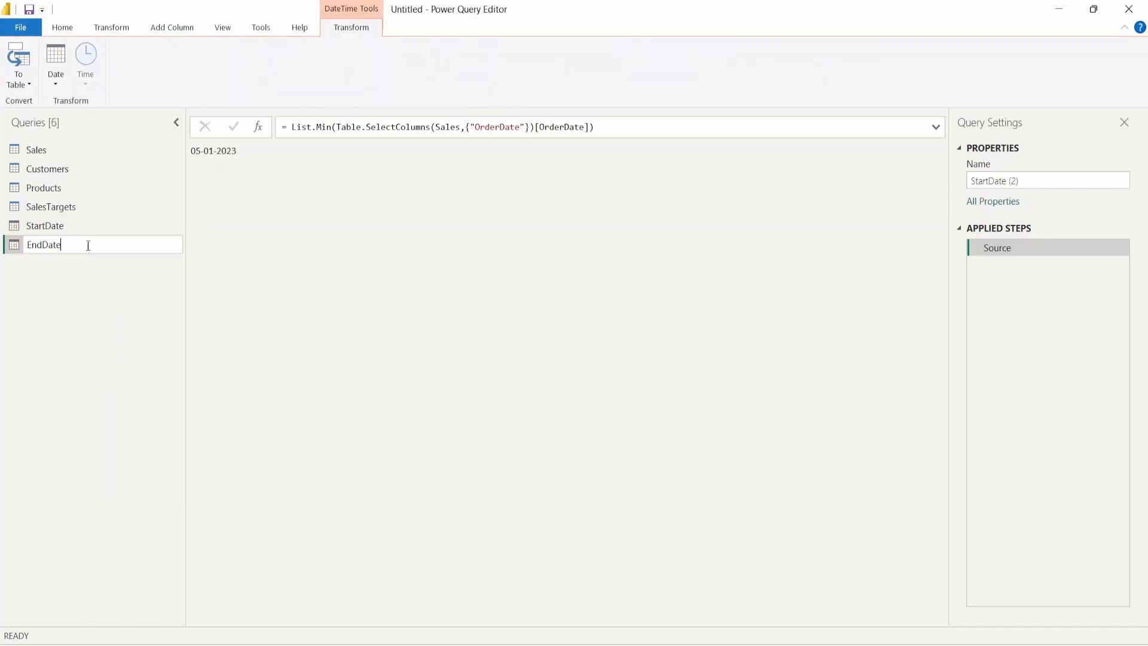
key(Return)
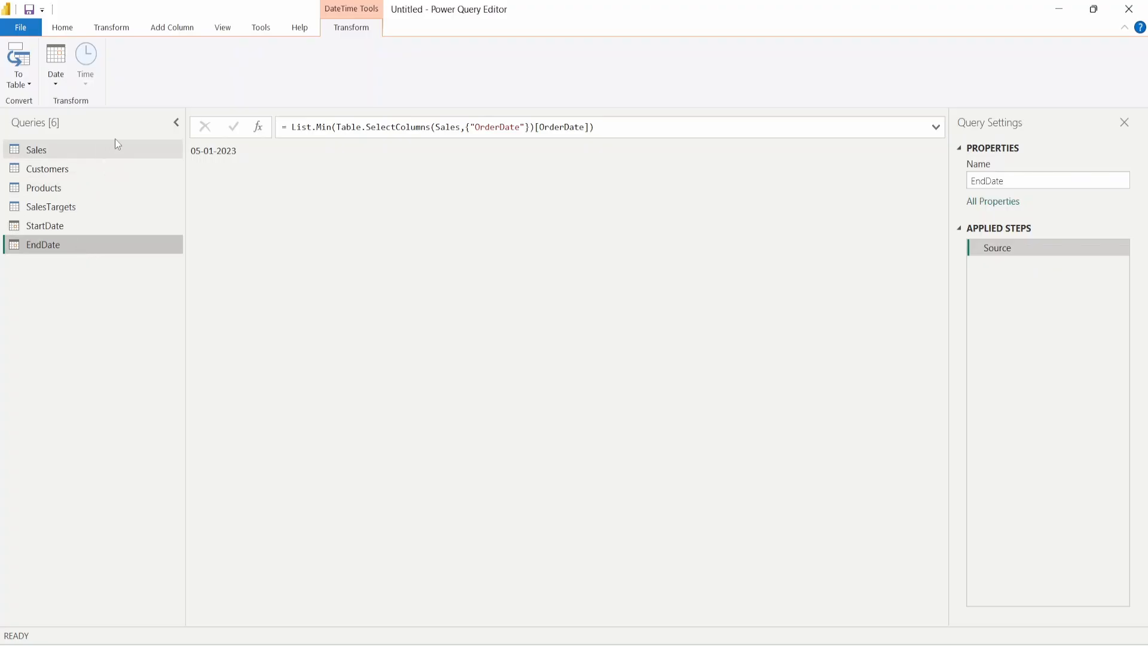
drag(317, 121, 333, 123)
text(Max)
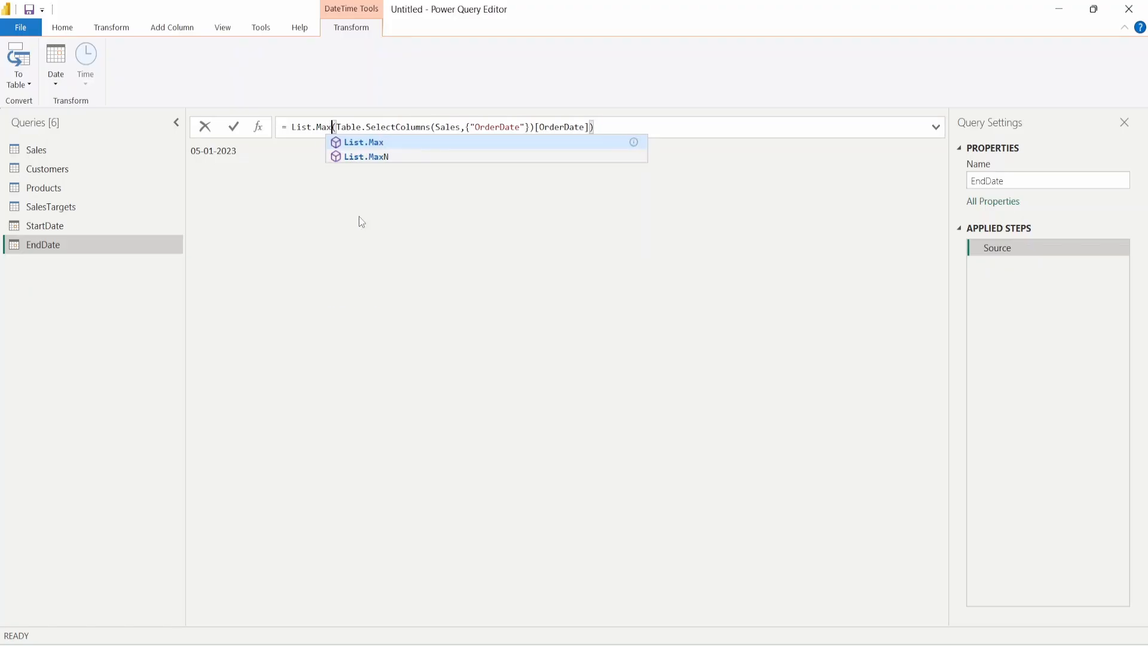
click(664, 122)
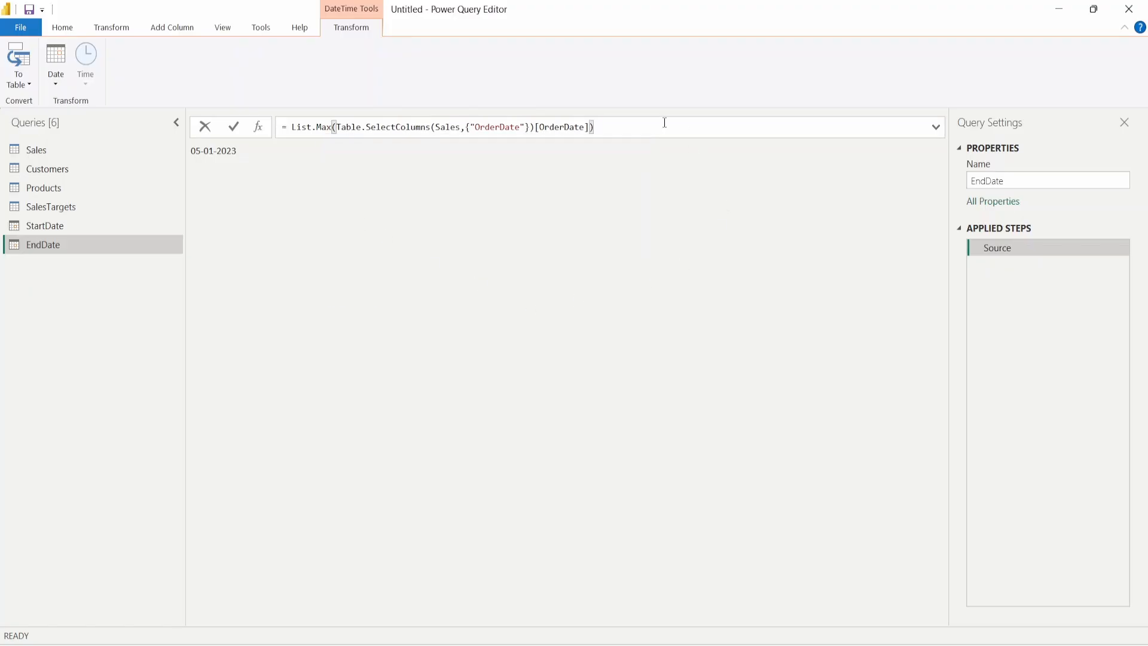
key(Return)
- Compare the StartDate and EndDate results, then bring up the New Source options from Home
drag(216, 152, 267, 162)
click(69, 228)
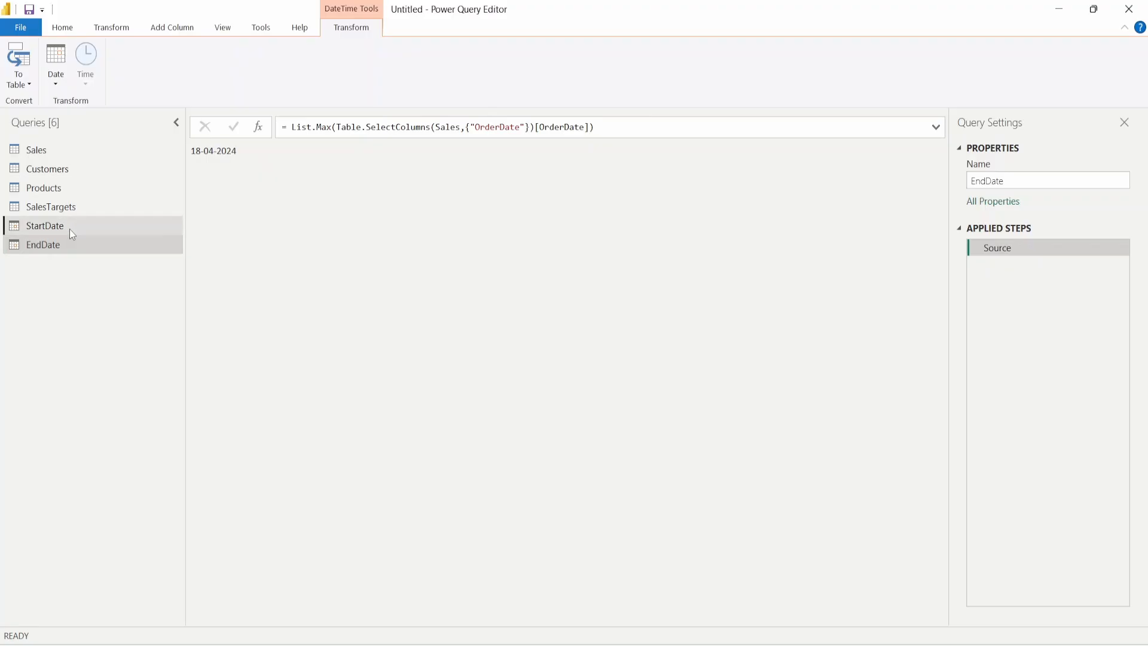
click(60, 242)
click(65, 228)
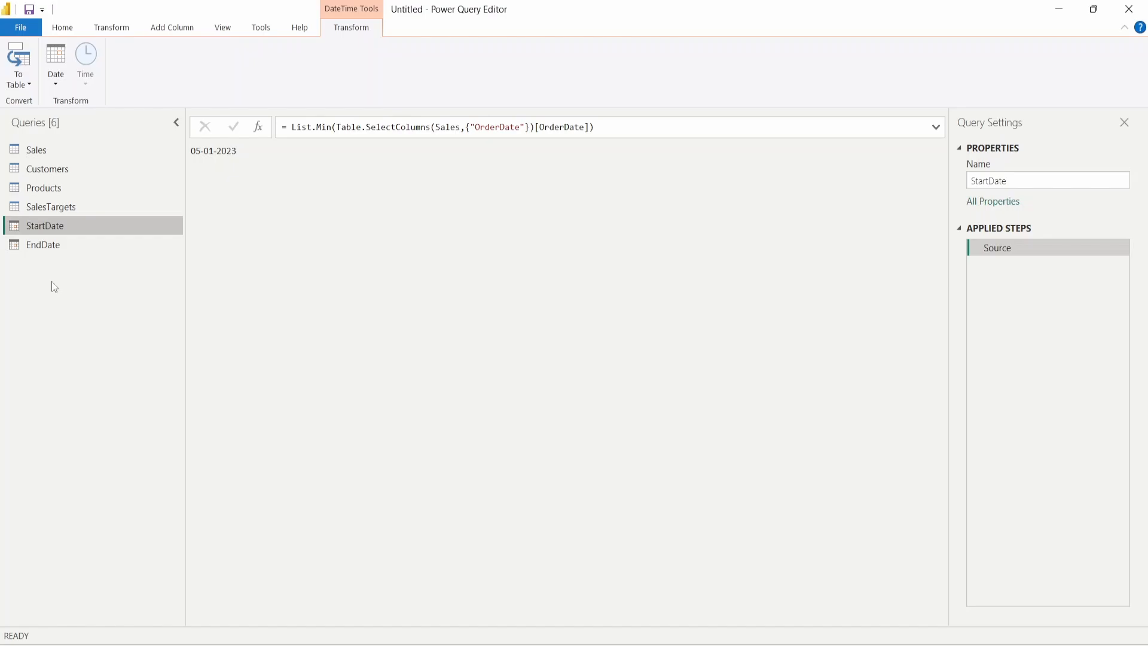
click(57, 246)
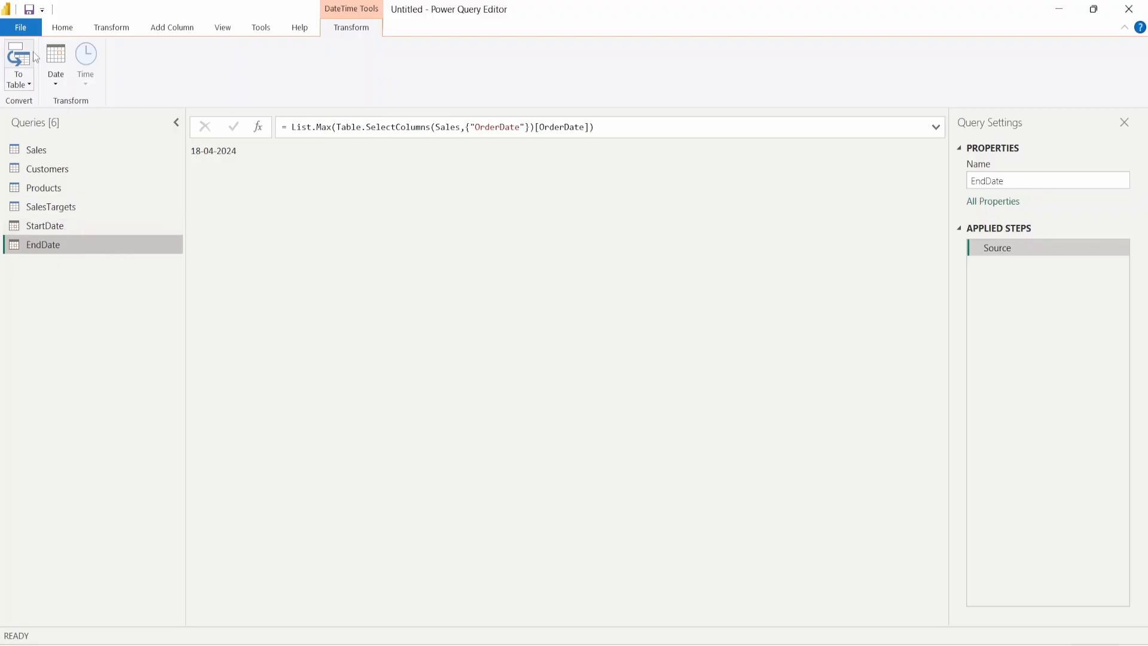
click(62, 27)
click(58, 66)
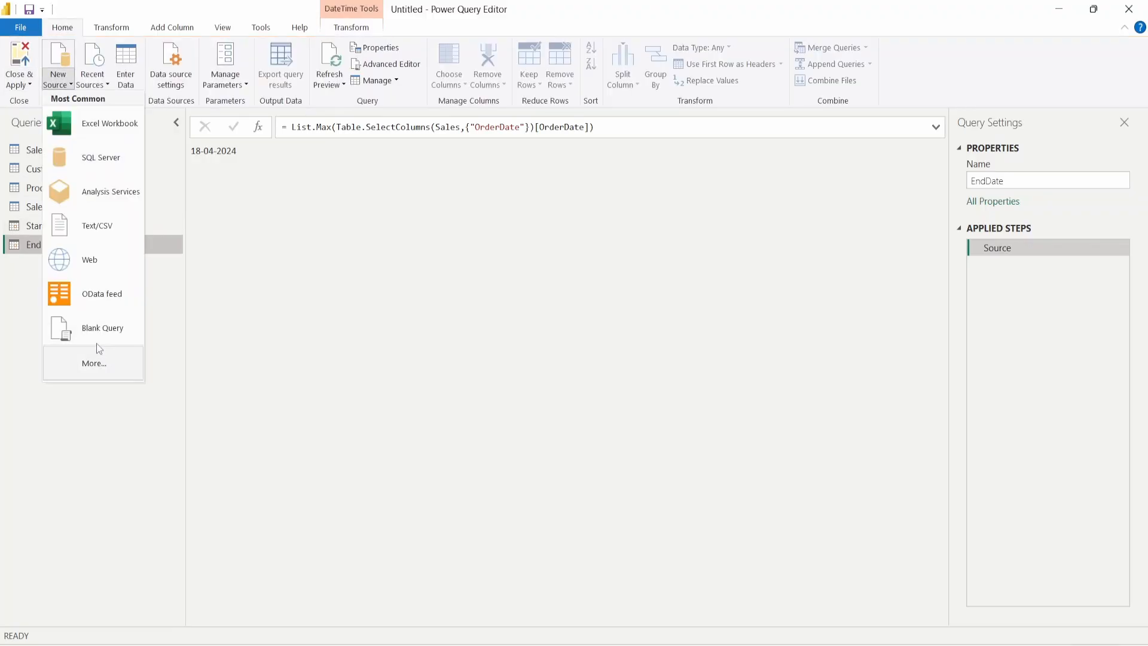
- Add a blank query, name it DateTable, and begin its formula with '= List'
click(104, 327)
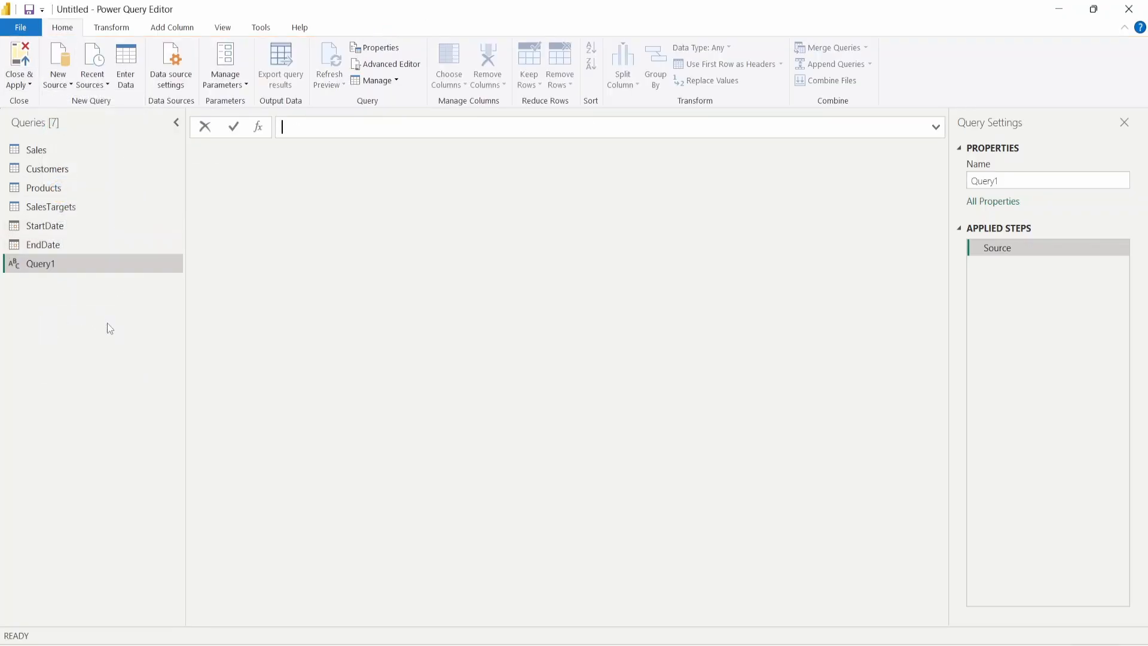
double_click(56, 265)
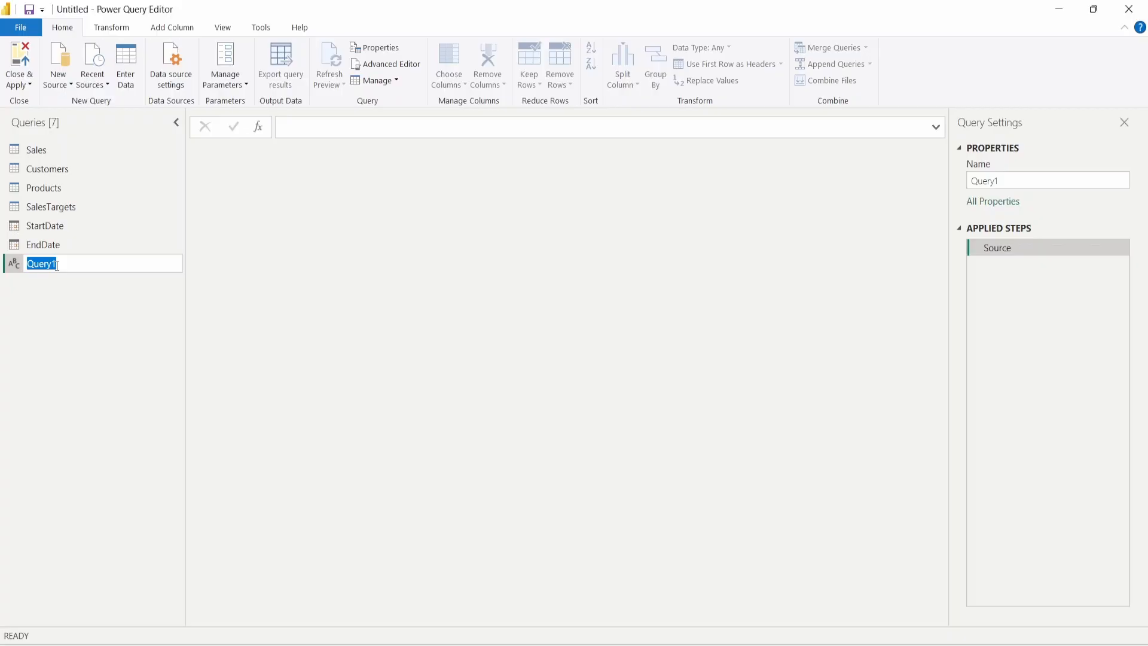
text(DateTable)
key(Return)
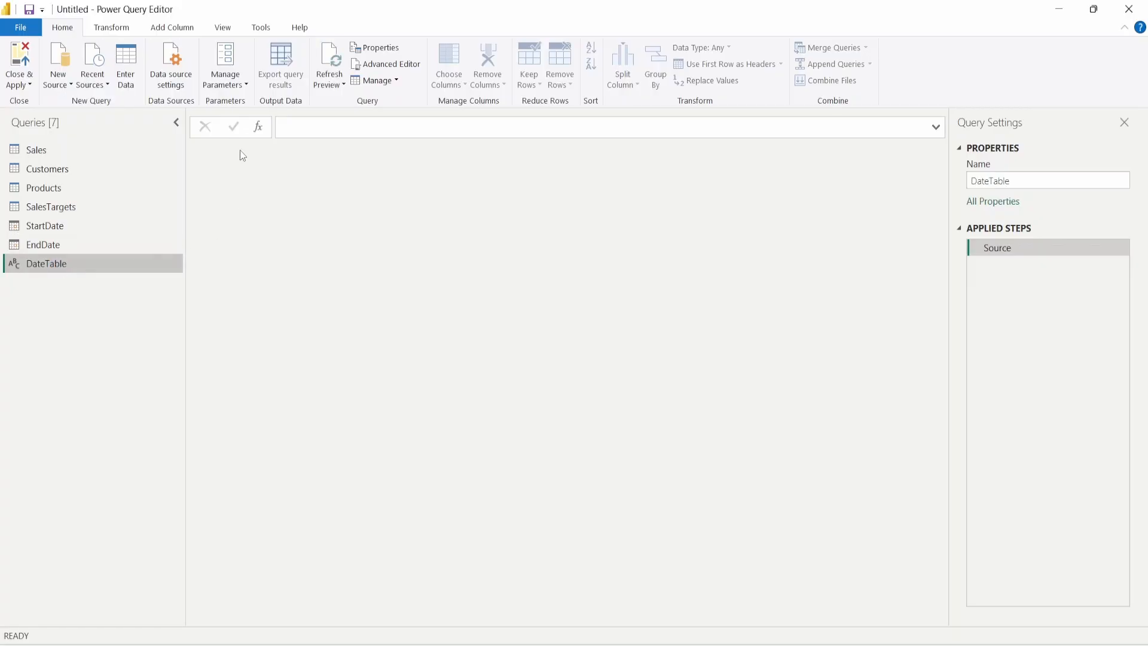
click(353, 128)
text(=)
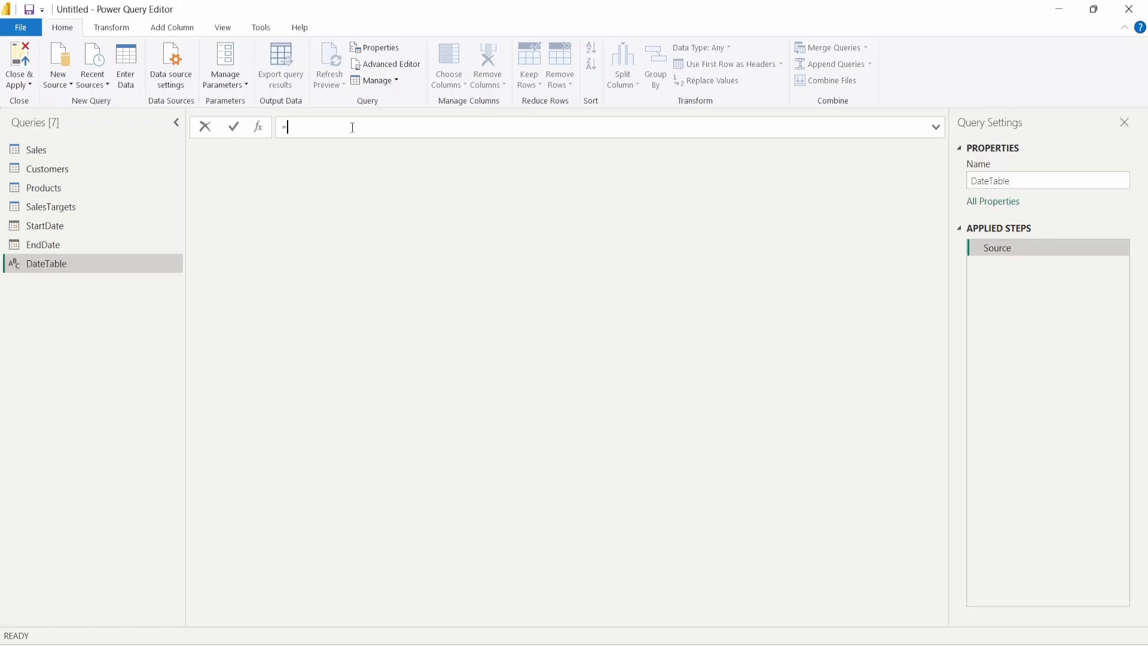
text( List>)
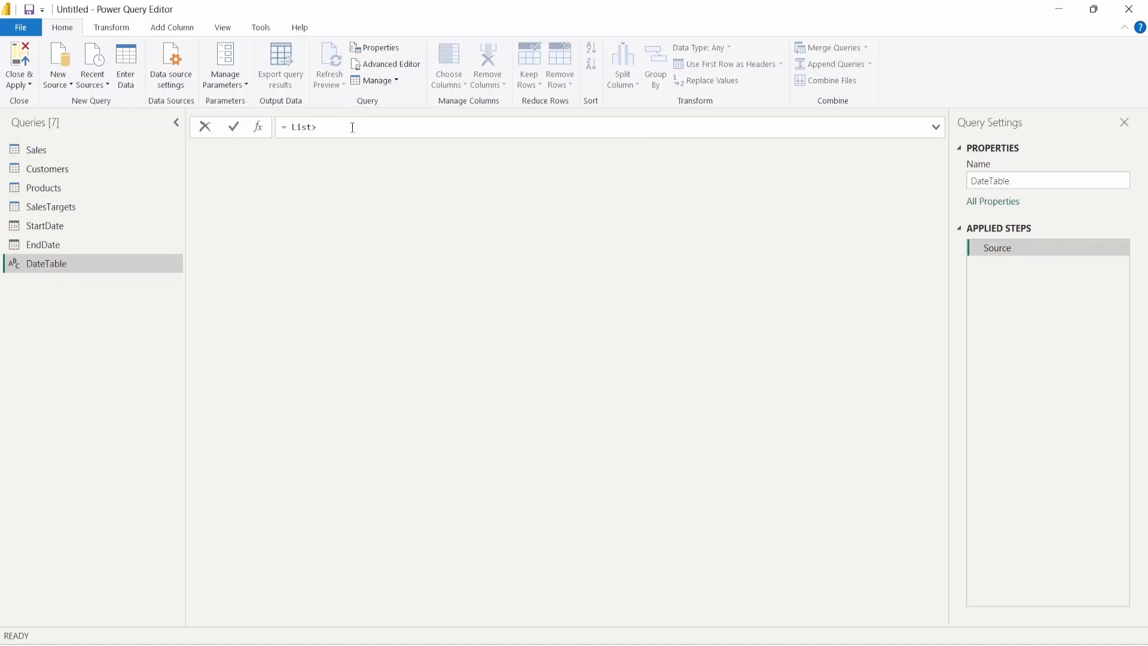
- Enter = List.Dates(StartDate, Duration.Days(EndDate - StartDate) + 1, #duration(1,0,0,0)) as DateTable's formula
key(BackSpace)
text(.)
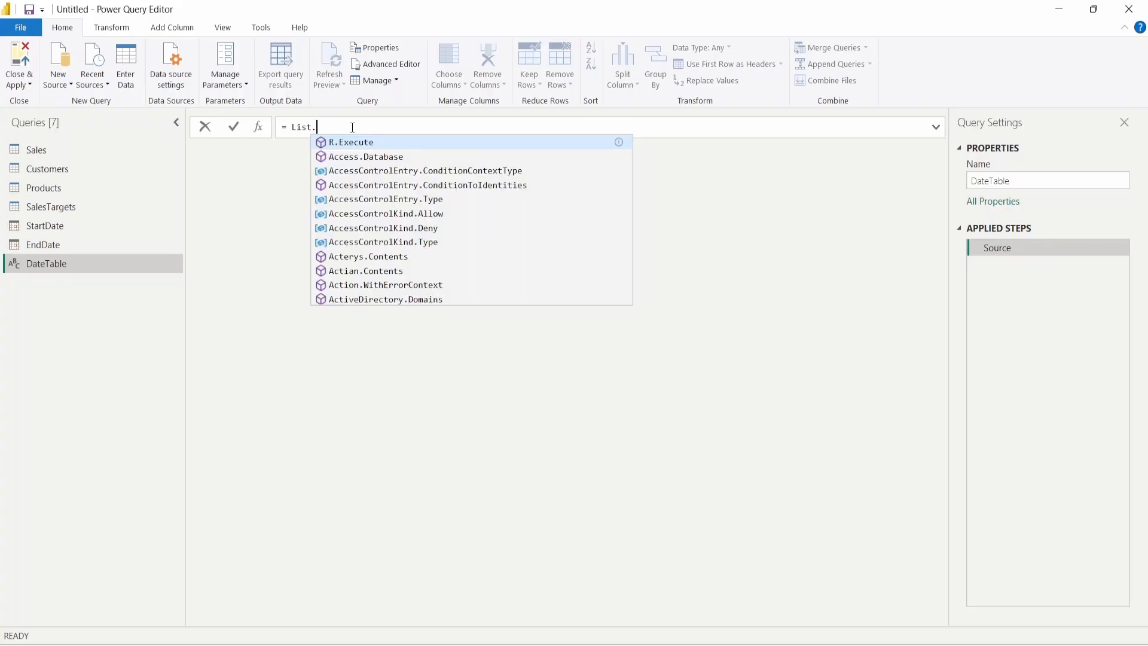
text(Dates)
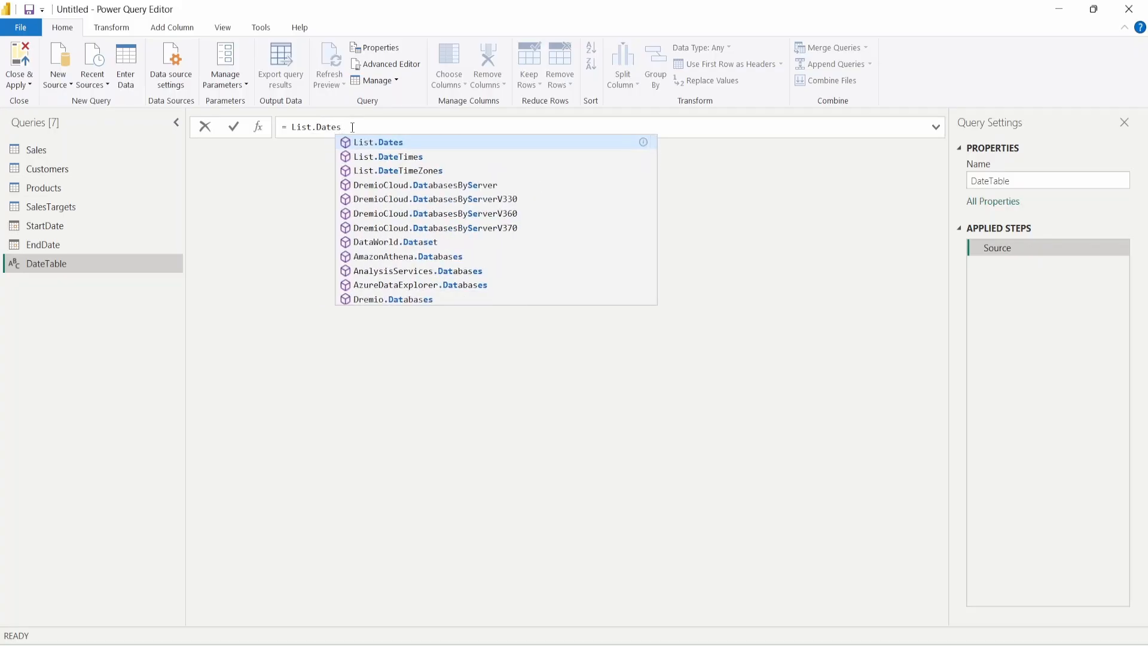
text(()
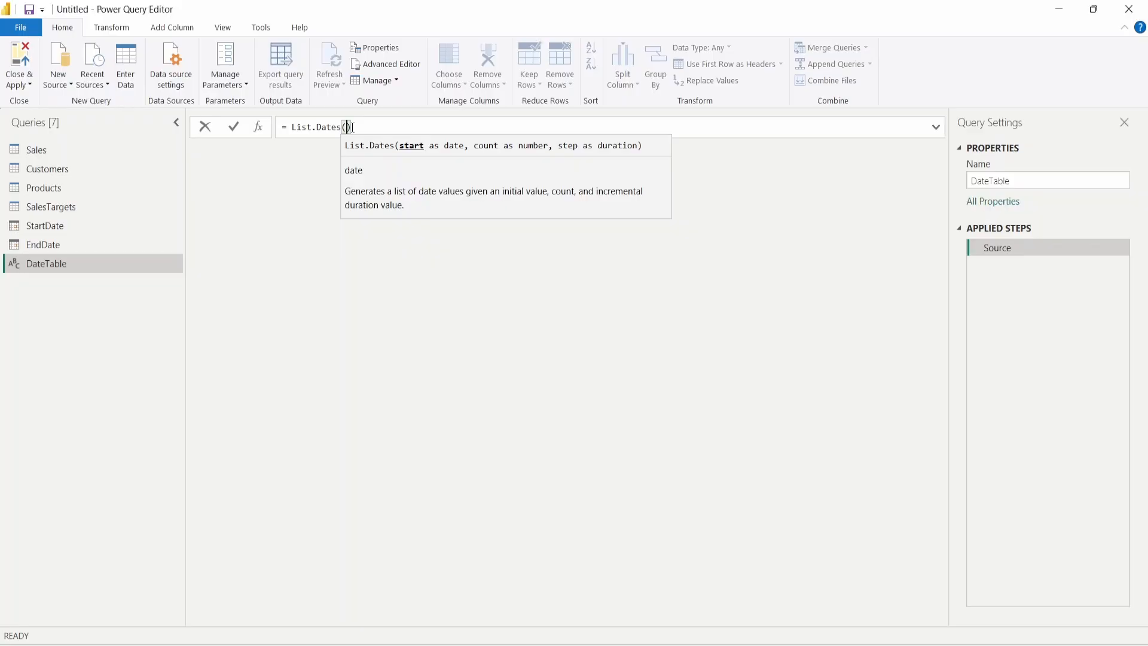
text(StartDate)
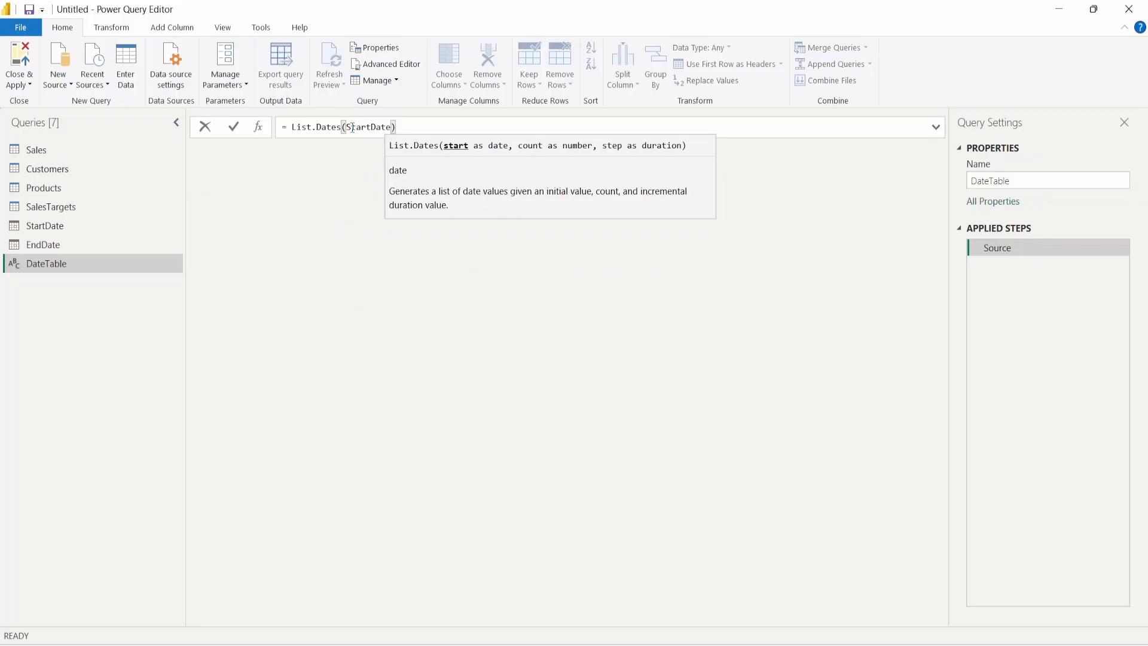
text(,)
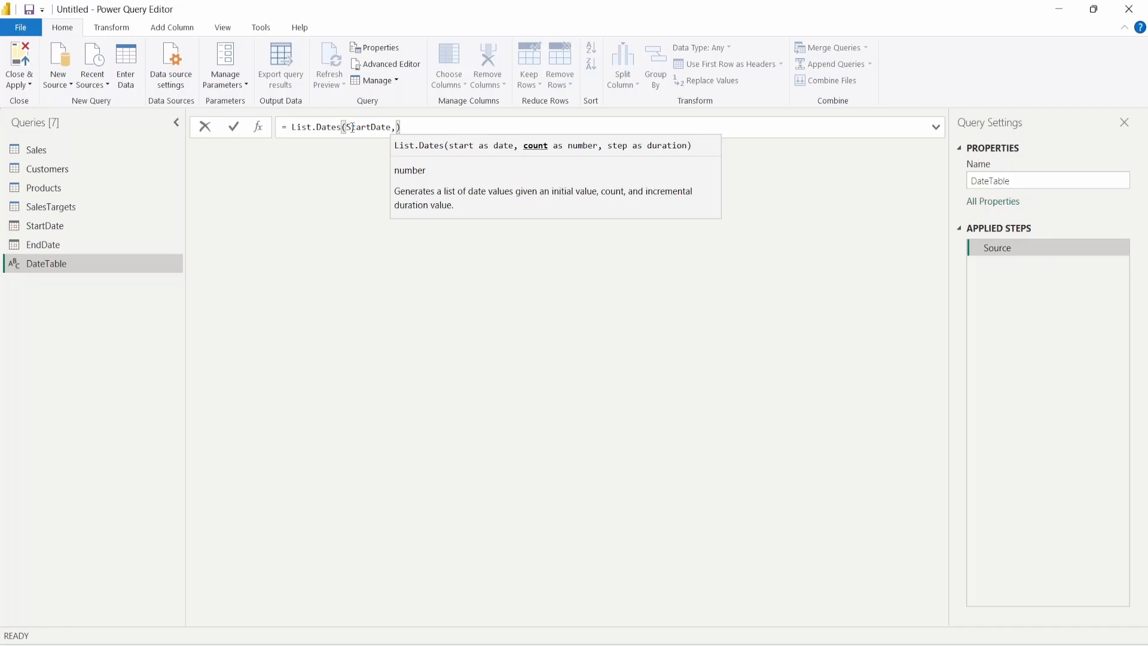
text(Duration.Days)
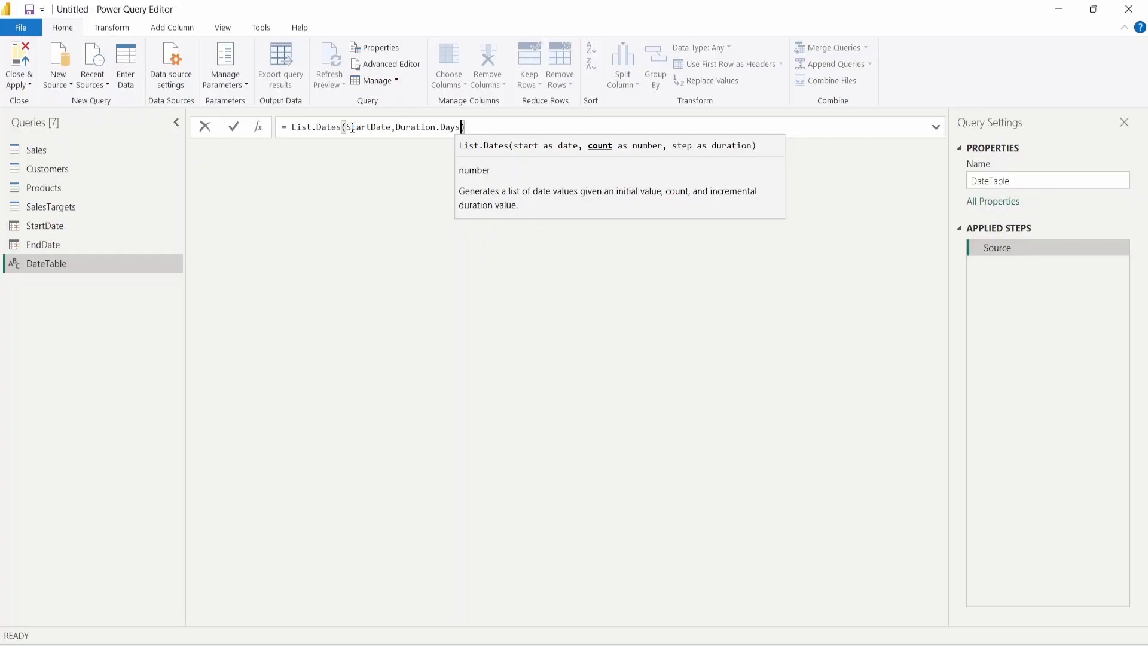
text(()
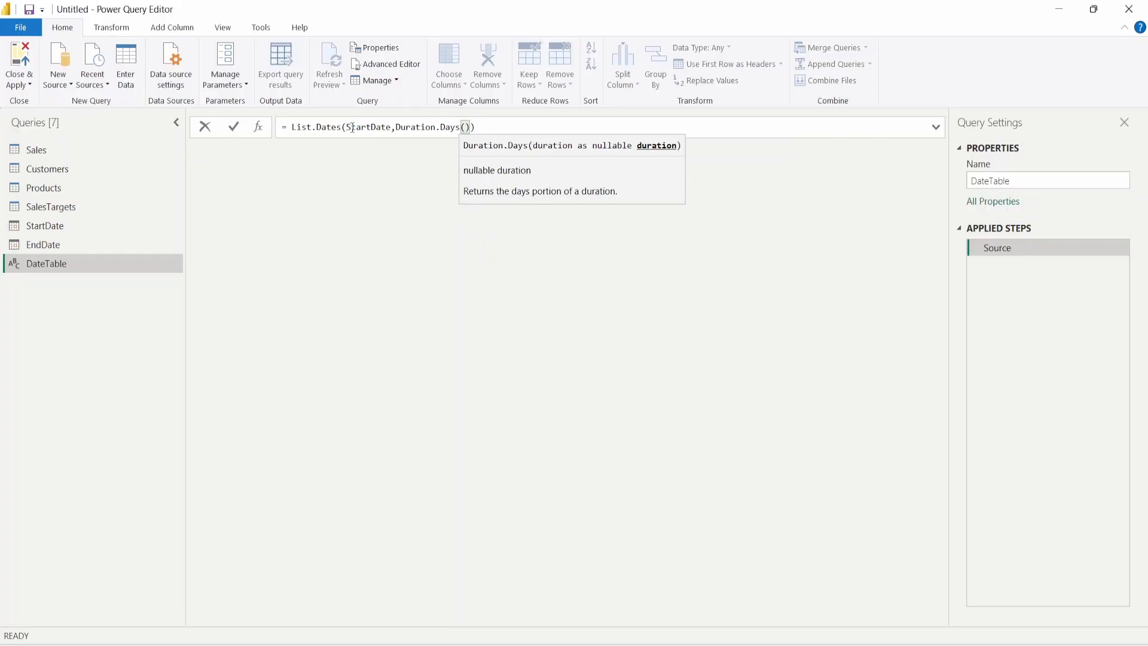
text(EndDate)
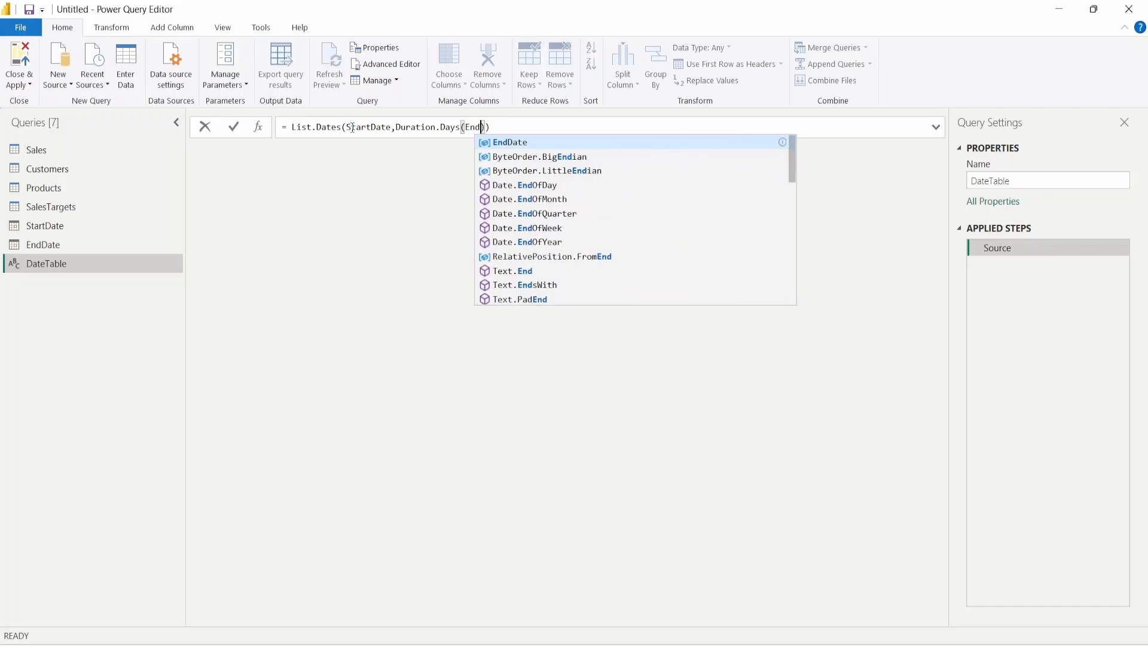
text( - Start)
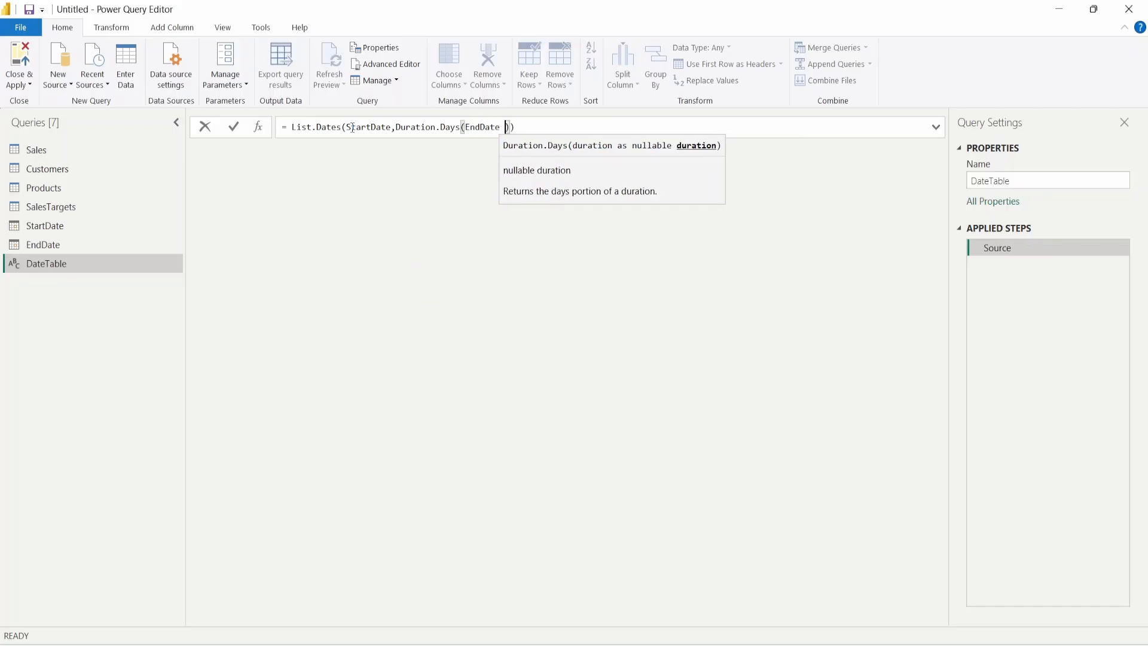
key(Tab)
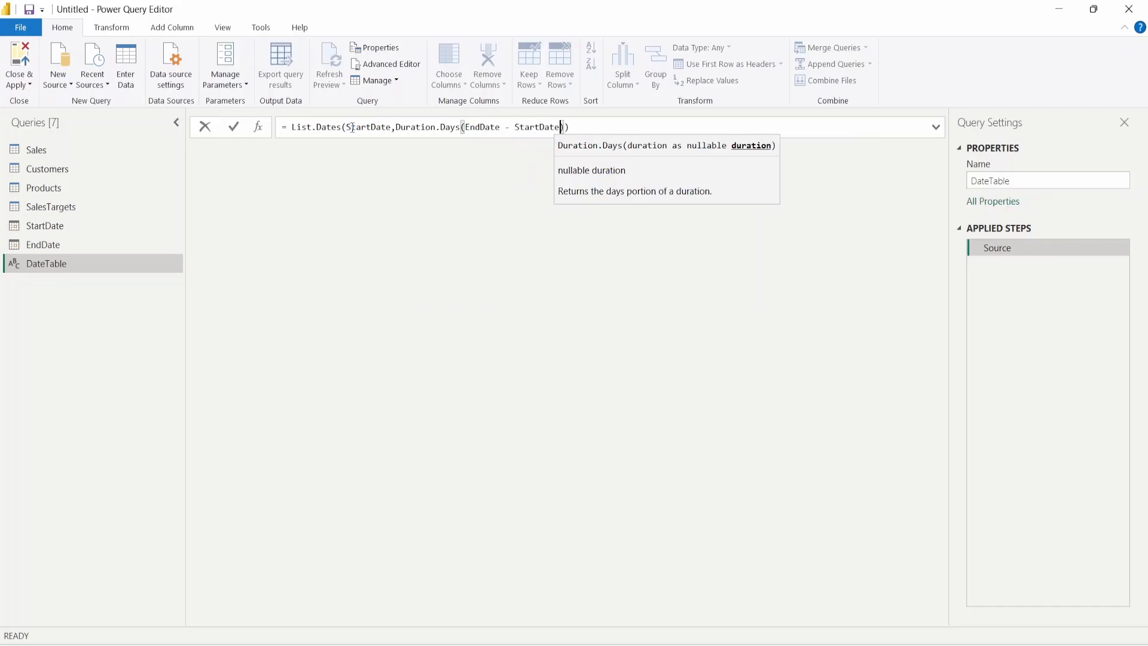
text() )
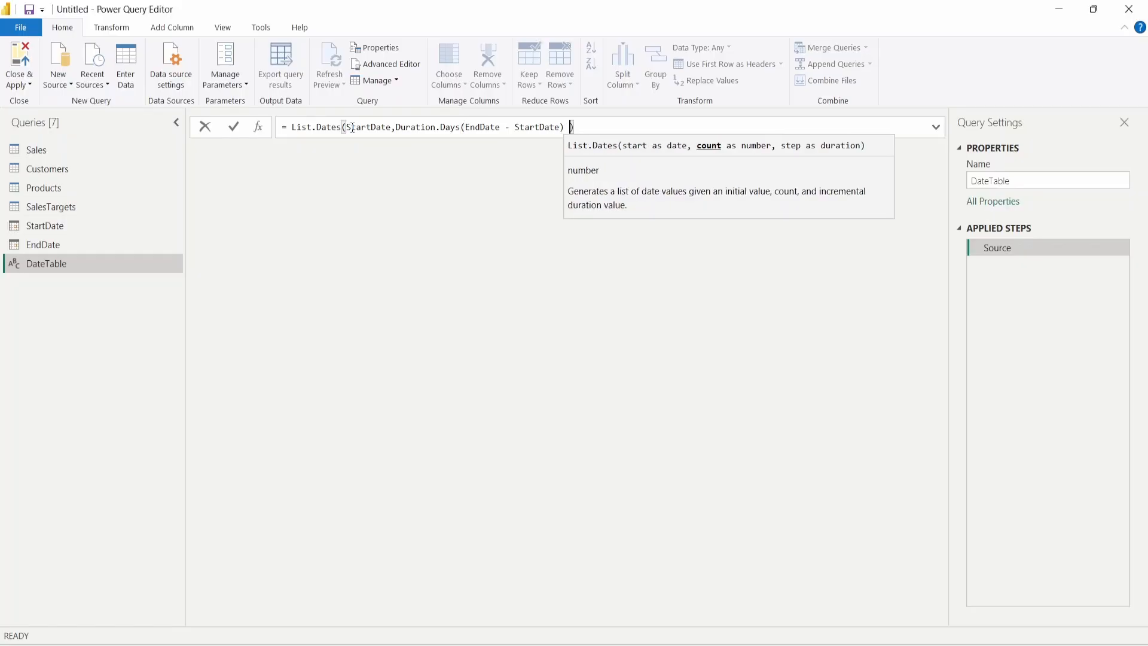
text(+ 1)
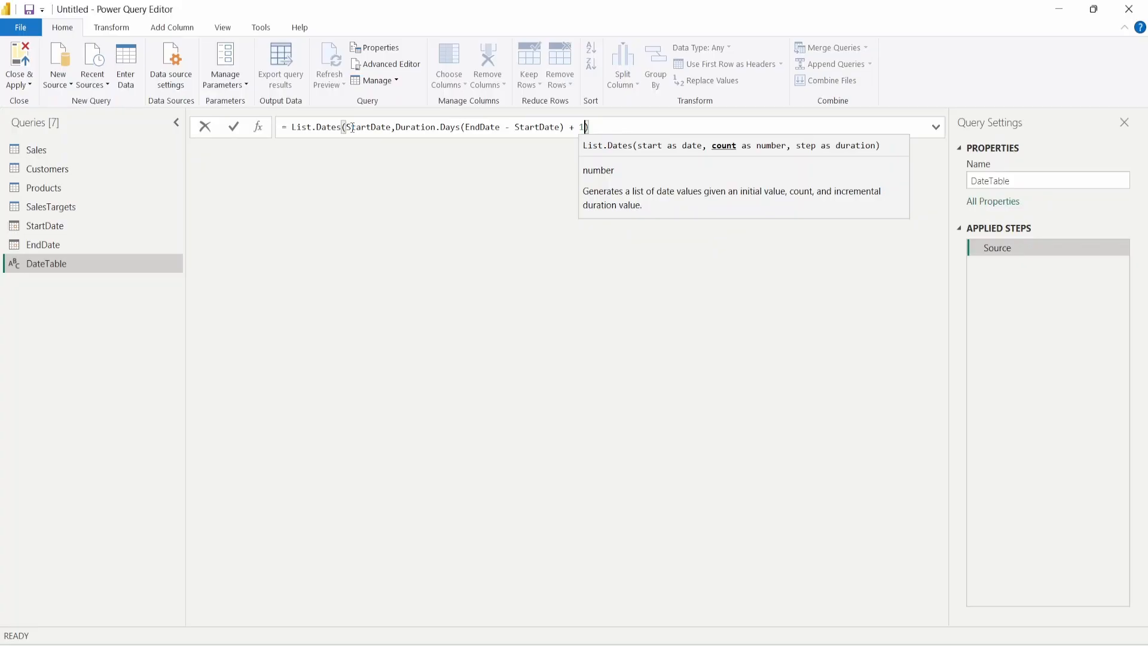
text(,)
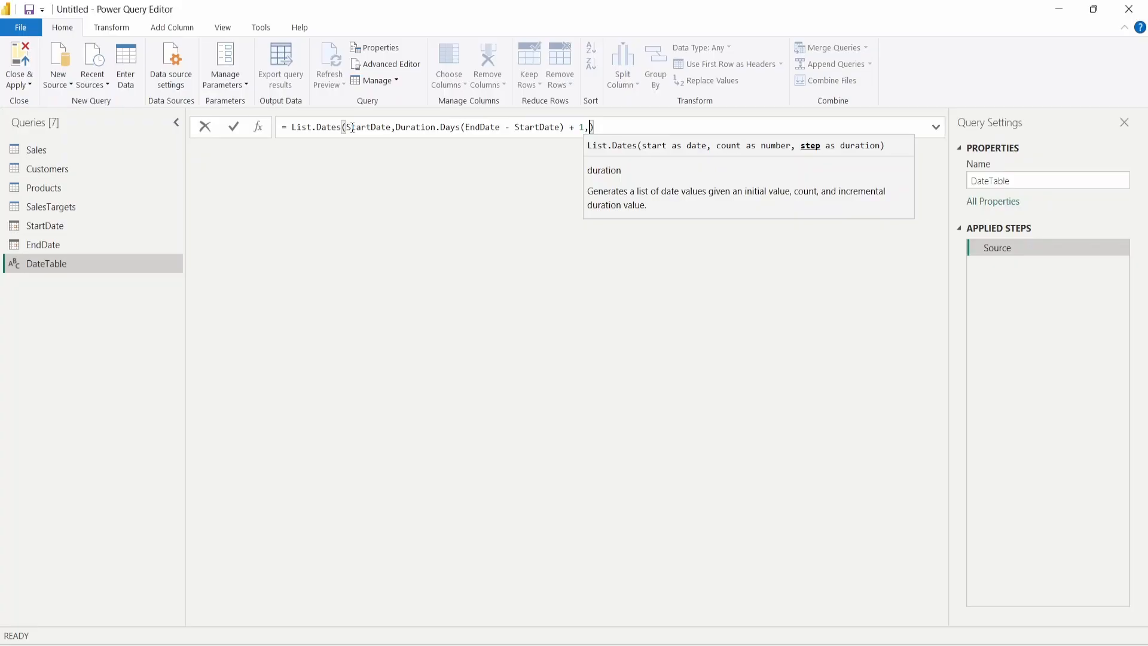
text(#dura)
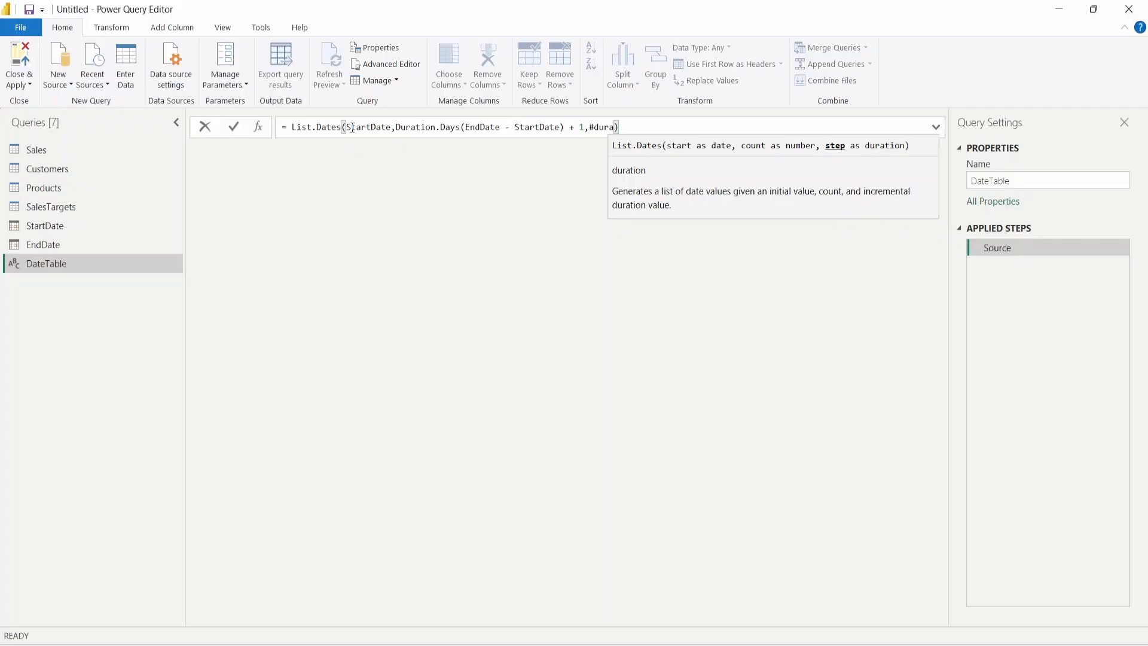
text(tion)
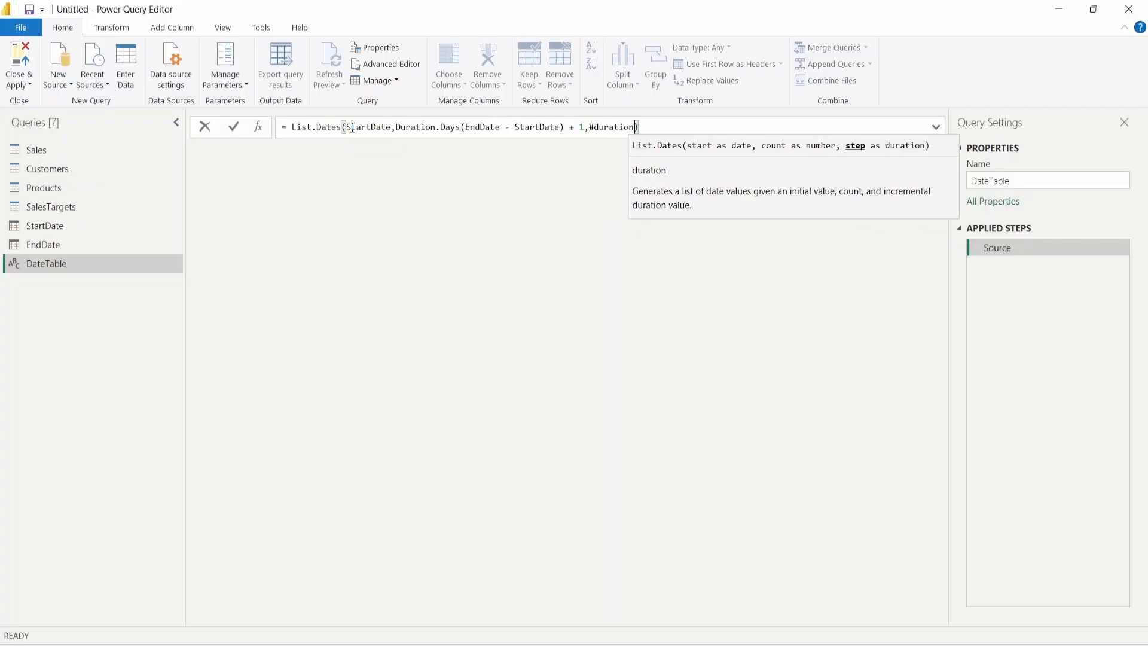
text(()
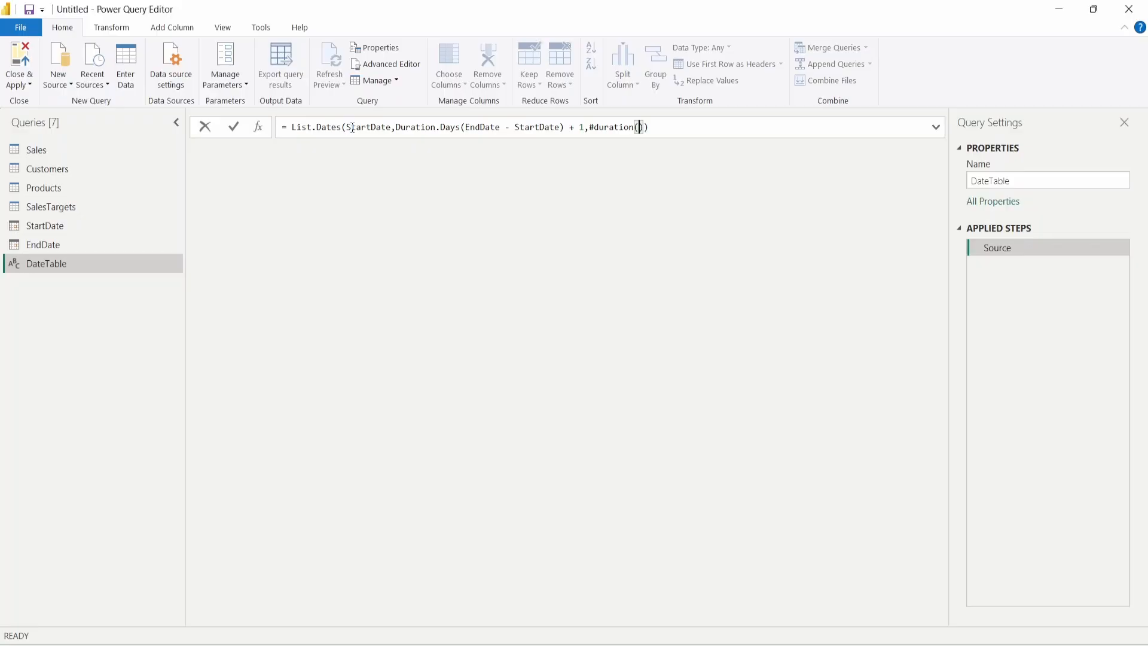
text(1,0,0,0)
key(Return)
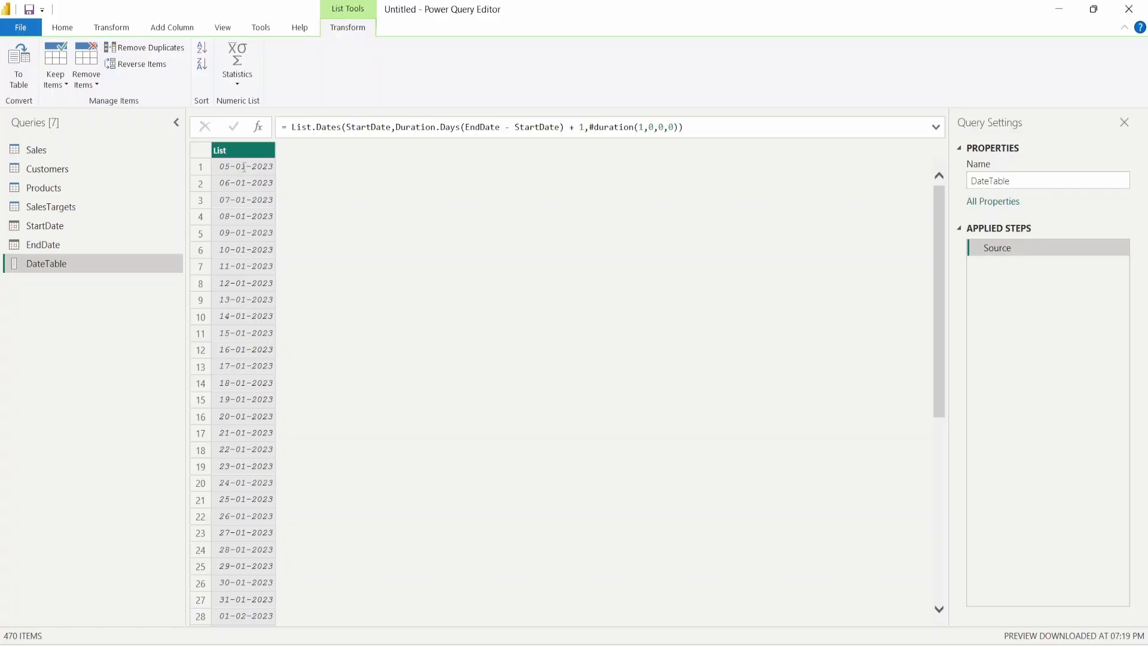
scroll(258, 171, down, 5)
scroll(265, 186, up, 5)
scroll(237, 227, down, 20)
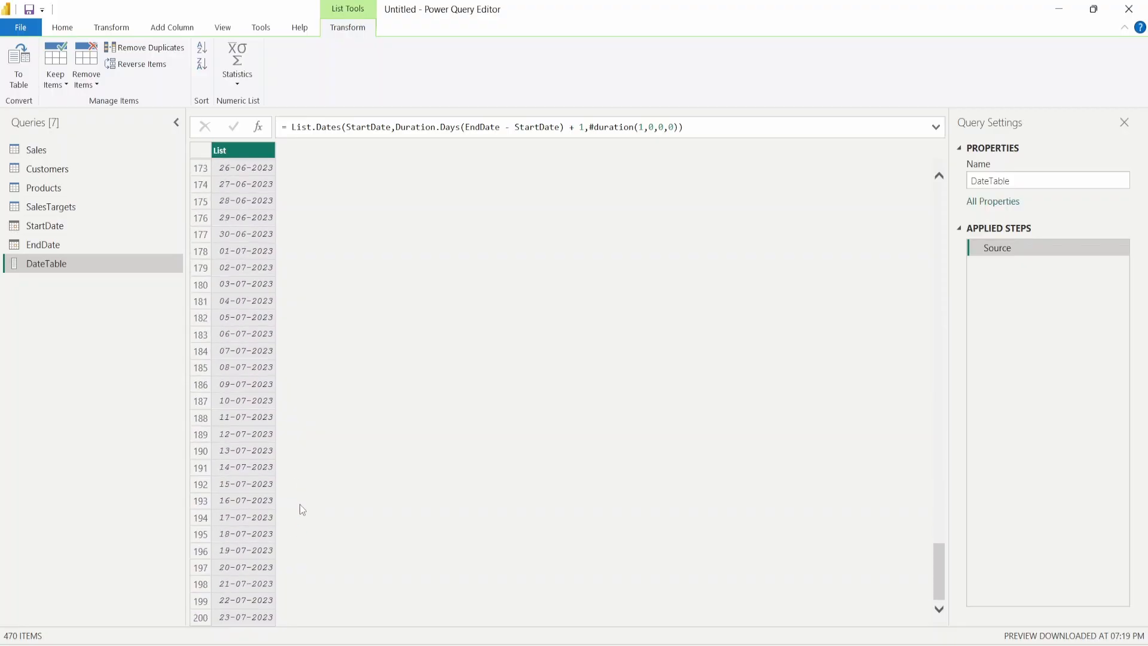
scroll(302, 509, down, 20)
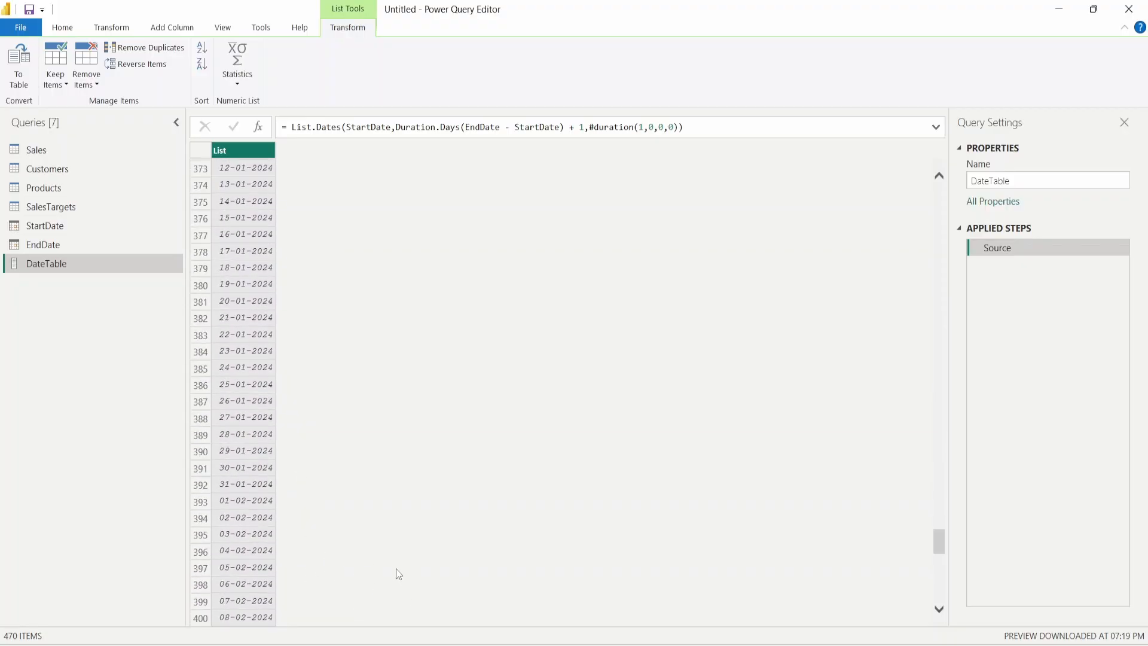
scroll(399, 574, down, 20)
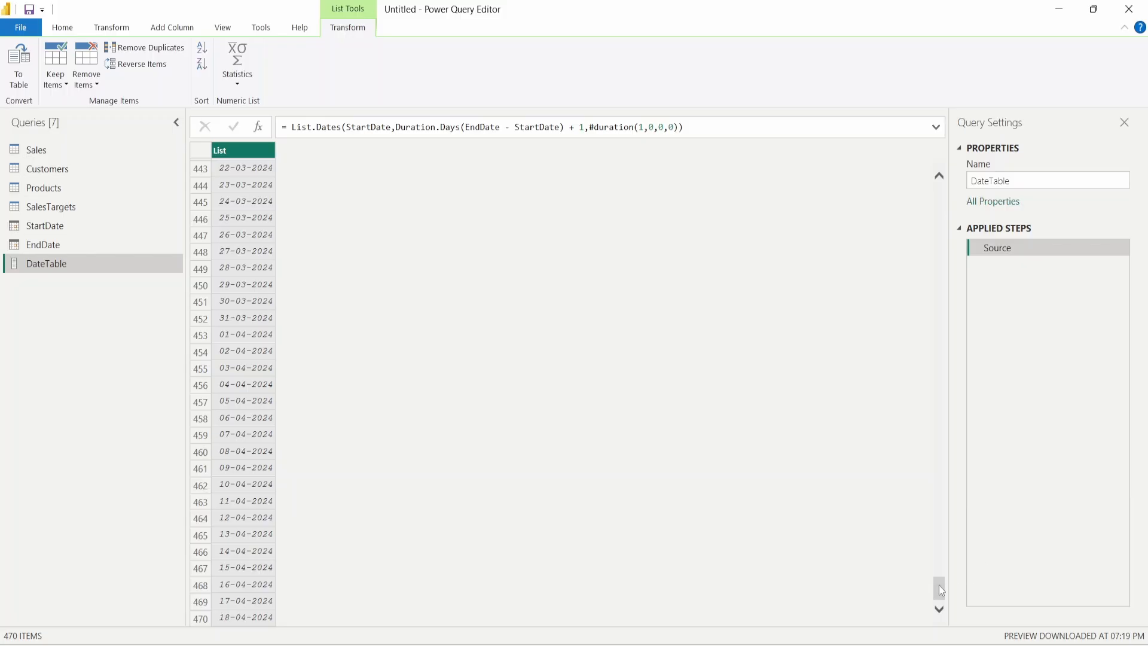
drag(941, 590, 919, 192)
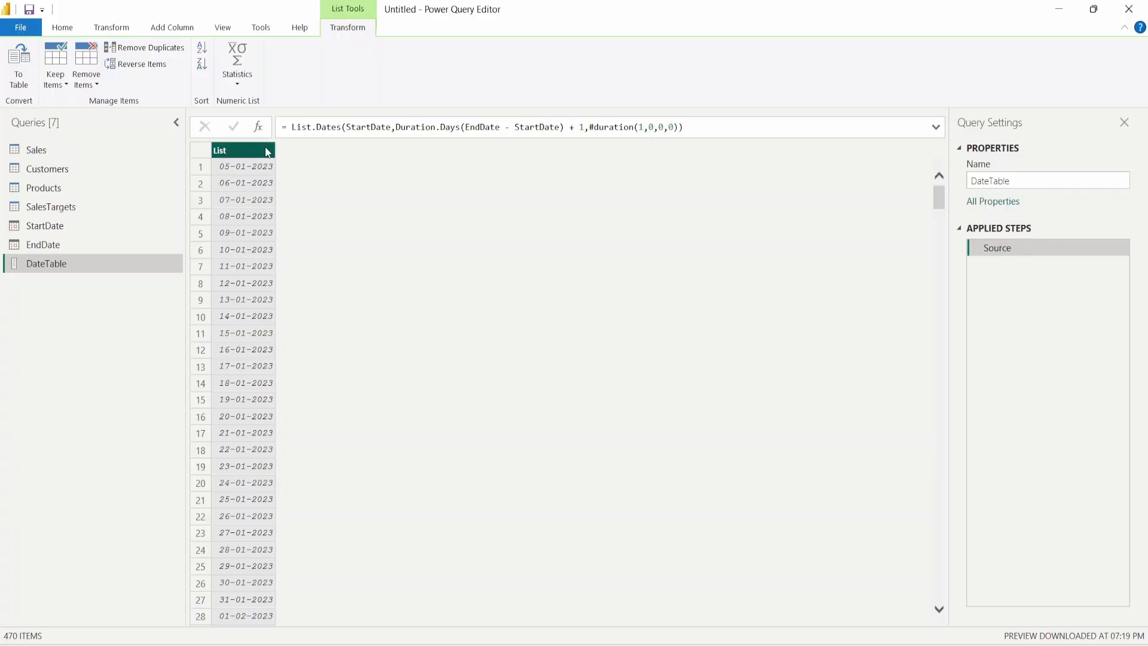
- Convert the date list to a table, set Column1's type to Date, and rename it Date
click(20, 71)
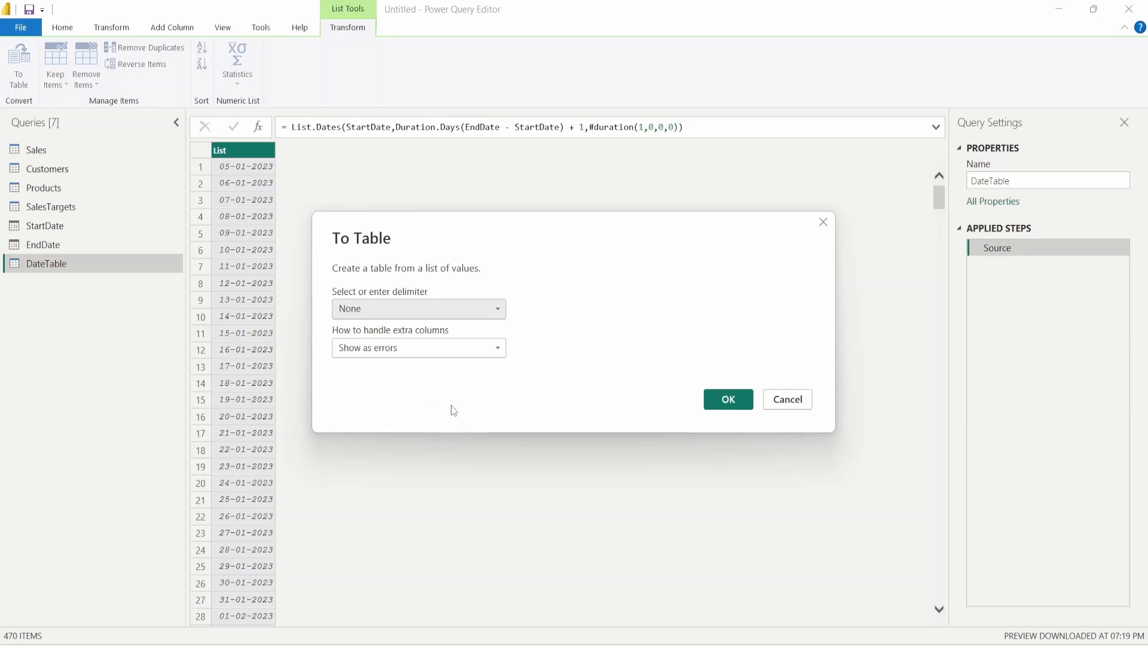
click(723, 401)
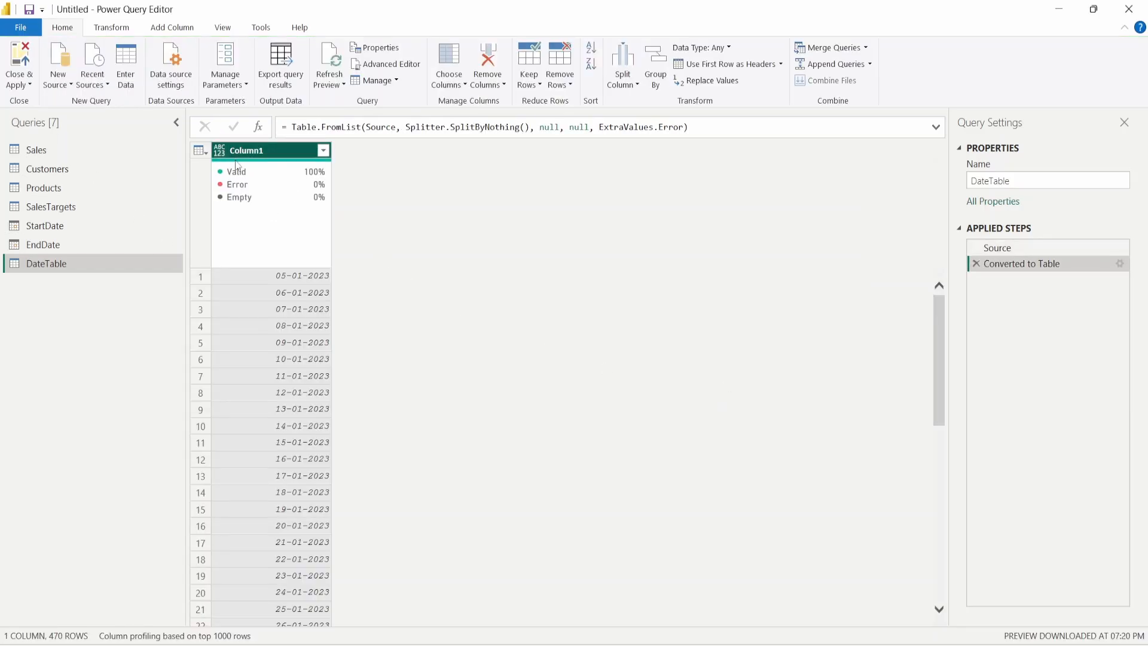
click(218, 153)
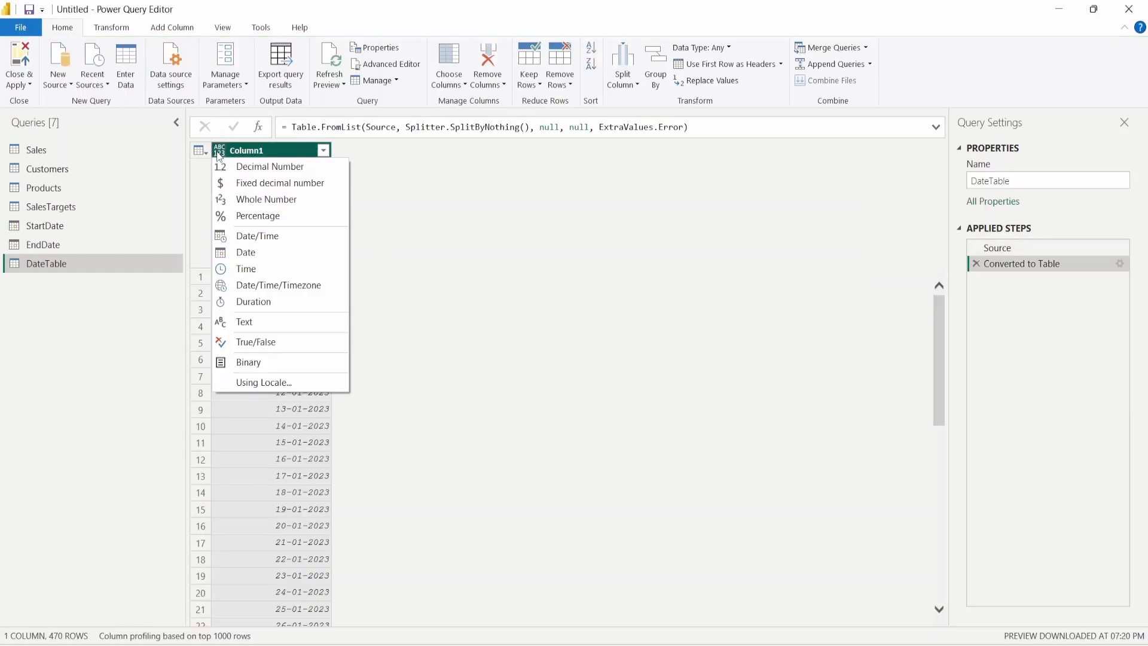
click(277, 253)
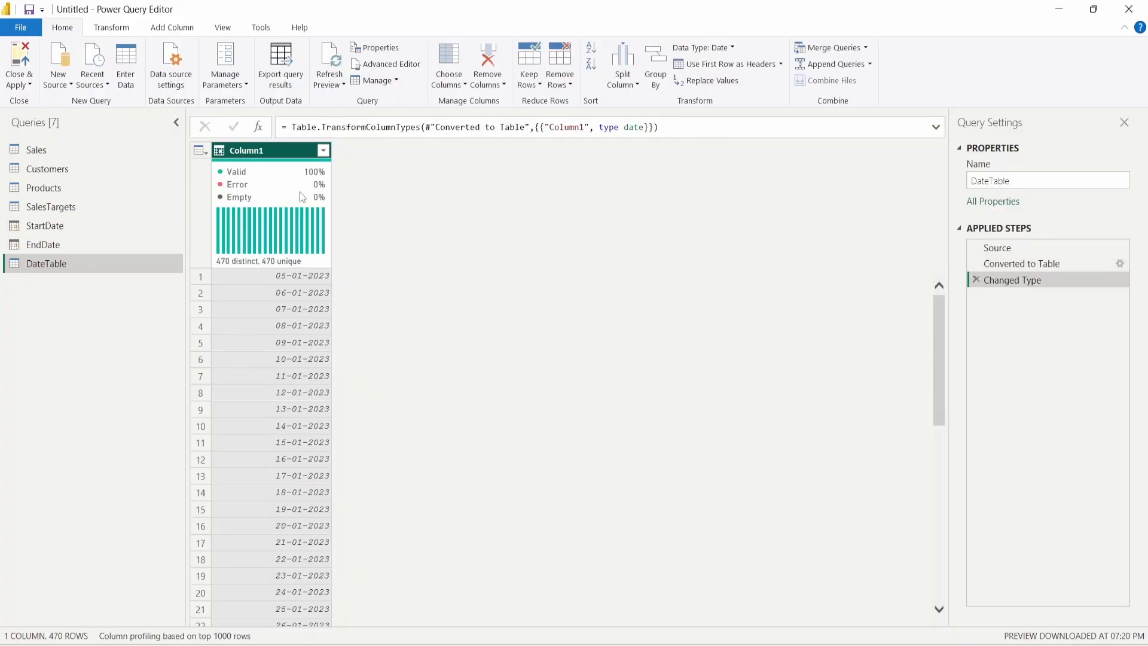
double_click(263, 148)
text(Date)
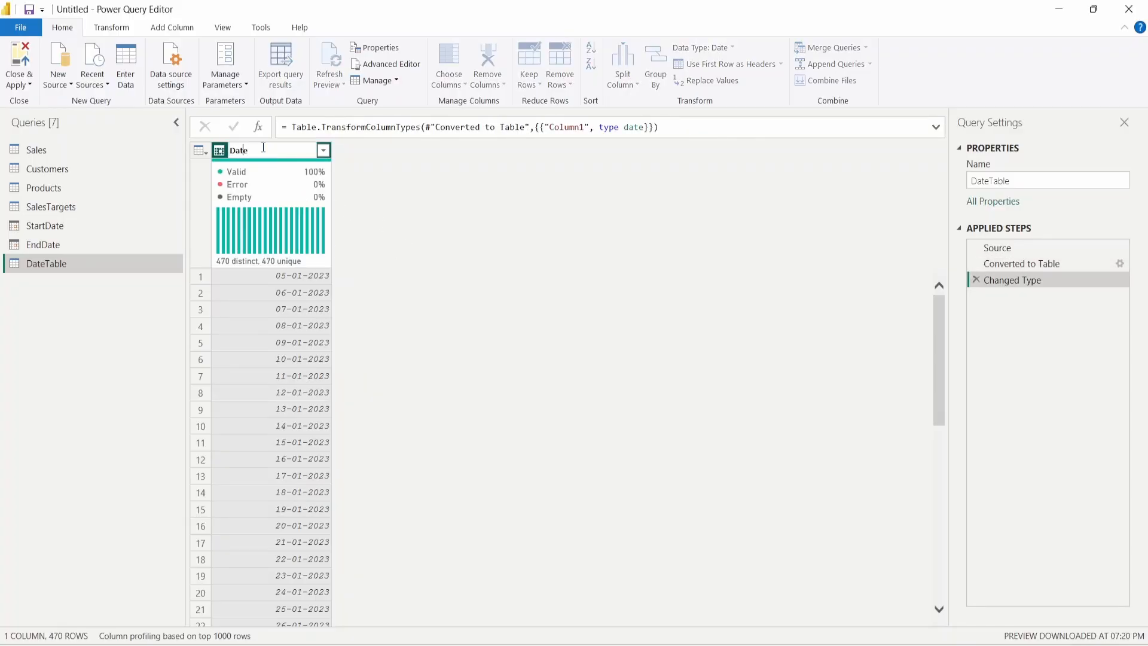
key(Return)
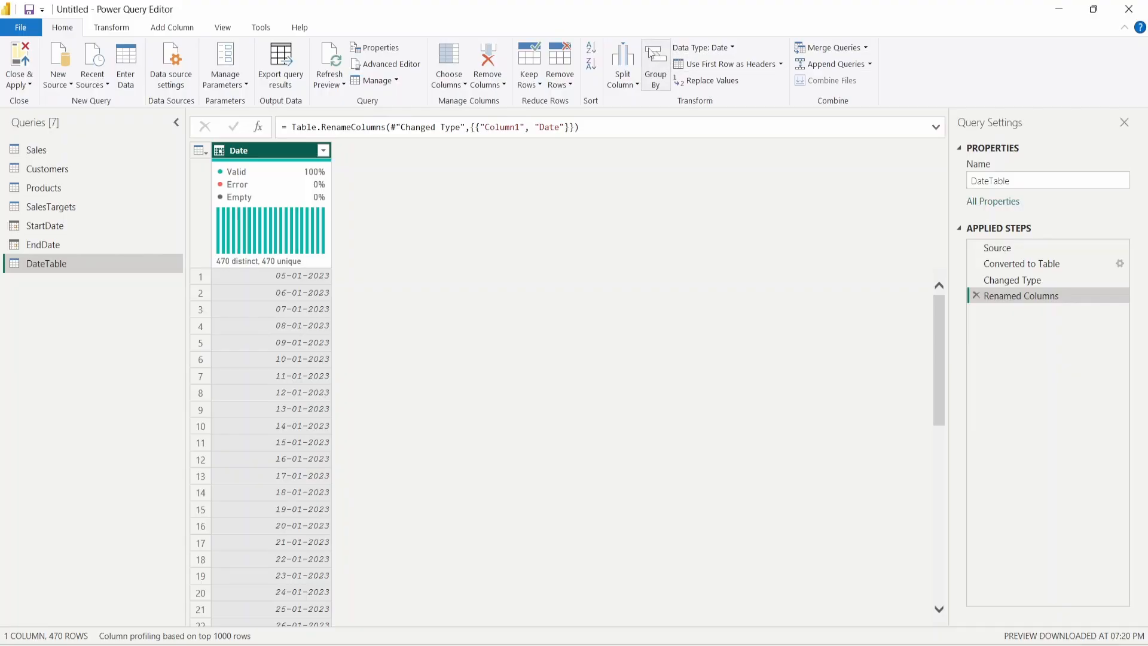
- Look over the Date column's menu and the Transform and Home tabs, ending on Add Column
right_click(279, 155)
click(267, 158)
click(105, 28)
click(59, 27)
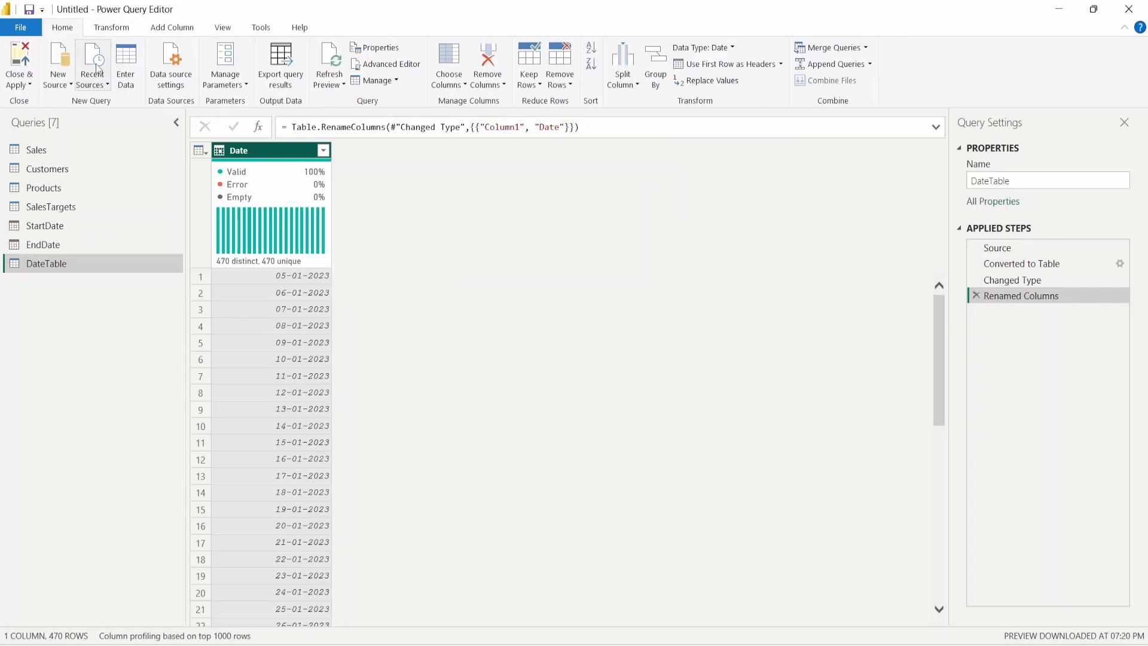
click(170, 28)
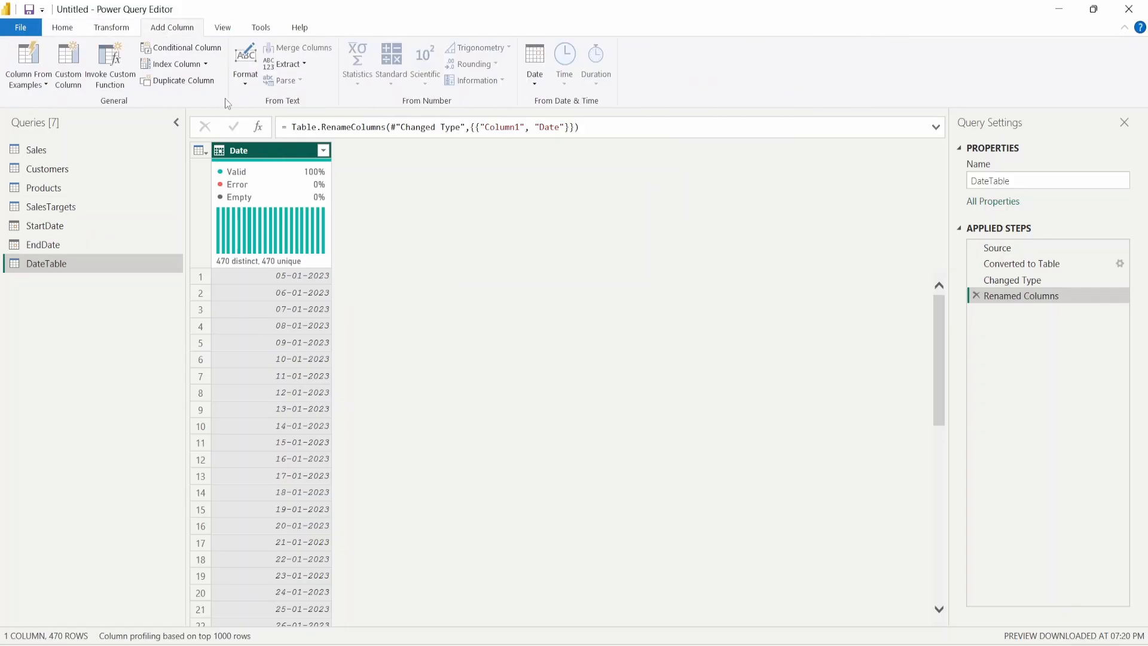
- Create a custom column named Year with the formula Date.year([Date])
click(74, 79)
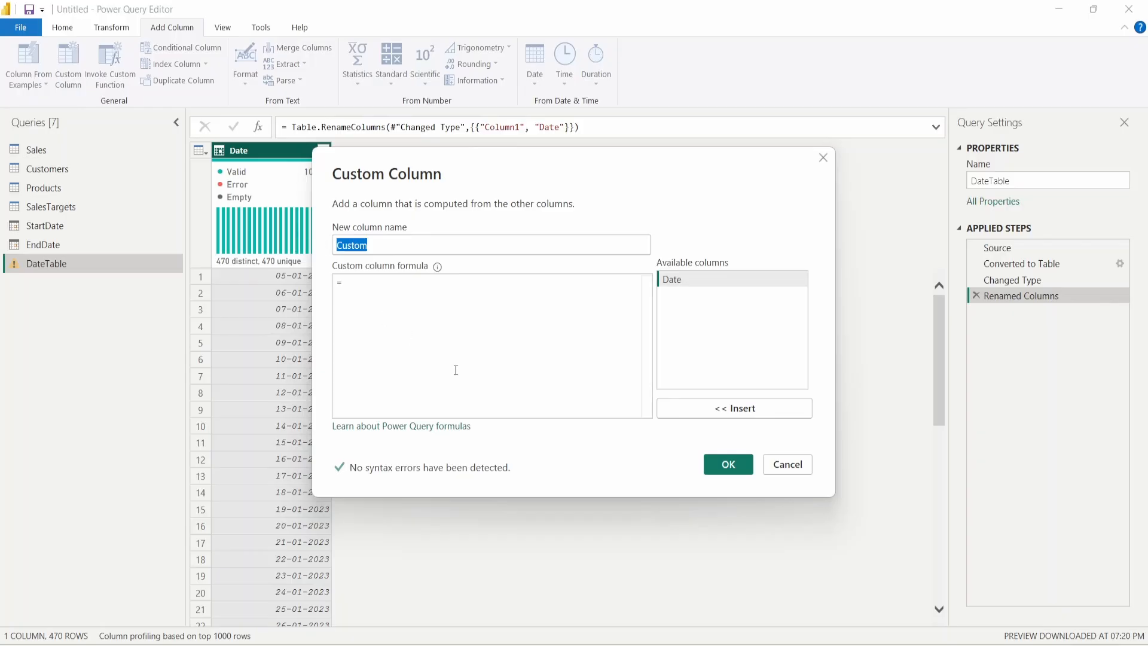
text(year)
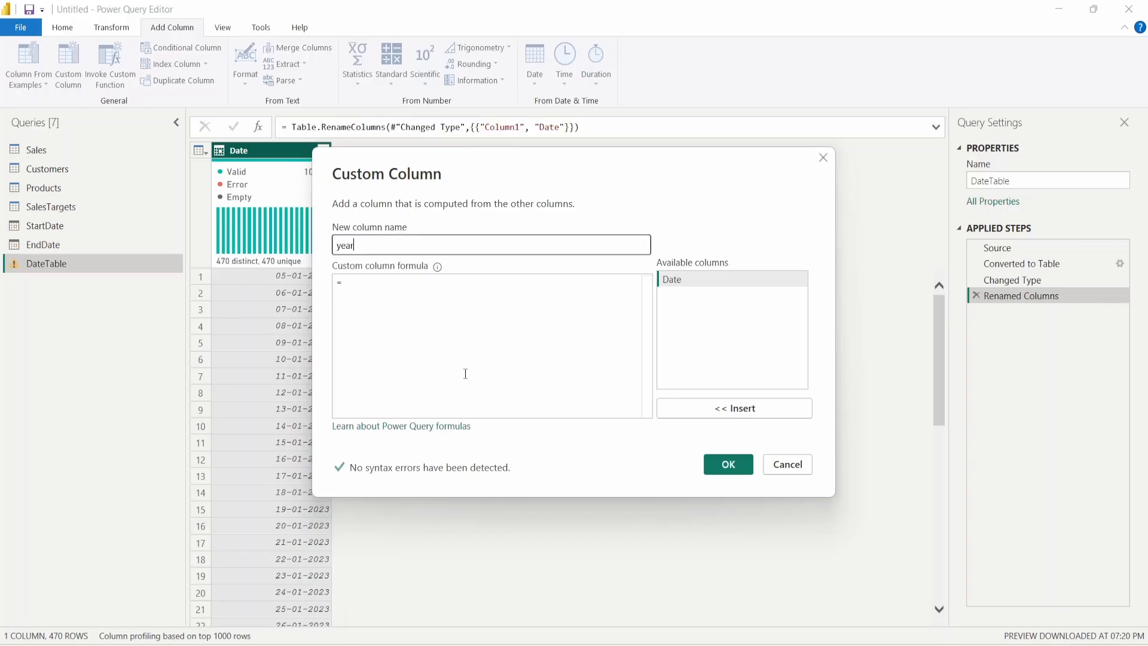
key(ctrl+a)
key(BackSpace)
text(Yea)
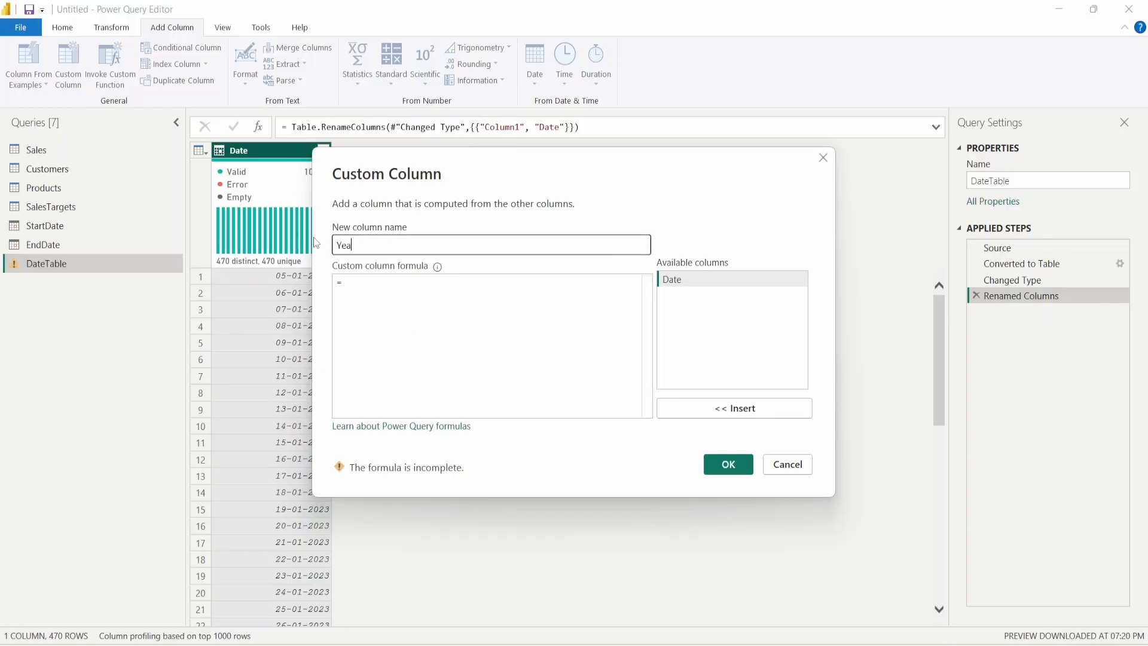
click(411, 267)
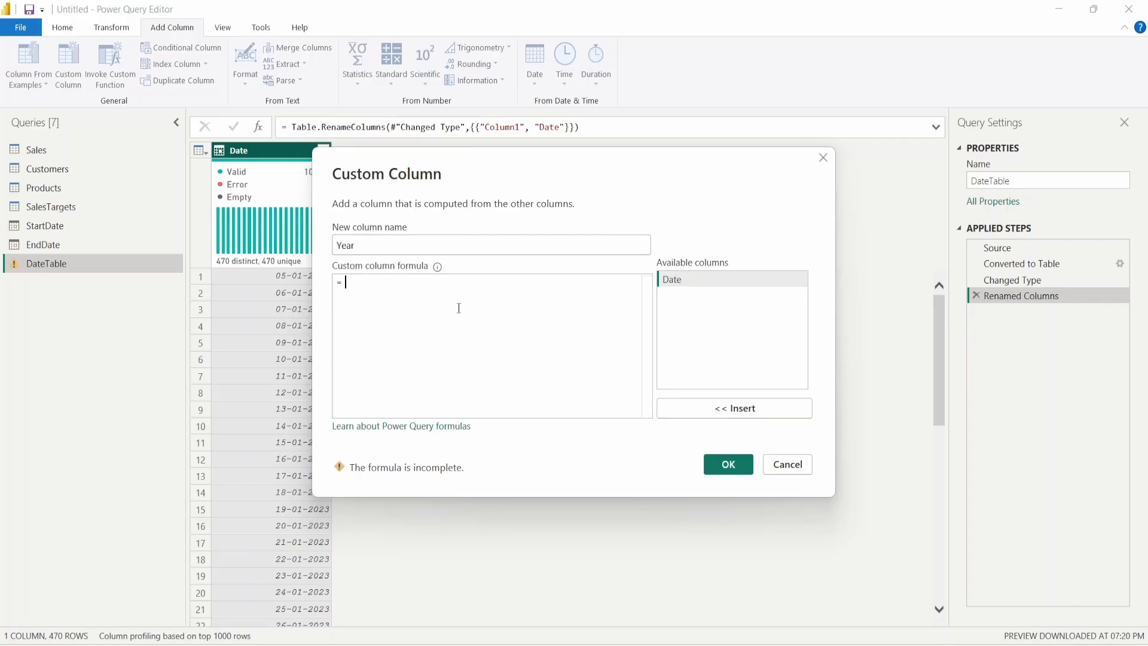
text(D)
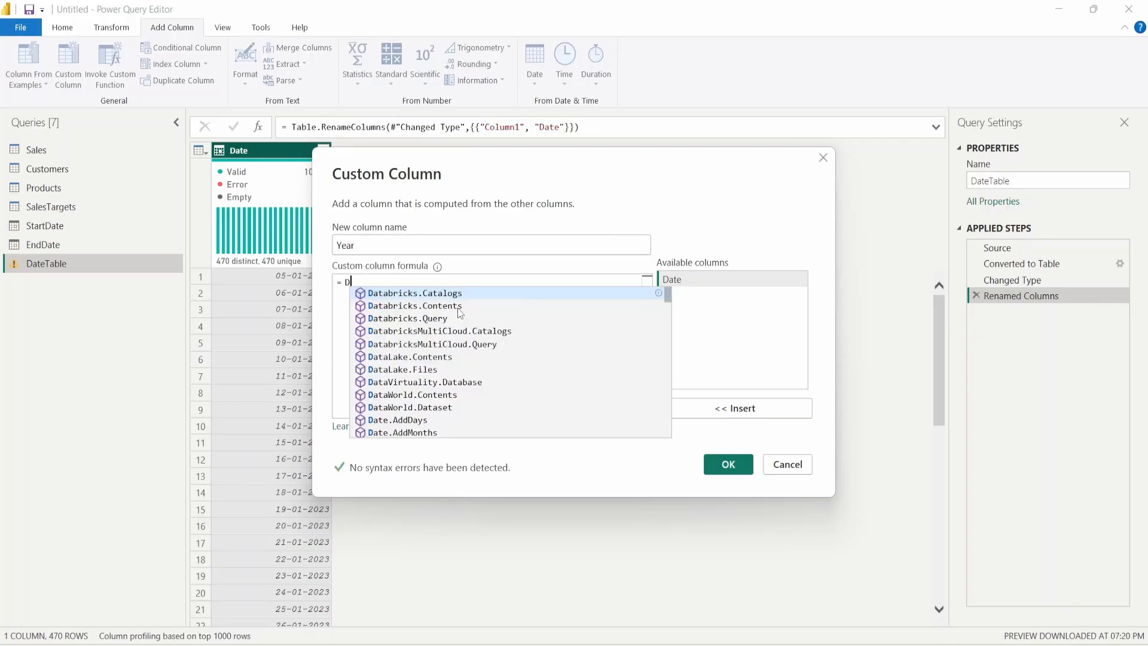
text(ate.year()
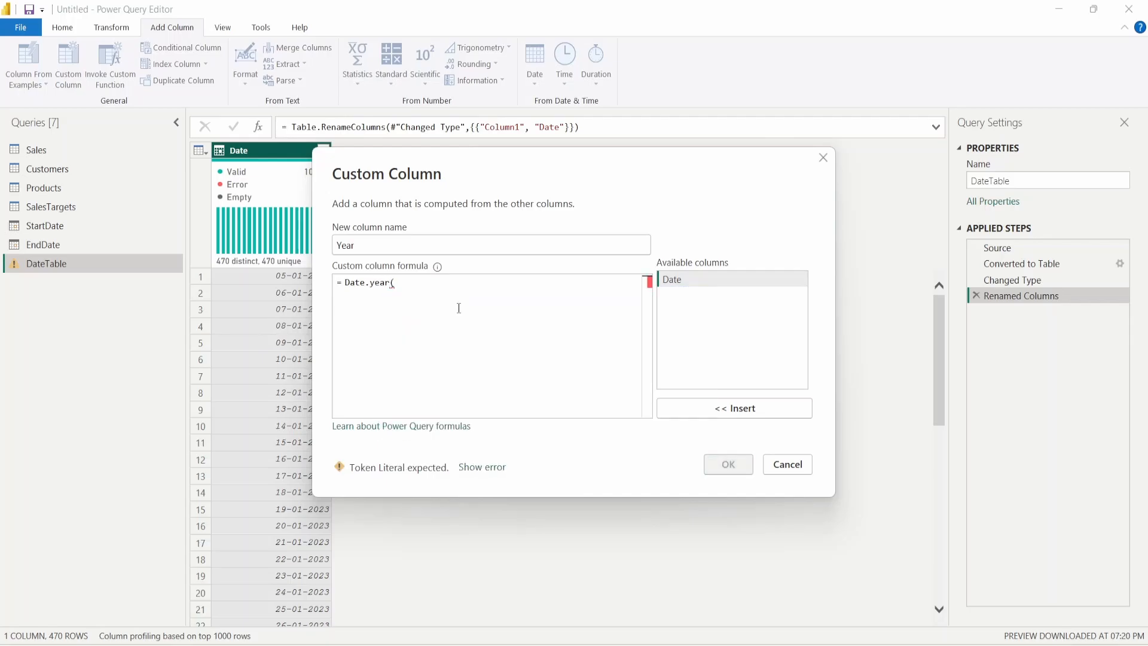
double_click(679, 281)
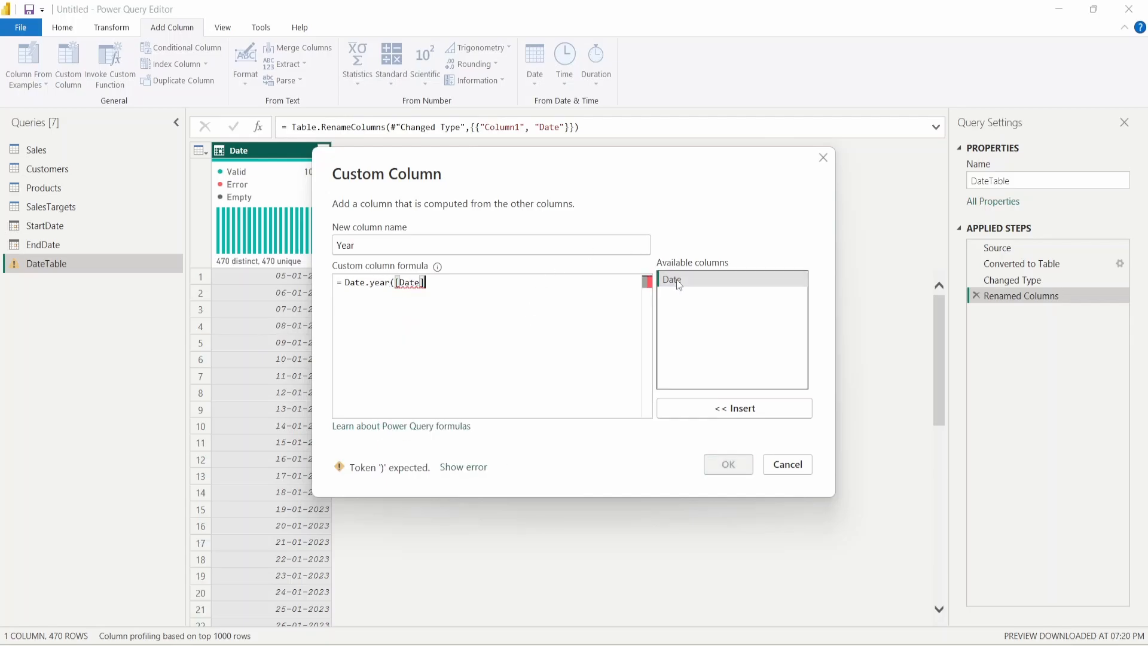
text())
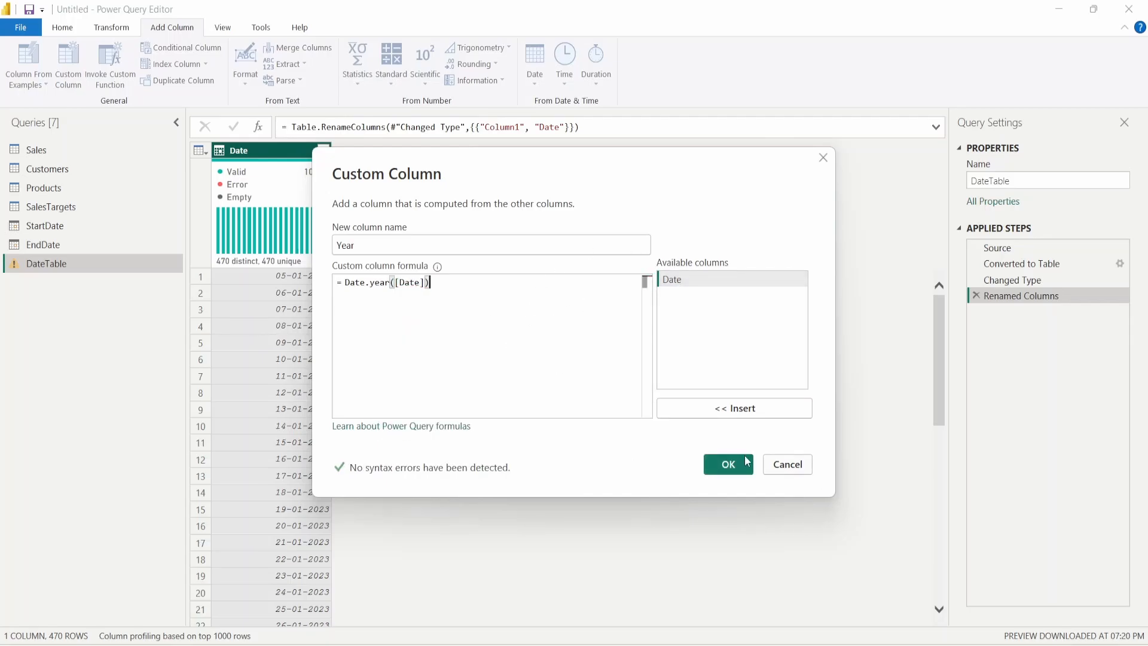
click(727, 464)
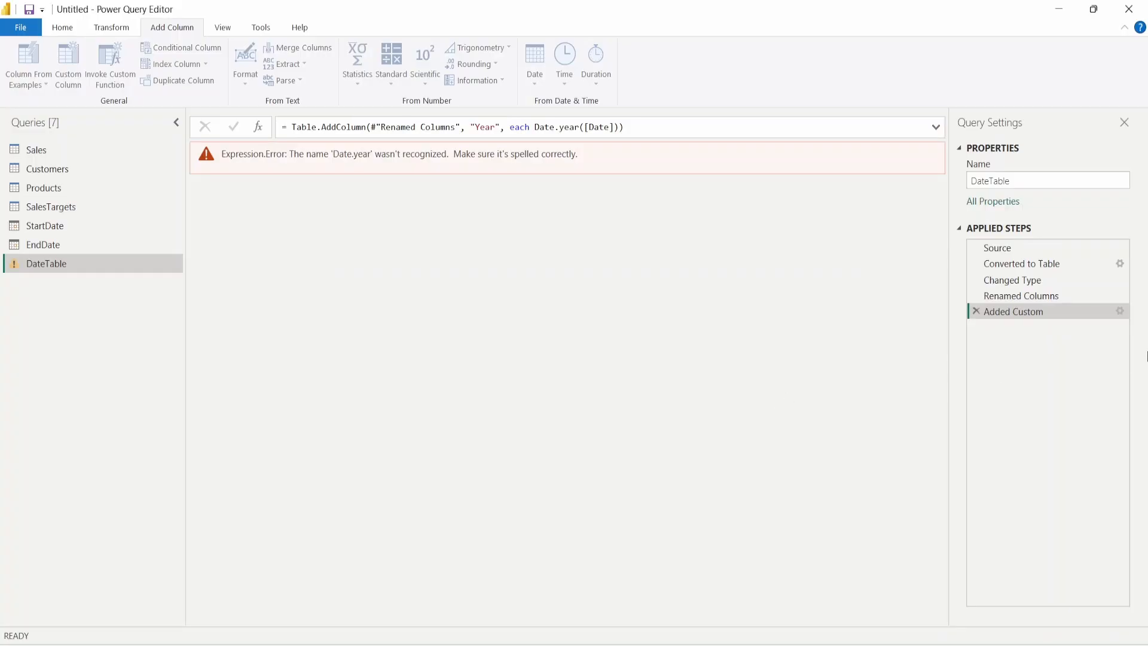
- Correct the formula to Date.Year([Date]) and set Year's type to Whole Number
click(1119, 311)
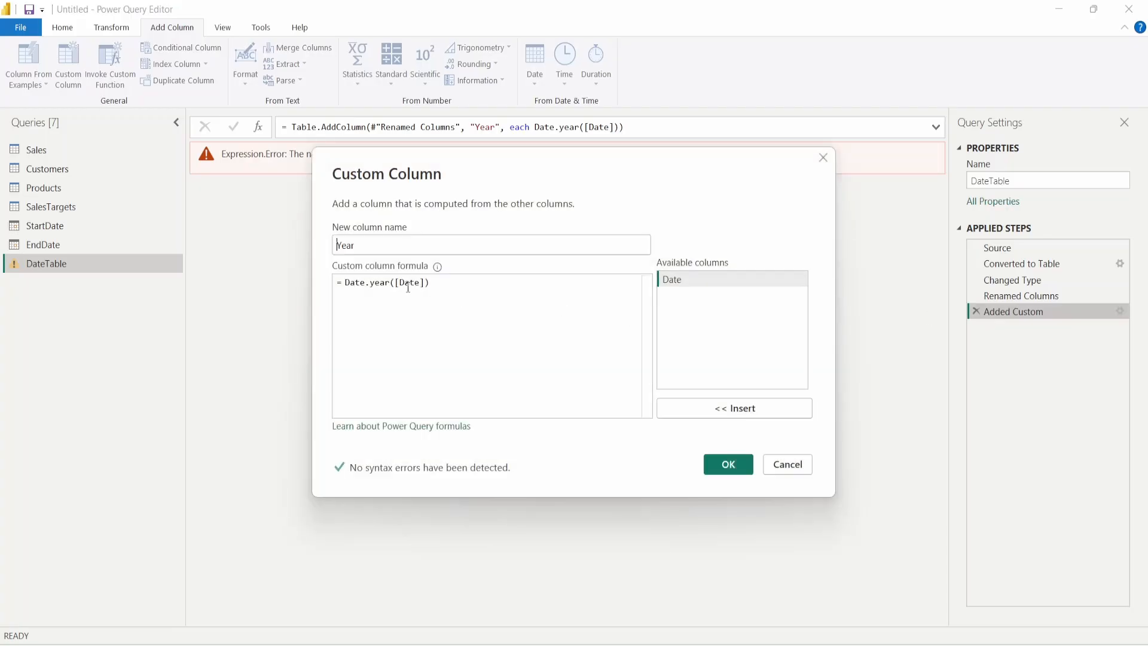
click(367, 281)
drag(516, 162, 504, 242)
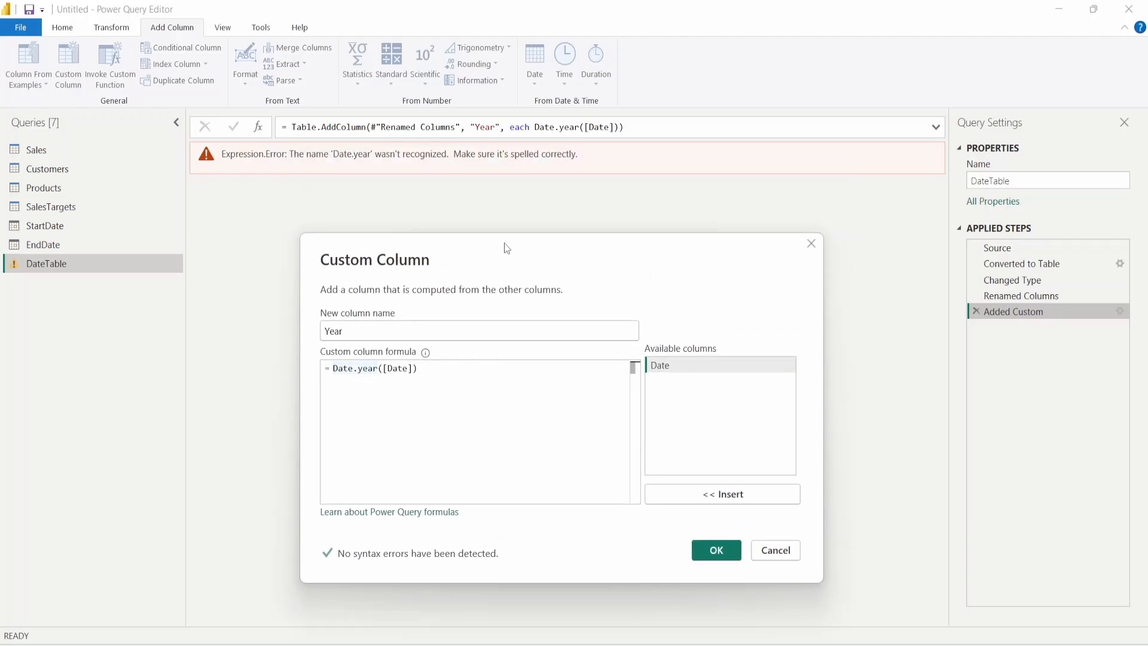
click(367, 373)
click(362, 369)
key(BackSpace)
text(Y)
click(713, 555)
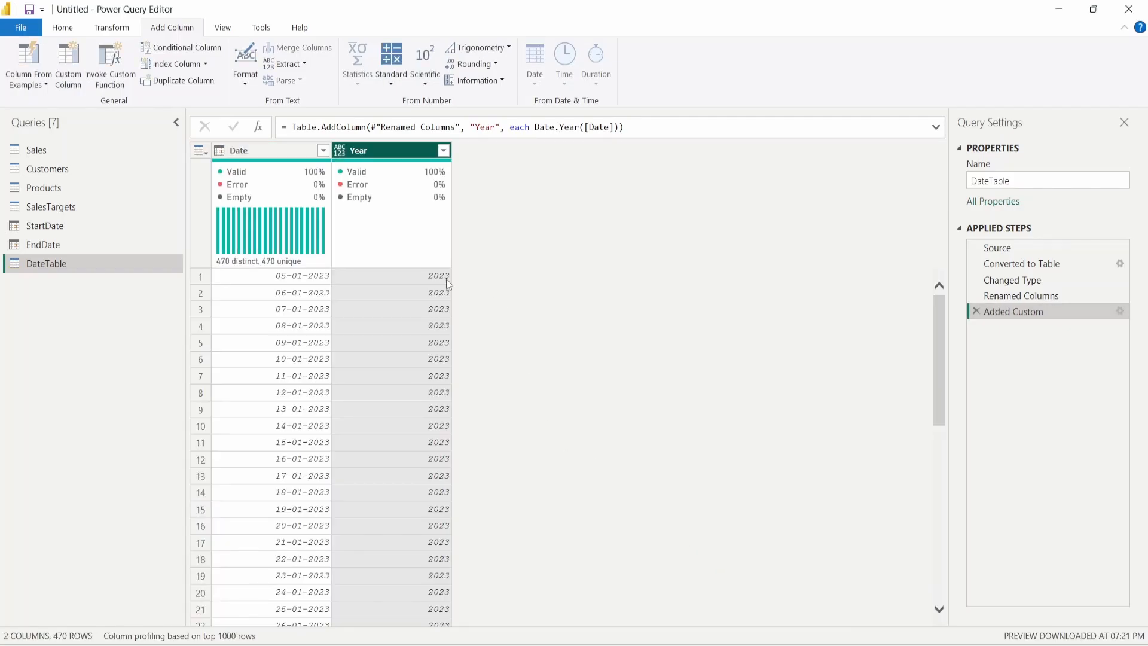
click(339, 150)
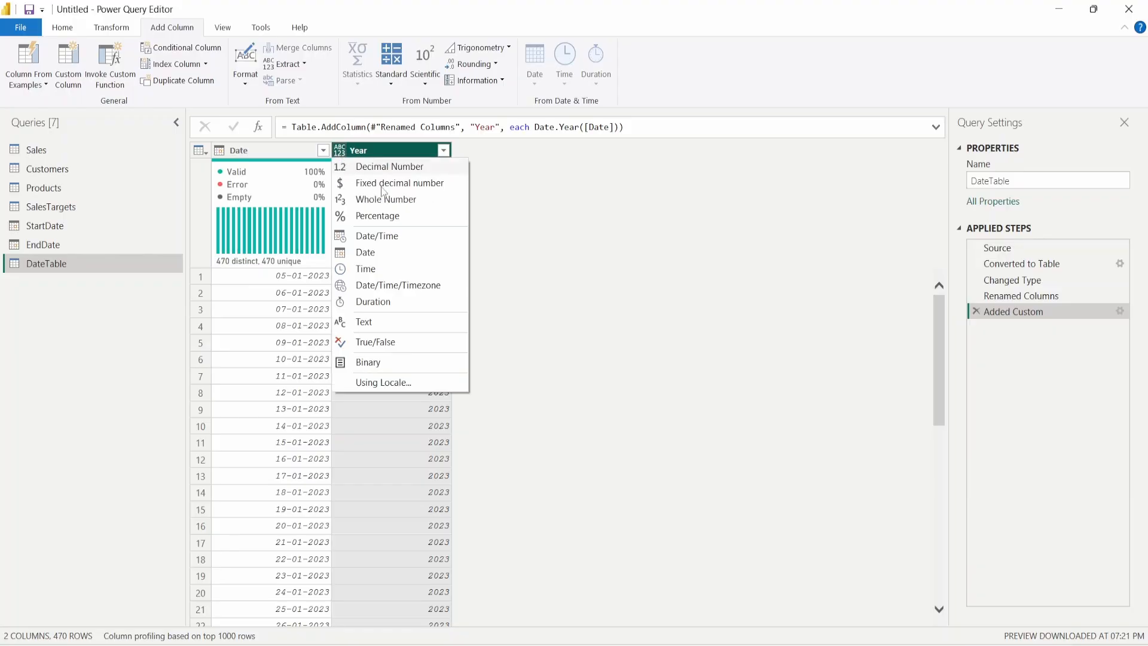
click(427, 202)
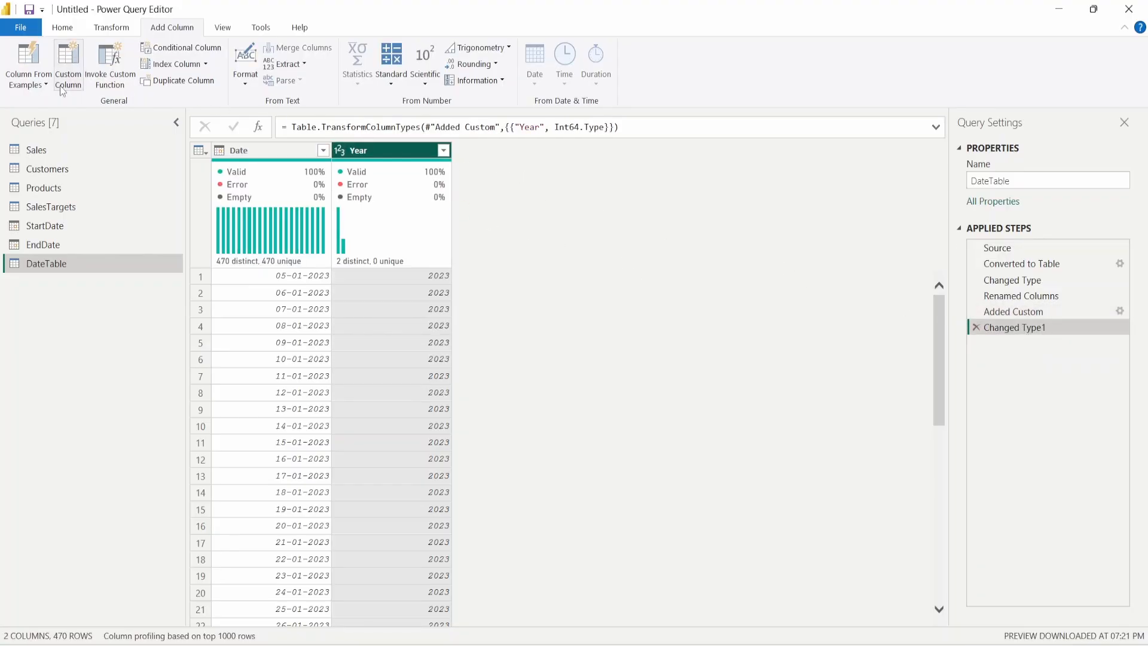
- Create a custom column named Month with the formula Month([Date])
click(69, 69)
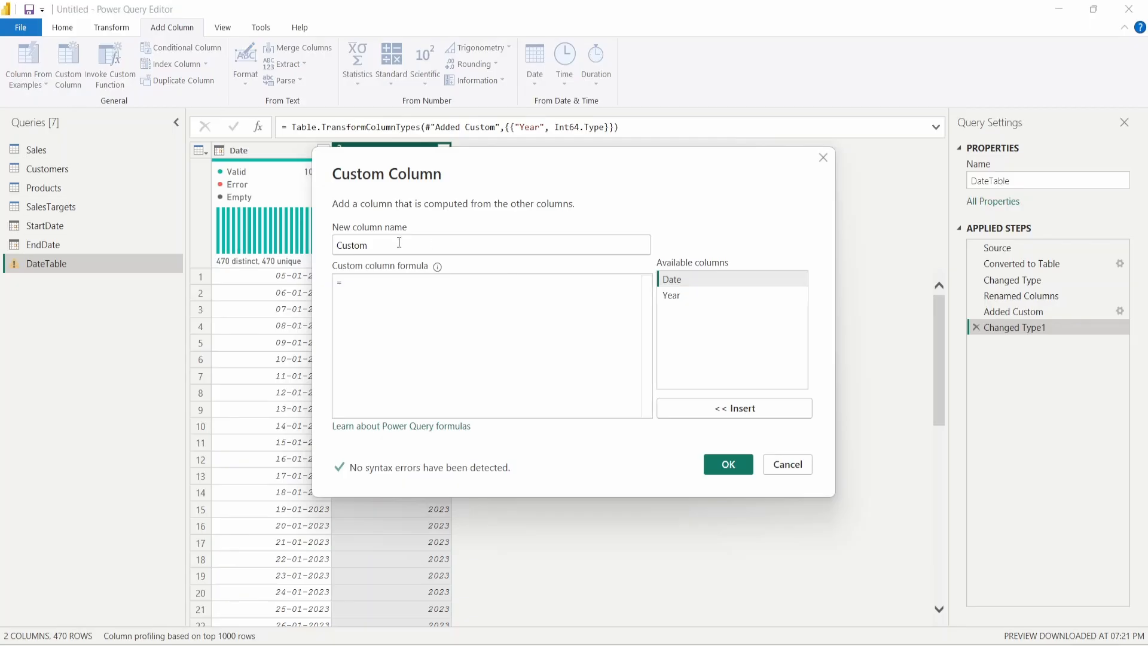
text(Month)
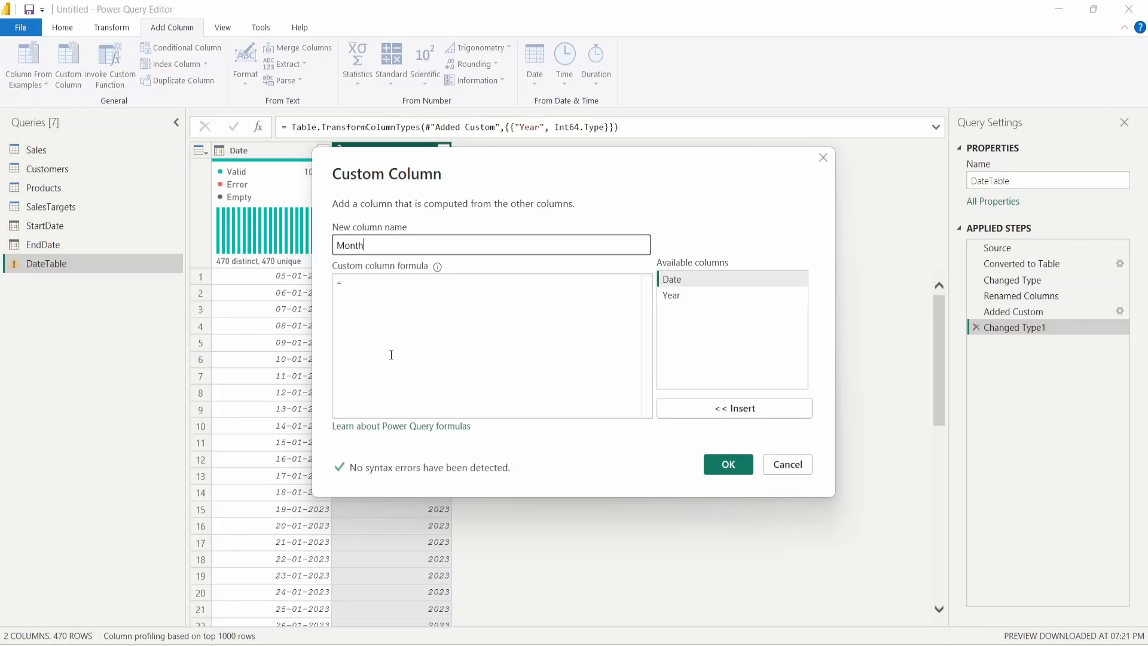
click(413, 278)
text(M)
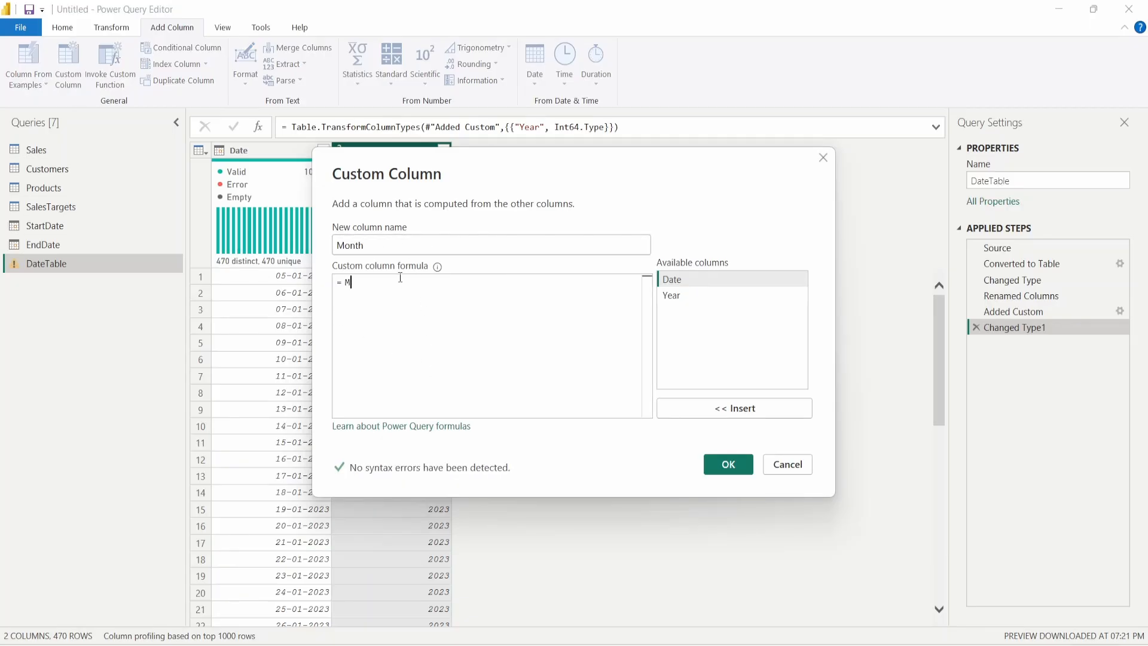
text(onth()
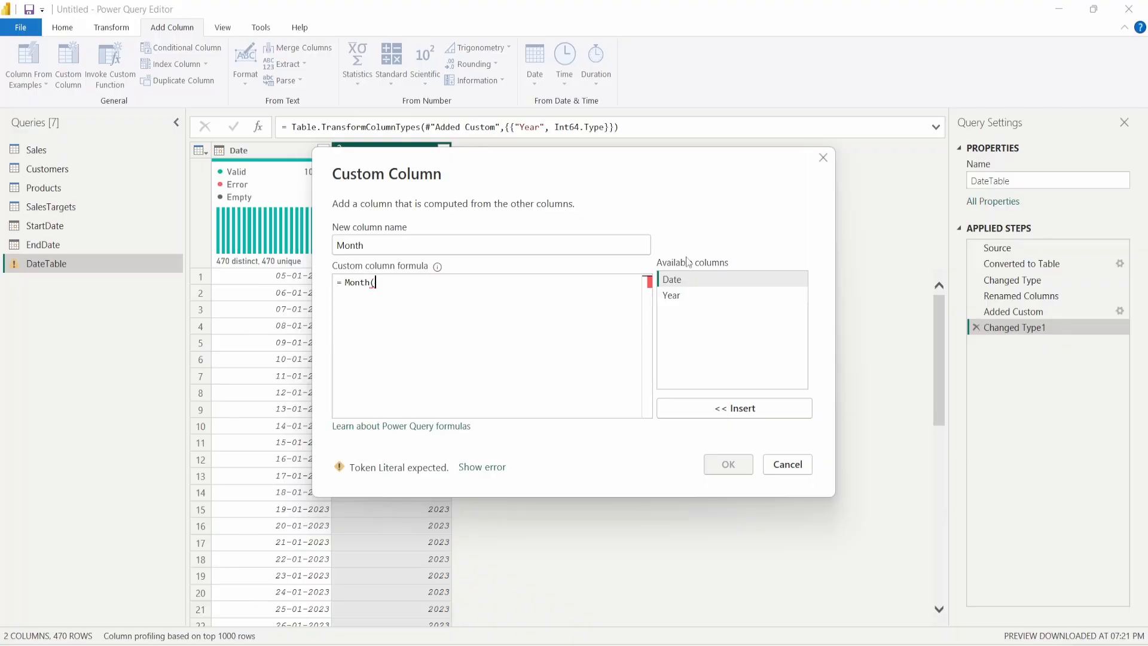
double_click(690, 279)
text())
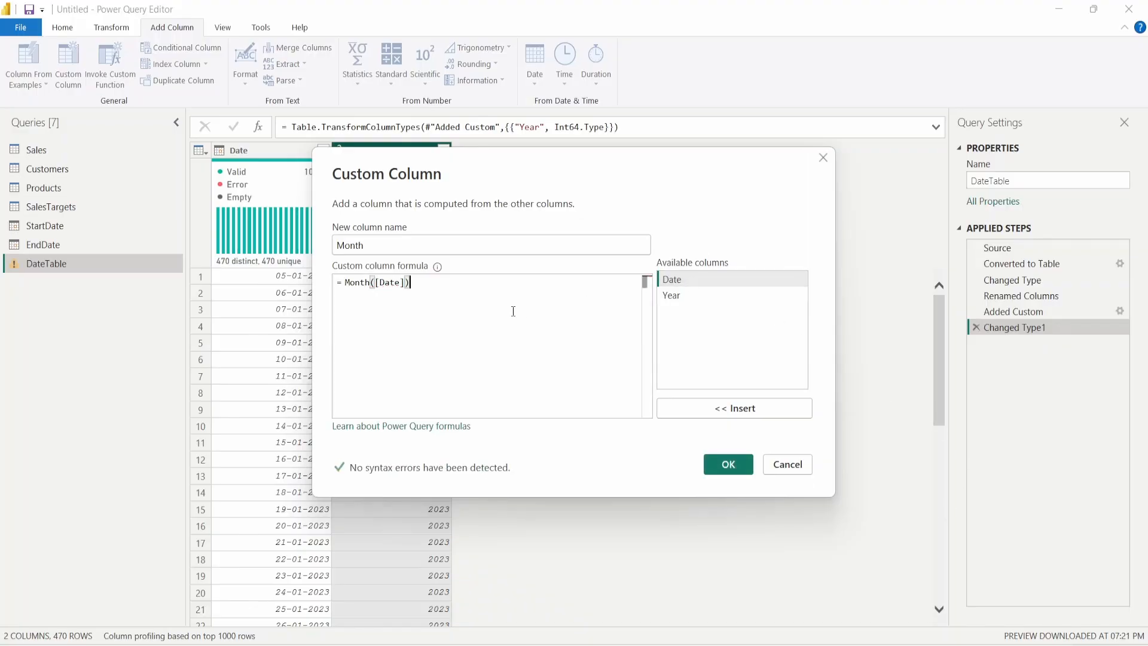
key(Return)
key(BackSpace)
key(BackSpace)
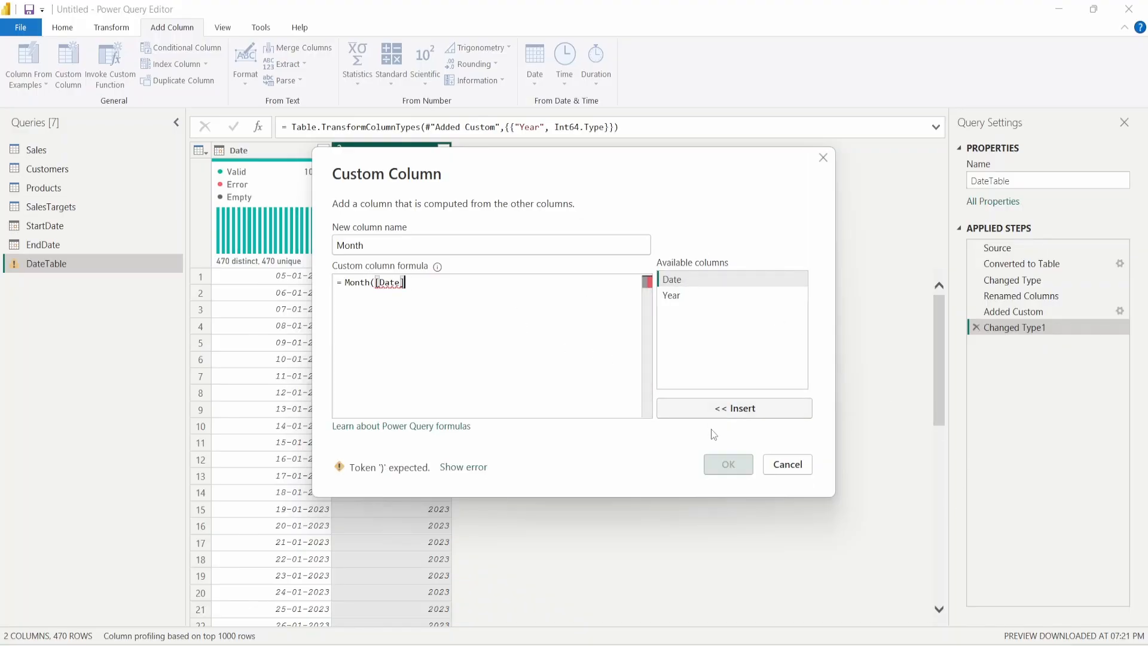
text())
click(728, 464)
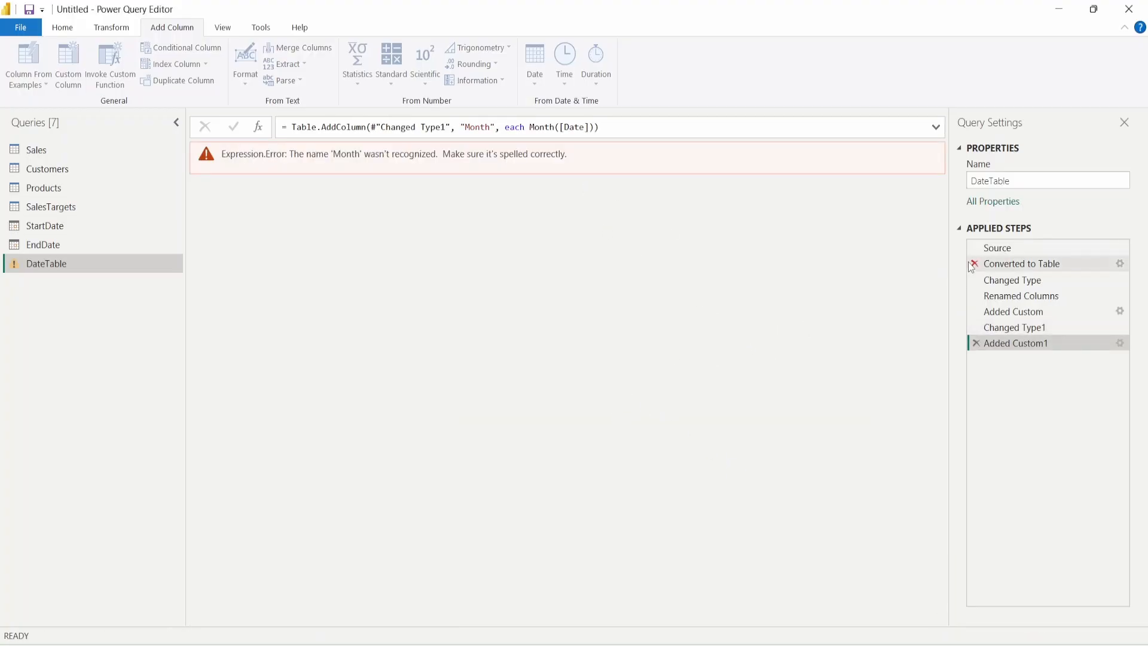
- Fix the formula to Date.Month([Date]) and make Month Whole Number, replacing the current type
click(1120, 343)
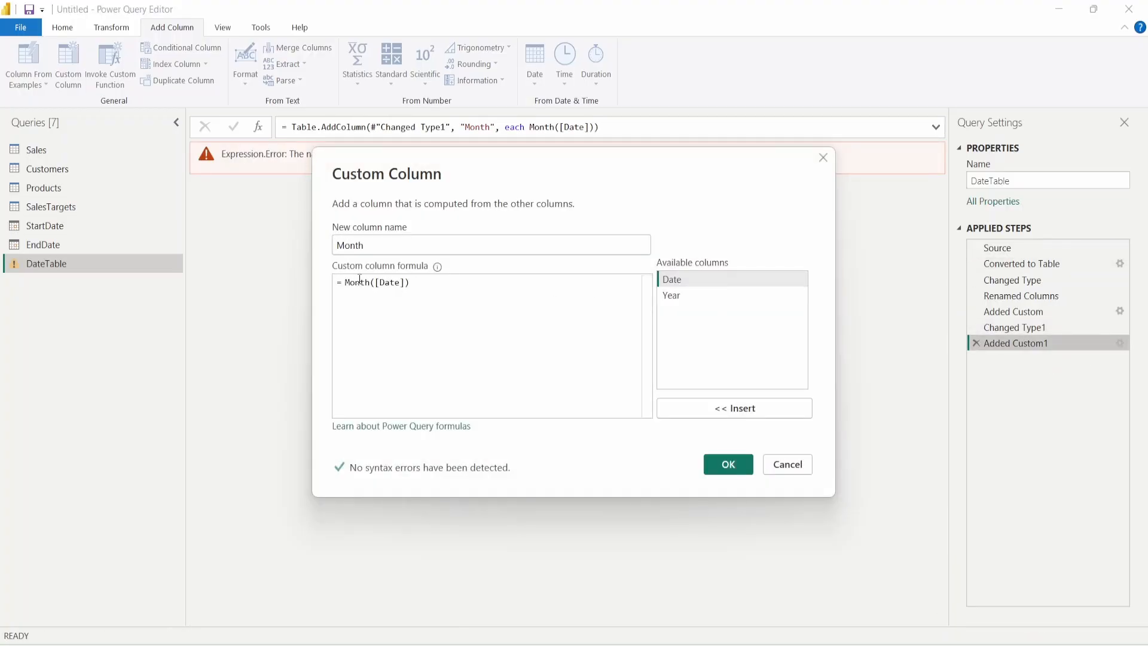
key(Home)
text(Date.)
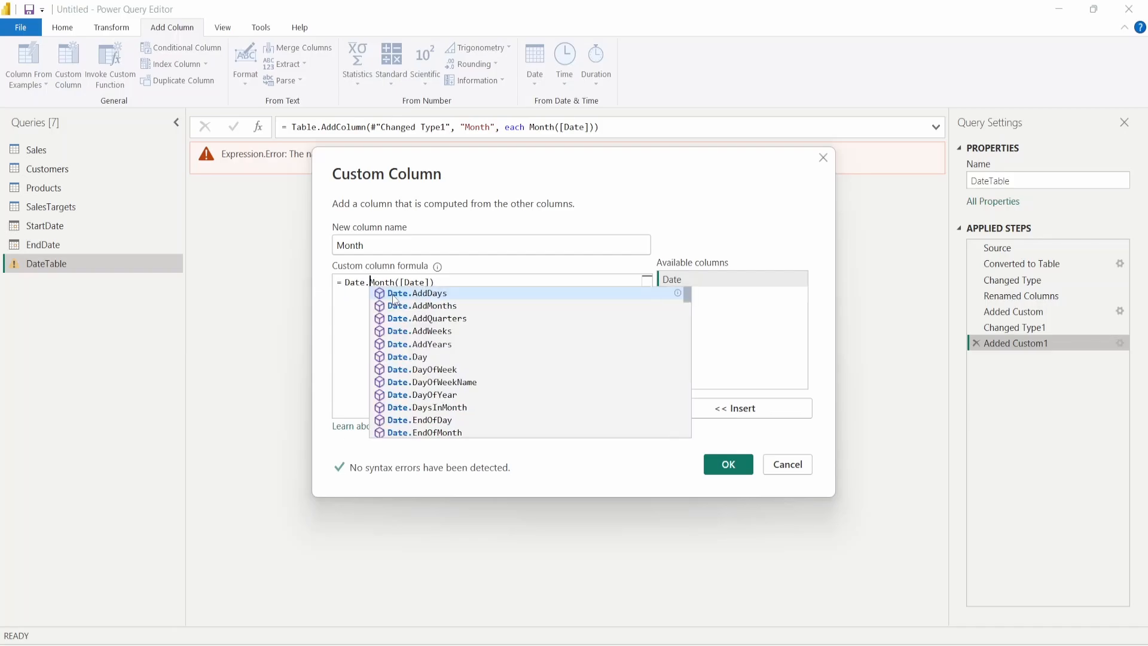
click(728, 465)
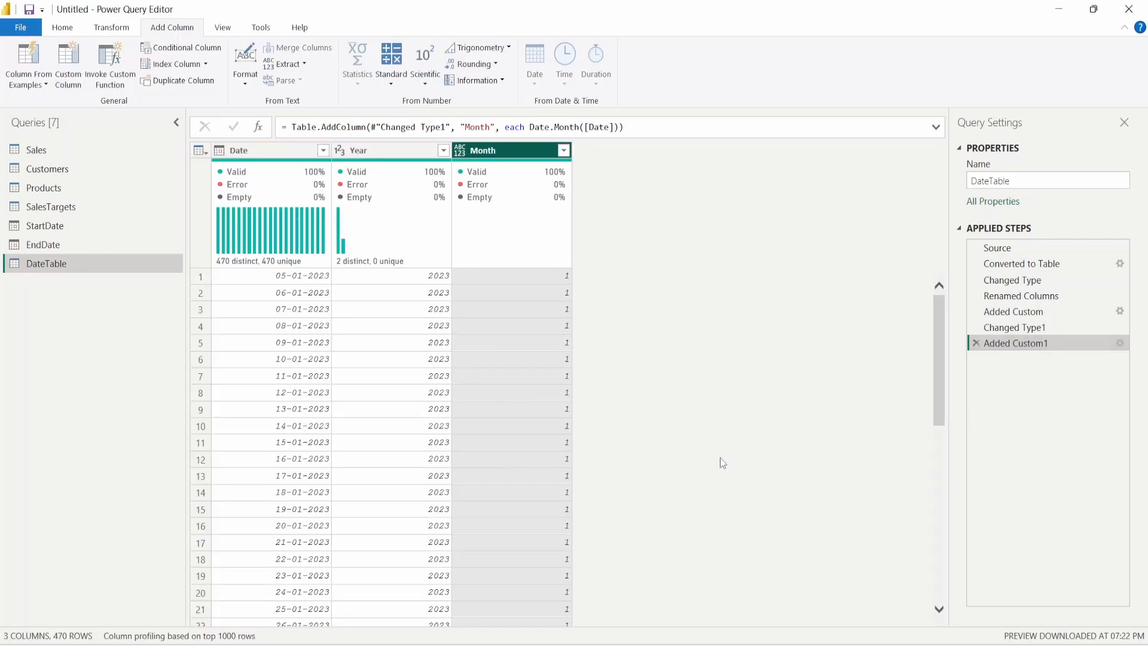
click(459, 150)
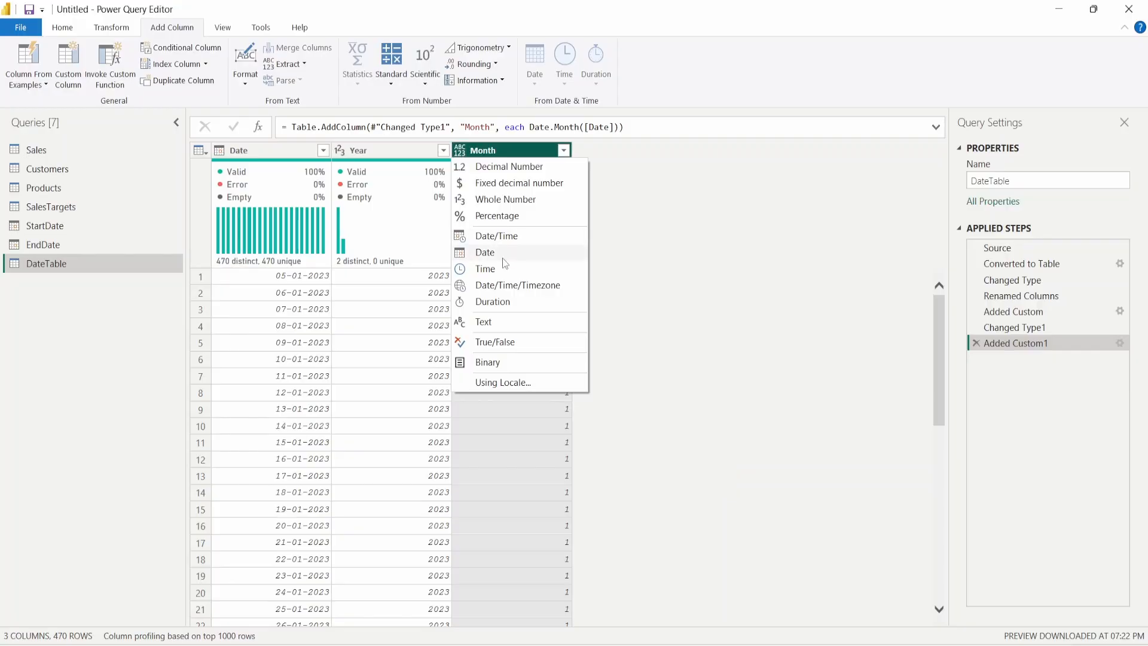
click(501, 252)
click(462, 150)
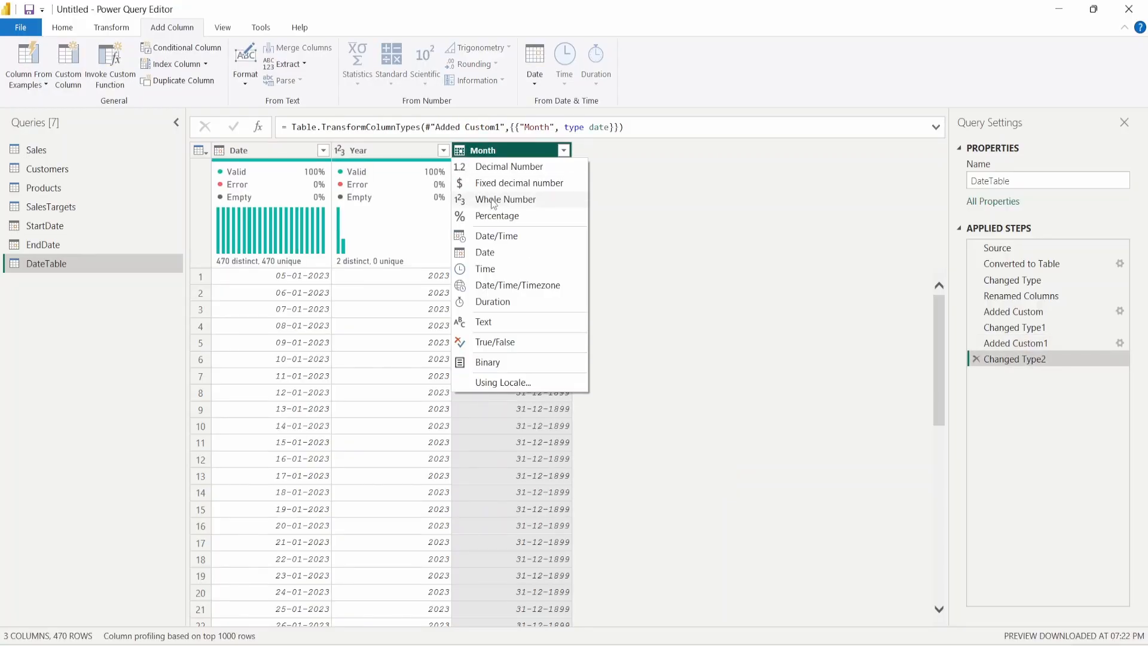
click(518, 199)
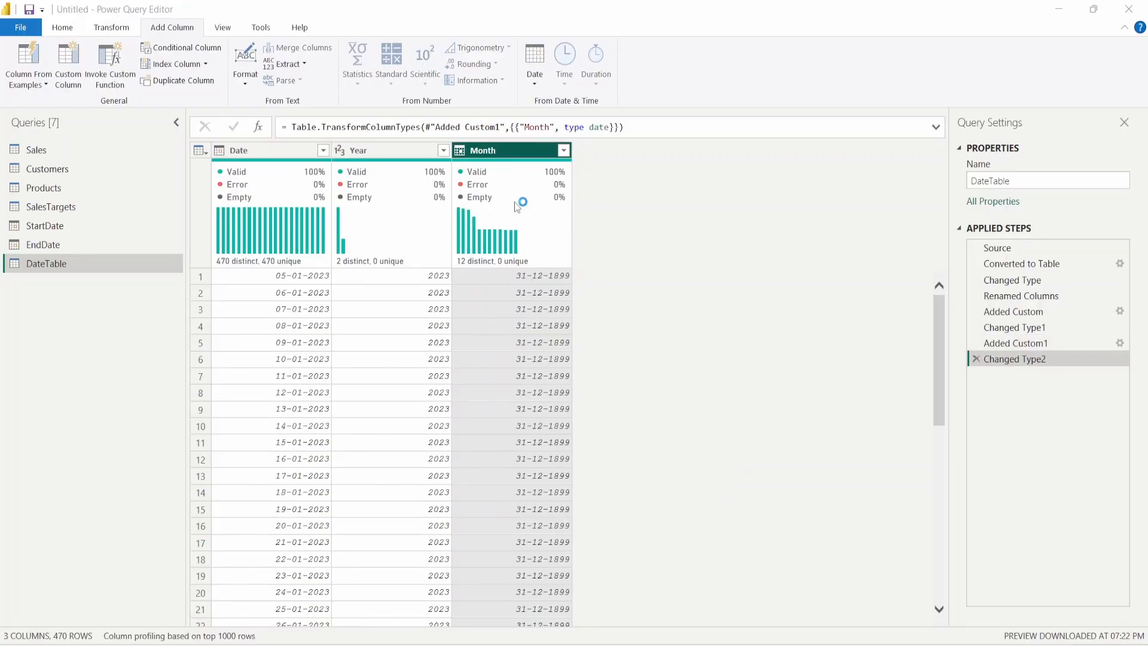
click(584, 366)
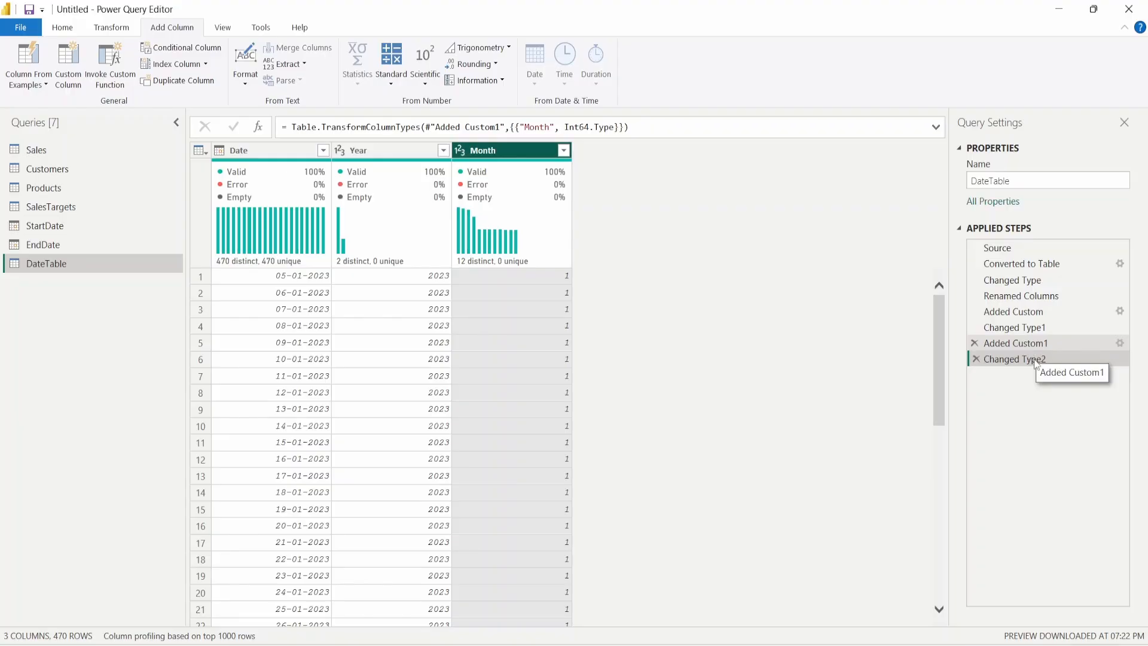
- Start a new custom column named MonthName
click(67, 63)
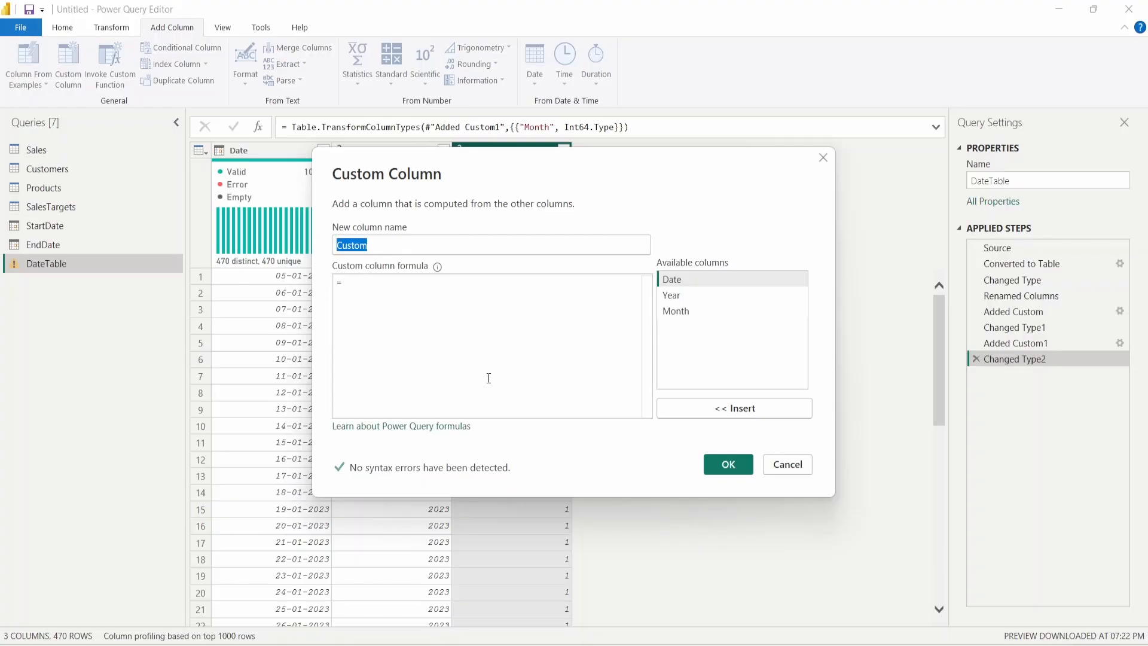
text(D)
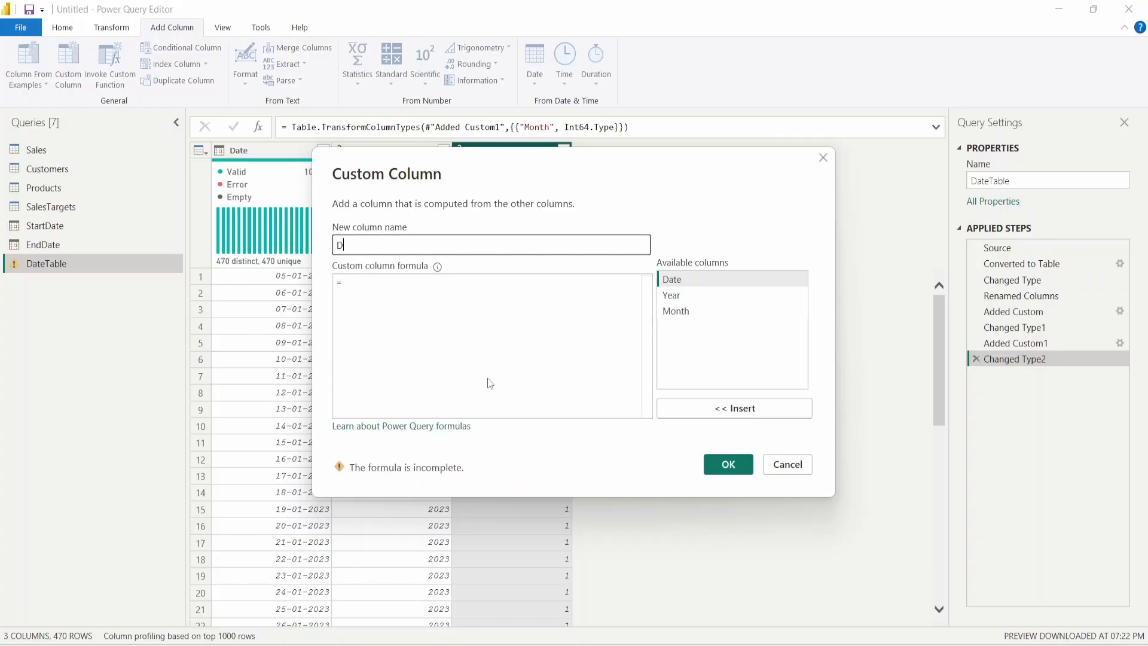
key(BackSpace)
text(Monthnam)
key(BackSpace)
key(BackSpace)
key(BackSpace)
text(Na)
- Give MonthName the formula Date.MonthName([Date]) and create the column
click(458, 316)
text(Date)
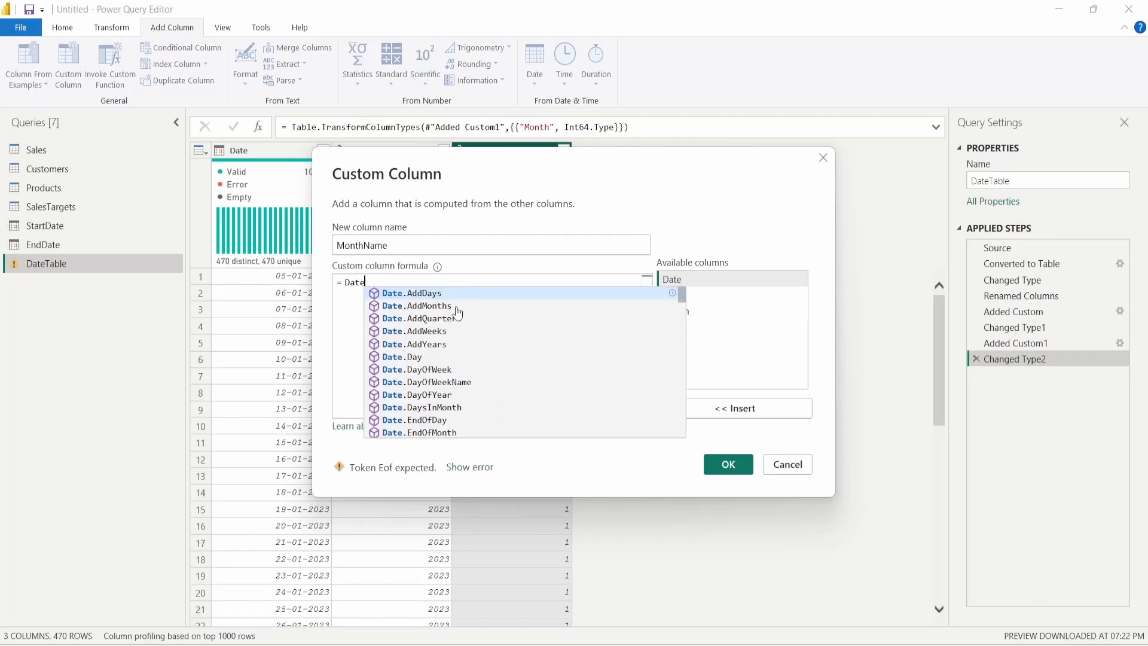
text(.Month)
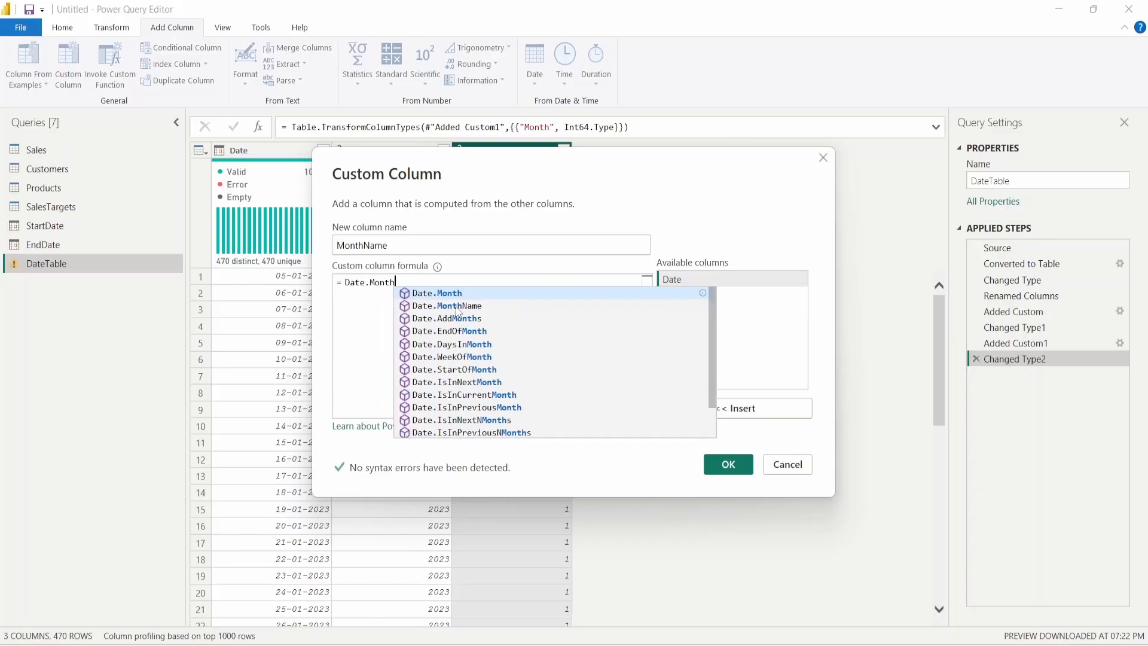
click(457, 306)
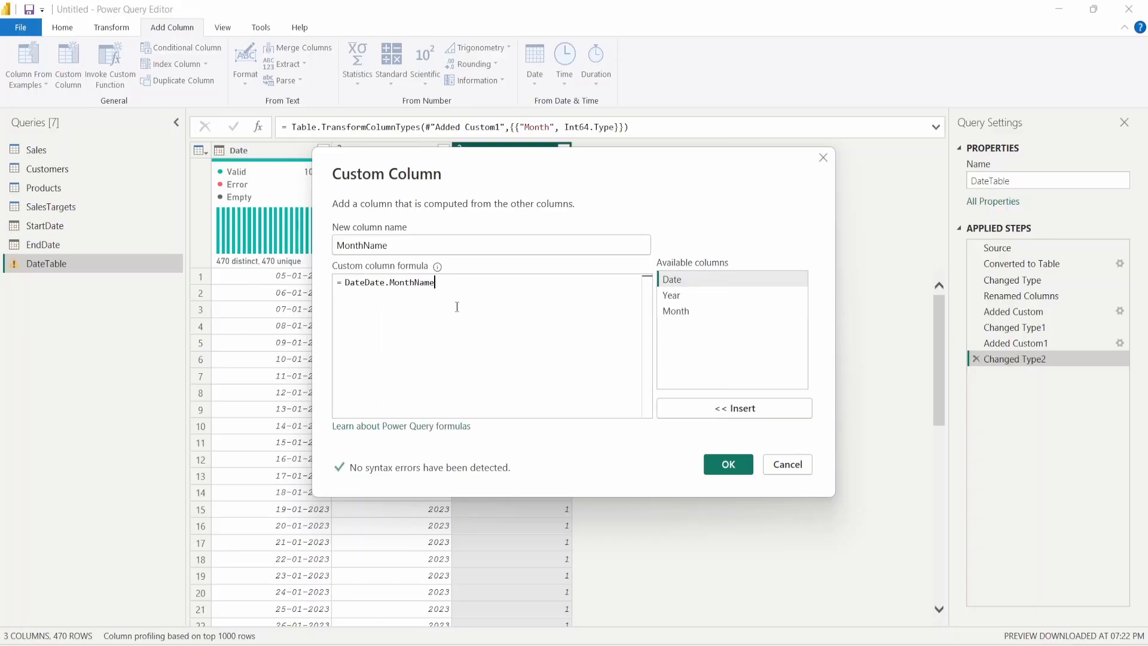
drag(368, 282, 347, 283)
key(BackSpace)
click(508, 281)
text((D)
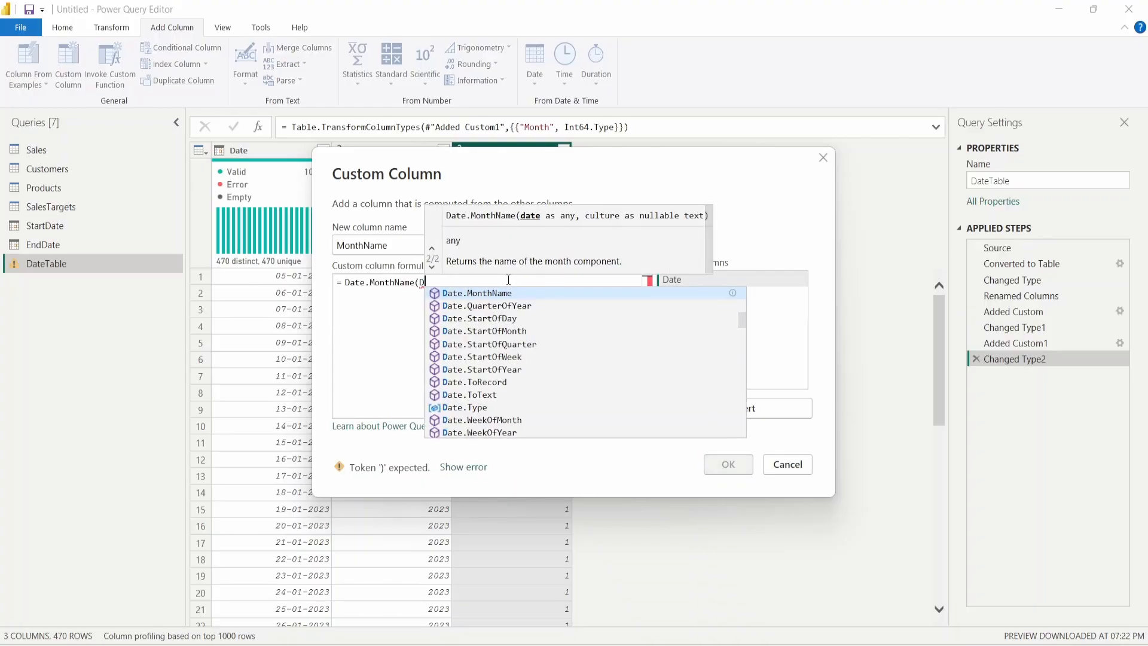
click(711, 279)
double_click(710, 279)
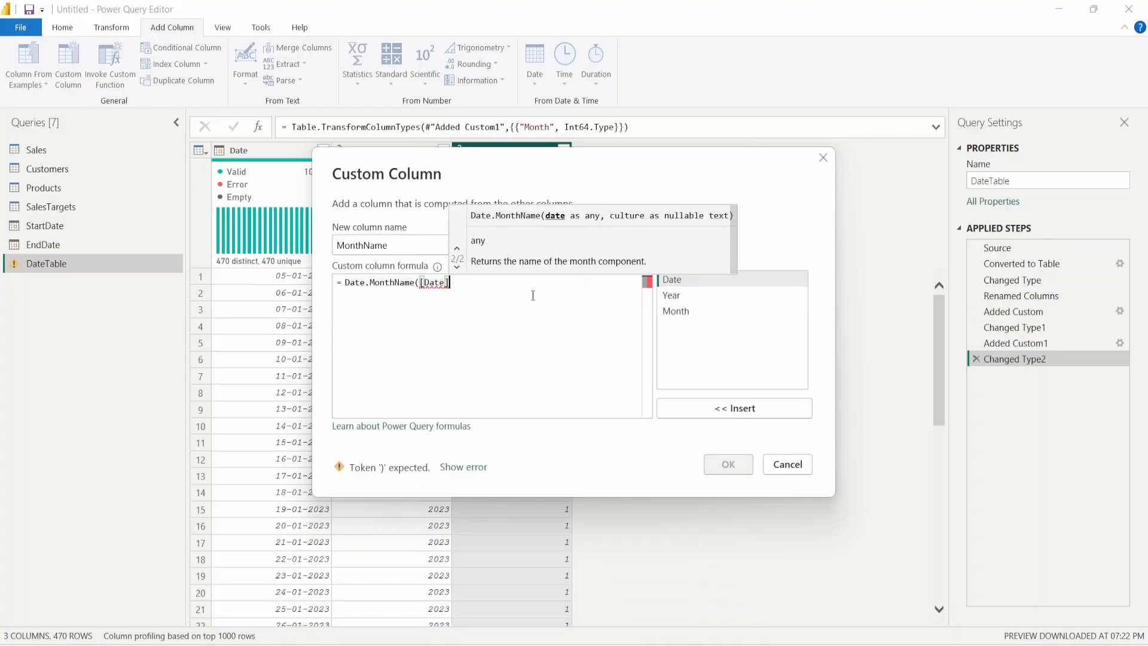
text())
click(728, 464)
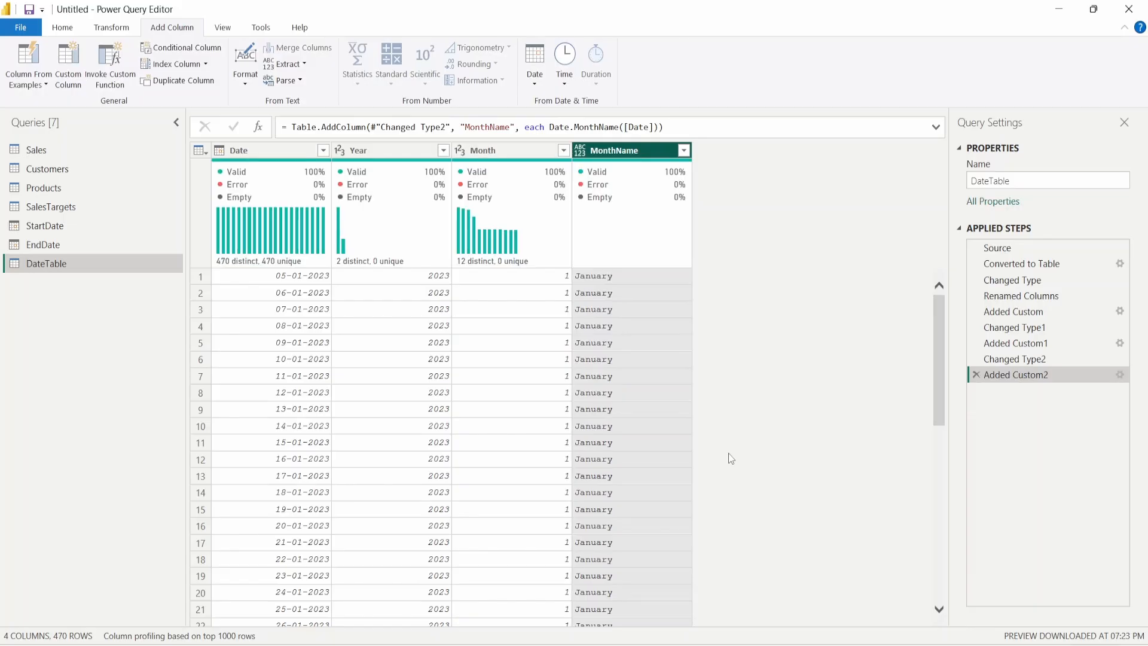
- Set the MonthName column's type to Text
click(579, 150)
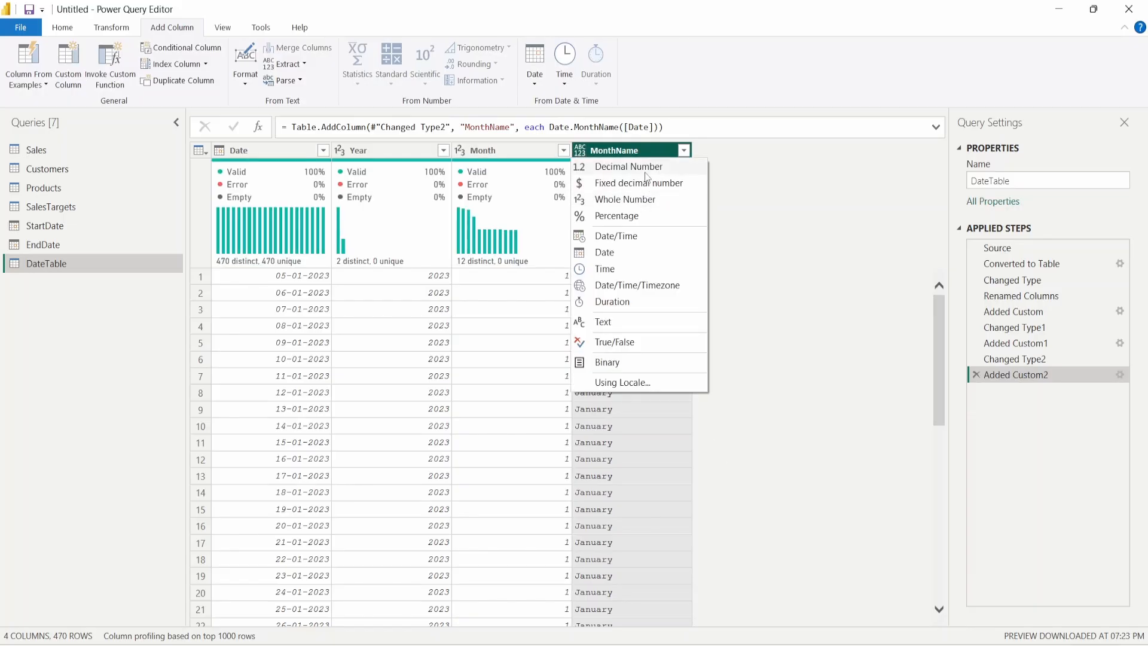
click(669, 323)
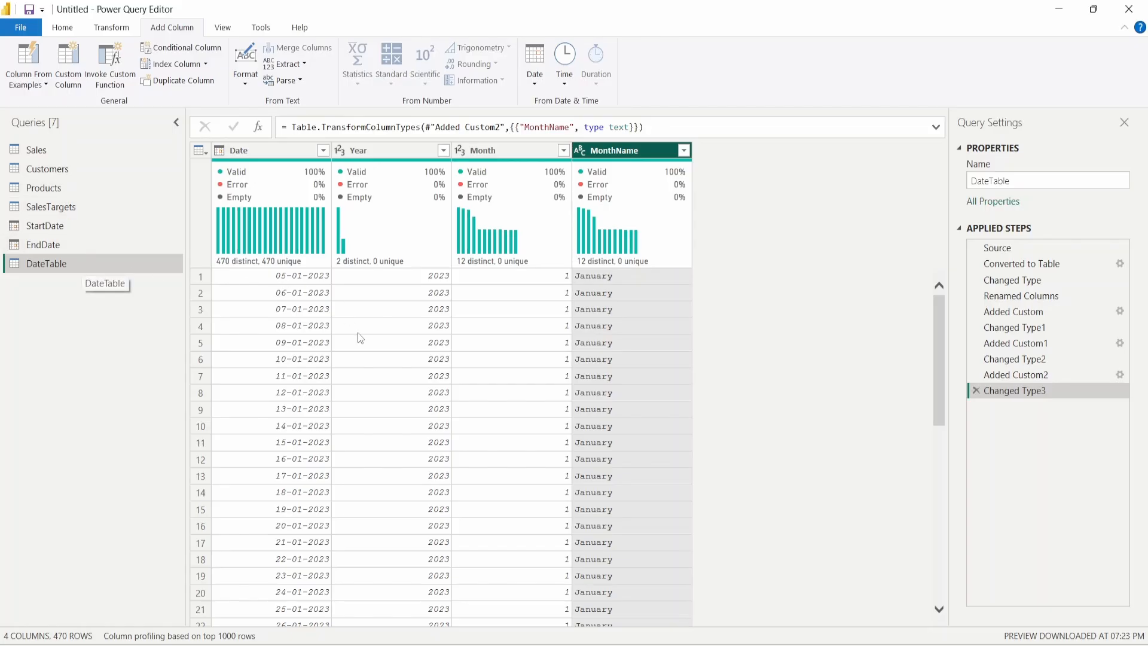
scroll(428, 405, down, 15)
scroll(454, 425, up, 15)
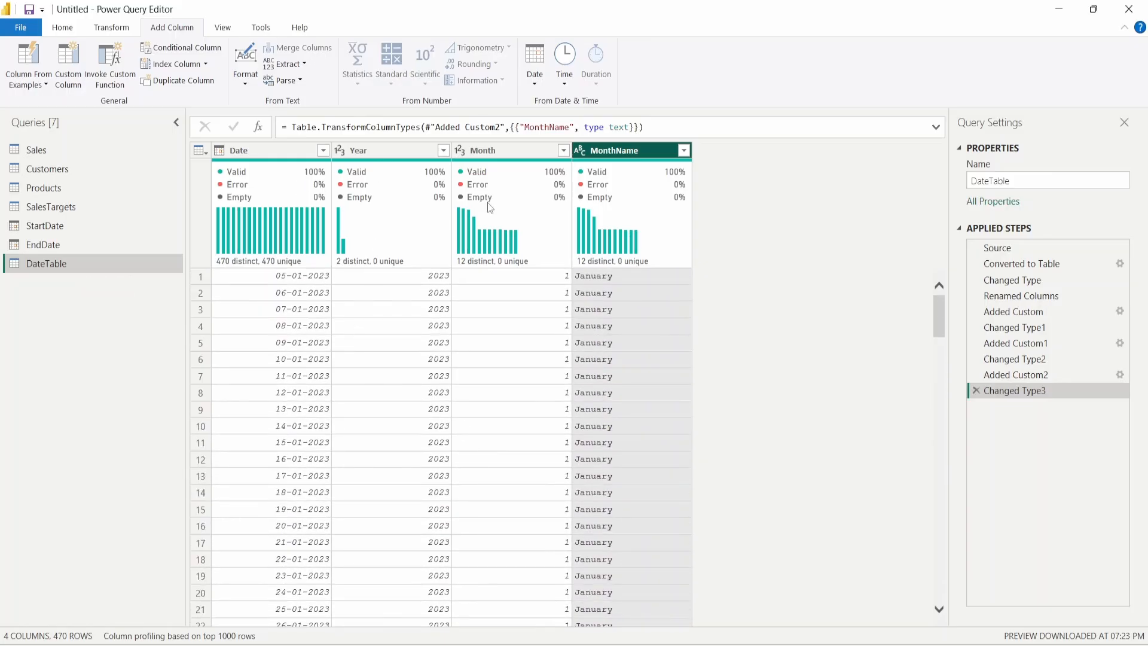
mouse_move(488, 203)
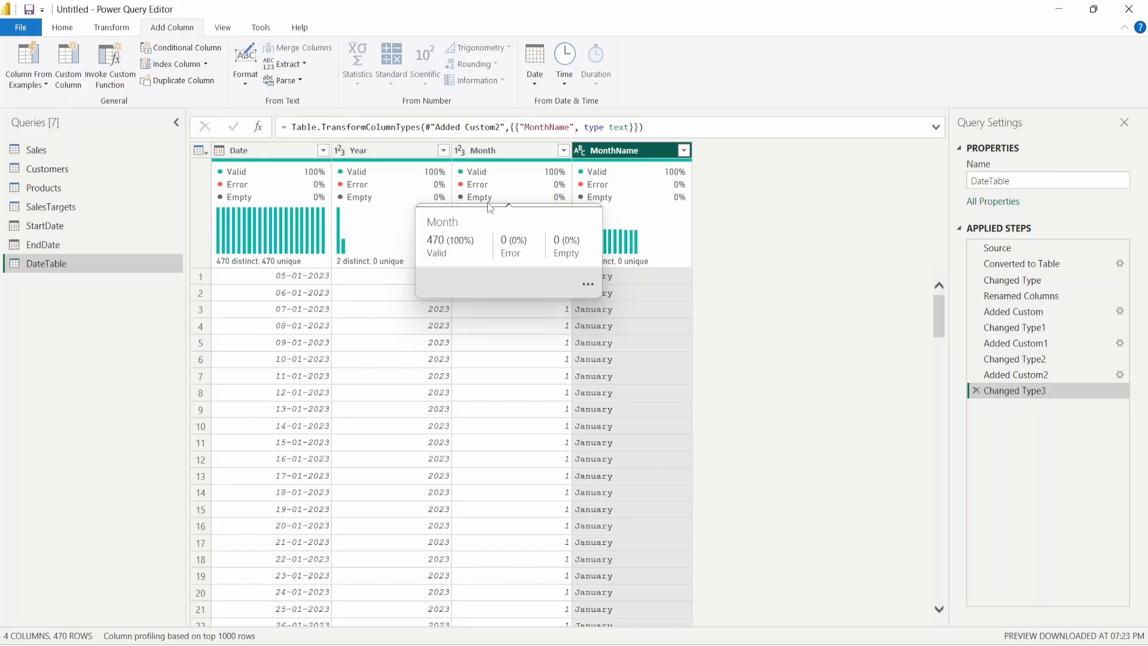
- Close & Apply the query edits, apply pending changes to load all seven tables, and open model view
click(62, 27)
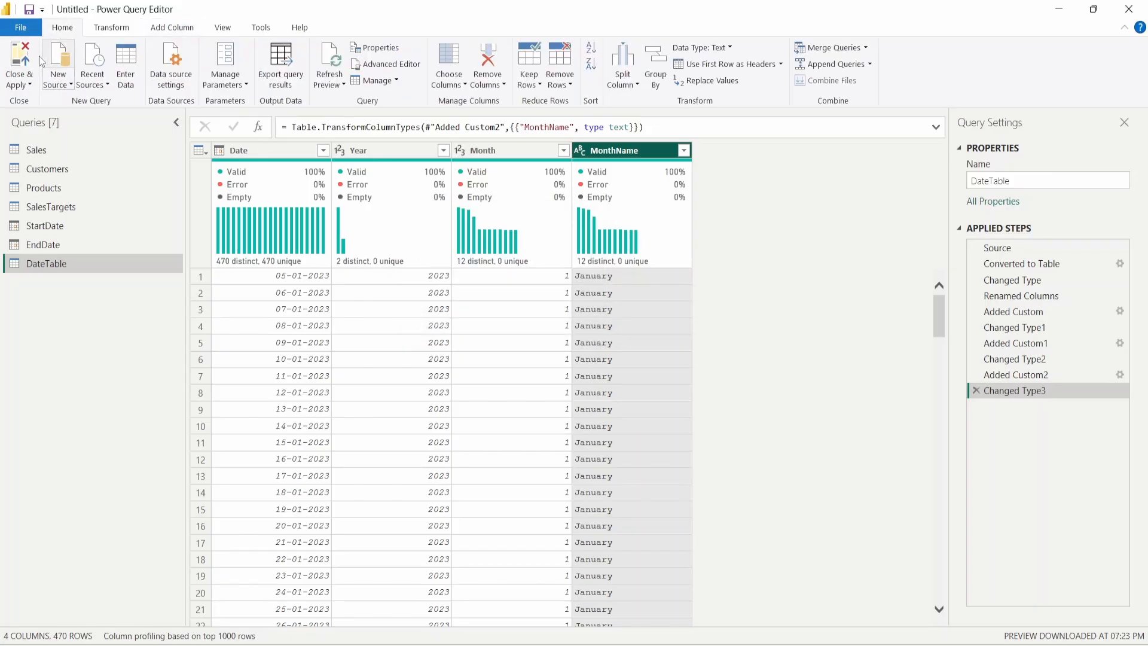
click(20, 60)
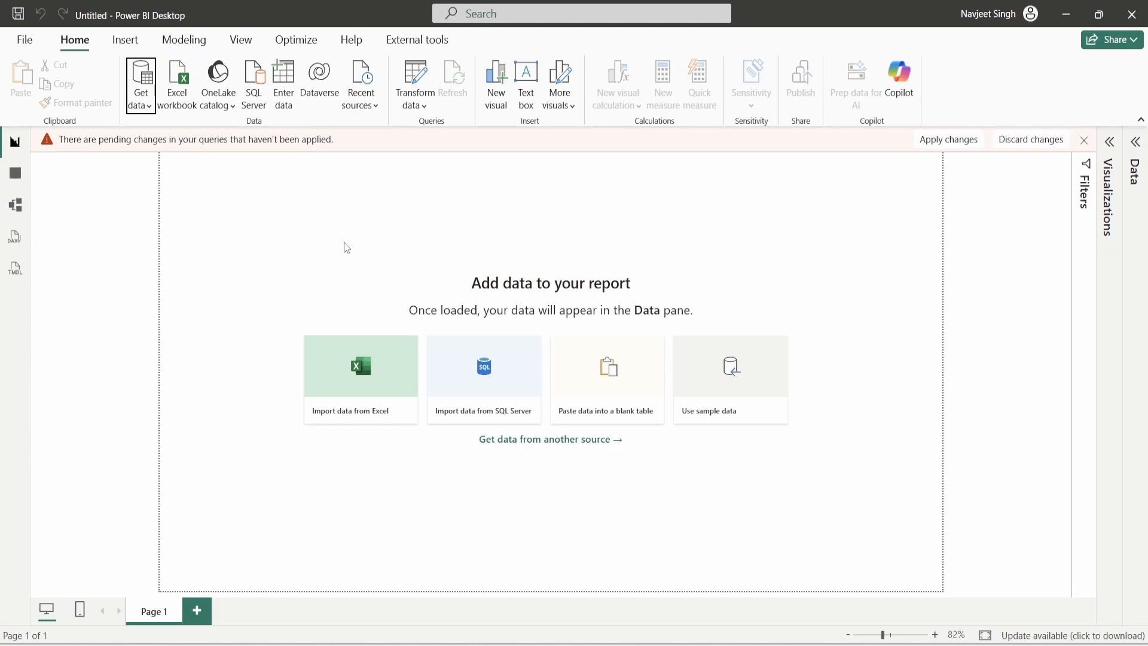
click(950, 141)
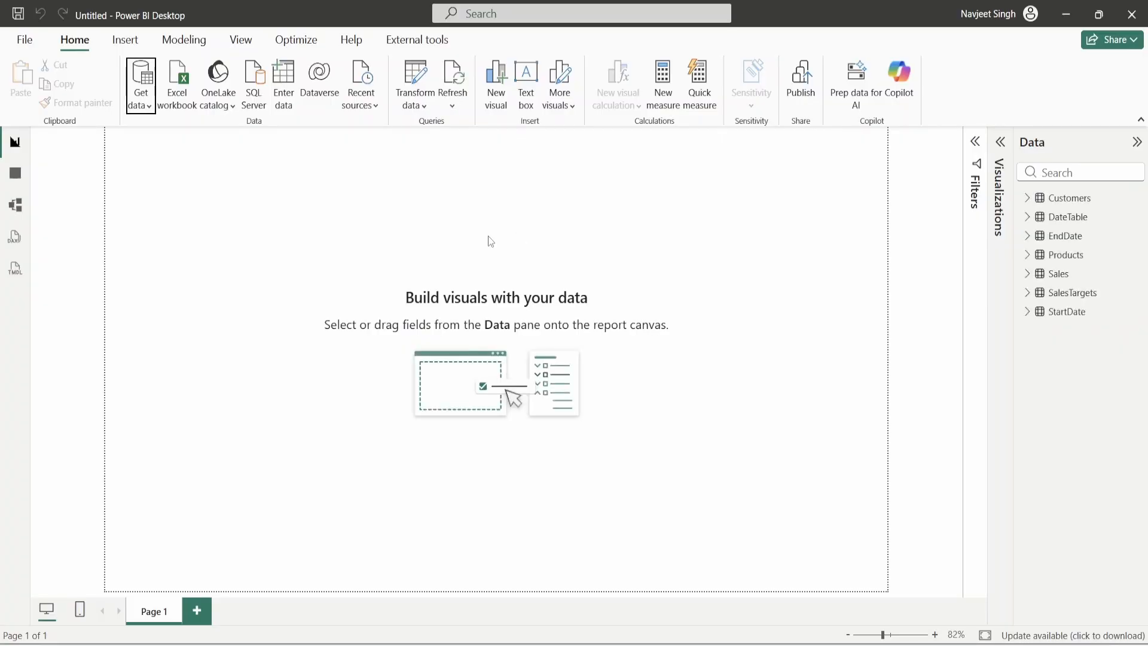
click(11, 207)
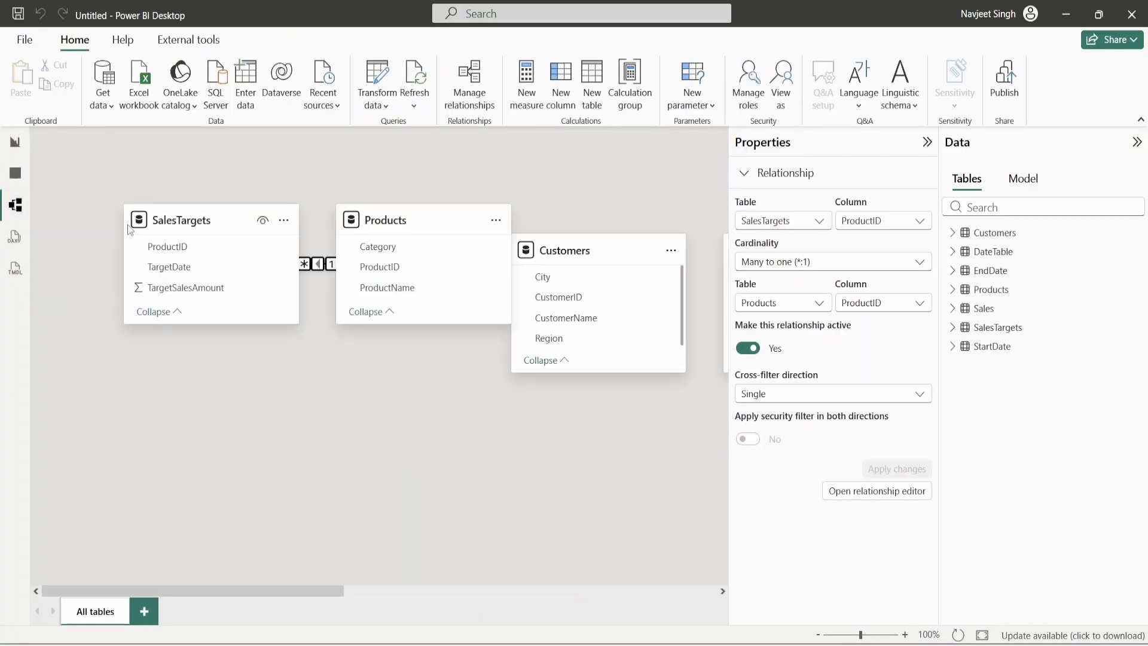
- In Table view, inspect the DateTable, EndDate, Products, Sales, SalesTargets and StartDate rows
click(15, 142)
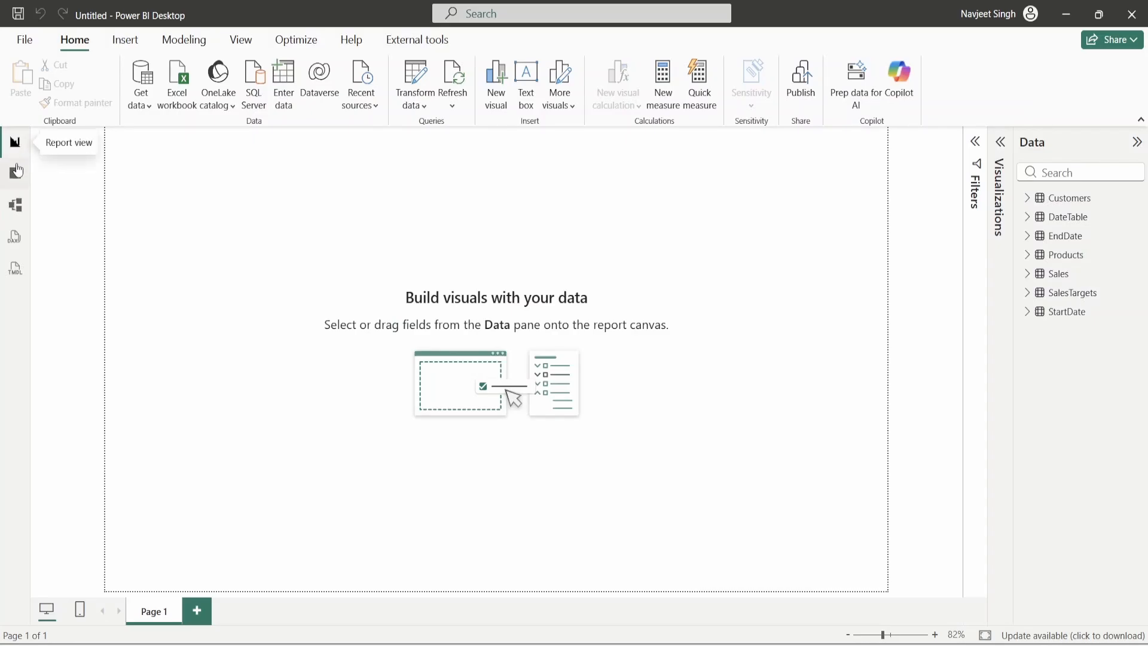
click(16, 172)
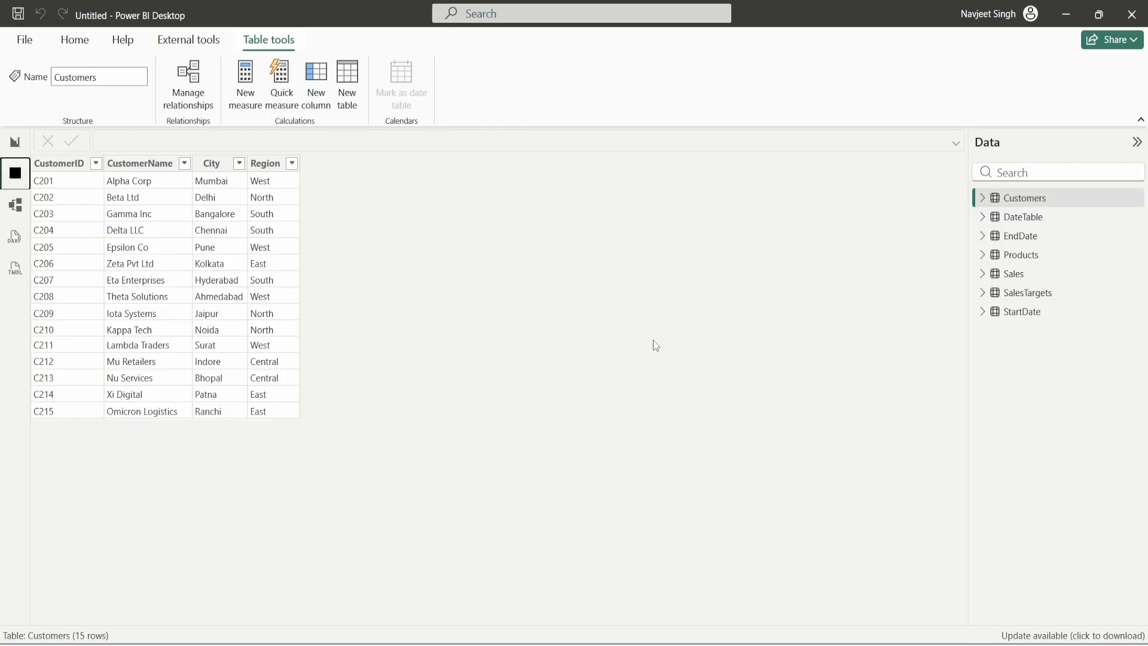
click(1030, 215)
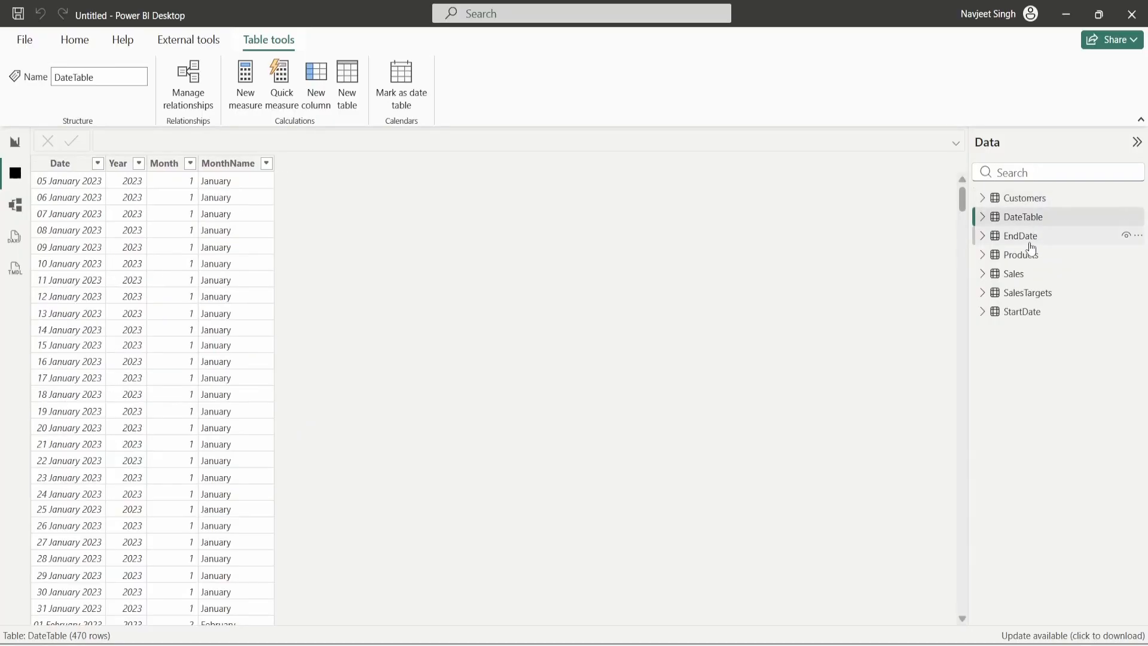
click(1030, 244)
click(1027, 256)
click(1020, 273)
click(1029, 292)
click(1032, 312)
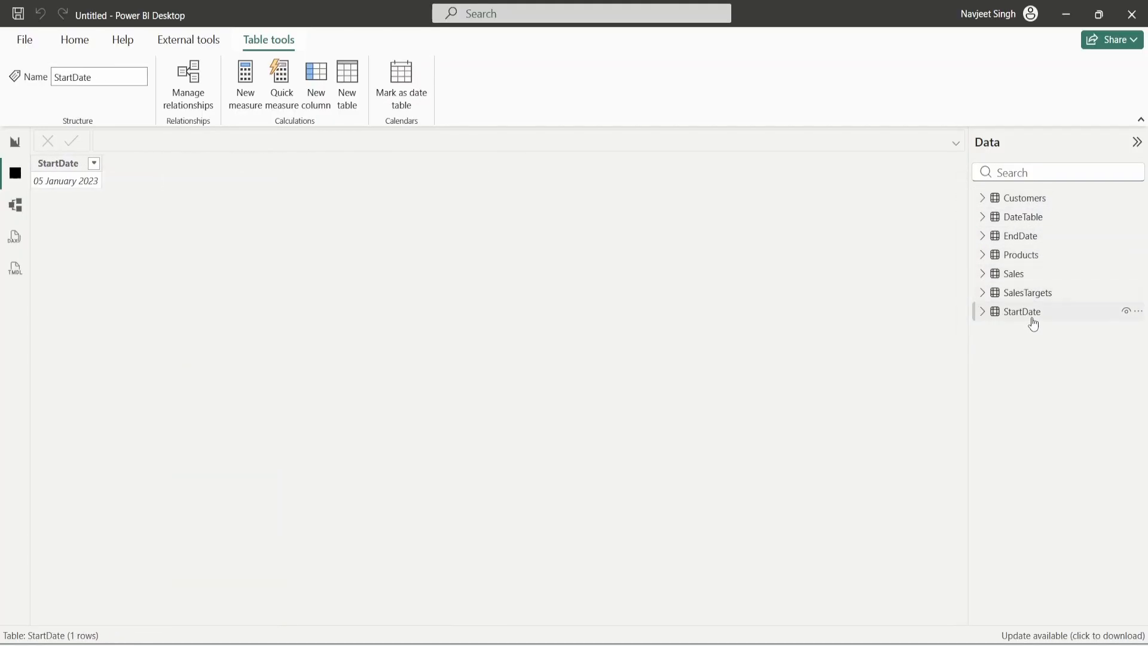
click(1029, 293)
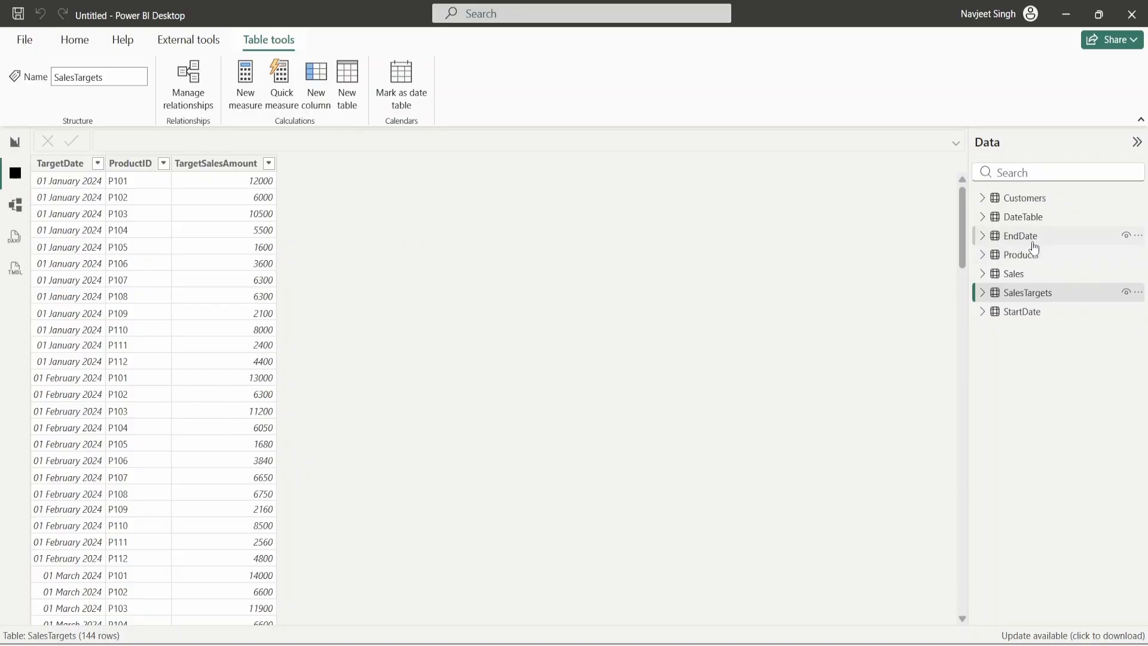
click(1022, 242)
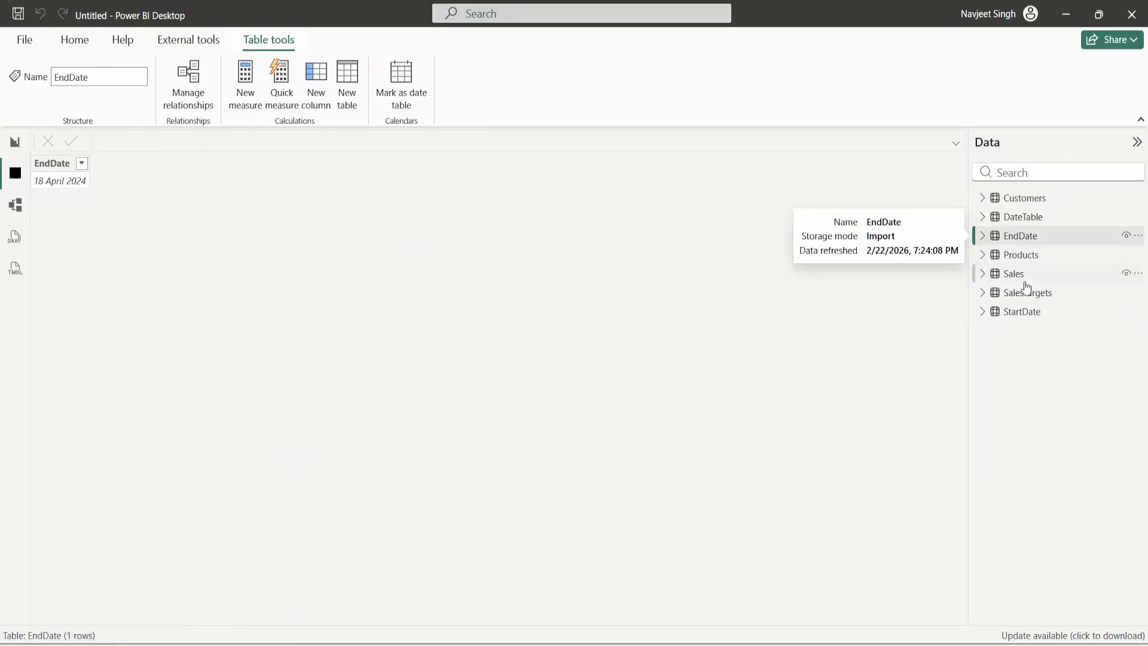
click(1020, 311)
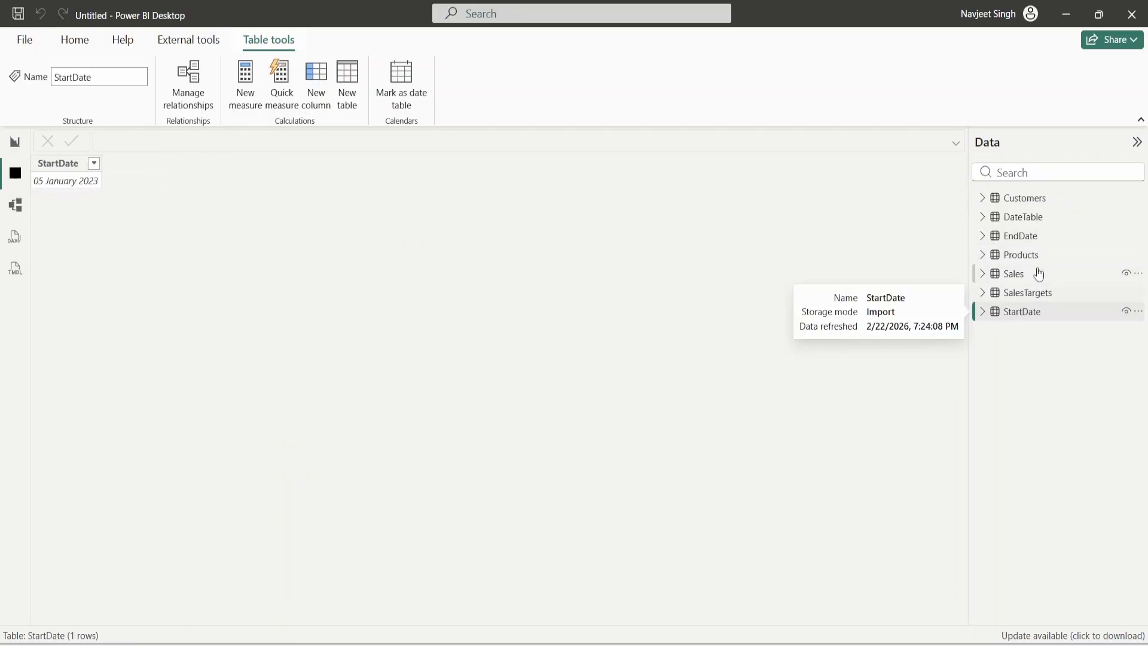
click(1024, 239)
click(1044, 317)
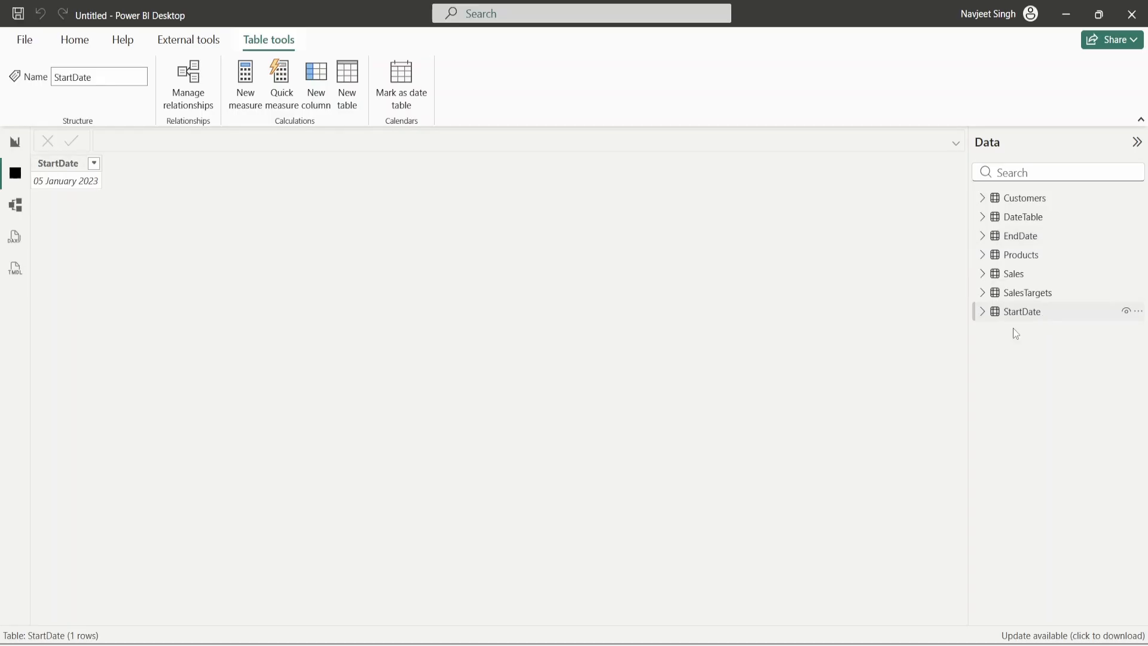
click(76, 40)
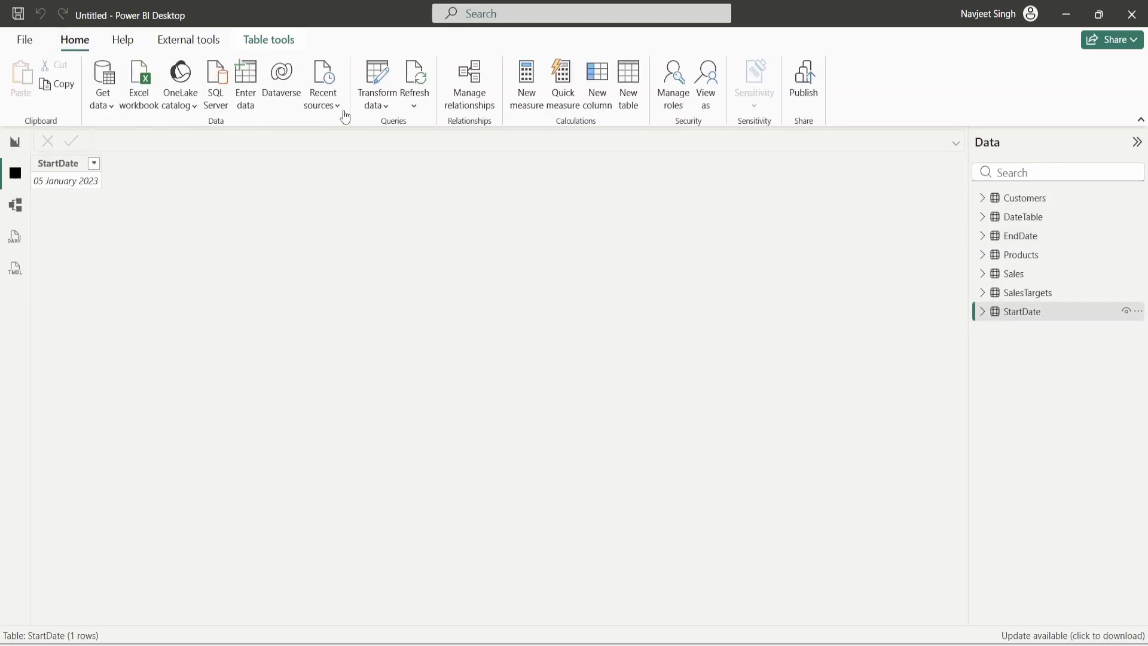
- In Power Query, disable loading of the StartDate query
click(376, 79)
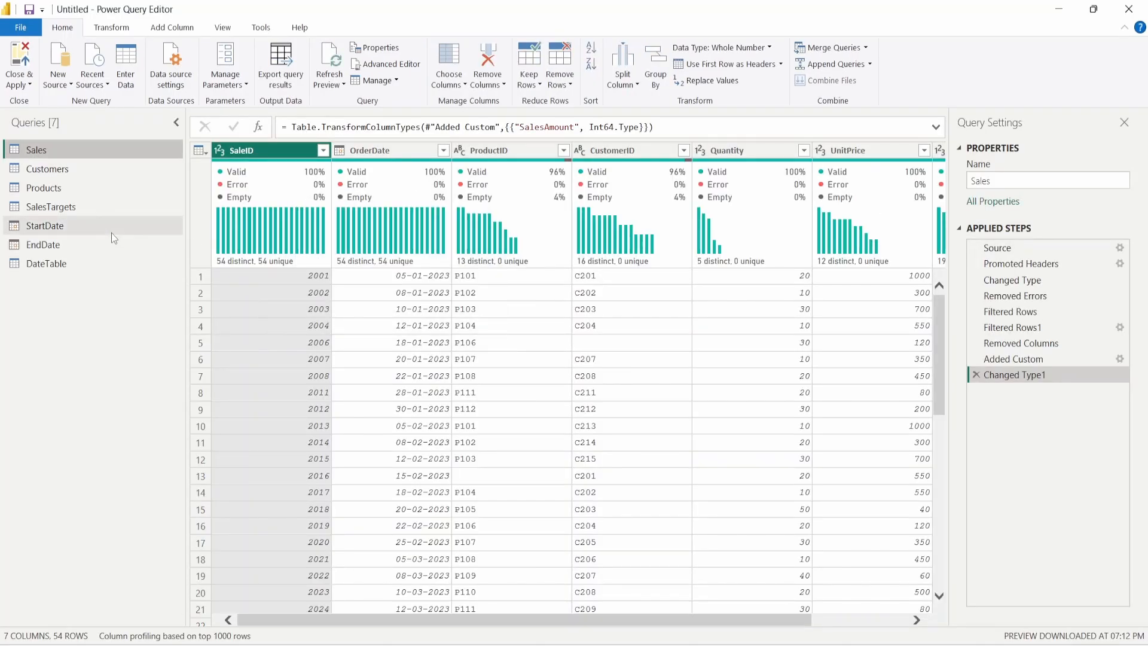
click(48, 226)
right_click(48, 226)
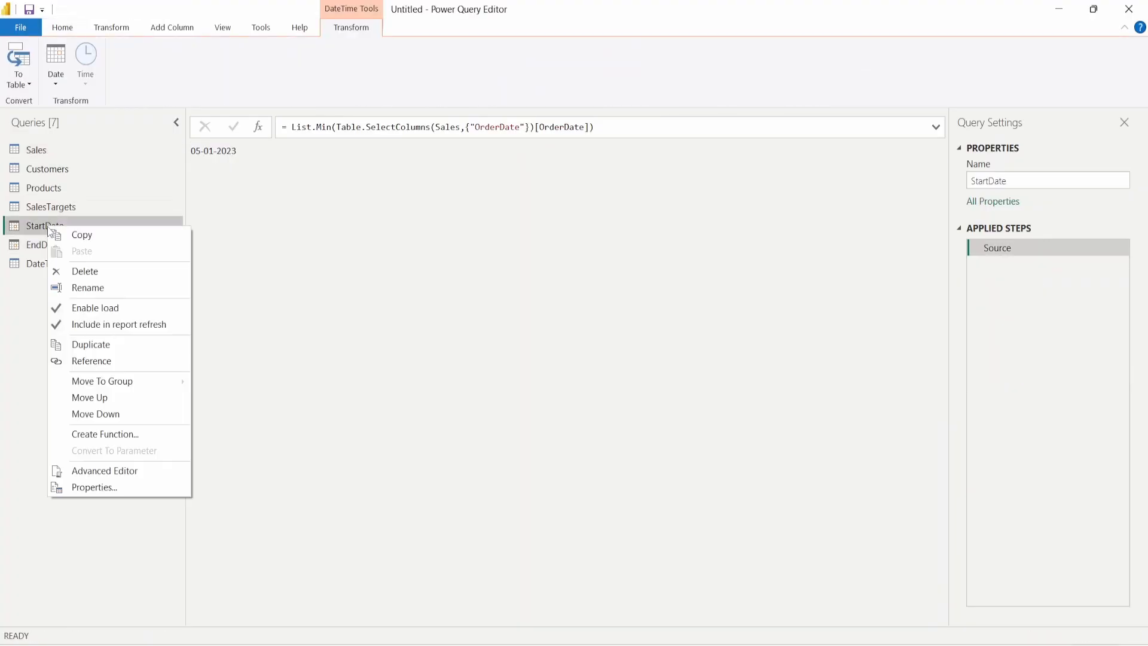
click(107, 311)
click(697, 361)
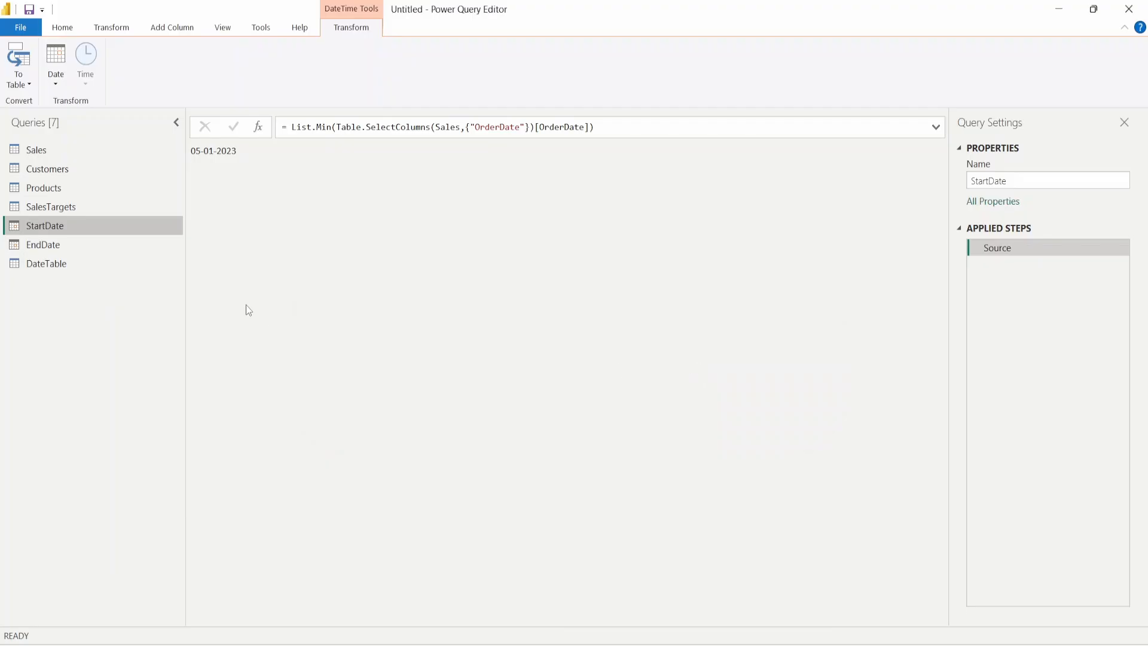
- Disable loading of the EndDate query, then Close & Apply
click(45, 242)
right_click(45, 245)
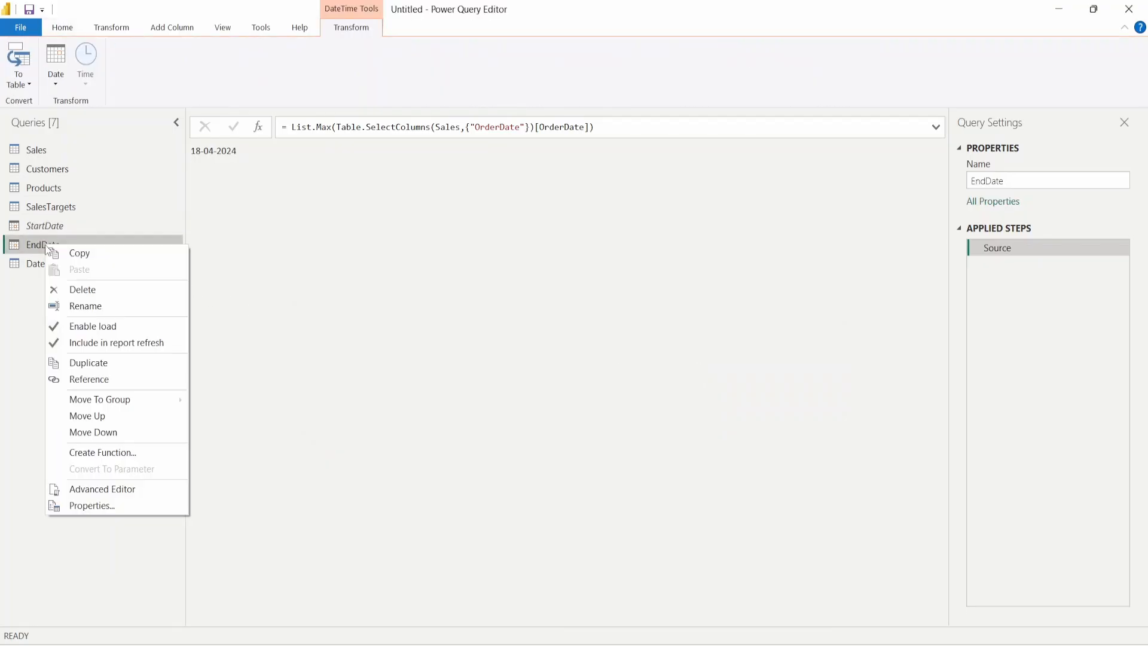
click(124, 328)
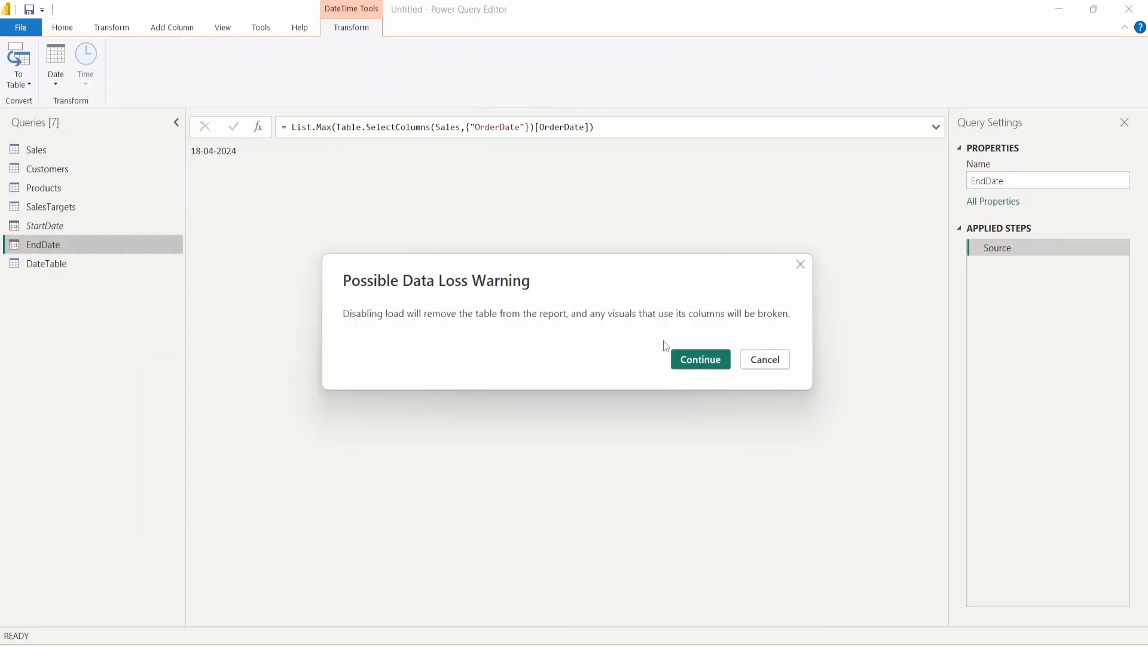
click(694, 361)
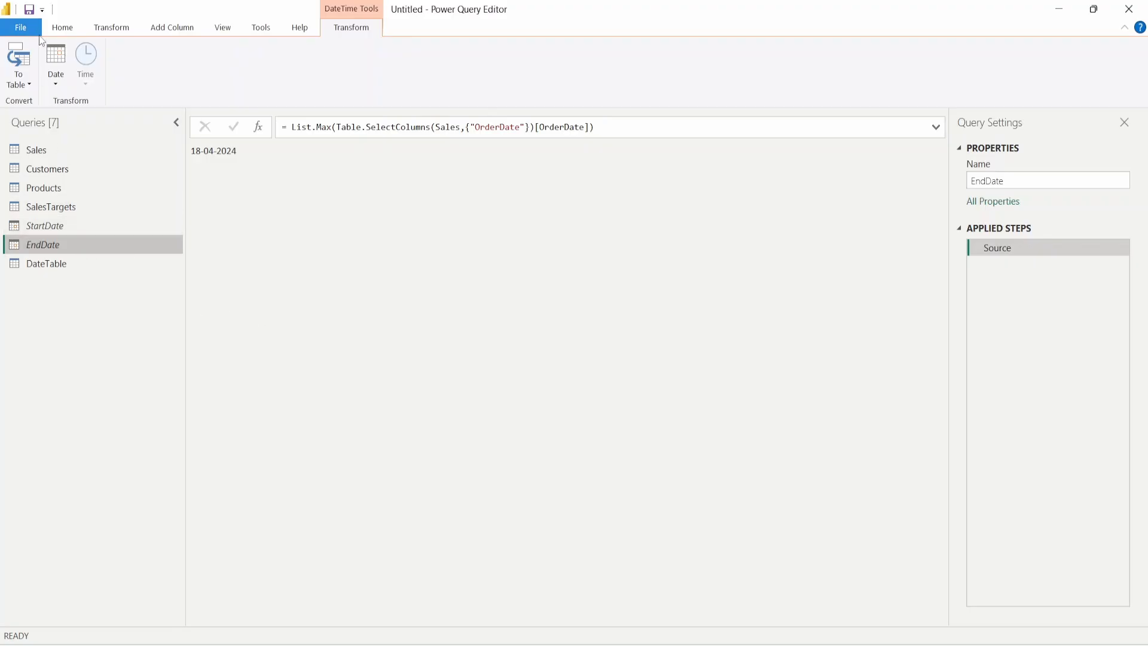
click(56, 246)
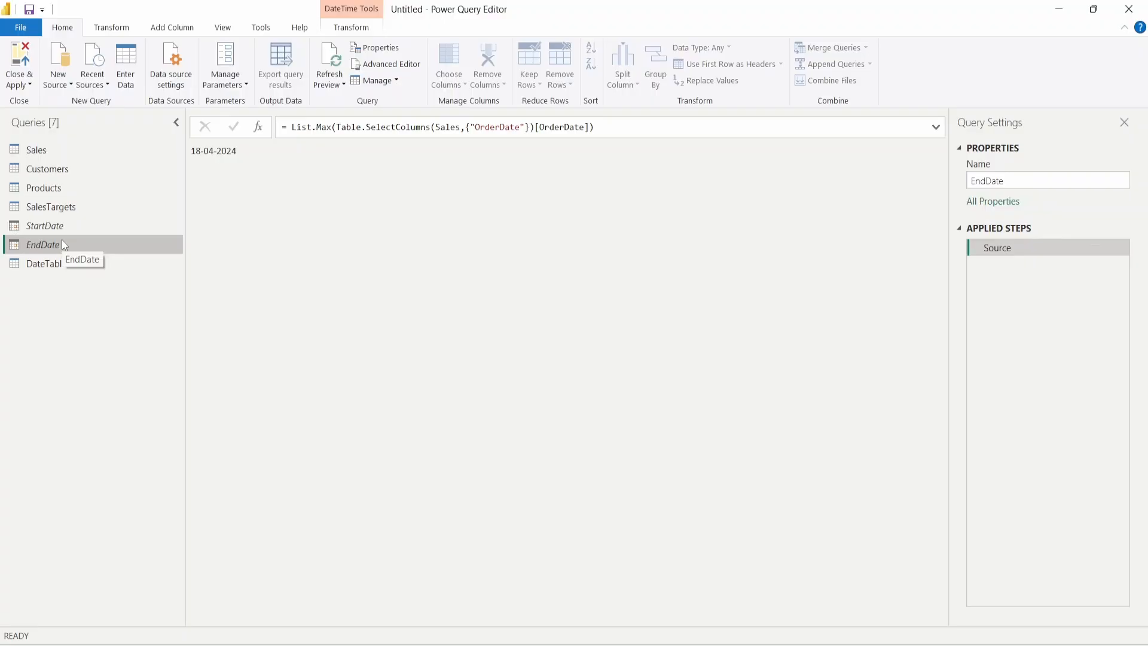
click(21, 57)
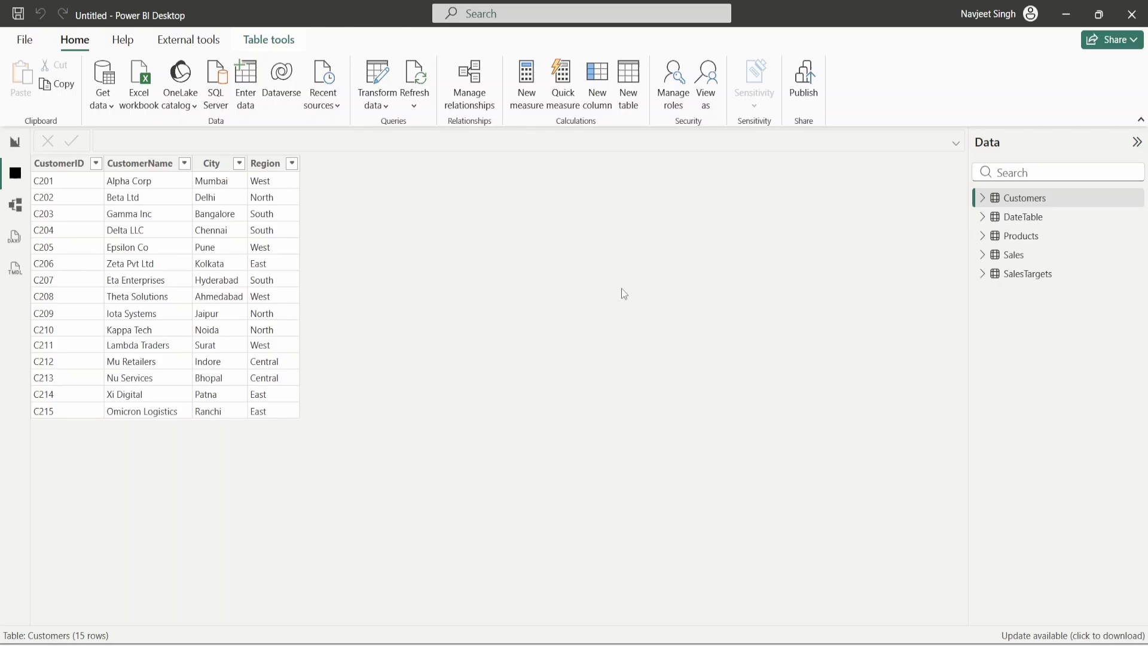
- Check the data in SalesTargets, Sales, Products, DateTable and Customers
click(1024, 277)
click(1015, 255)
click(1023, 237)
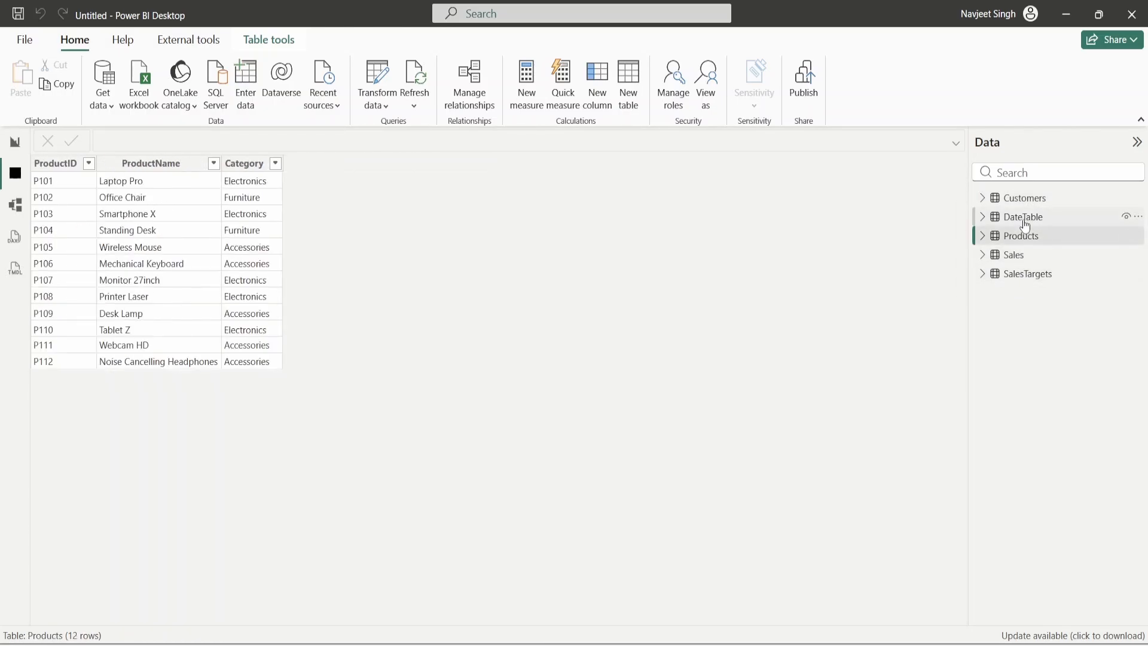
click(1024, 217)
click(1025, 199)
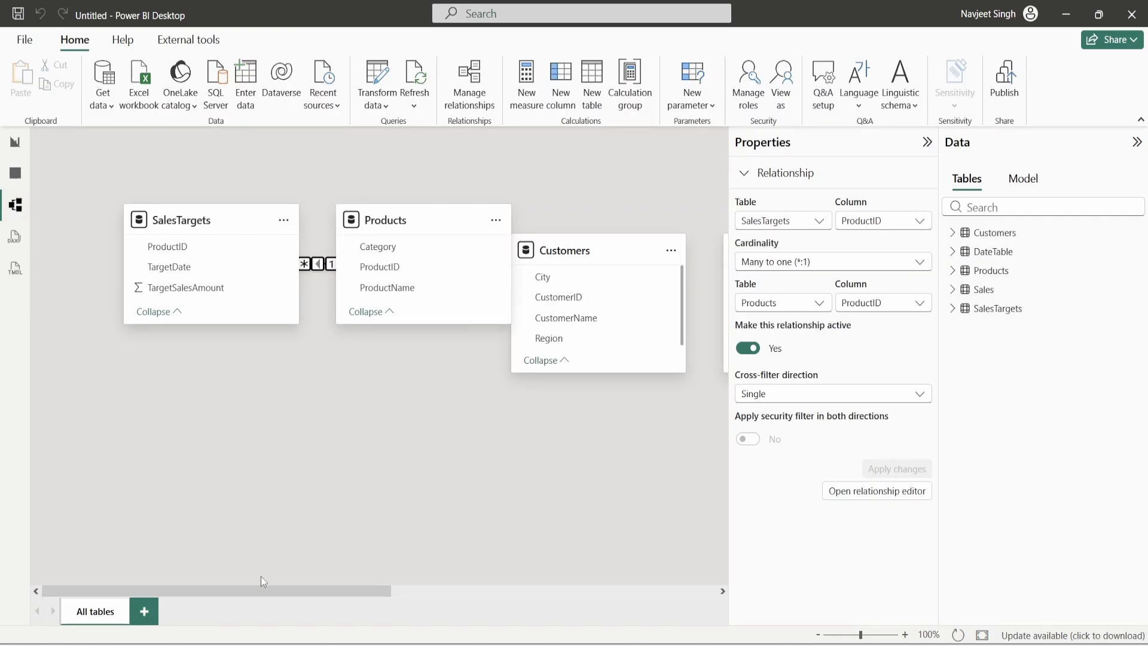
- In model view, hide Properties and start repositioning the Products, Customers and Sales cards
drag(287, 591, 318, 592)
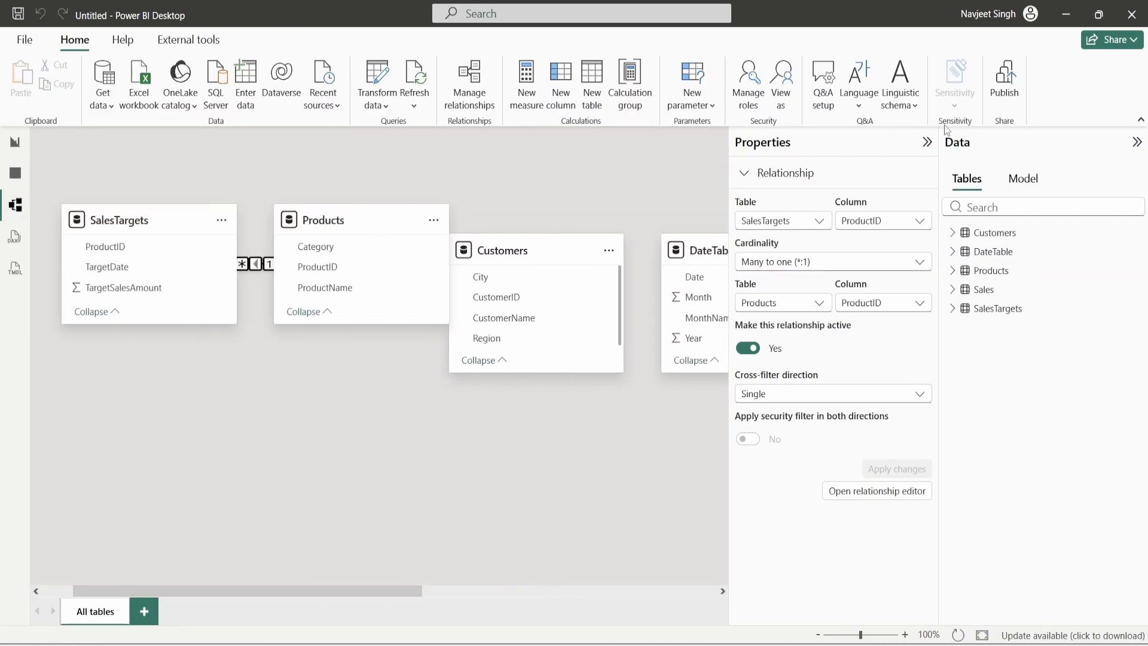
click(927, 141)
drag(339, 218, 593, 291)
drag(494, 249, 176, 450)
drag(727, 252, 431, 396)
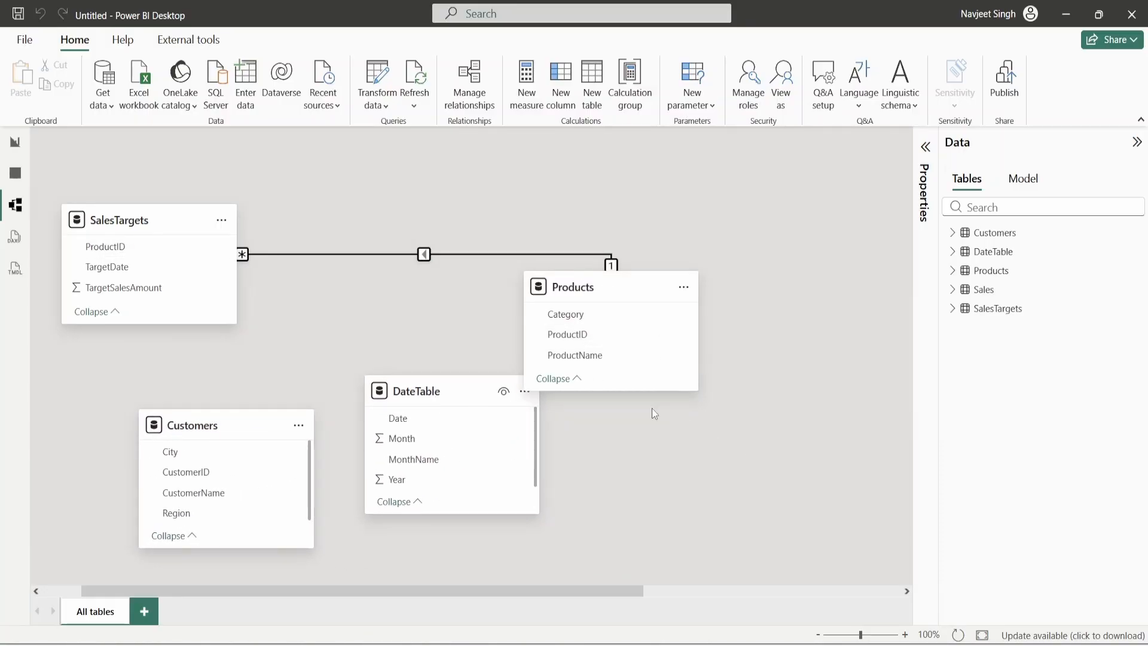
scroll(712, 415, down, 1)
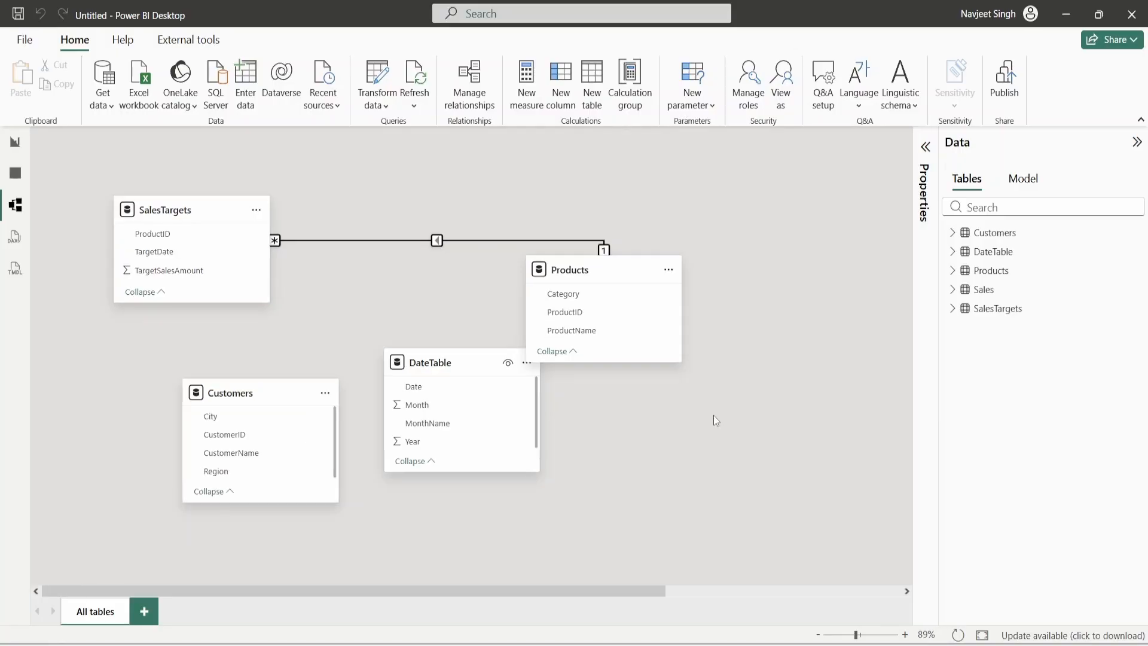
click(1007, 291)
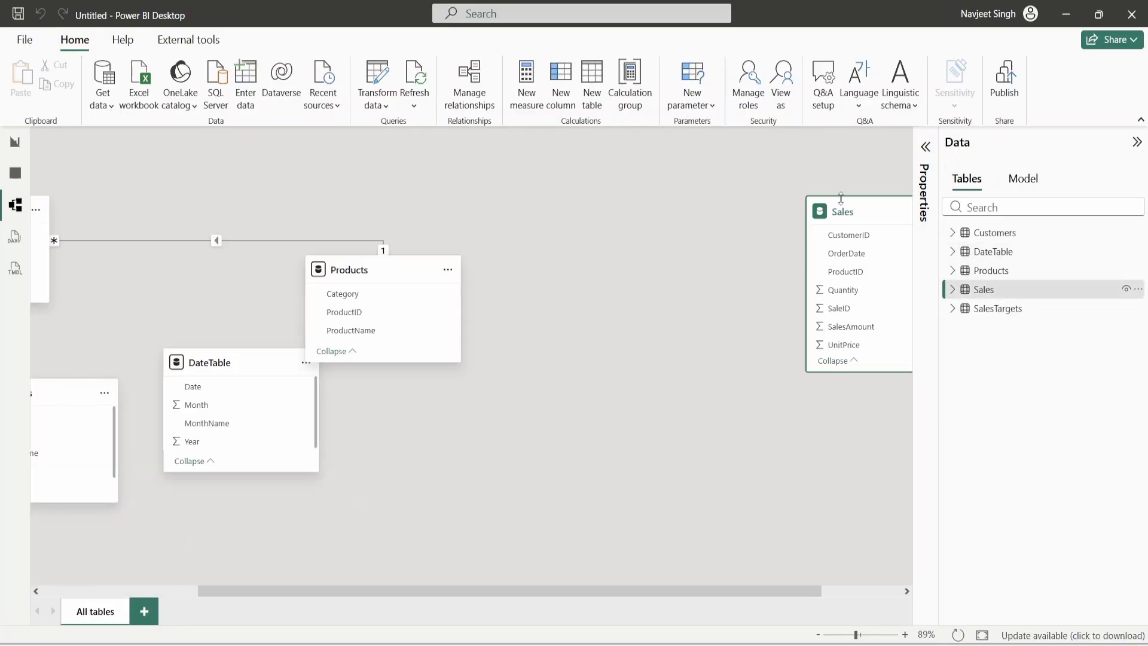
drag(838, 209, 123, 339)
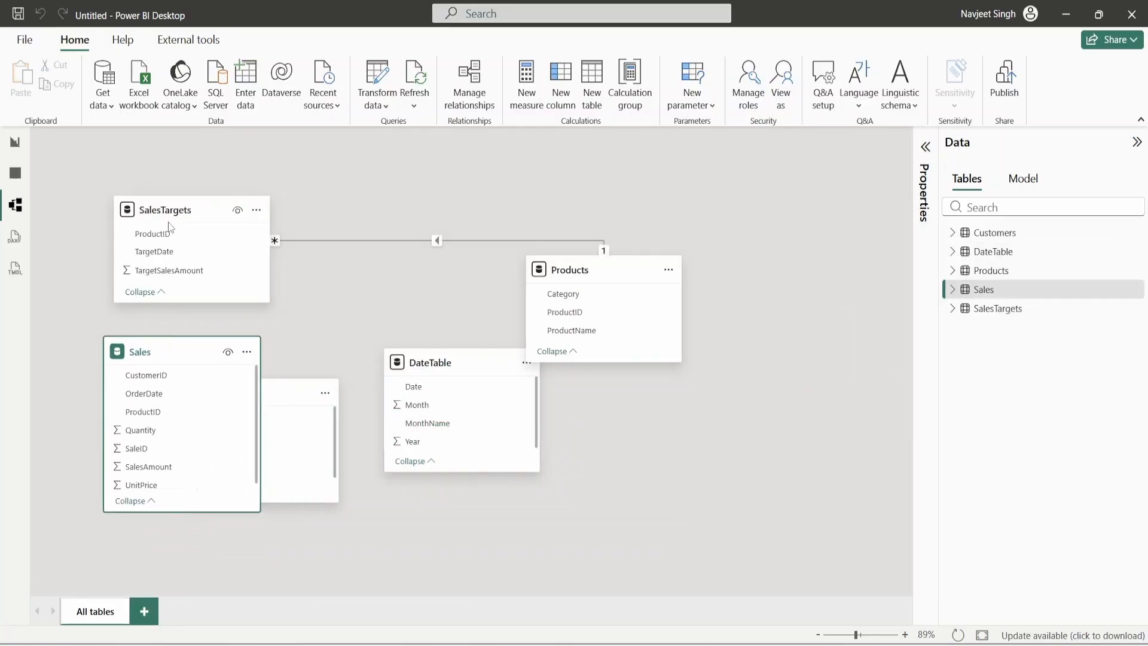
drag(167, 213, 516, 472)
- Arrange Customers, Products and DateTable across the top, with Sales and SalesTargets below
drag(163, 353, 220, 245)
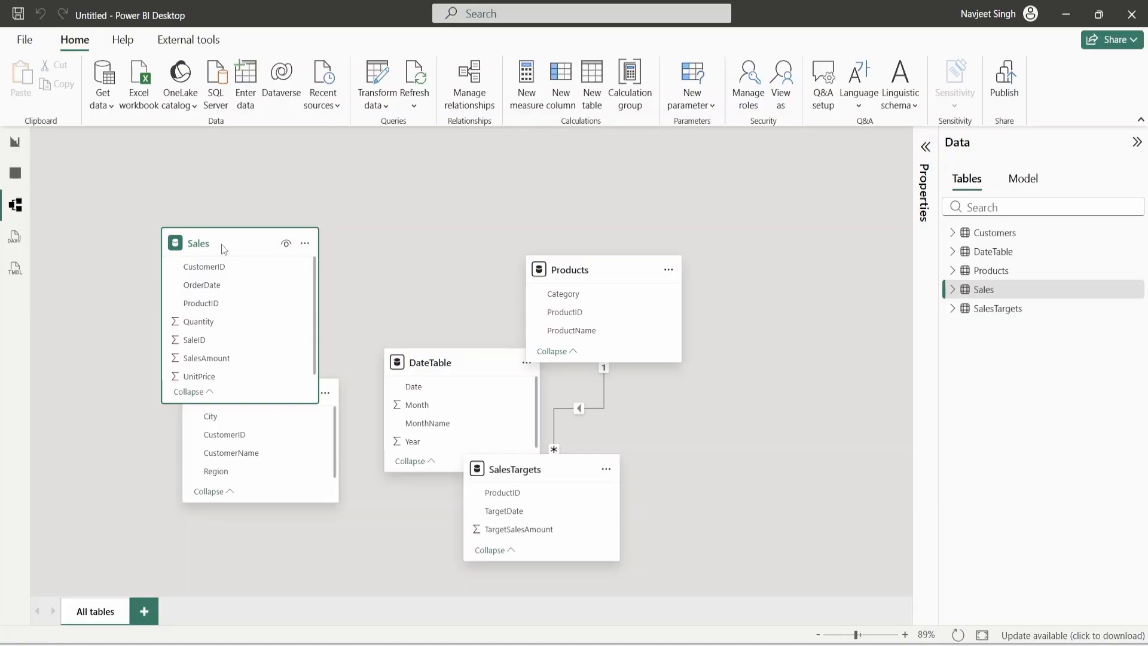
drag(217, 254, 354, 469)
drag(250, 393, 156, 193)
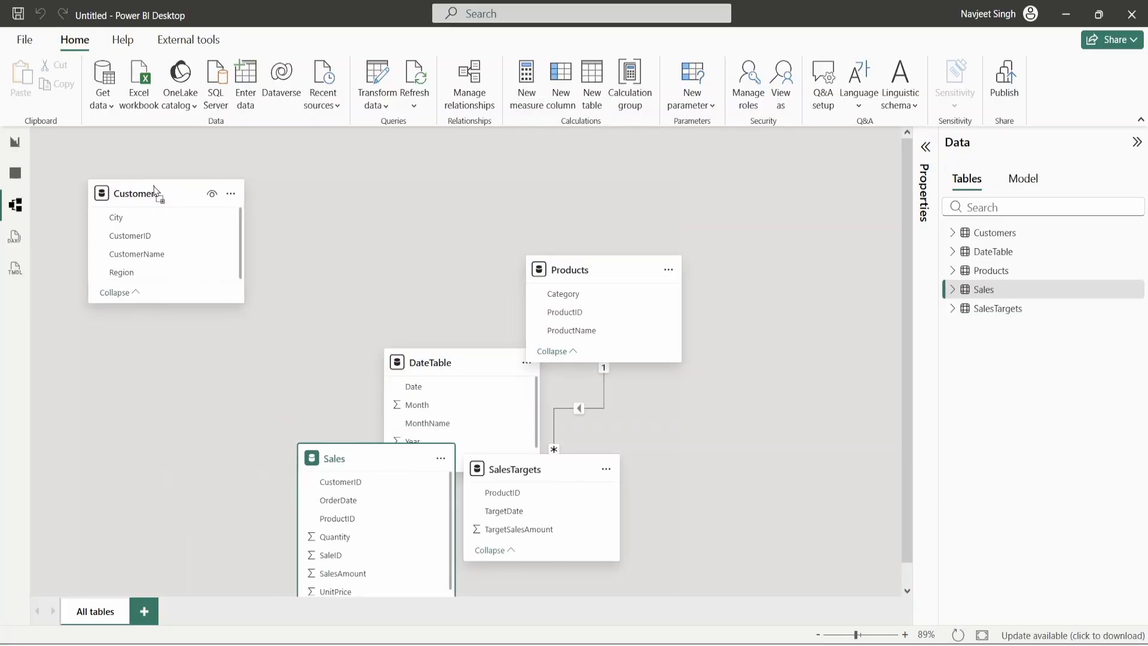
drag(594, 266, 614, 203)
drag(431, 363, 589, 344)
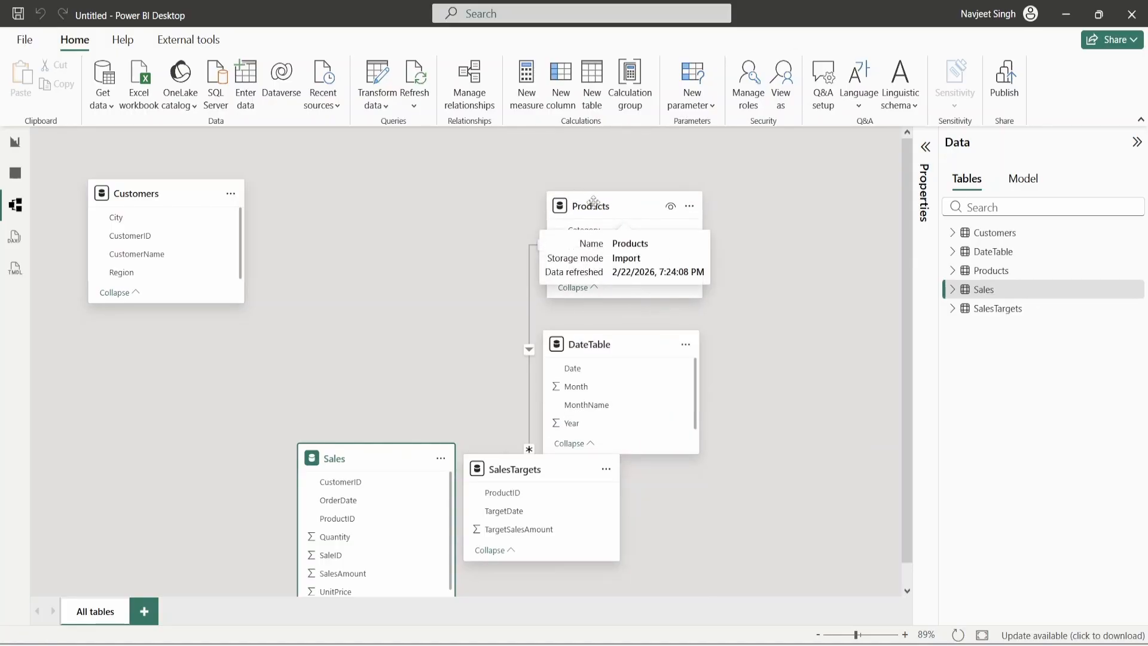
drag(602, 206, 366, 189)
drag(601, 356, 641, 205)
drag(342, 472, 237, 393)
drag(524, 471, 635, 449)
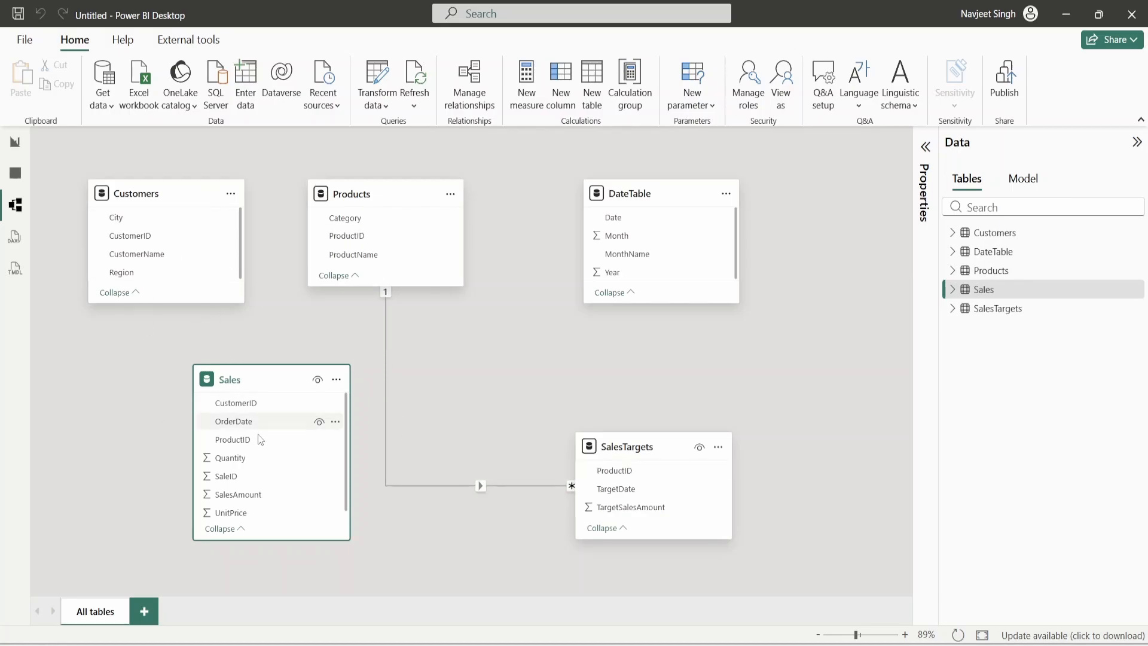
- Nudge the SalesTargets card up and right, then select the table cards in turn
drag(627, 443, 653, 428)
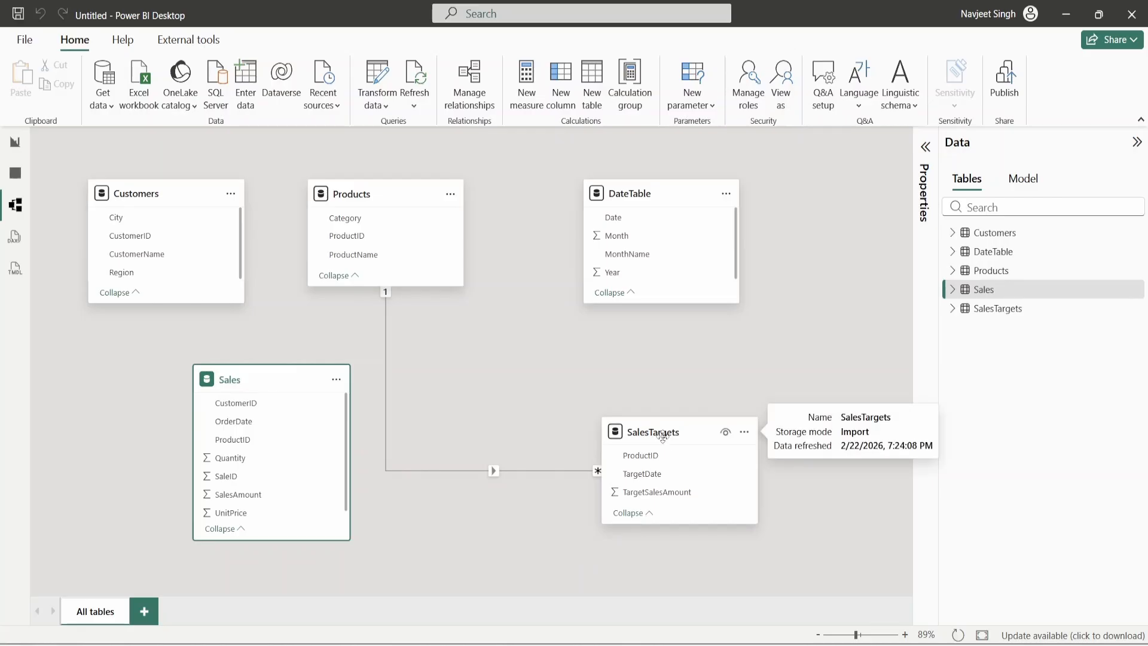
click(662, 437)
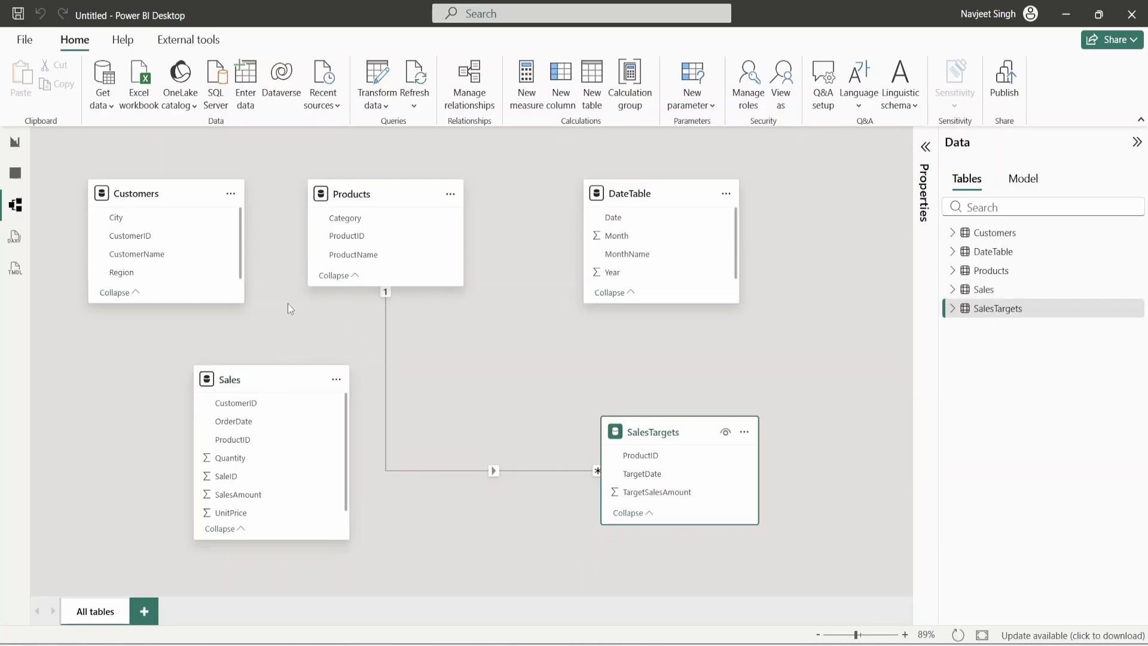
click(151, 197)
click(380, 200)
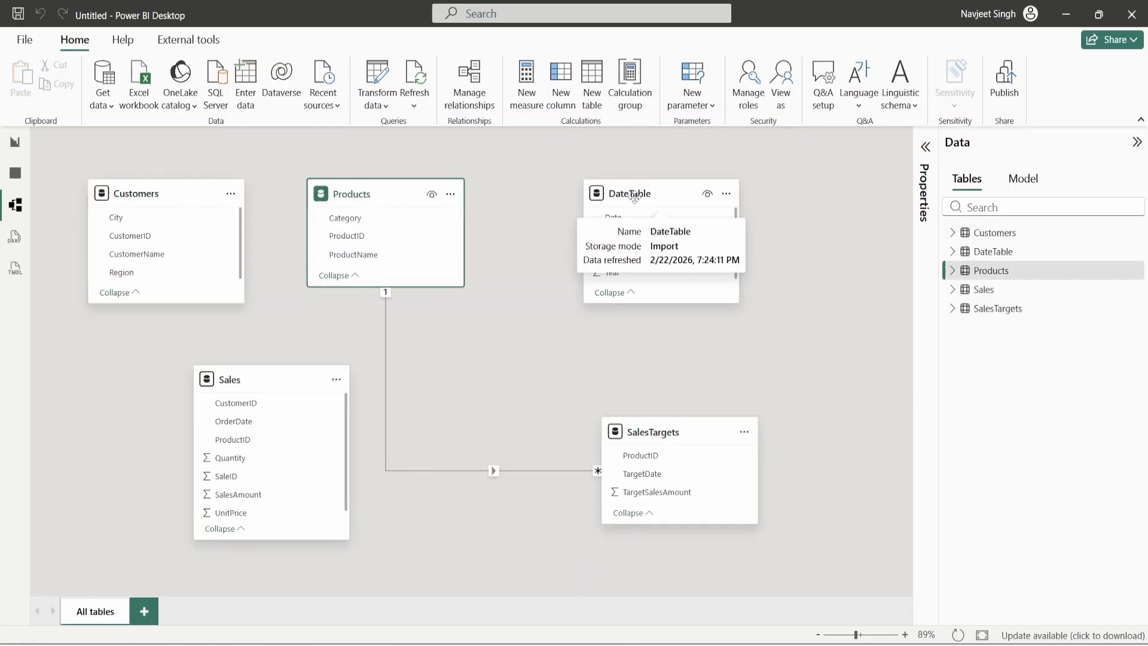
click(635, 197)
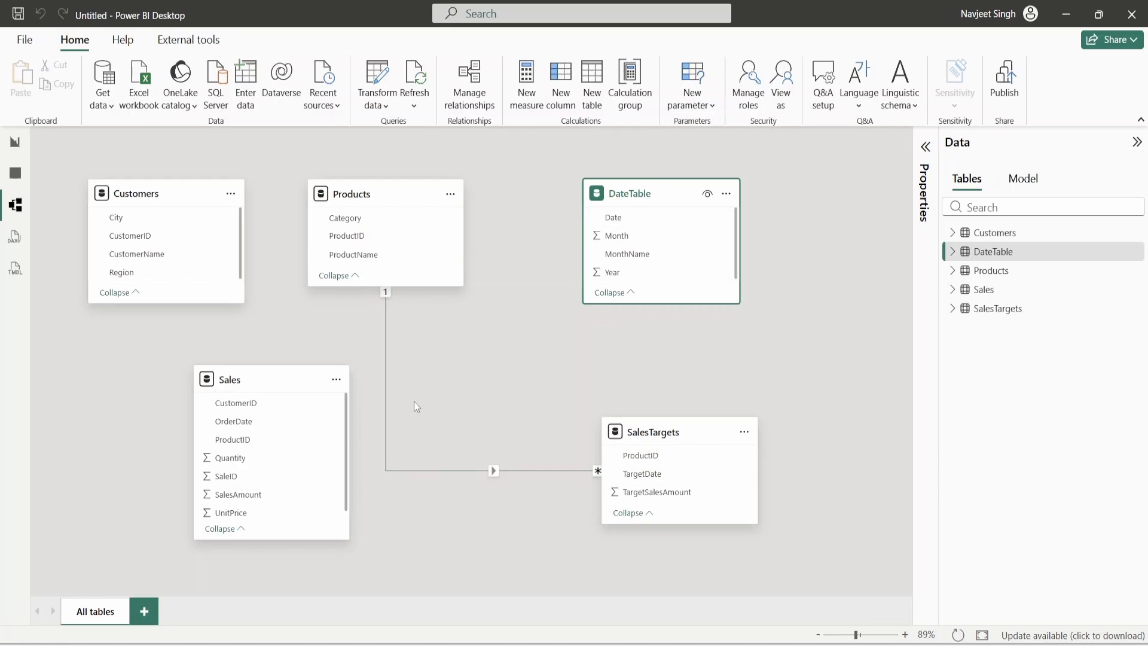
- Drag Customers' CustomerID onto Sales' CustomerID to set up a one-to-many relationship
click(146, 194)
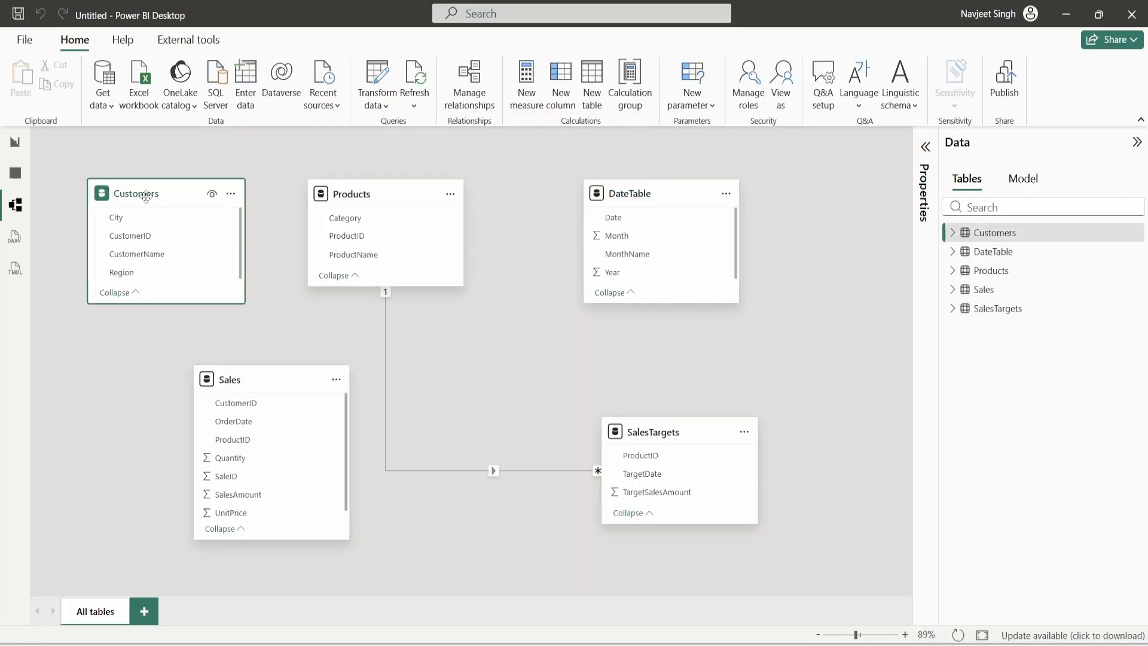
click(253, 381)
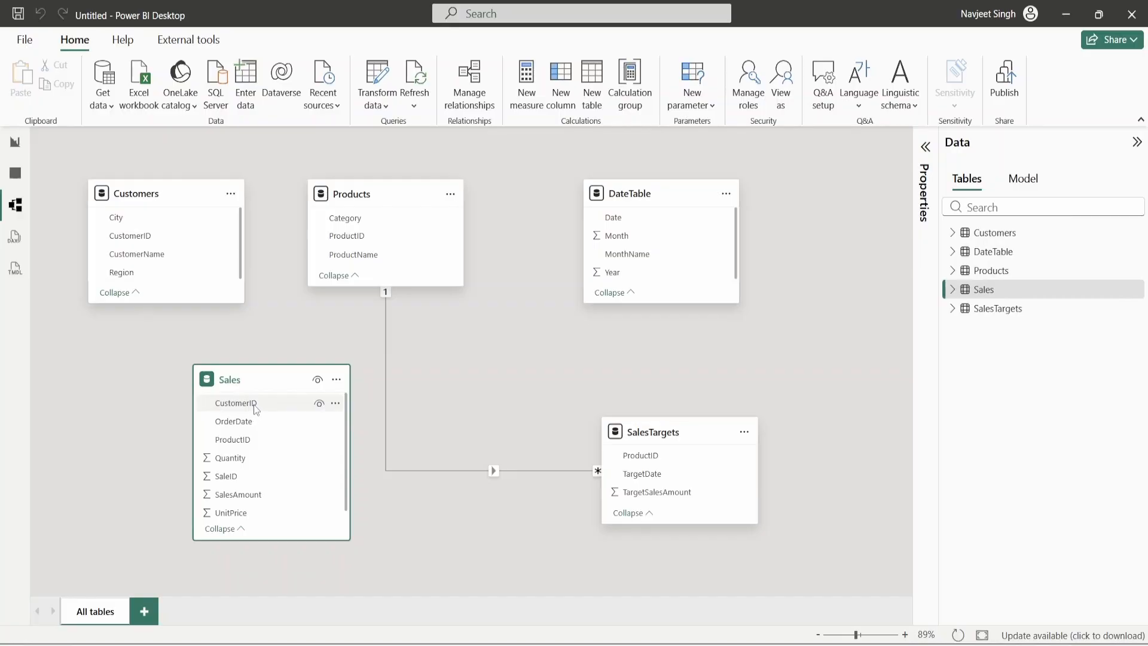
drag(130, 235, 258, 402)
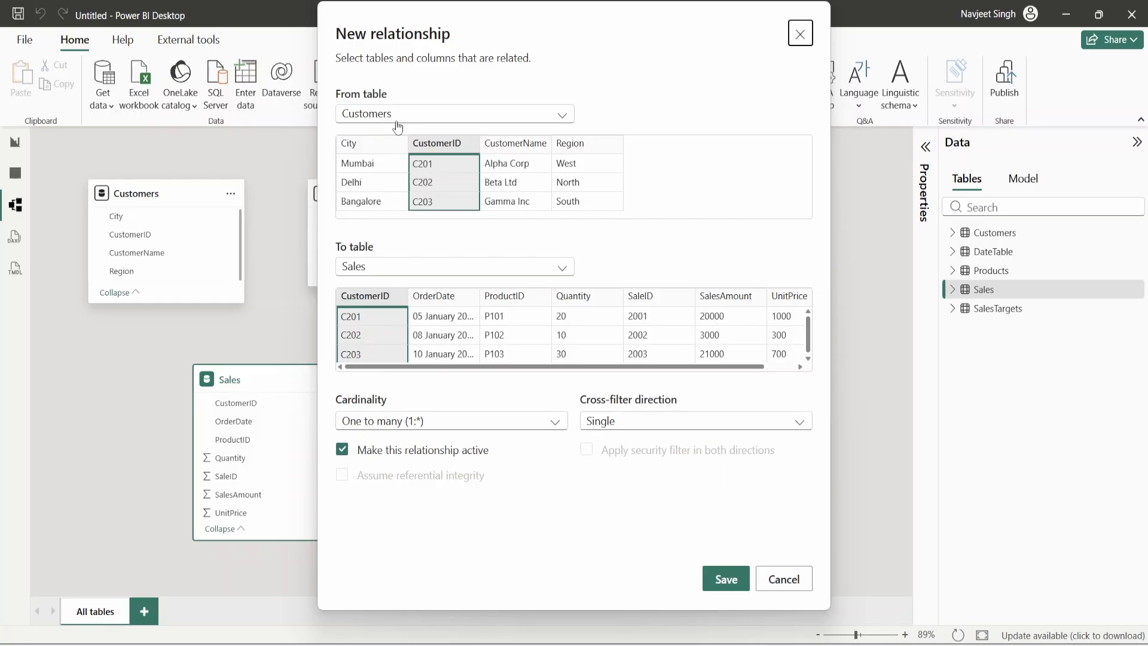
- Save Customers–Sales on CustomerID, link Products to Sales on ProductID, then pair DateTable Date with OrderDate
click(726, 581)
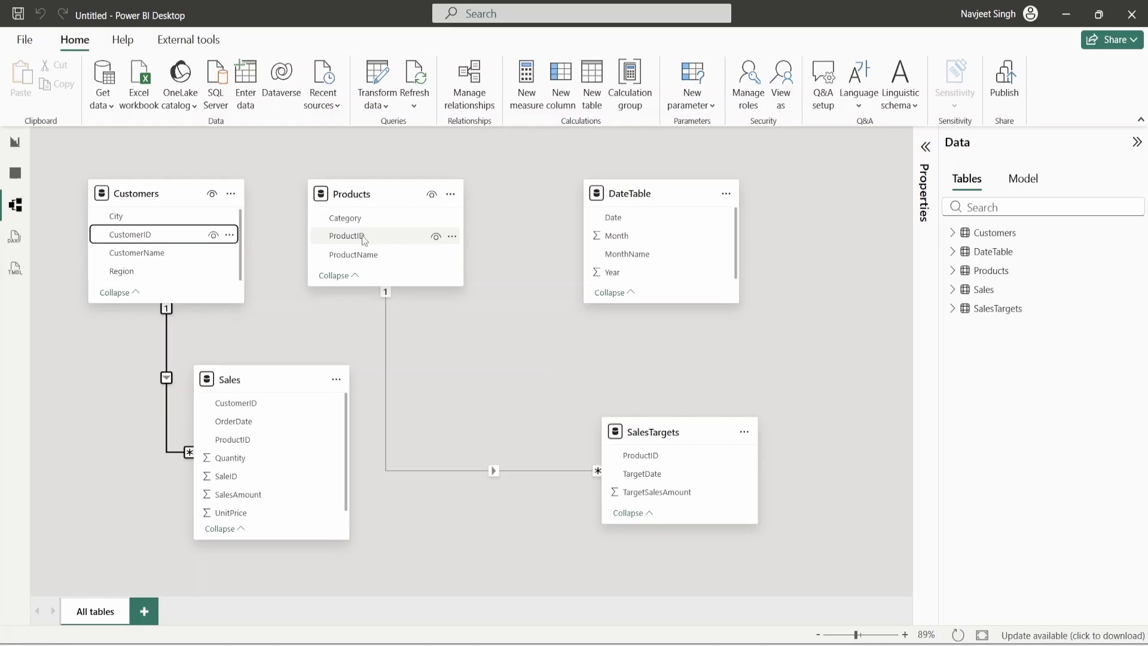
drag(362, 236, 275, 441)
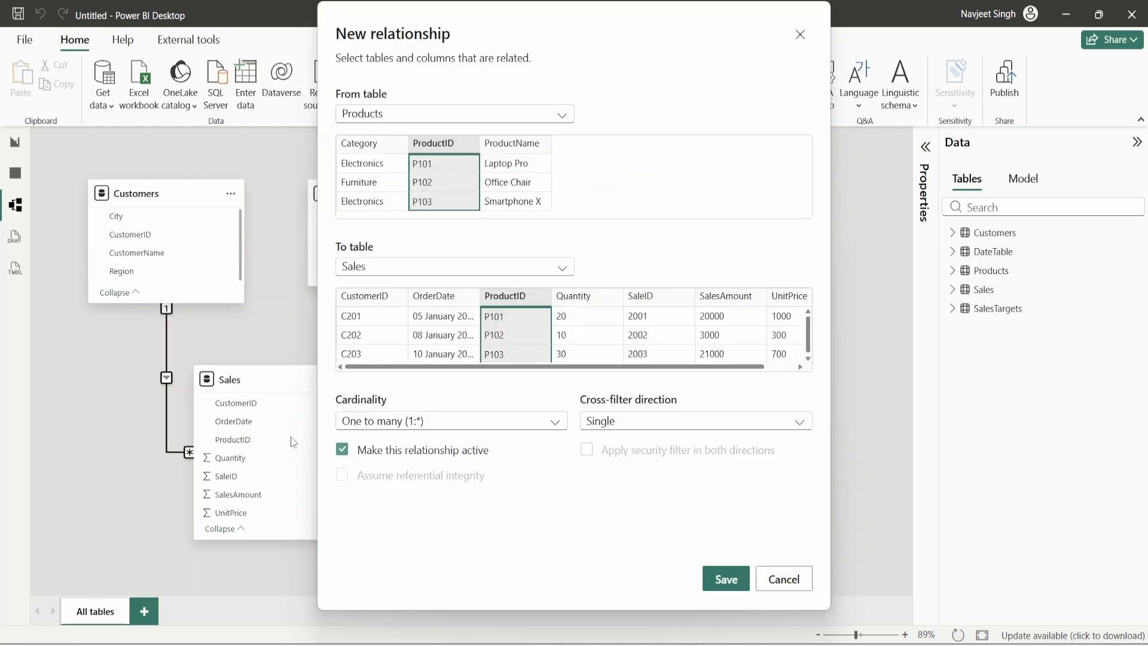
click(710, 581)
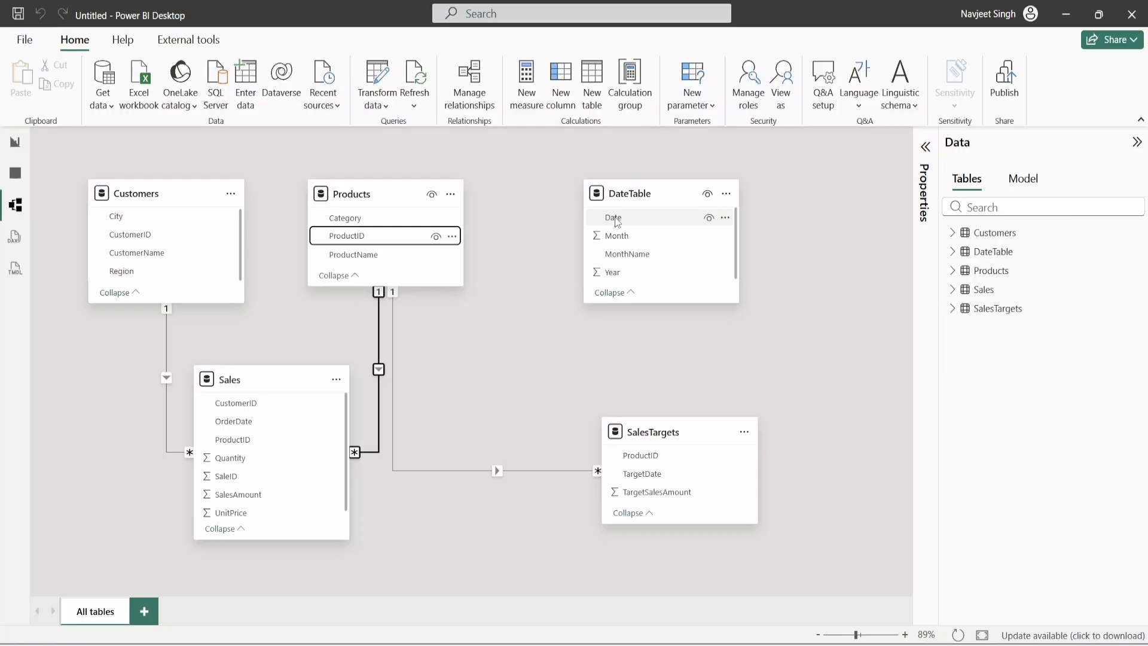
drag(616, 221, 296, 427)
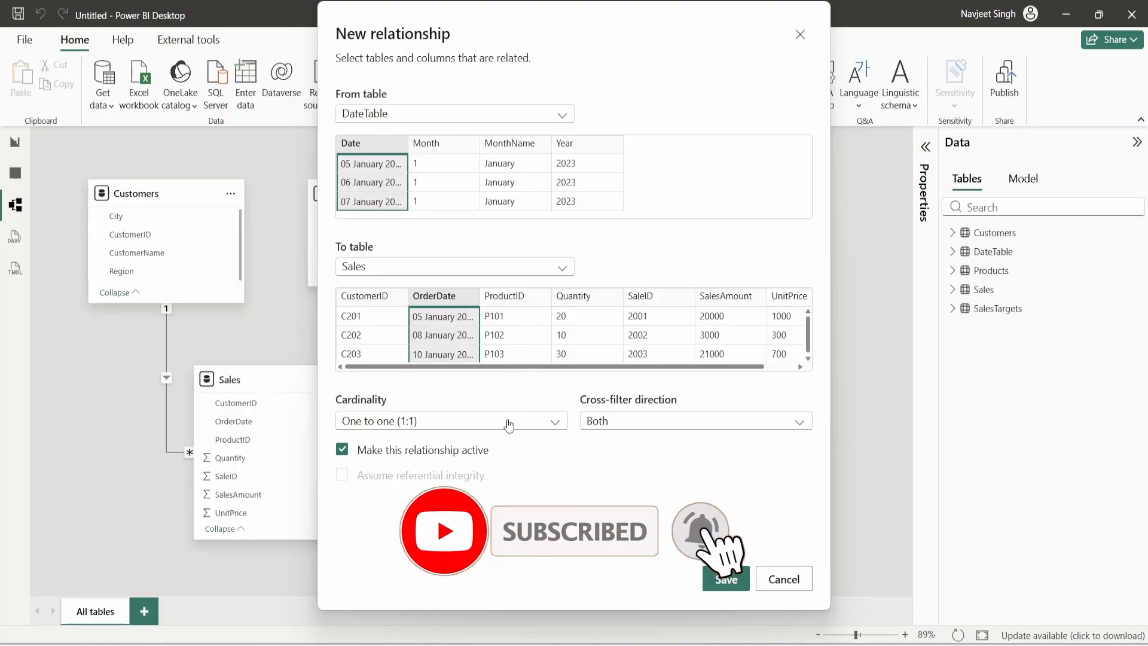
- Relate DateTable[Date] to Sales[OrderDate] as one-to-many with single cross-filtering, then shift DateTable and SalesTargets right
drag(528, 43, 575, 69)
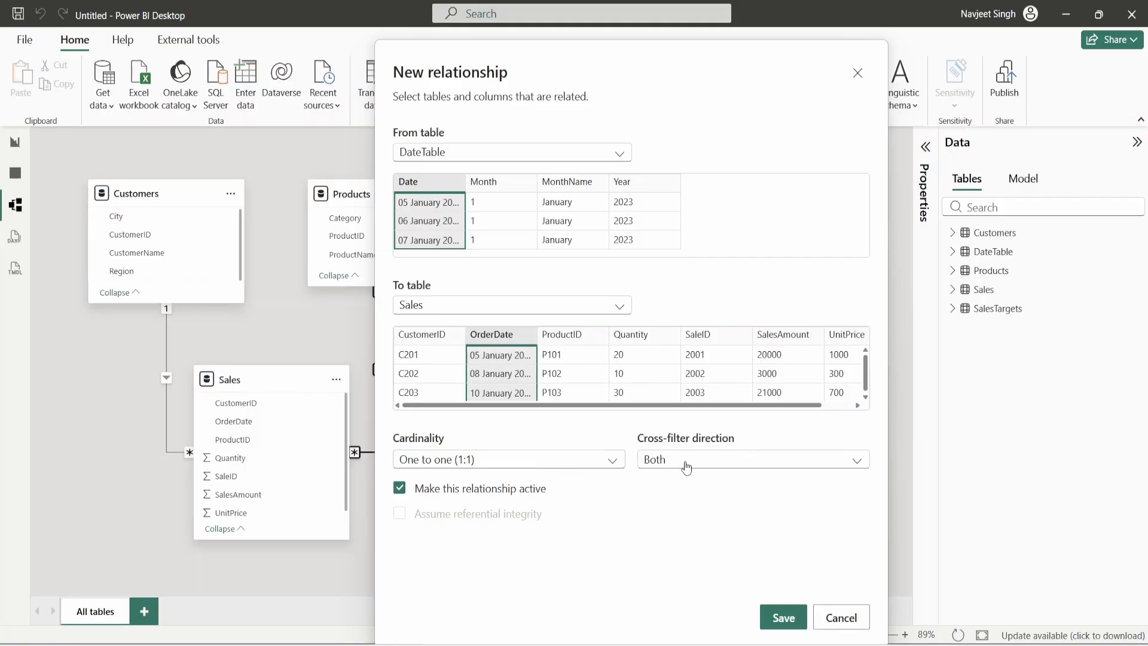
click(595, 461)
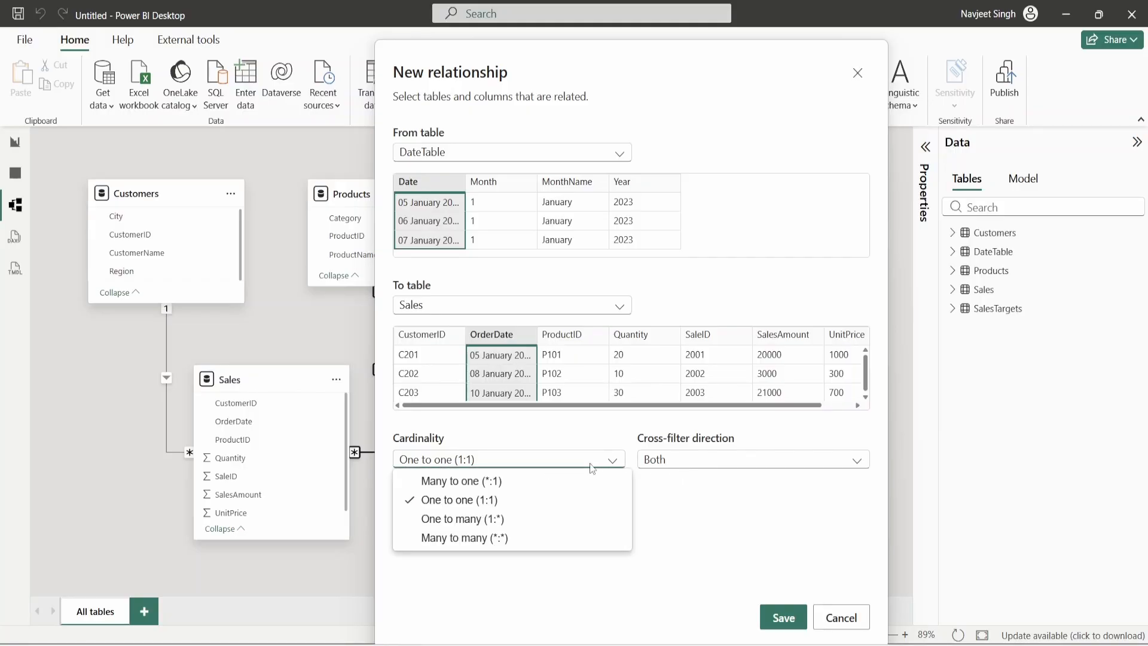
click(540, 518)
click(700, 463)
click(711, 481)
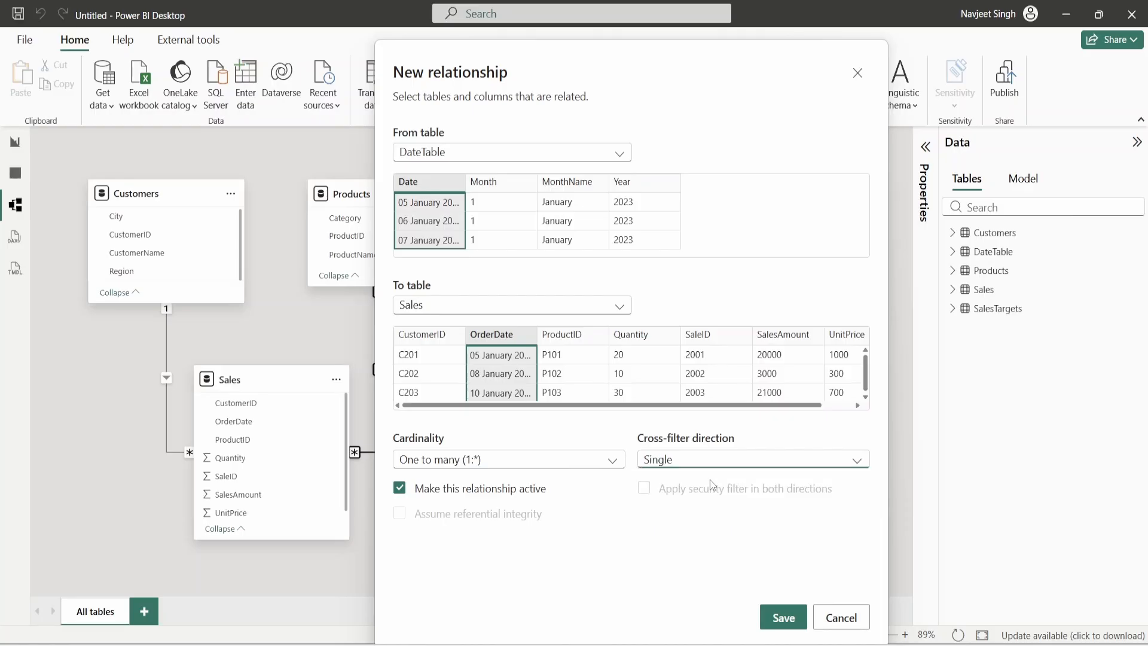
click(778, 618)
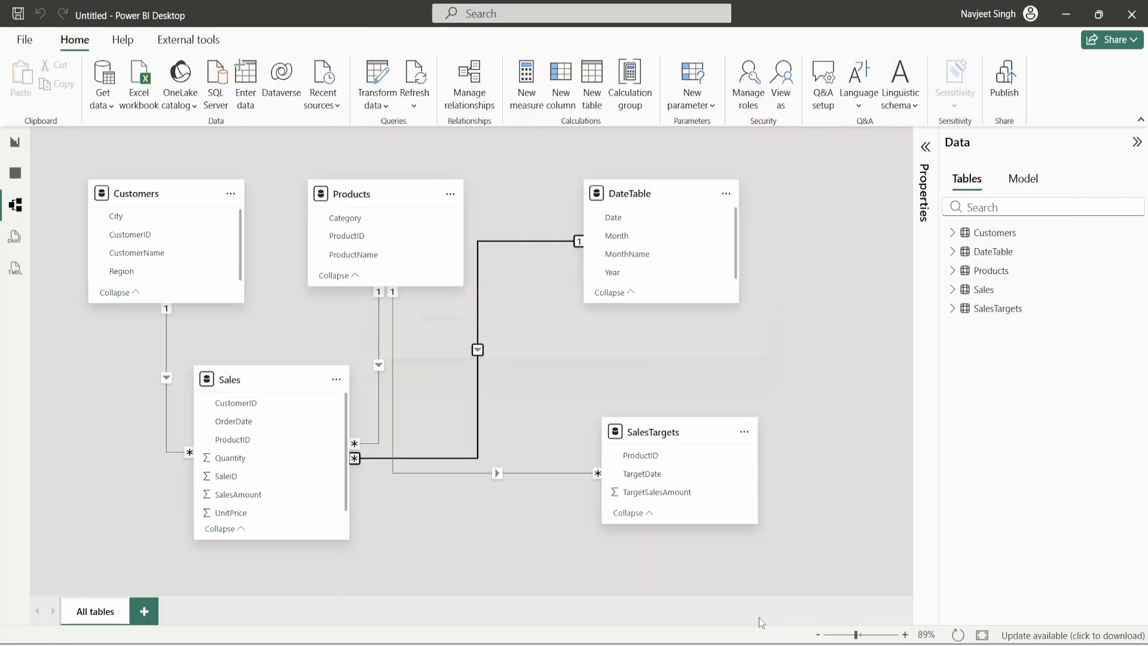
drag(632, 195, 697, 195)
drag(649, 434, 694, 457)
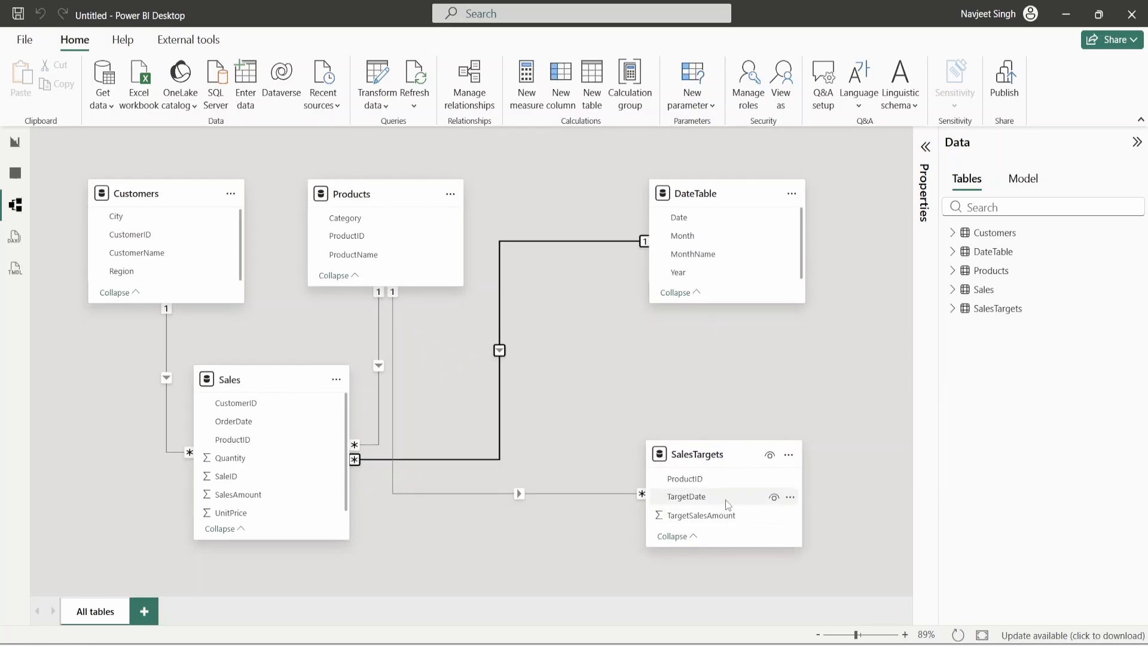
- Link DateTable[Date] to SalesTargets[TargetDate] as a one-to-many relationship
drag(688, 216, 725, 501)
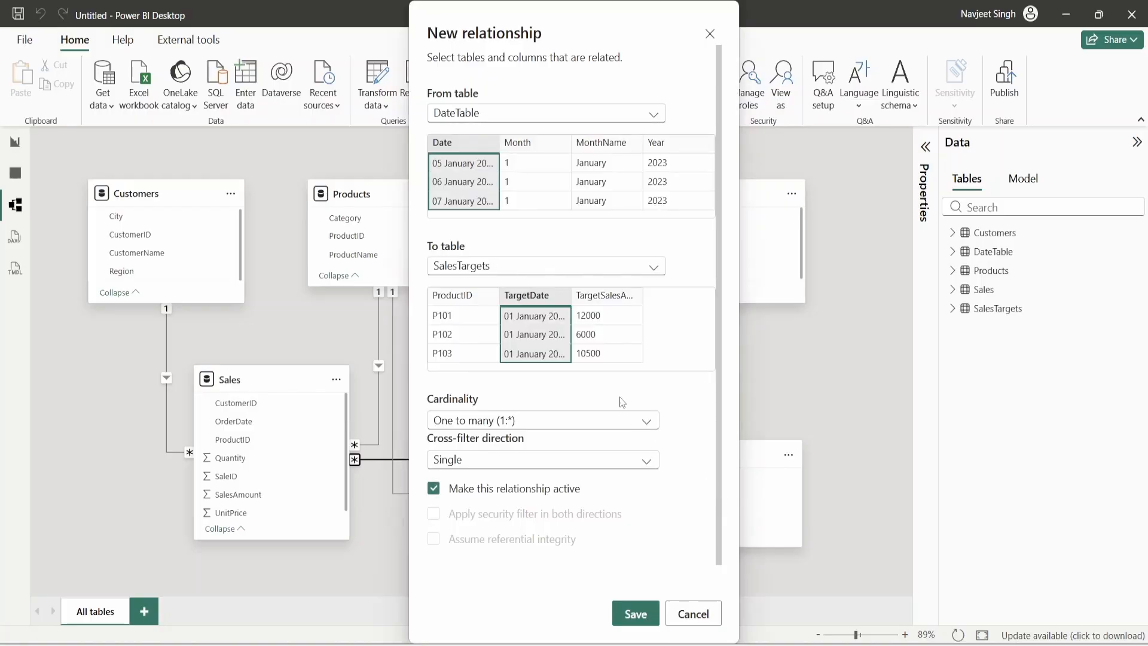
click(494, 422)
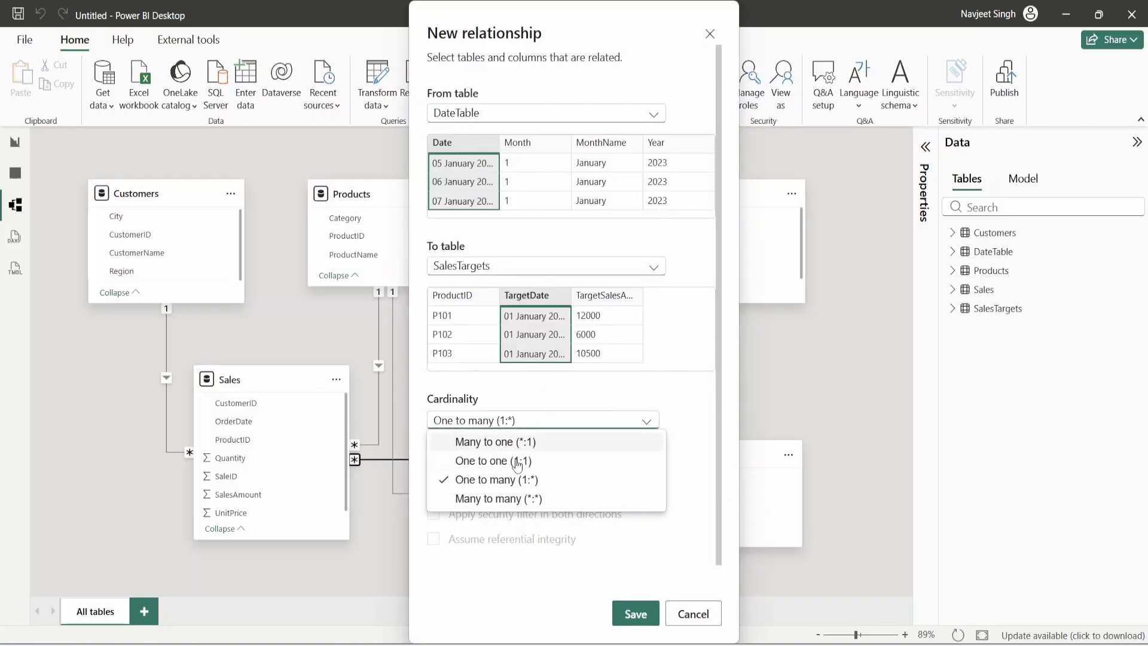
click(524, 480)
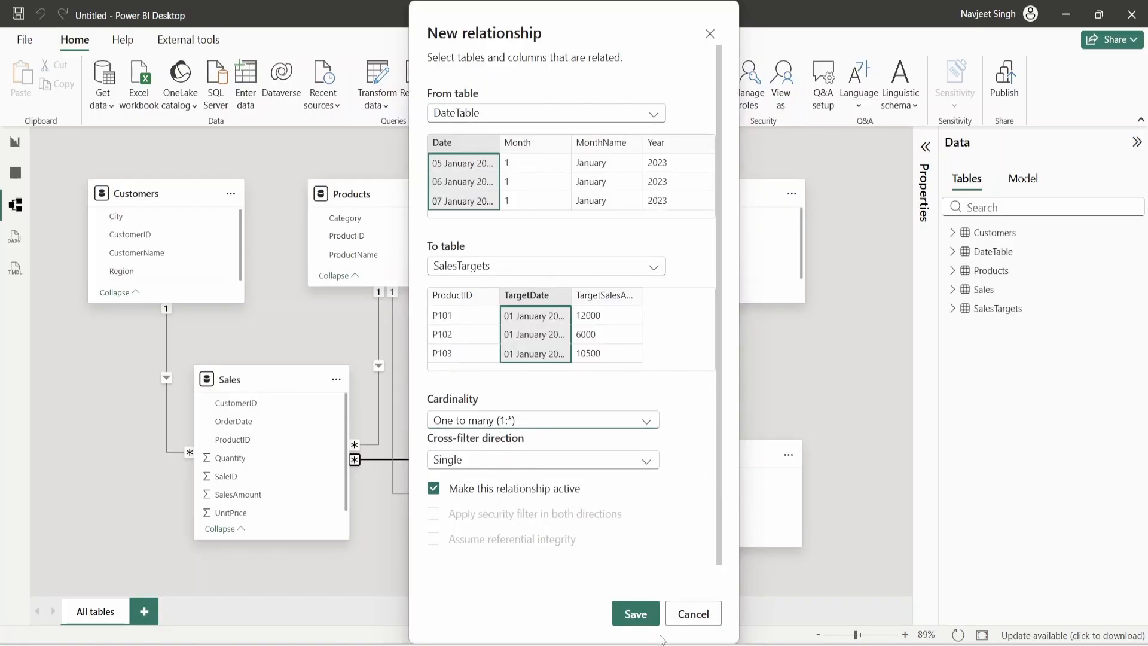
click(649, 619)
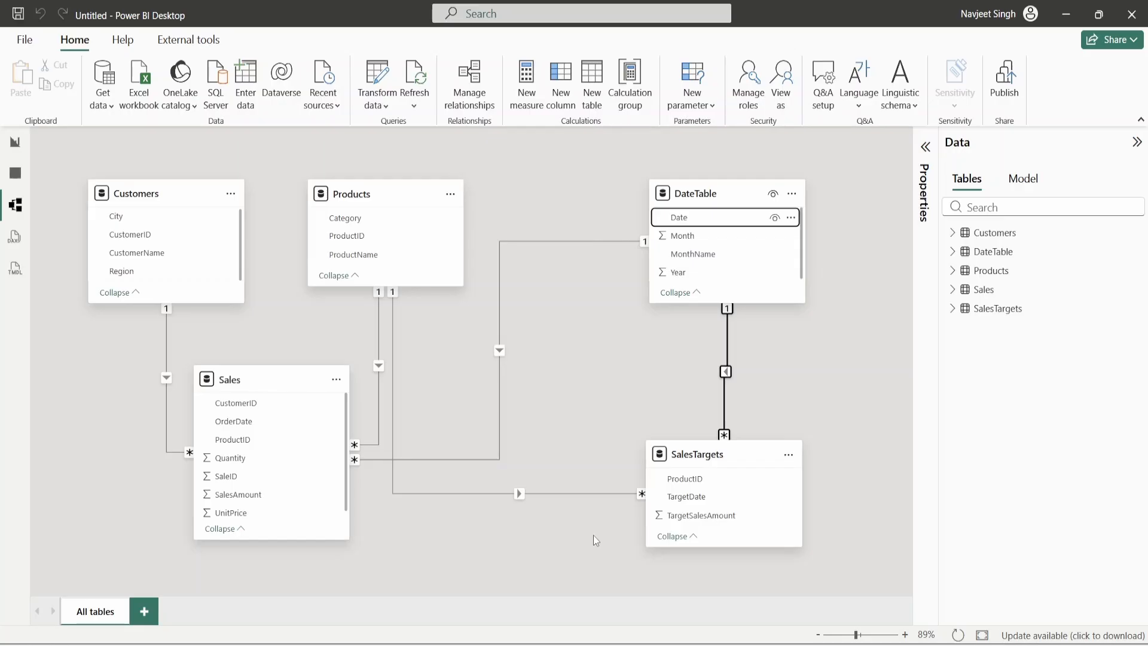
- Rearrange the Sales and DateTable cards in the model diagram
drag(267, 379, 287, 448)
drag(711, 192, 633, 197)
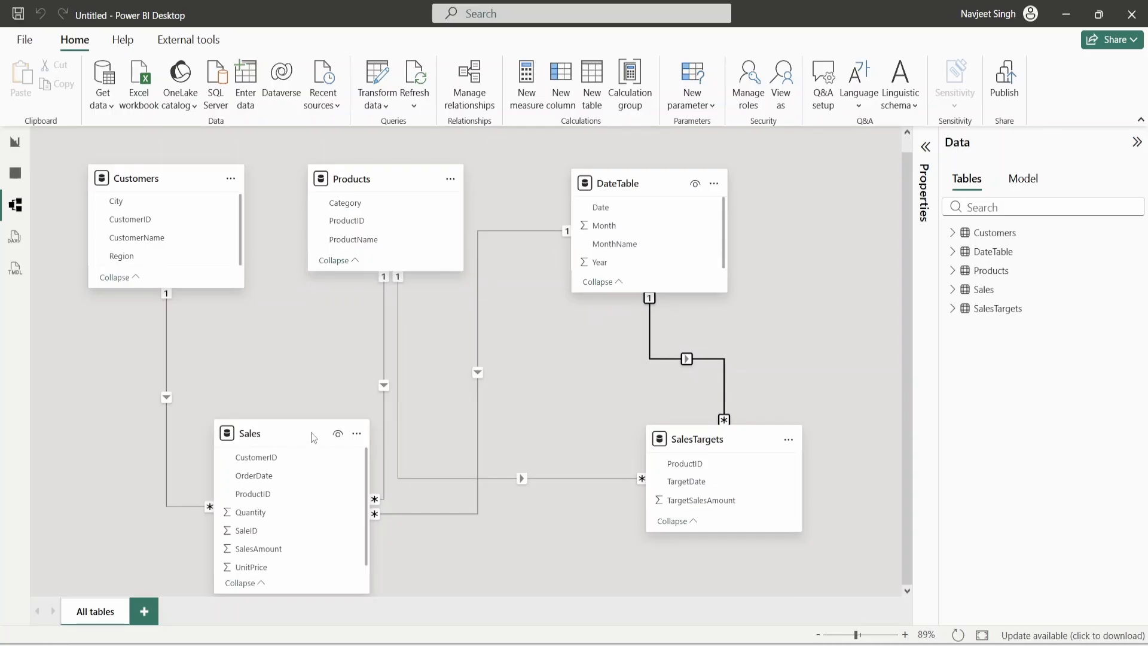
drag(313, 431, 323, 405)
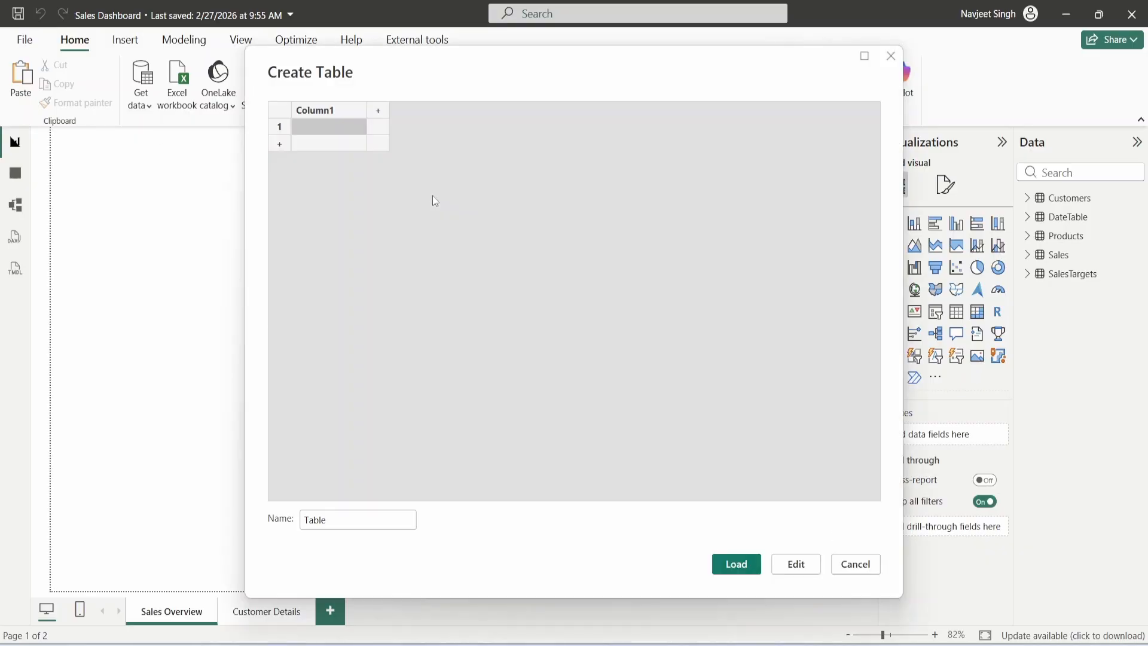
- Enter a table with header 1 and value 1, name it KPIs, and load it
drag(443, 55, 546, 77)
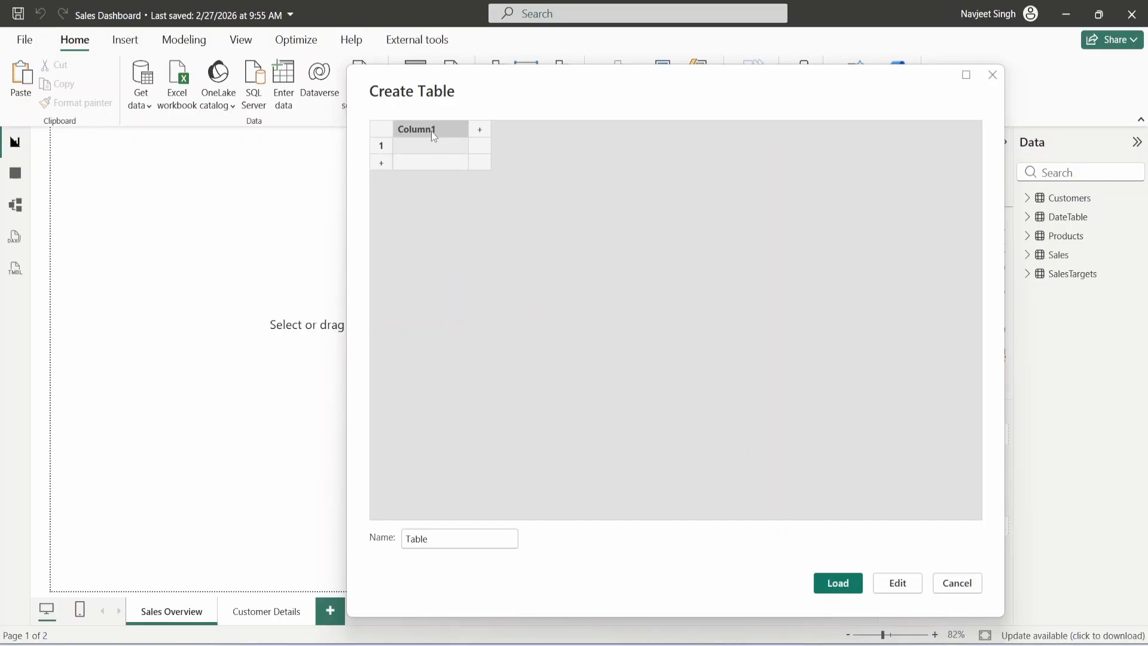
text(1)
key(Return)
text(1)
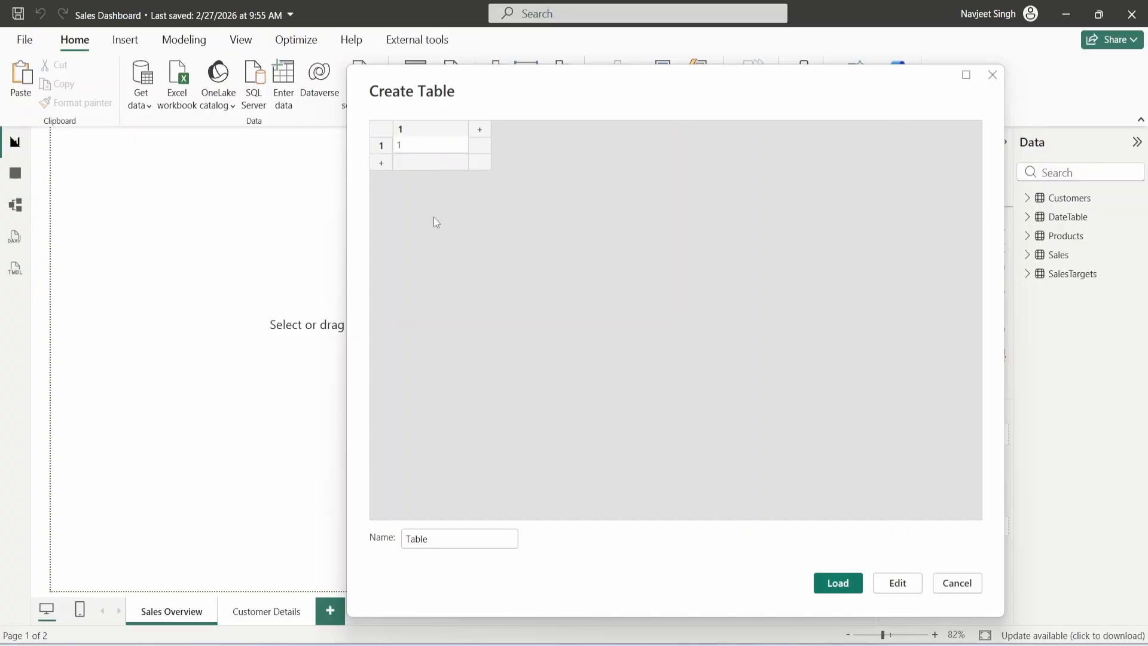
double_click(403, 540)
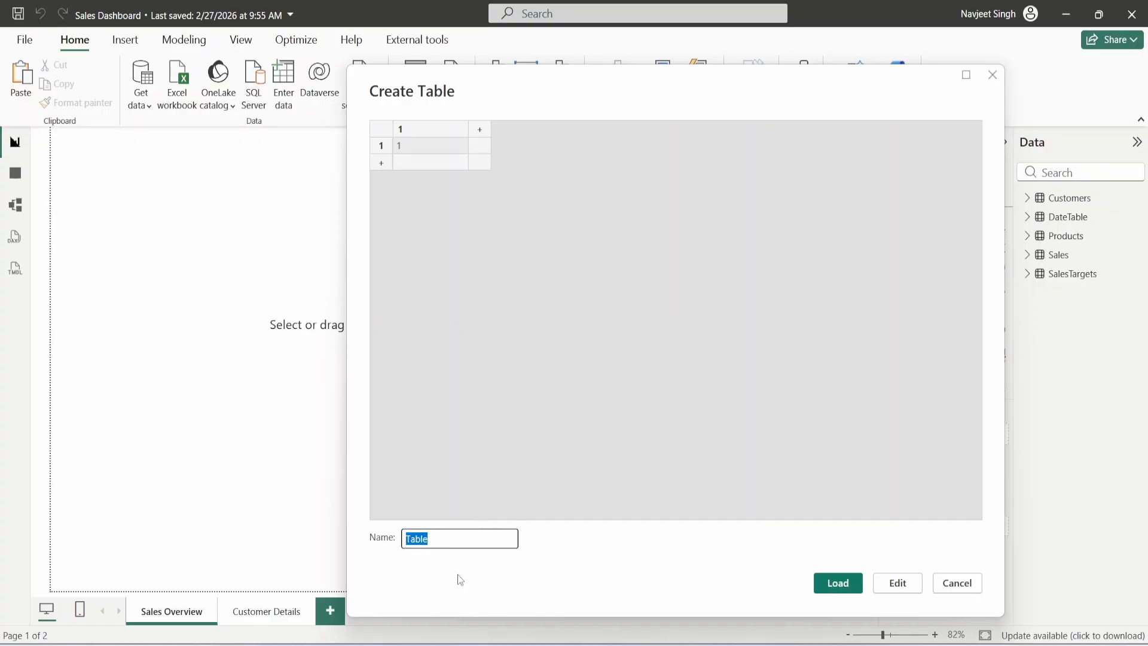
text(KPIs)
click(832, 585)
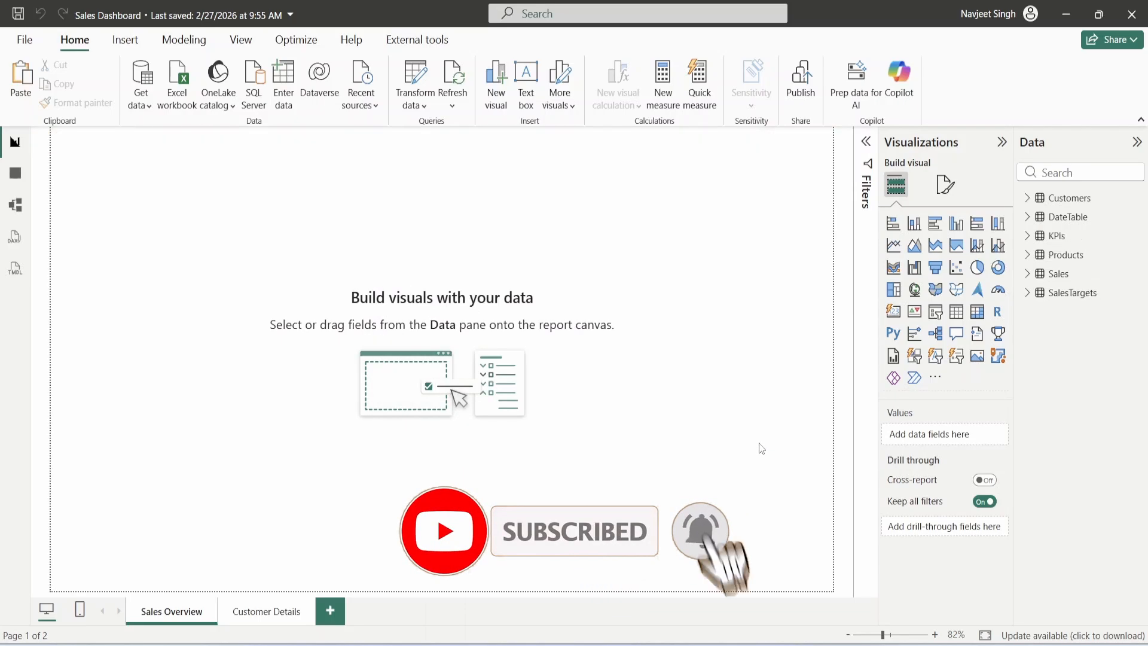
- Add a KPIs measure Total Sales = SUM(Sales[SalesAmount])
click(1025, 236)
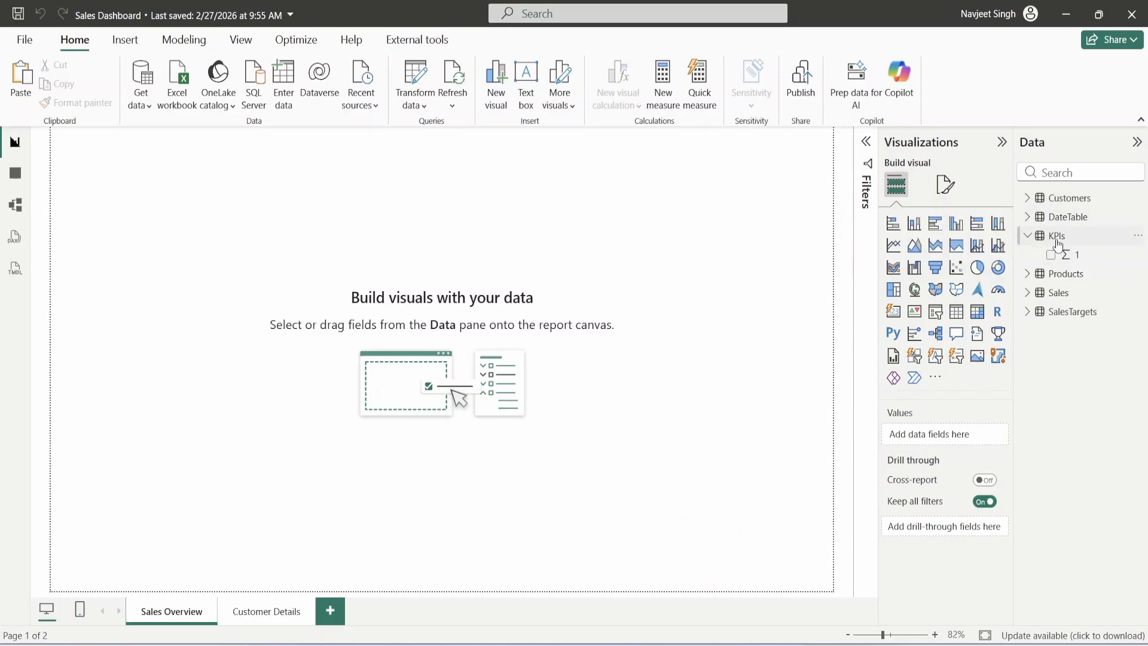
mouse_move(1058, 242)
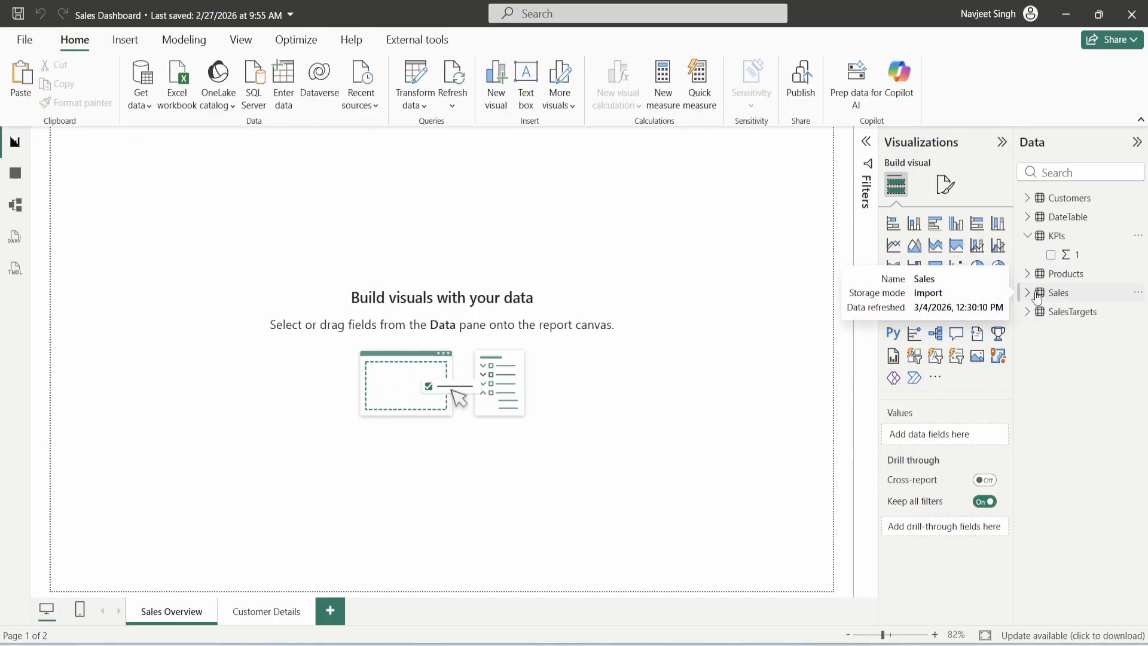
right_click(1054, 239)
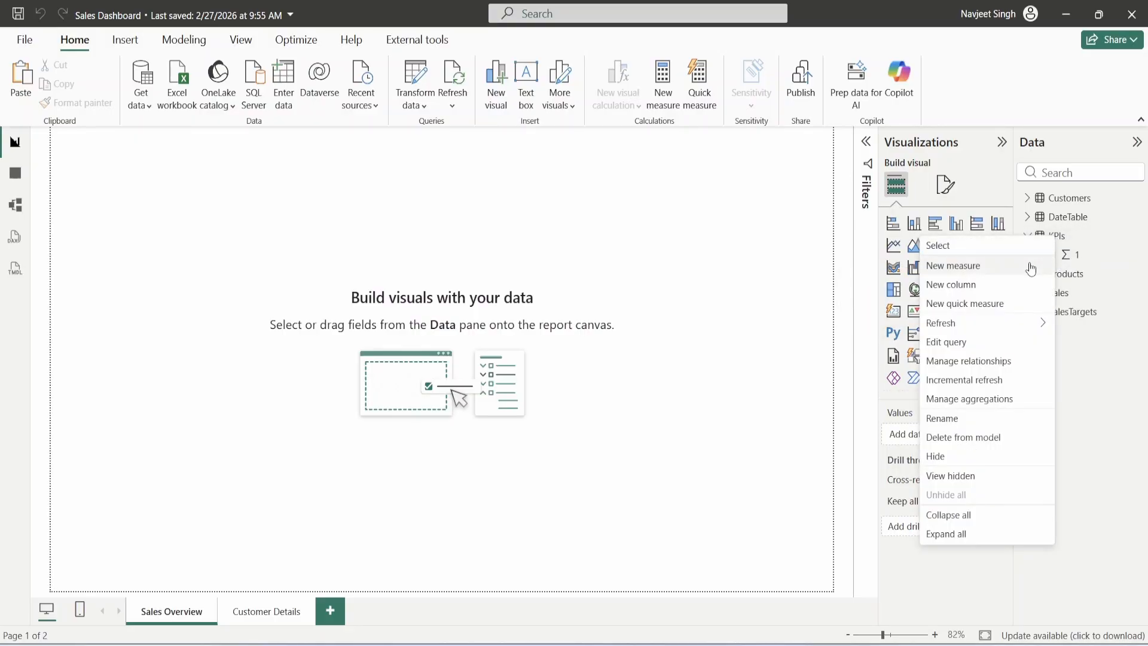
click(1029, 266)
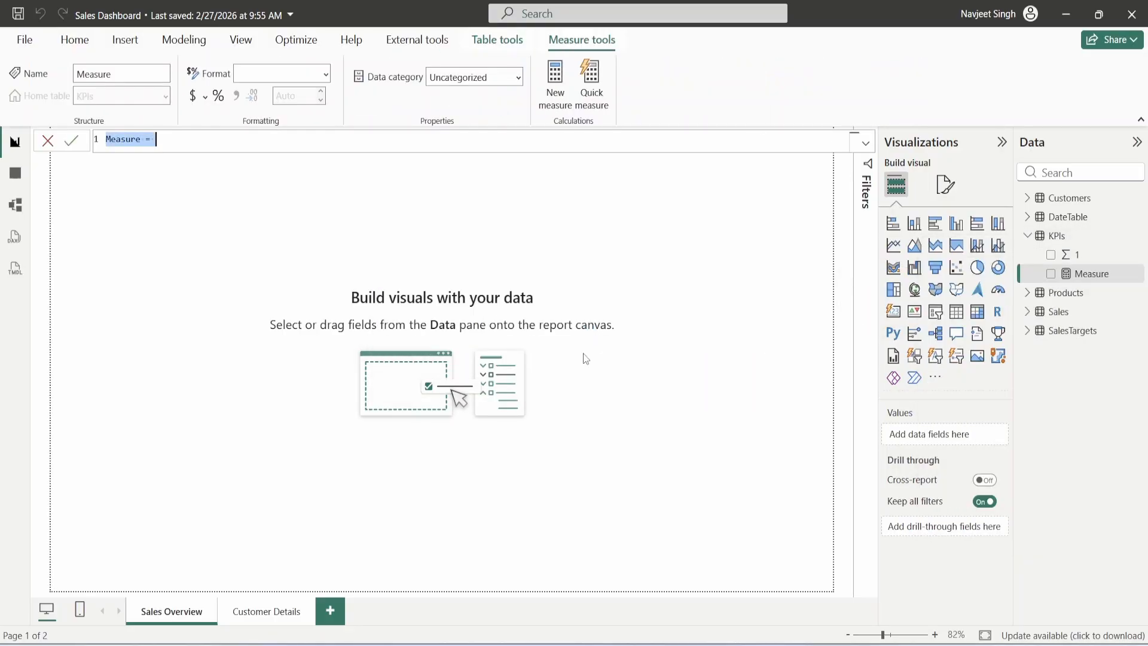
text(Total Sal)
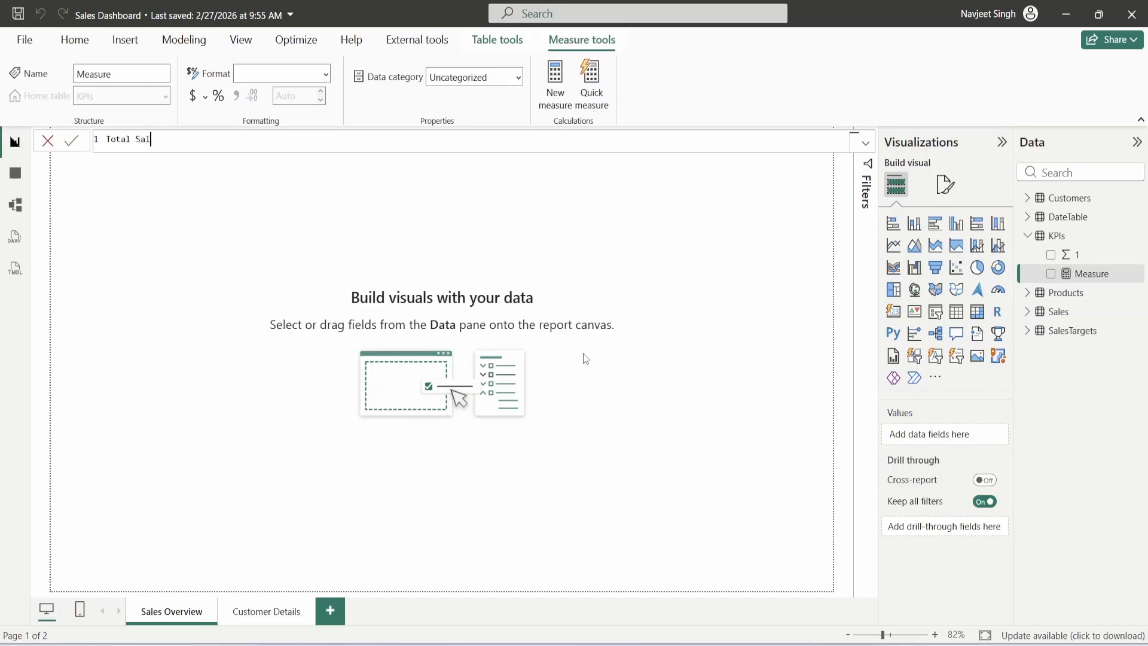
text(es = SUM(Sale)
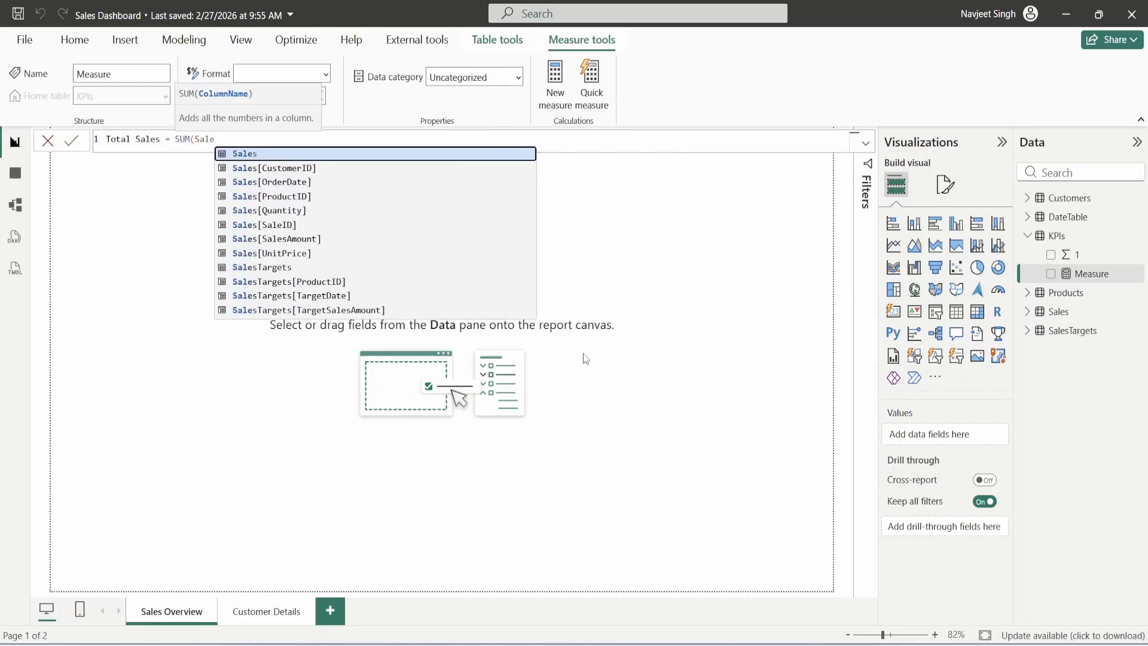
text(s[SalesA)
key(Tab)
text())
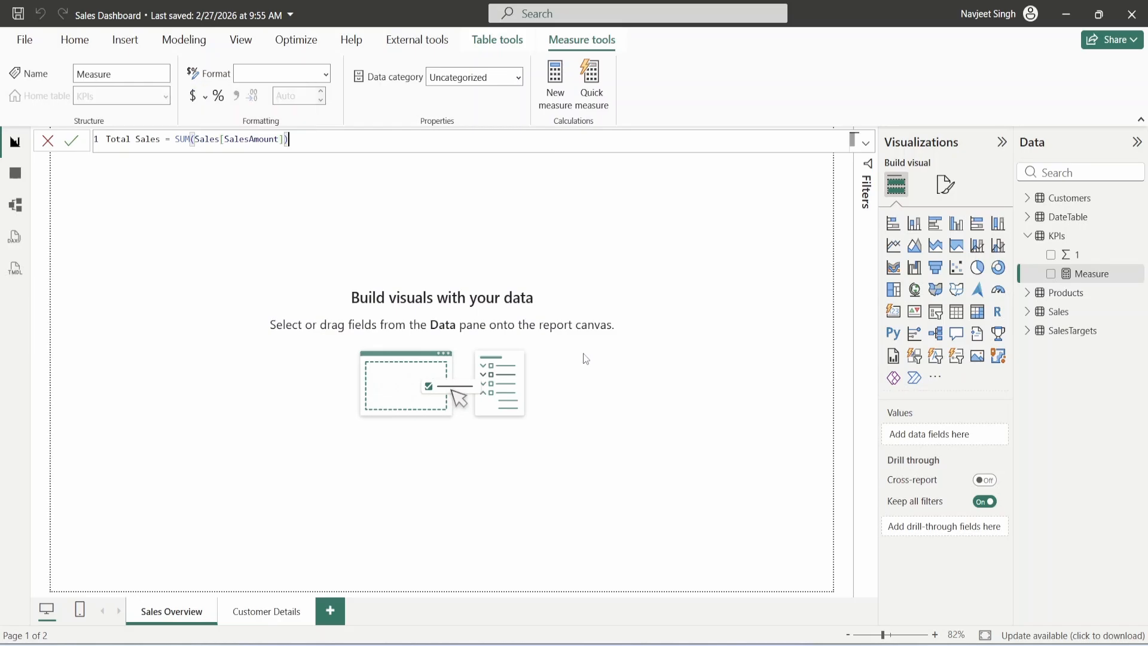
key(Return)
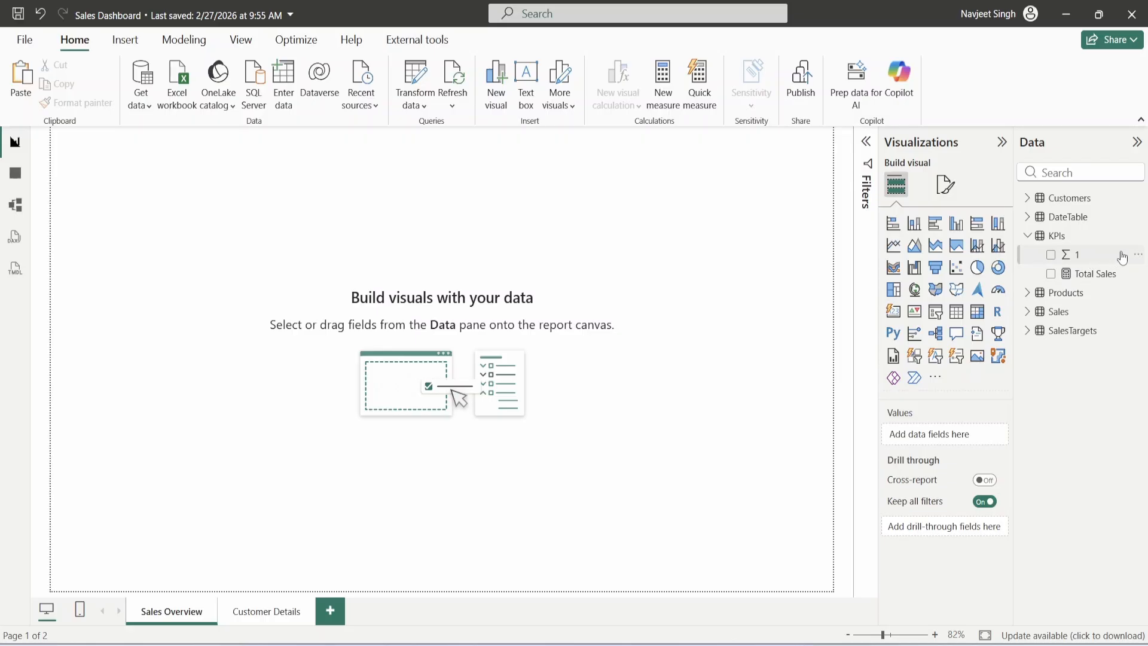
- Delete the placeholder column 1 from the KPIs table
click(1137, 259)
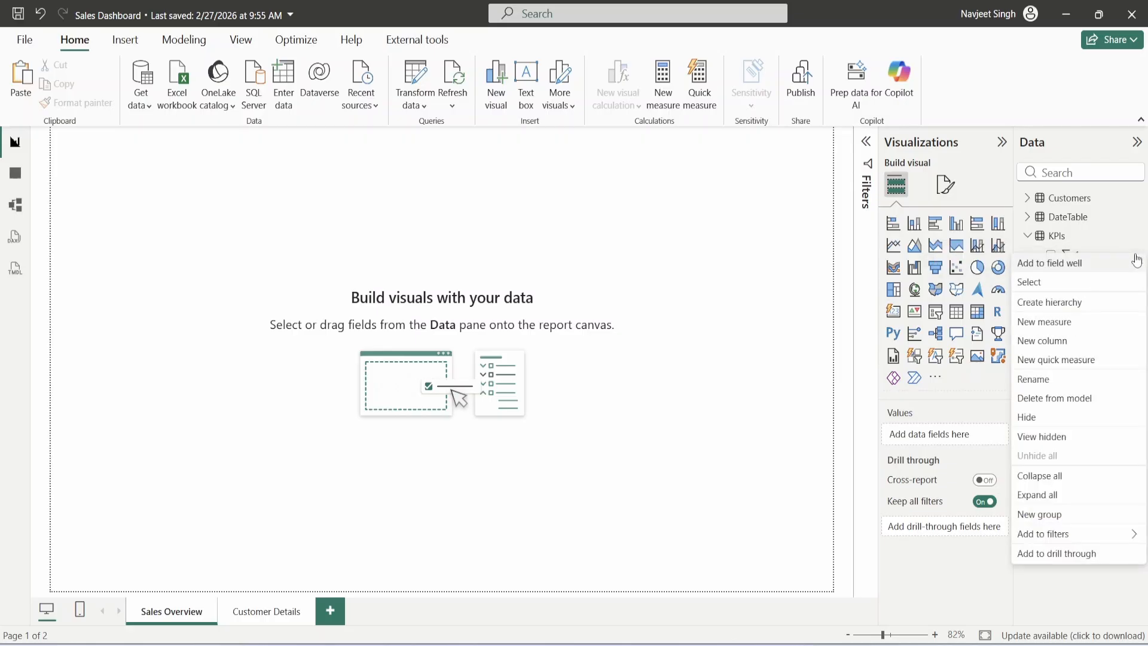
click(1063, 402)
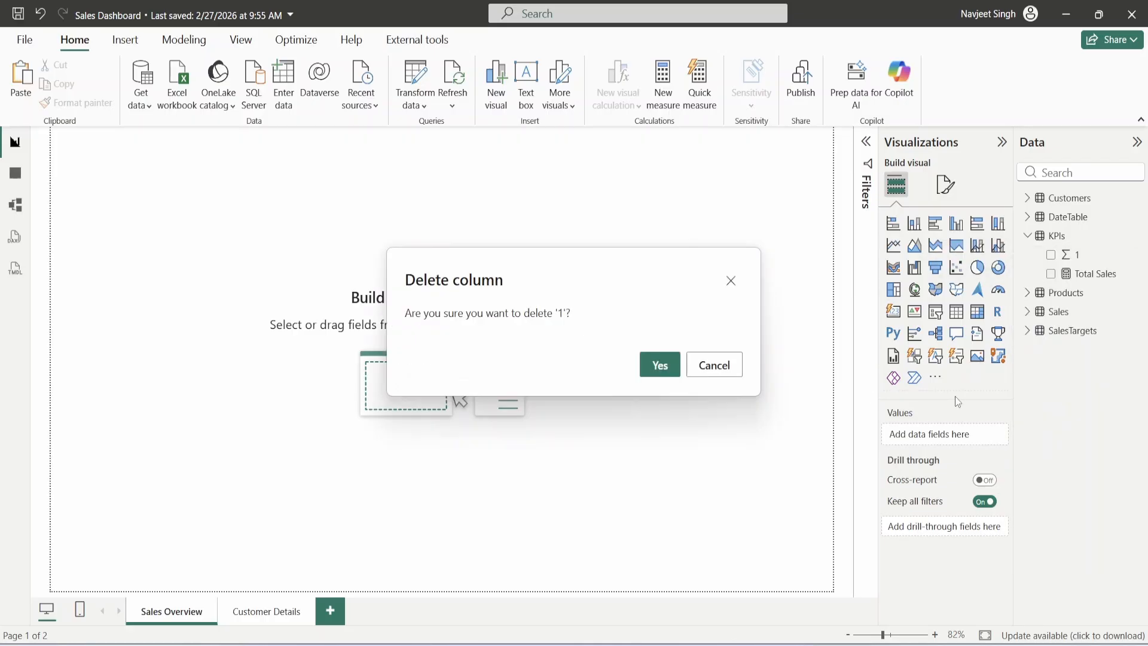
click(662, 364)
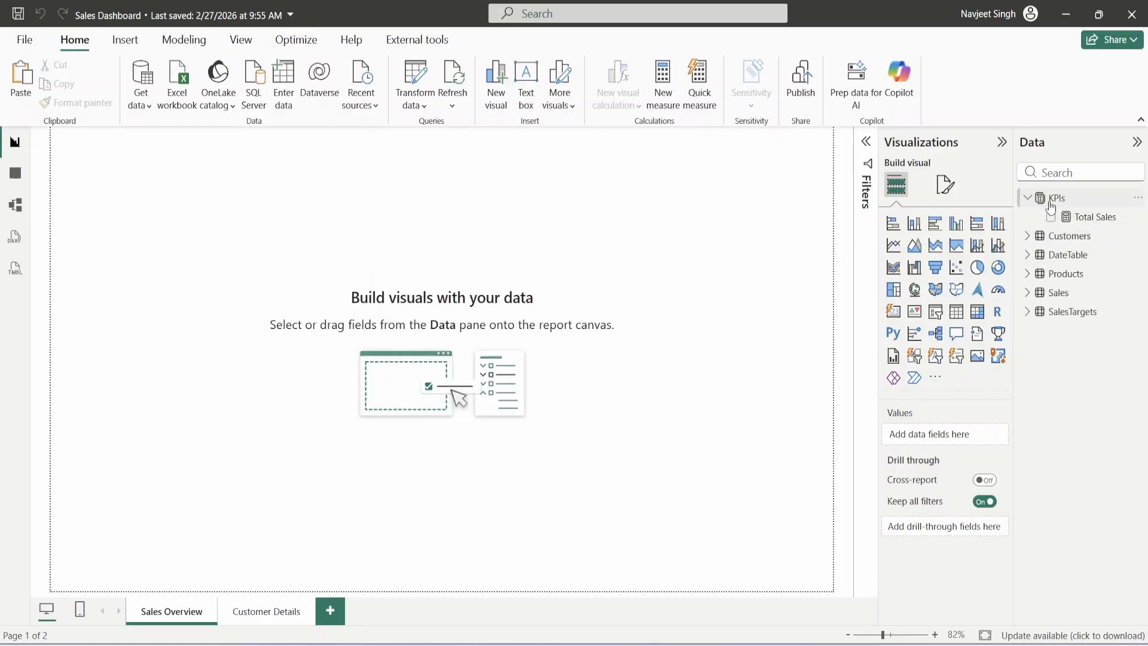
- Start a new KPIs measure Sales Last year as CALCULATE([Total Sales] …)
mouse_move(1050, 207)
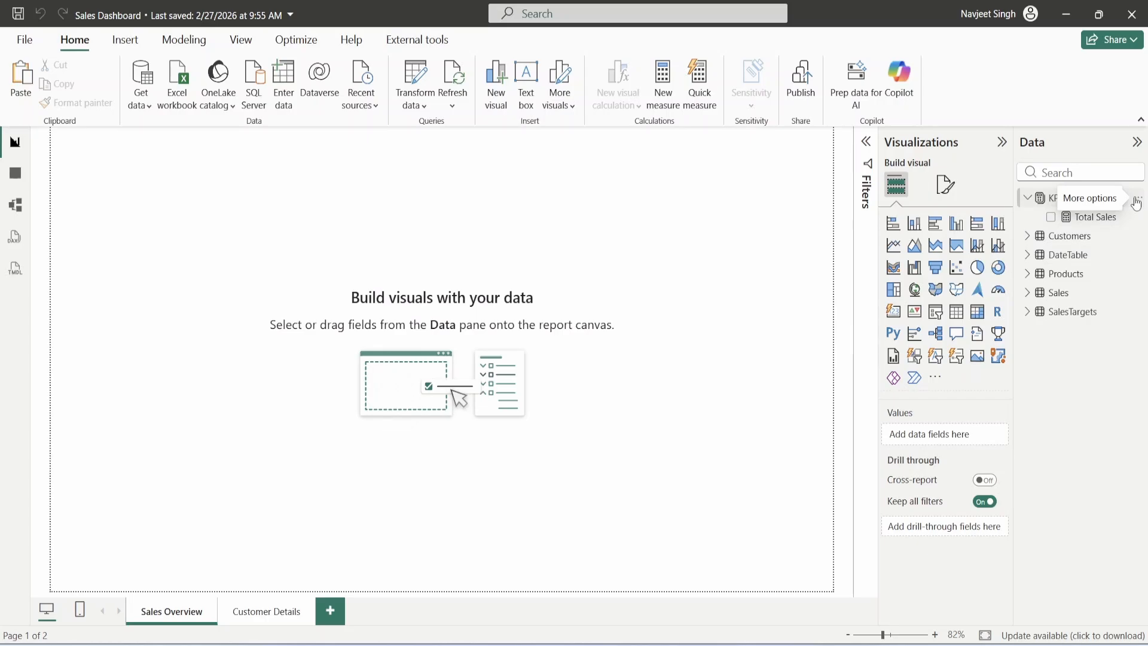
click(1136, 202)
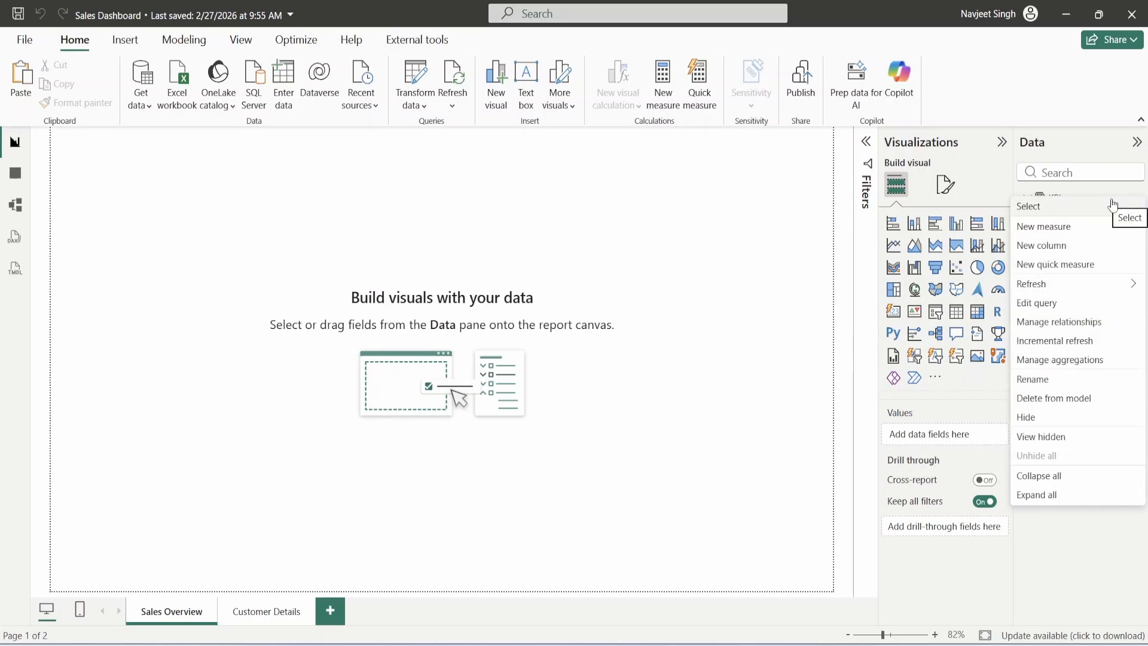
click(1044, 226)
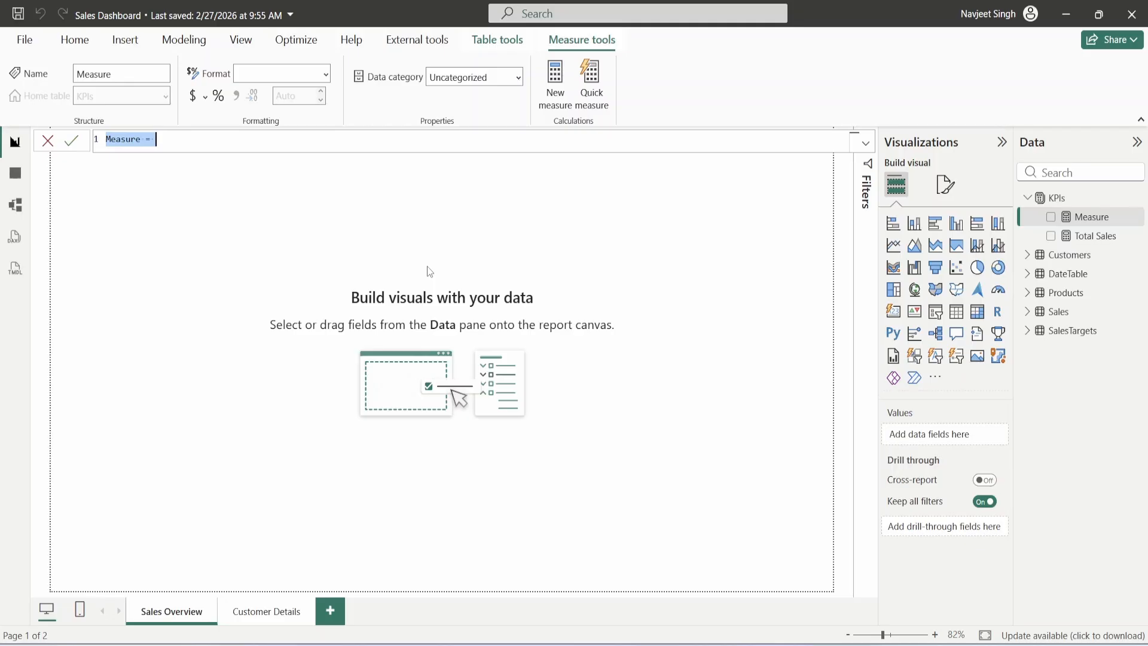
text(Sale)
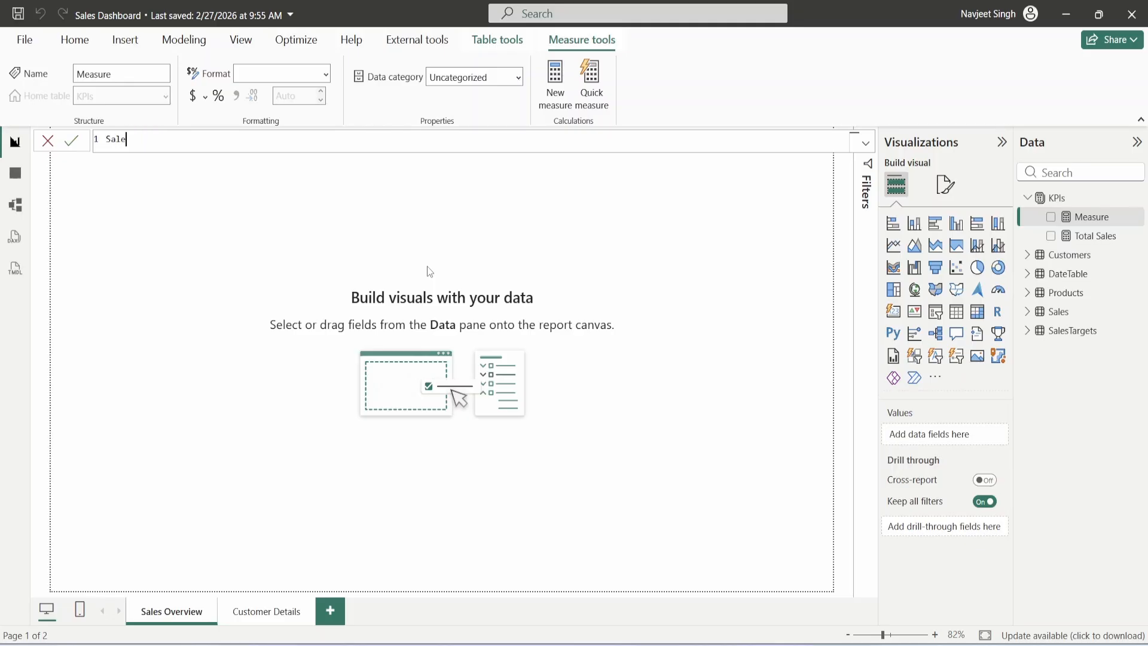
text(s :Last year = Calc)
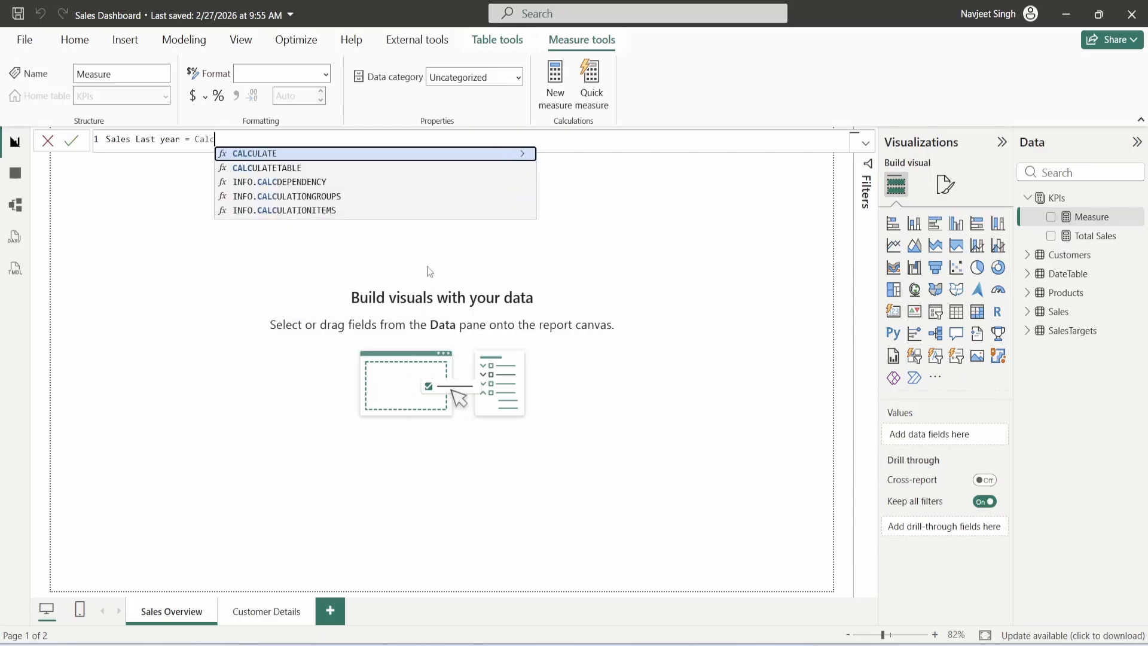
key(Tab)
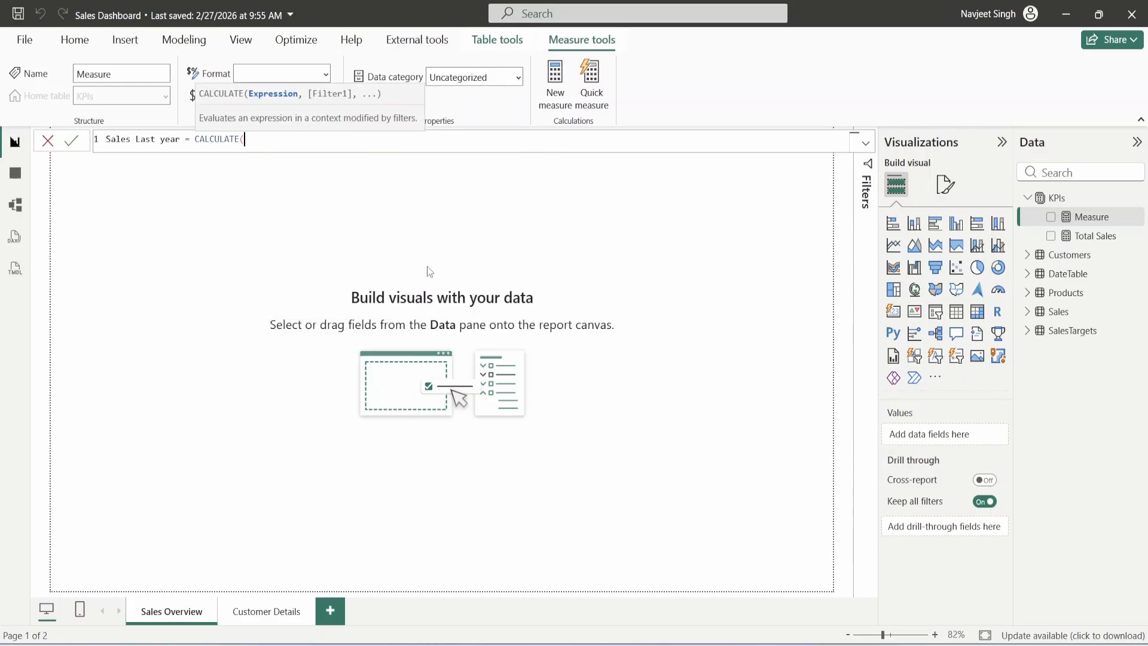
text(Tota)
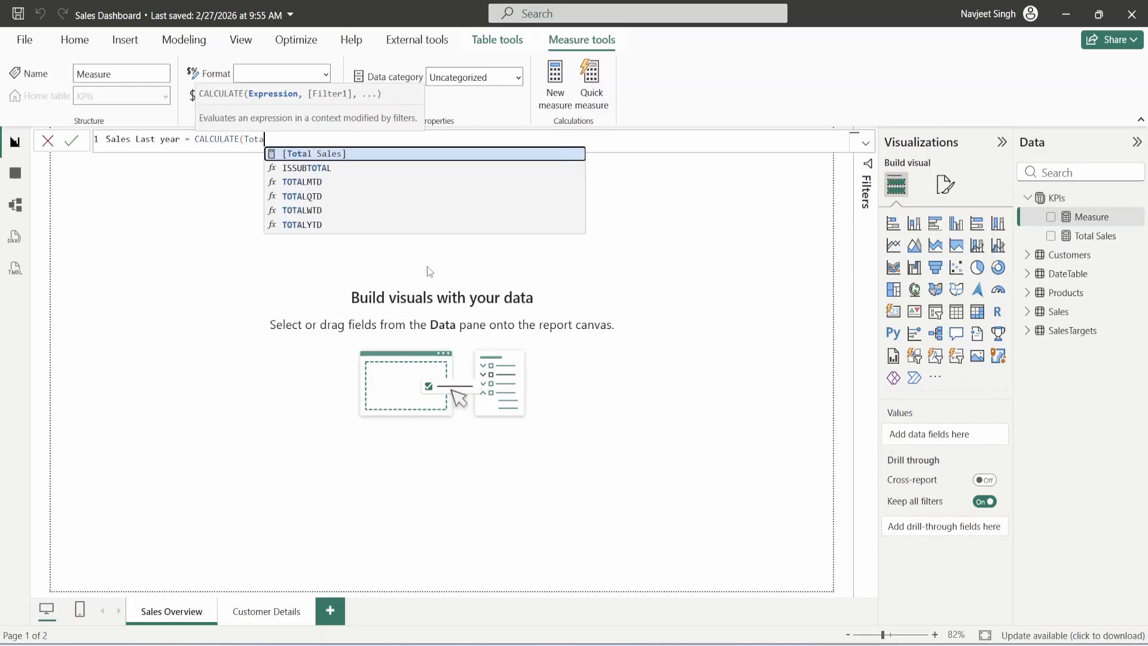
key(Tab)
- Complete the formula with SAMEPERIODLASTYEAR(DateTable[Date]) and commit the Sales Last year measure
text(,)
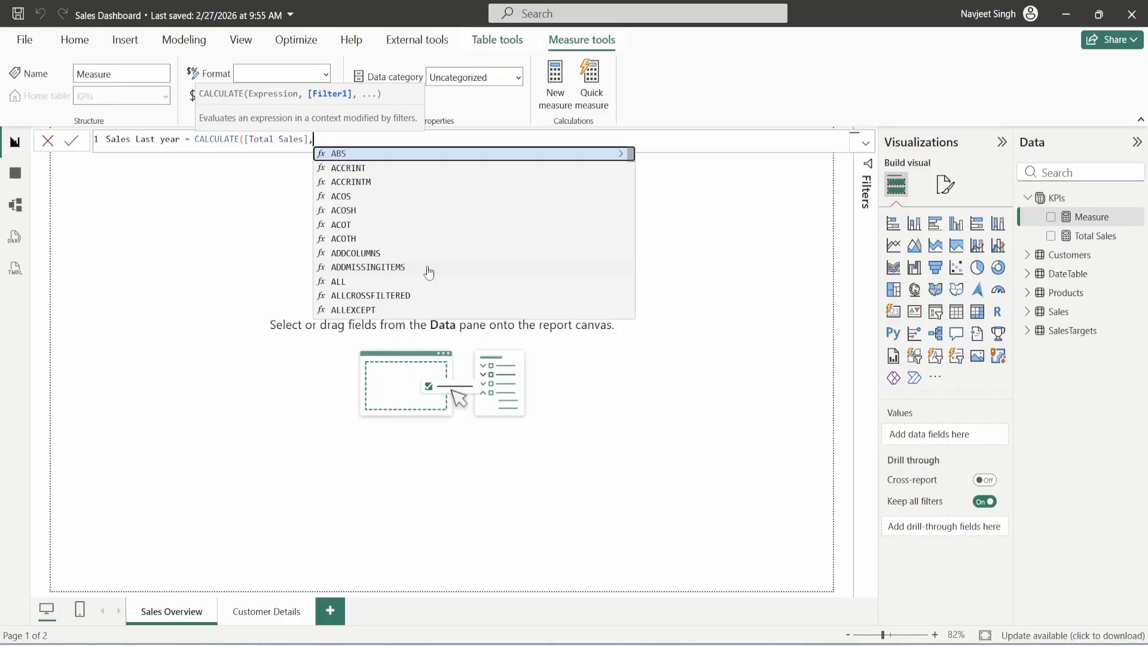
text(sa)
key(Tab)
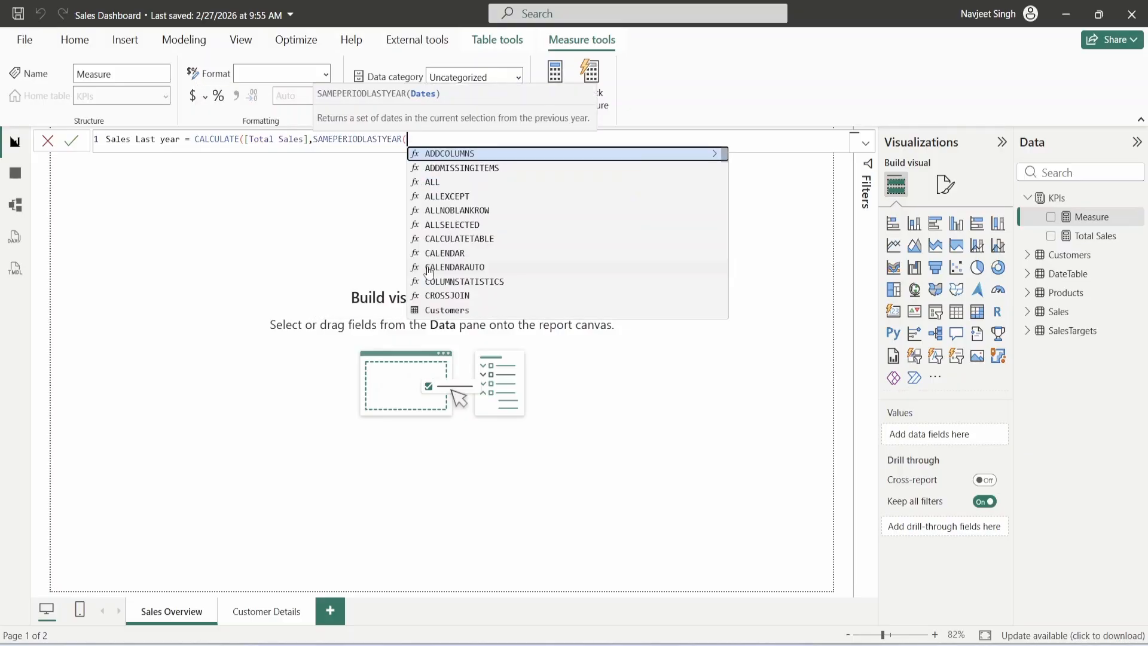
text(Date)
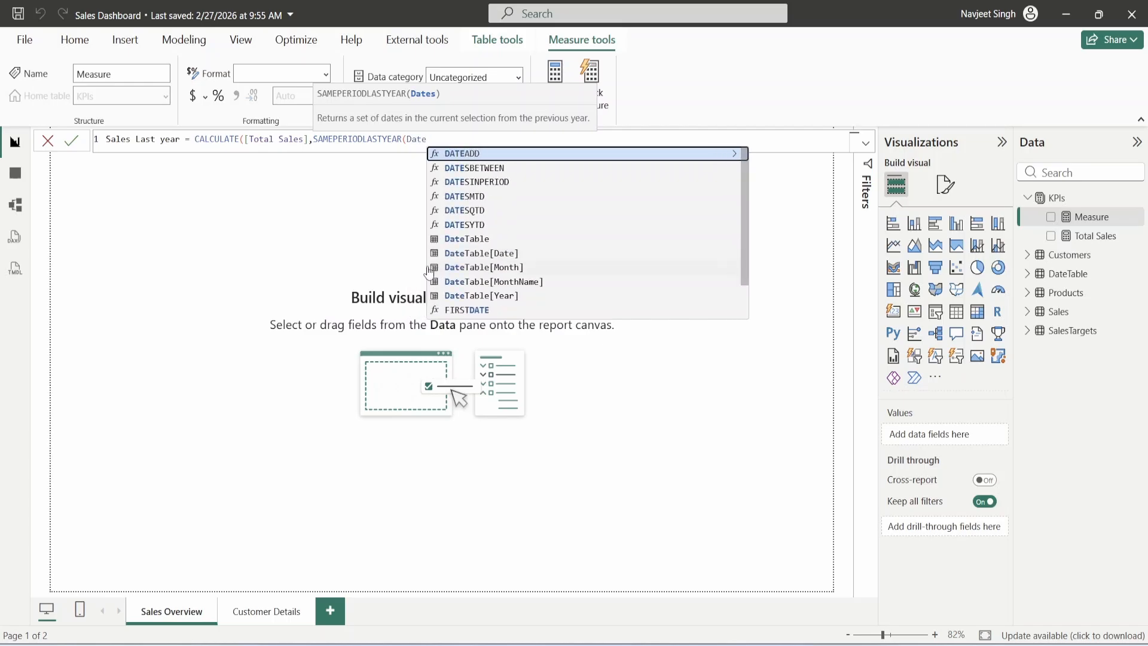
key(Down)
key(Down)
key(Down)
key(Down)
key(Down)
key(Down)
key(Down)
key(Tab)
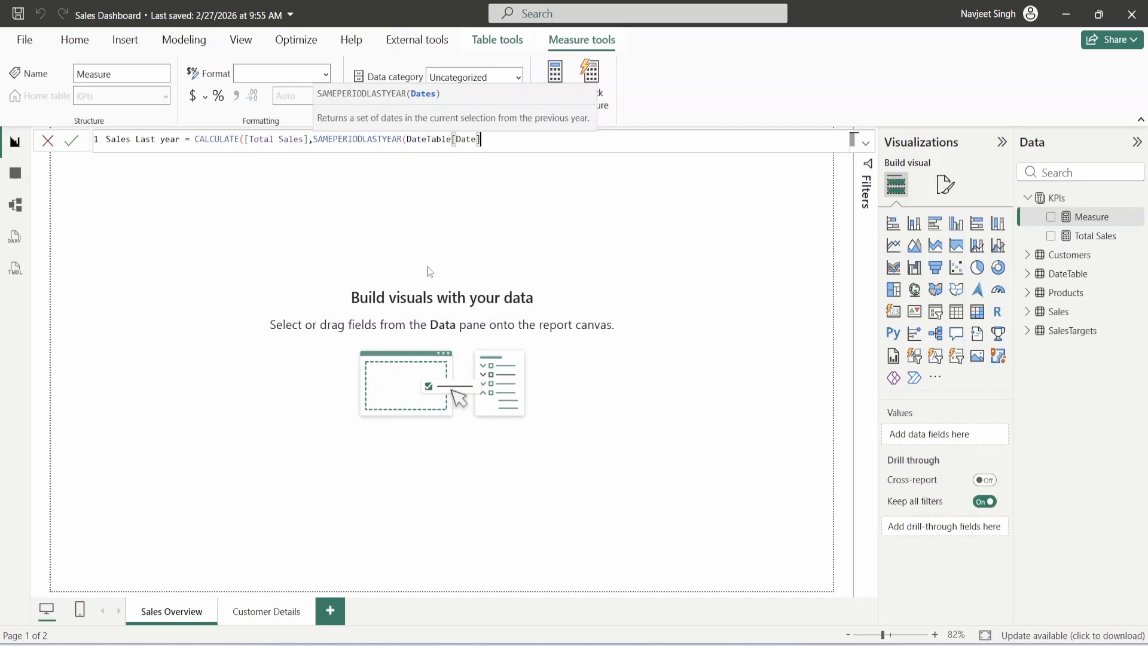
text()))
key(Return)
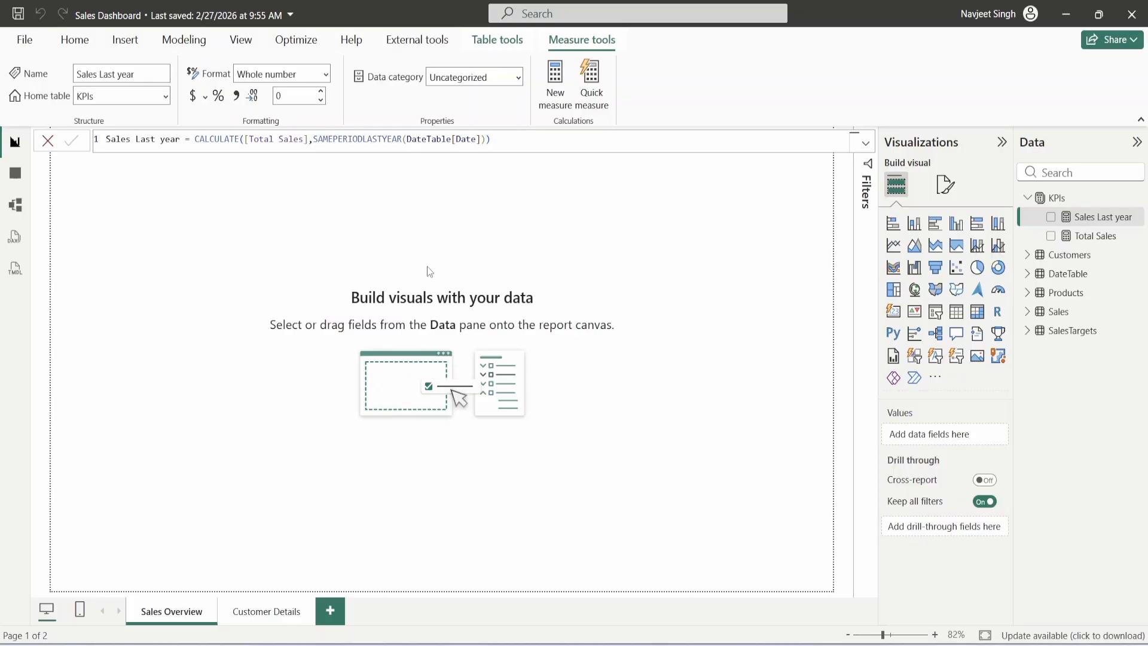
click(712, 341)
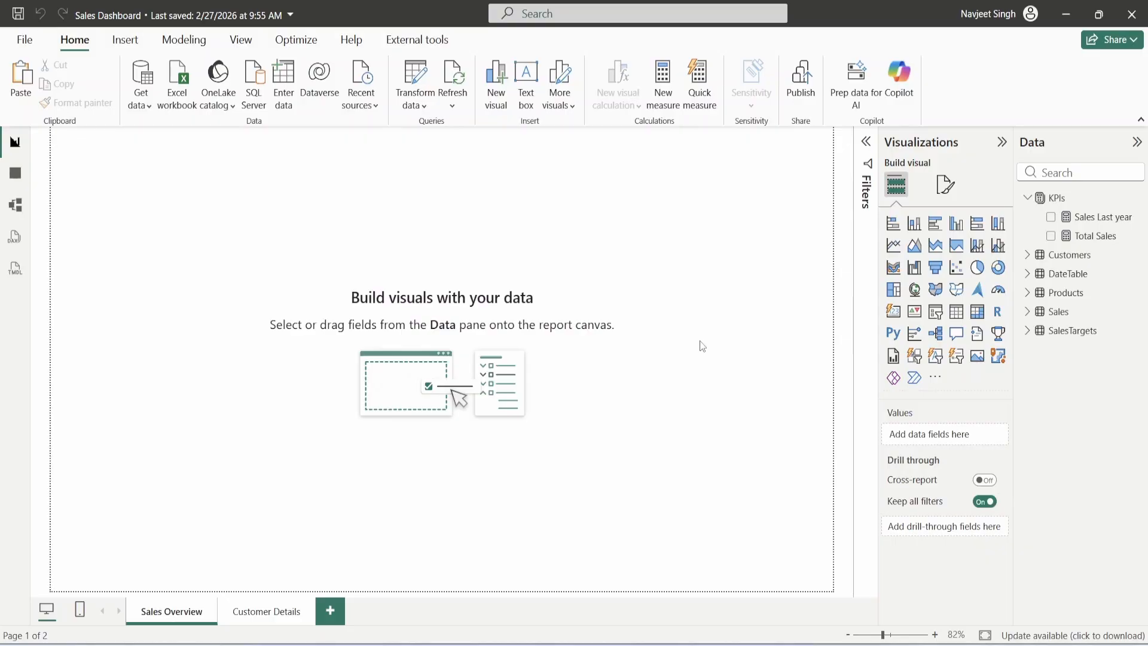
- Insert a line chart plotting Total Sales and Sales Last year by DateTable Date
click(894, 245)
drag(204, 306, 419, 358)
drag(353, 321, 313, 325)
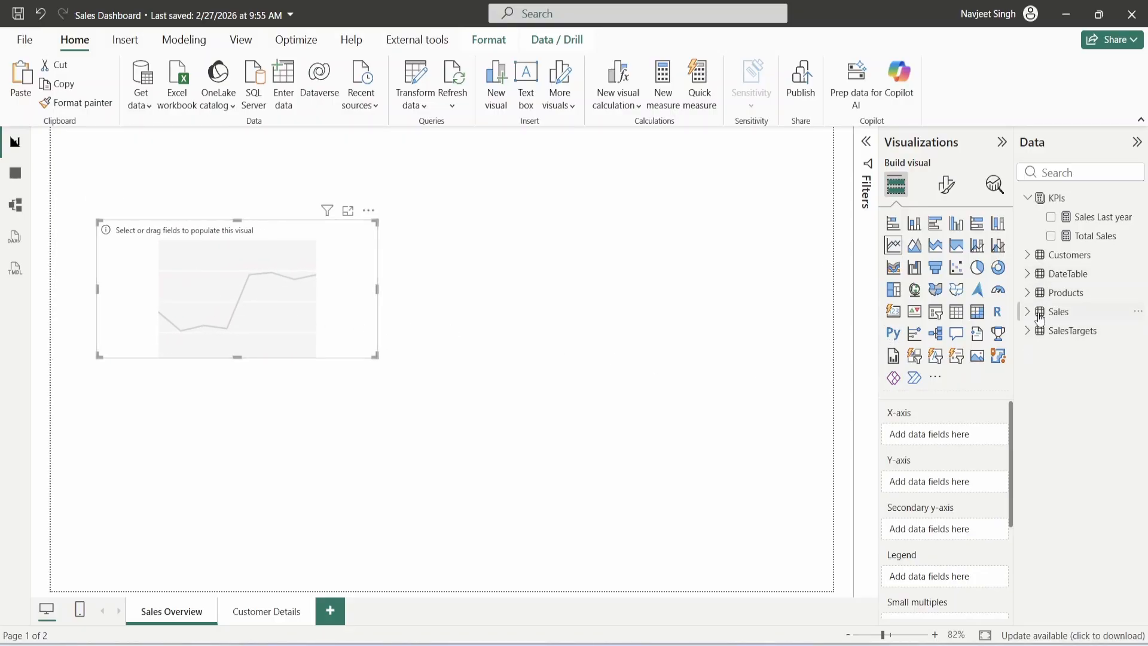
click(1040, 275)
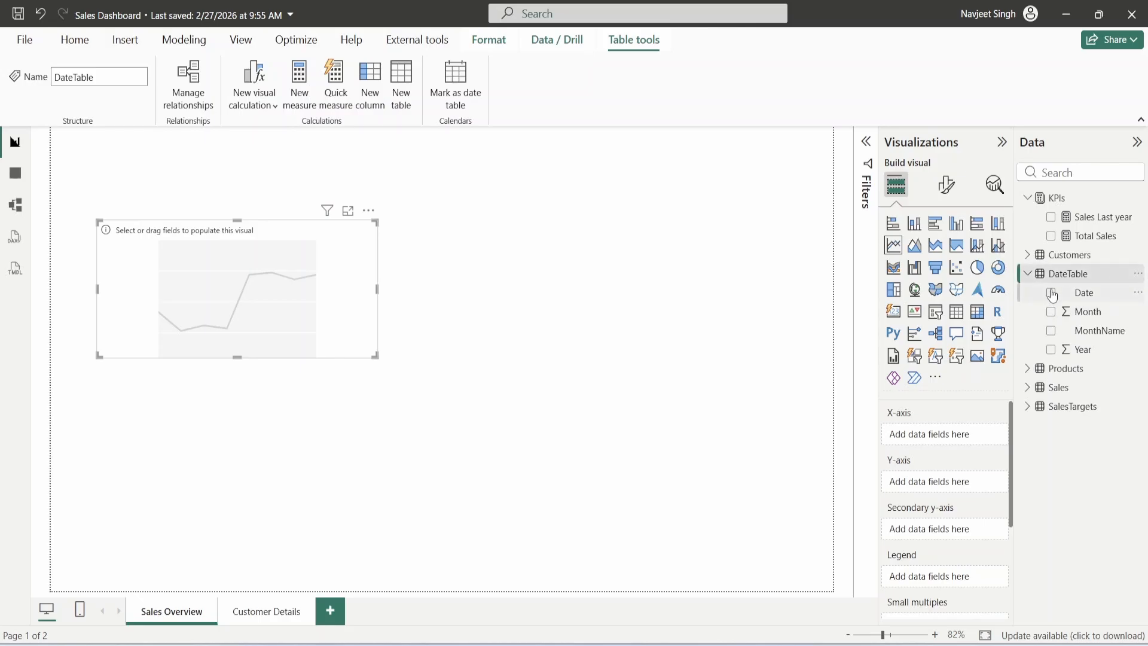
click(1051, 293)
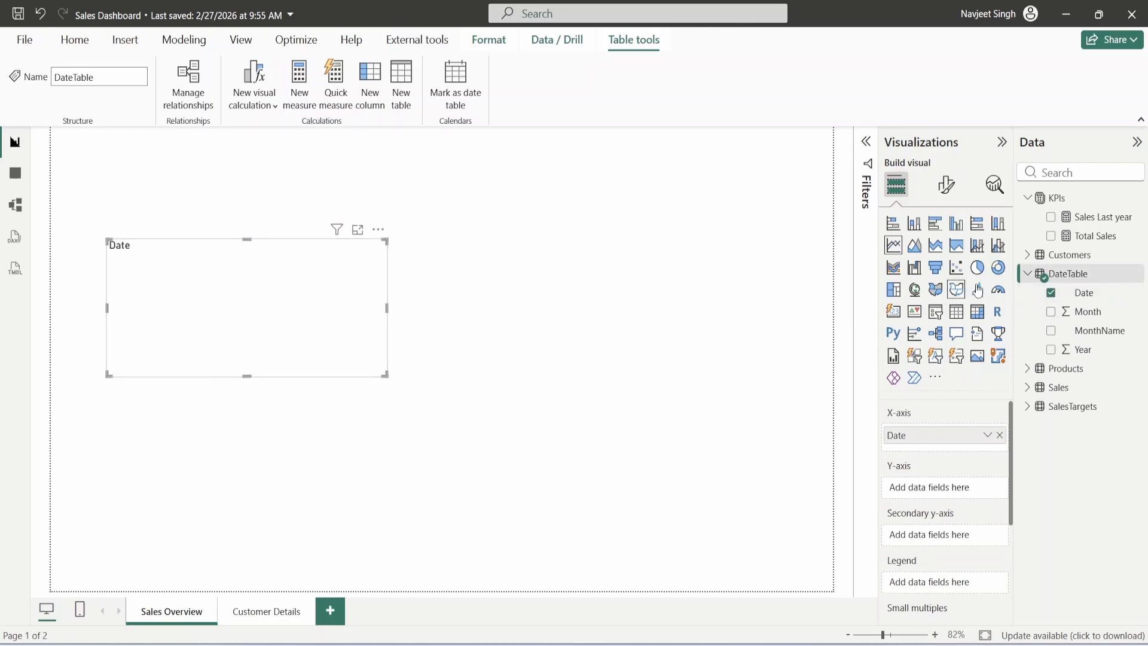
click(1051, 236)
click(1051, 217)
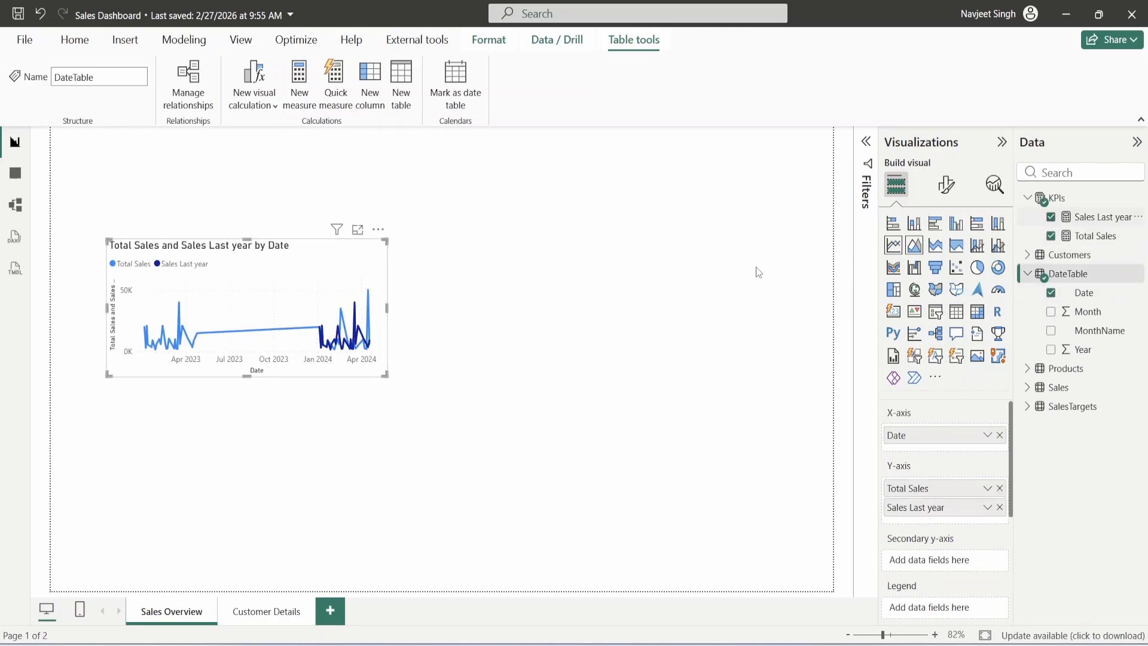
- Enlarge the line chart and shift it right and down
drag(385, 375, 482, 466)
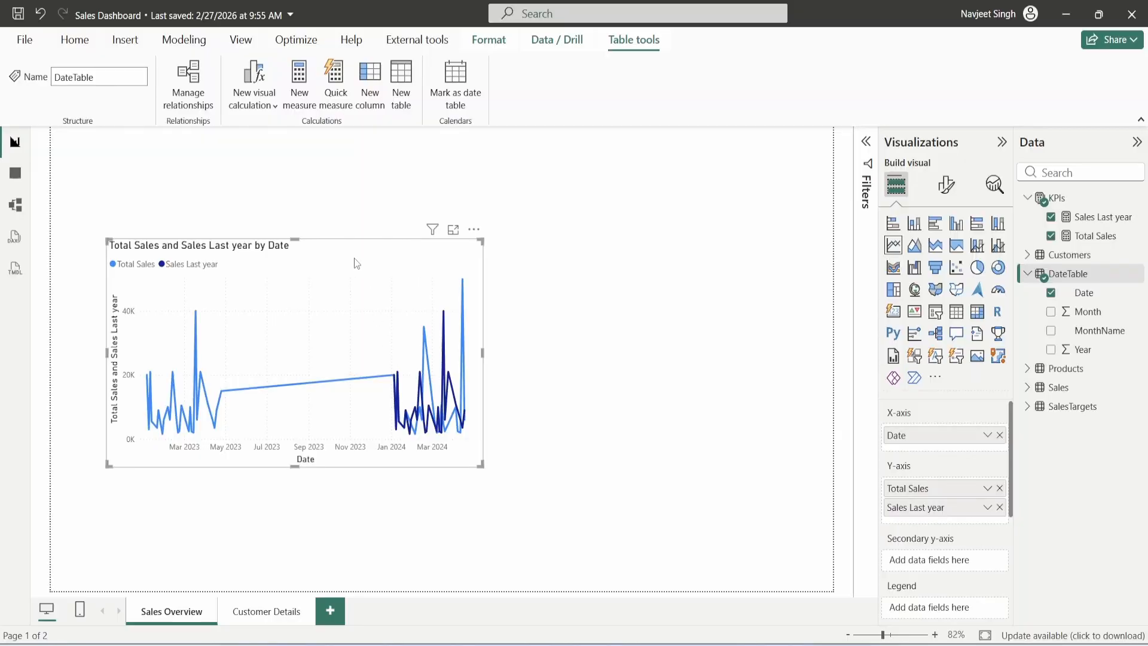
drag(354, 257, 472, 296)
click(348, 209)
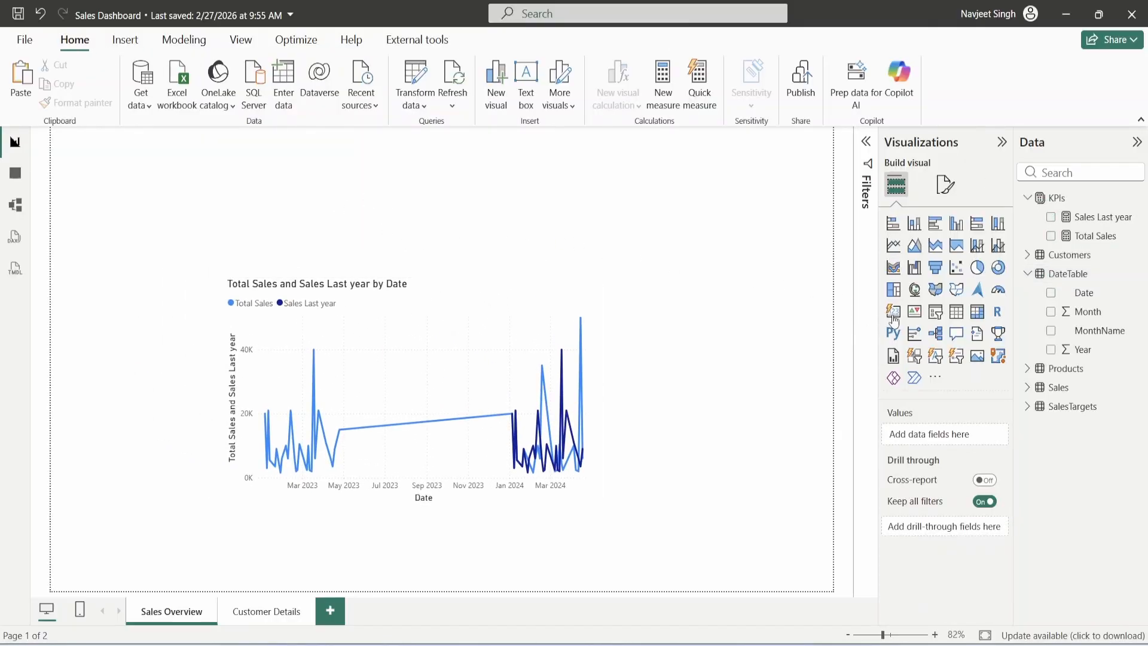
- Add a DateTable Date slicer with its start date set to 01-01-2024
click(936, 318)
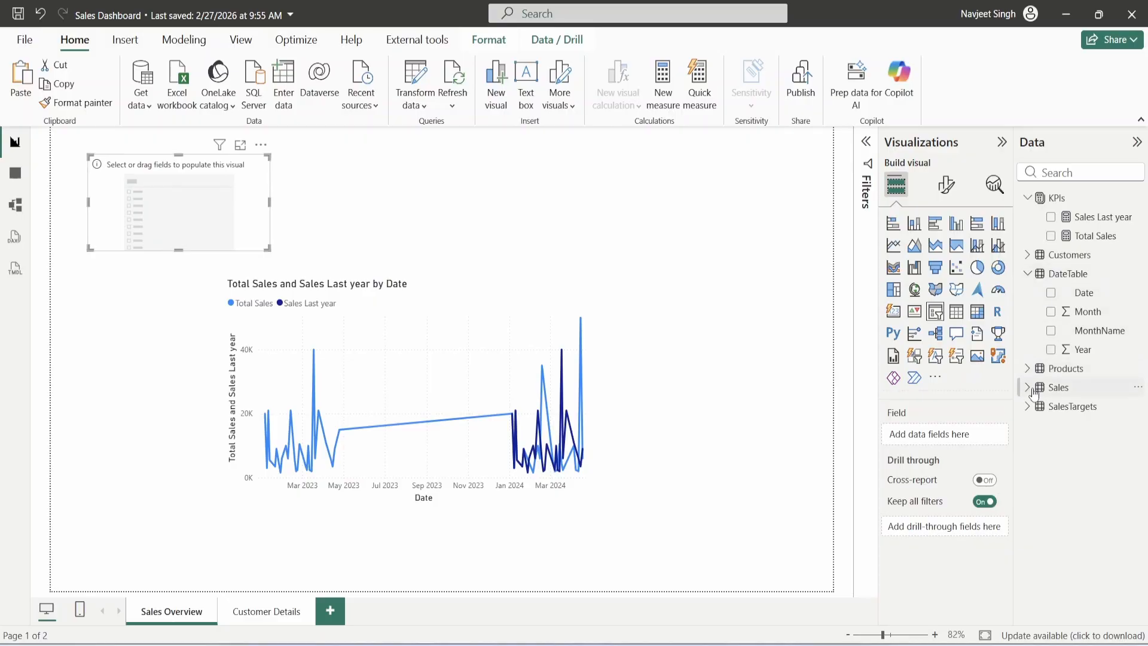
click(1052, 294)
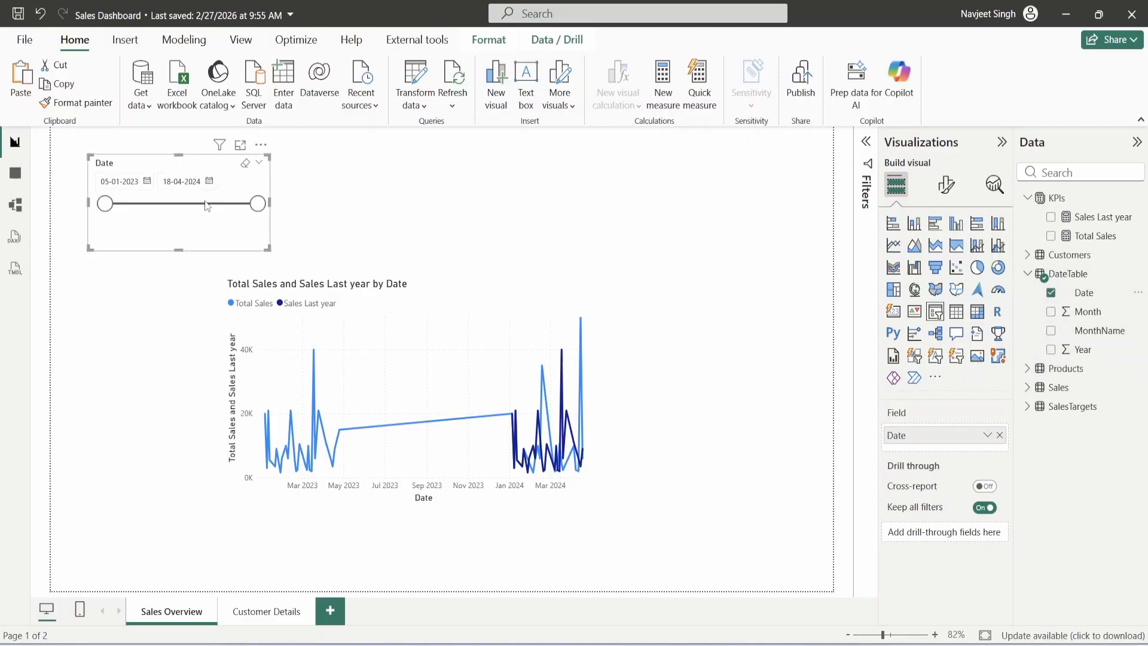
click(146, 181)
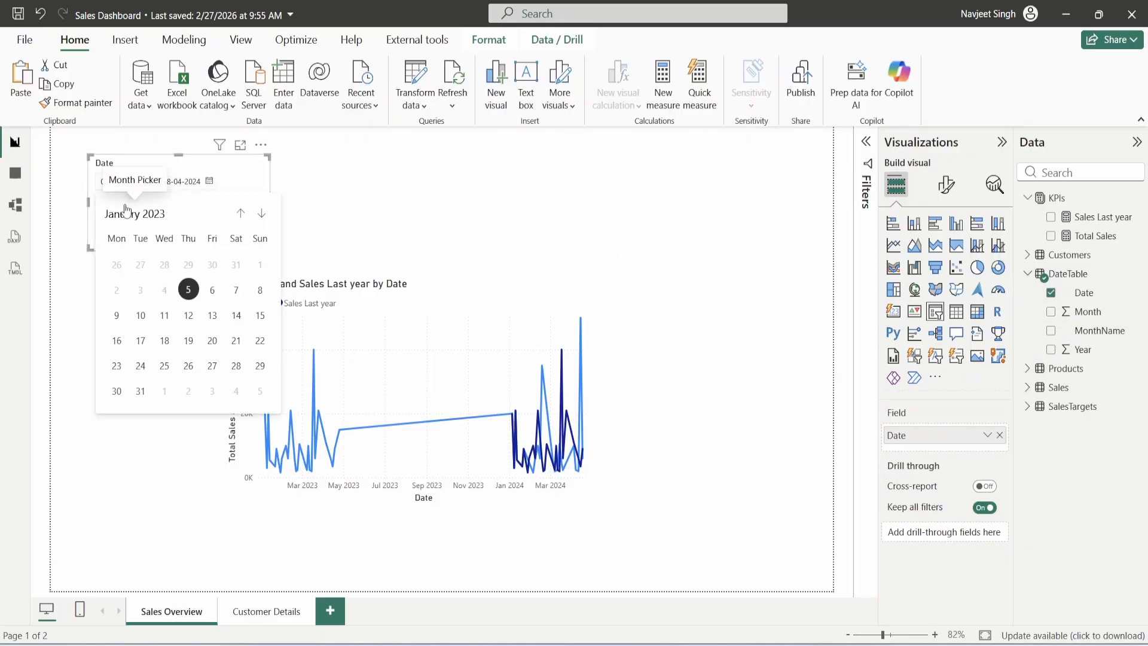
click(138, 213)
click(258, 215)
click(119, 242)
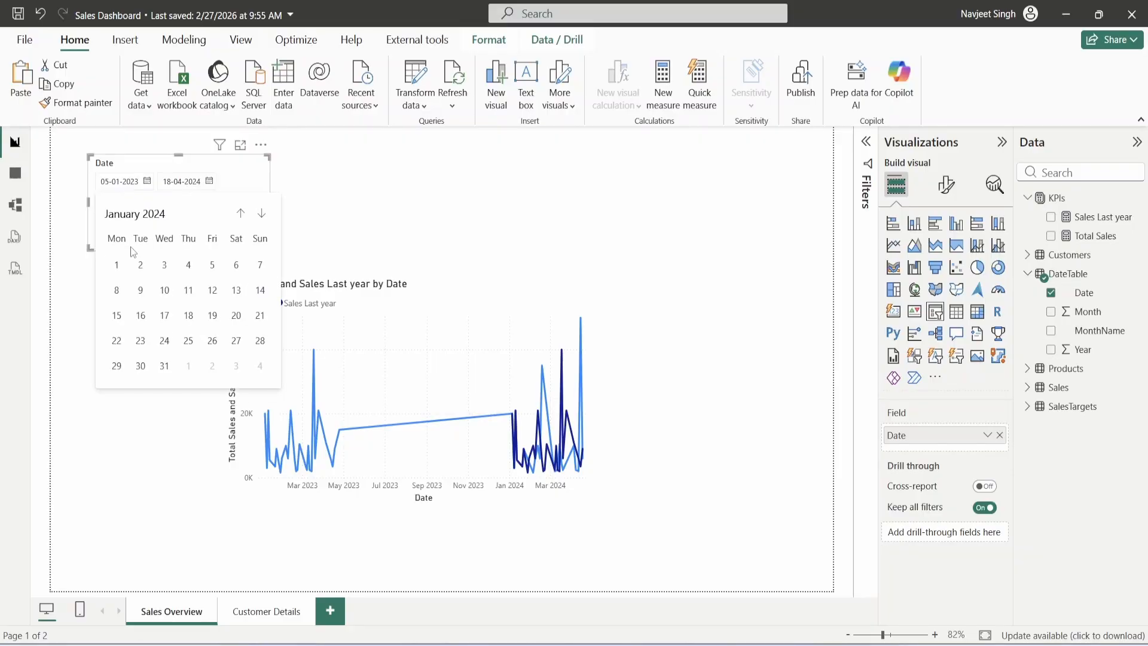
click(109, 275)
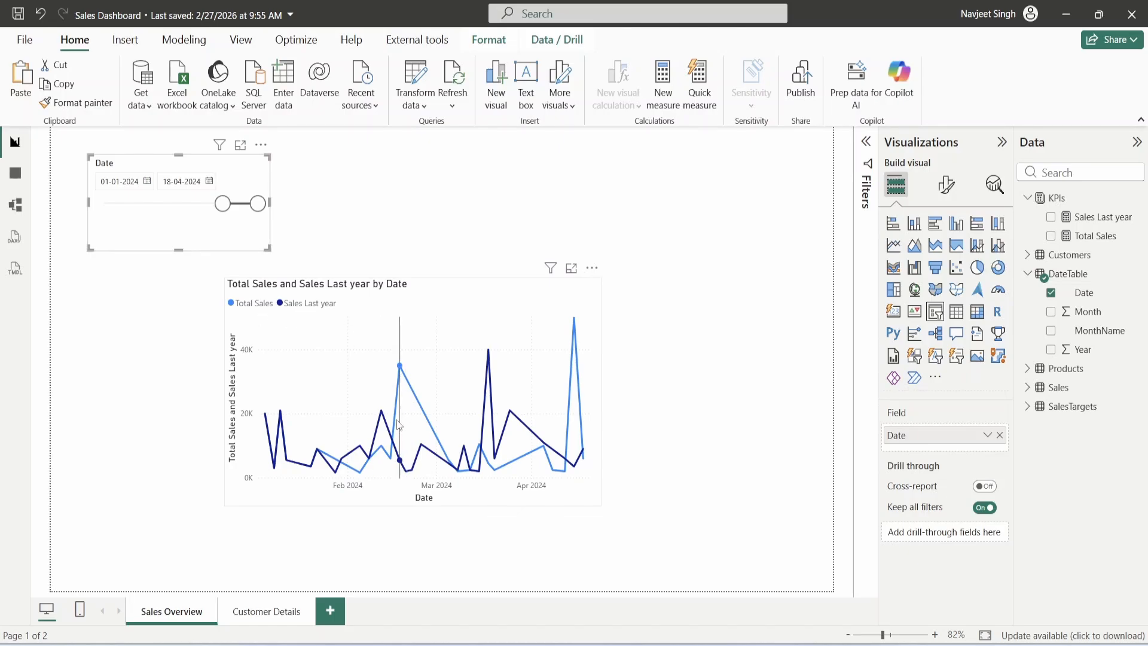
click(426, 293)
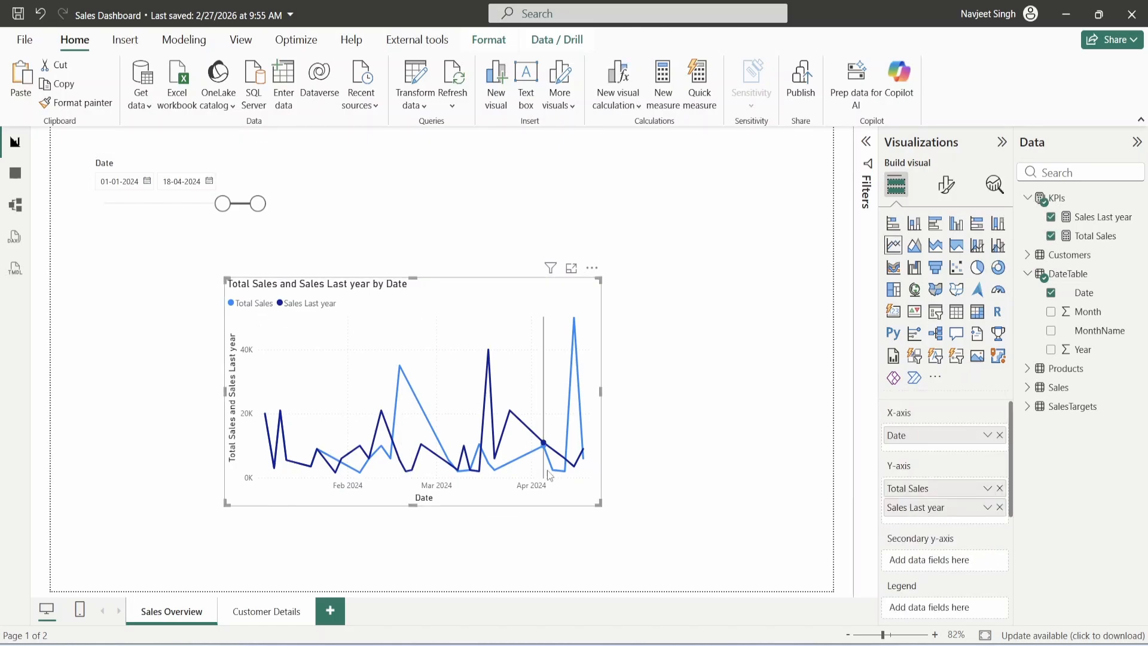
- Shrink the line chart and place it up and left beneath the Date slicer
drag(597, 504, 496, 453)
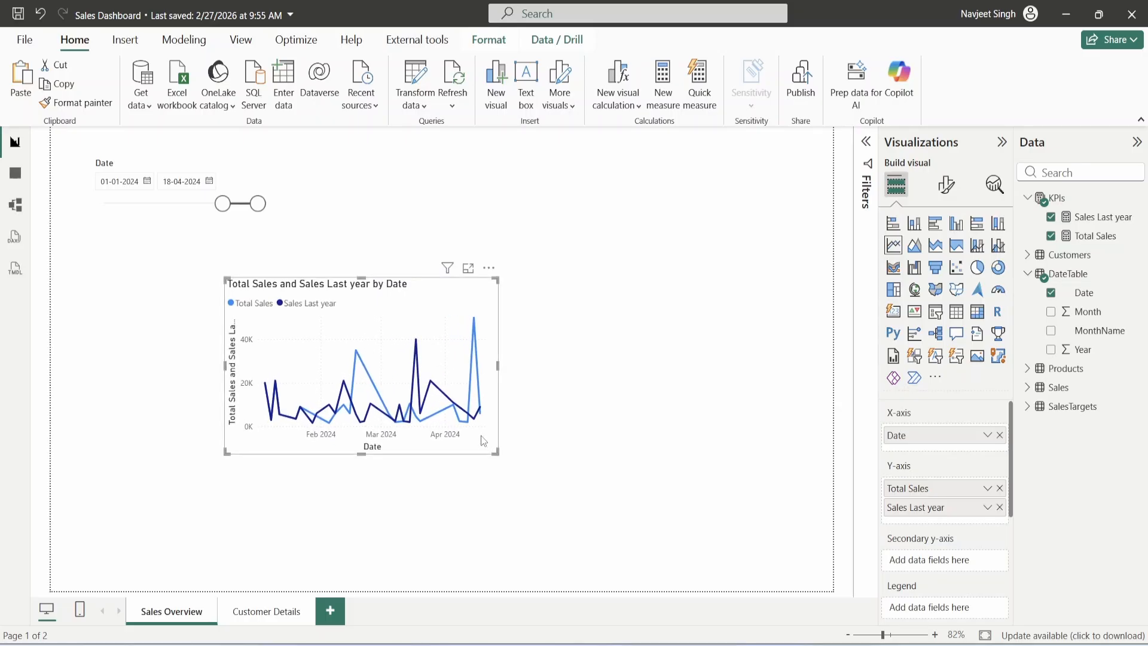
drag(410, 289, 275, 233)
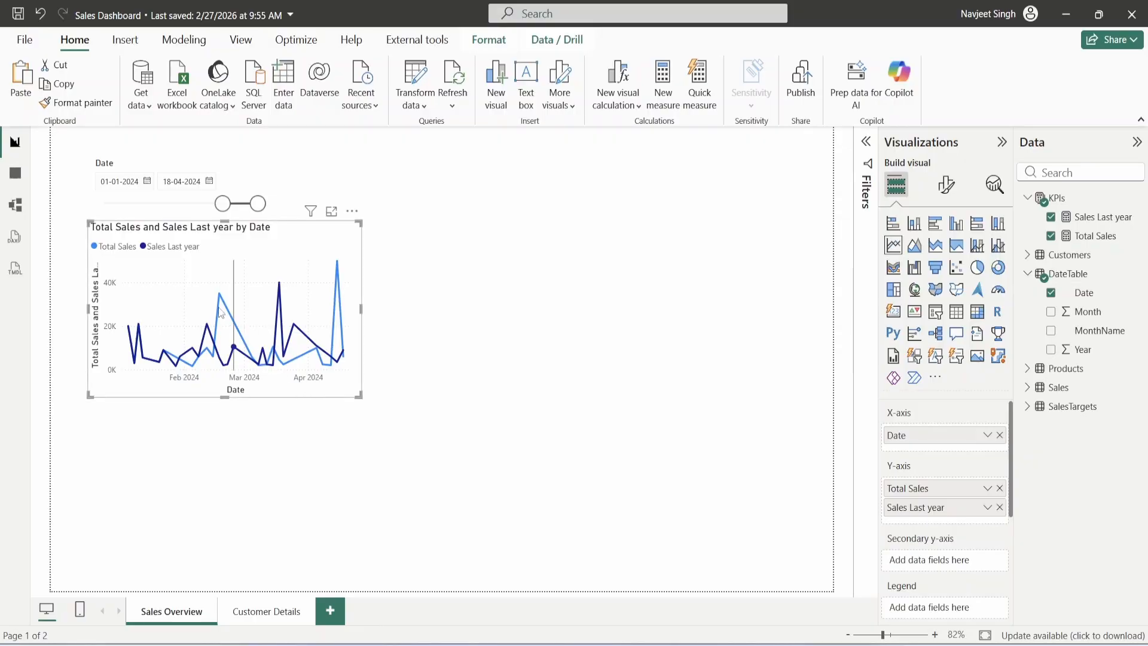
click(179, 249)
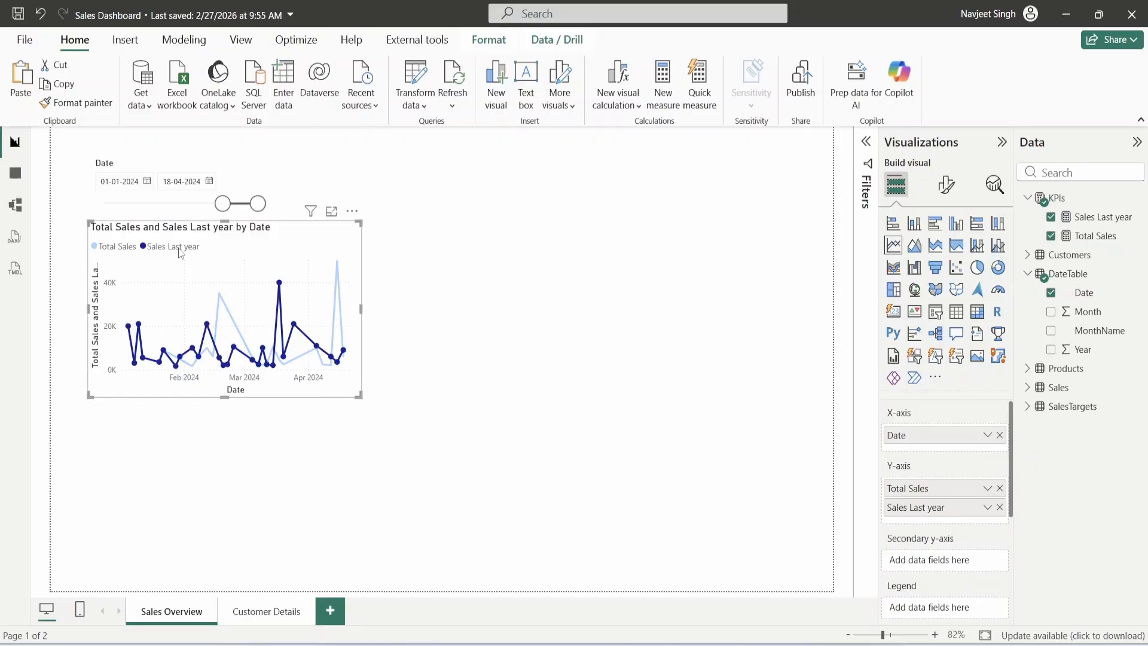
click(180, 253)
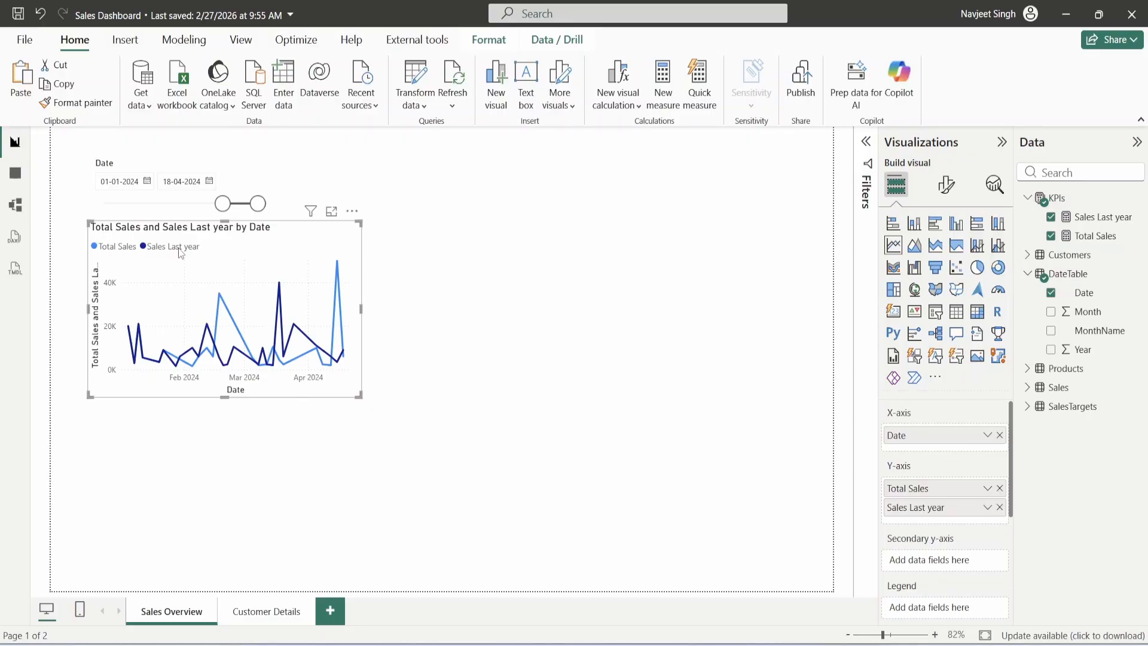
click(602, 324)
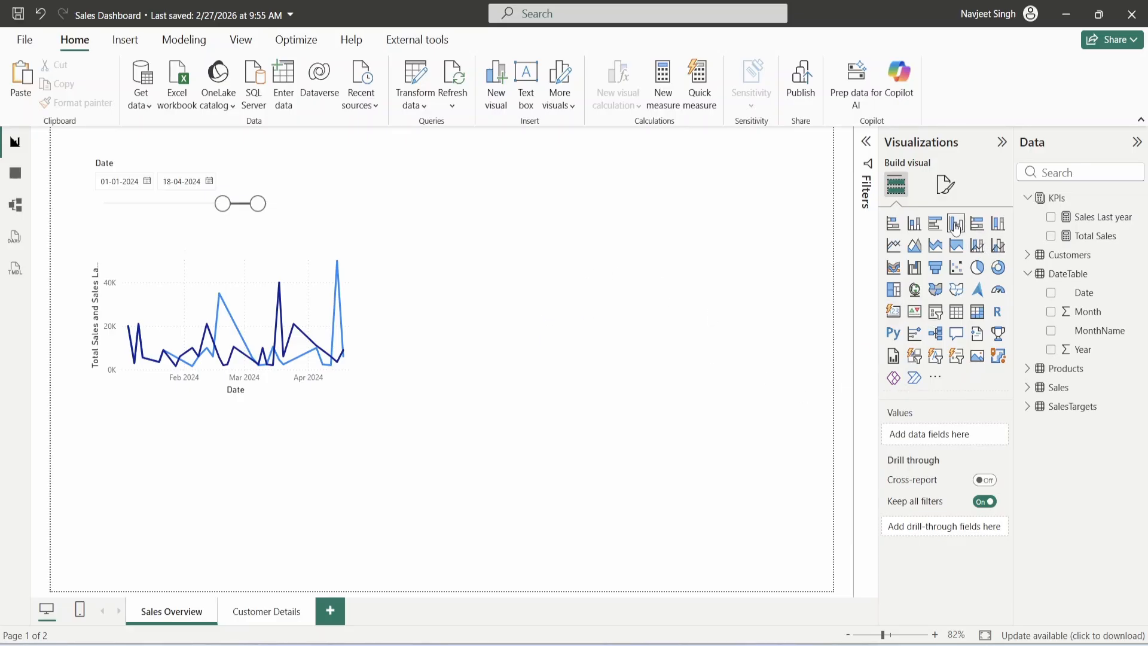
- Draw a clustered column chart beside the line chart and adjust its size
drag(263, 458, 617, 279)
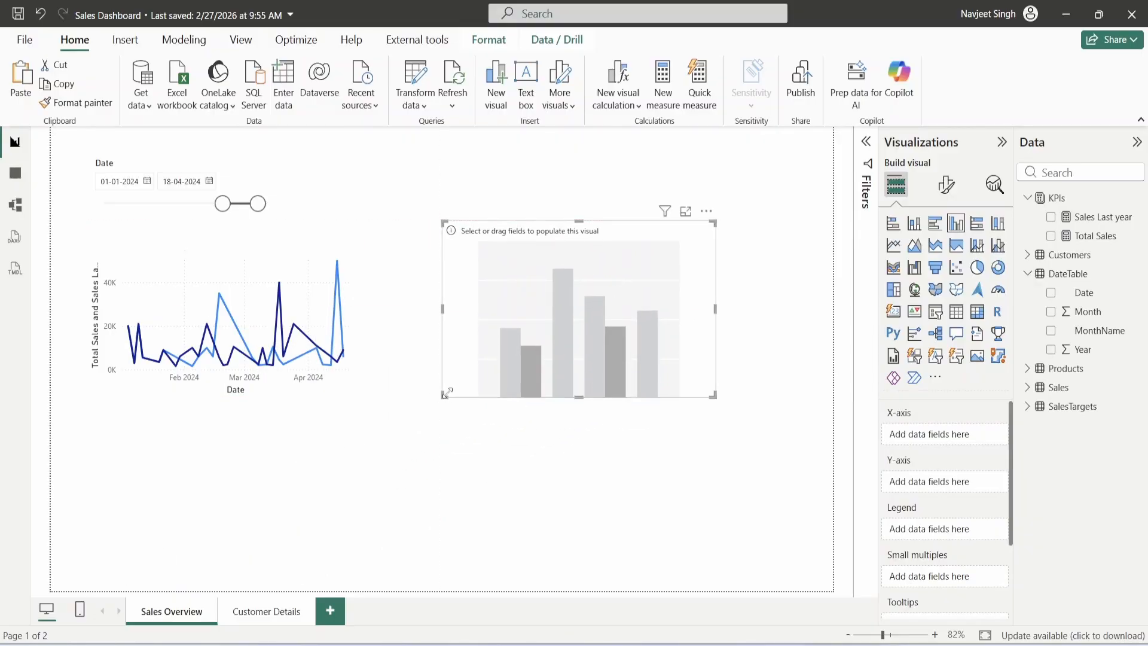
drag(443, 397, 459, 394)
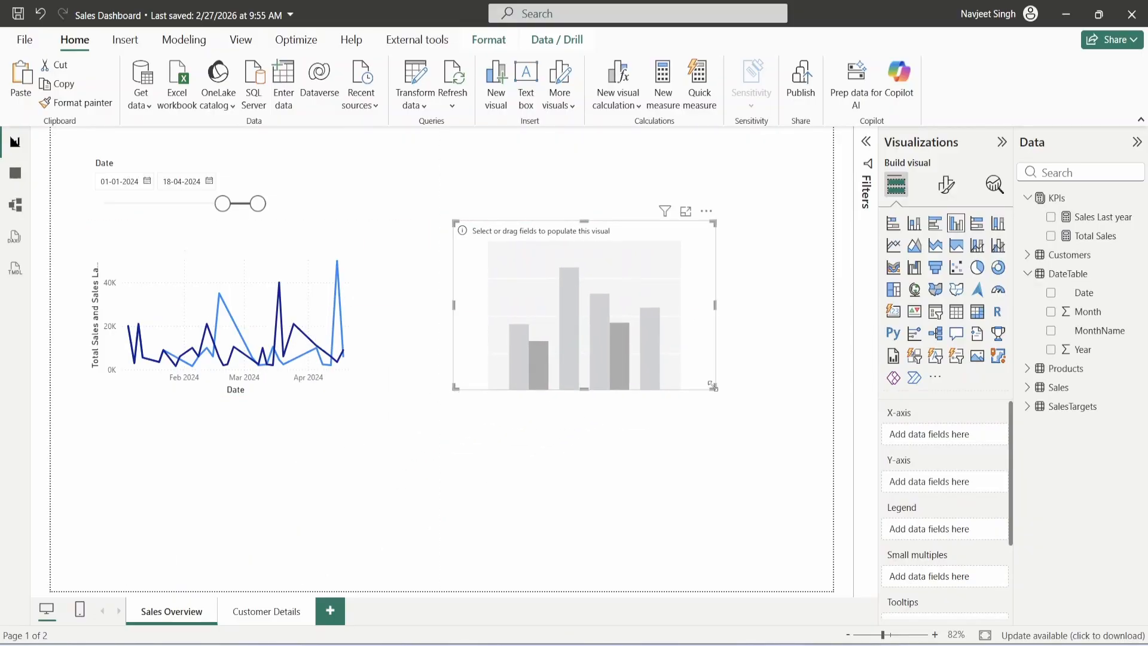
drag(715, 388, 745, 395)
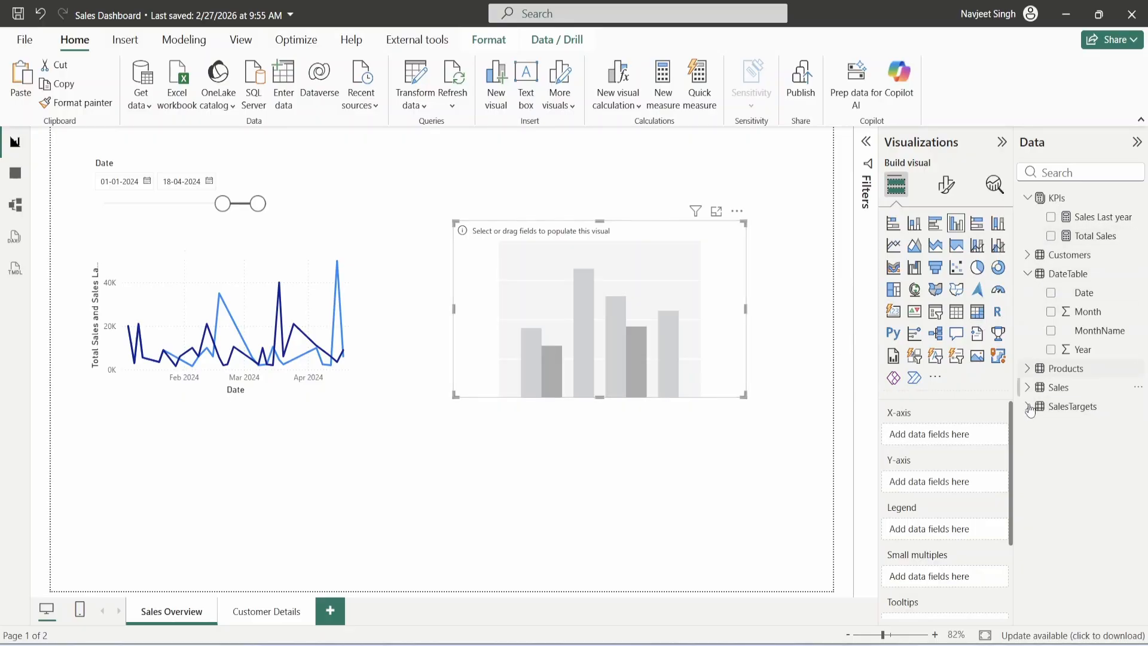
- Plot Total Sales and Sales Last year by ProductName, then widen the column chart
click(1028, 368)
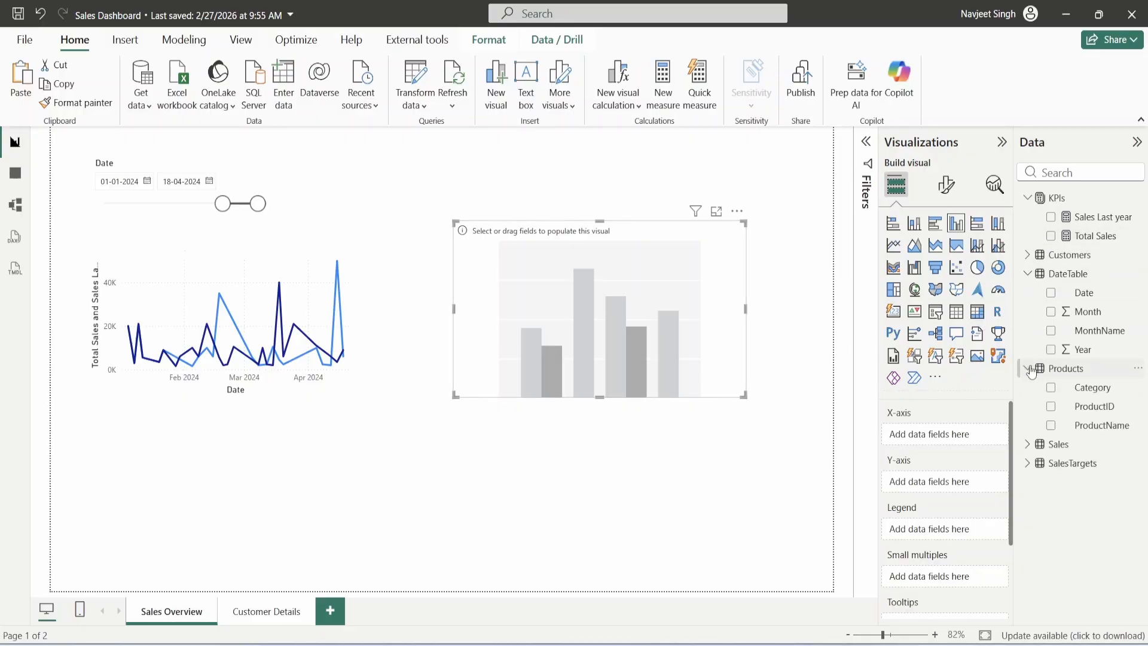
click(1051, 425)
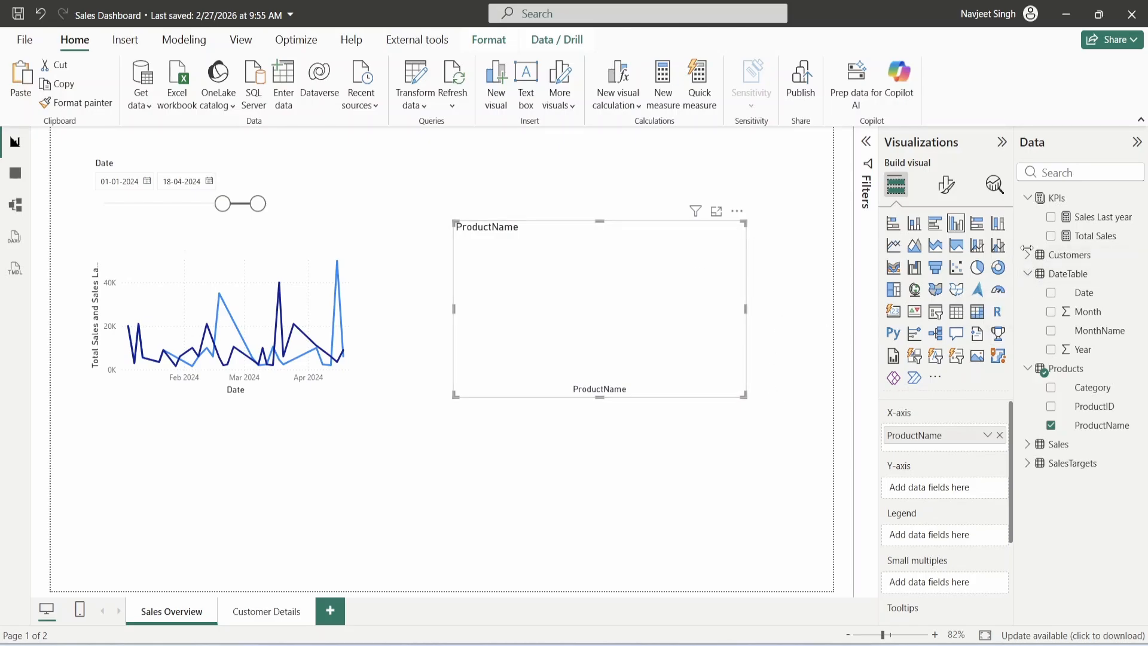
click(1050, 236)
click(1050, 216)
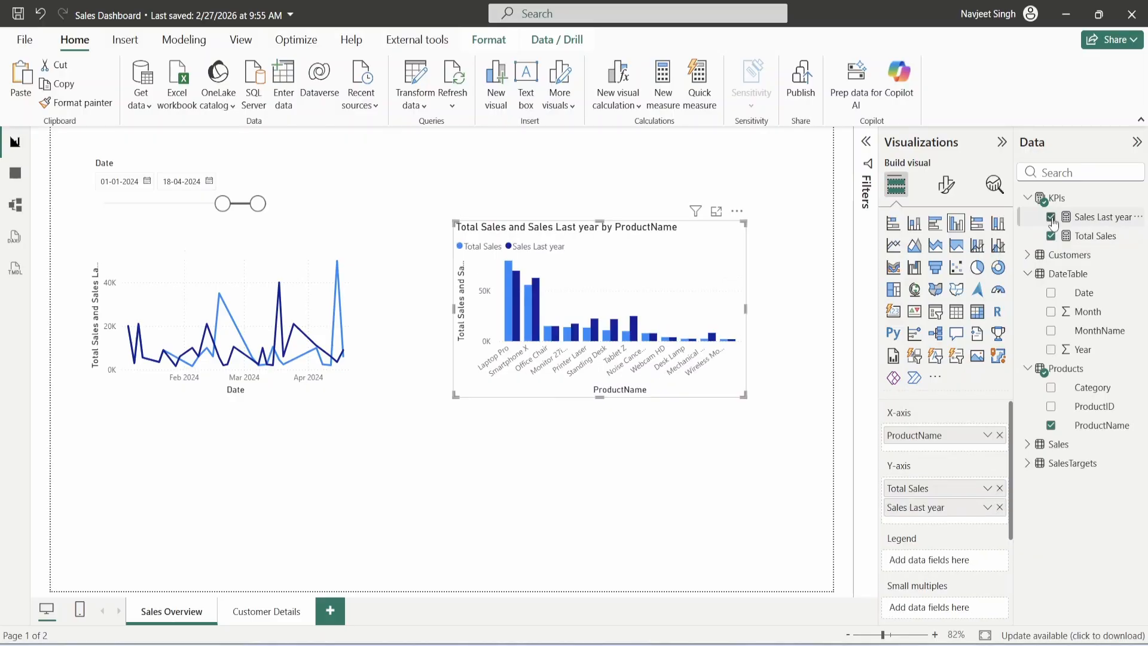
drag(745, 397, 827, 395)
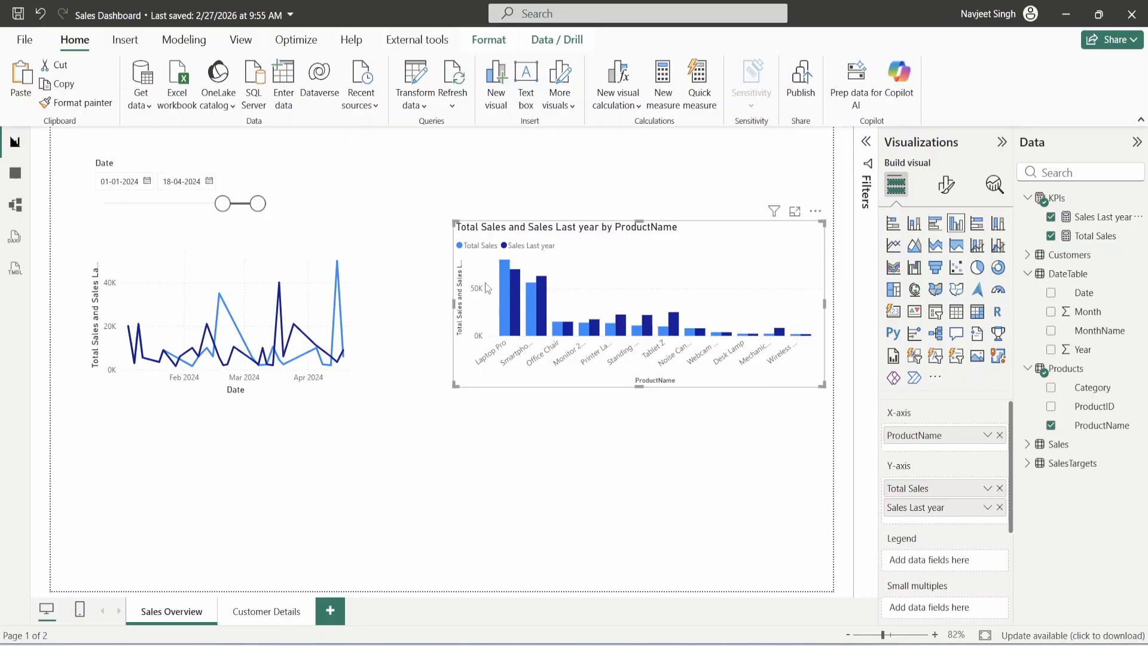
mouse_move(502, 333)
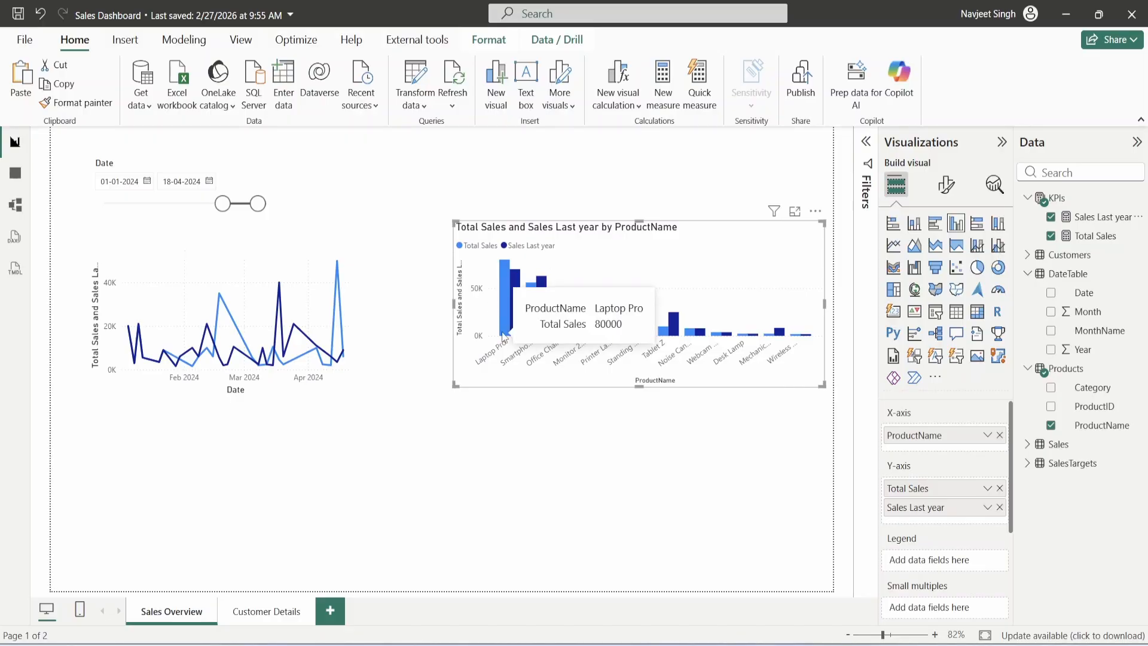
click(300, 450)
- Move the line chart lower, drop Sales Last year, and split Total Sales lines by Category
click(298, 233)
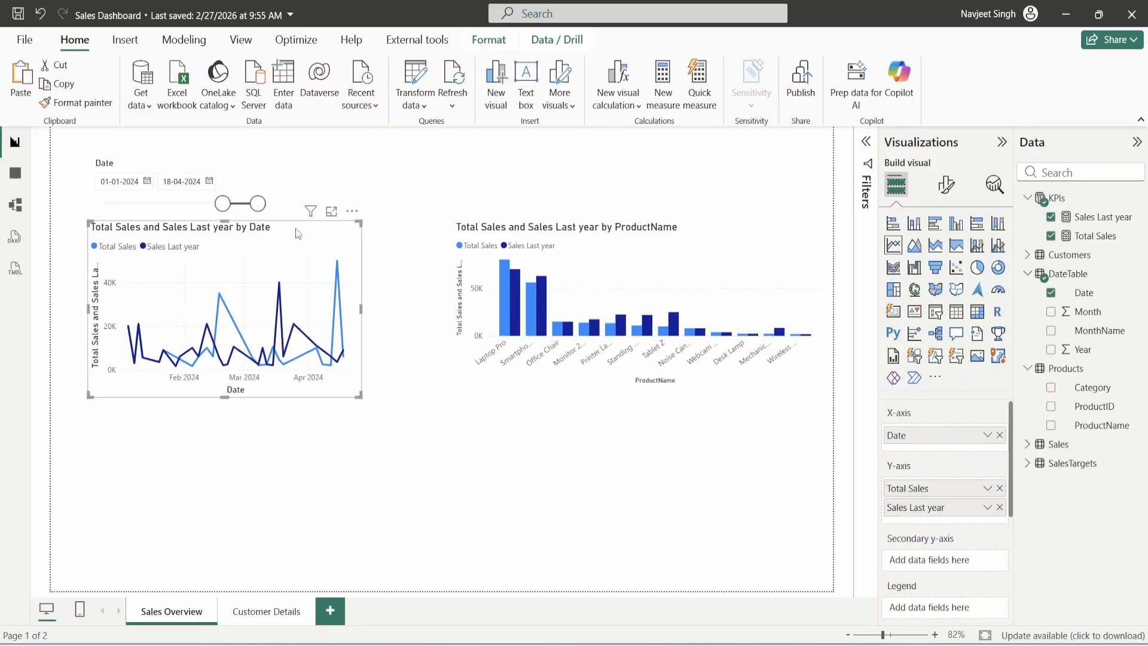
drag(296, 229, 300, 414)
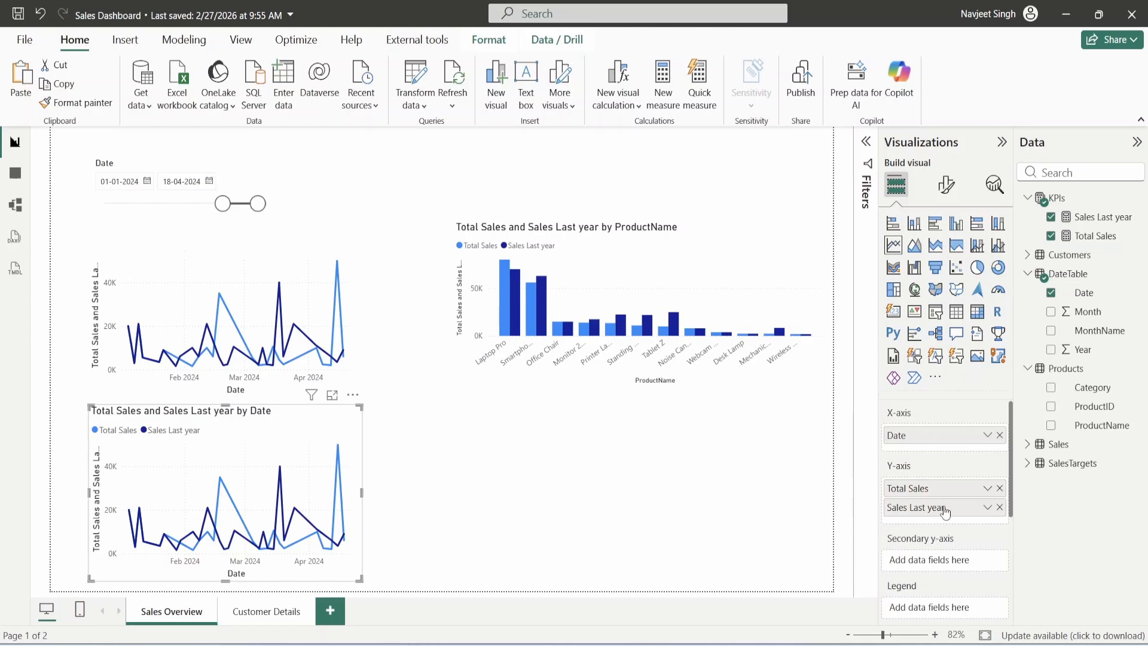
click(999, 508)
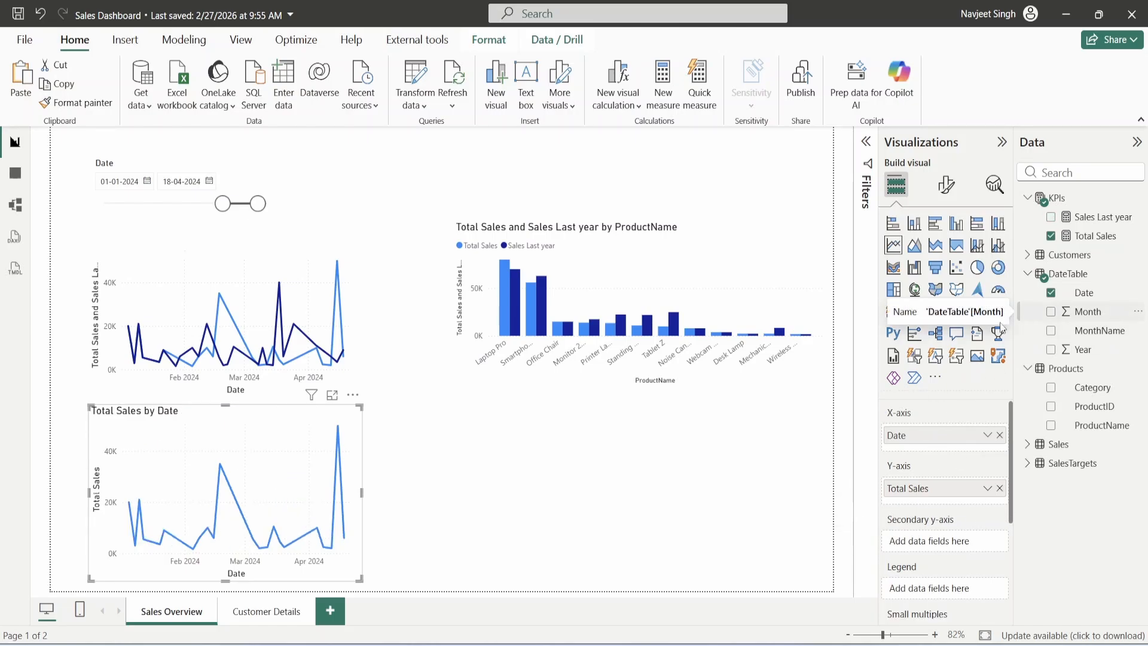
click(1052, 388)
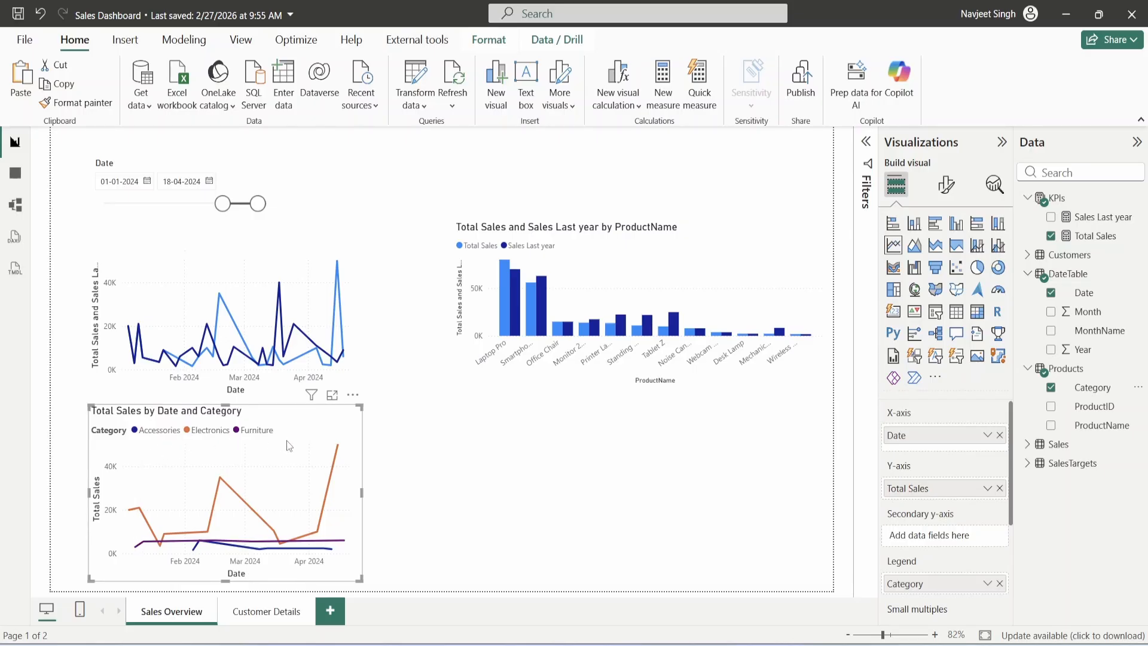
mouse_move(220, 453)
click(585, 232)
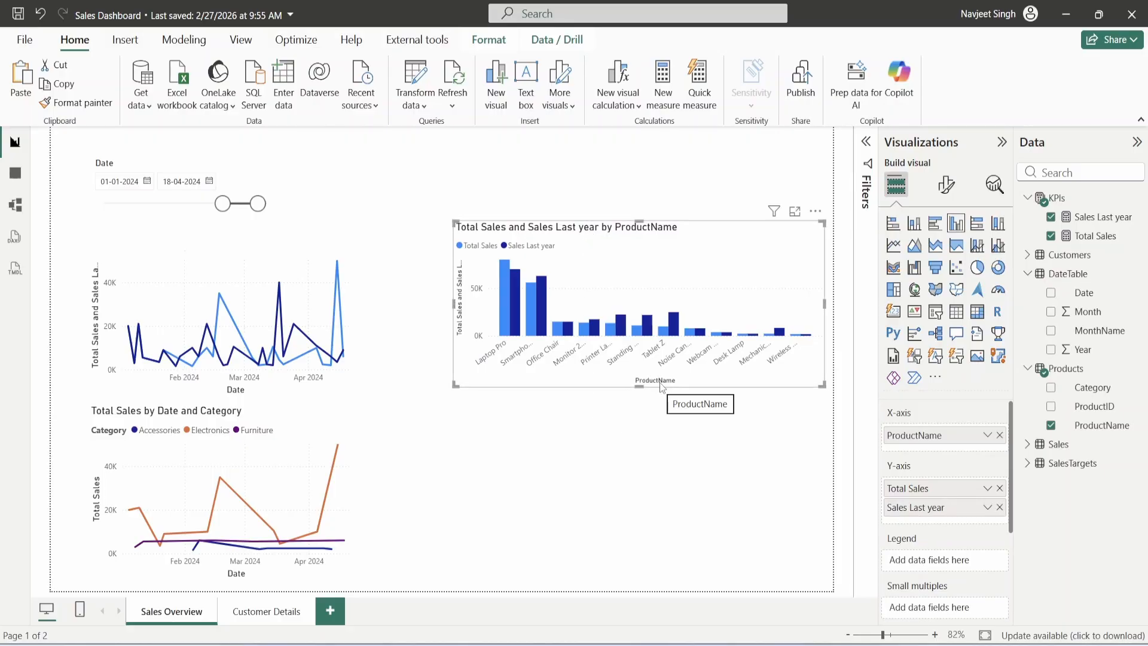
- Add an empty clustered column chart and shrink the Date slicer so the line chart's title shows
click(600, 431)
click(956, 223)
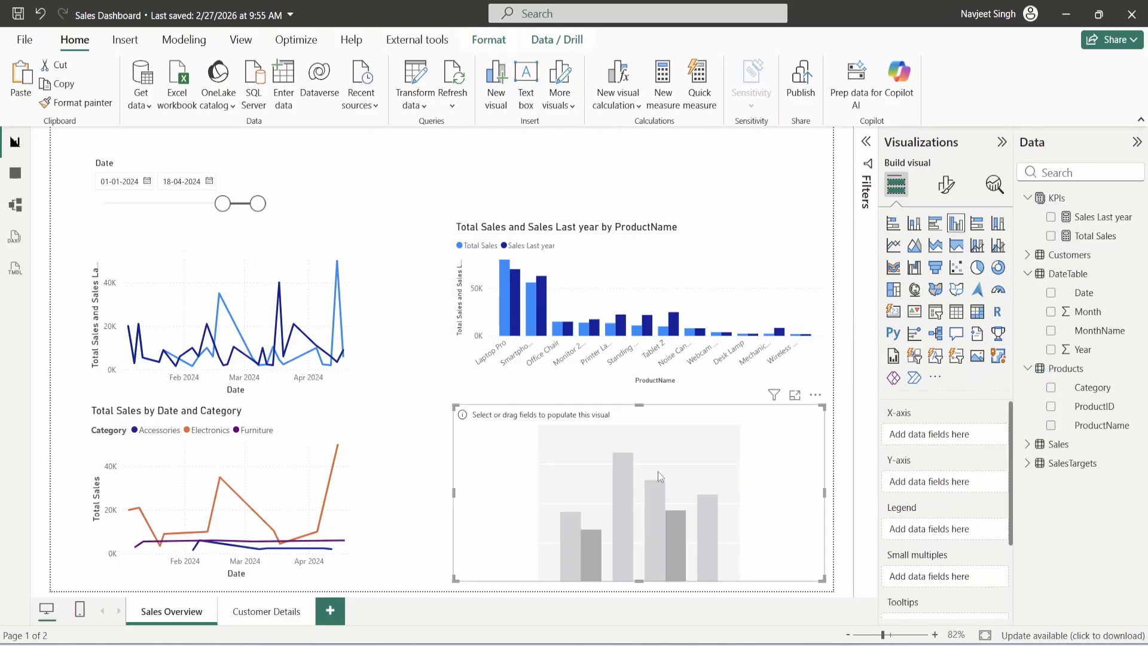
click(656, 235)
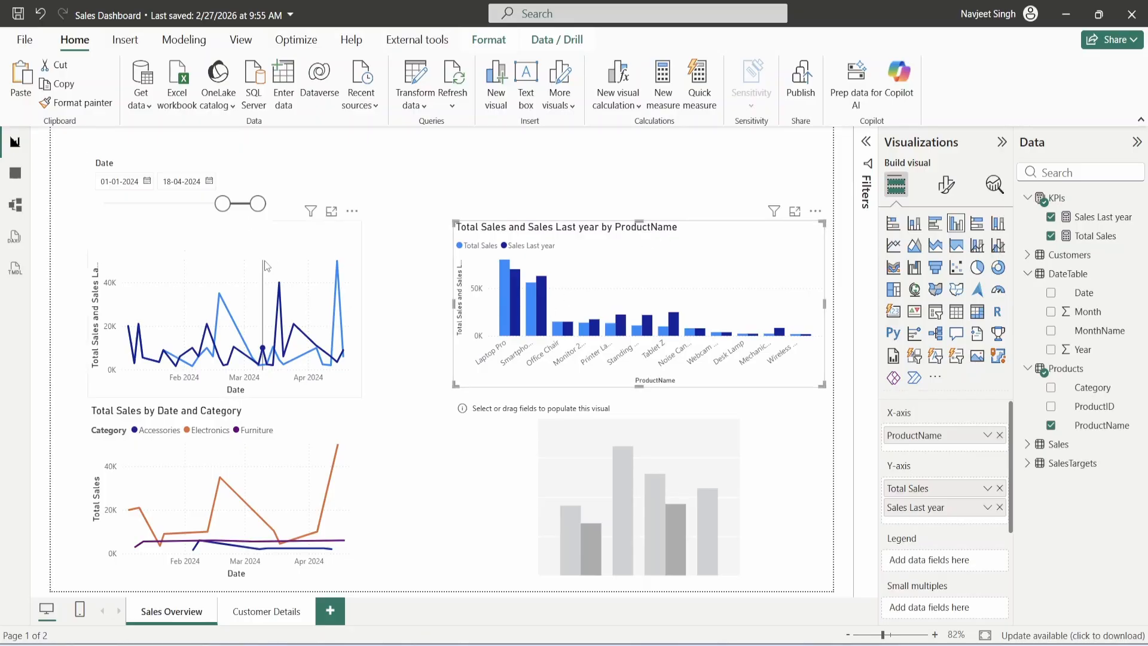
drag(267, 247, 231, 209)
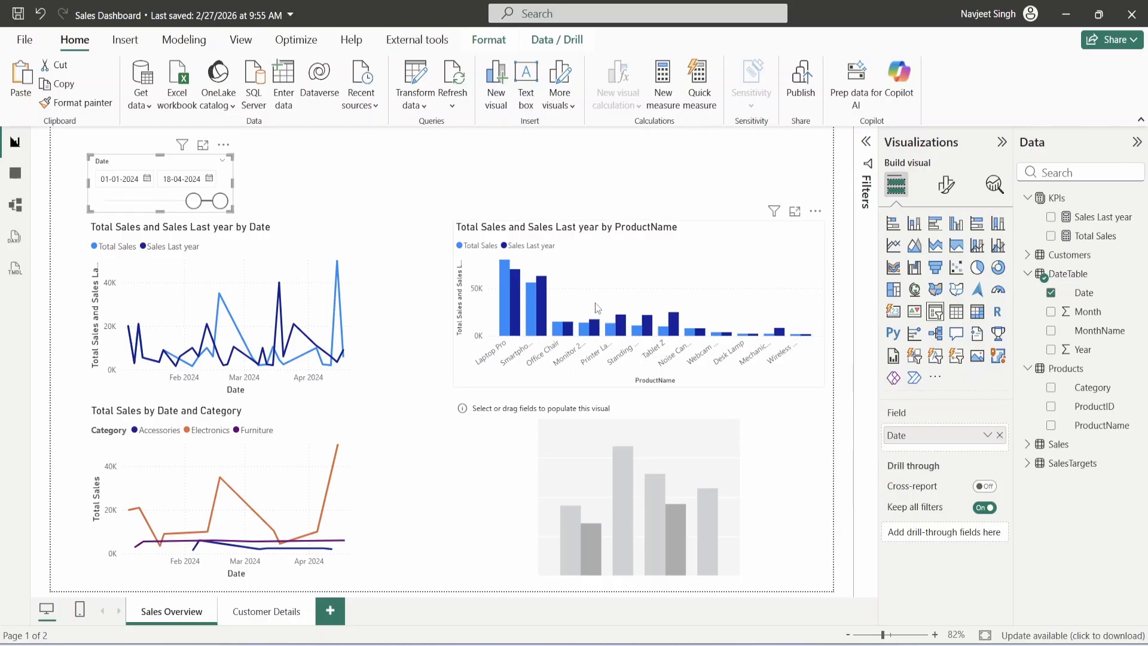
click(601, 233)
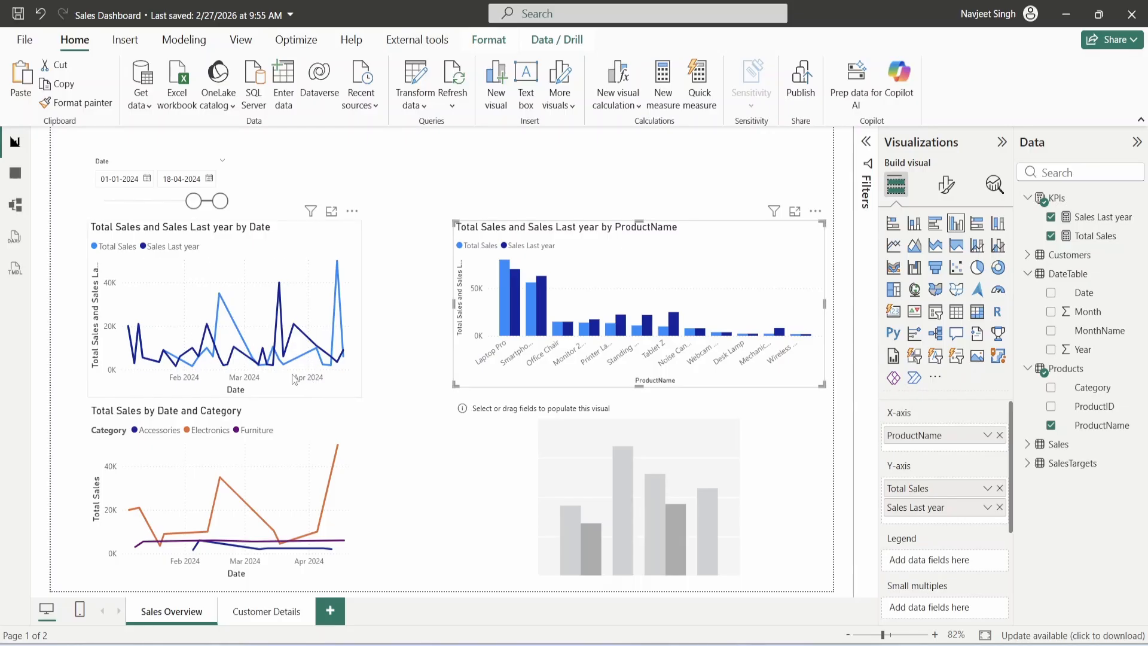
mouse_move(170, 367)
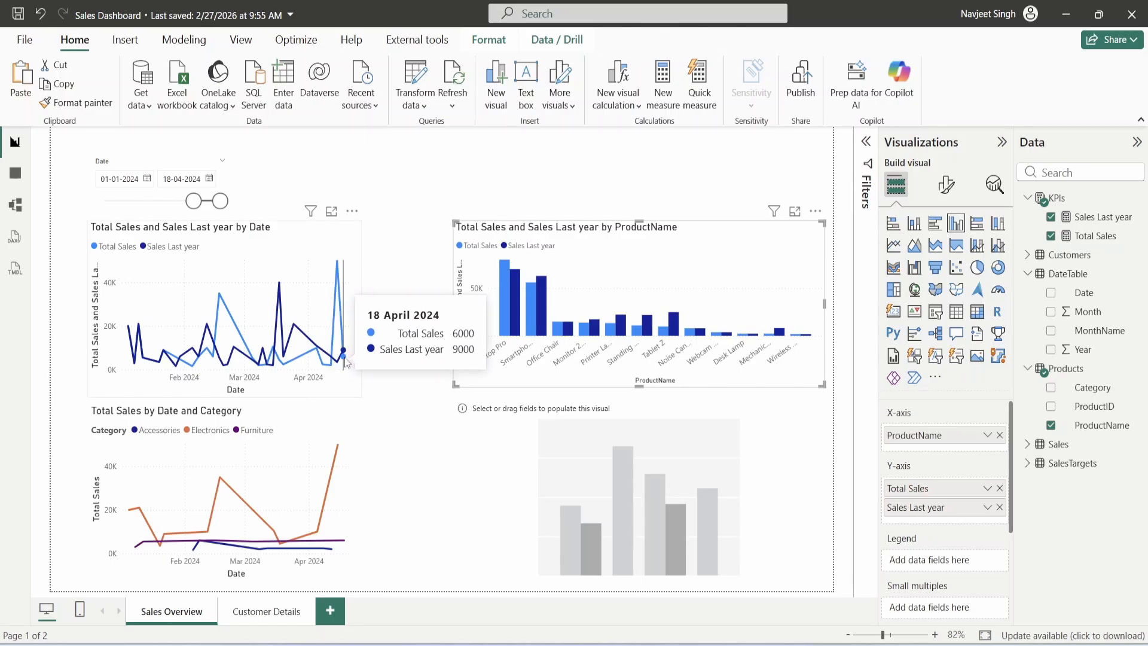
click(247, 417)
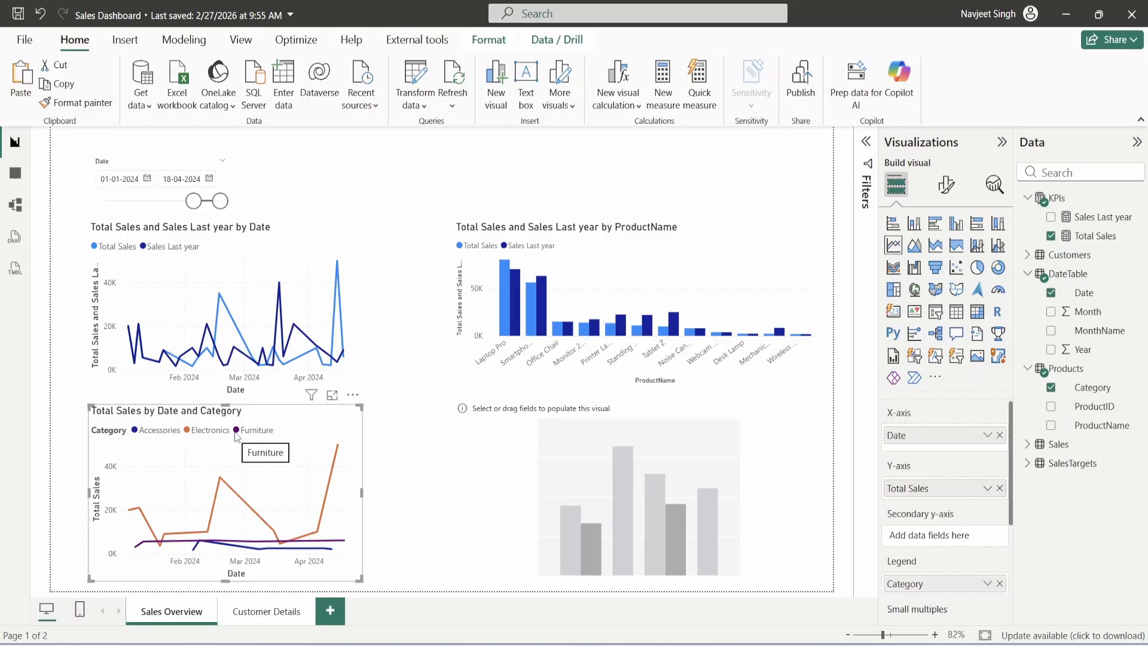
mouse_move(202, 538)
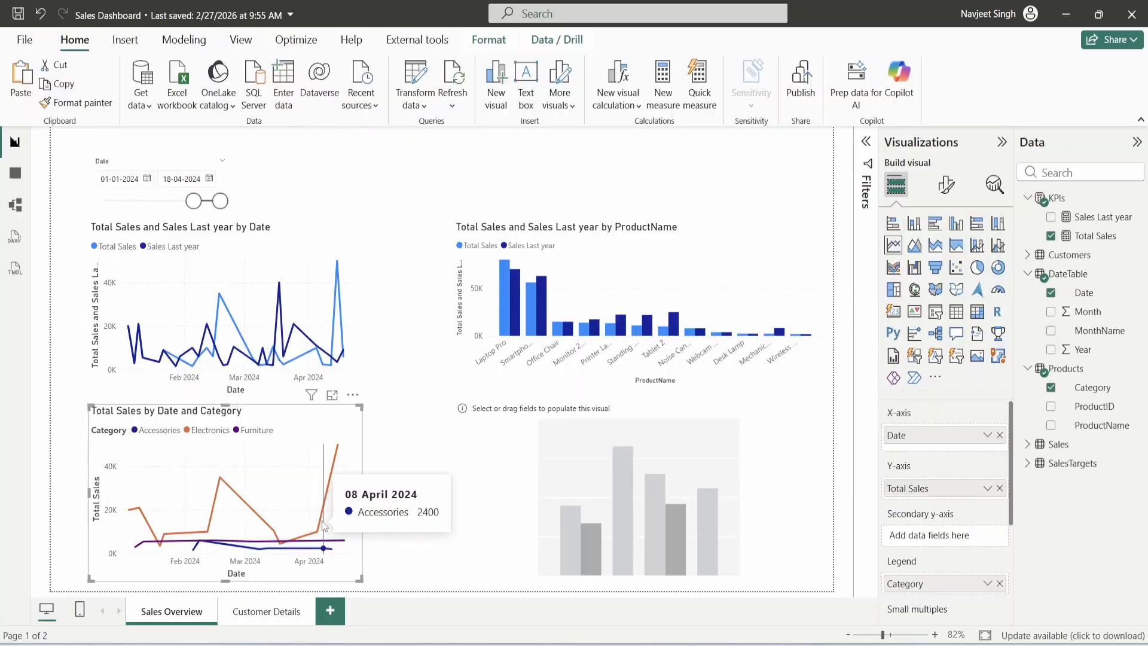
mouse_move(210, 310)
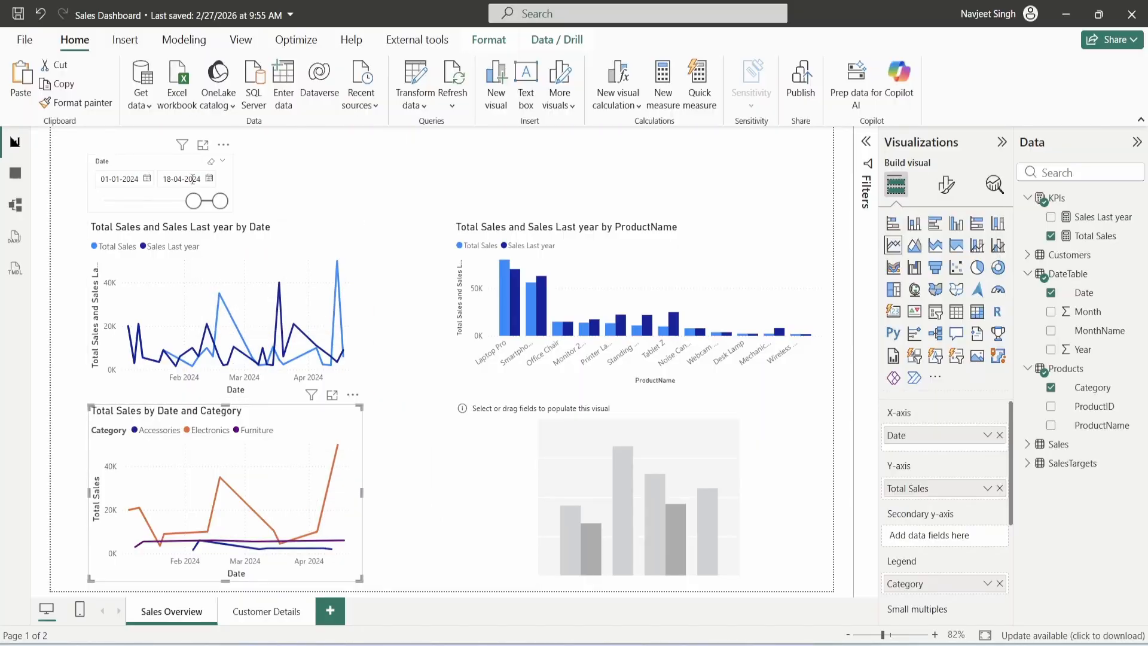
mouse_move(174, 484)
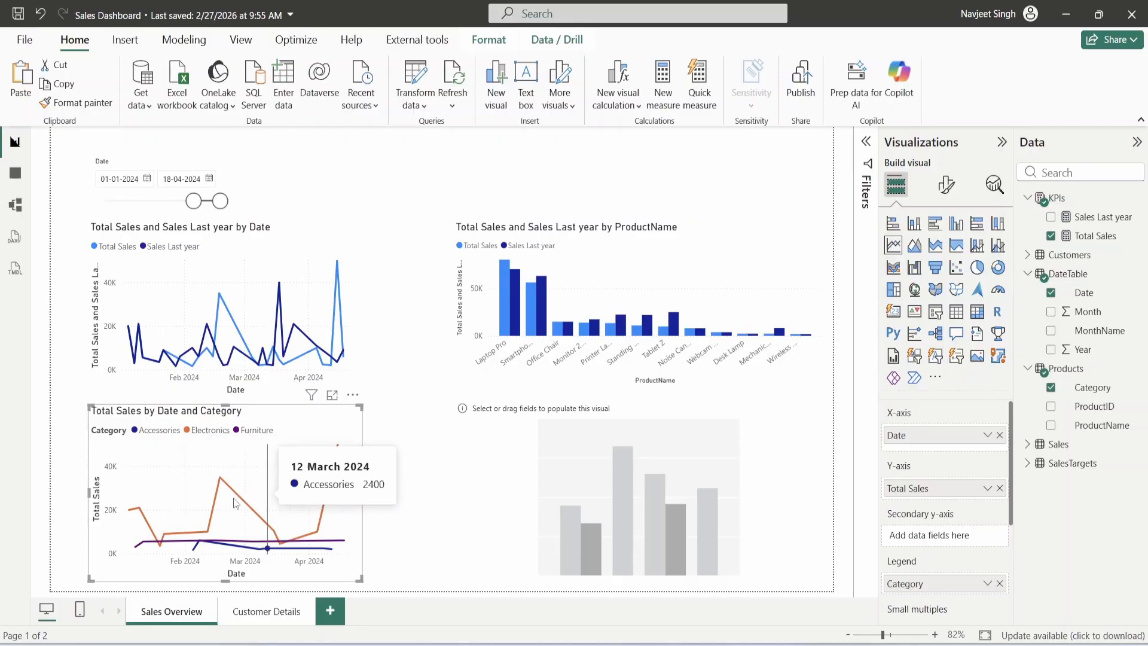
click(561, 414)
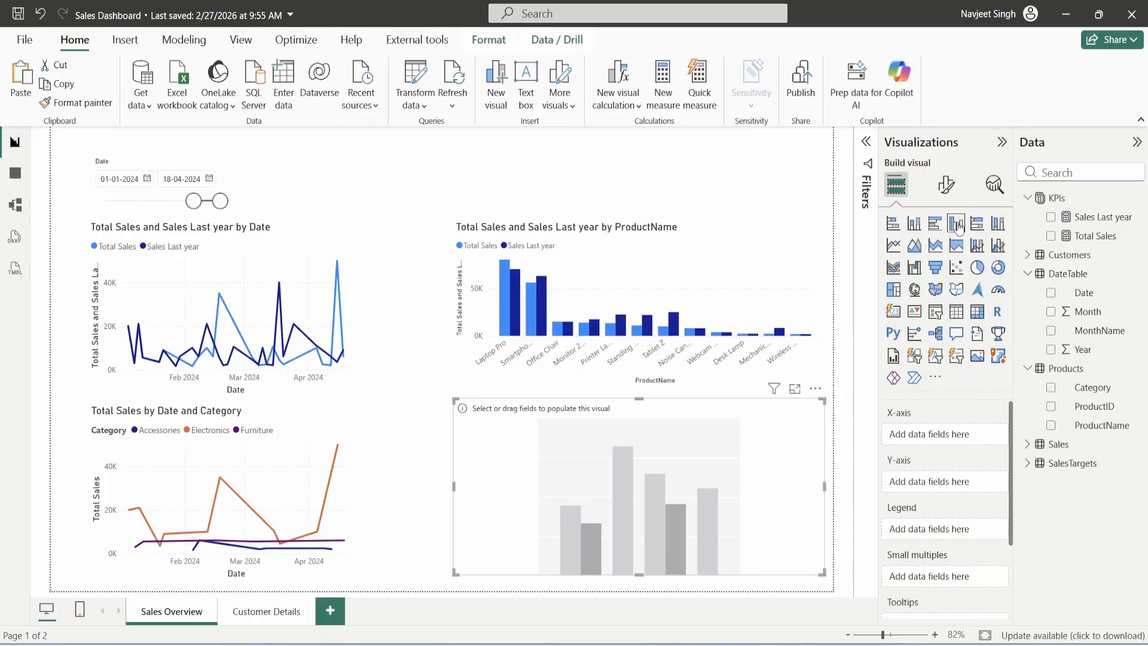
- Put Region with City nested beneath it on the column chart's X-axis, with Total Sales and Sales Last year values
click(1028, 255)
click(1050, 330)
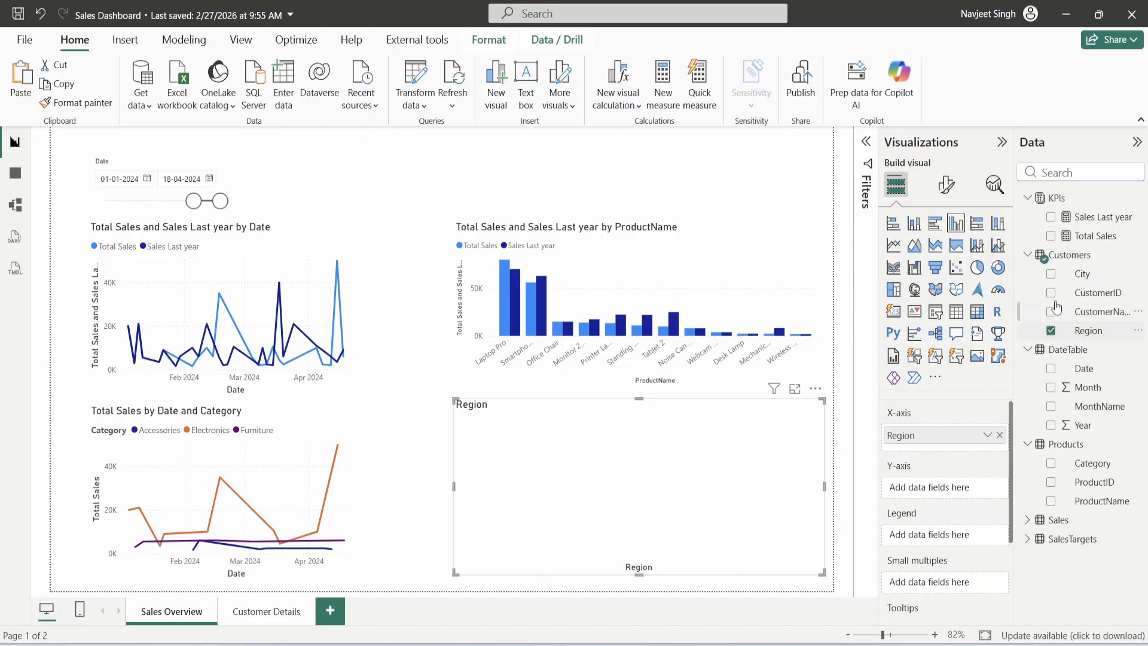
click(1051, 274)
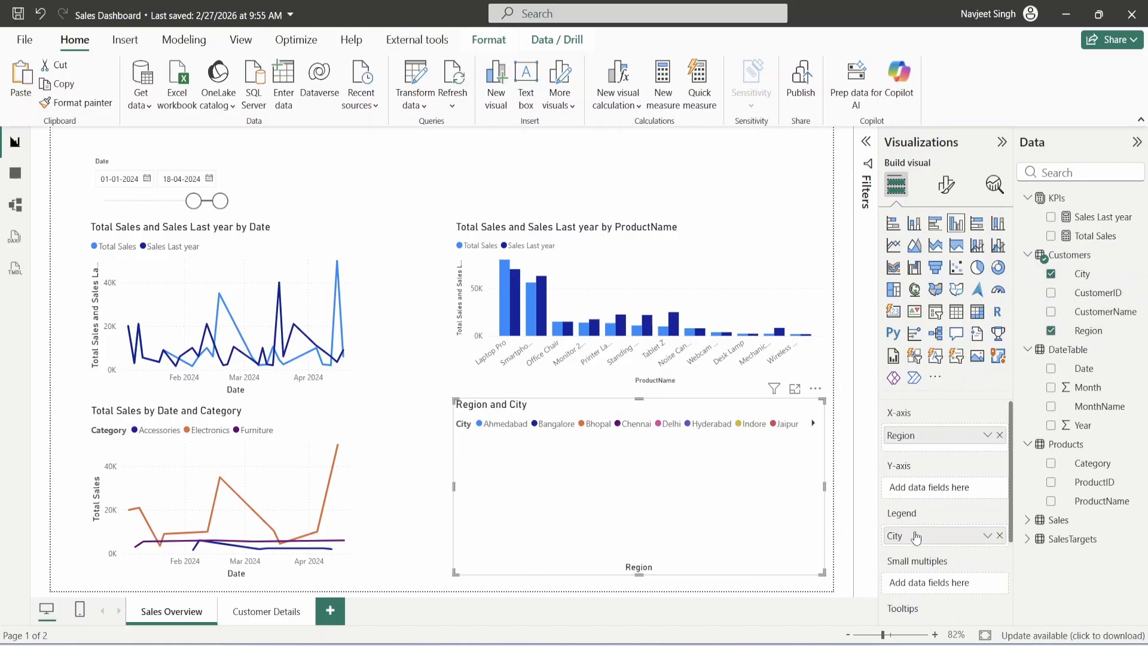
drag(918, 535, 925, 457)
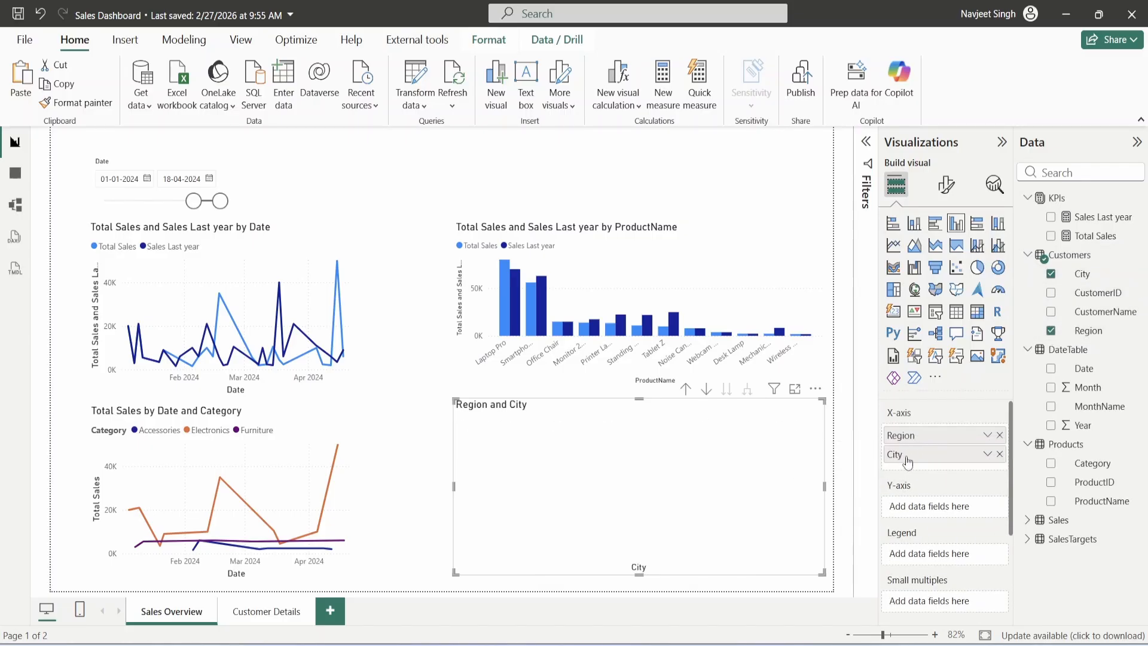
click(1051, 235)
click(1050, 216)
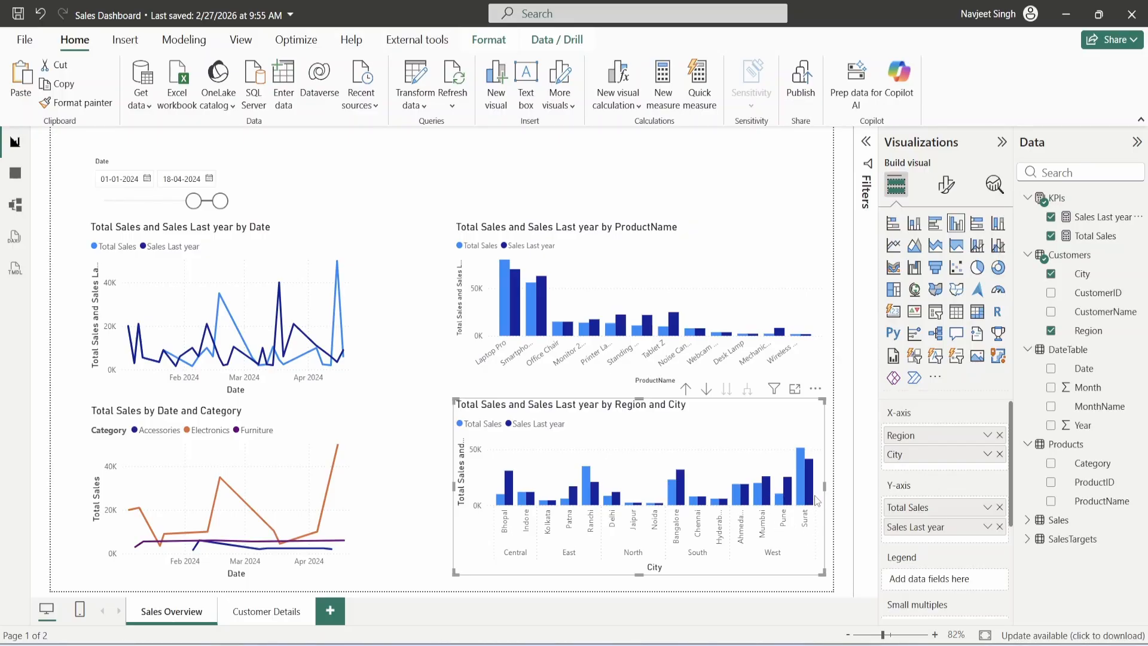
click(522, 229)
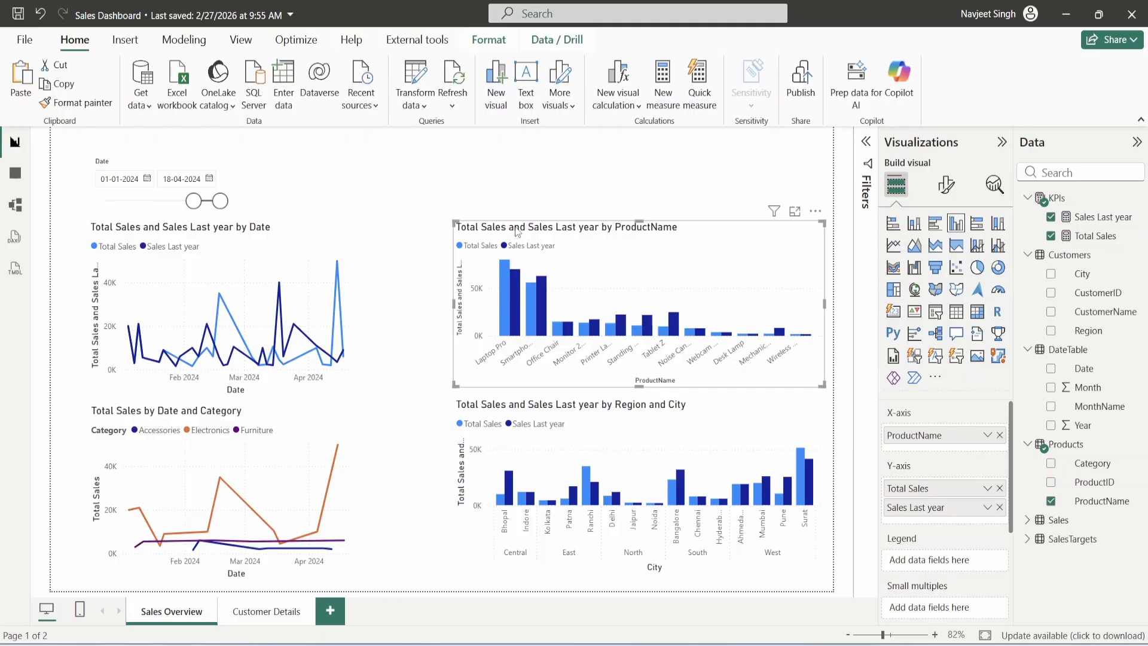
- Move the Date slicer up into the top-left corner, aligned with the line chart below
click(383, 205)
mouse_move(157, 165)
mouse_down()
mouse_move(133, 151)
mouse_move(157, 155)
mouse_up()
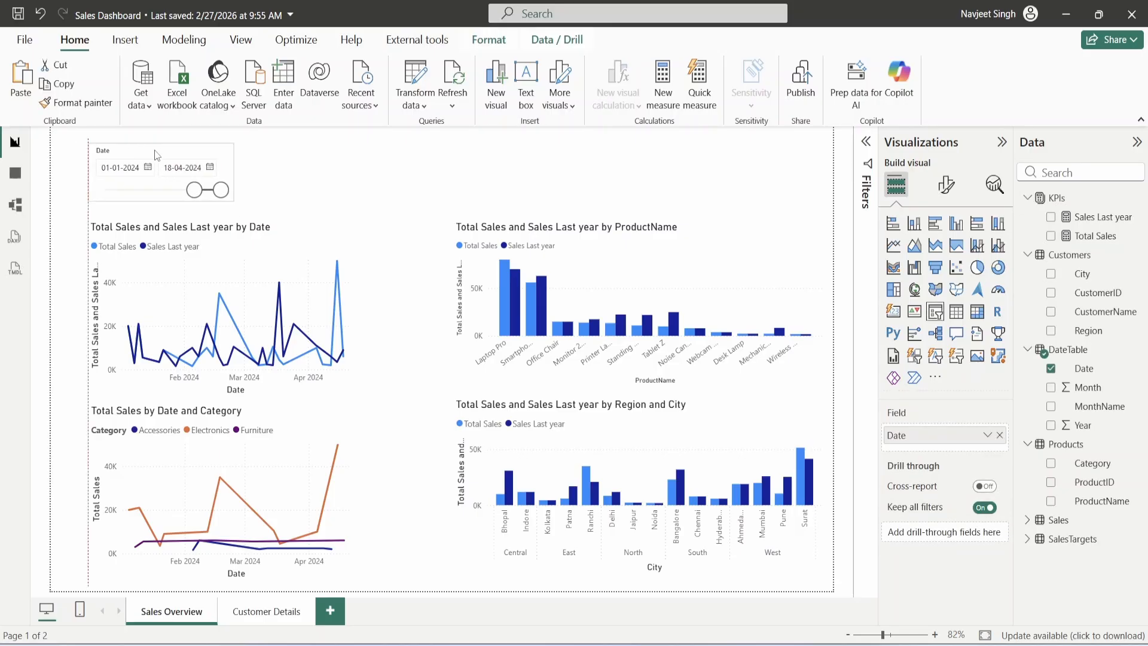
click(280, 178)
mouse_move(258, 272)
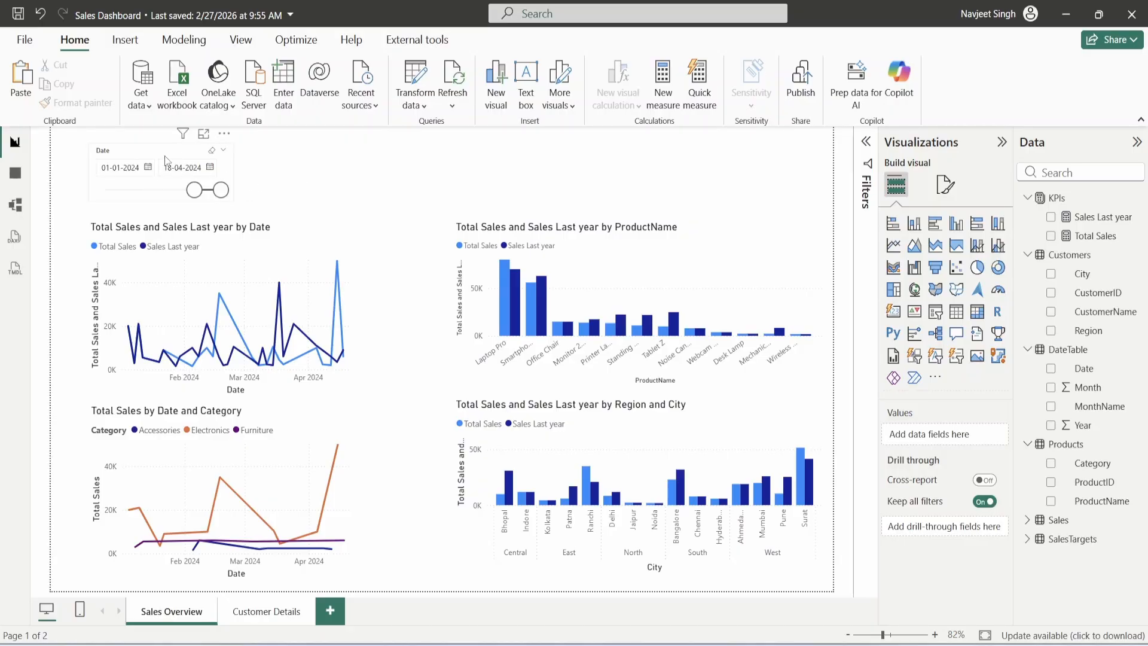
click(141, 155)
drag(142, 156, 145, 154)
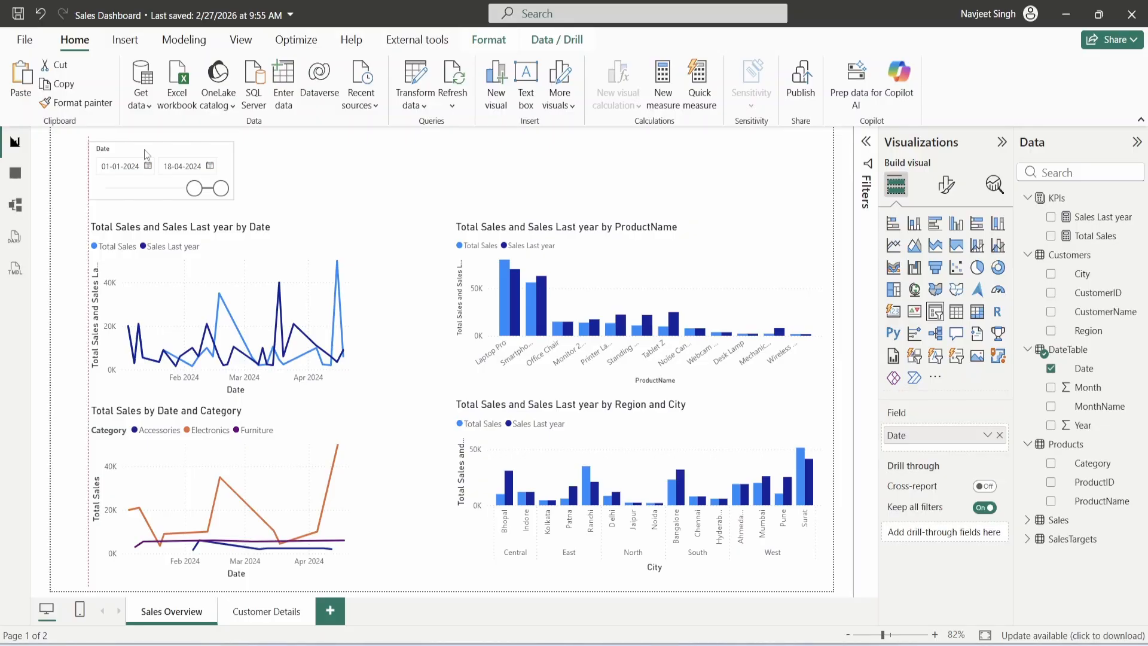
drag(145, 154, 145, 154)
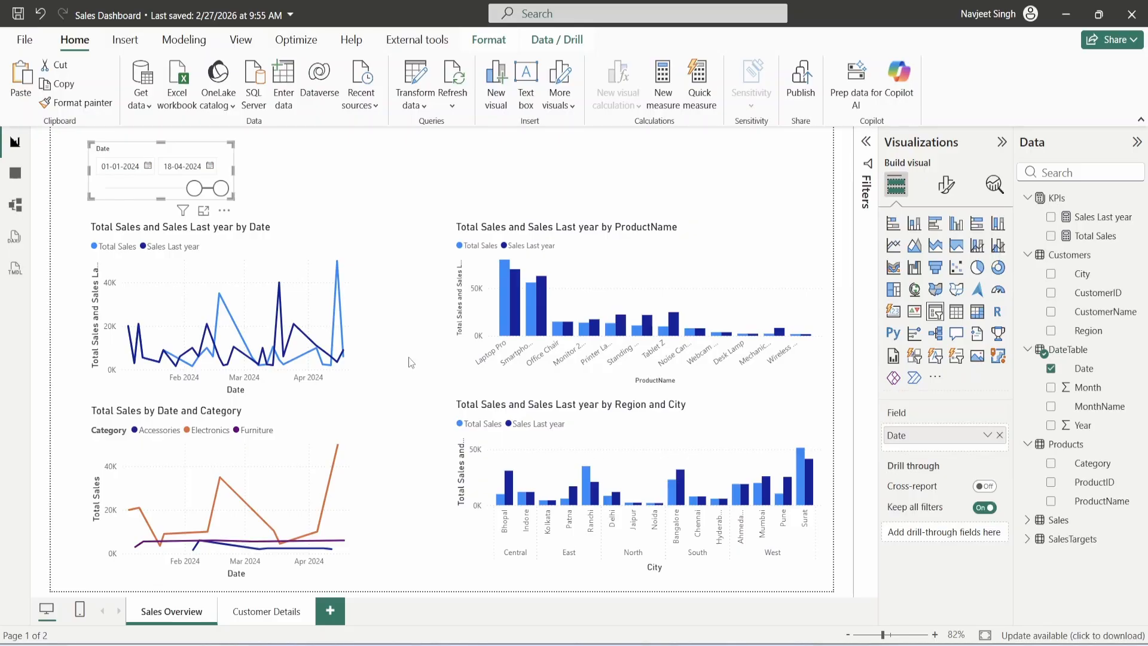
click(402, 209)
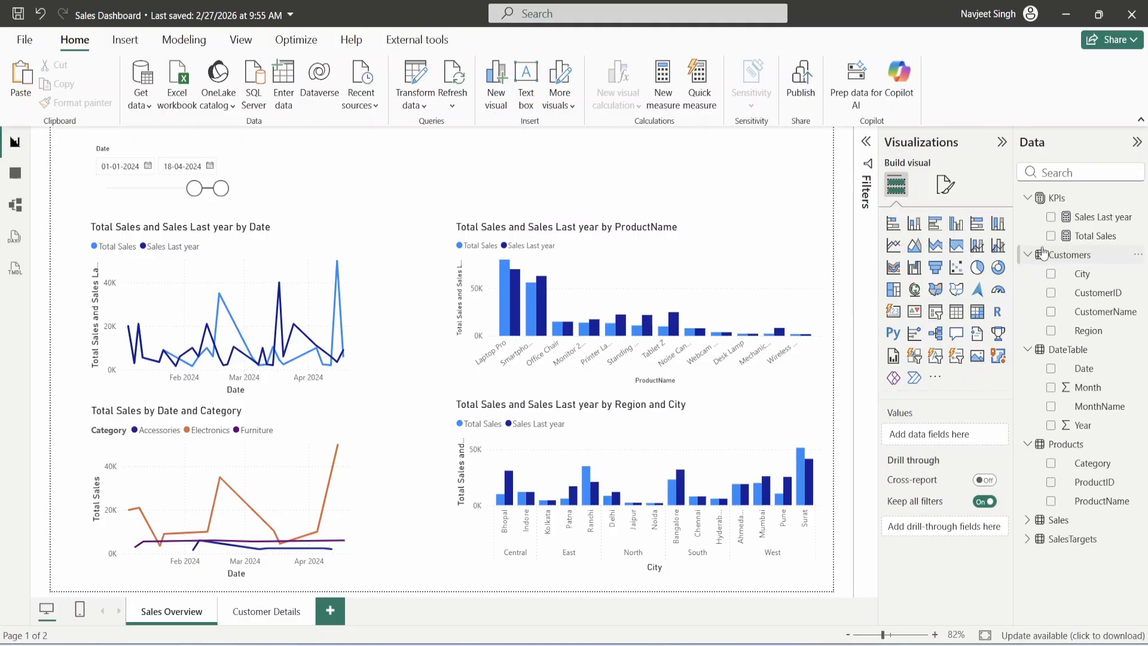
right_click(1063, 205)
- Create a Total Orders measure in KPIs defined as COUNT(Sales[SaleID])
click(961, 229)
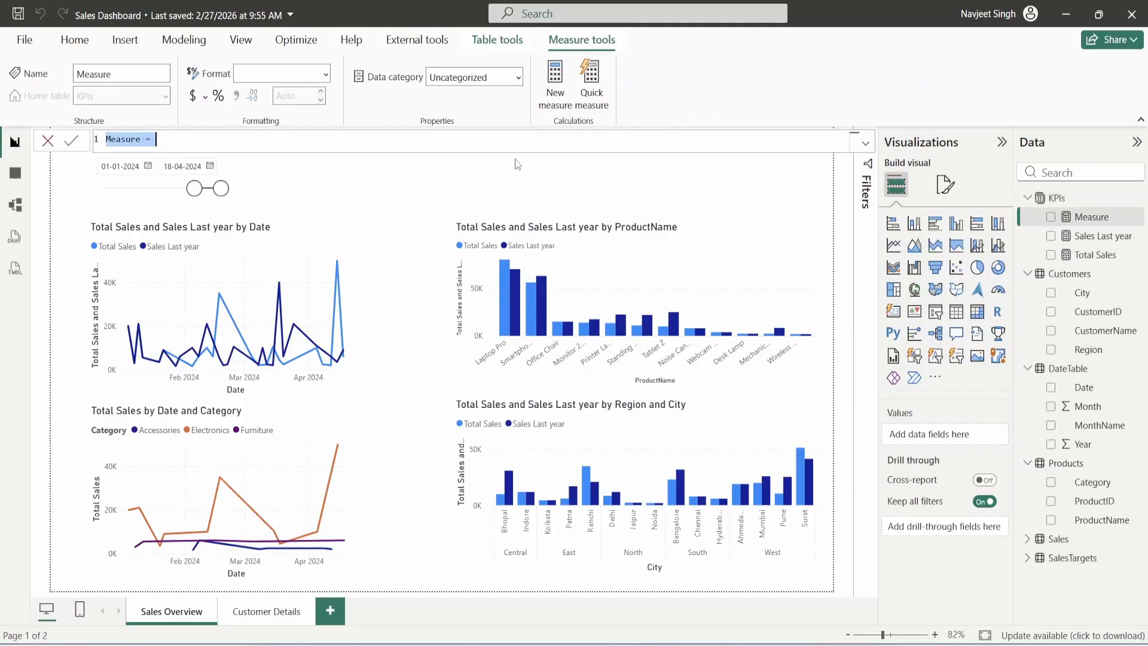
text(Total Orders =)
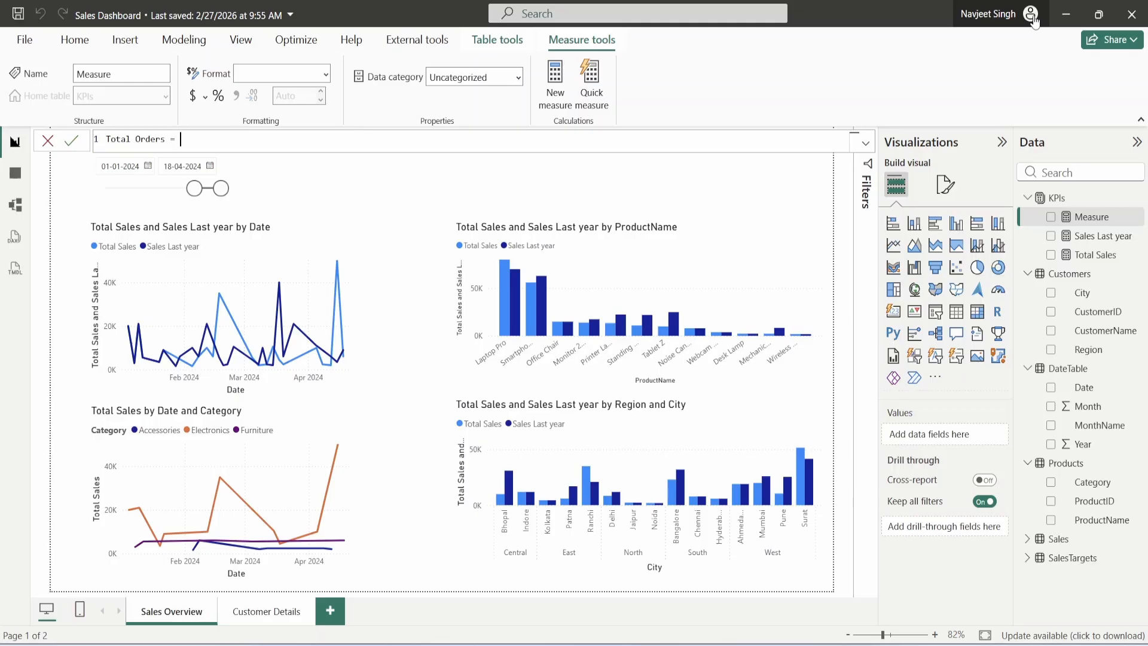
text(COUNT()
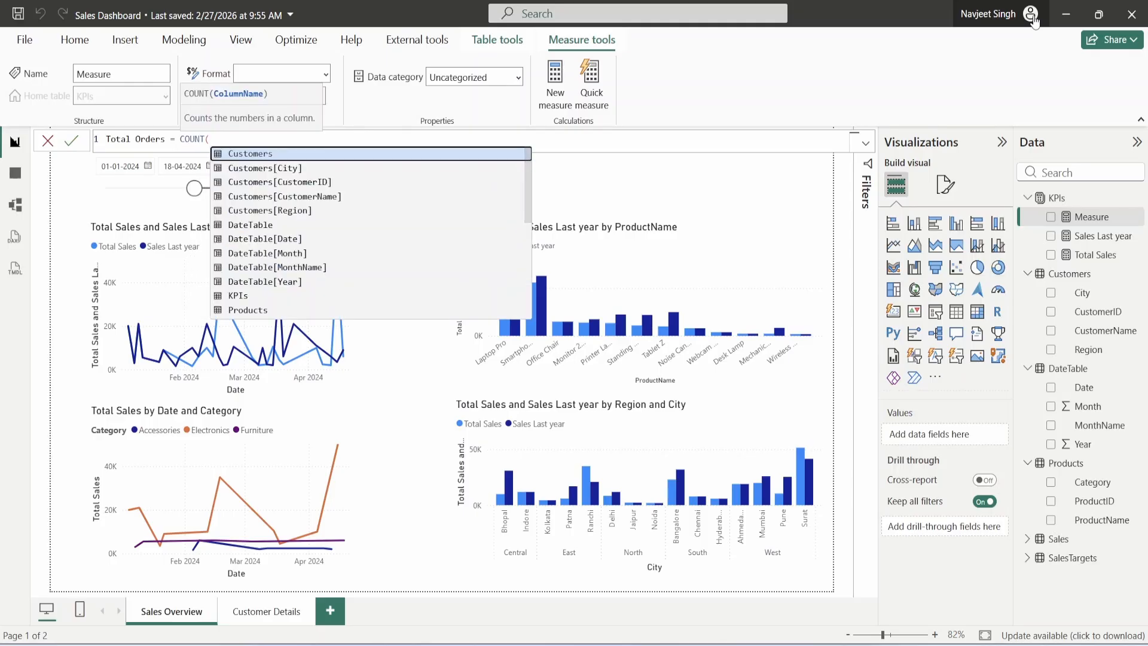
text(Sales)
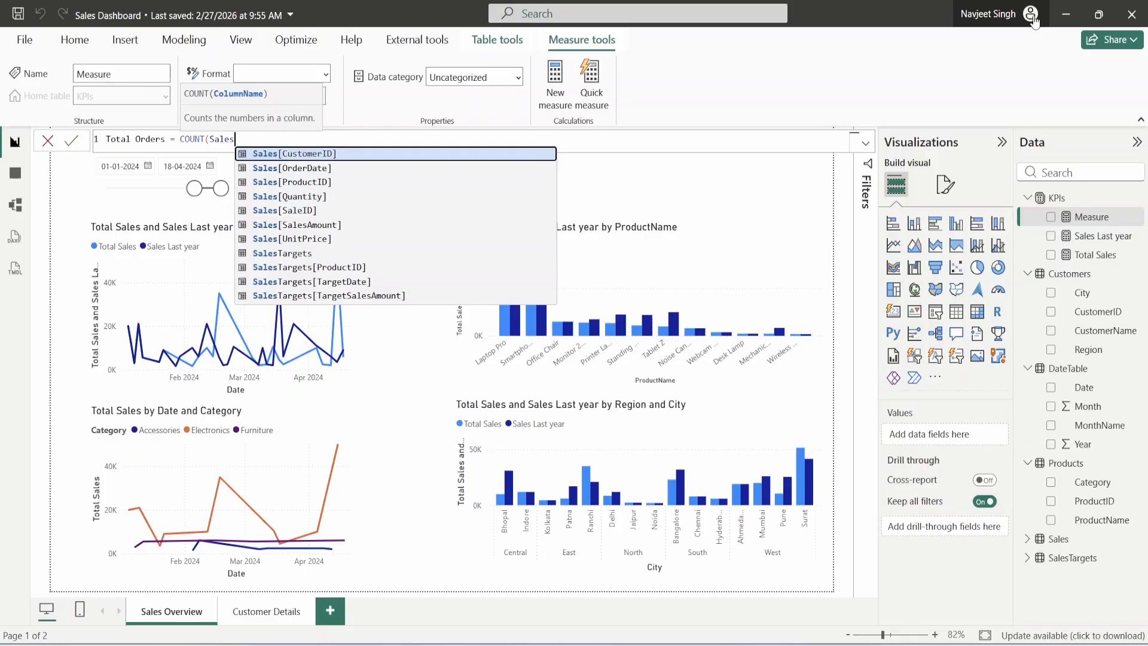
key(Down)
key(Down)
key(Down)
key(Down)
key(Tab)
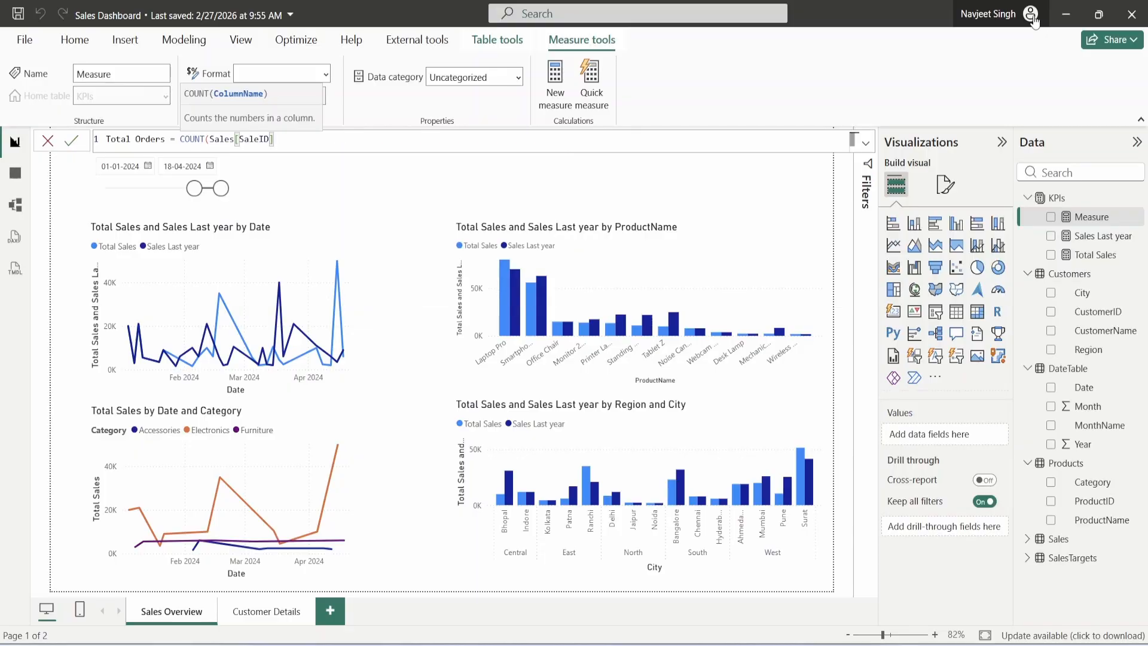
text())
key(Return)
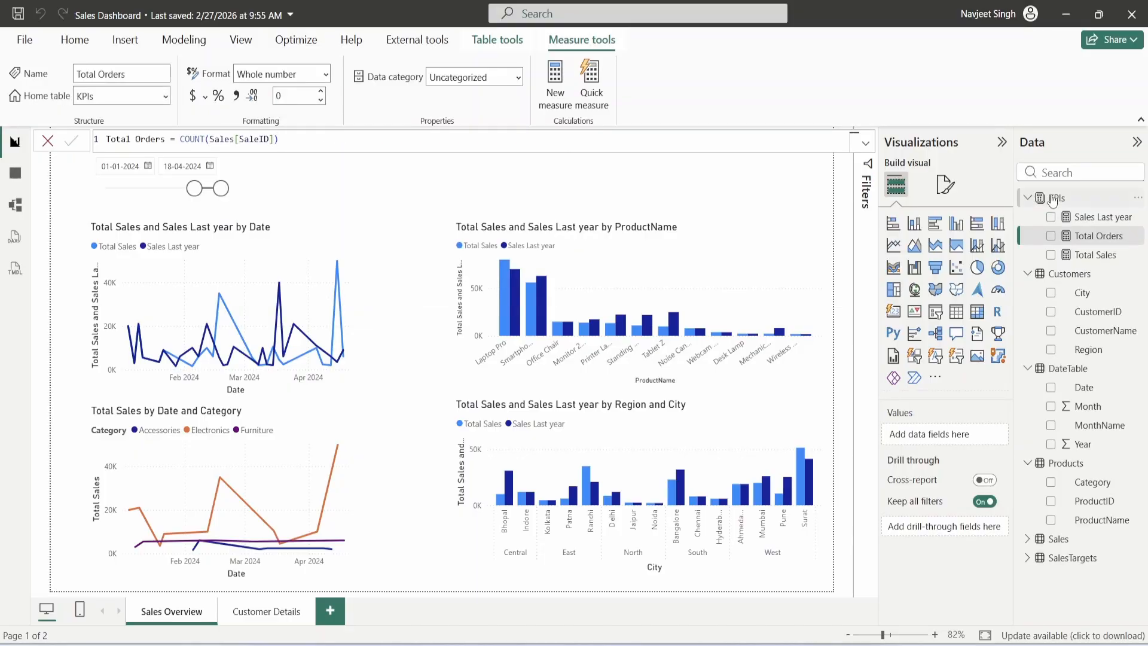
- Add a Sold Qty = SUM(Sales[Quantity]) measure and start another new KPIs measure
right_click(1052, 200)
key(Escape)
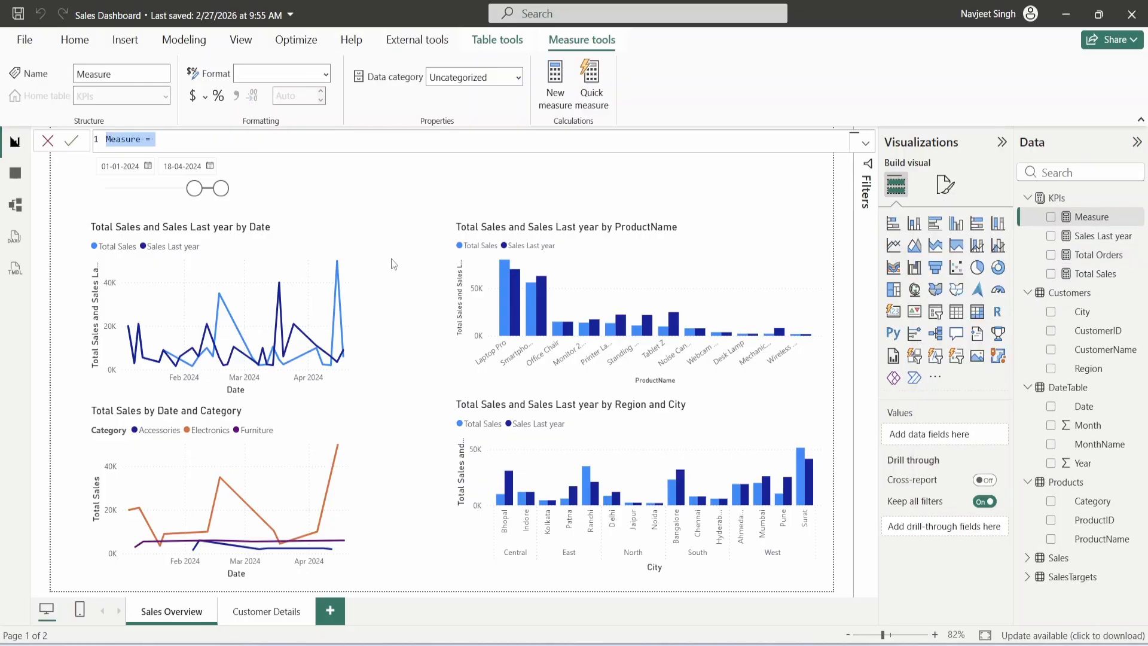
text(Sold Qty)
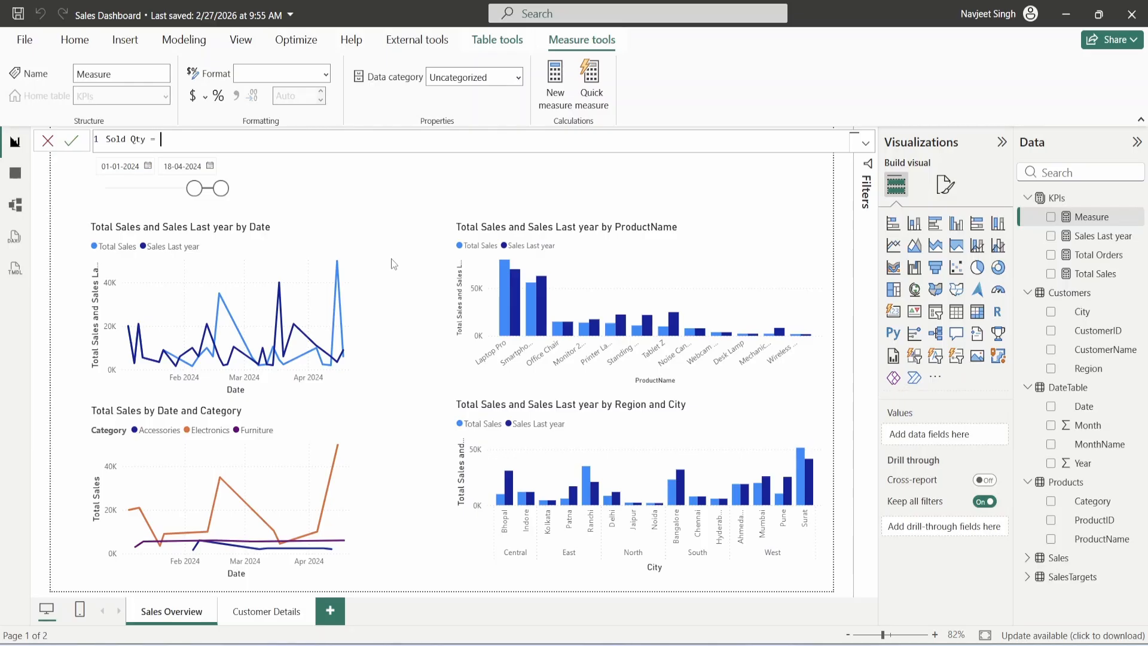
text( = SUM()
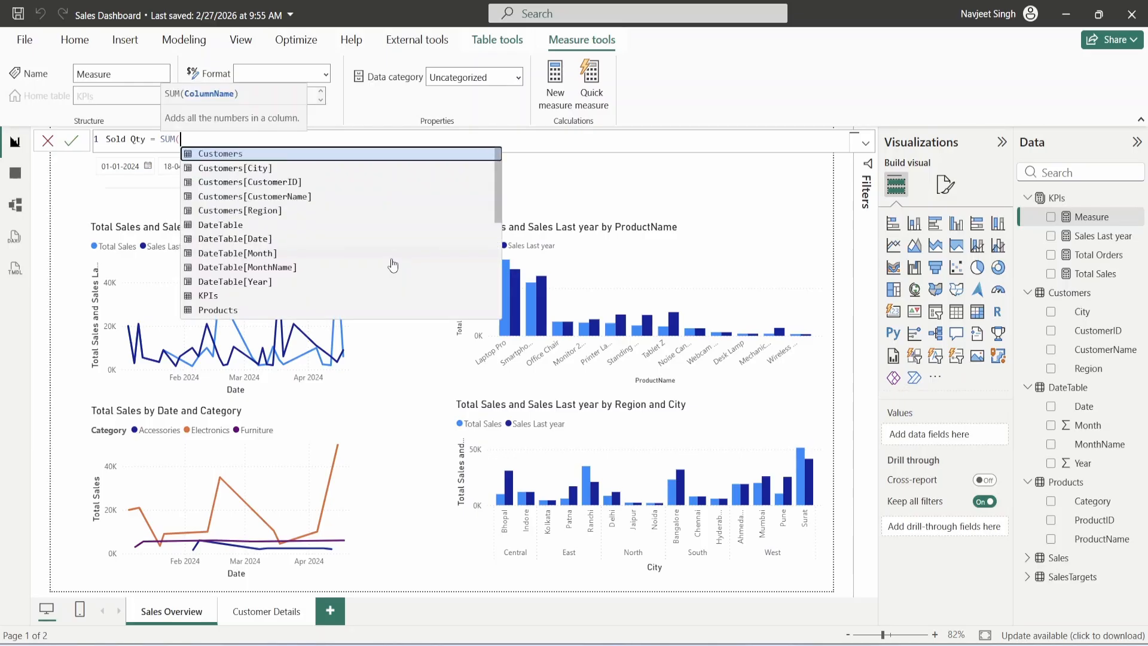
text(Sales)
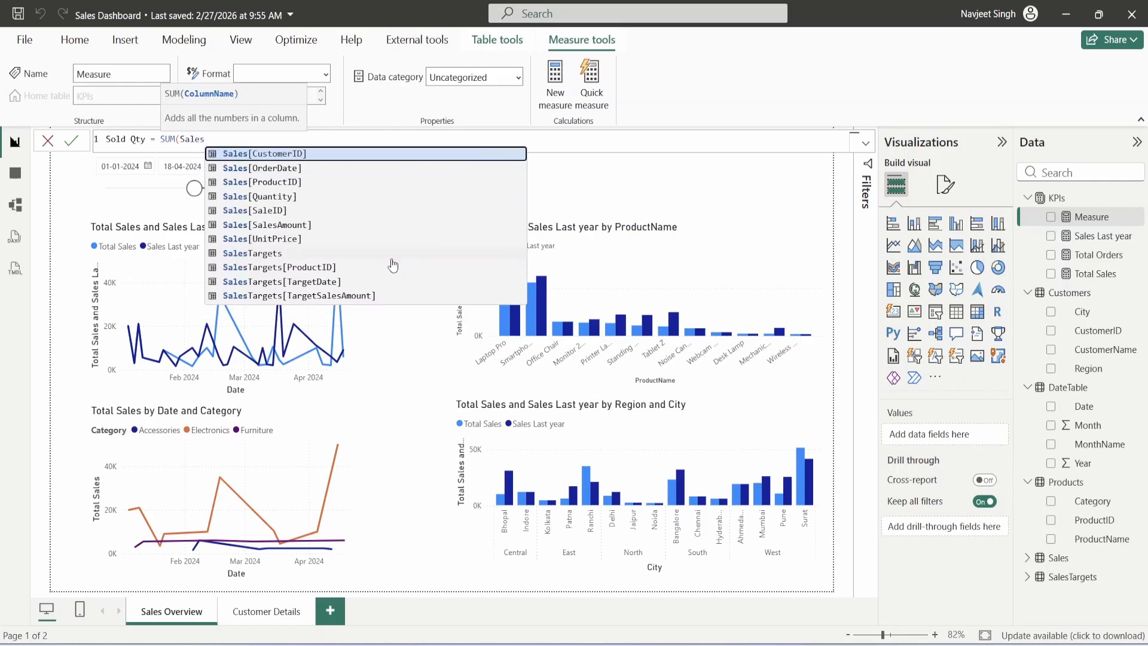
key(BackSpace)
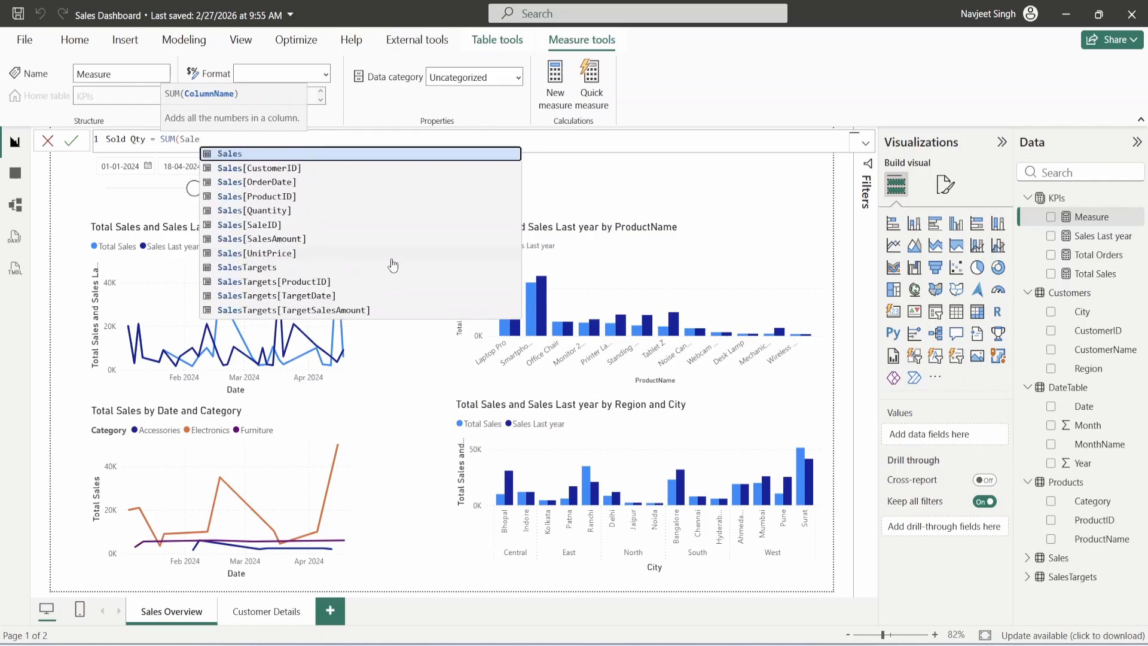
key(Down)
key(Down)
key(Down)
key(Down)
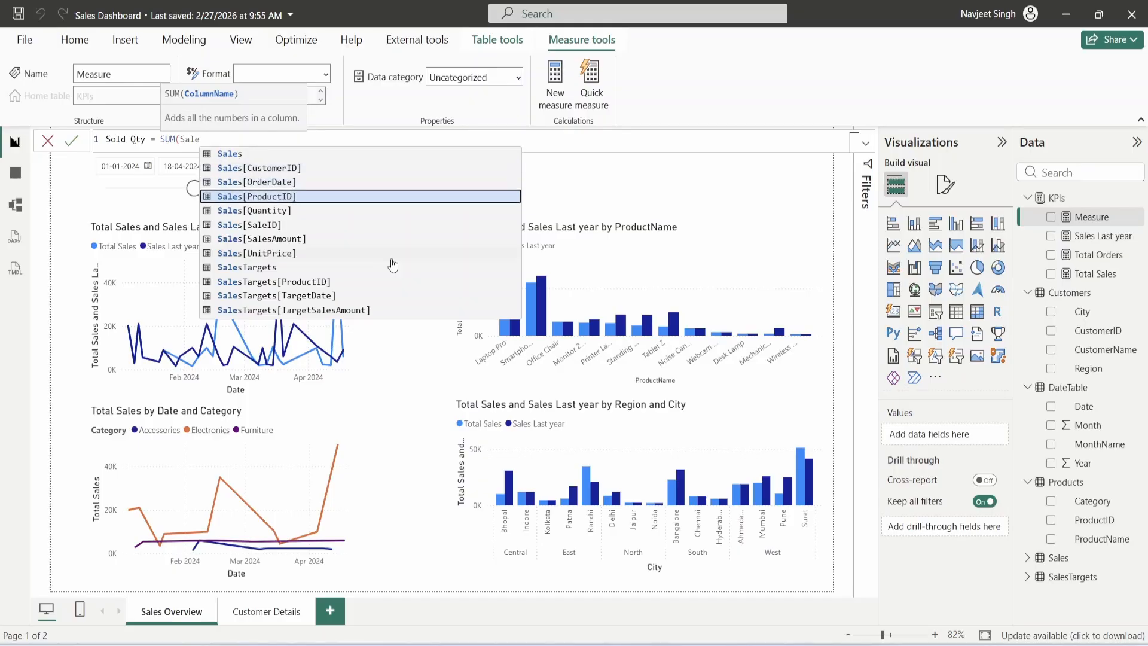
key(Tab)
click(391, 258)
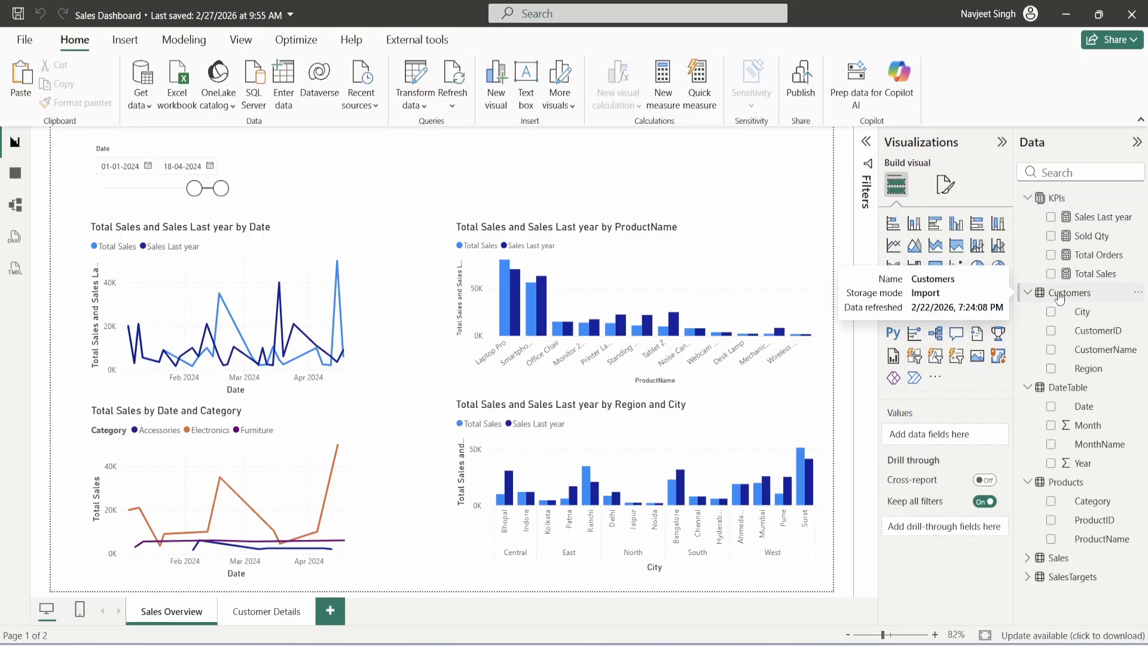
right_click(1054, 198)
click(991, 221)
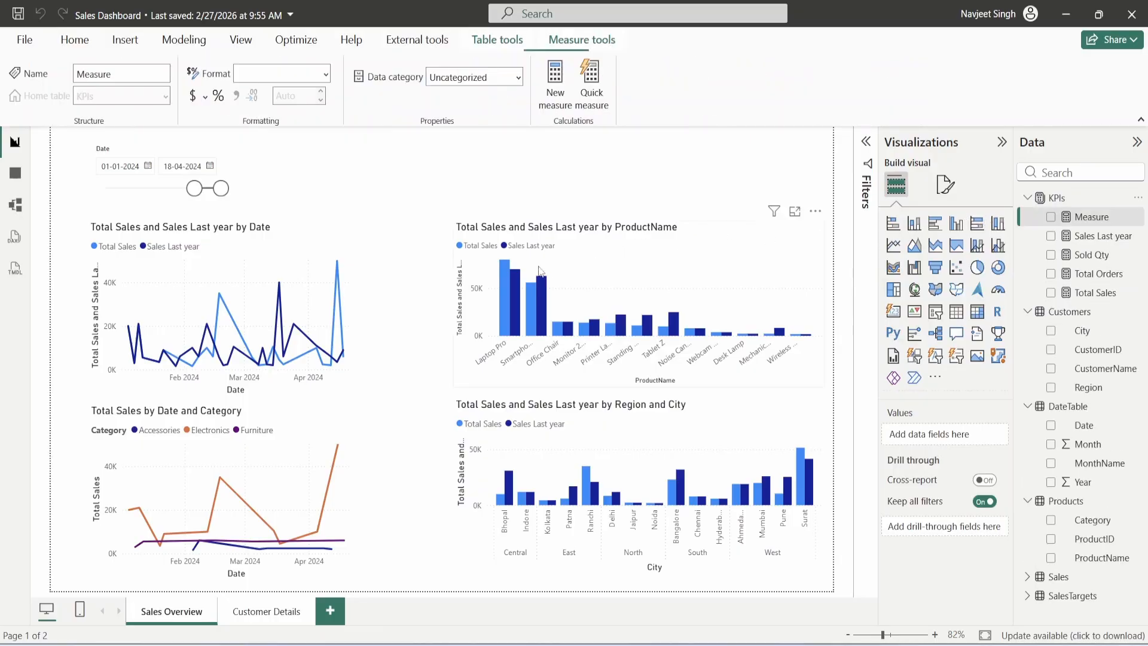
- Define the new measure as Unique Customers = DISTINCTCOUNT(Sales[CustomerID])
text(Uniqwu)
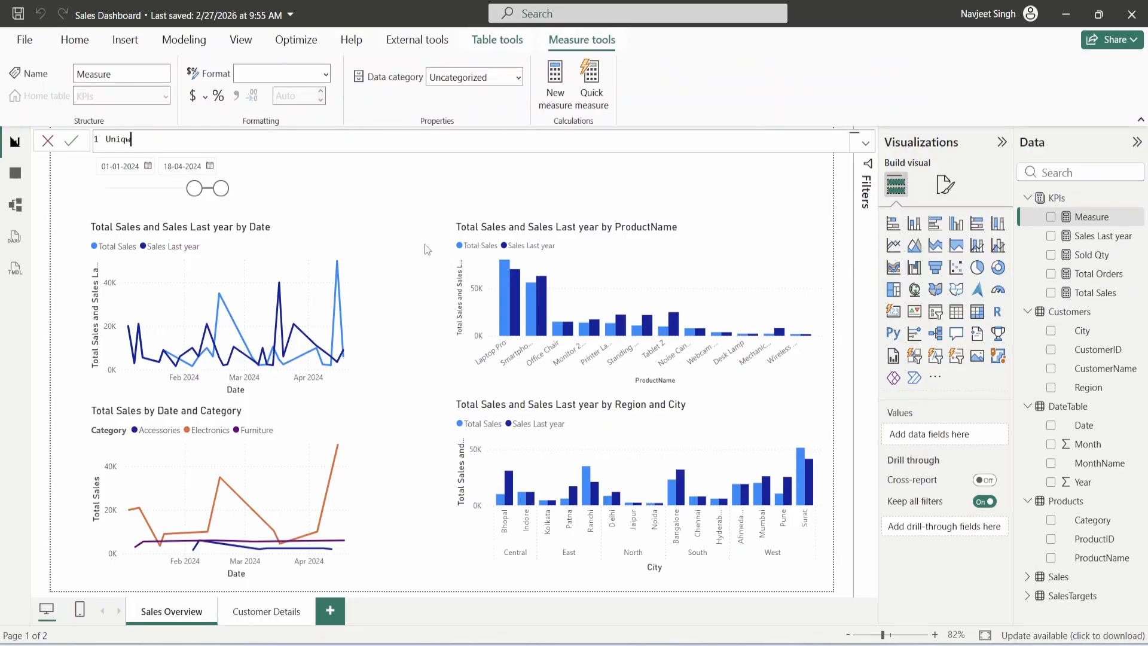
key(BackSpace)
key(BackSpace)
text(ue Customers = DIS)
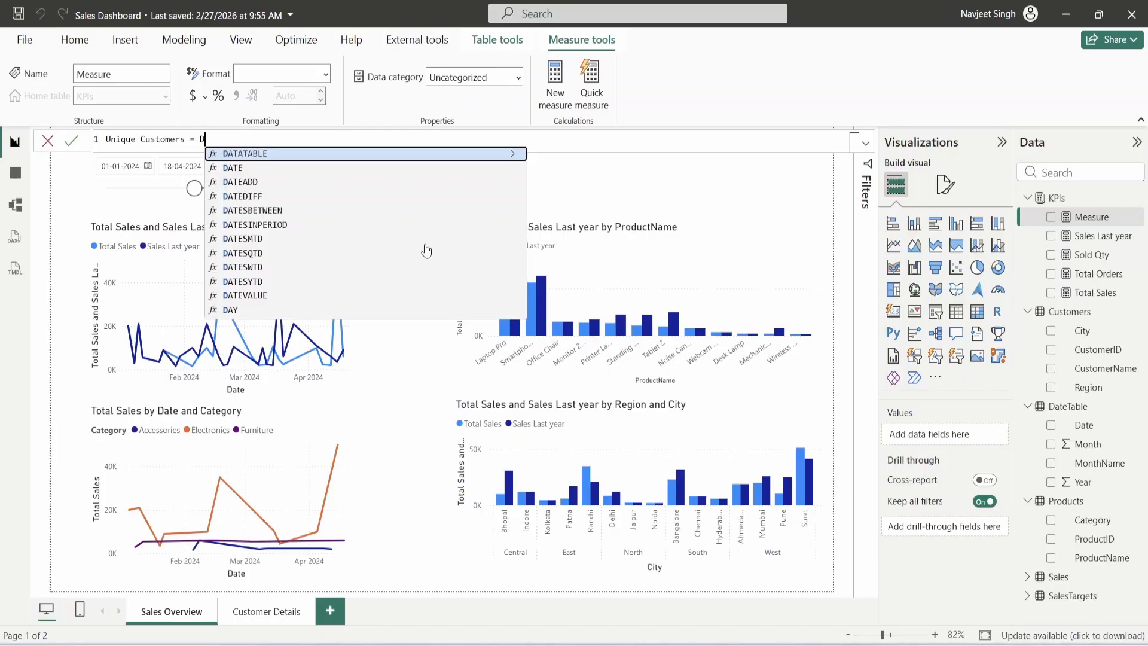
key(Down)
key(Down)
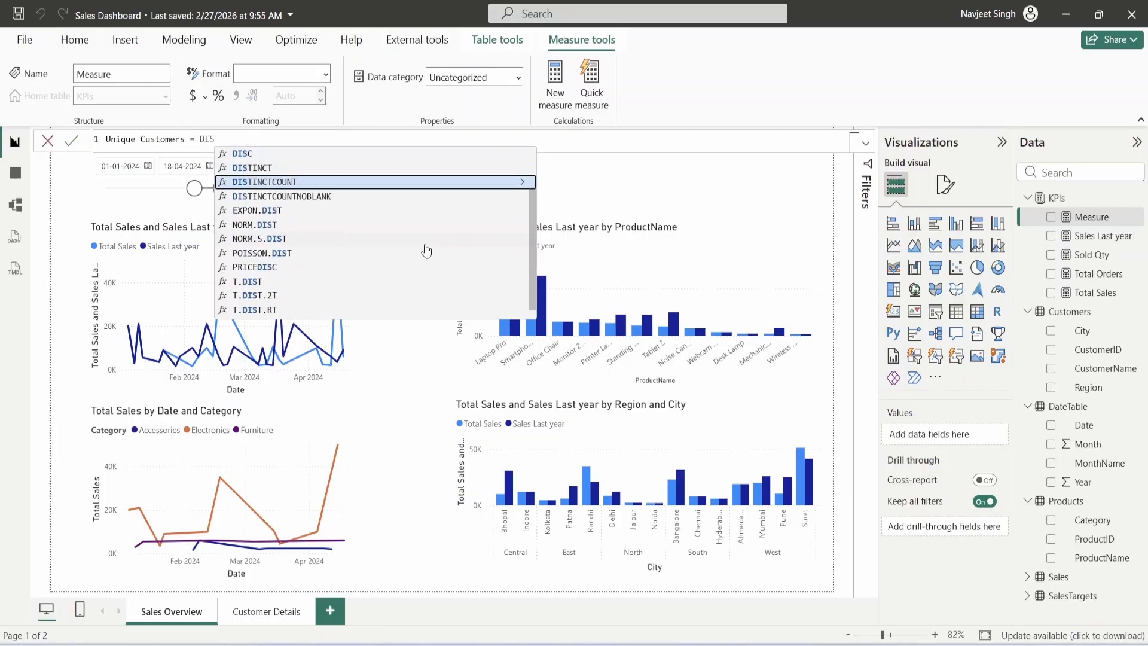
key(Tab)
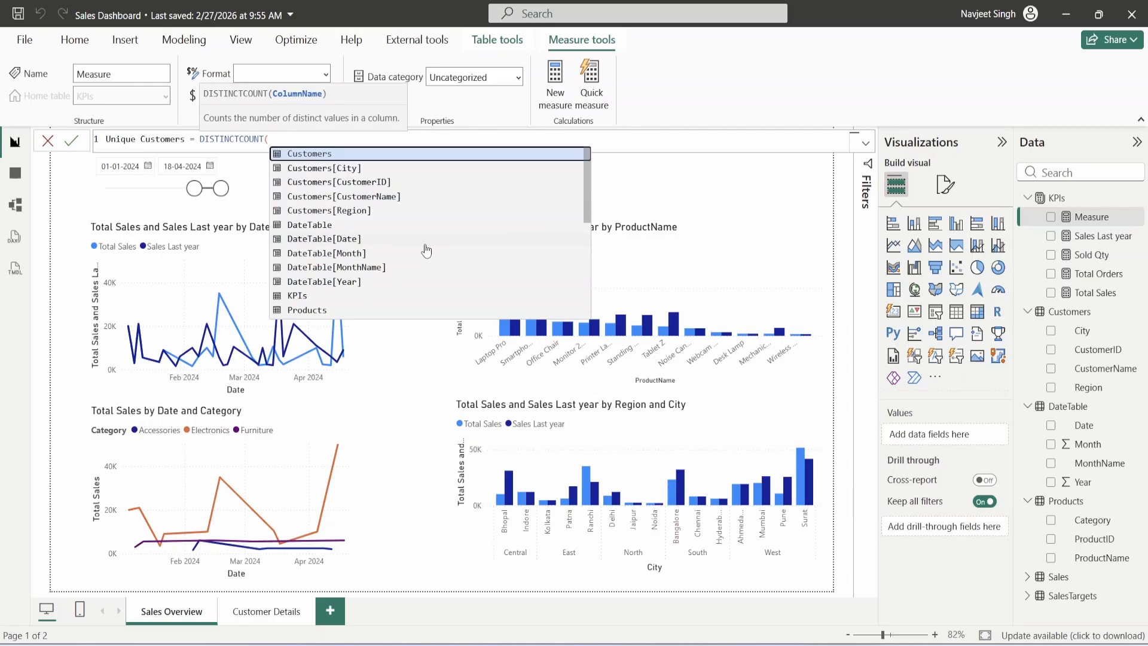
text(Sales[CustomerID]))
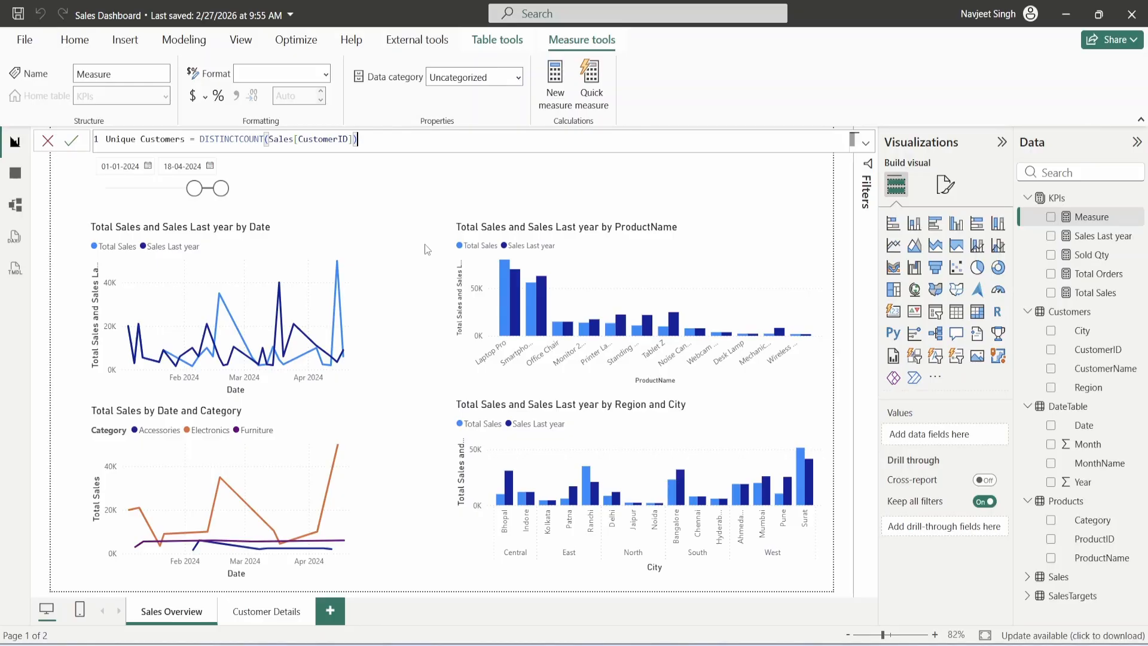
key(Return)
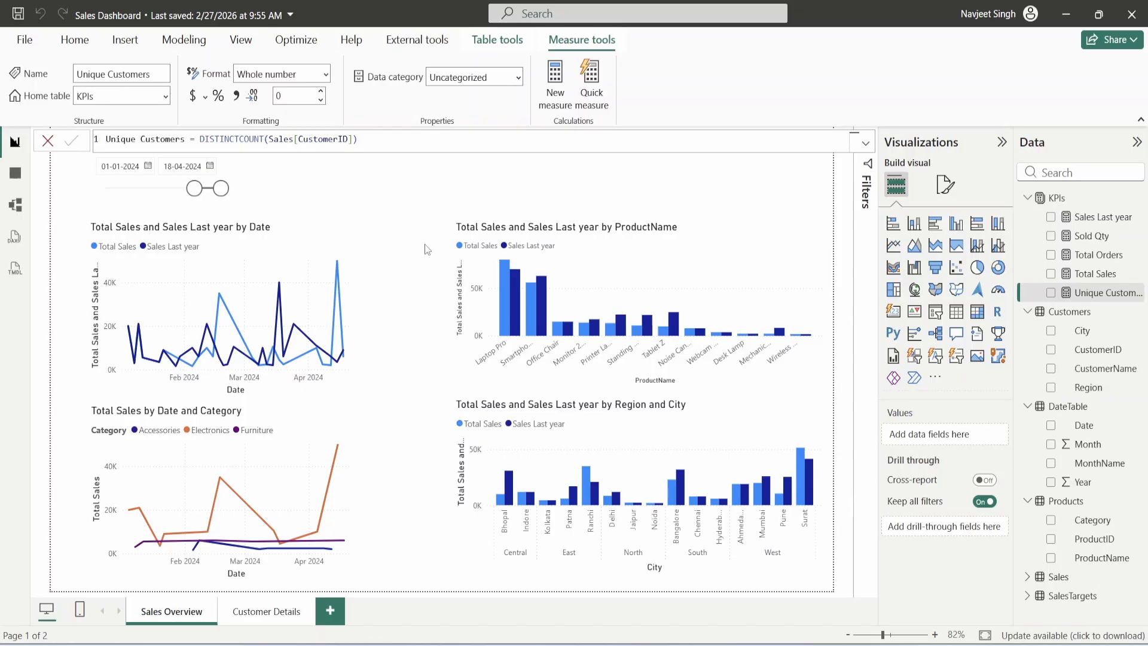
click(424, 244)
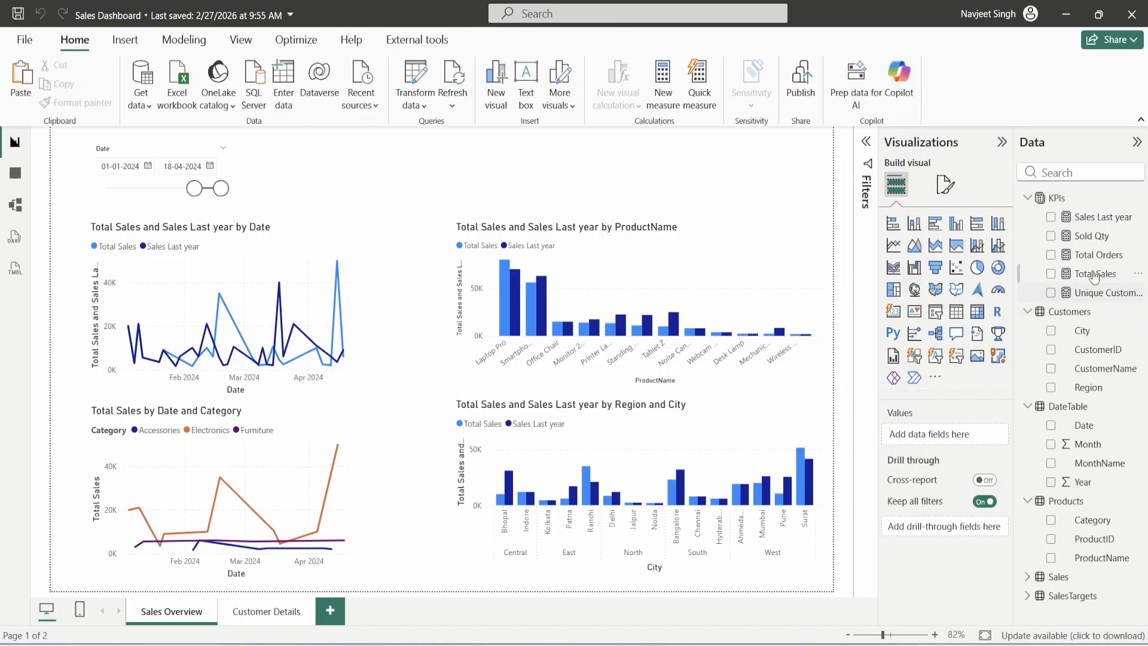
- Add a Sales Per order measure to KPIs as DIVIDE([Total Sales],[Total Orders])
right_click(1049, 198)
click(1004, 228)
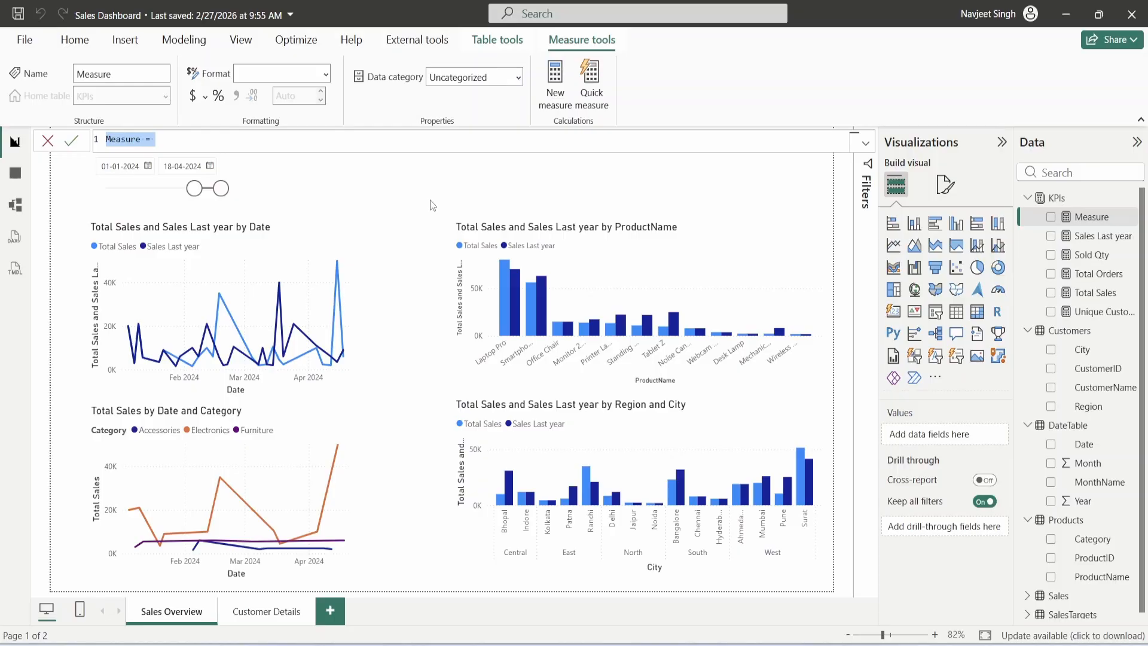
text(Sales Per order = DIV)
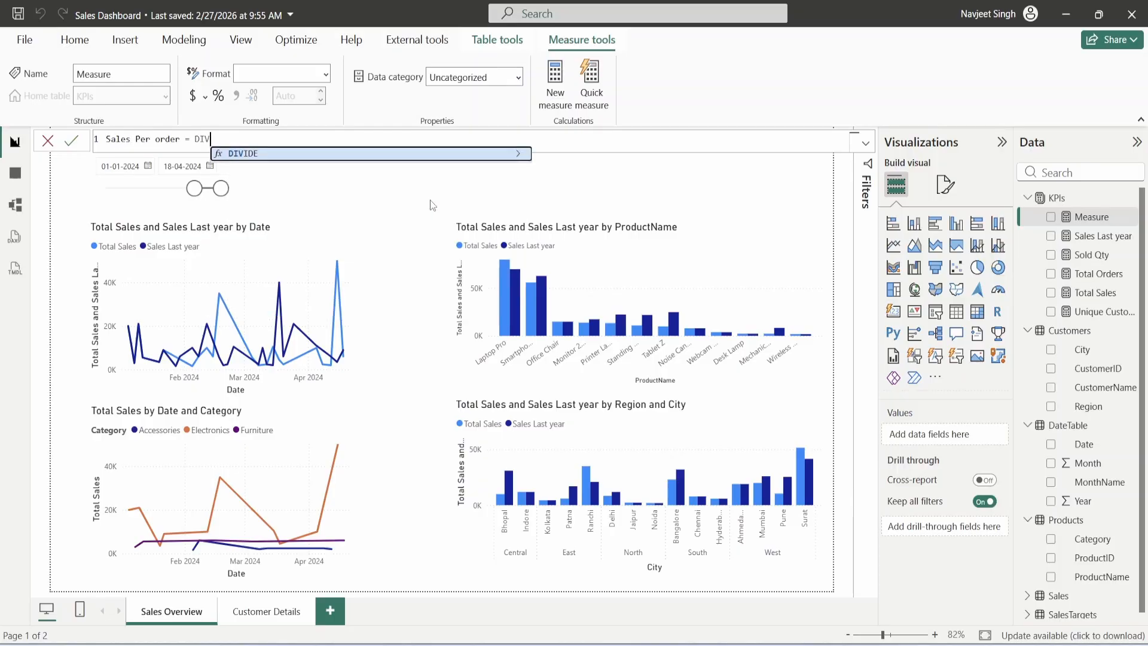
key(Tab)
text(T)
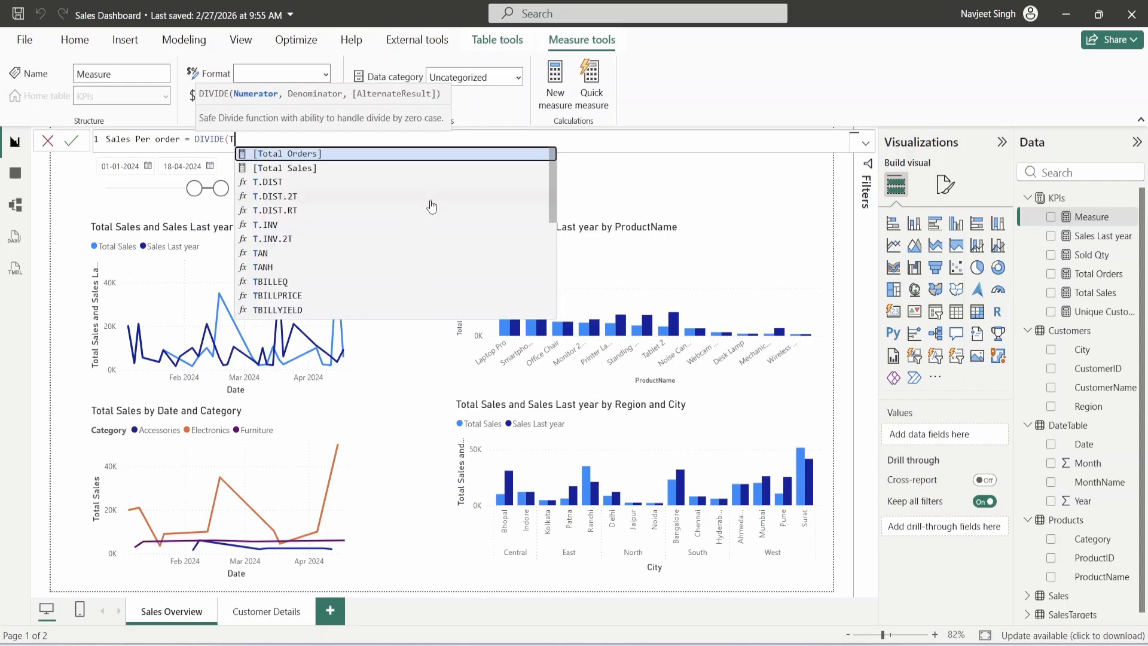
text(otal)
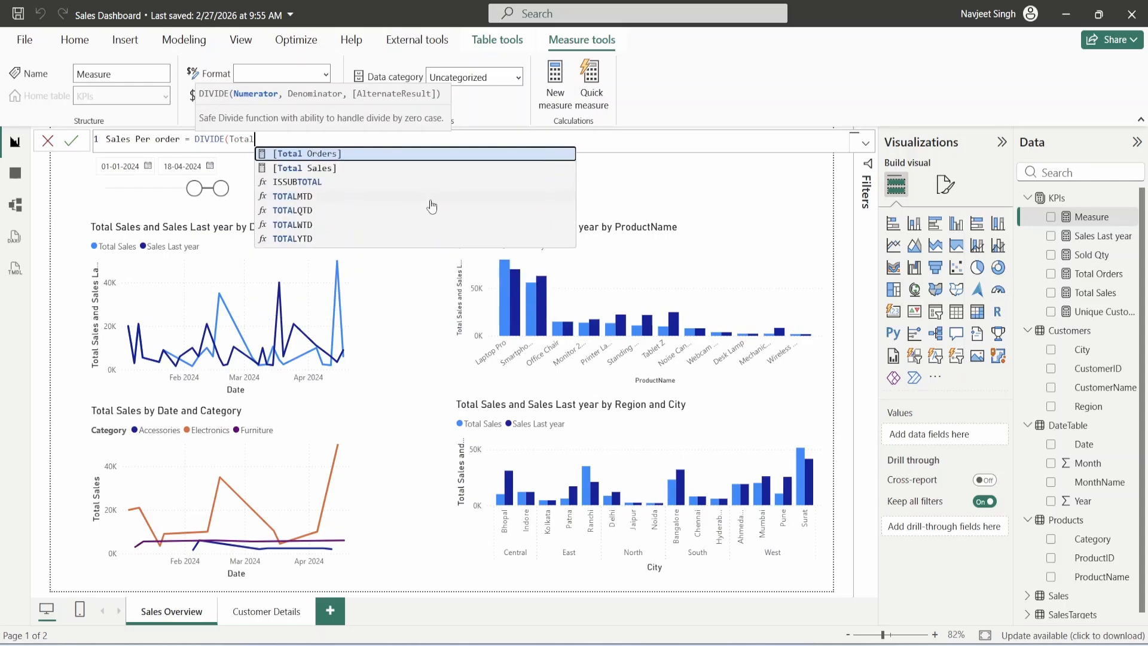
key(Down)
key(Tab)
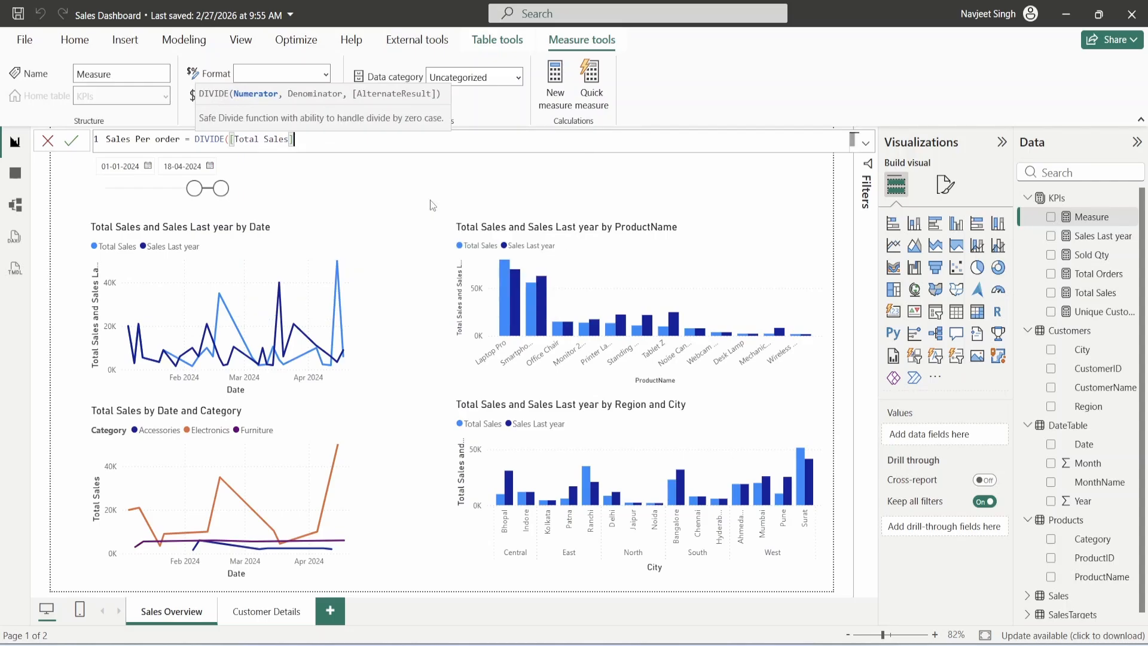
text(,Tota)
key(Tab)
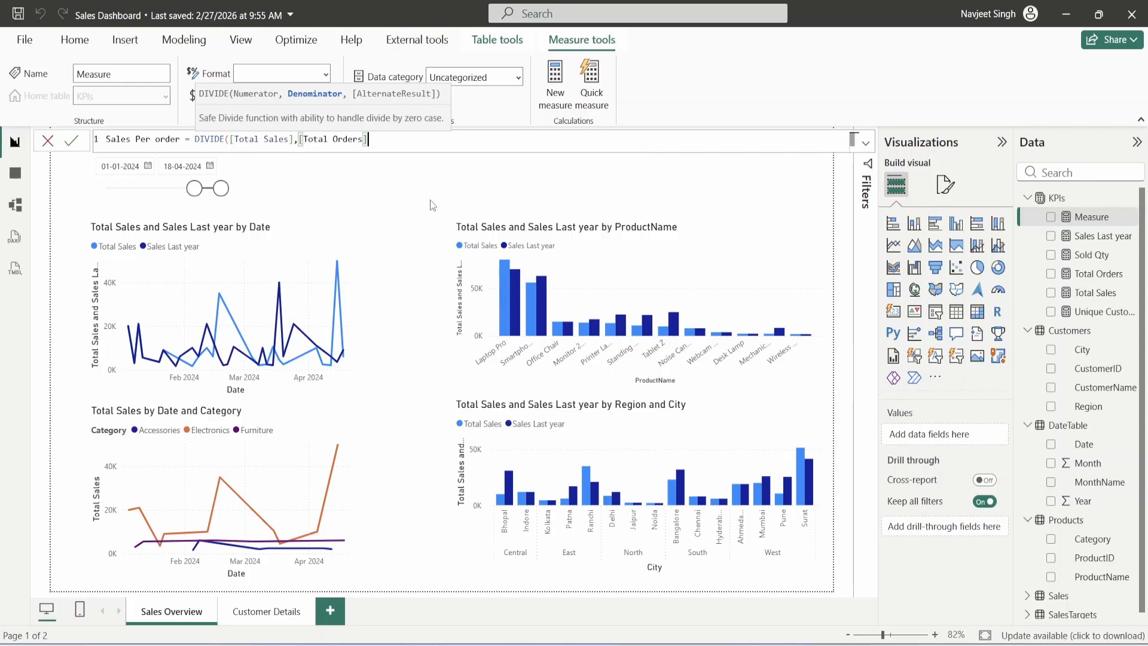
key(Return)
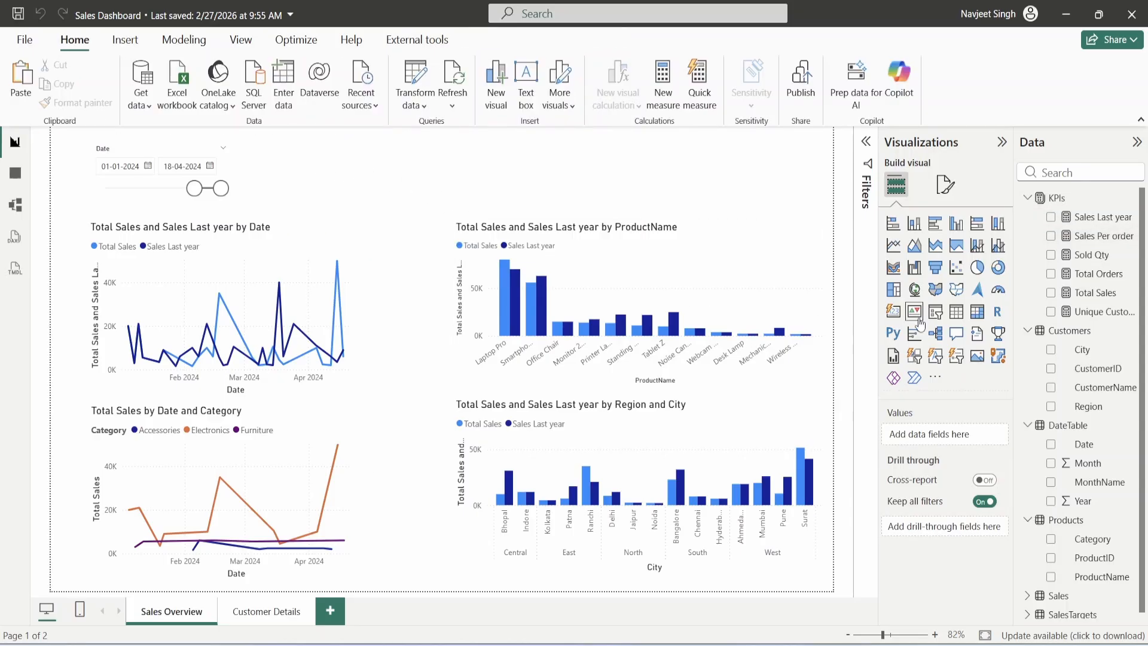
- Add a wide multi-row card with Total Orders, Sold Qty, Unique Customers and Sales Per order, and copy it lower
click(893, 313)
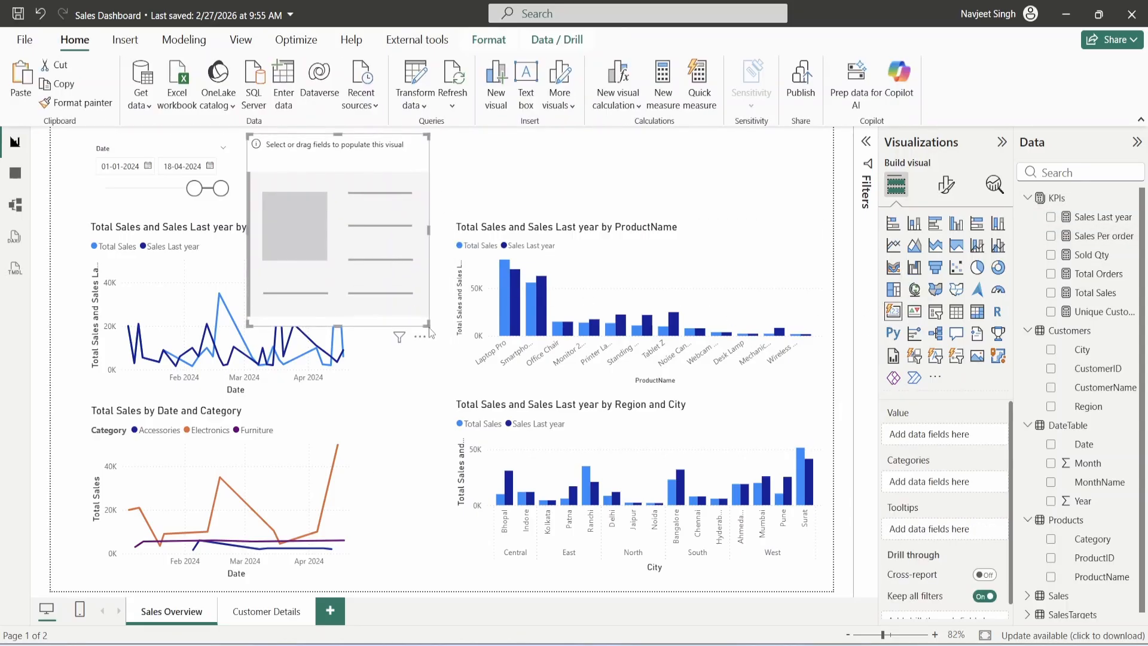
drag(427, 329, 807, 200)
drag(709, 179, 709, 188)
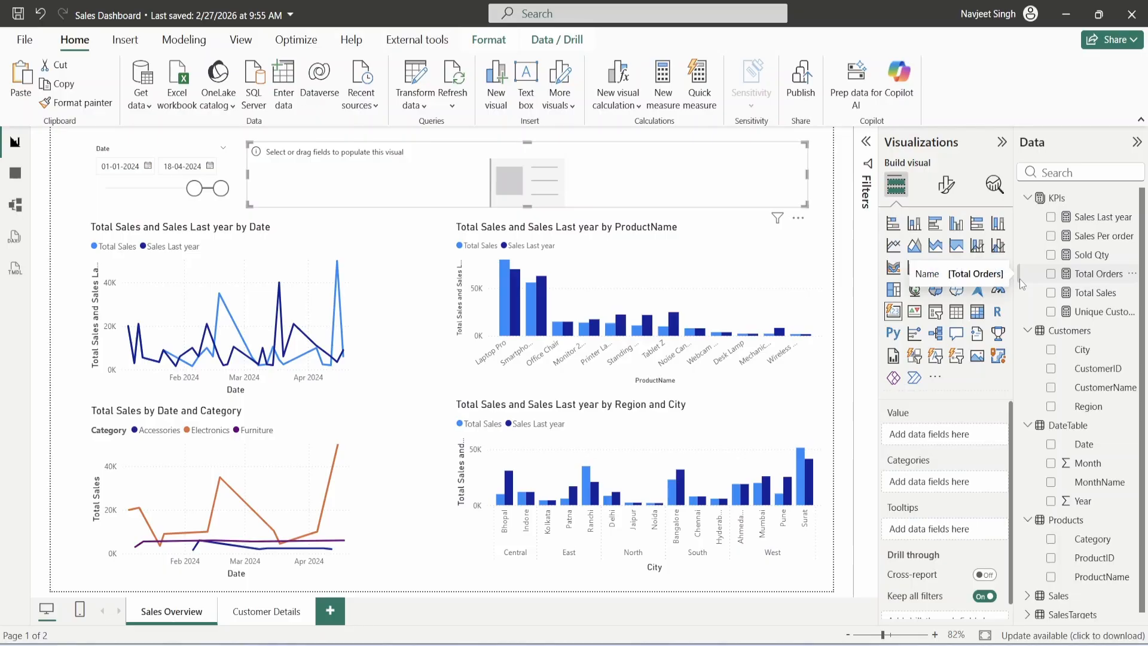
click(1051, 273)
click(1052, 257)
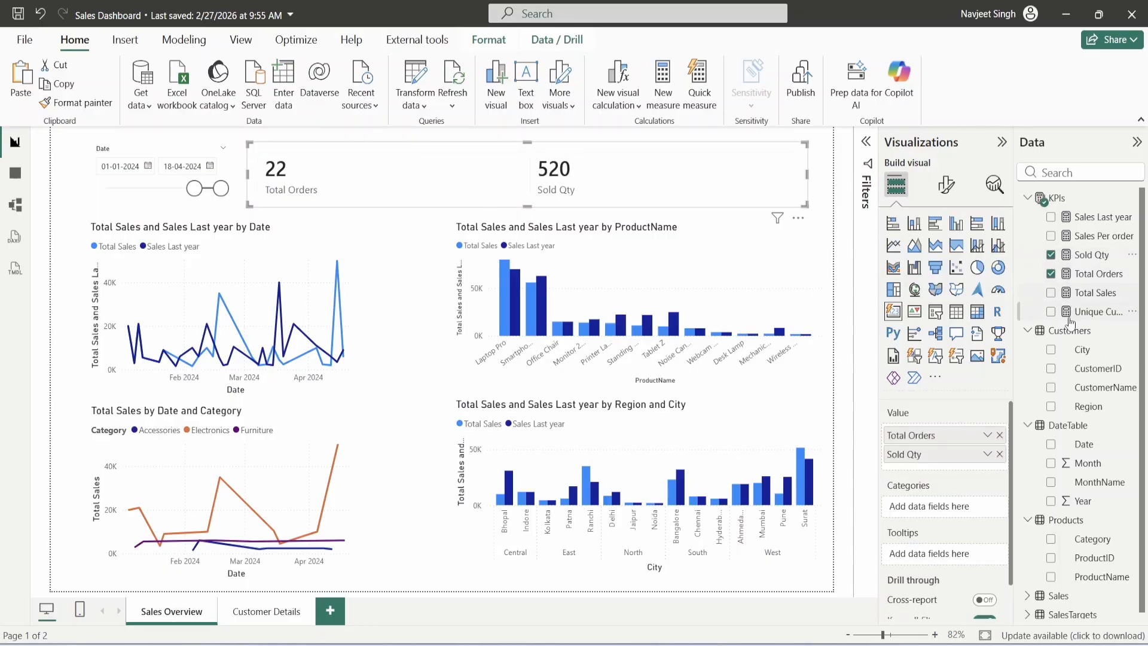
click(1052, 313)
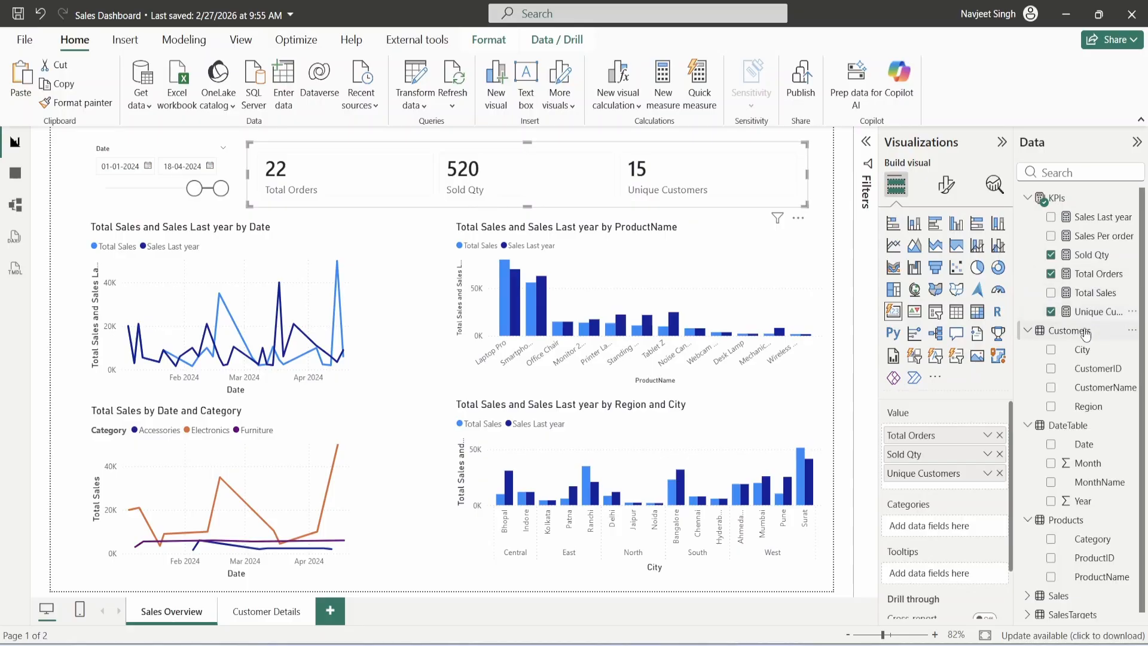
click(1050, 235)
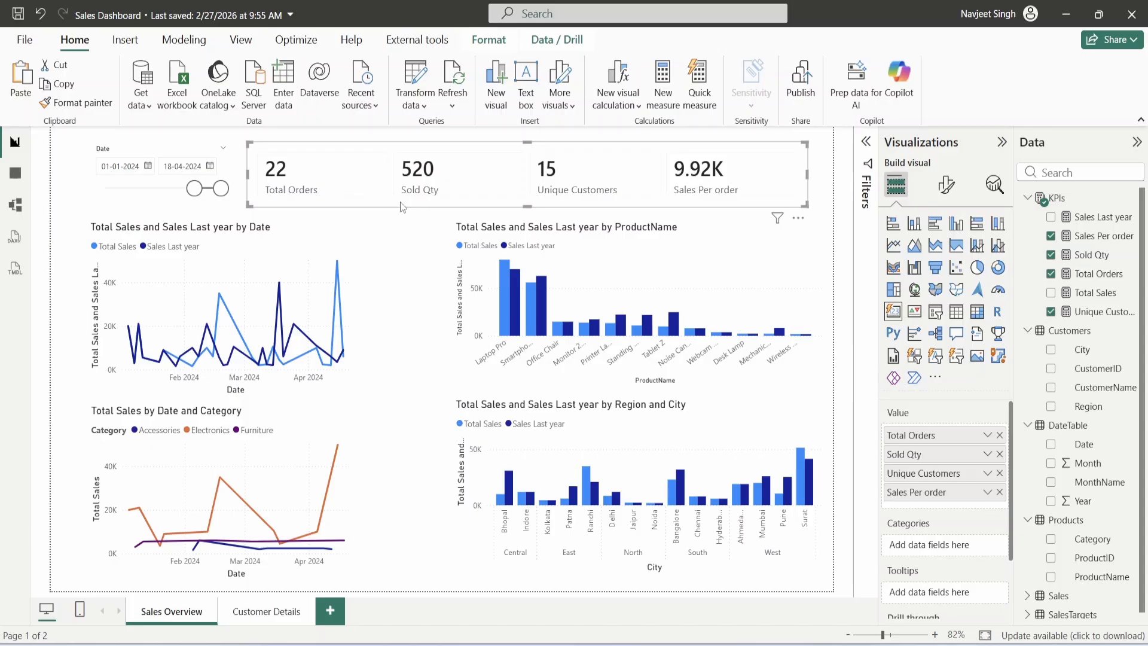
drag(400, 202, 454, 320)
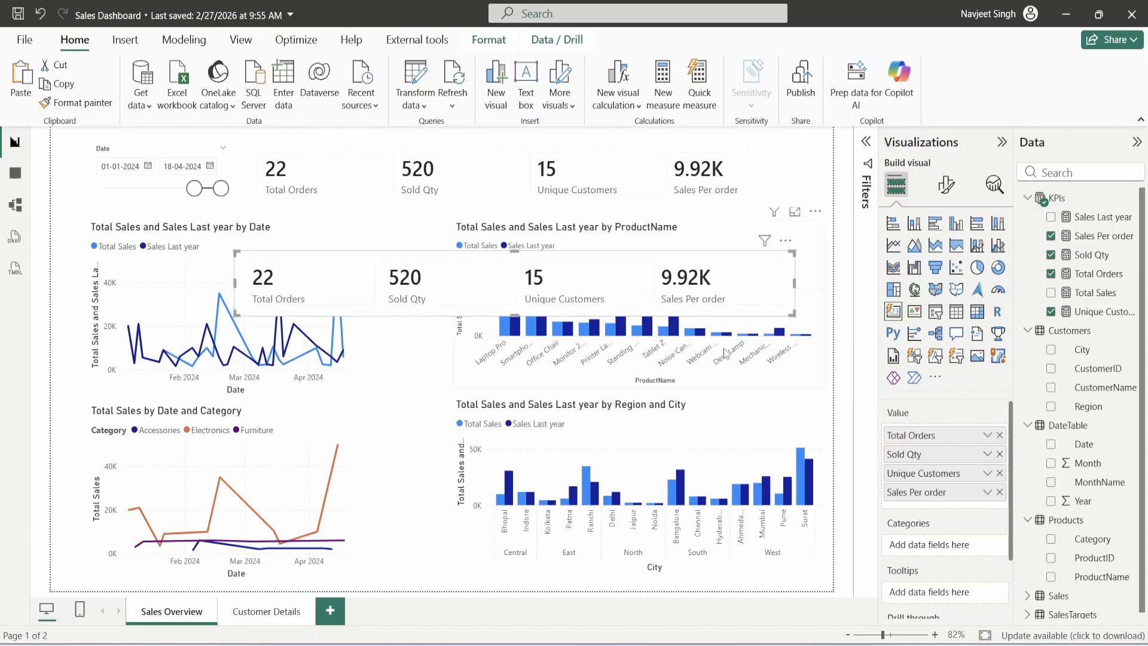
click(999, 435)
- Replace the copied card's fields with Total Sales and Sales Last year and shrink it
click(999, 435)
click(999, 435)
click(1000, 434)
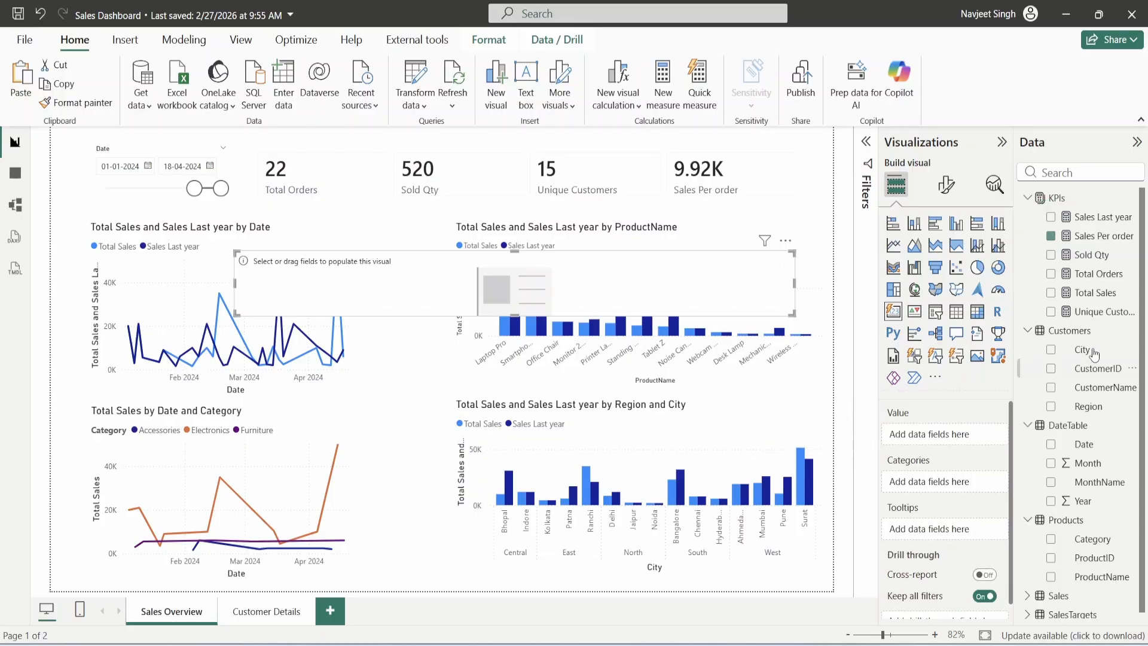
click(1052, 292)
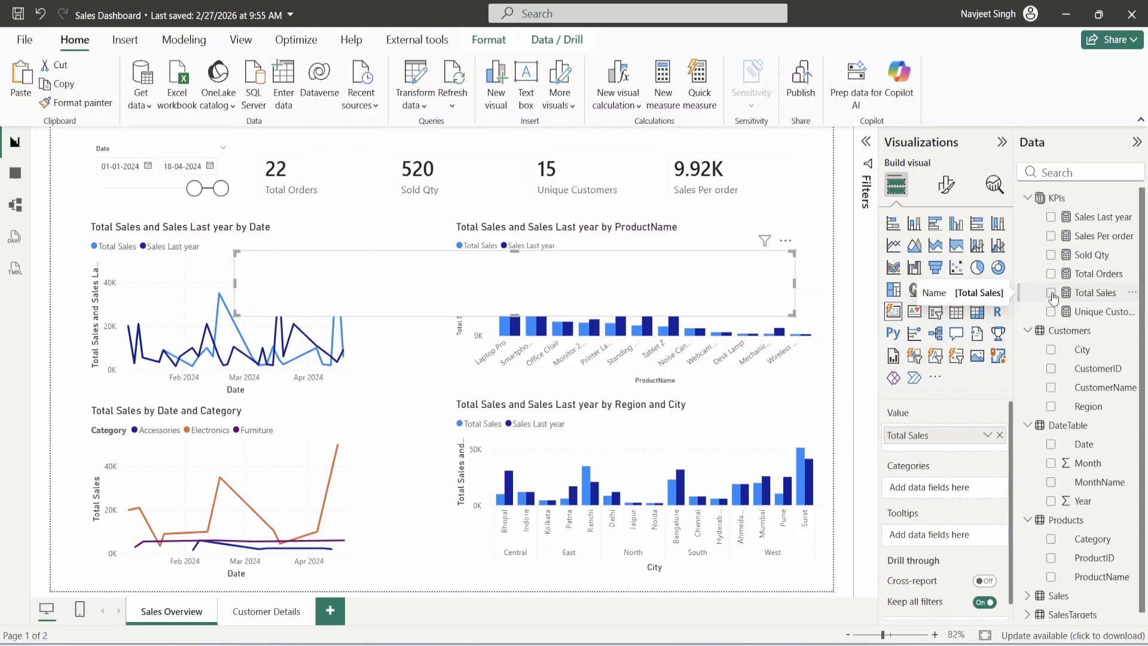
click(1052, 218)
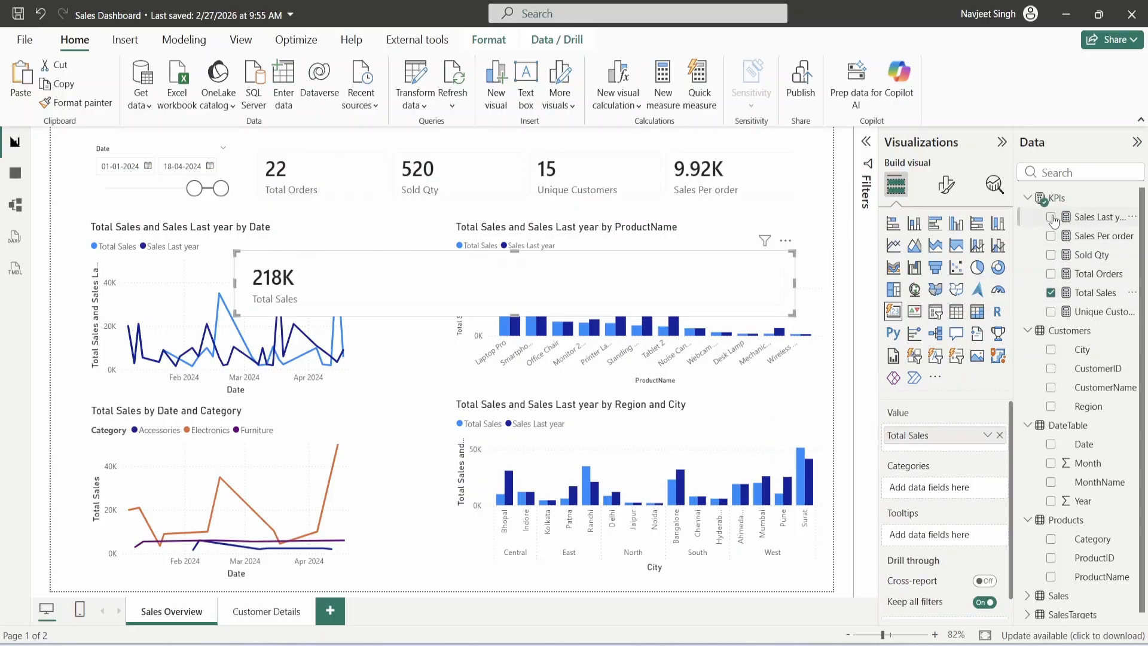
drag(793, 314, 740, 291)
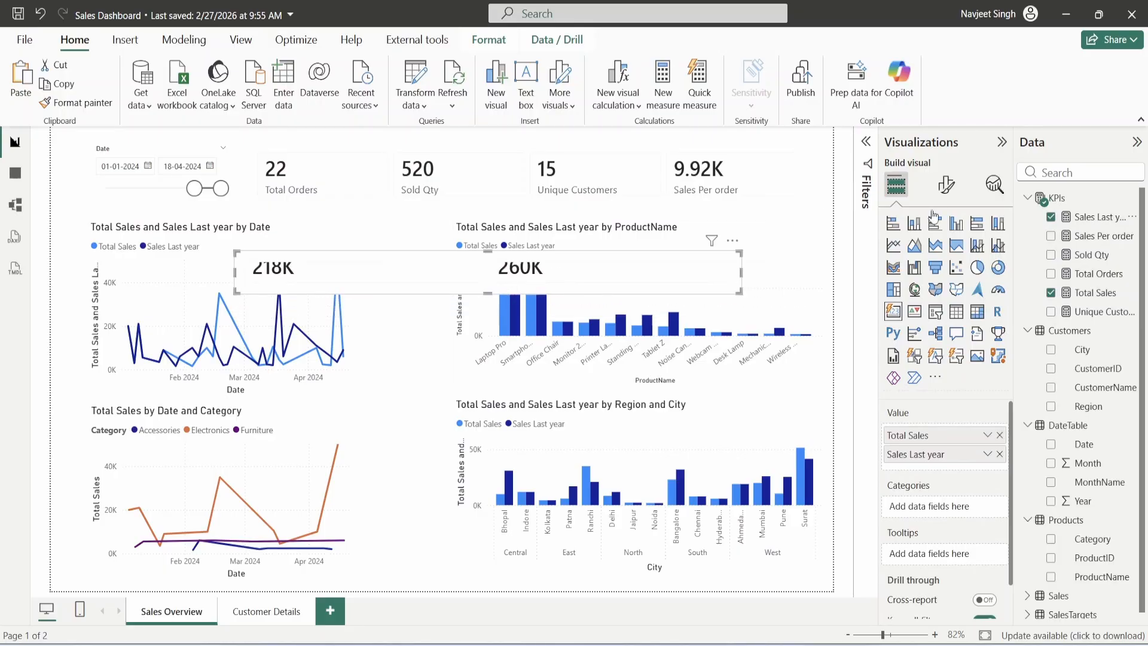
- Set the card's value font size to 10
click(946, 192)
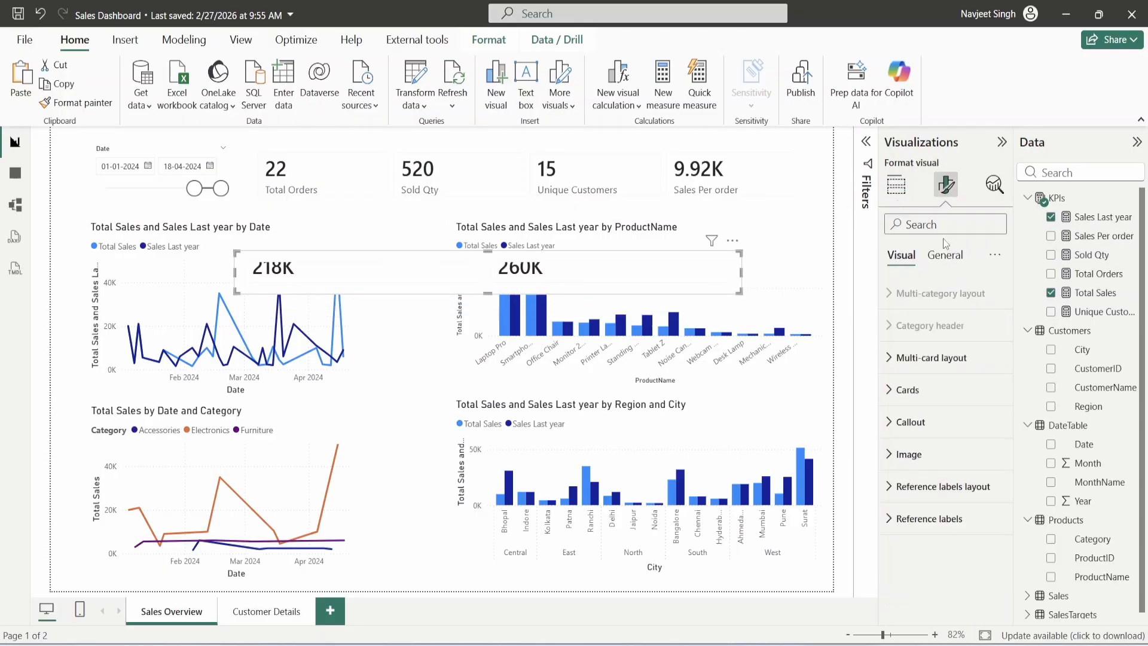
click(906, 391)
scroll(912, 418, down, 5)
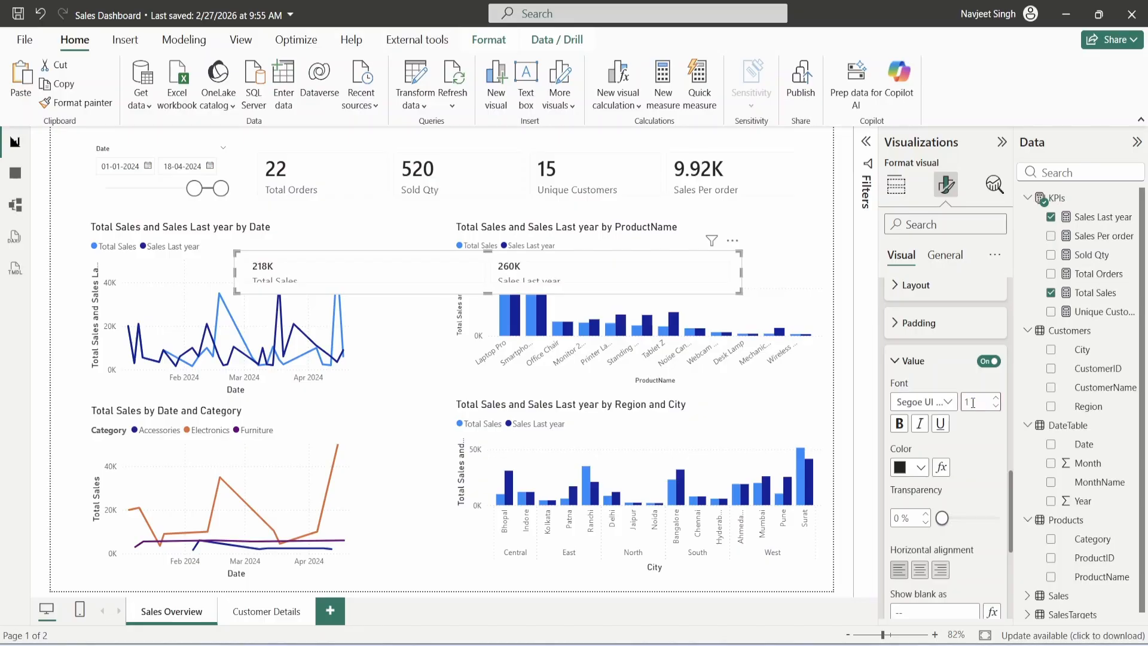
text(0)
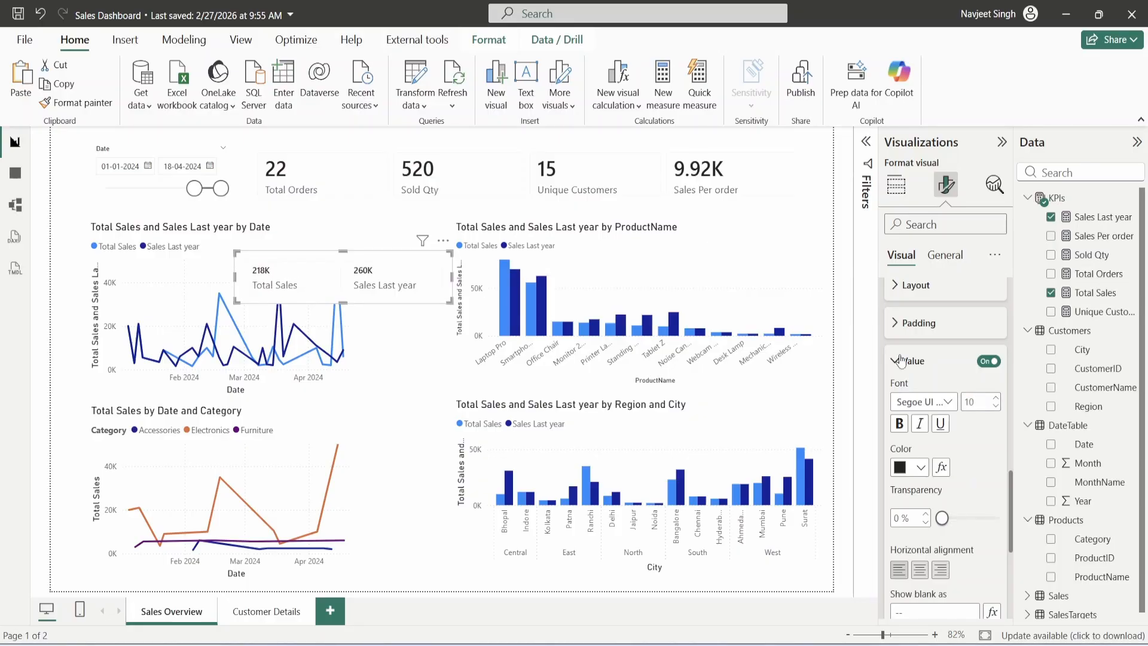
click(900, 362)
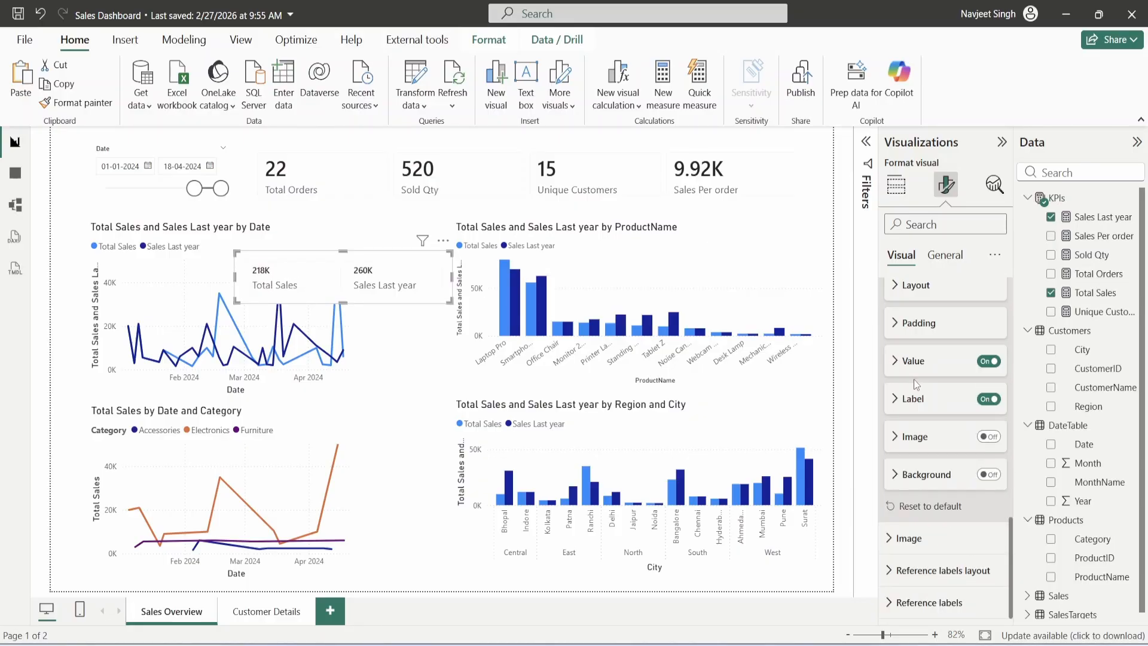
click(921, 403)
- Lower the card's label font size to 9
click(996, 526)
click(996, 527)
click(996, 527)
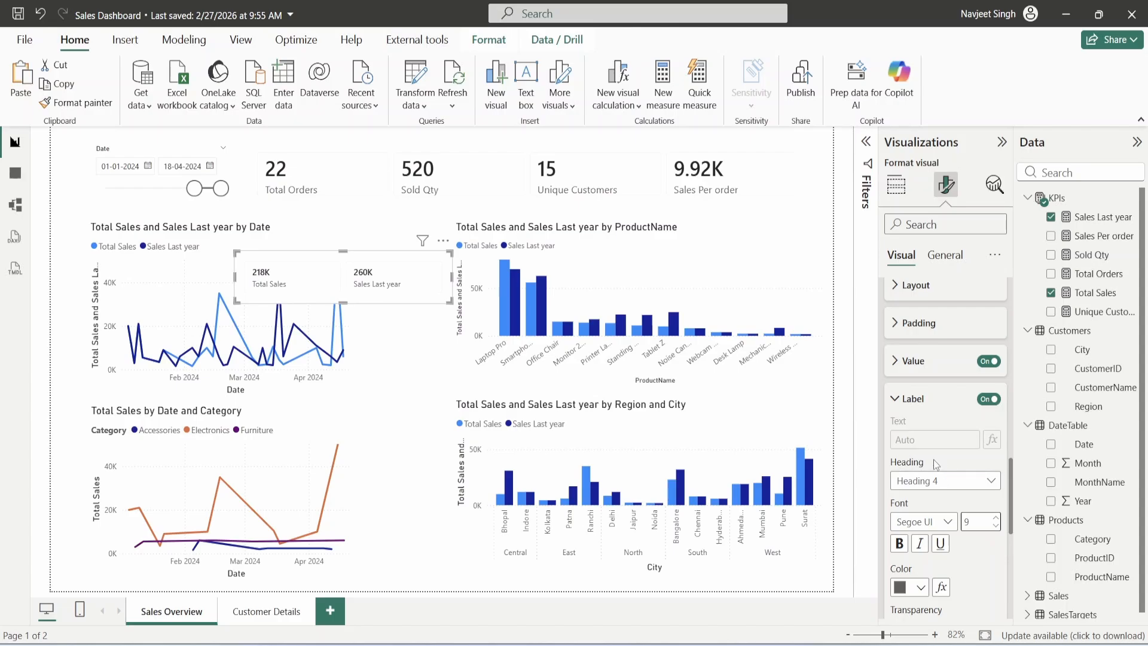
scroll(926, 421, up, 3)
scroll(925, 431, up, 3)
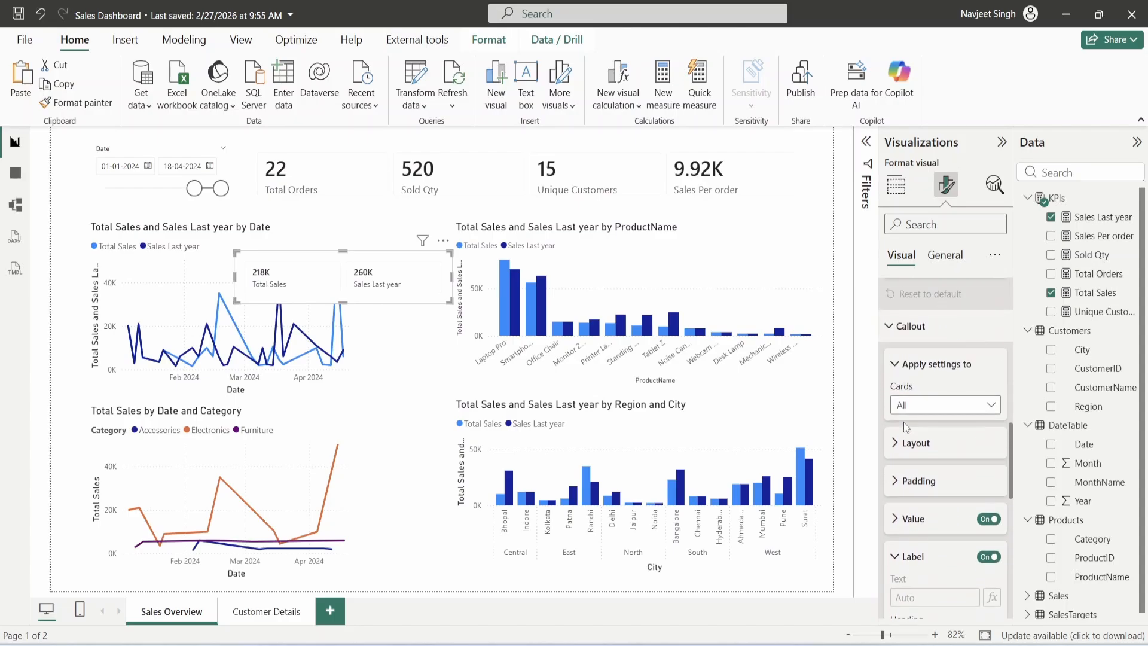
click(919, 443)
scroll(921, 447, down, 18)
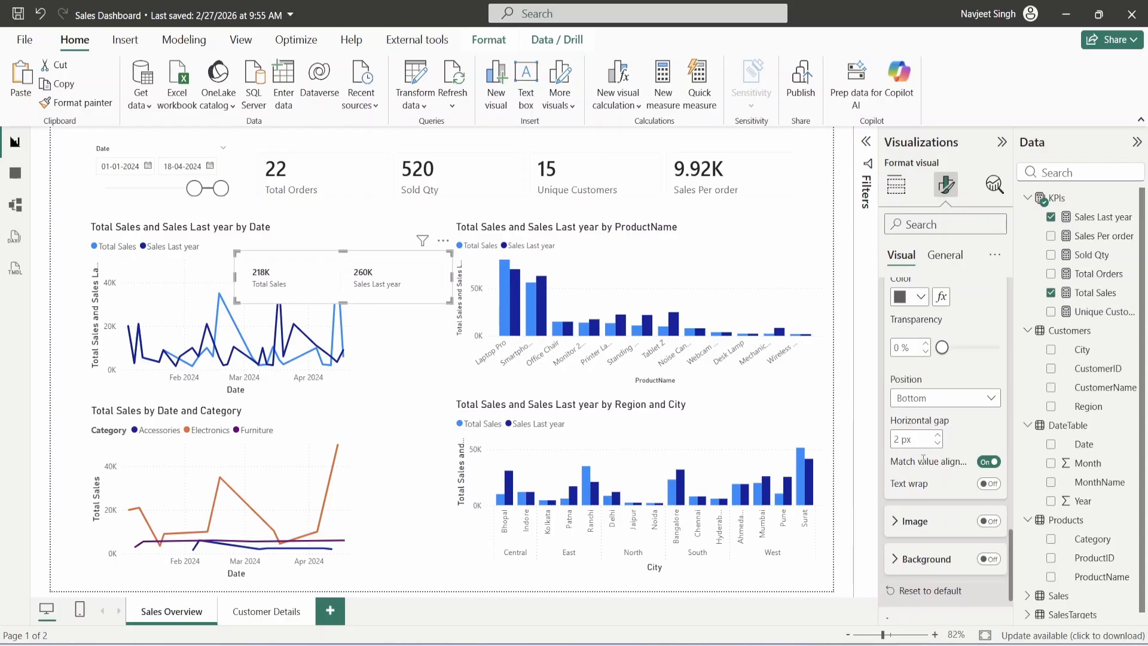
scroll(922, 461, down, 3)
scroll(933, 529, up, 18)
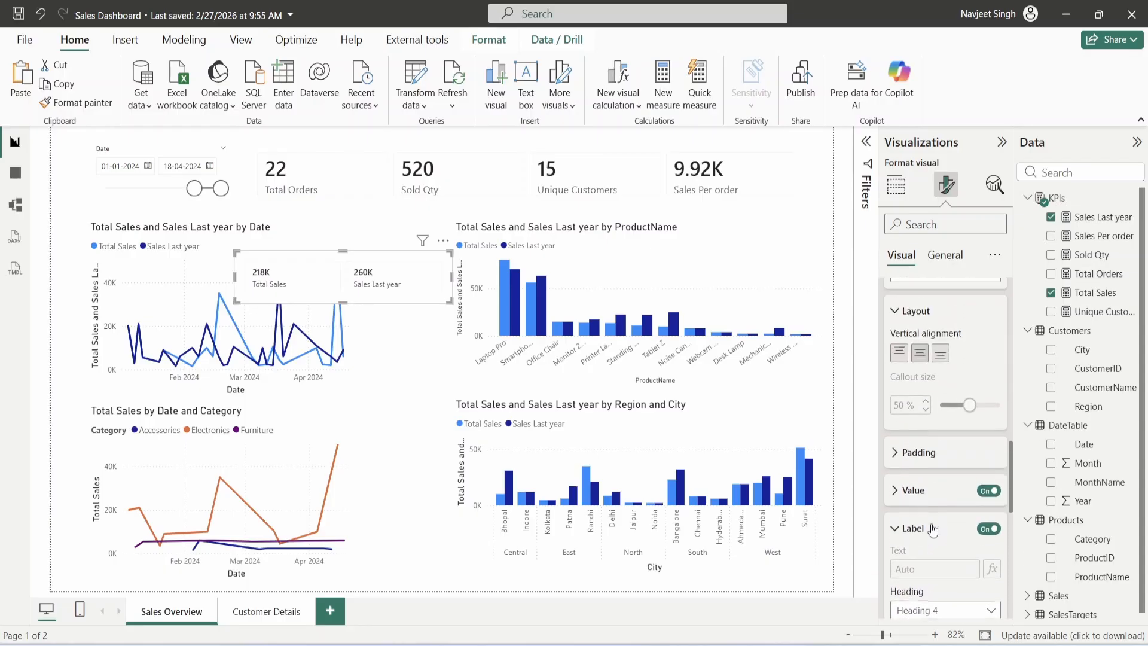
scroll(933, 530, up, 2)
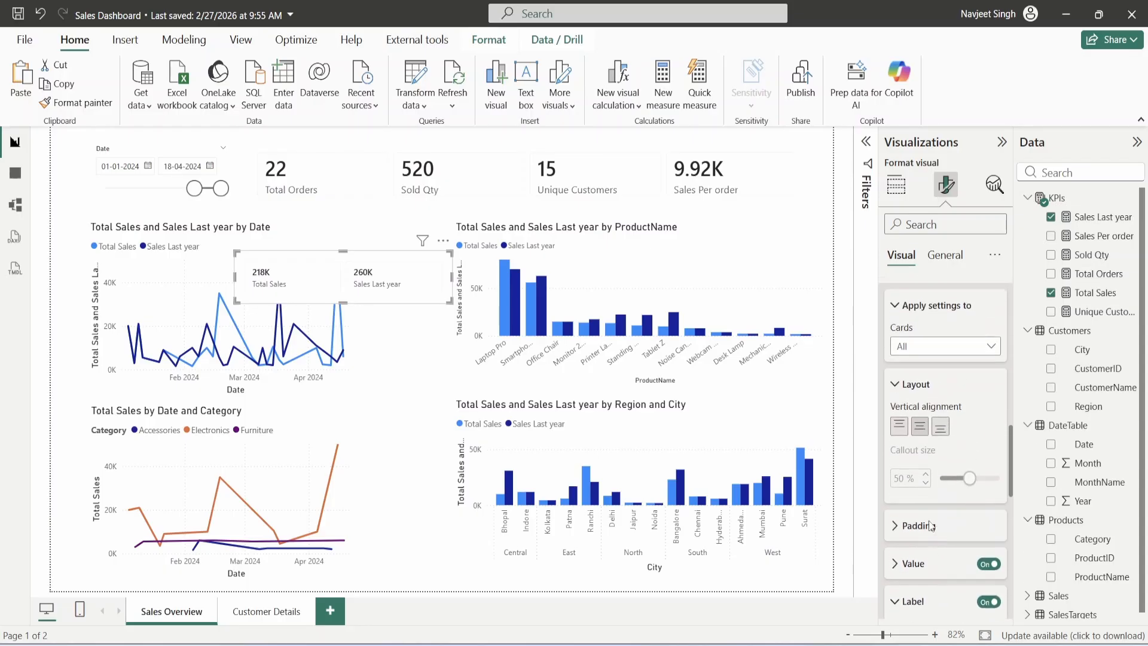
scroll(928, 520, up, 10)
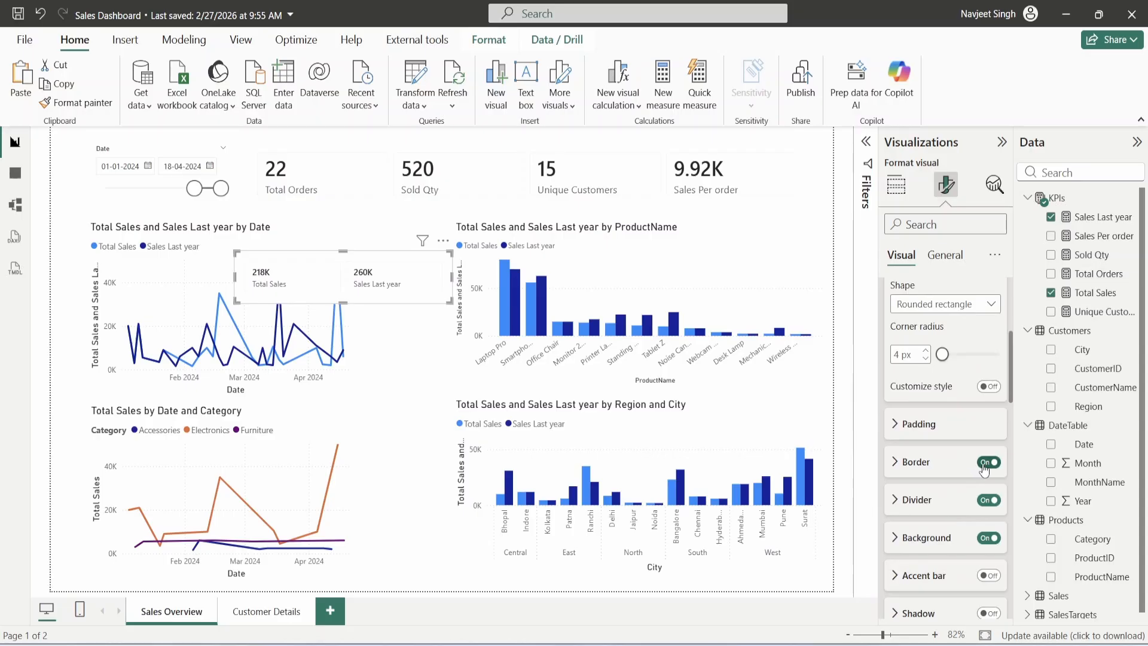
- Turn off the card's border, divider and background, add an accent bar, and narrow it
click(987, 462)
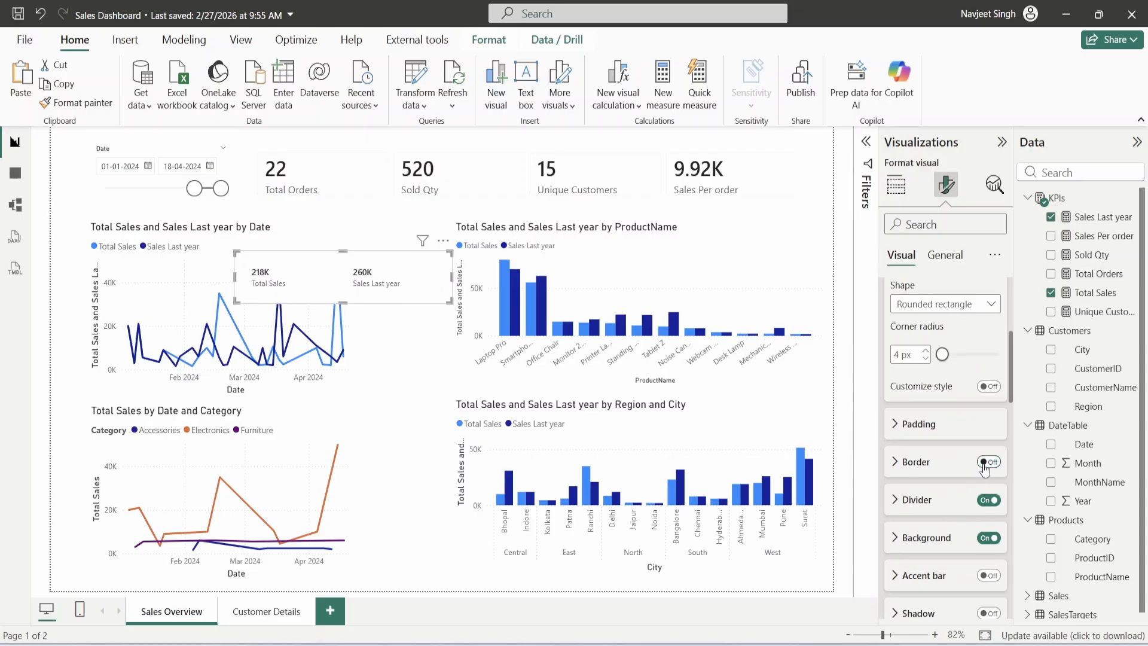
click(987, 500)
click(988, 537)
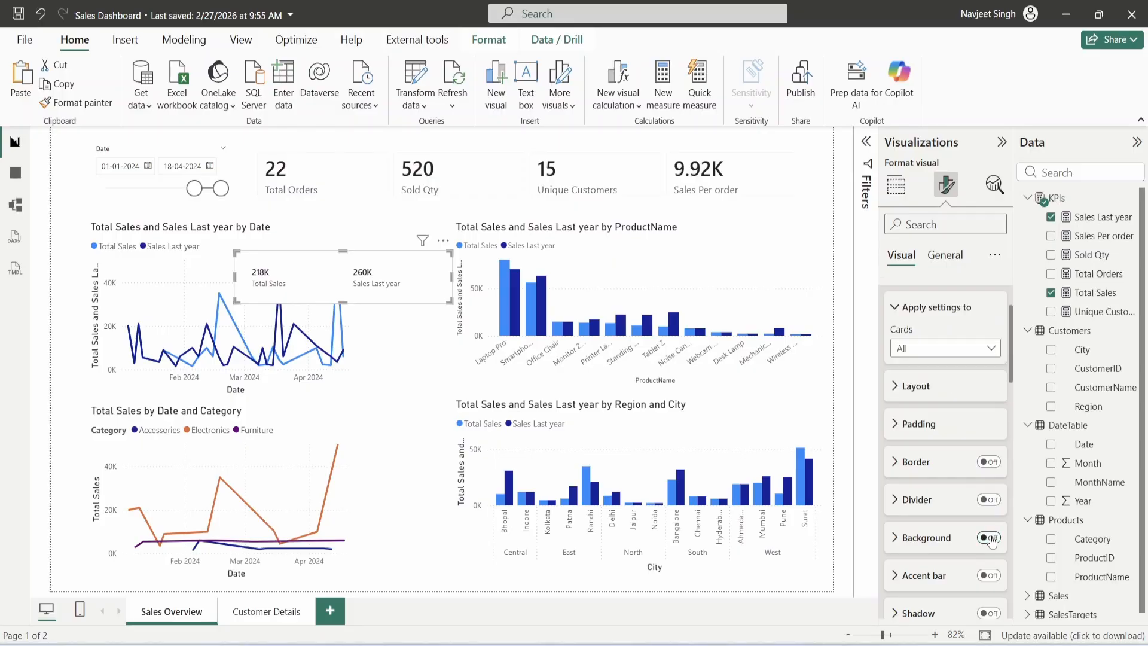
click(987, 578)
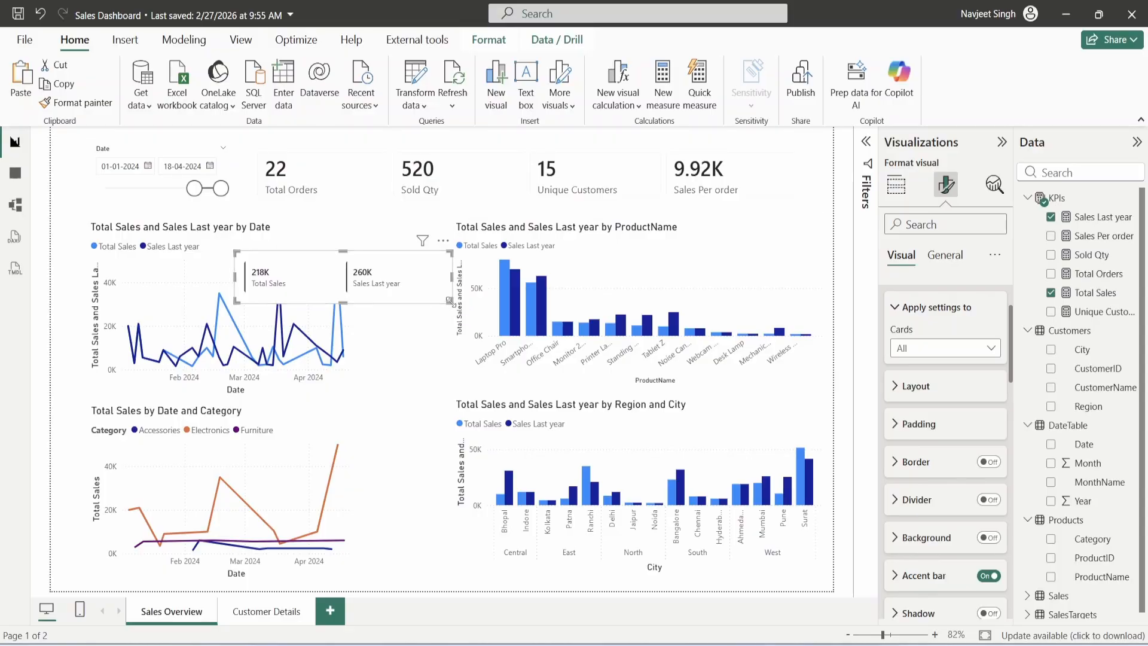
drag(451, 304, 360, 303)
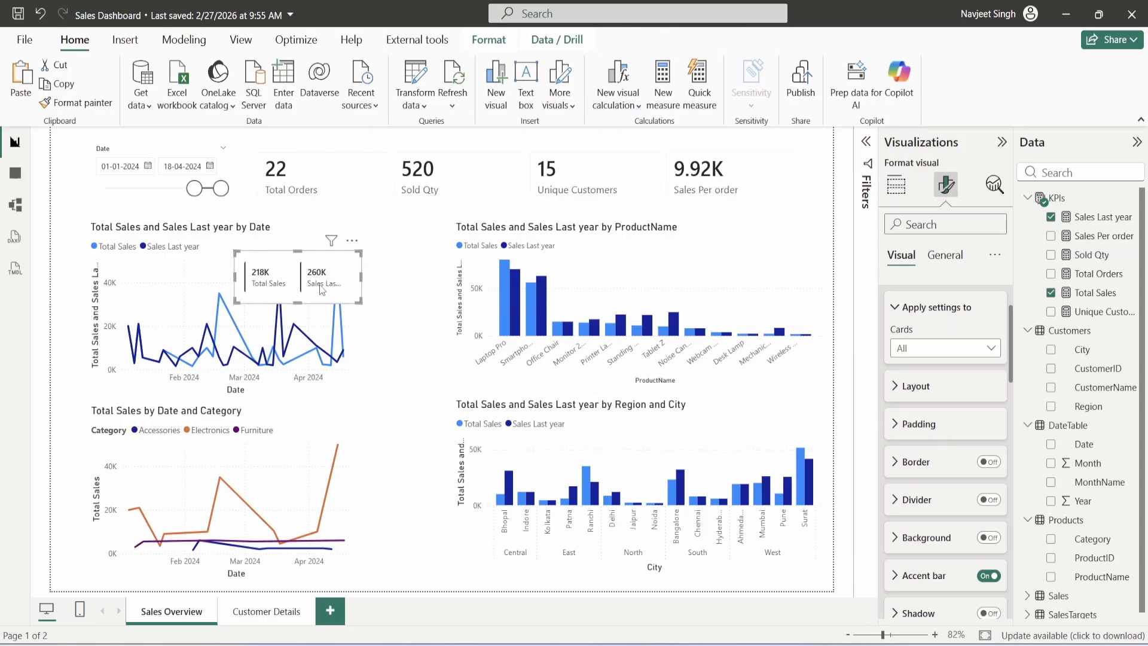
- Set individual padding to 0 px top, right and bottom and 4 px left, then resize the card
click(919, 424)
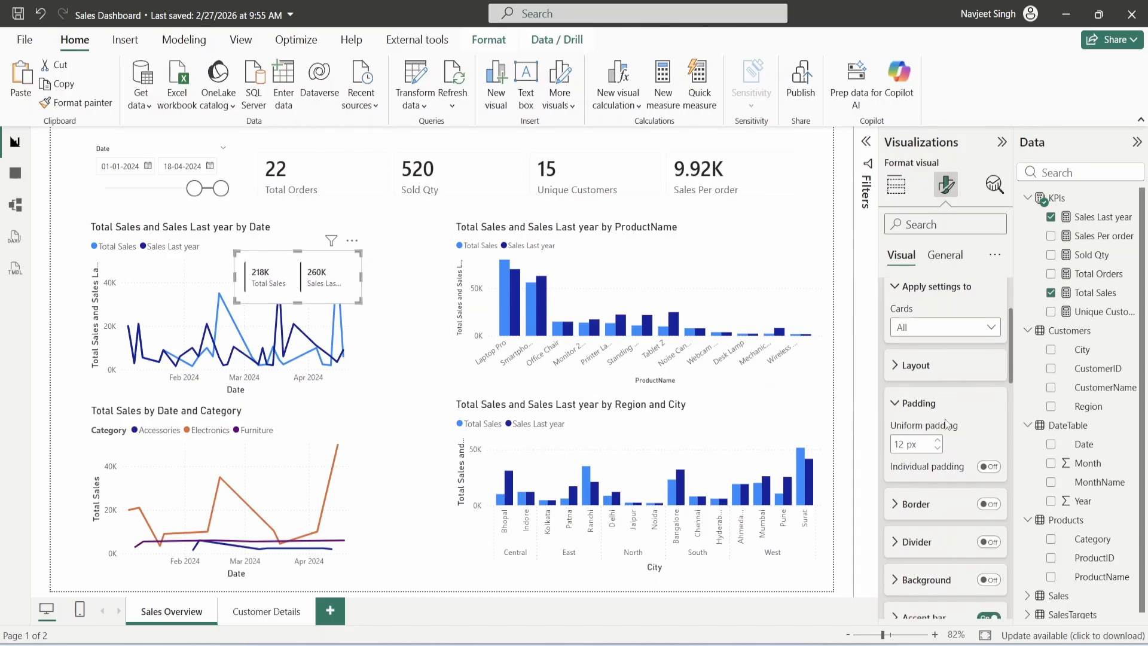
scroll(936, 418, down, 1)
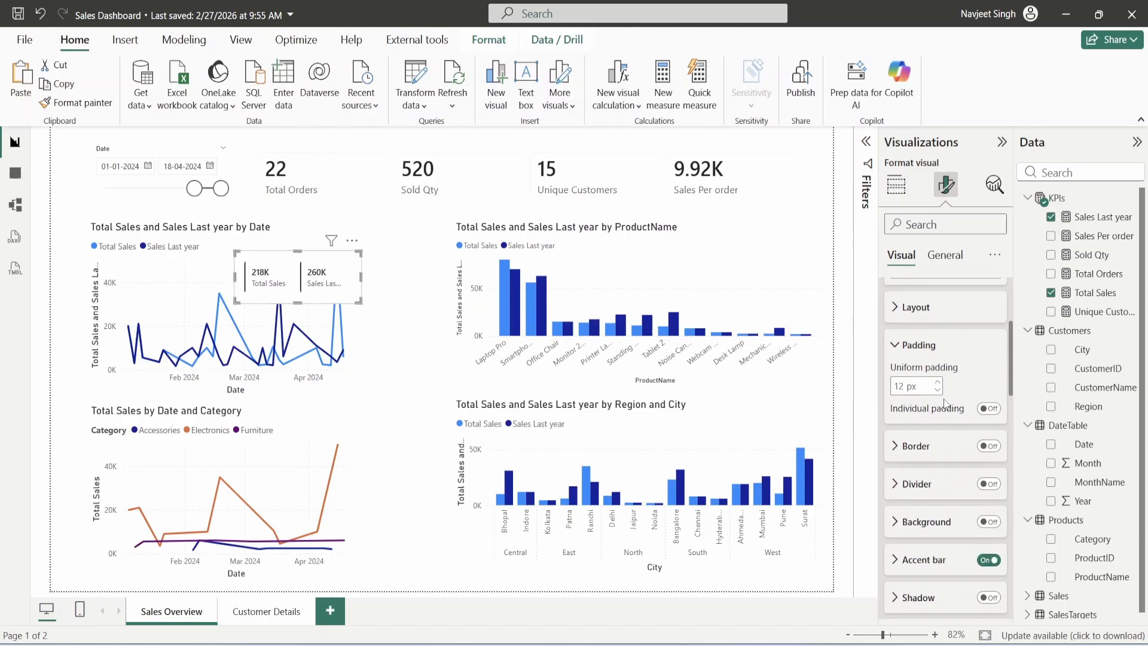
click(988, 409)
click(958, 455)
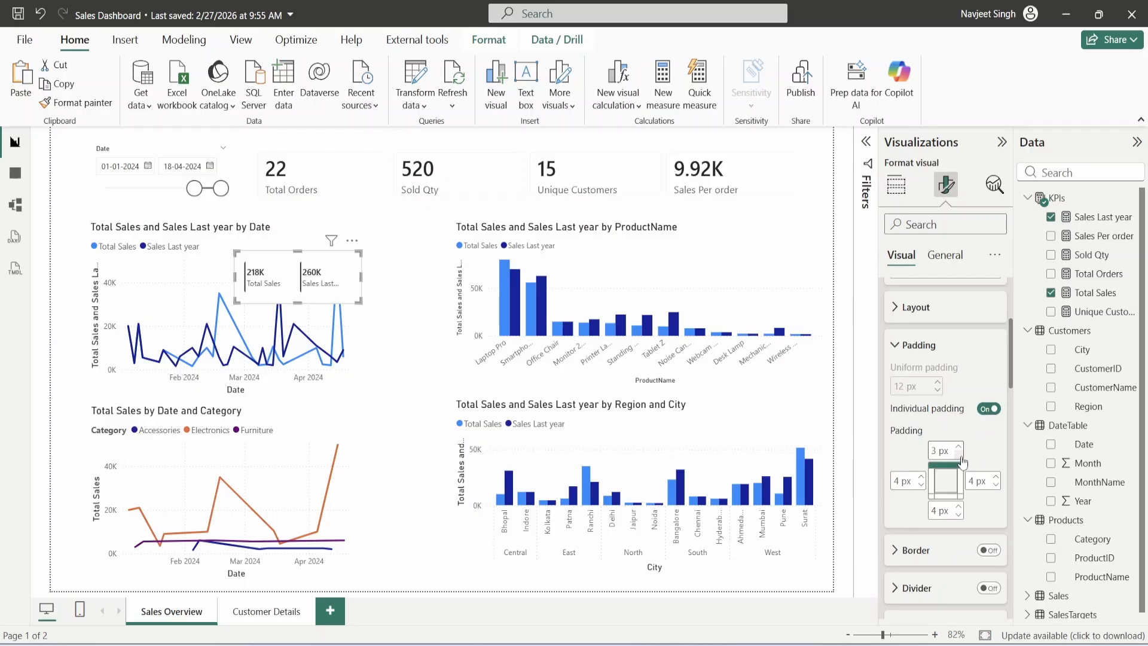
click(959, 457)
click(922, 485)
click(921, 485)
click(922, 485)
click(921, 485)
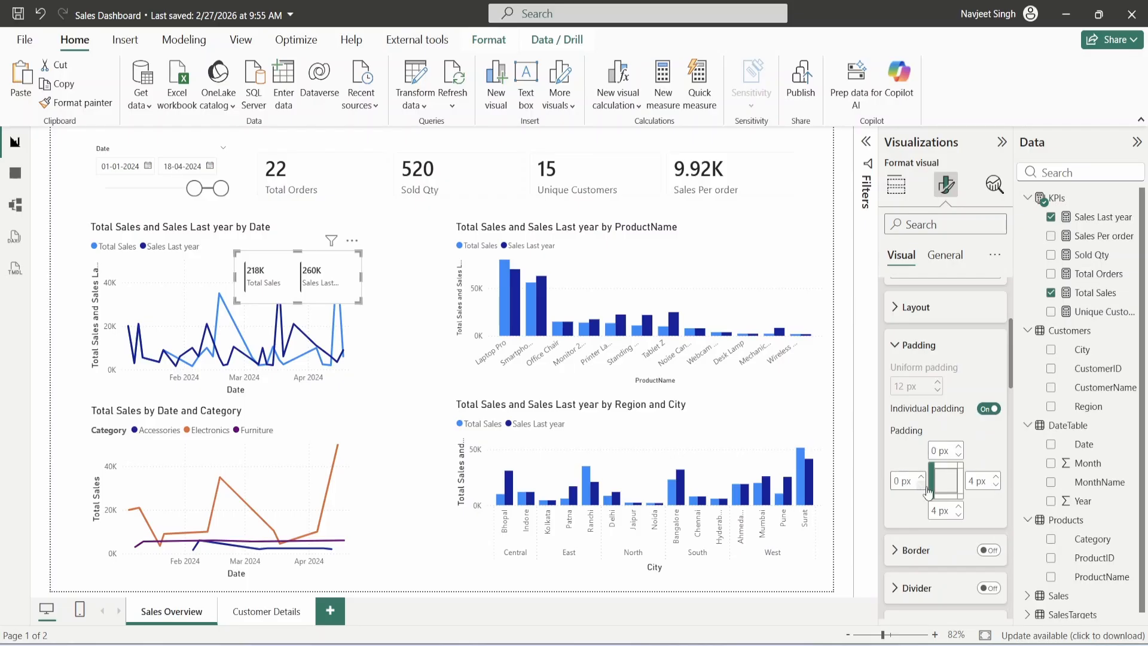
click(995, 486)
click(995, 485)
click(996, 485)
click(995, 486)
click(958, 514)
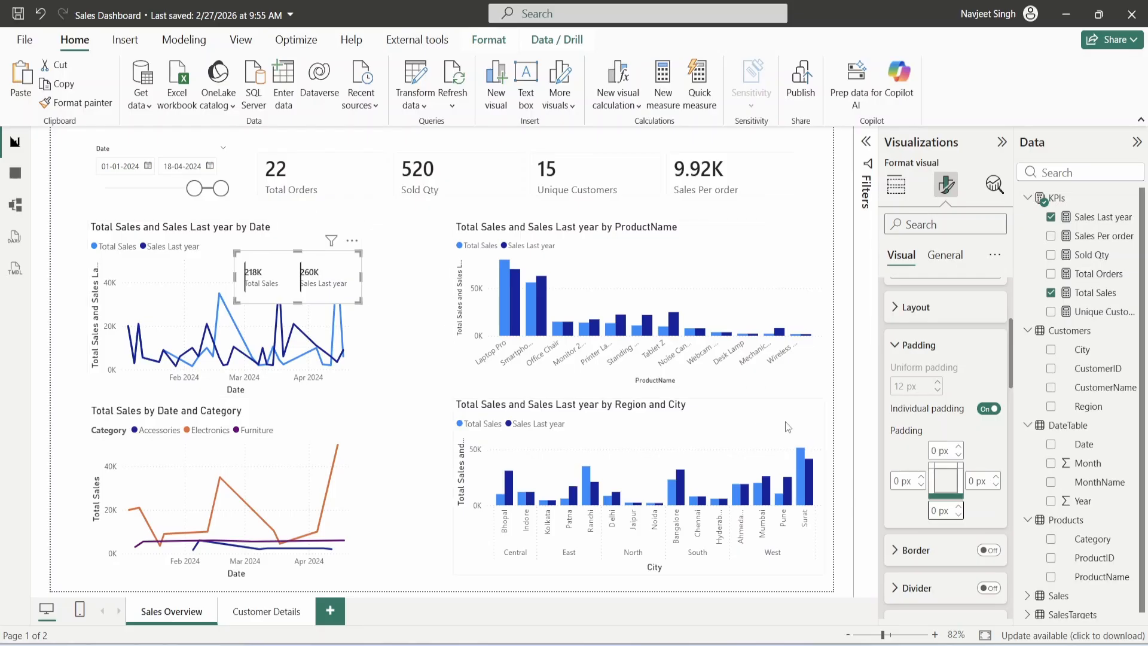
click(922, 477)
click(921, 477)
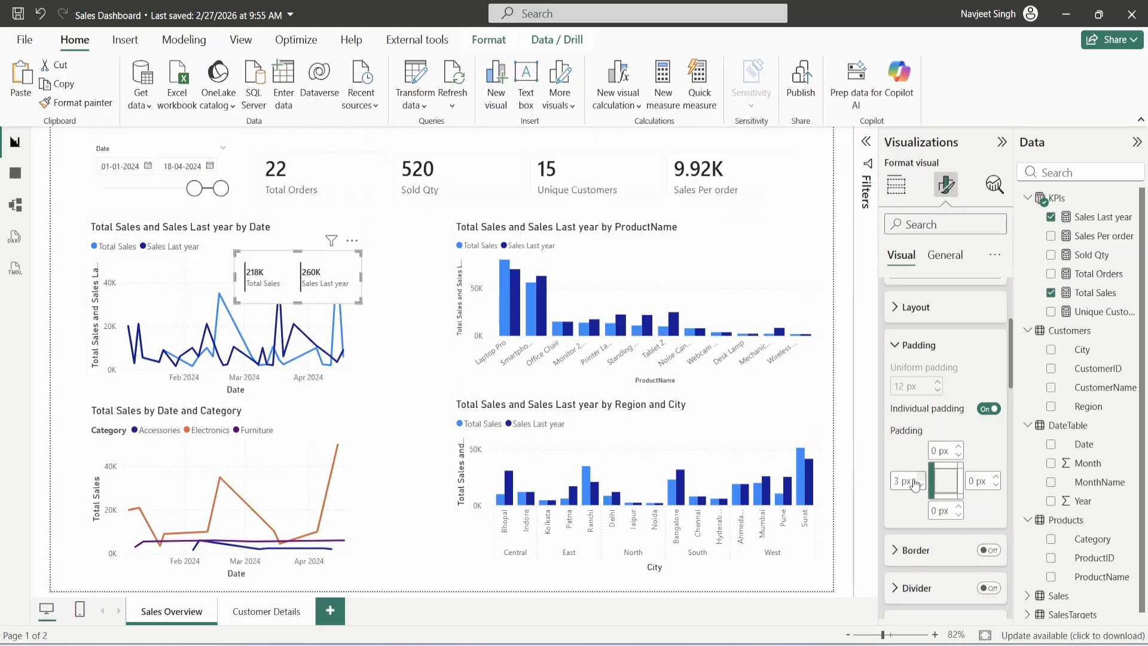
mouse_move(352, 284)
mouse_down()
mouse_move(326, 294)
mouse_move(352, 293)
mouse_move(345, 270)
mouse_move(441, 270)
mouse_move(339, 272)
mouse_up()
click(426, 275)
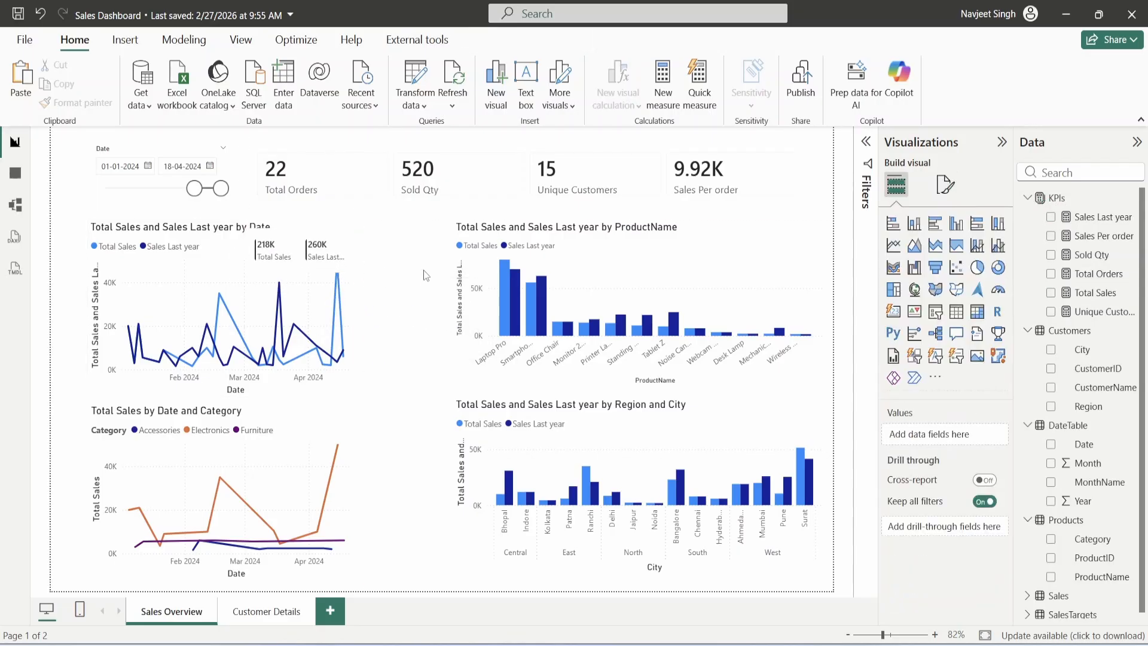
- Rename the card's Total Sales value to CY Sales and Sales Last year to LY Sales
click(317, 263)
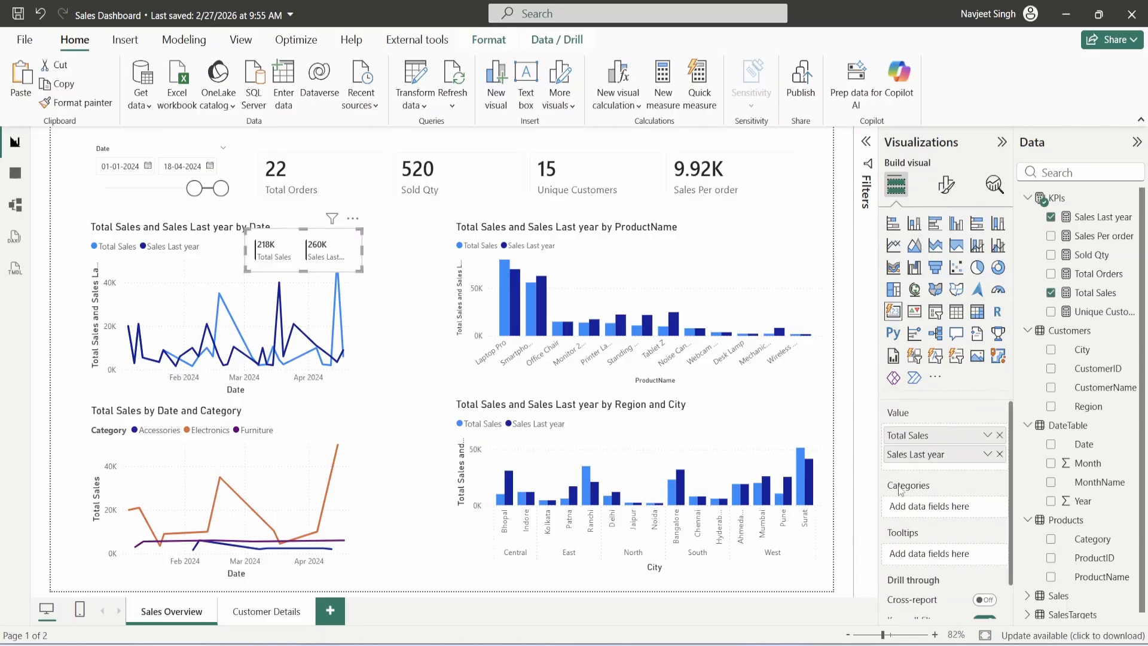
double_click(926, 441)
key(Caps_Lock)
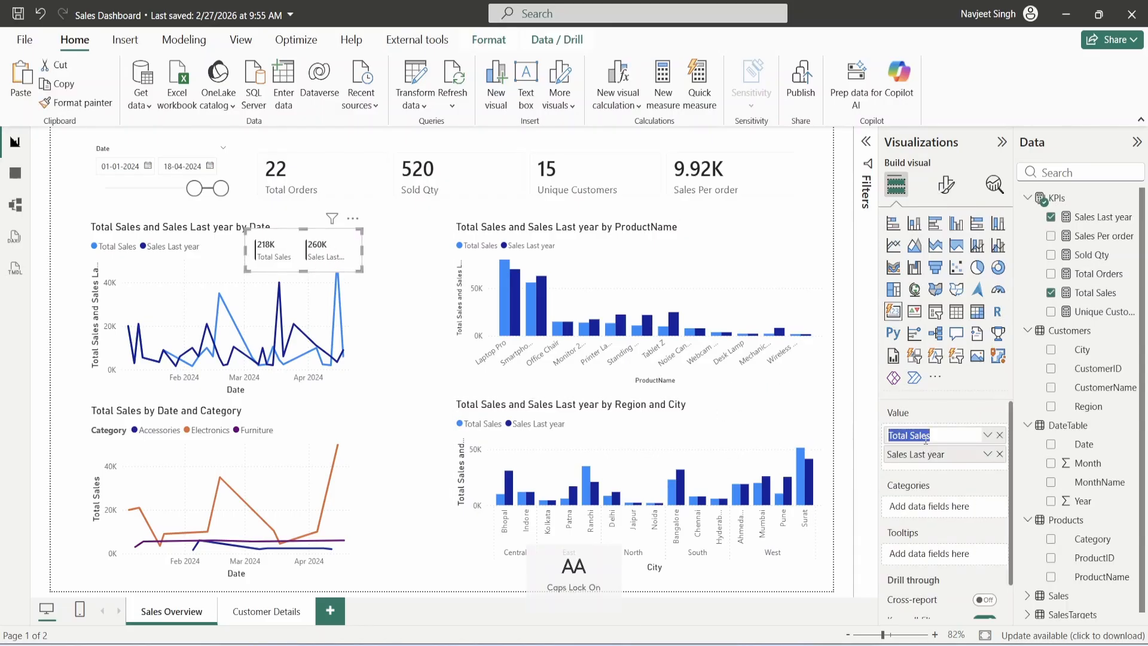
key(BackSpace)
key(Caps_Lock)
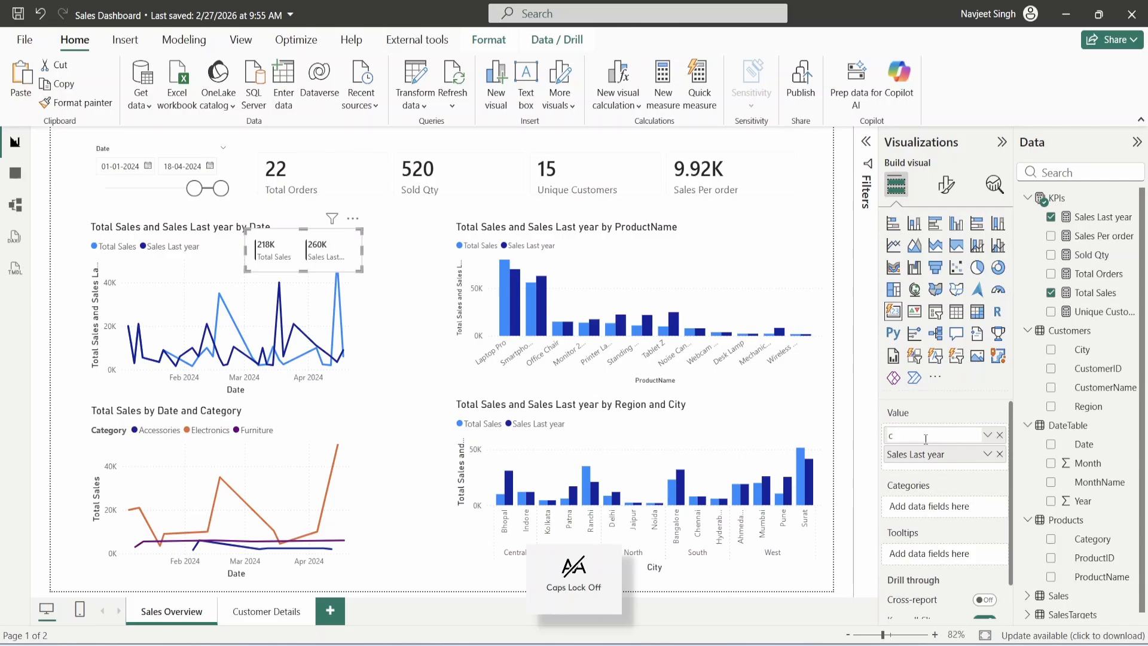
text(CY Sales)
key(Return)
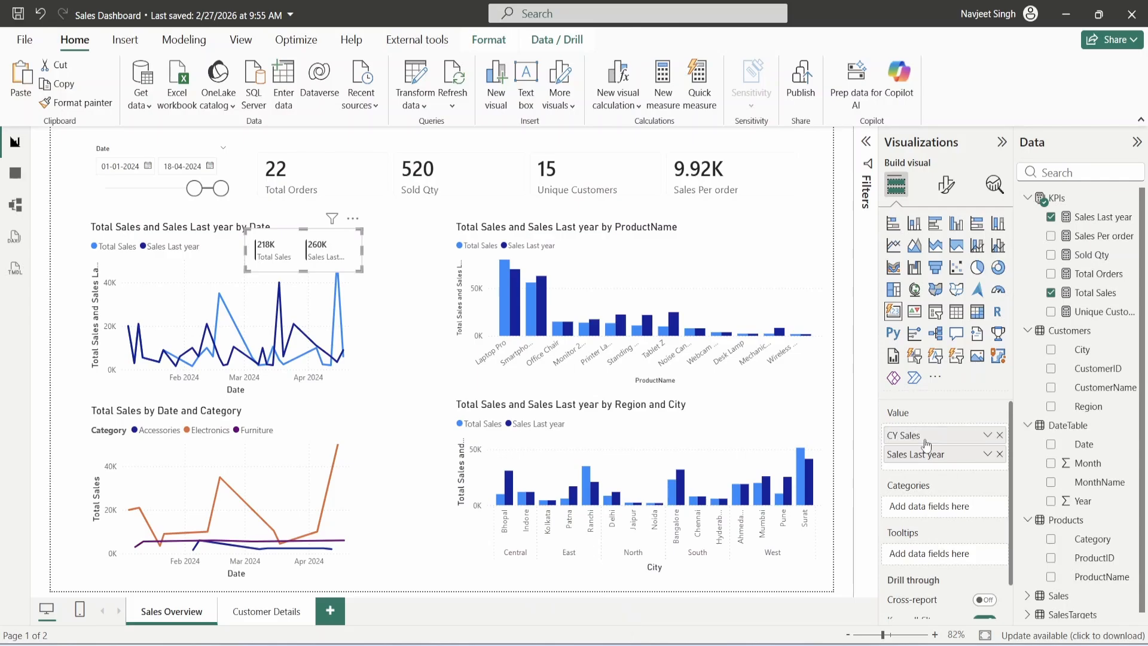
double_click(919, 454)
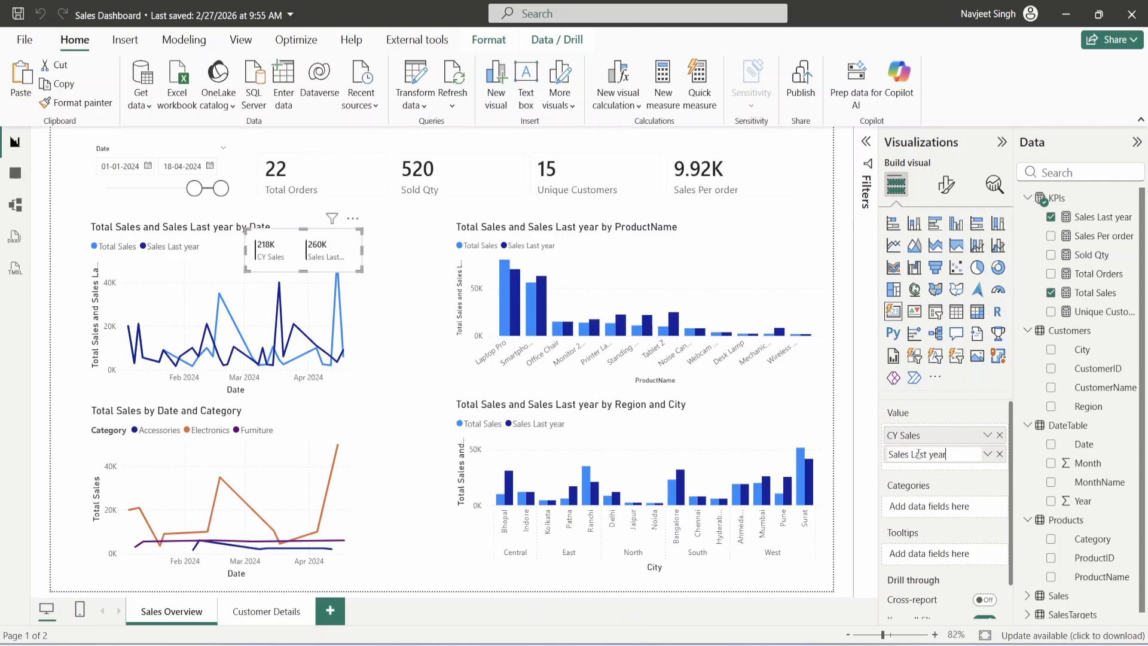
text(LY Sales)
key(Return)
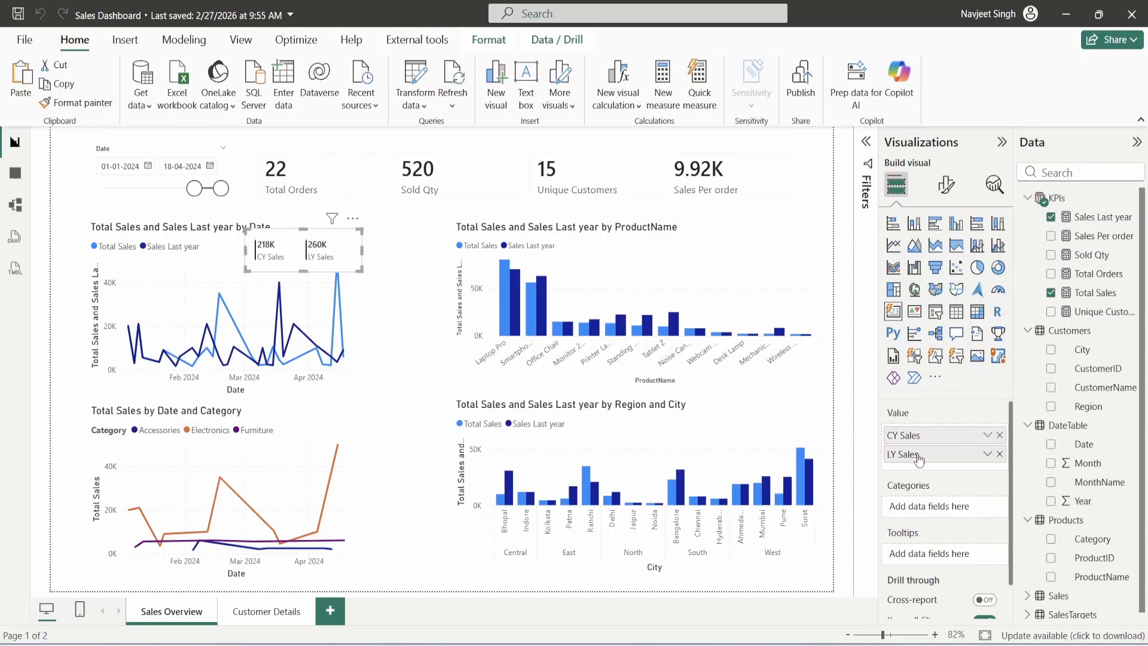
click(422, 245)
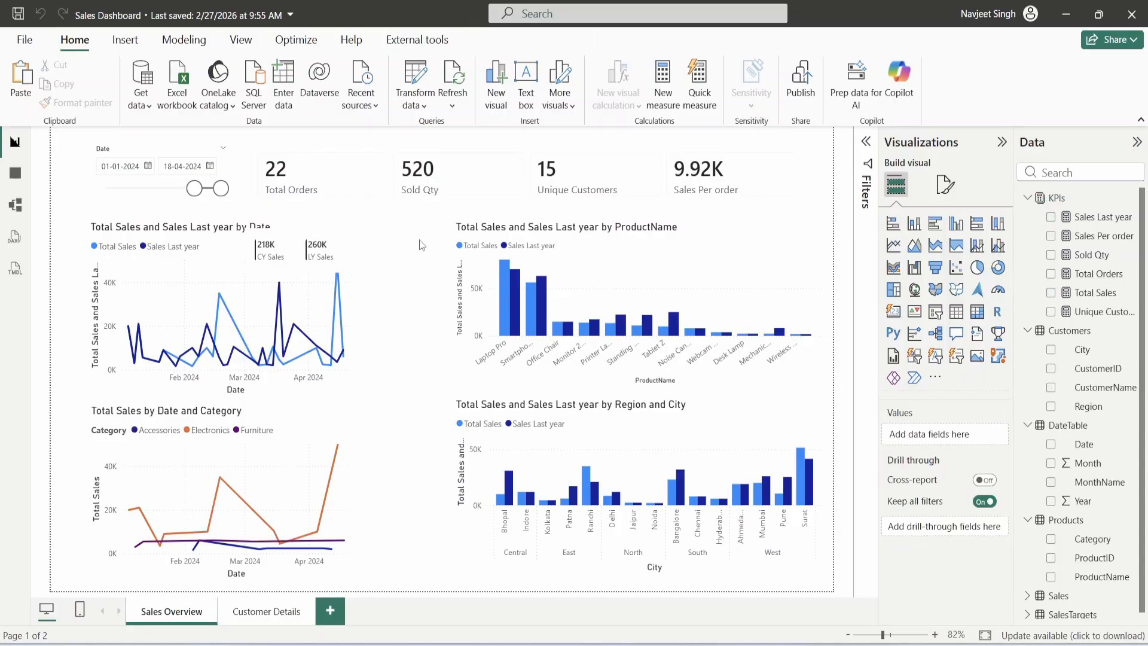
- Turn off the overall background of the CY/LY Sales card in its general visual effects
click(299, 248)
click(946, 184)
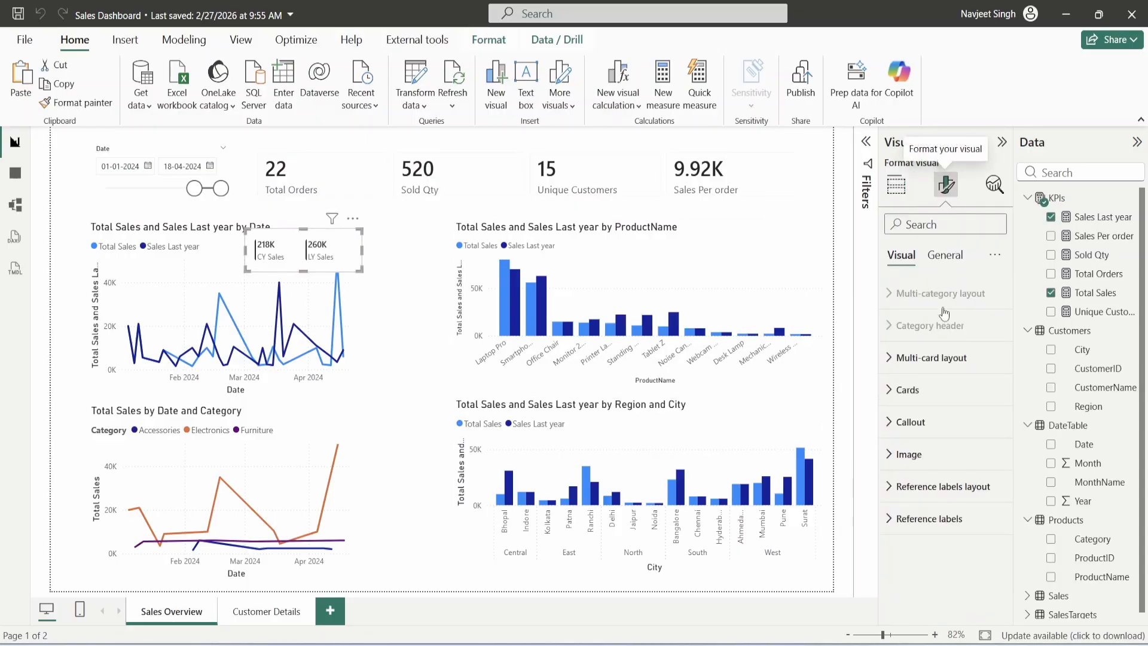
click(945, 256)
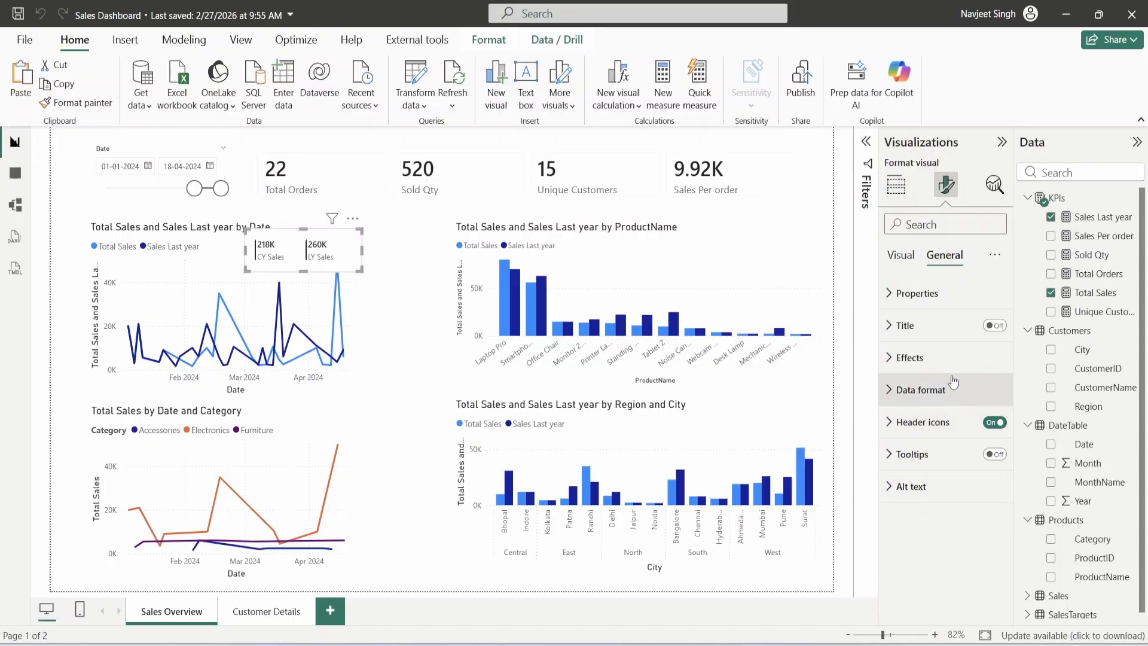
click(930, 359)
click(988, 395)
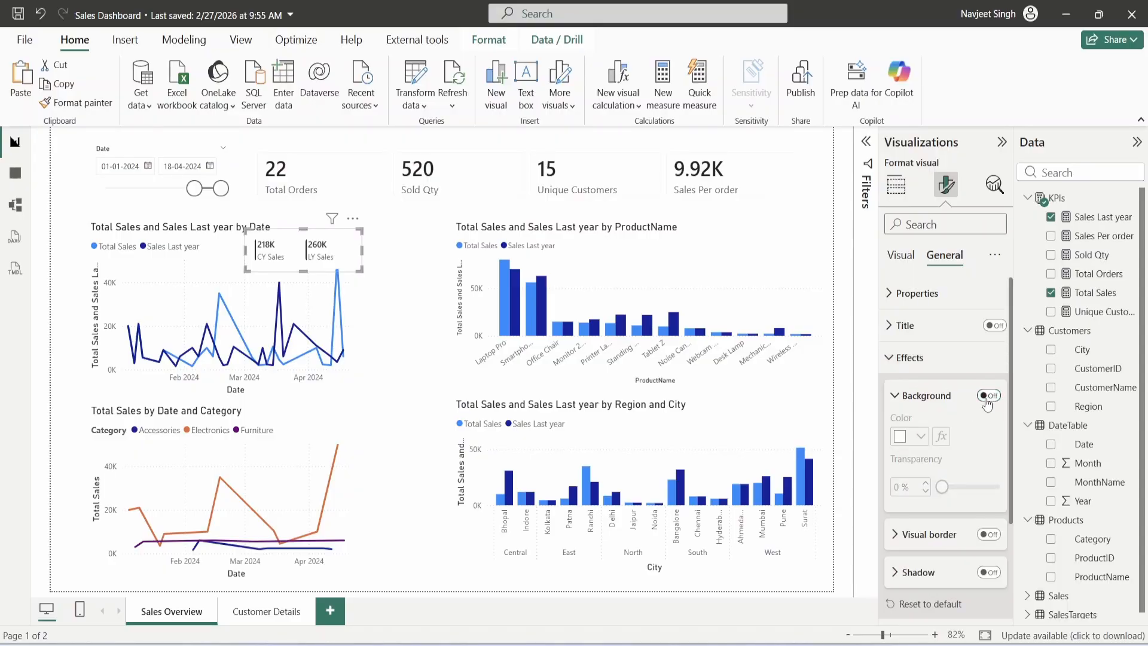
click(415, 282)
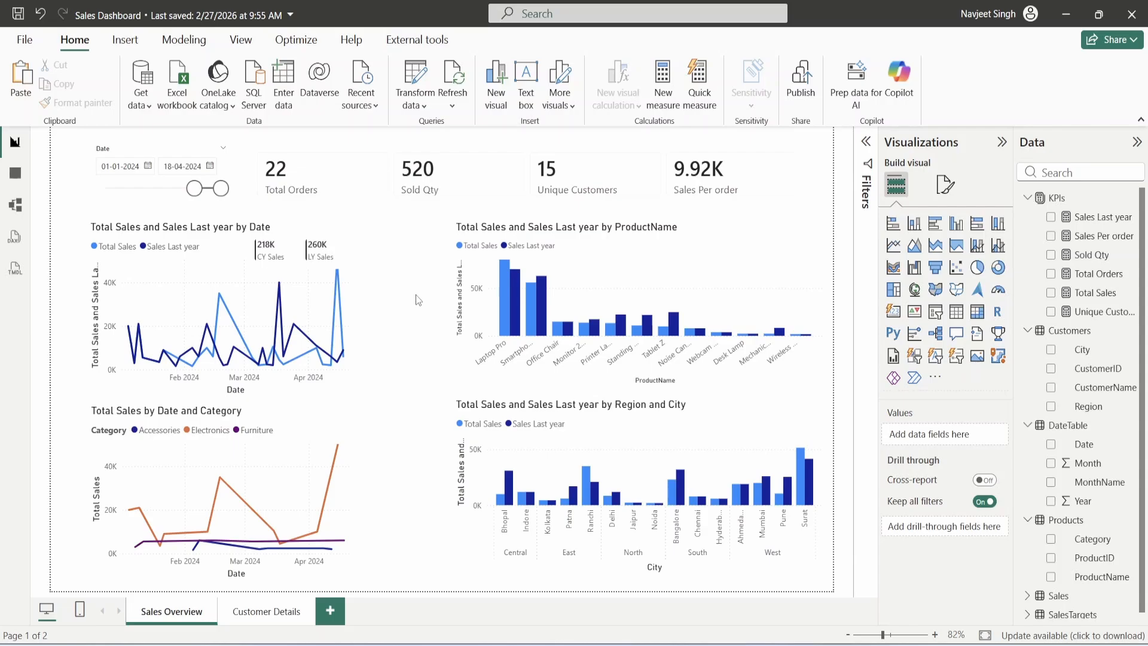
- Add a Category slicer below the date slicer, set its style to Dropdown, and shrink it
click(941, 317)
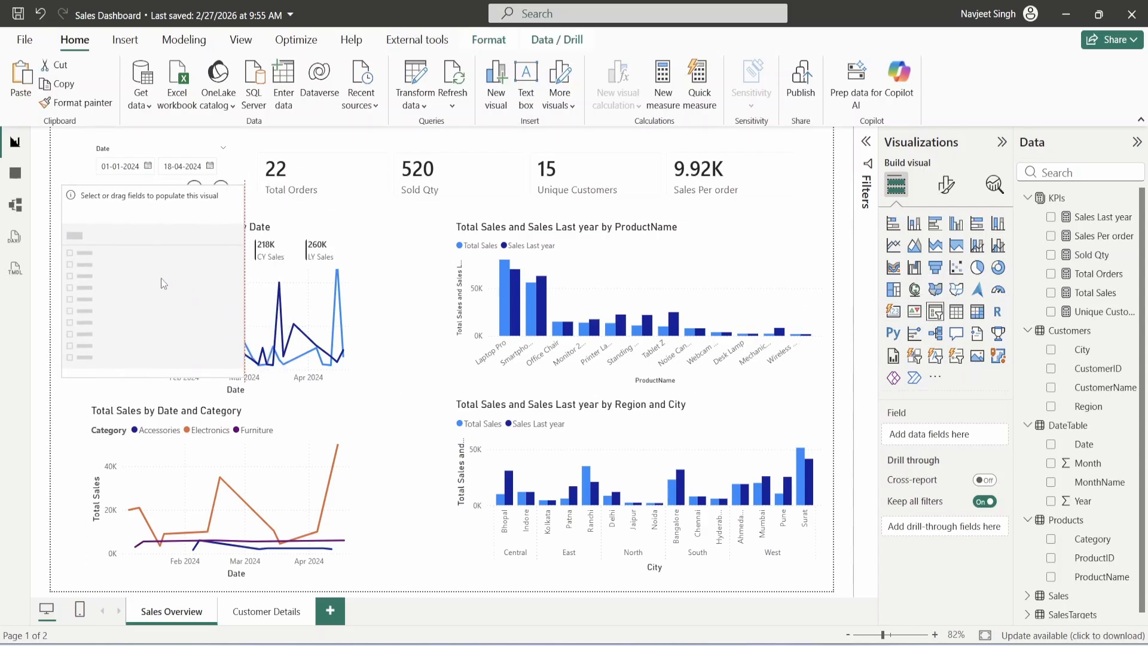
drag(163, 284, 154, 303)
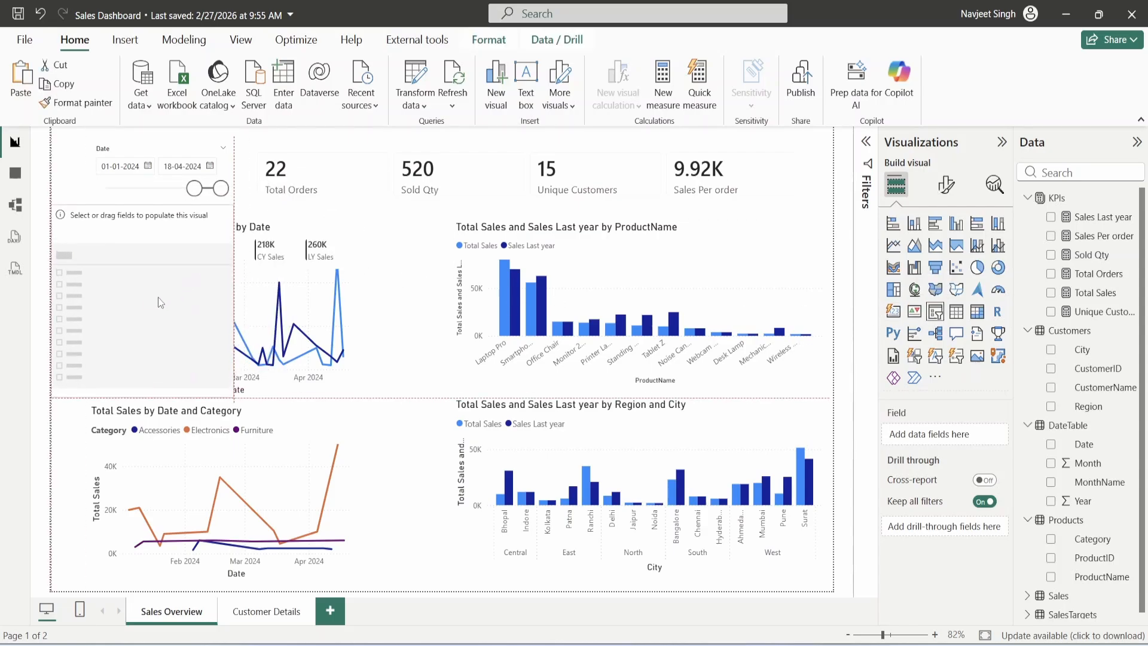
click(1052, 539)
click(946, 184)
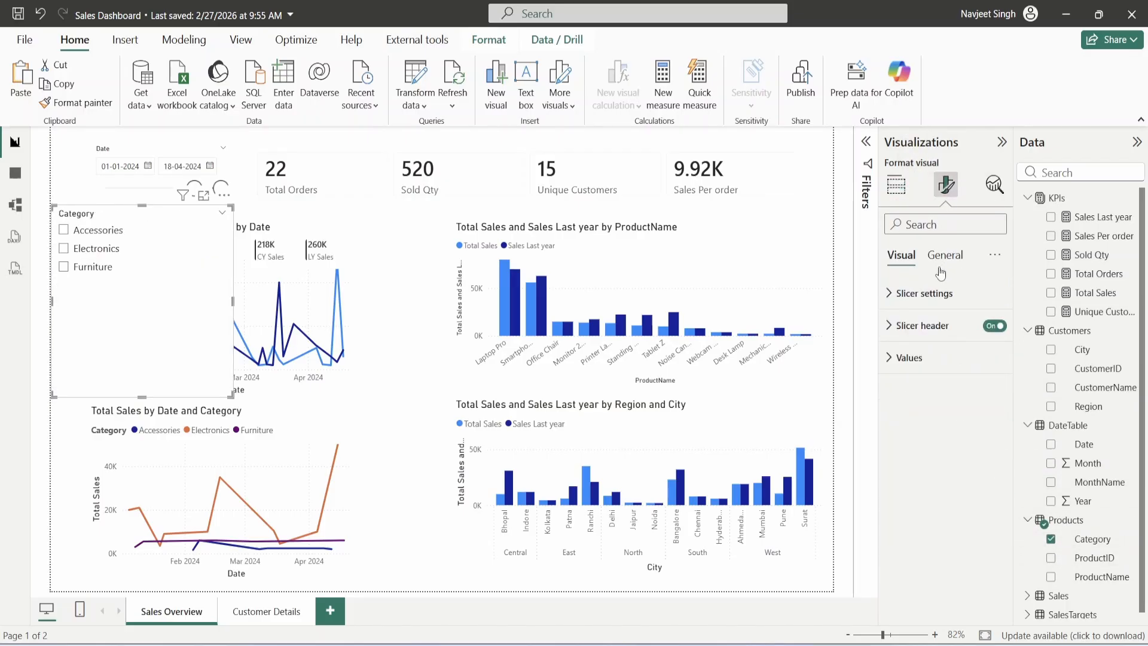
click(924, 293)
click(945, 371)
click(947, 426)
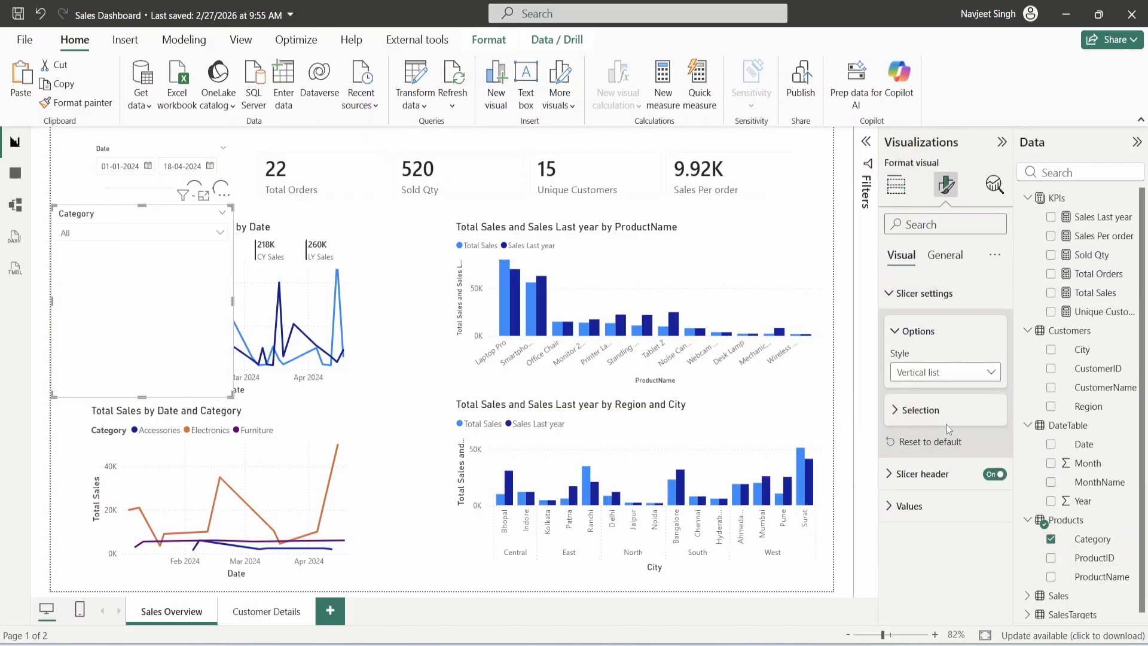
drag(232, 394, 139, 263)
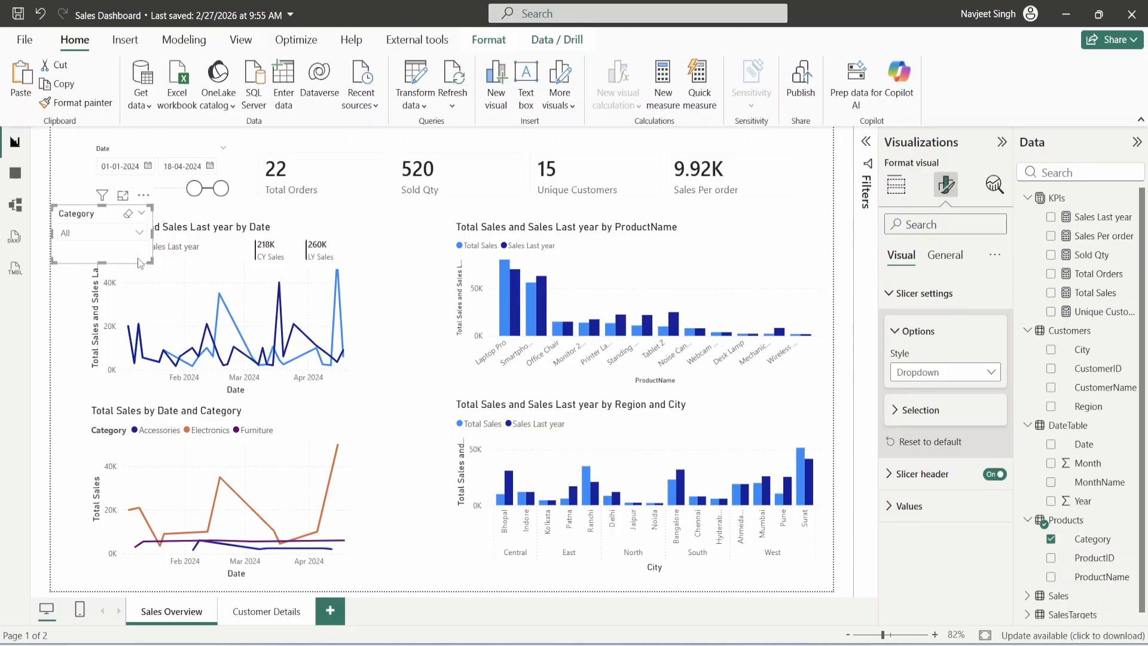
- Duplicate the Category slicer below it and switch its field to ProductName
key(ctrl+c)
key(ctrl+v)
drag(139, 263, 133, 331)
click(1051, 577)
click(896, 184)
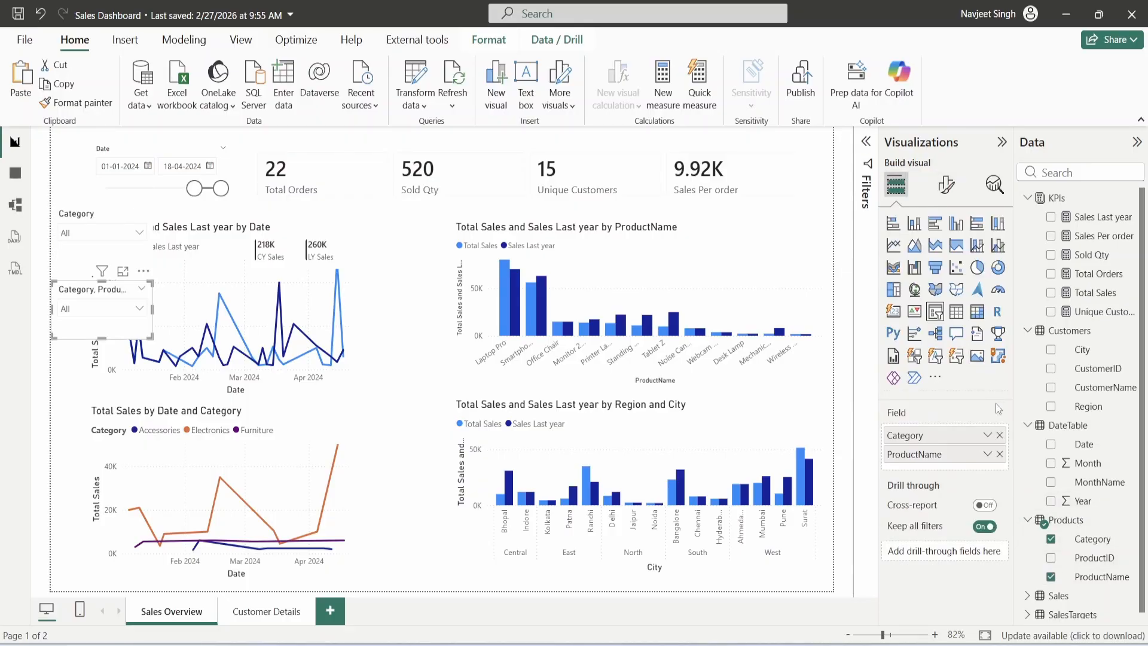
click(1000, 436)
- Add a Region/City dropdown slicer and a CustomerName dropdown slicer below ProductName
drag(83, 340, 79, 395)
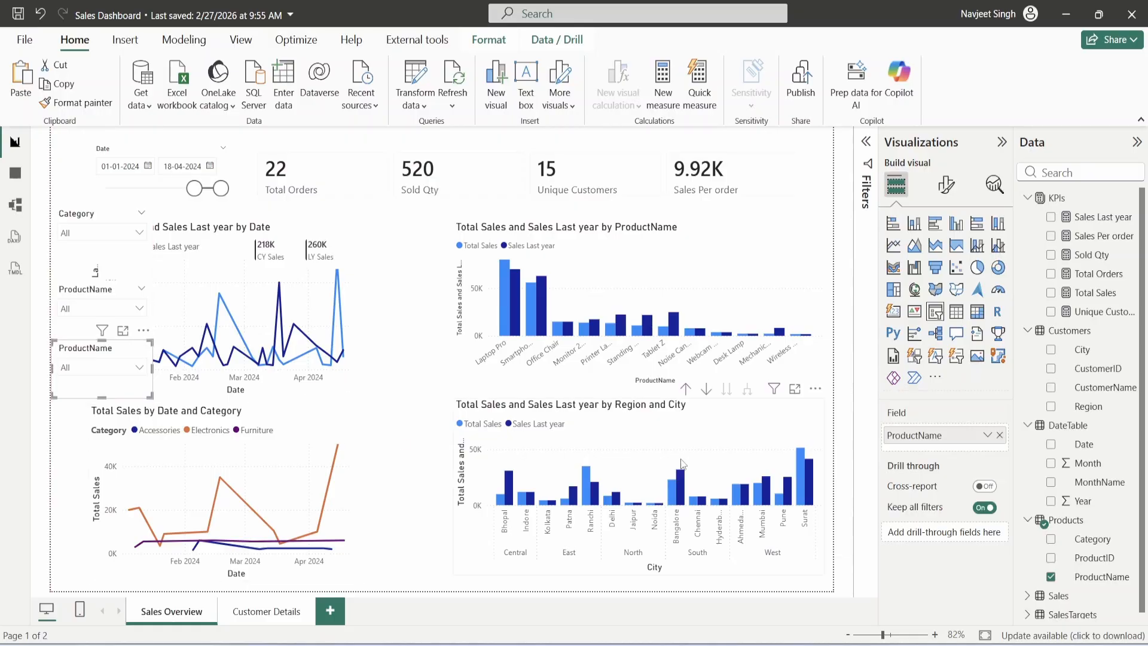
click(999, 435)
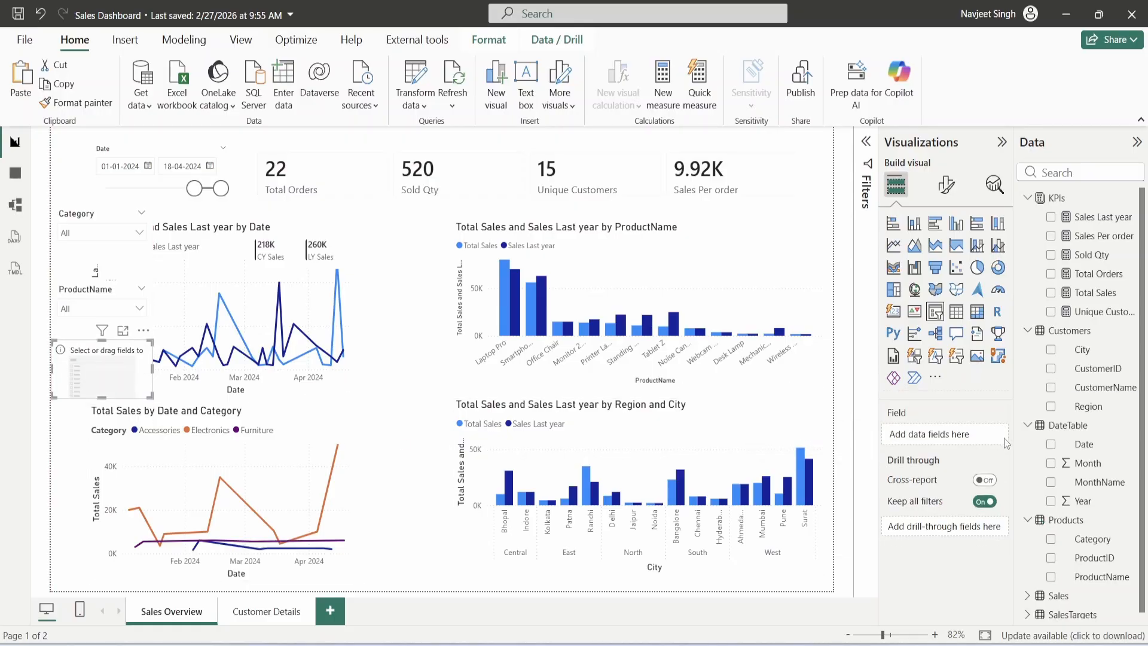
click(1052, 408)
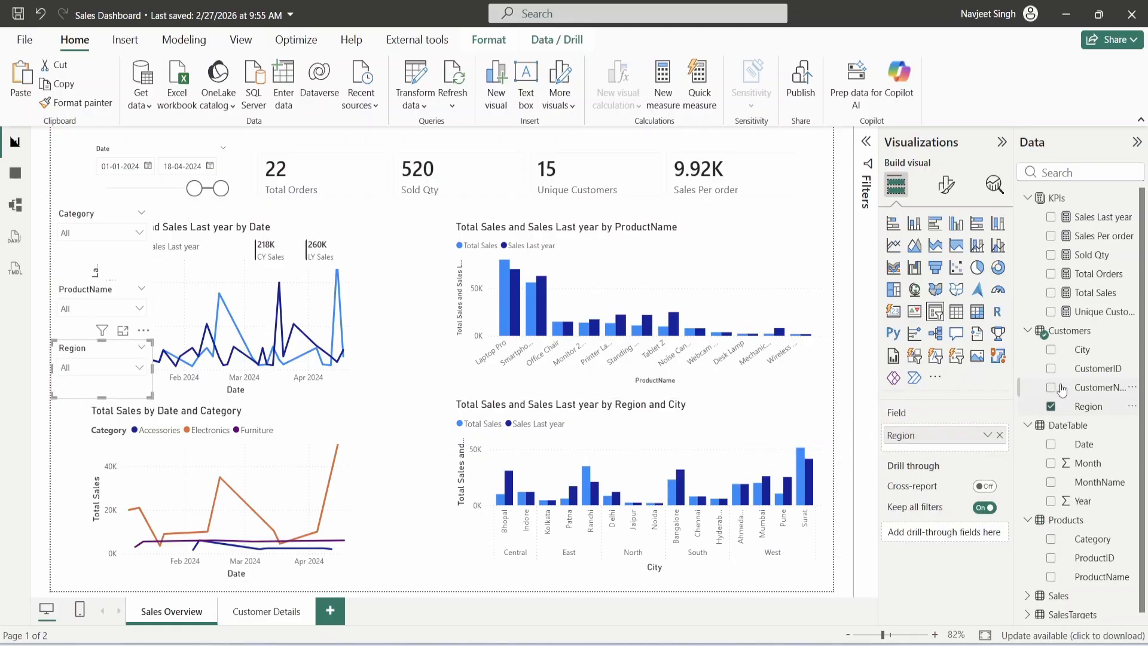
click(1051, 350)
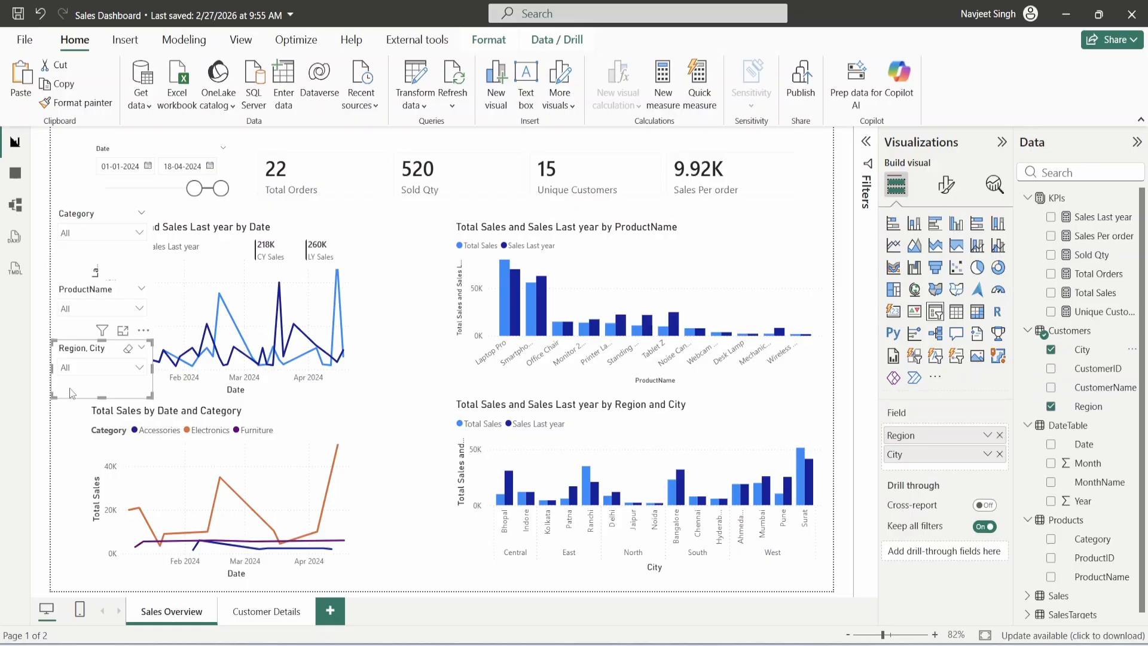
key(ctrl+c)
key(ctrl+v)
drag(83, 399, 77, 471)
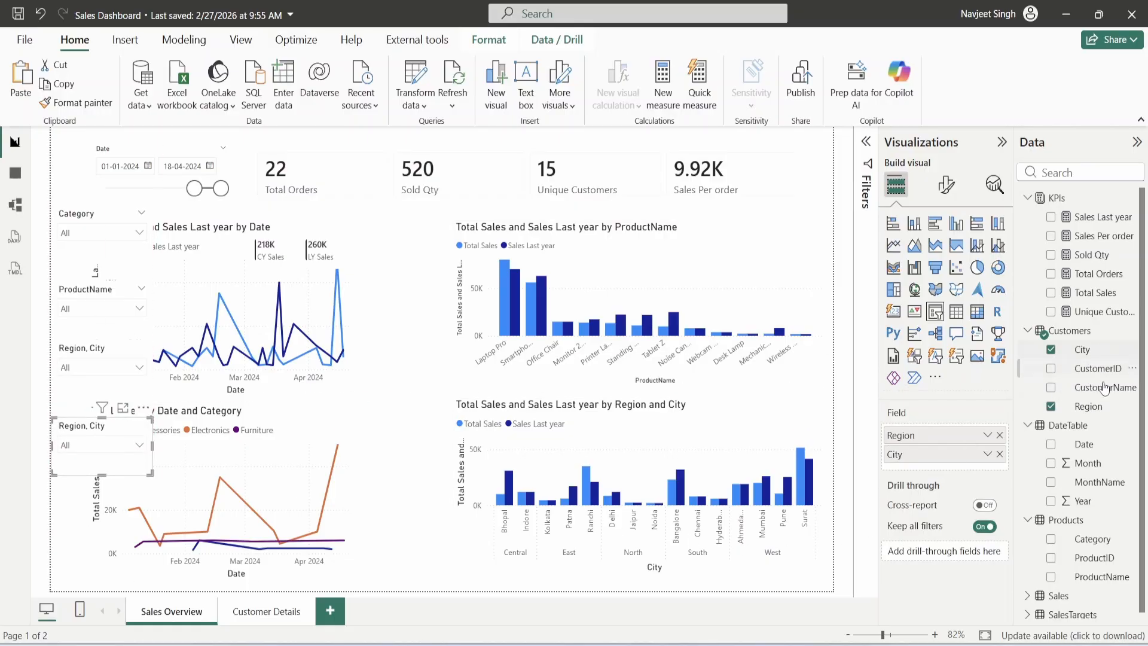
click(1051, 387)
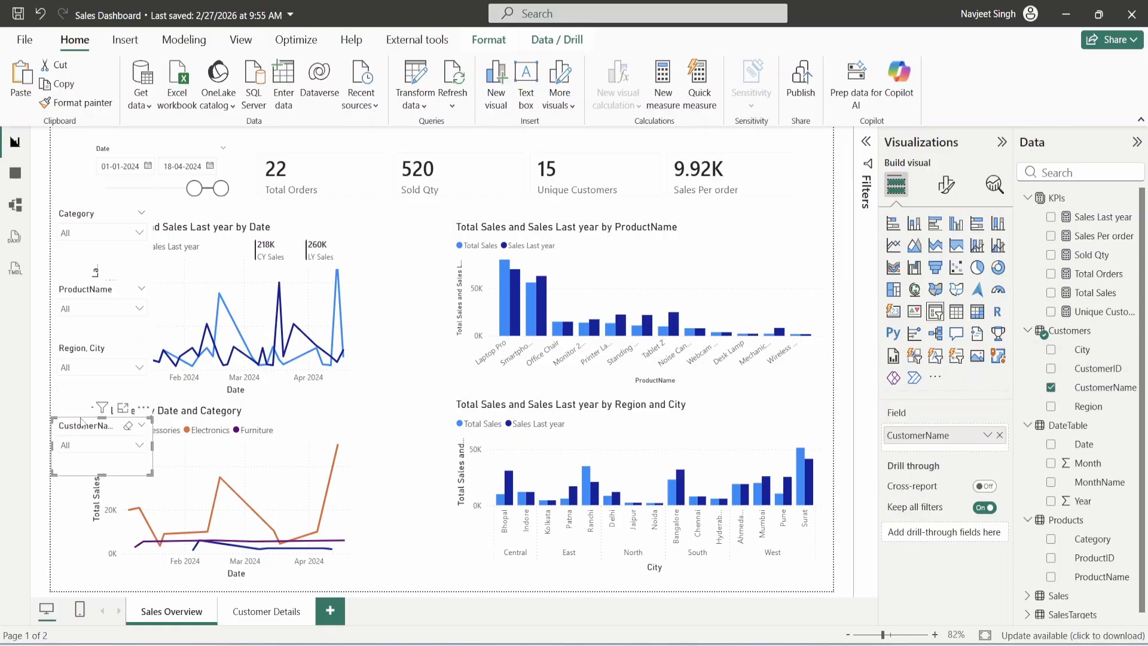
- Select the Region/City, ProductName, Category and Date slicers together with CustomerName
ctrl+click(68, 386)
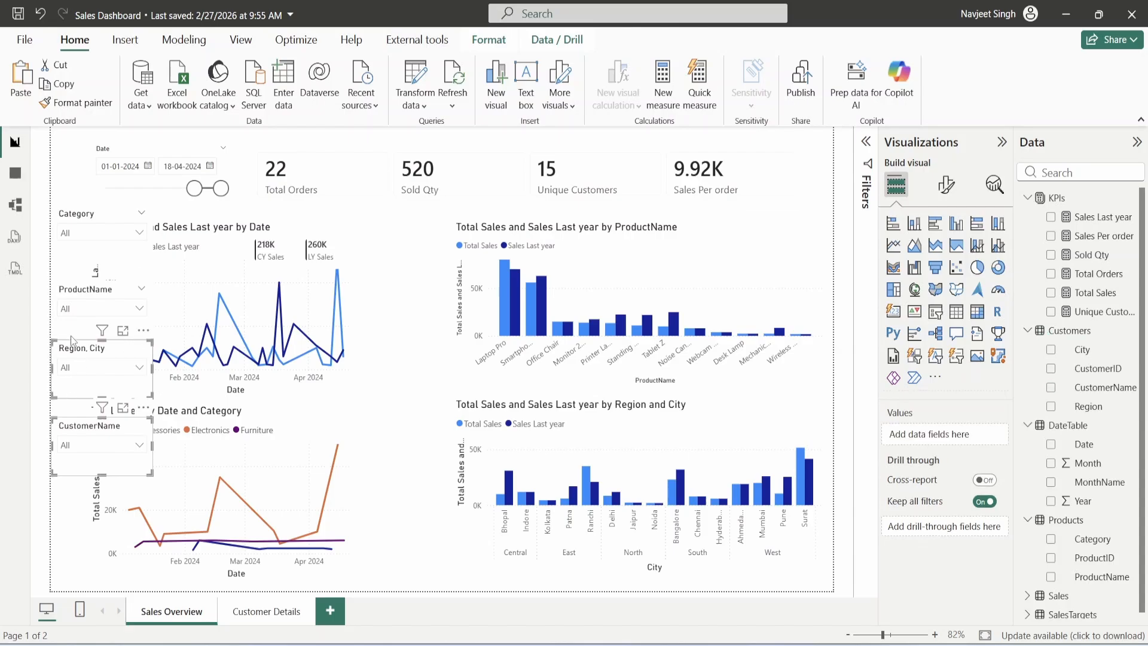
ctrl+click(77, 323)
ctrl+click(73, 244)
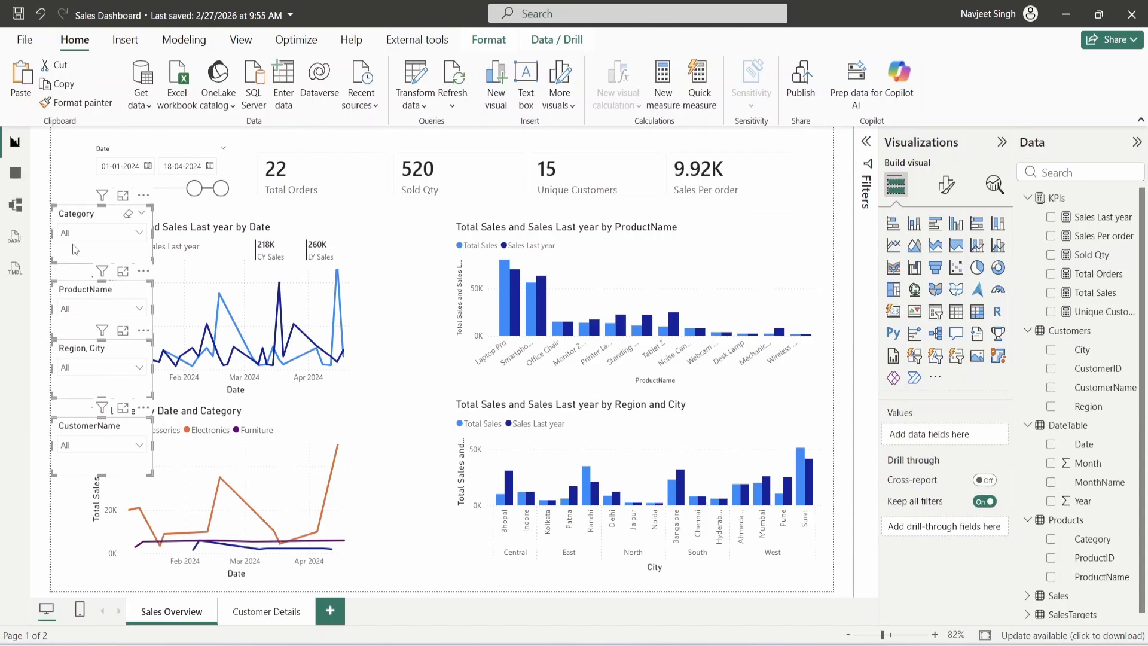
ctrl+click(119, 153)
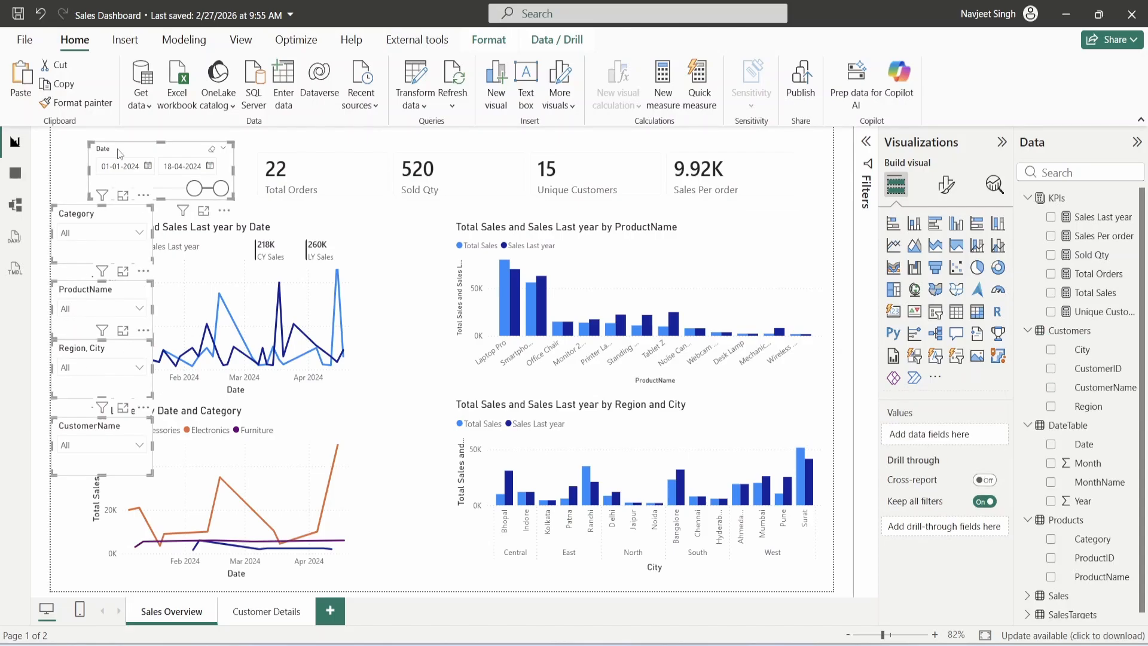
- Paste the five slicers onto Customer Details, keep them synced, and move Date top-left
click(252, 611)
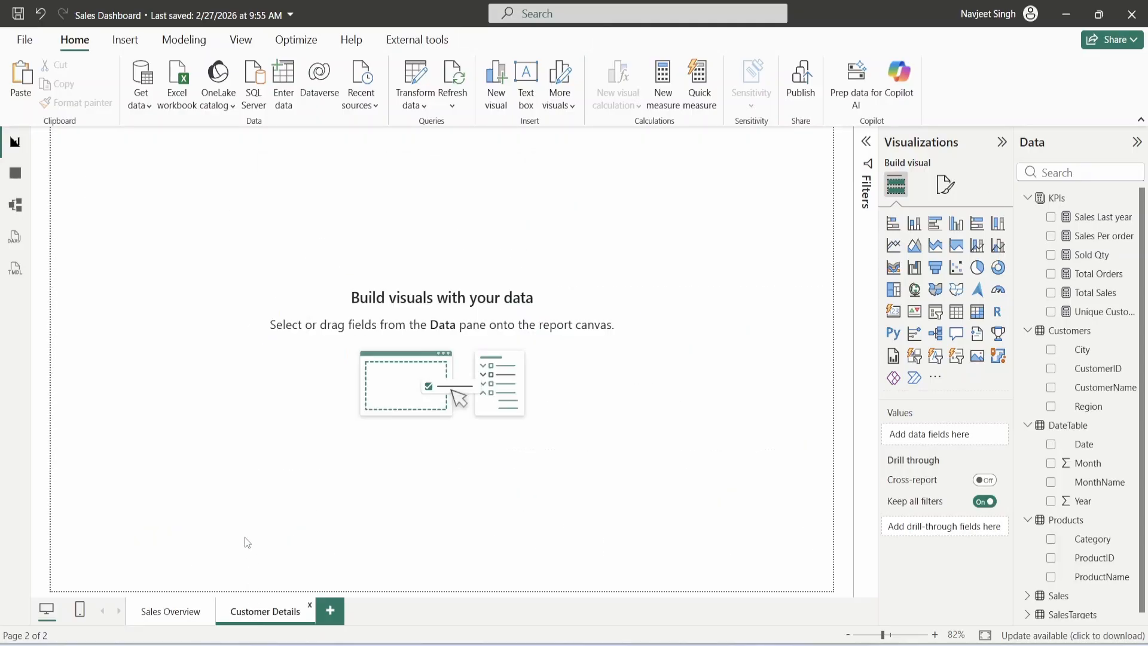
key(ctrl+v)
click(620, 365)
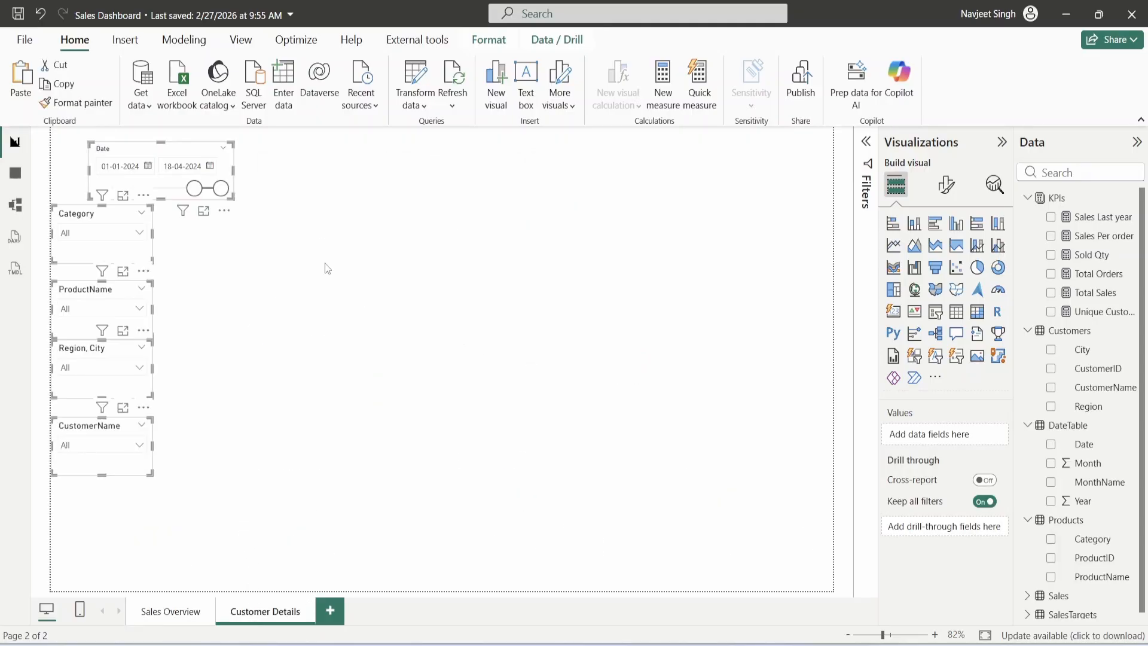
click(150, 146)
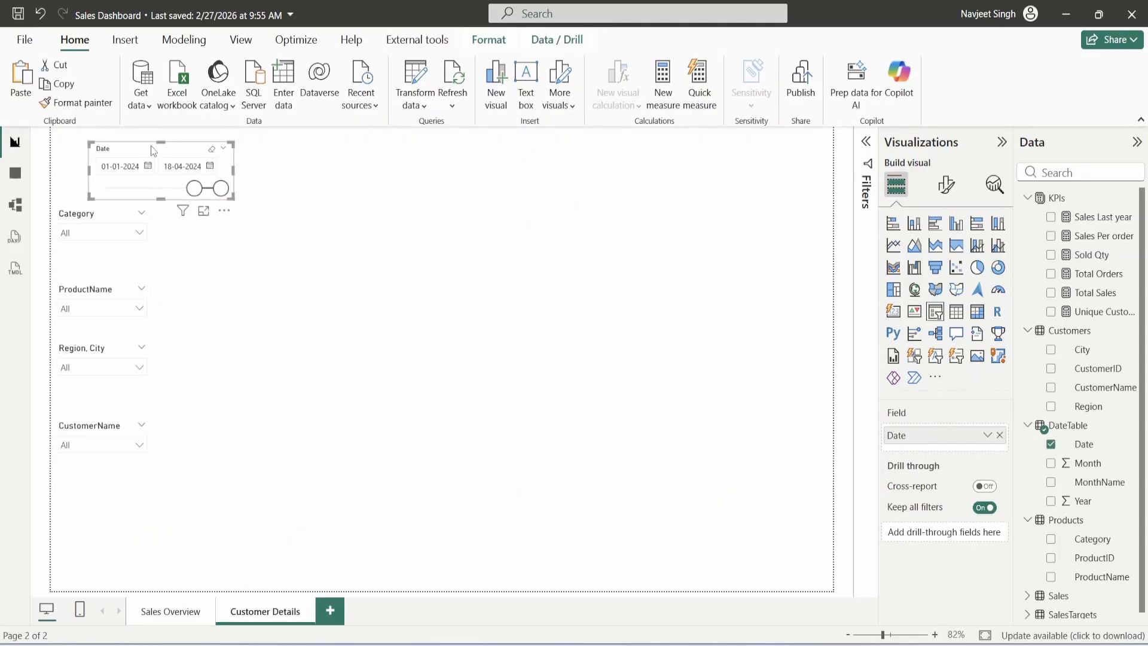
drag(151, 145, 120, 145)
- Test the sync by filtering Category to Electronics, then reset it to All on Sales Overview
click(95, 234)
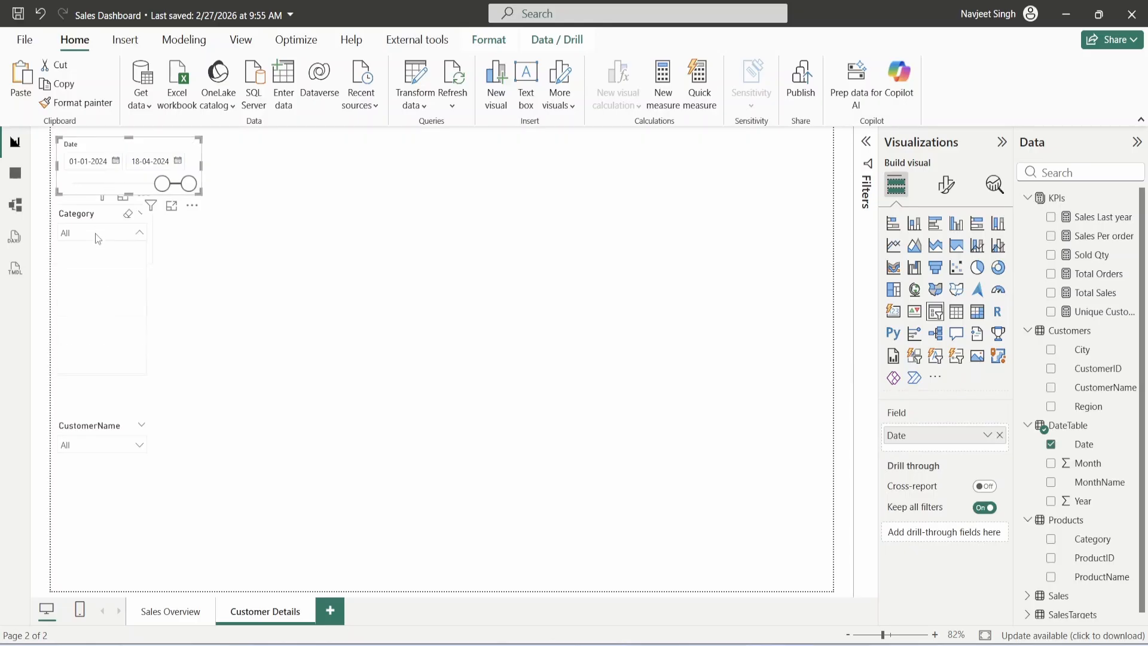
click(100, 270)
click(254, 296)
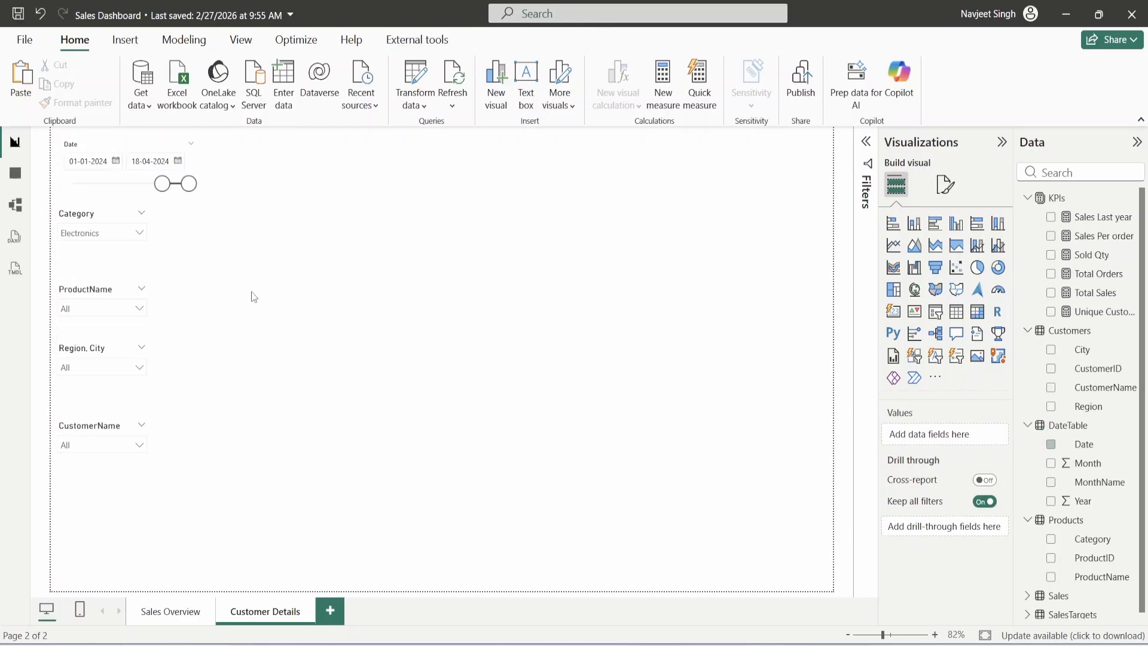
click(179, 602)
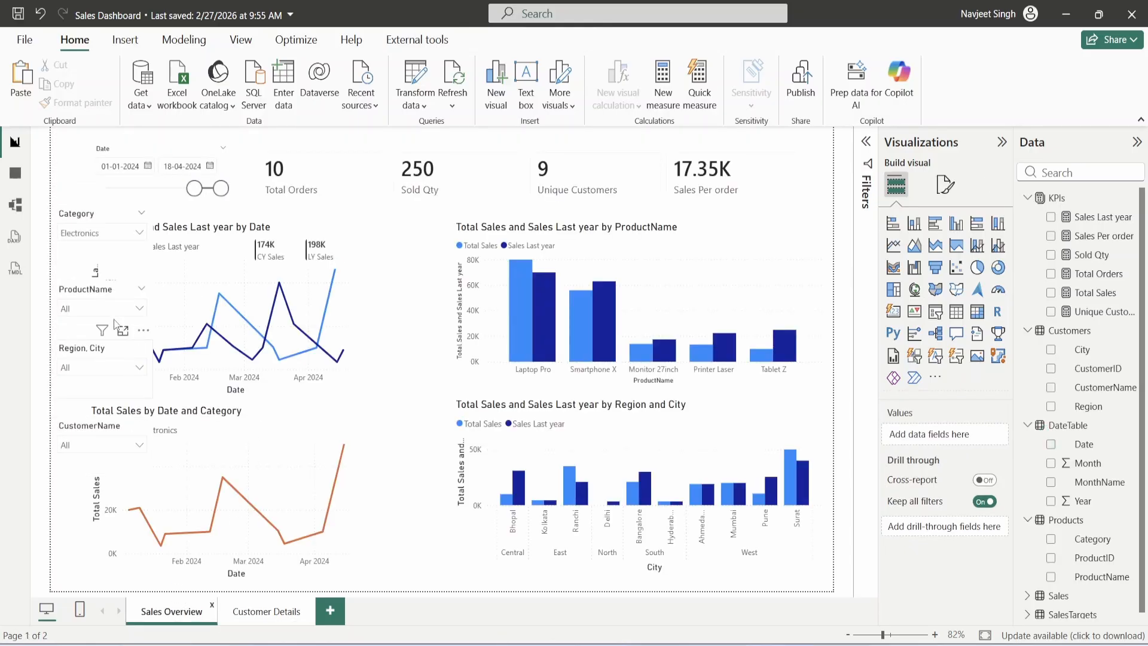
click(97, 235)
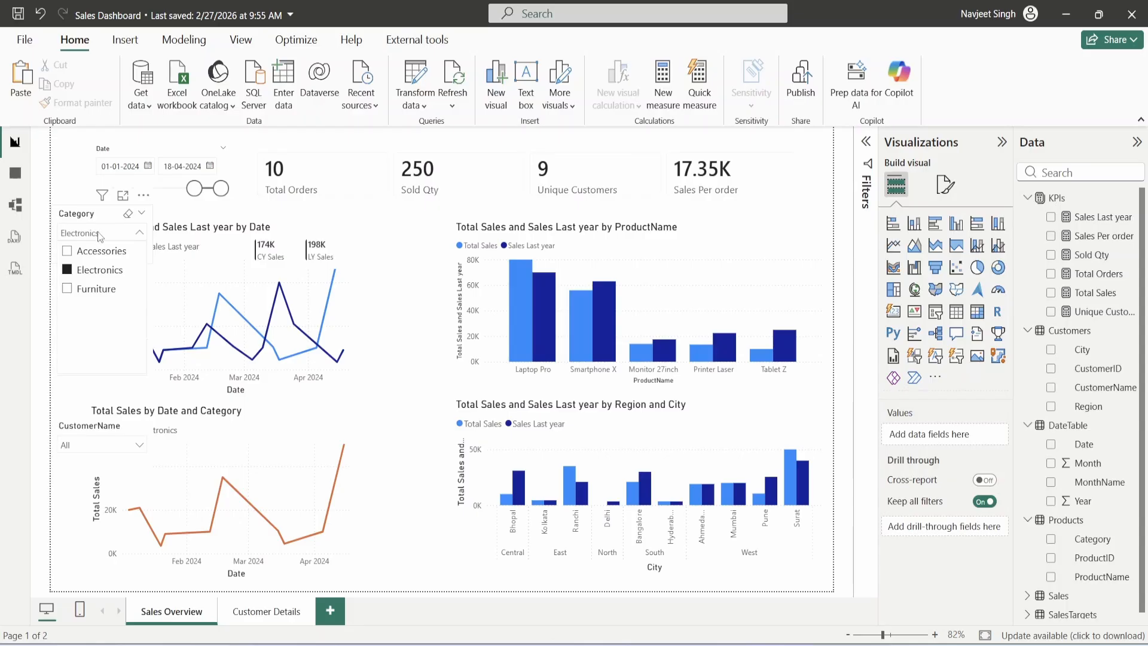
click(128, 214)
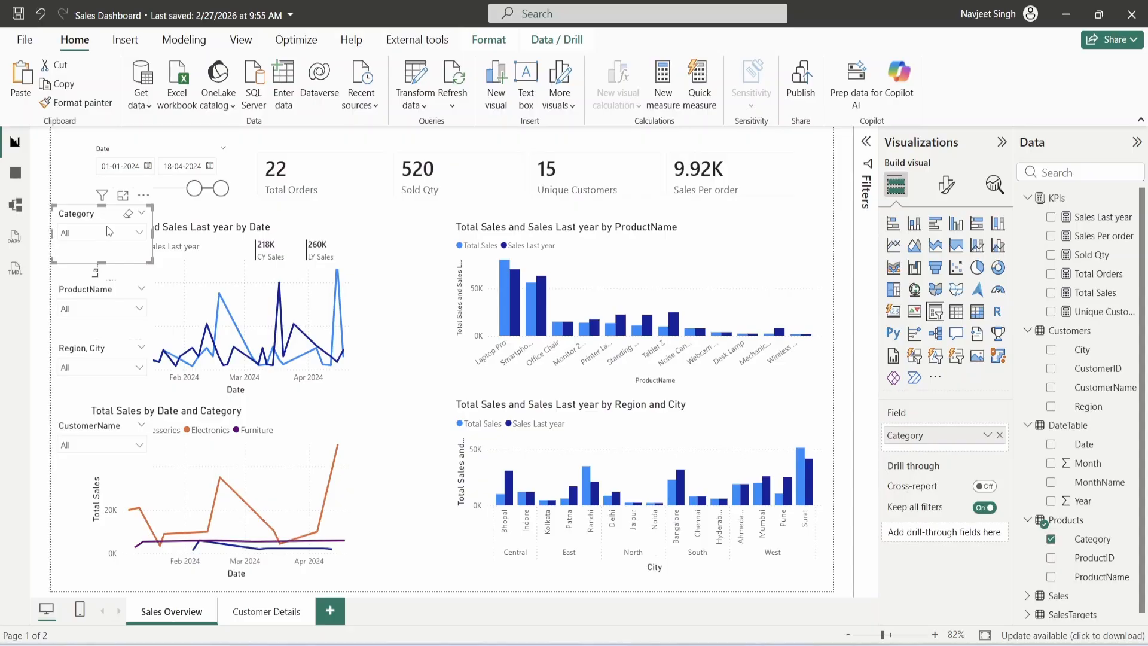
- Compare the Sales Overview and Customer Details pages, ending on Customer Details
click(261, 611)
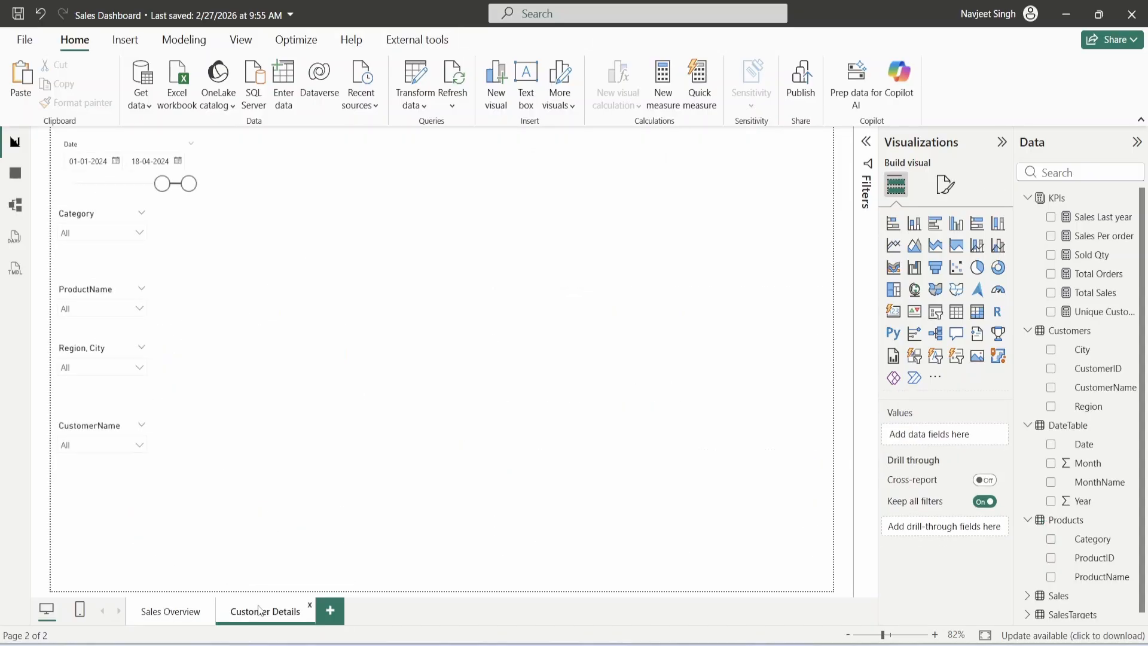
click(185, 611)
click(266, 615)
click(178, 611)
click(255, 616)
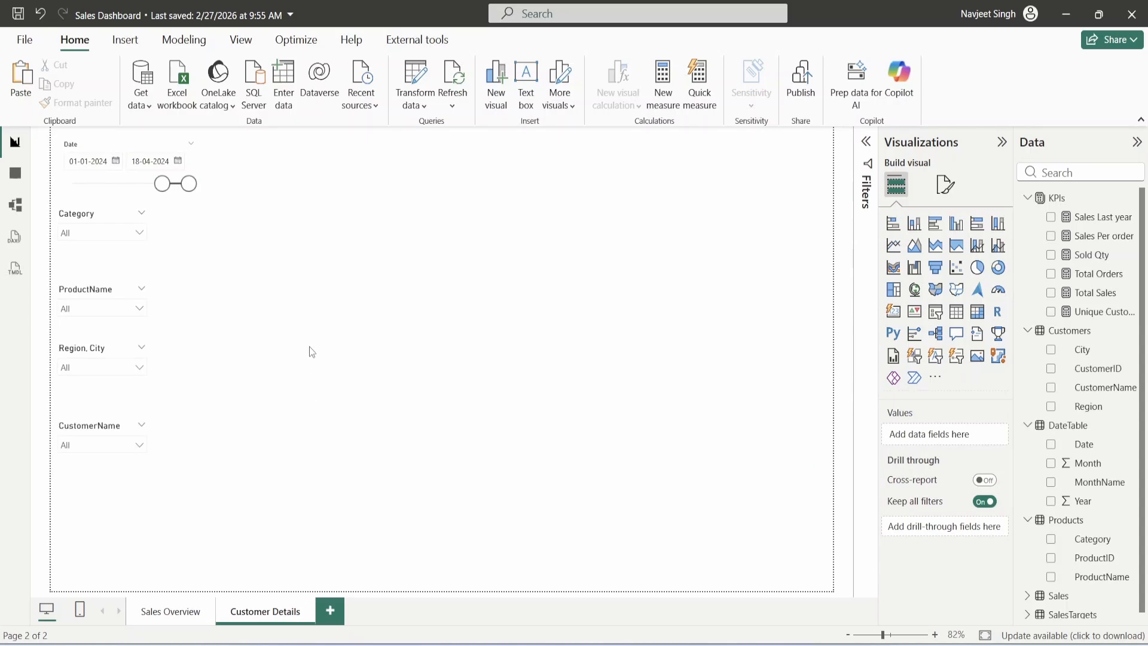
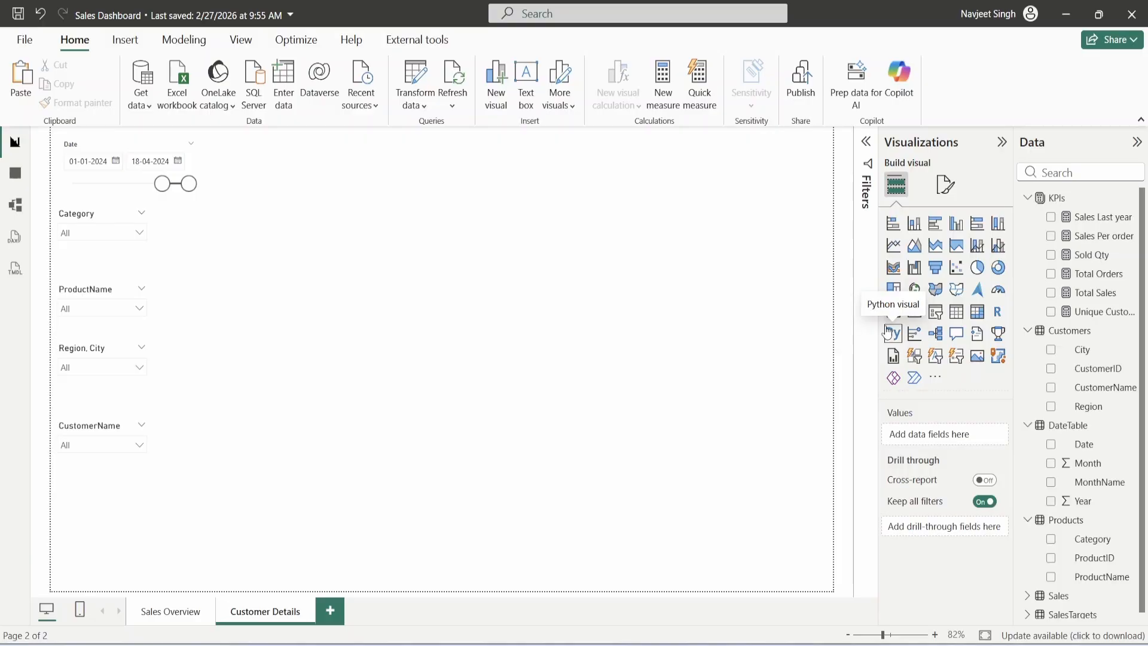
- Place an empty matrix visual beside the slicers and enlarge it
click(957, 311)
drag(329, 263, 371, 417)
drag(287, 339, 288, 333)
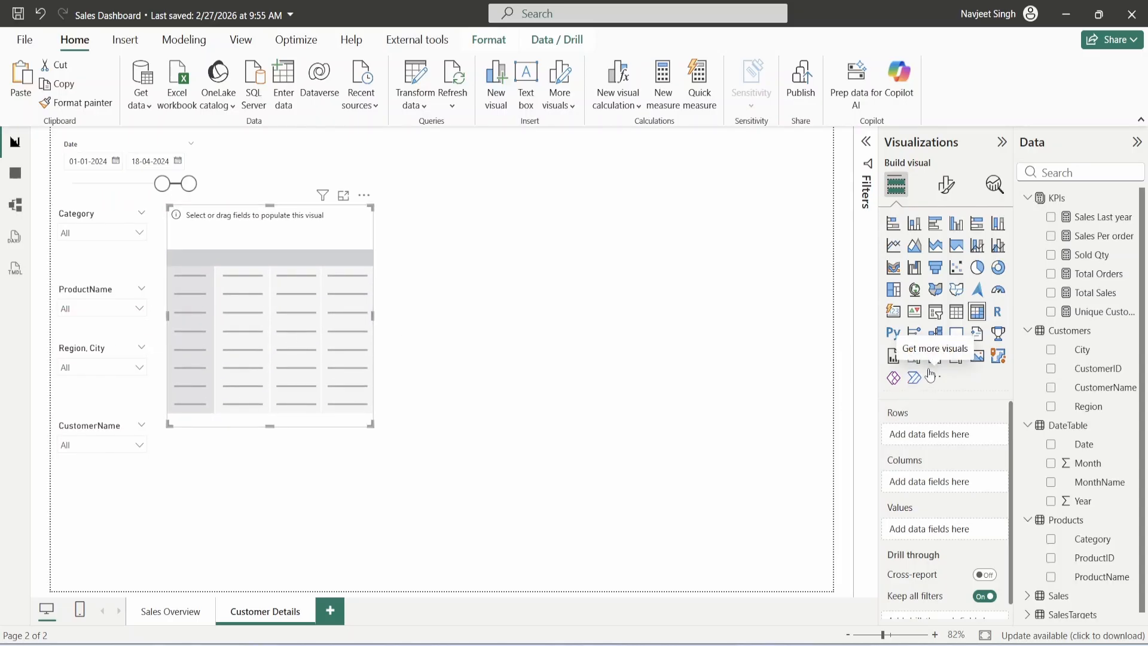
scroll(1051, 460, down, 1)
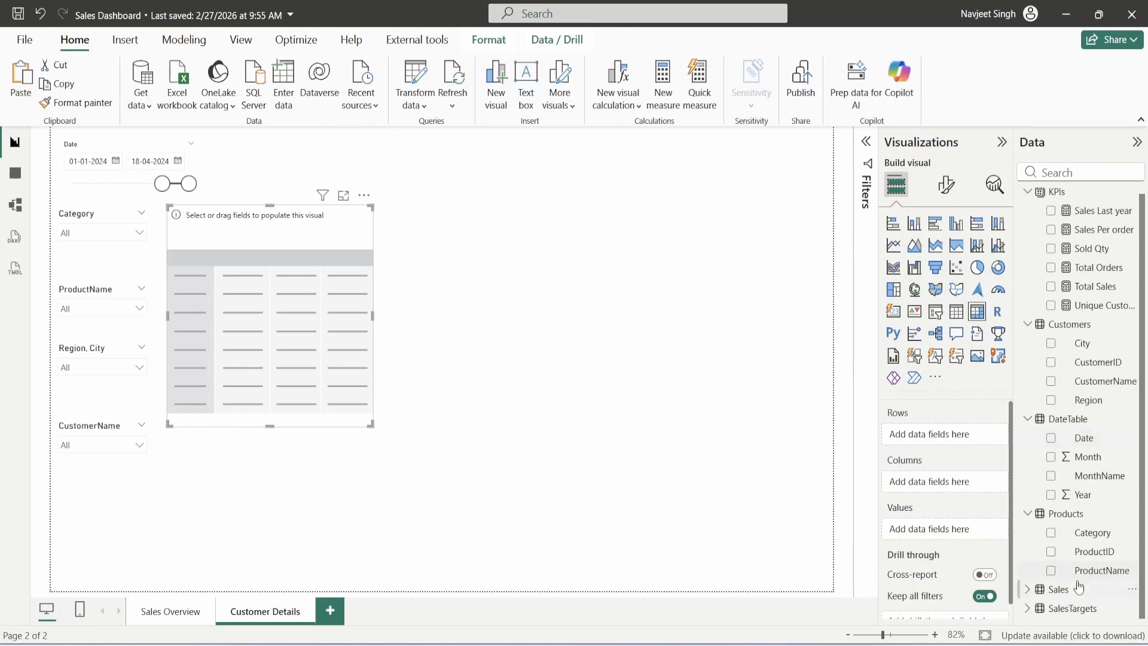
scroll(1053, 508, up, 1)
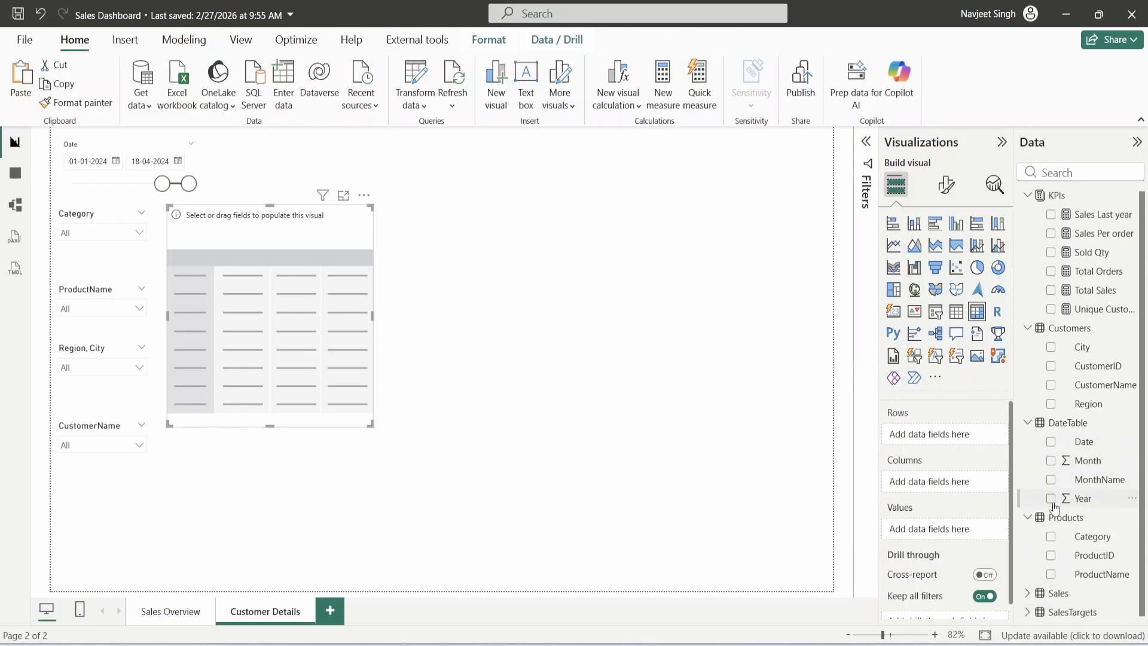
- Nest Region, CustomerName and Category as matrix rows and expand all levels
click(1051, 407)
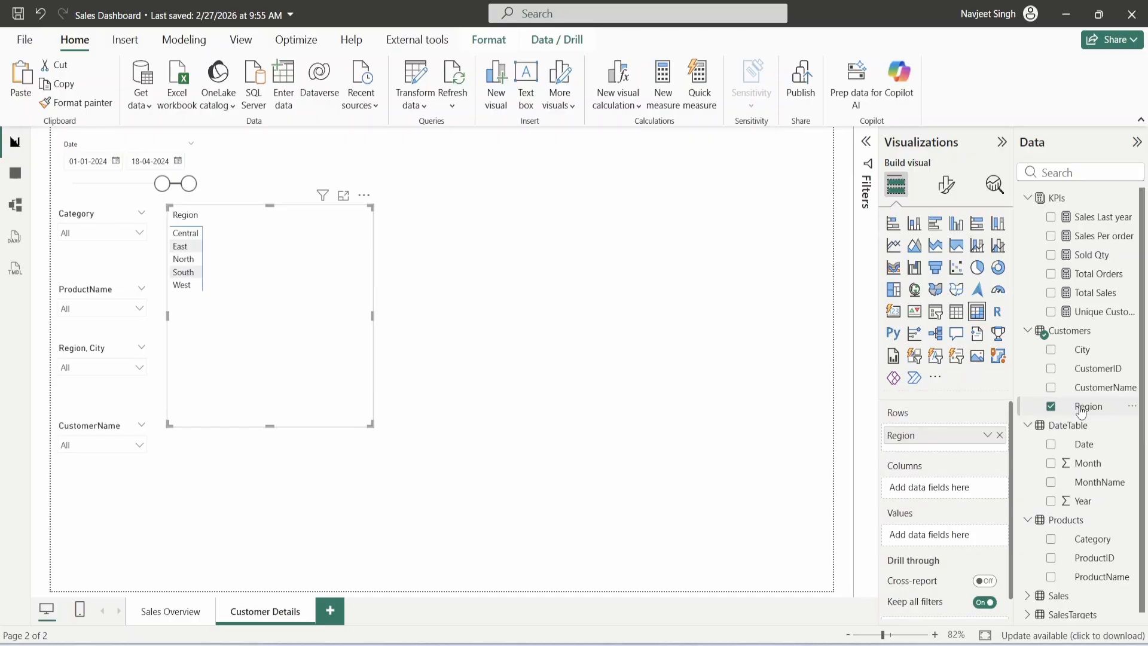
click(1051, 388)
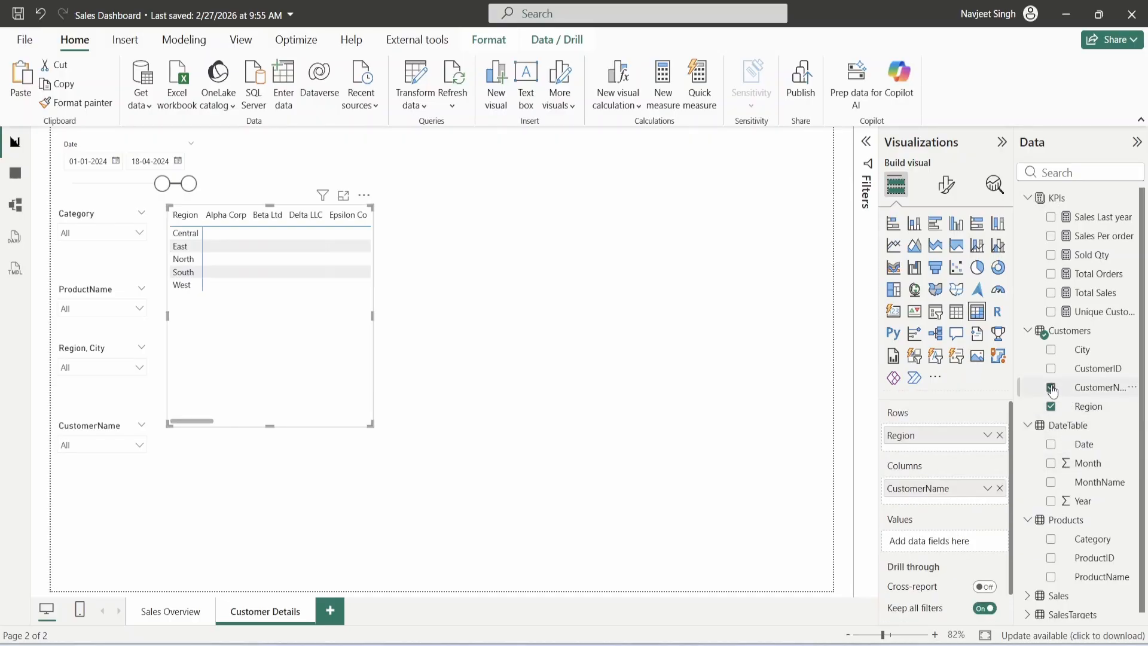
scroll(1062, 455, down, 1)
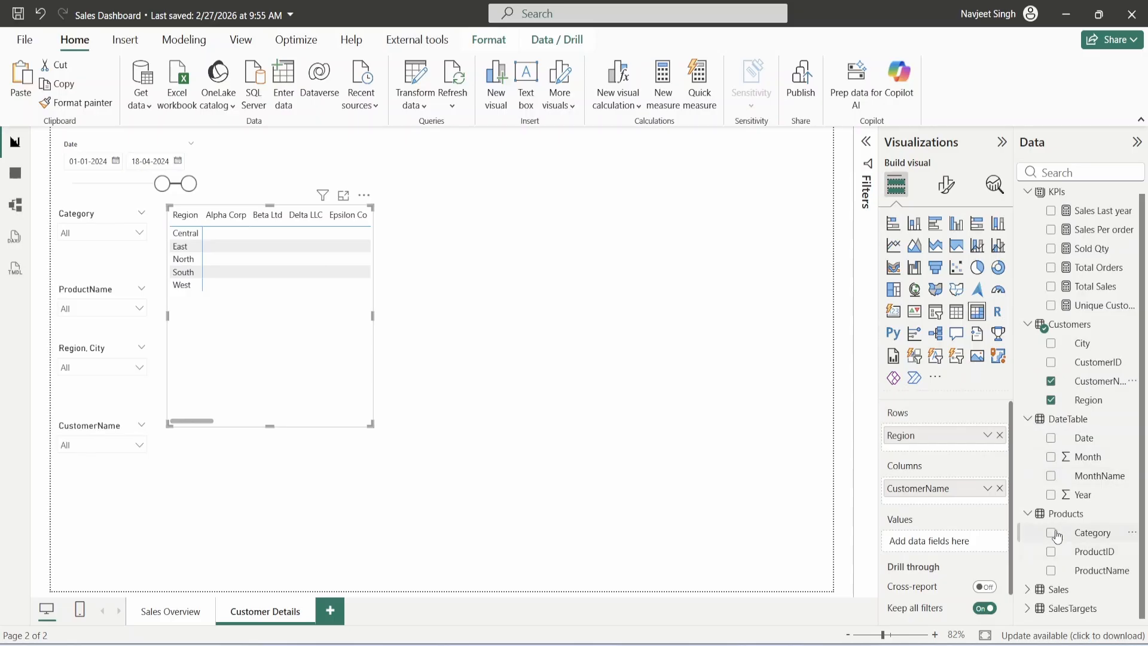
drag(1057, 537, 935, 445)
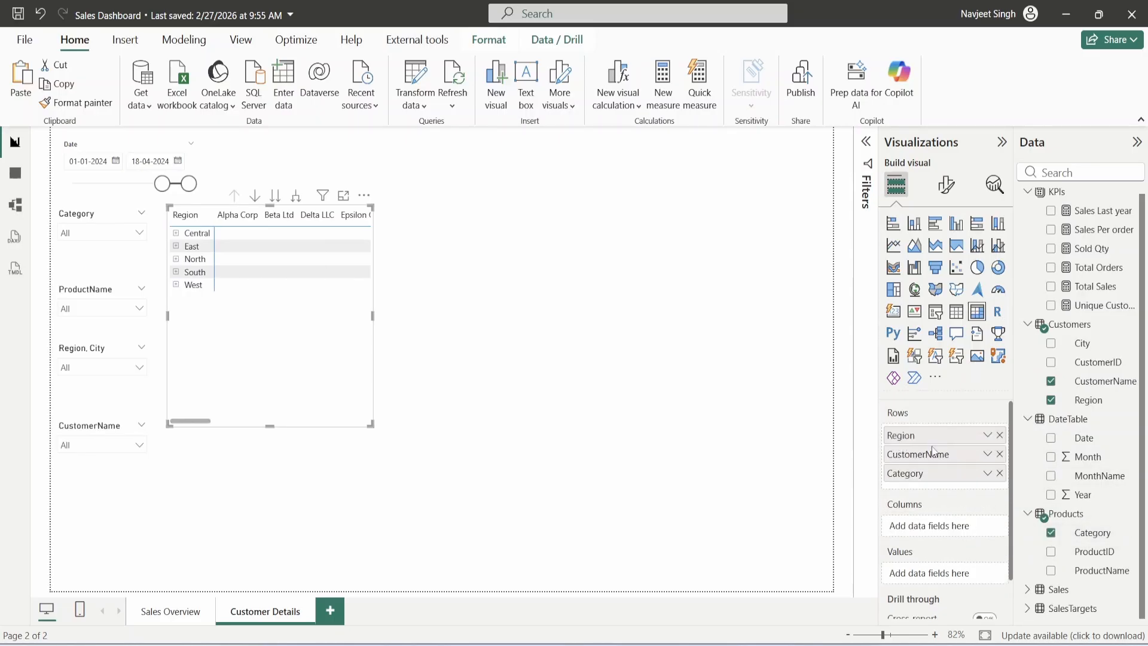
click(296, 196)
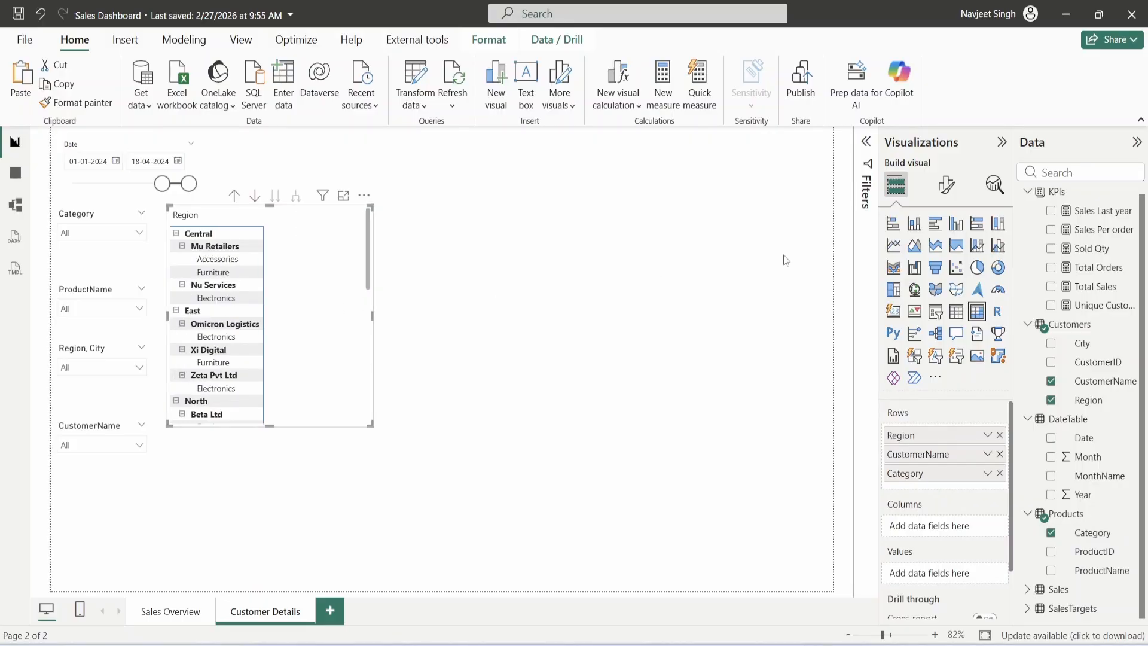
- Turn off the matrix's row header +/- icons
click(940, 190)
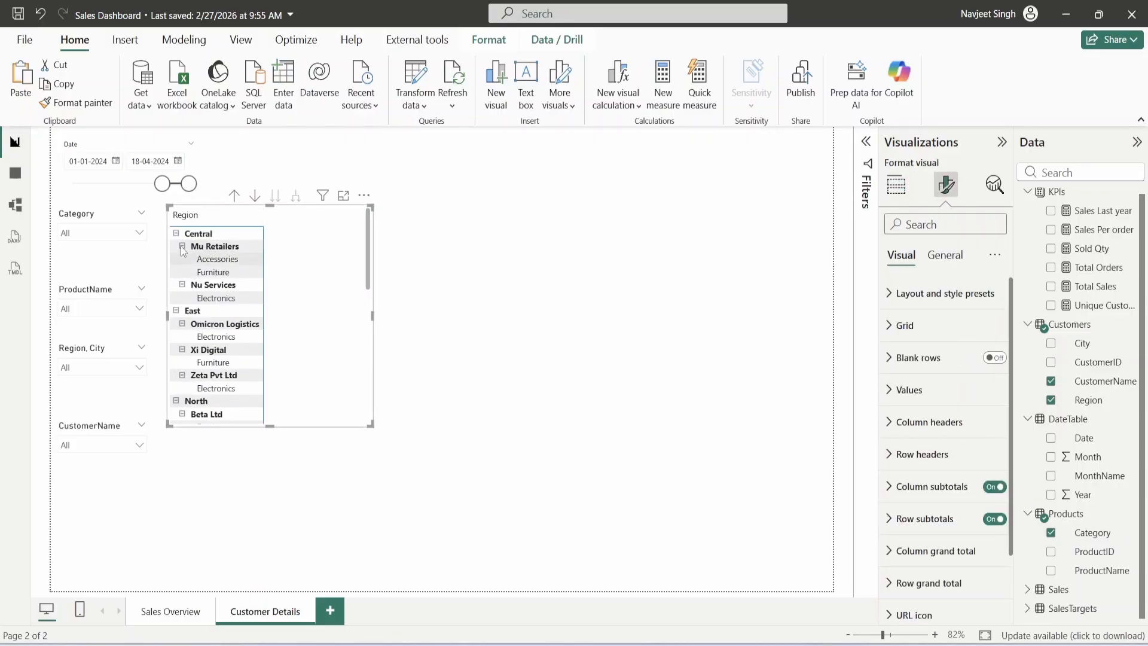
click(940, 222)
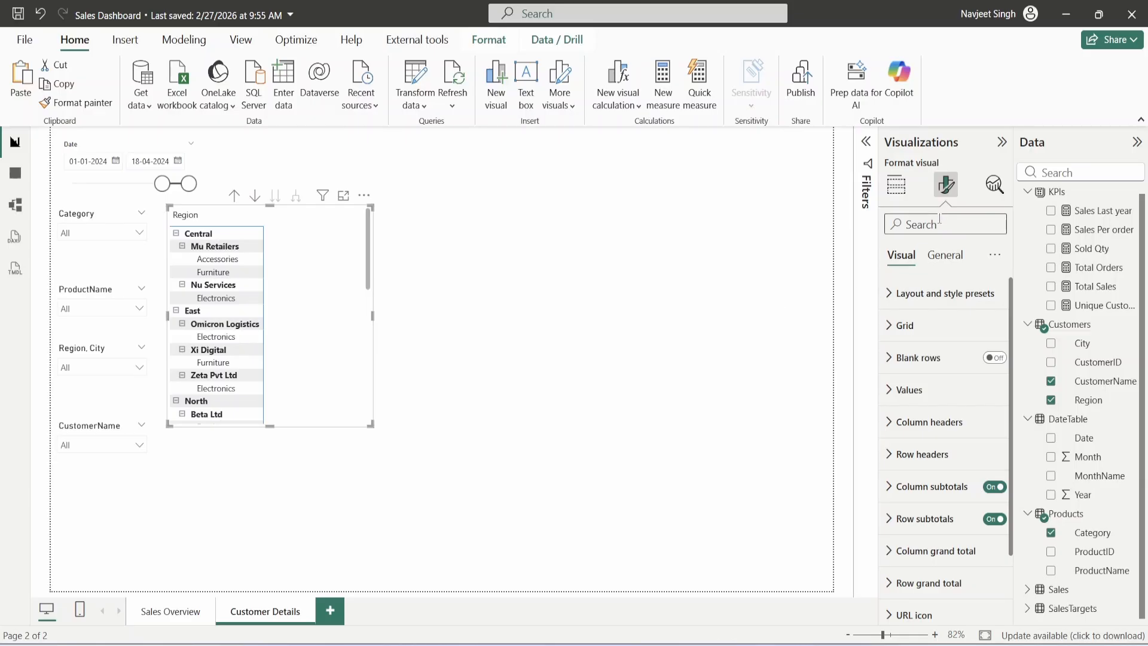
text(+)
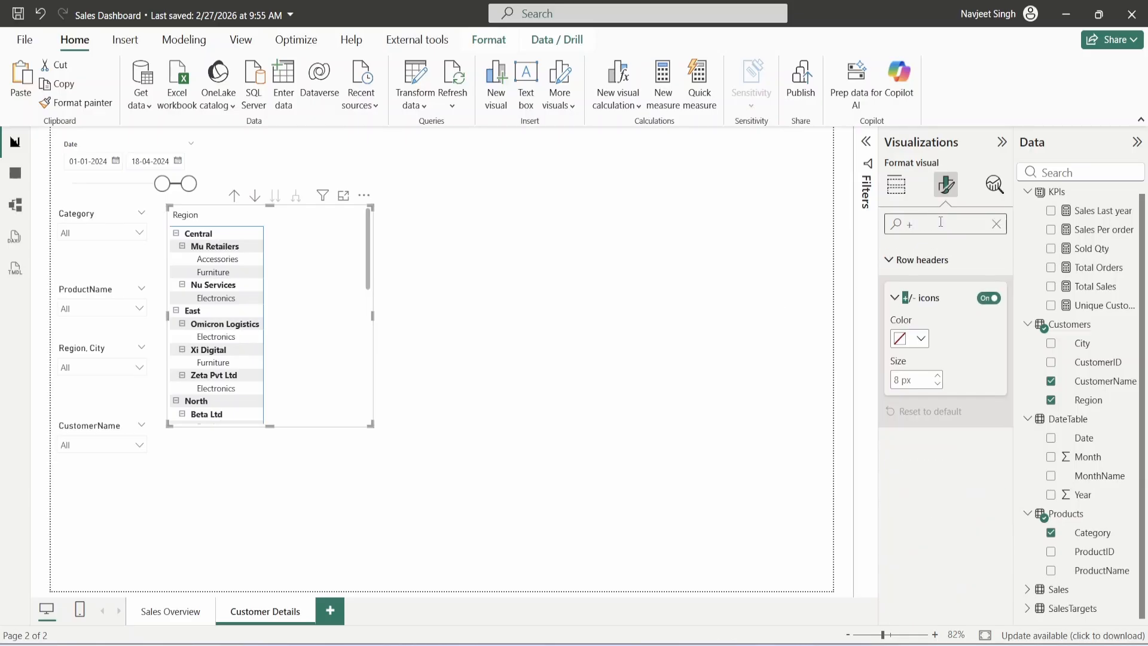
click(989, 298)
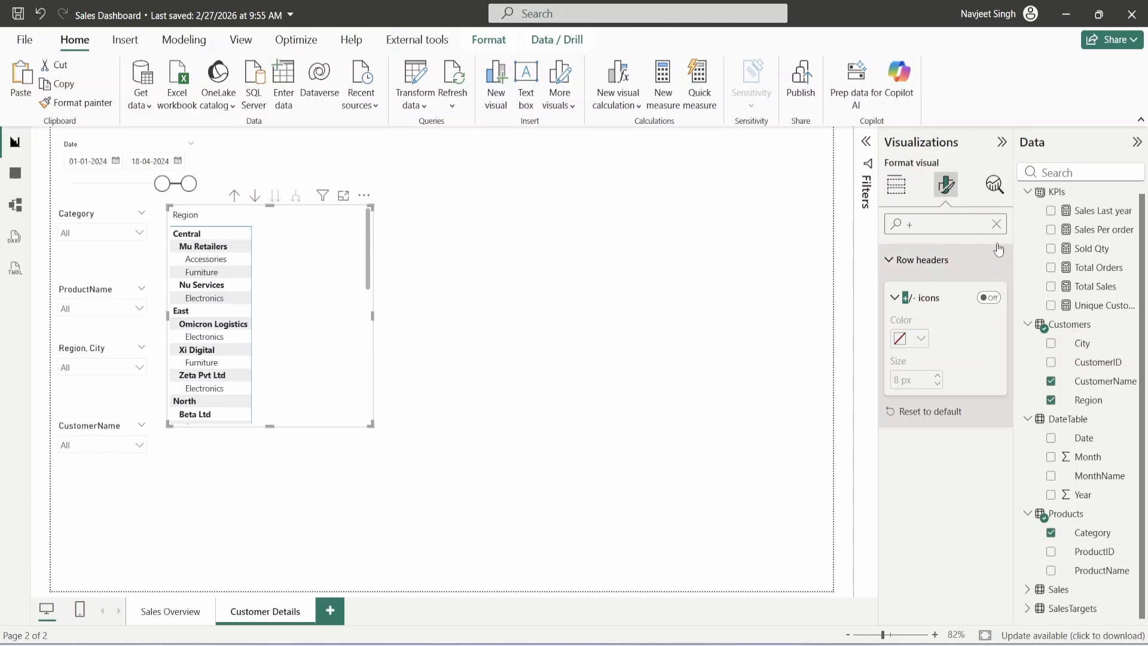
- Switch the matrix layout to Tabular with the Default style preset, and widen the visual
click(996, 223)
click(938, 294)
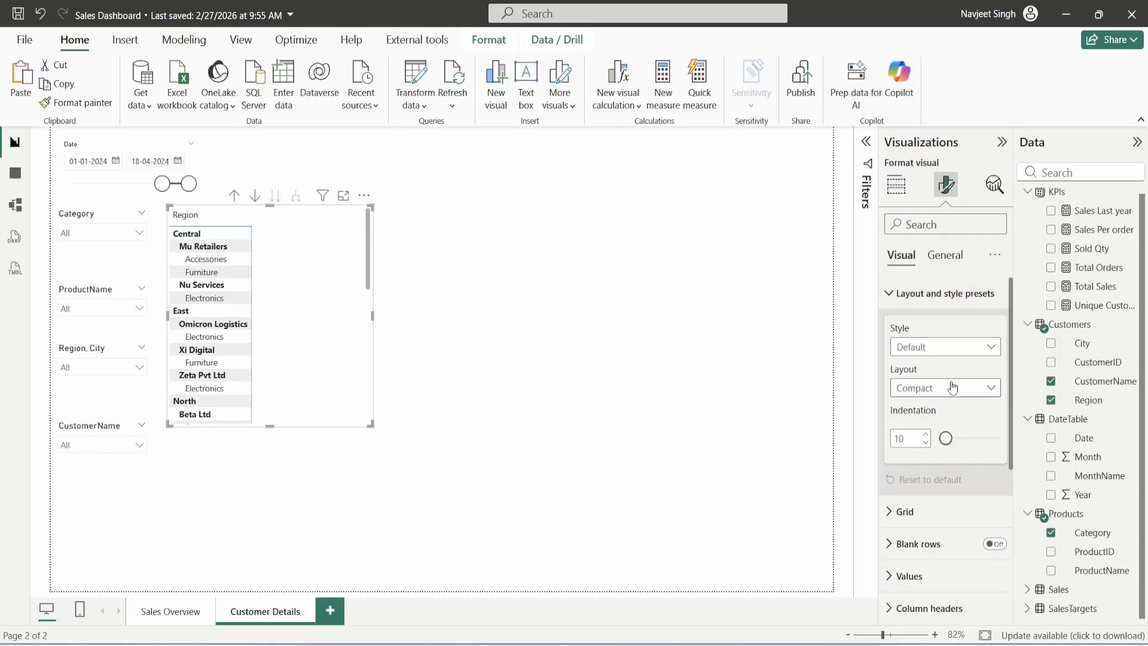
click(953, 349)
click(948, 347)
click(950, 387)
click(940, 446)
drag(372, 425, 478, 416)
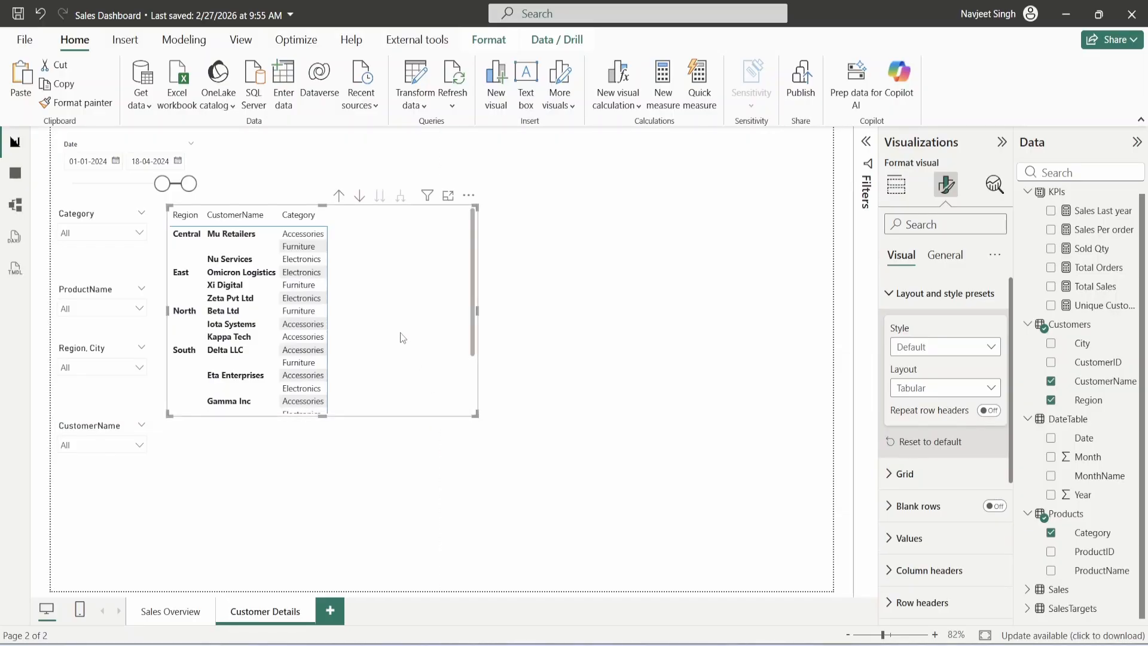
scroll(1059, 344, up, 1)
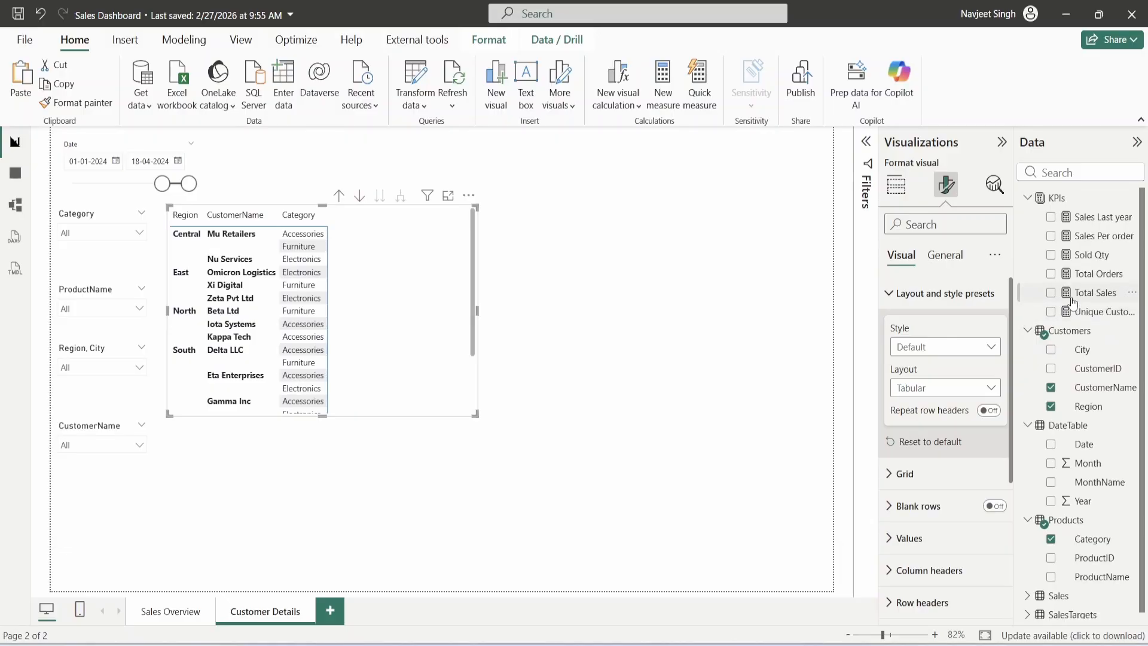
- Add Total Orders, Sold Qty and Total Sales as matrix values, widening the matrix slightly
click(896, 185)
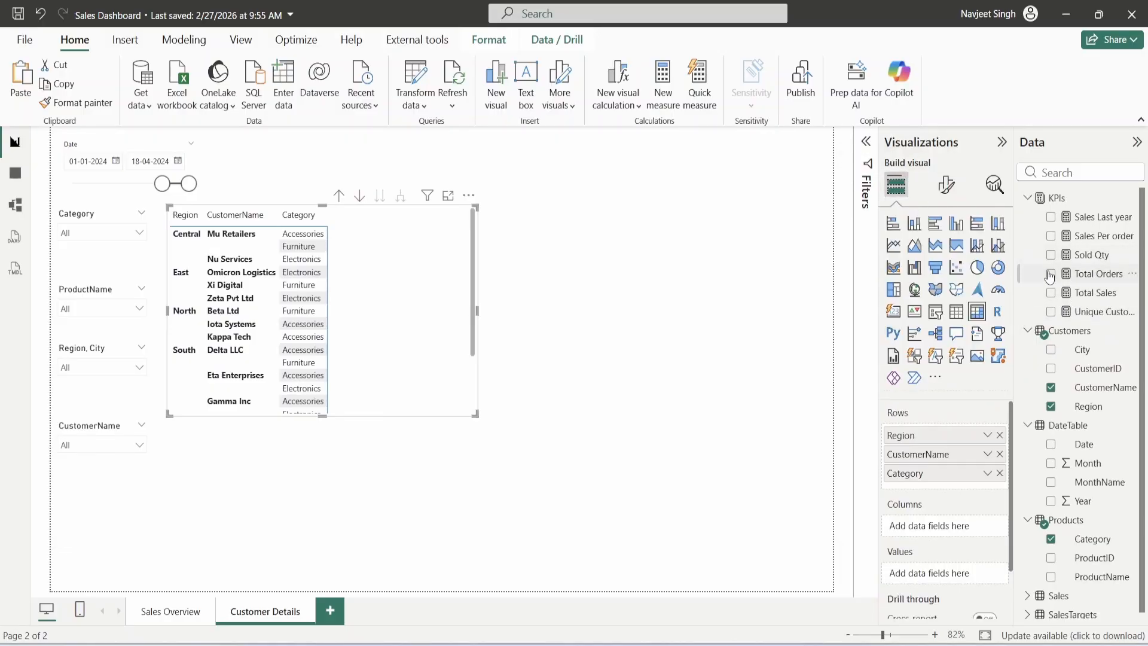
click(1051, 274)
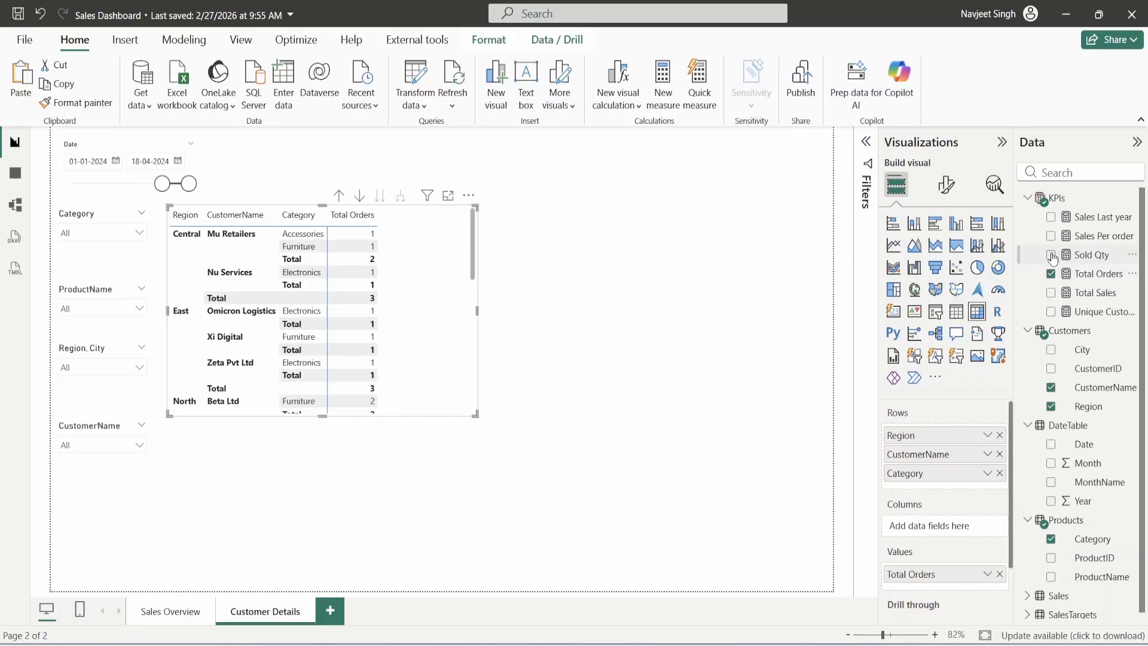
click(1051, 255)
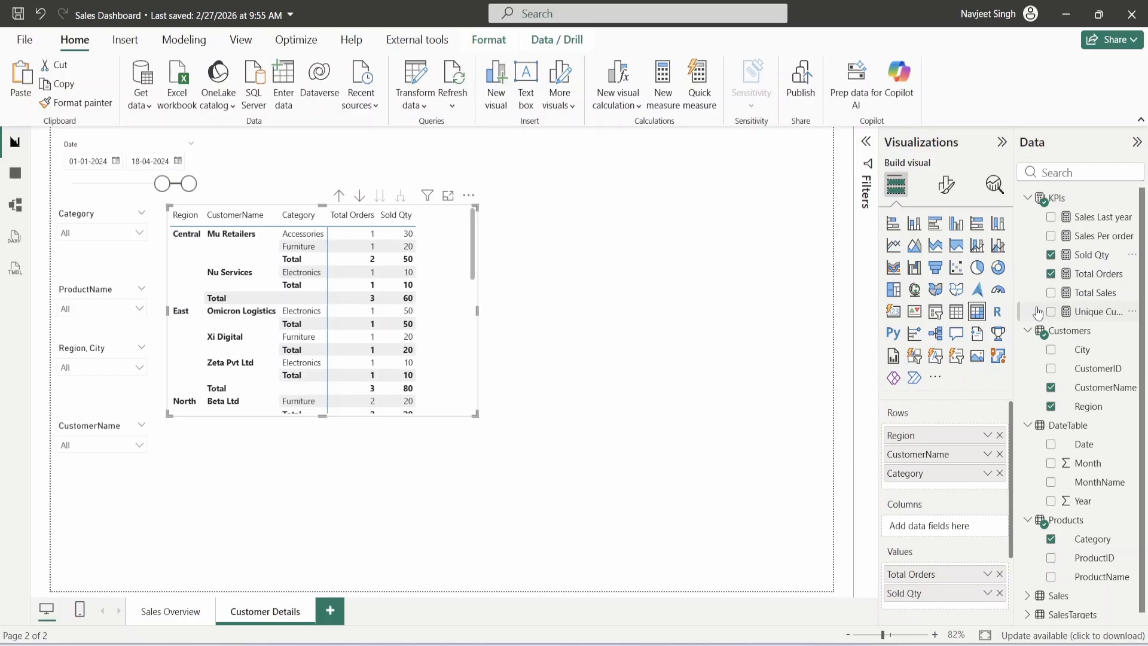
click(1051, 293)
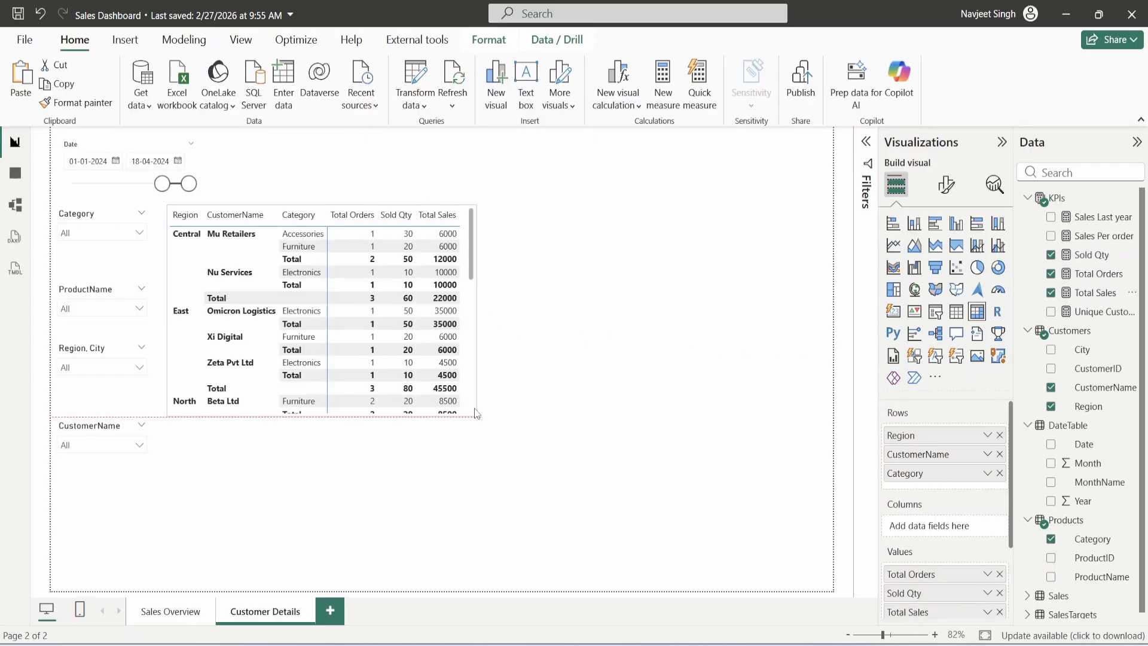
drag(474, 409, 476, 409)
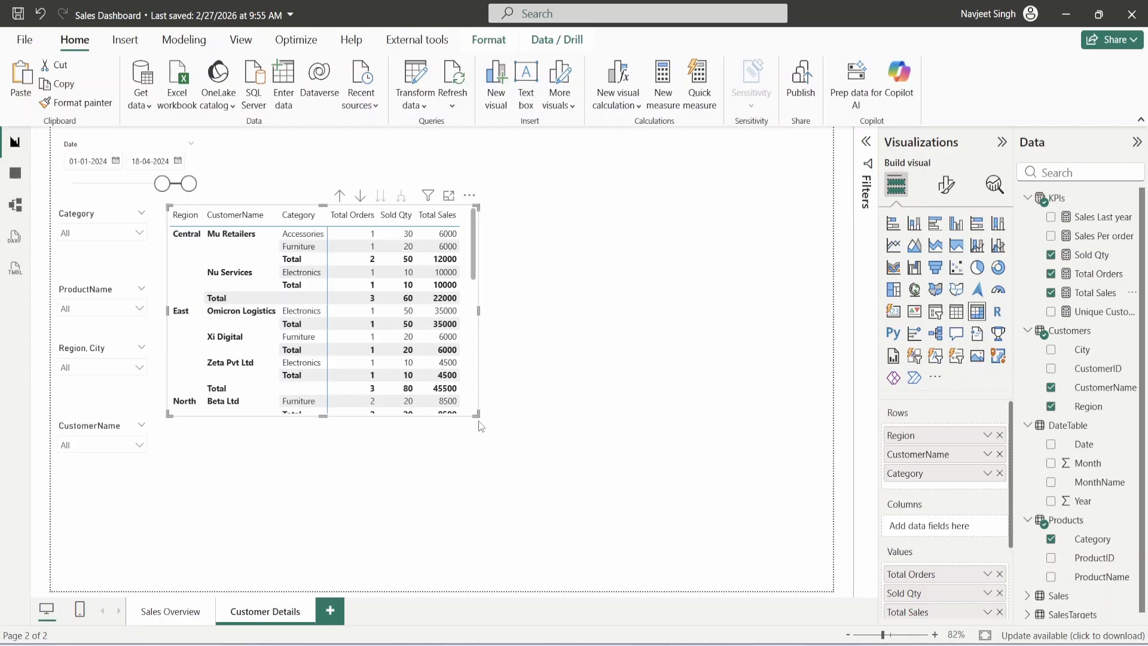
- Place a scatter chart right of the matrix: Total Sales on X, Sold Qty on Y, CustomerName as Legend
click(534, 320)
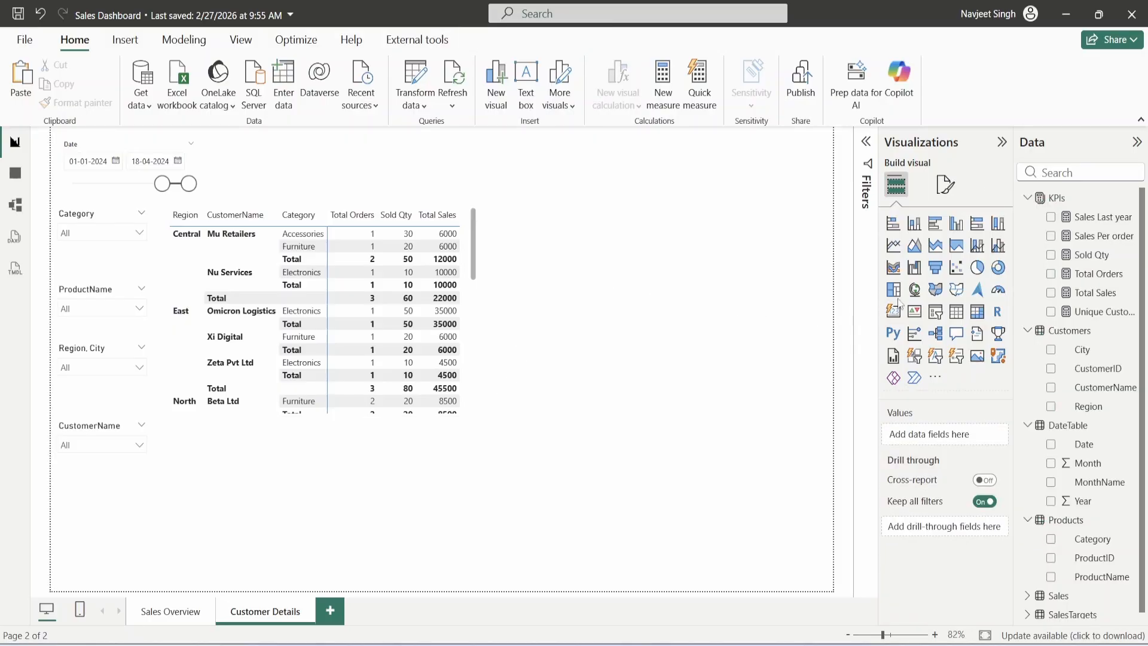
click(957, 267)
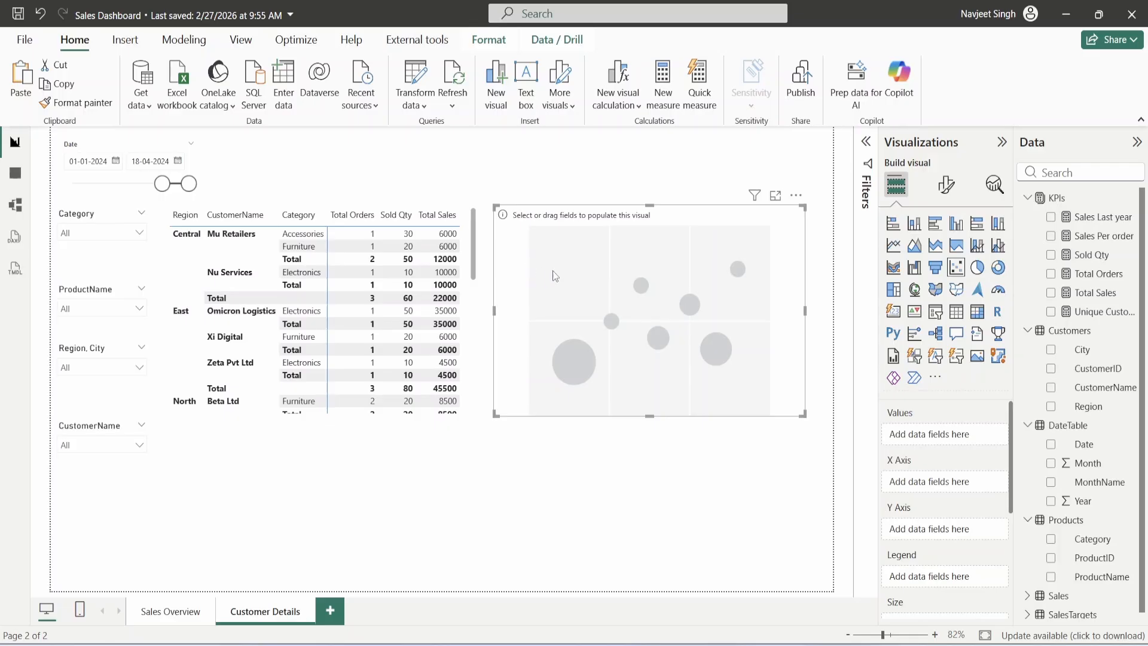
drag(662, 290, 673, 282)
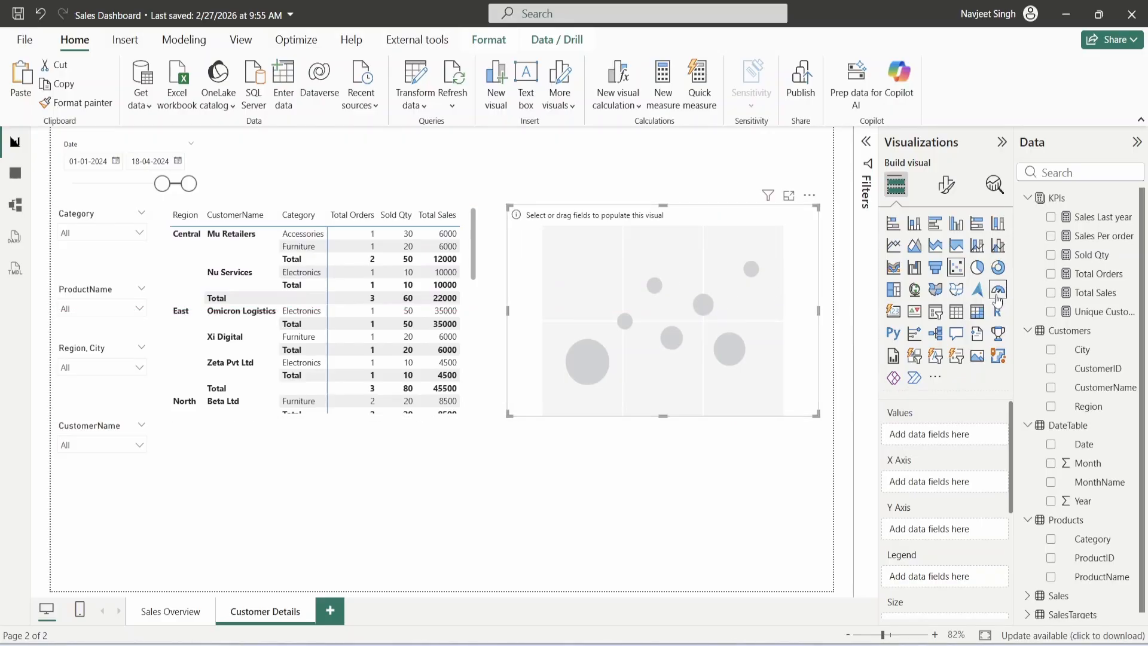
click(1051, 292)
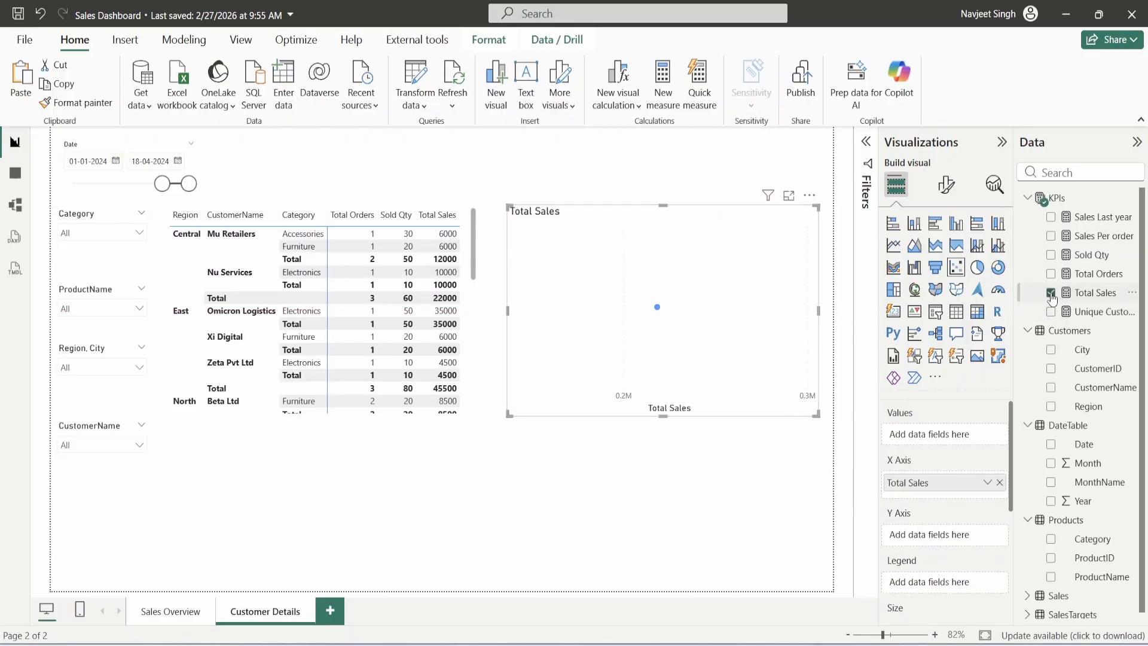
click(1051, 255)
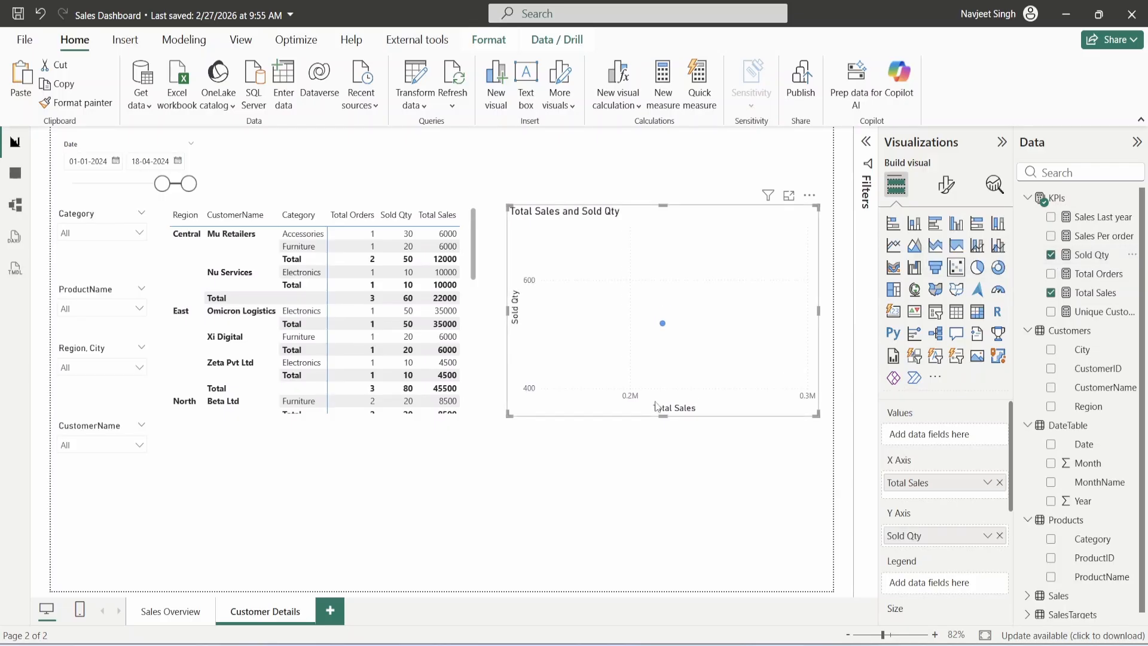
click(1051, 388)
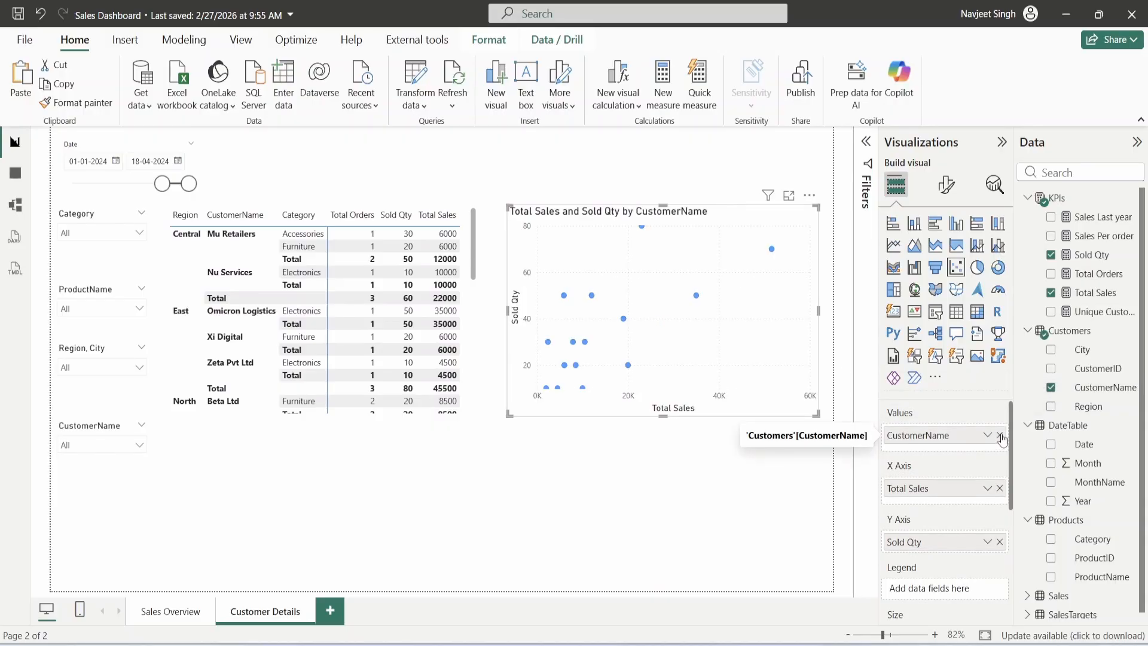
click(1051, 389)
drag(1086, 387, 941, 505)
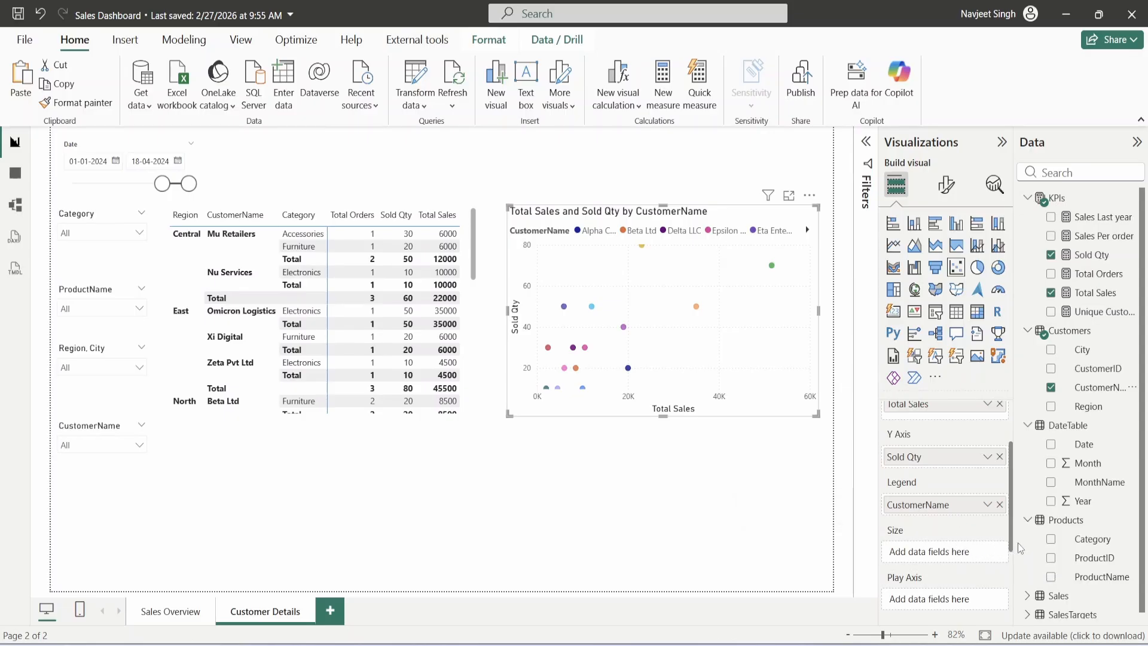
- Put Total Orders in the scatter chart's Size well, then deselect the chart
drag(1088, 278, 948, 555)
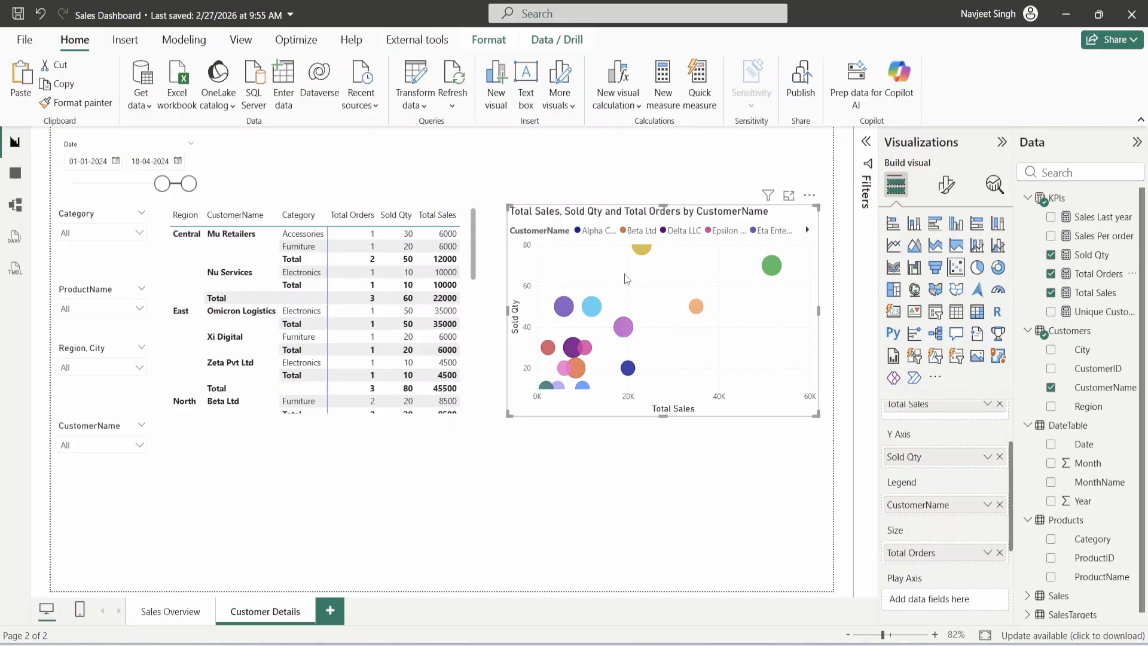
mouse_move(646, 257)
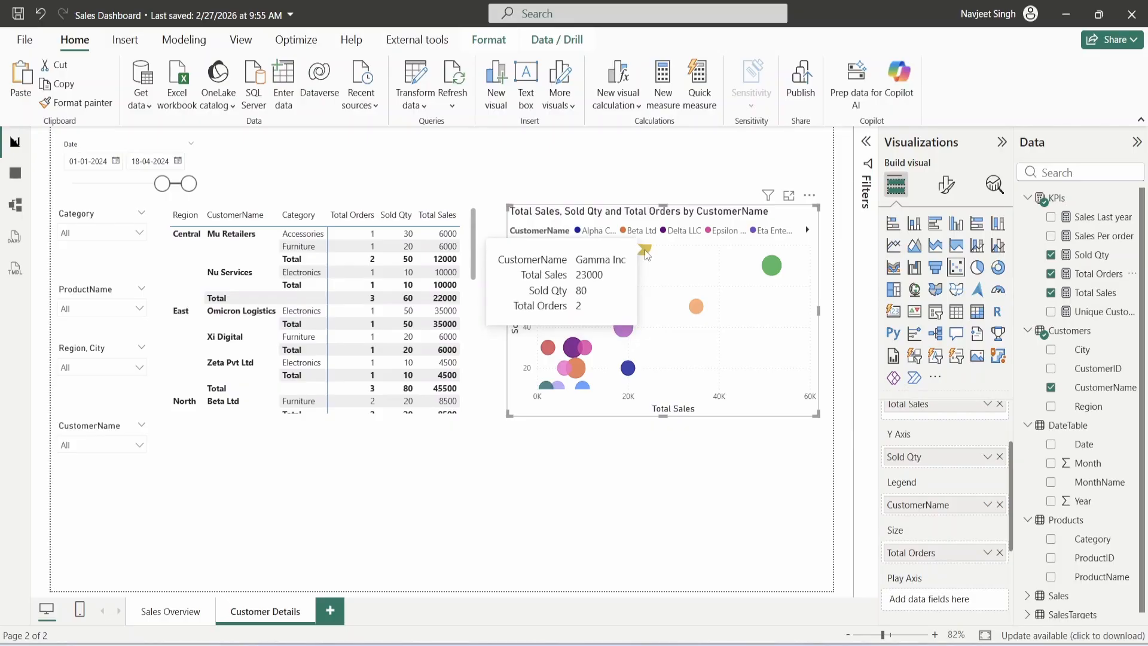
mouse_move(771, 269)
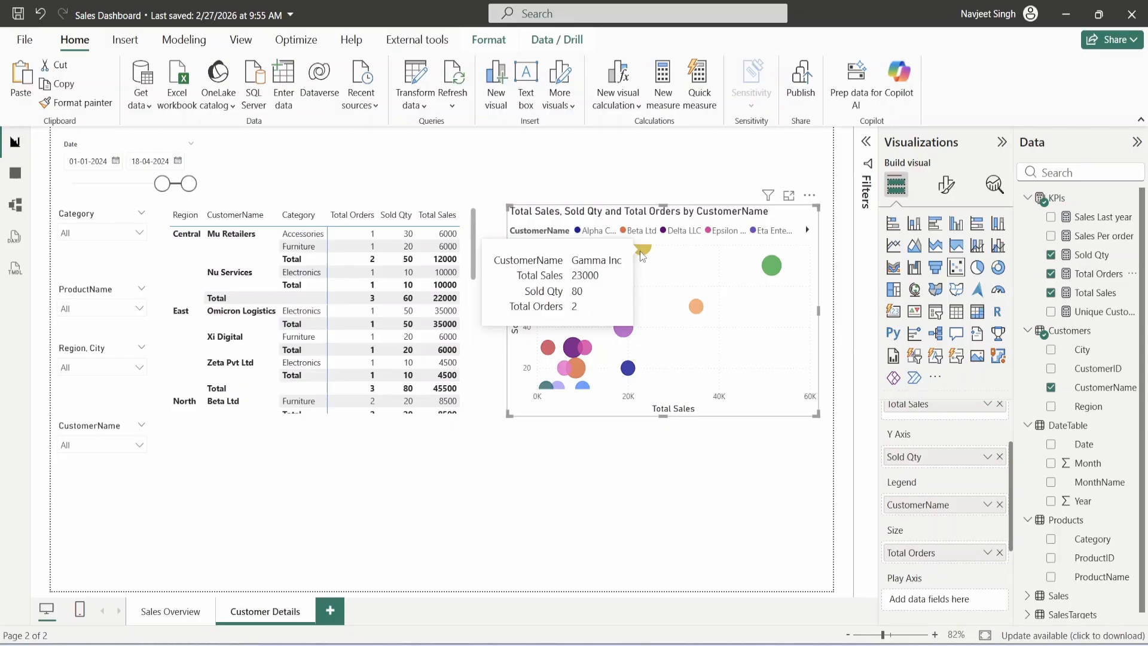
click(624, 466)
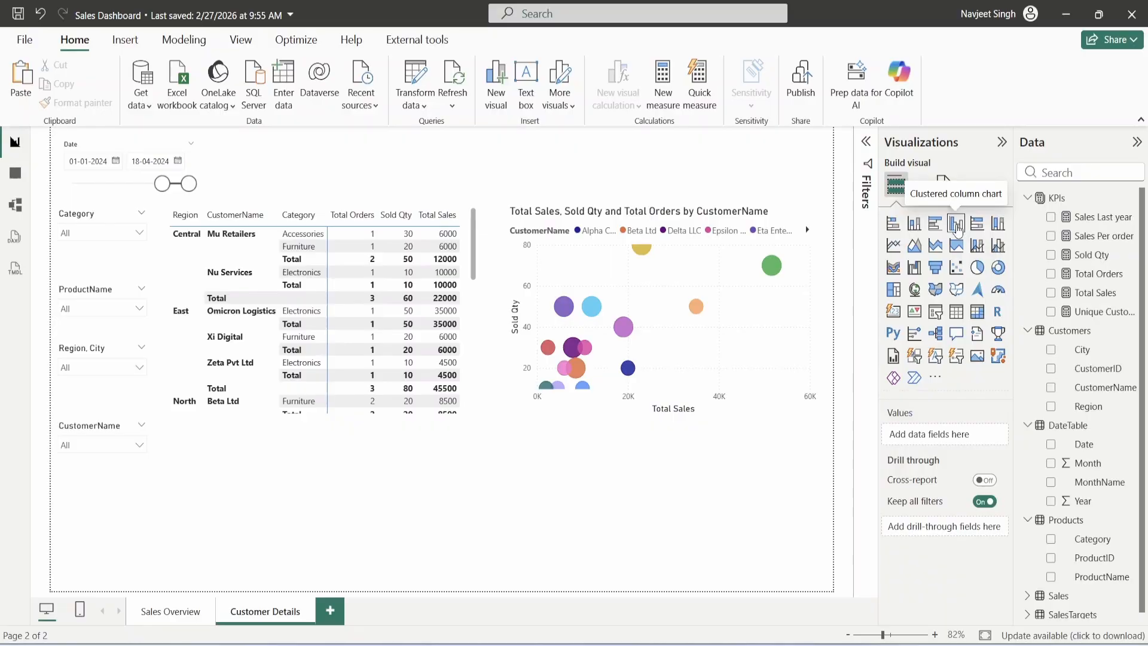
- Add a wide column chart of Total Sales and Sales Last year by CustomerName, then go to Sales Overview
click(956, 226)
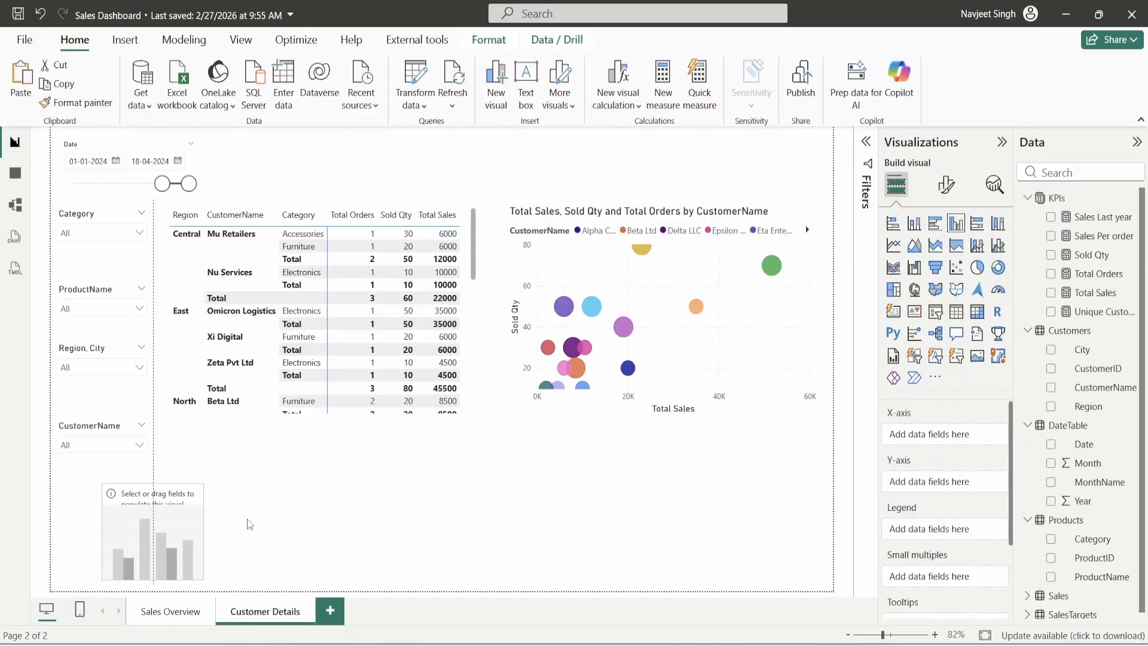
drag(279, 556, 817, 562)
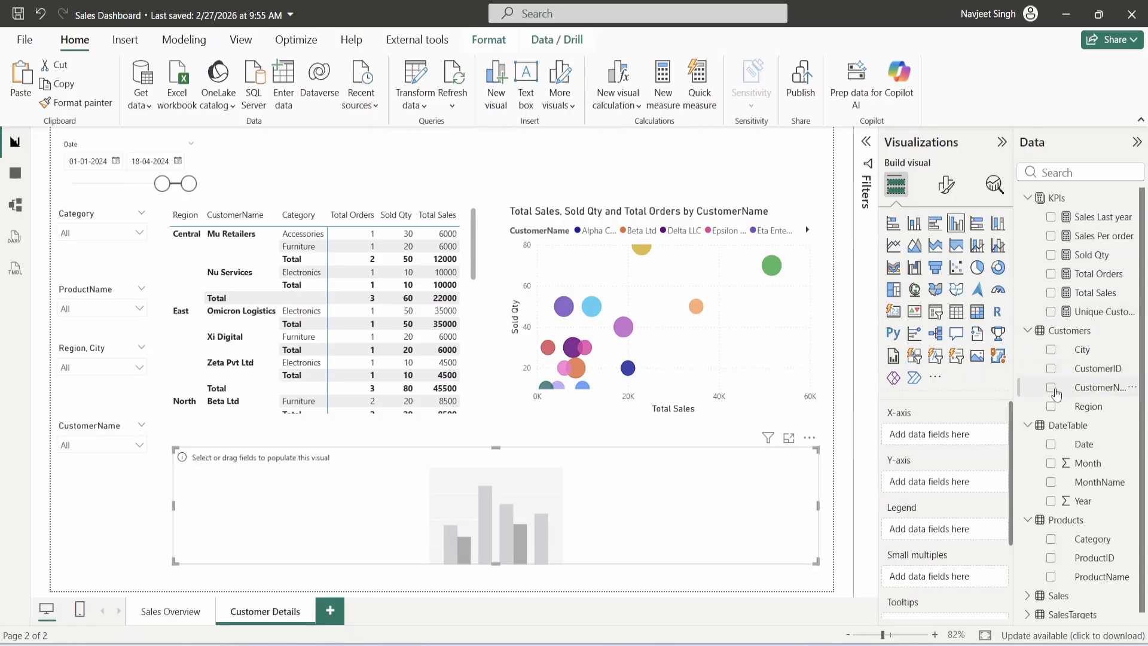
click(1052, 389)
click(1051, 293)
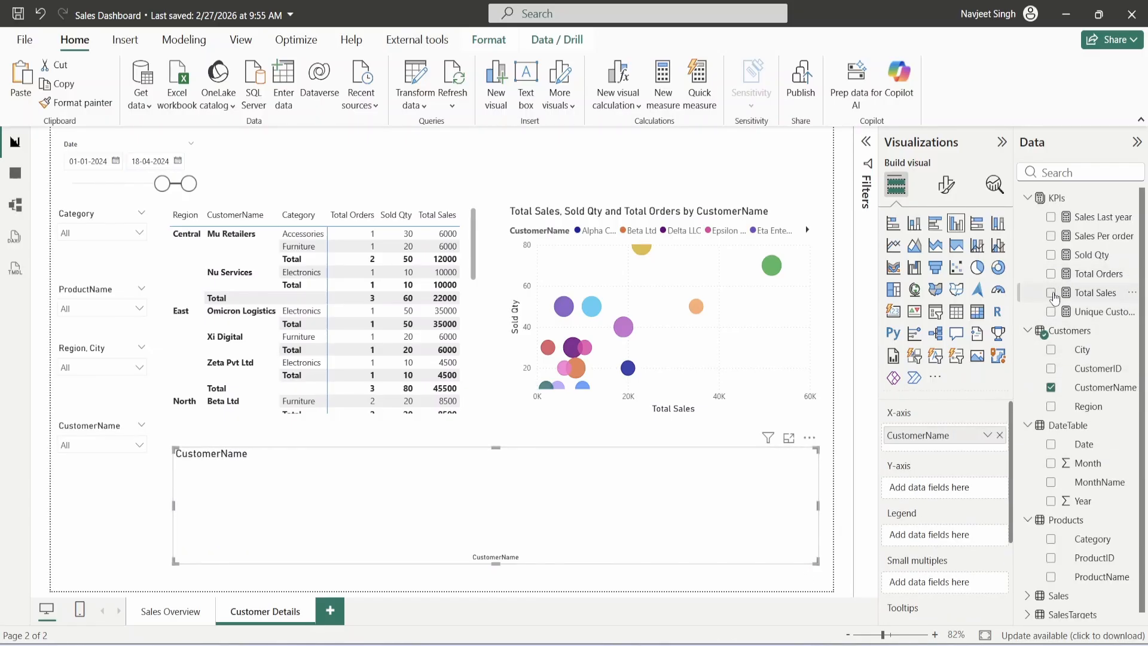
click(1051, 216)
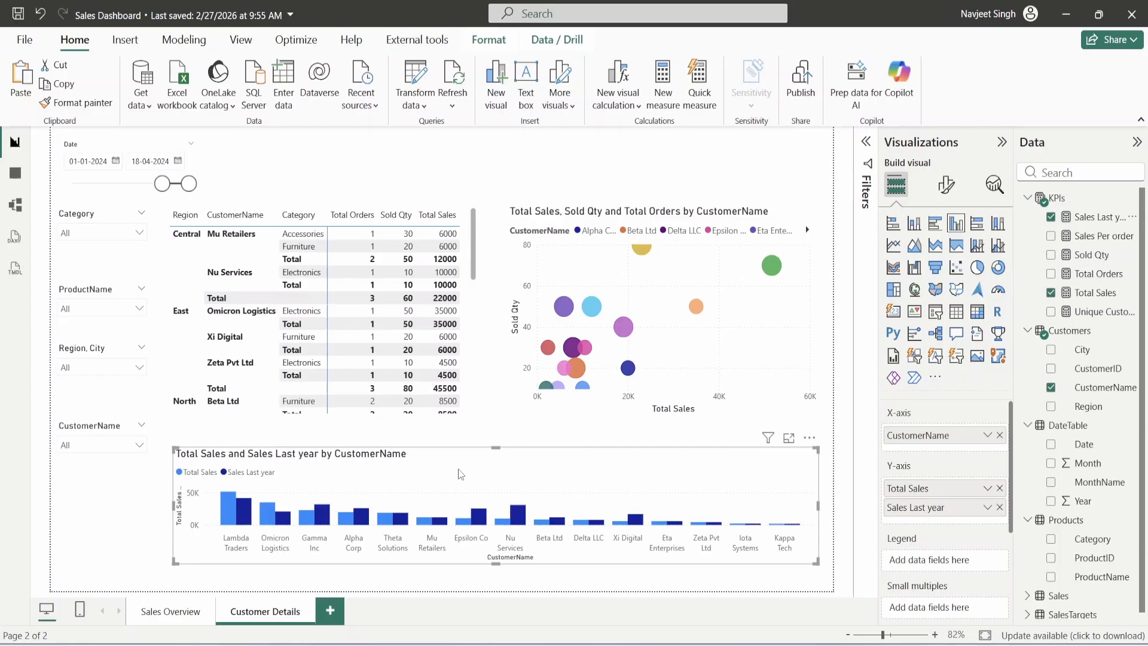
click(180, 617)
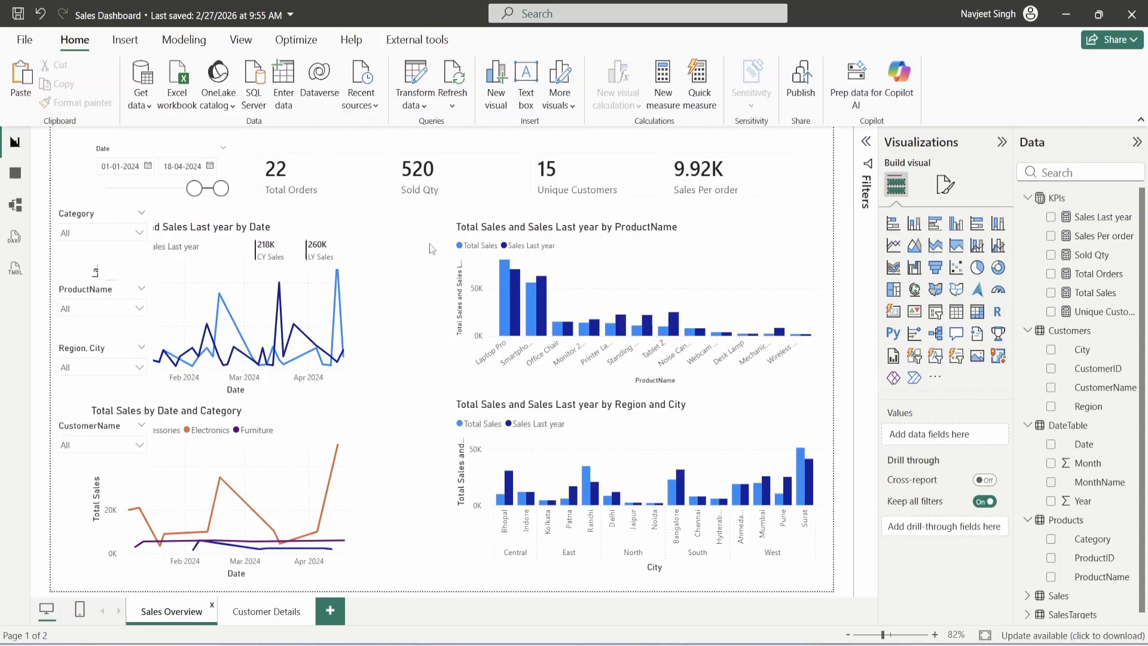
- Check the card's fields, then collapse KPIs, DateTable, Customers and Products and expand SalesTargets
click(292, 245)
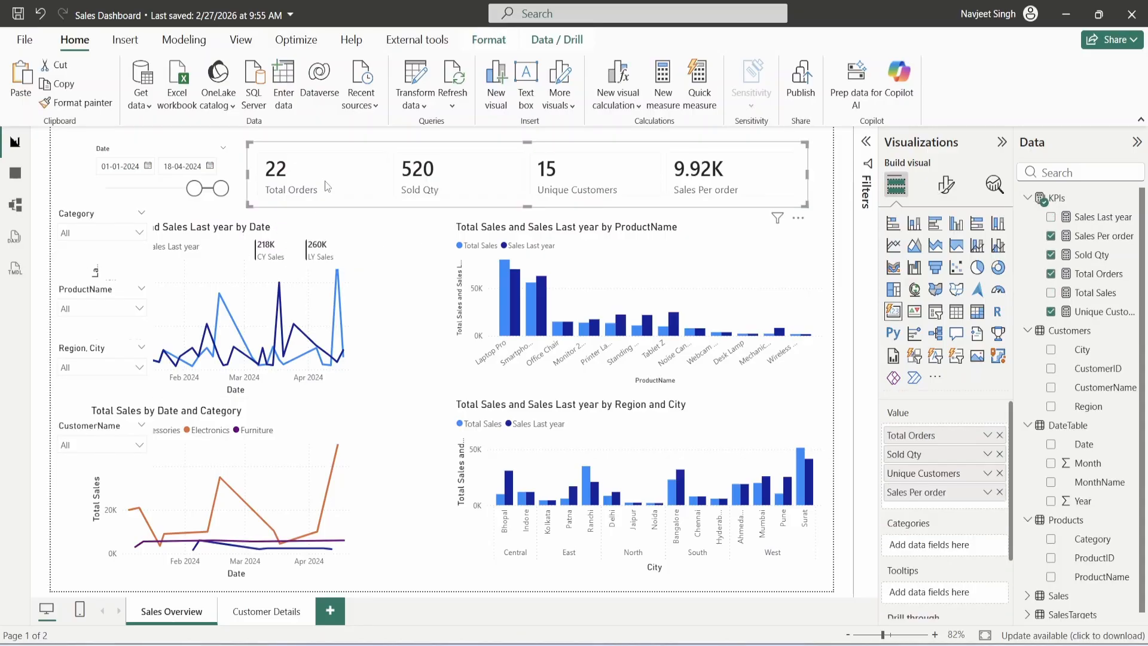
click(375, 237)
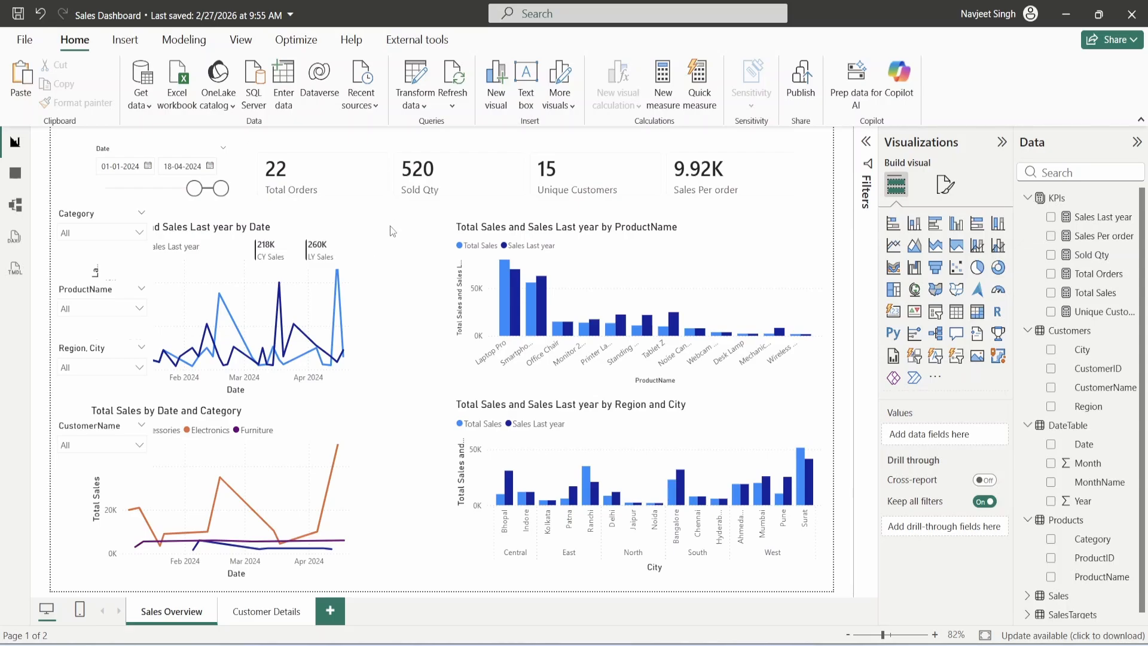
click(1028, 199)
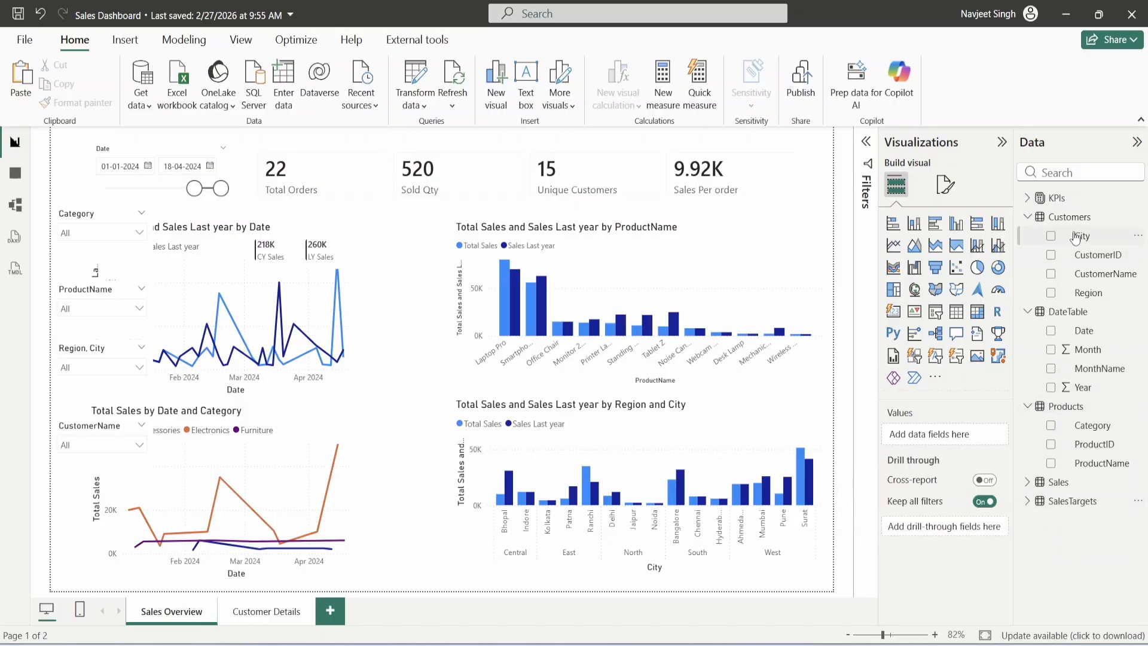
click(1027, 312)
click(1028, 217)
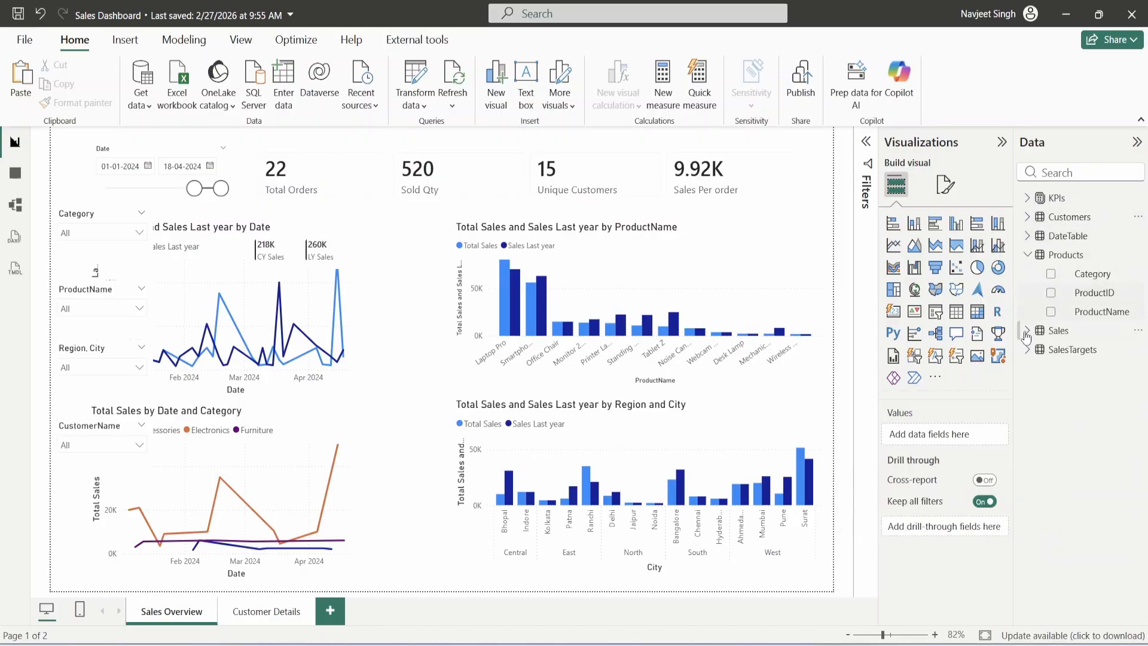
click(1028, 255)
click(1028, 292)
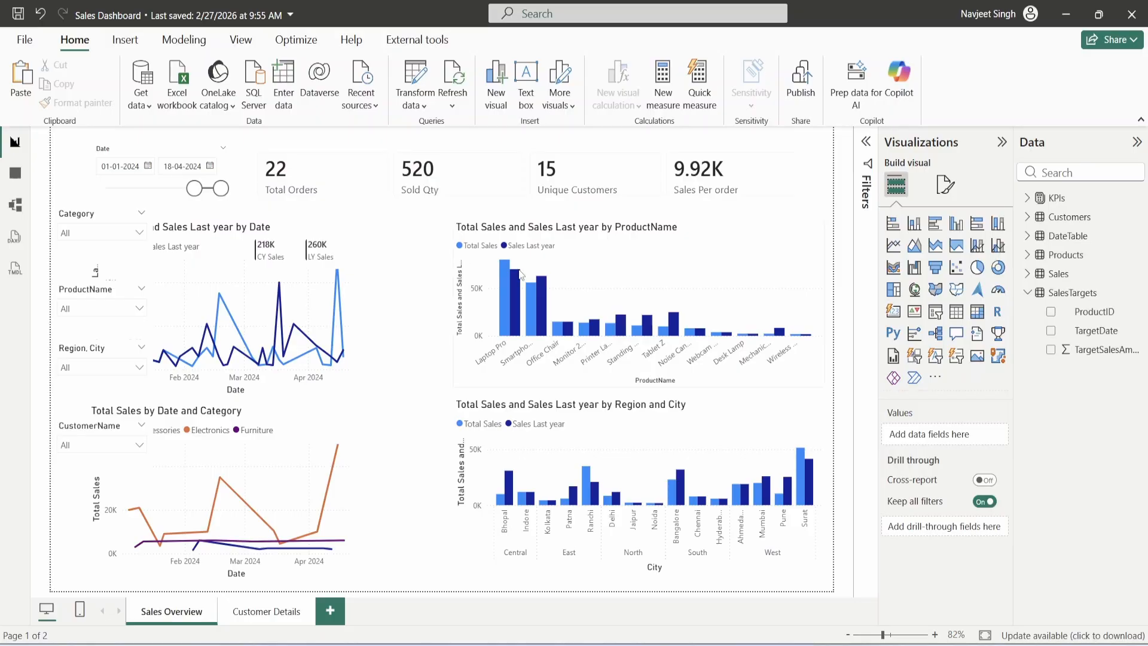
- Add a gauge beside the KPI cards, size it, and set its value to Total Sales (218K)
click(998, 291)
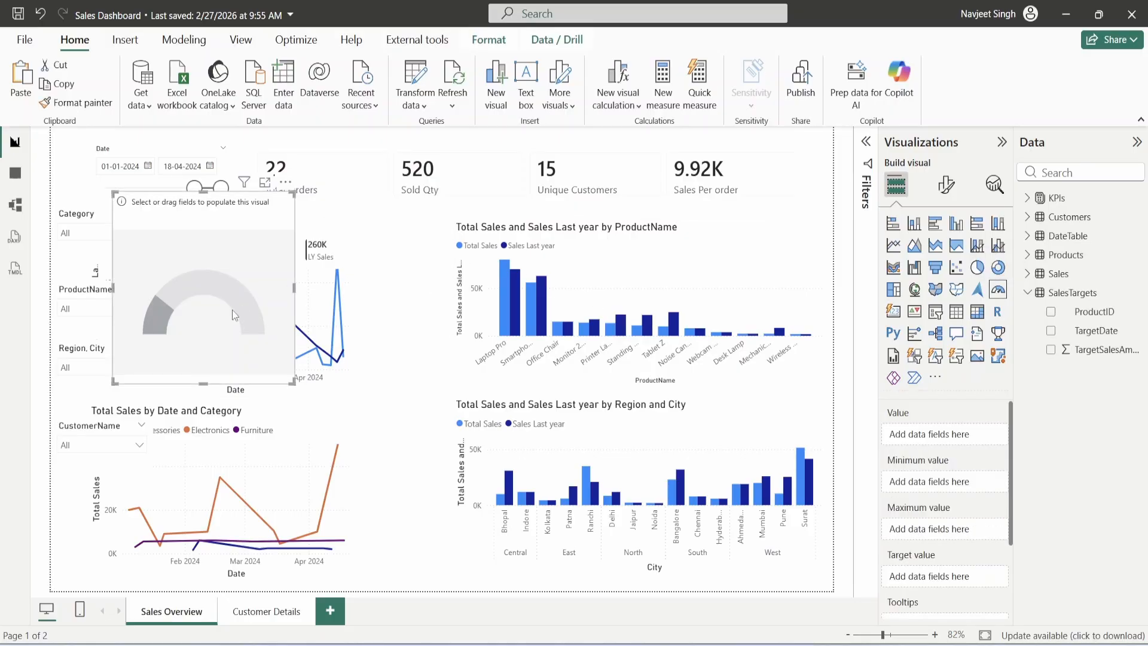
drag(506, 289, 473, 322)
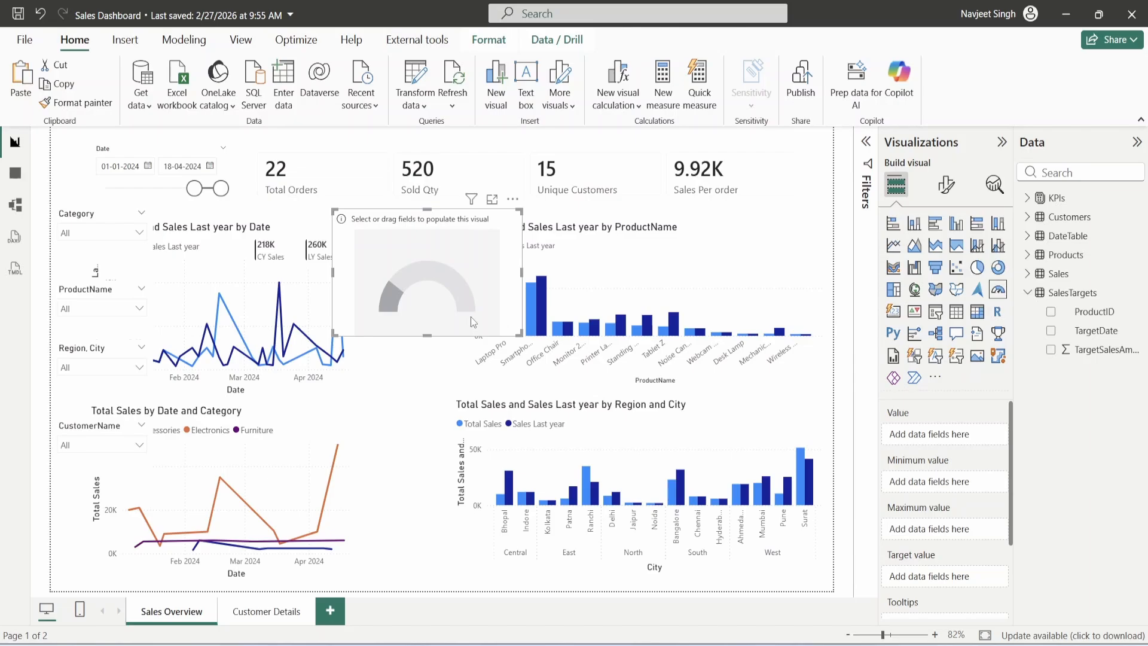
drag(471, 317, 477, 320)
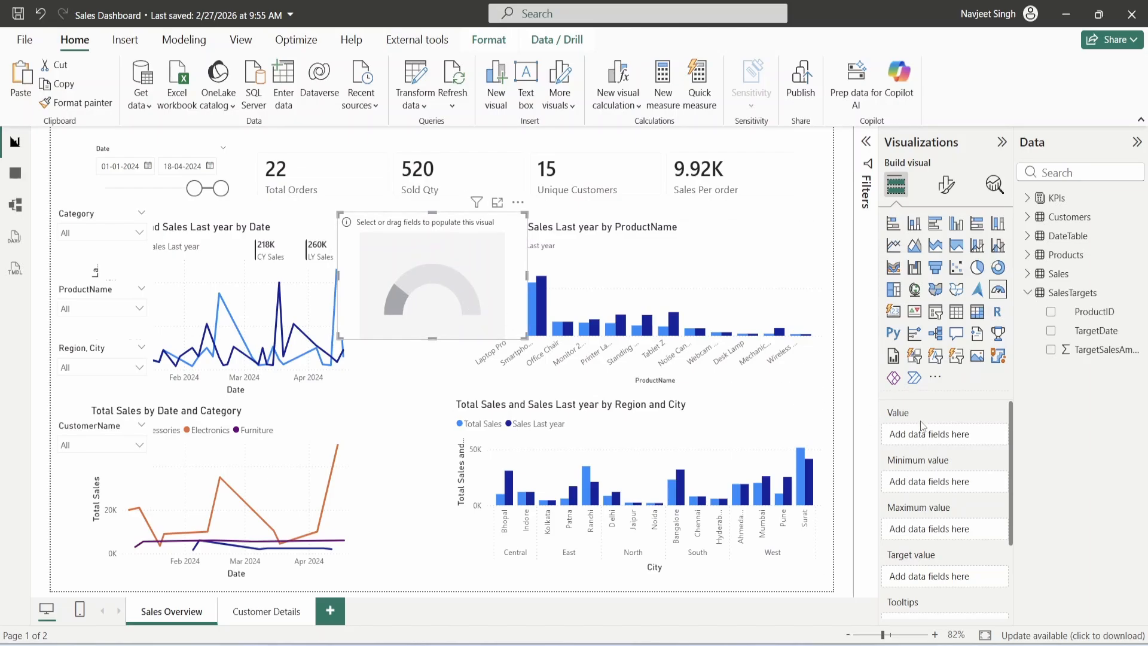
click(1028, 198)
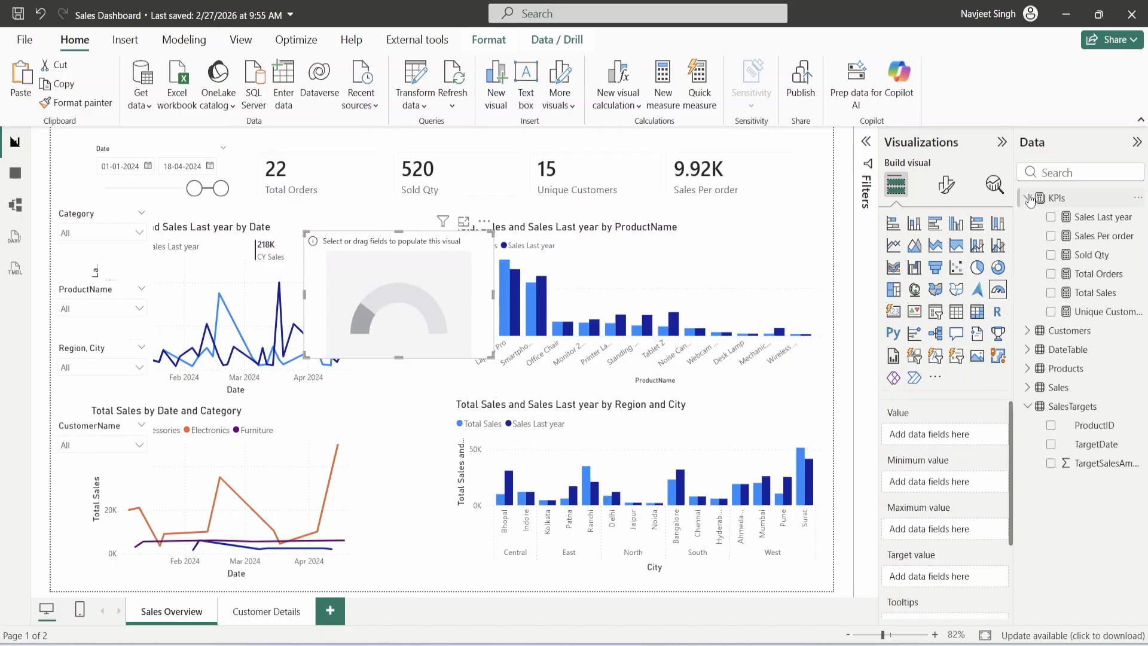
drag(1095, 292, 389, 253)
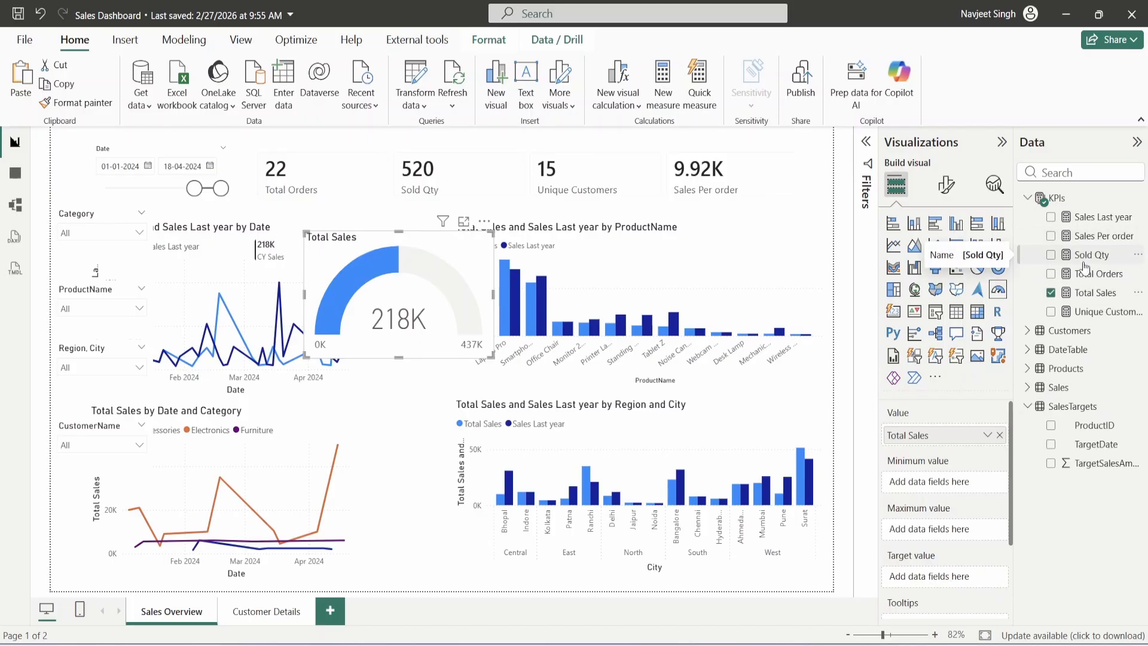
- Create a measure Target = SUM(SalesTargets[TargetSalesAmount])
click(663, 84)
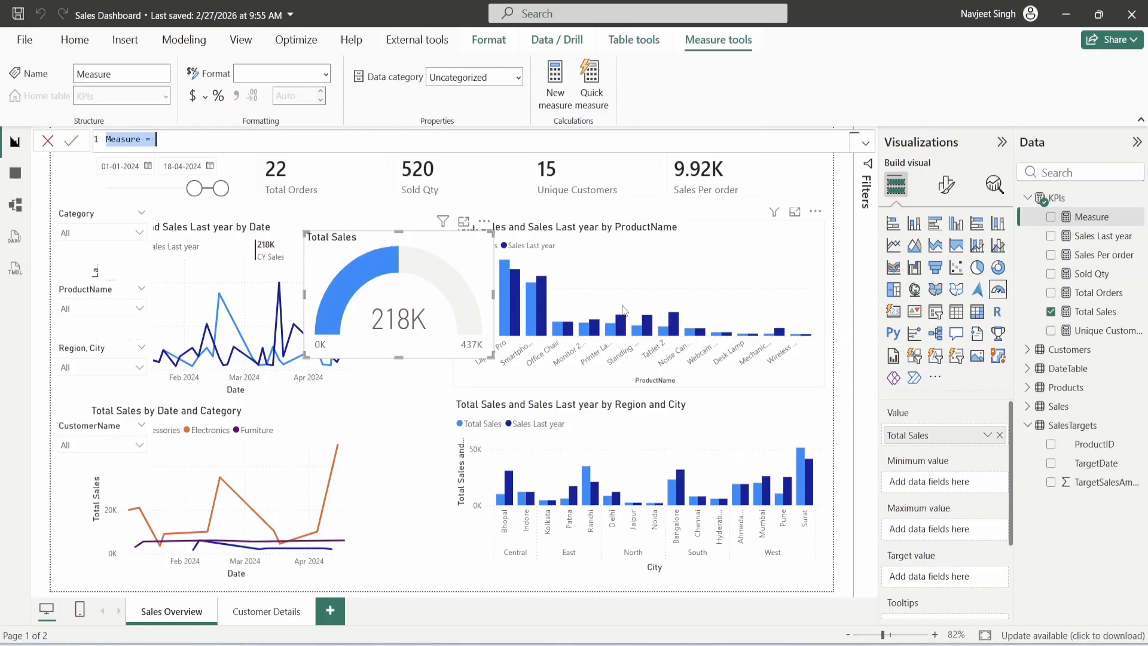
text(target)
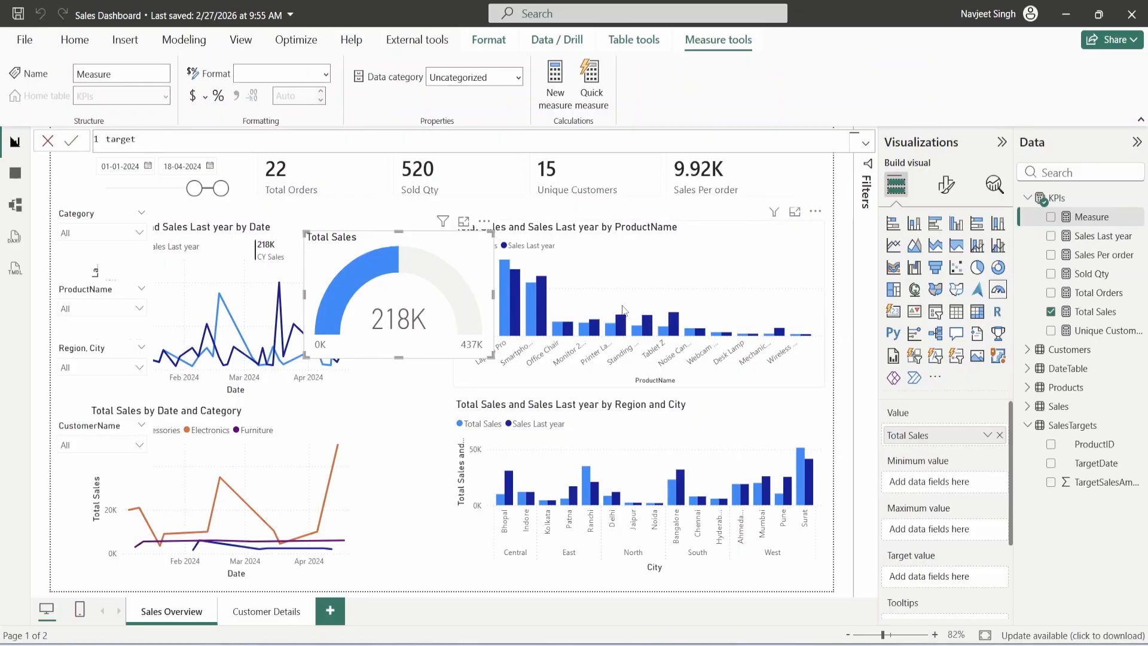
text( = SUM)
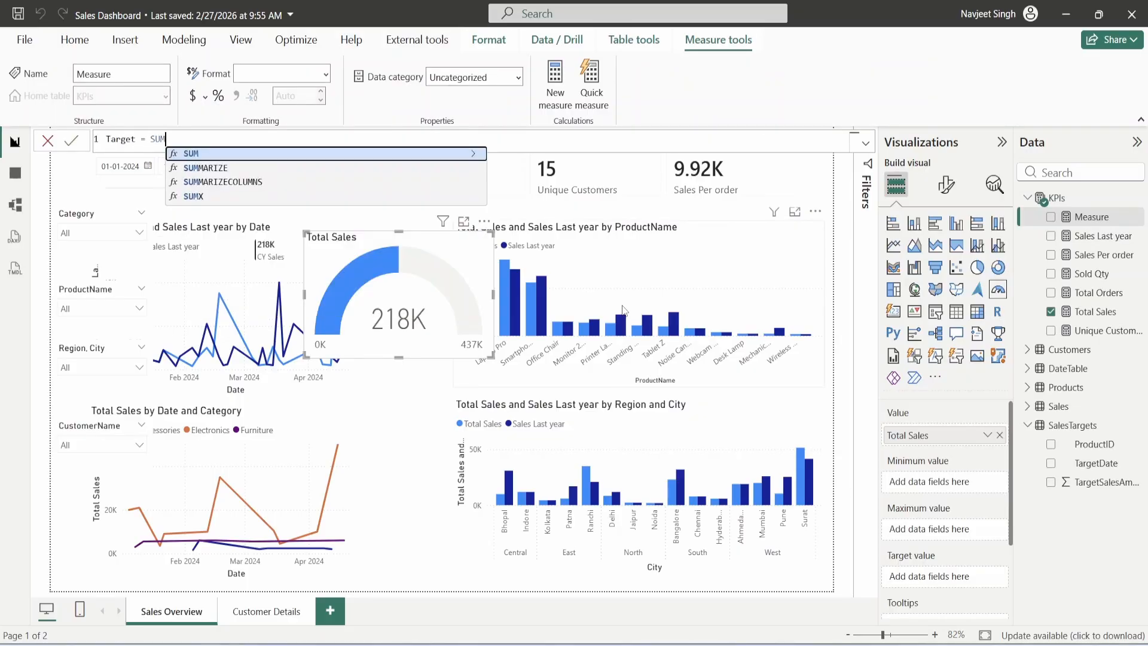
text((Targ)
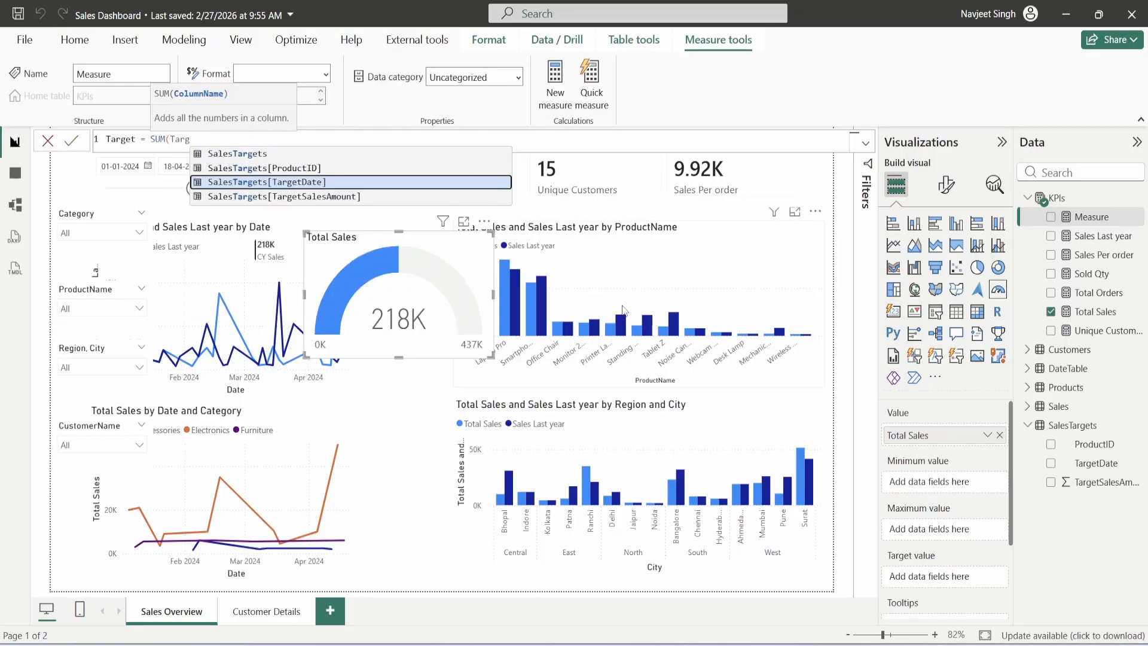
key(Down)
key(Tab)
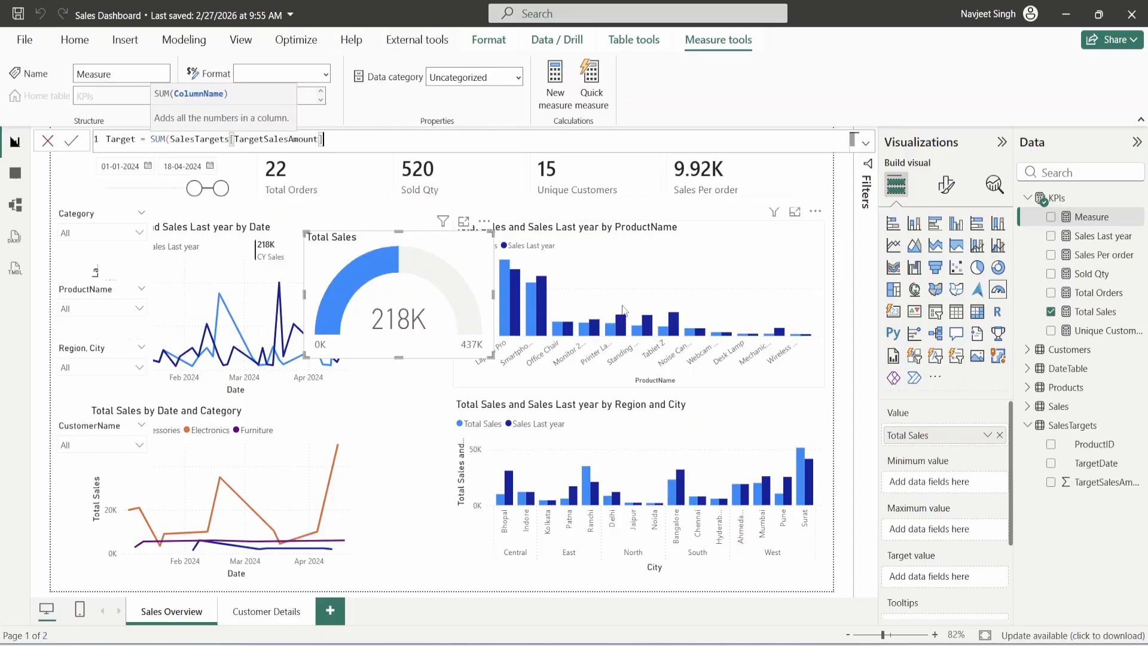
text())
key(Return)
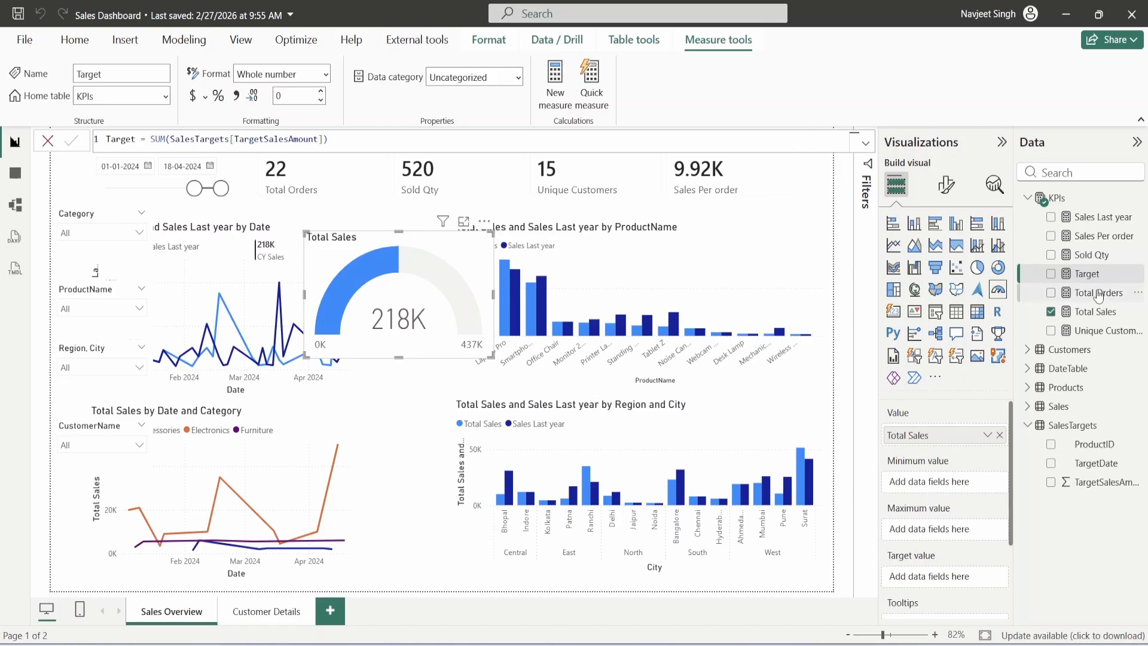
- Set Target as the gauge's target value, showing a 304K marker
drag(1085, 276, 1009, 518)
drag(997, 553, 945, 577)
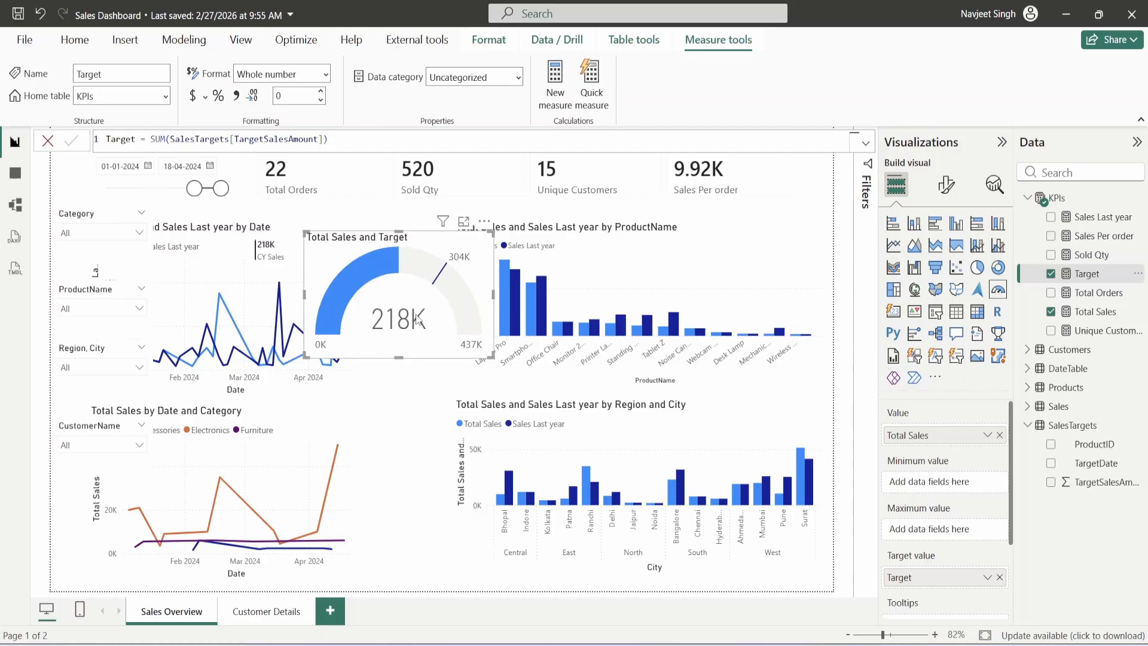
- Create the measure Sales vs target CF = IF([Total Sales] < [Target], "Red", "Green")
mouse_move(400, 326)
mouse_move(397, 269)
click(946, 185)
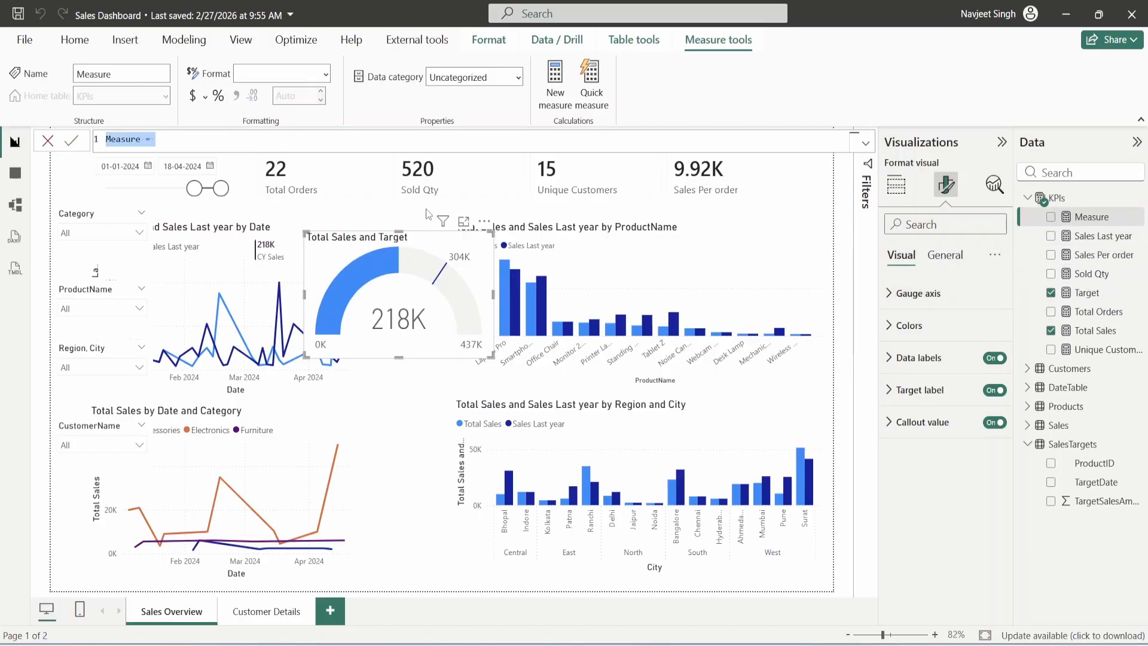
text(Sales vs target)
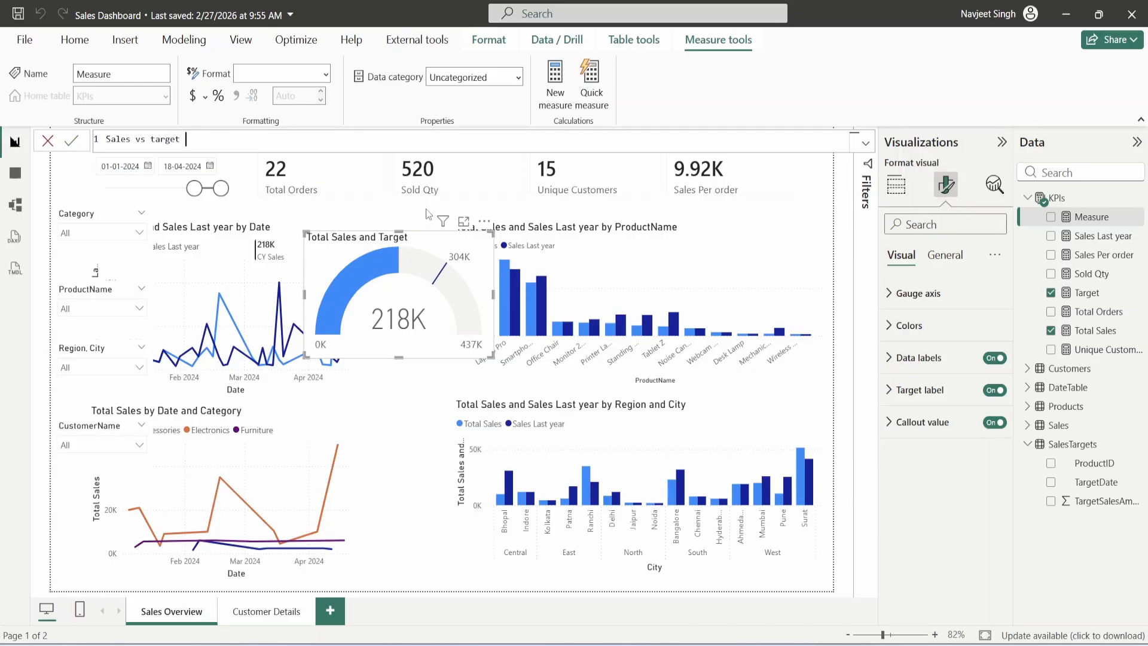
text( CF = IF(TotalS)
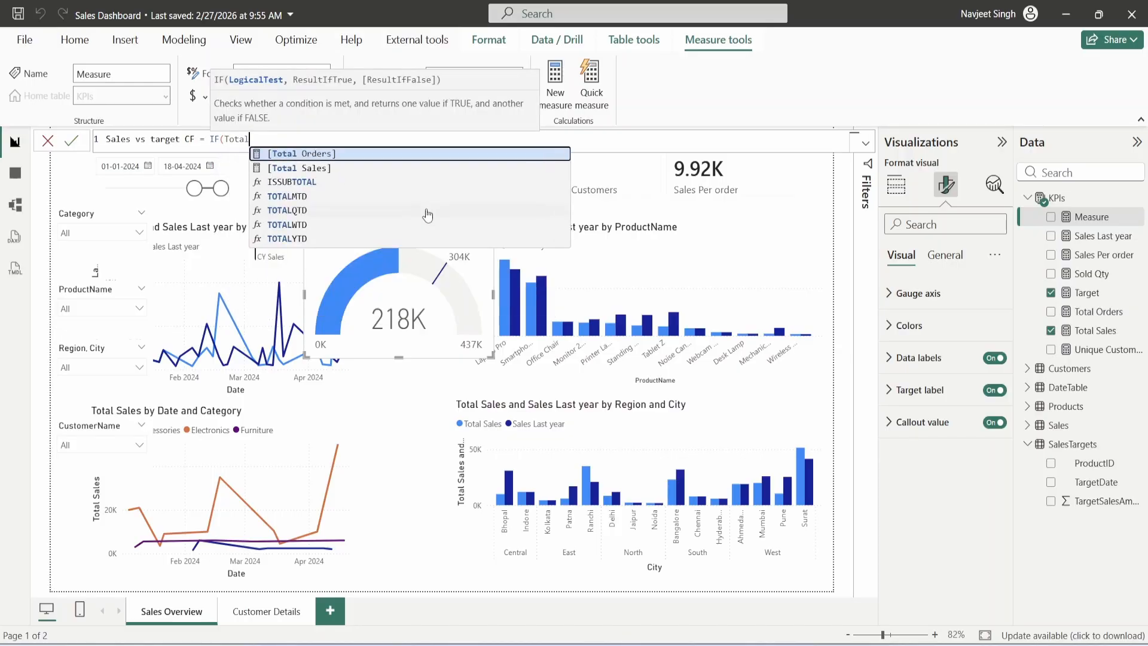
key(Tab)
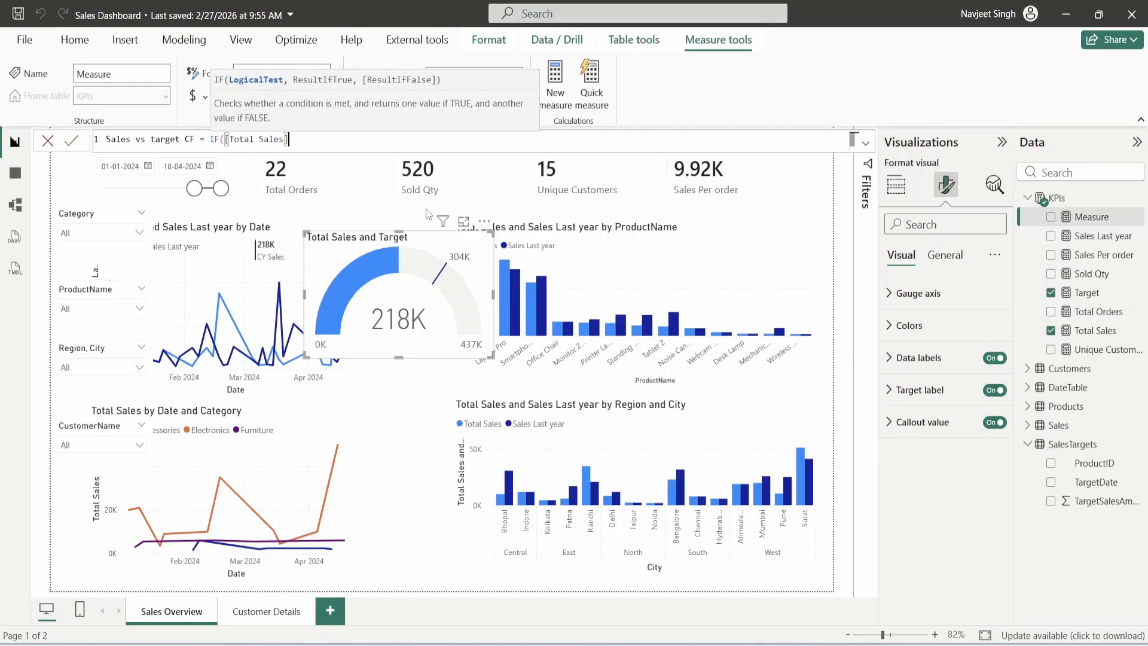
text(< [Target)
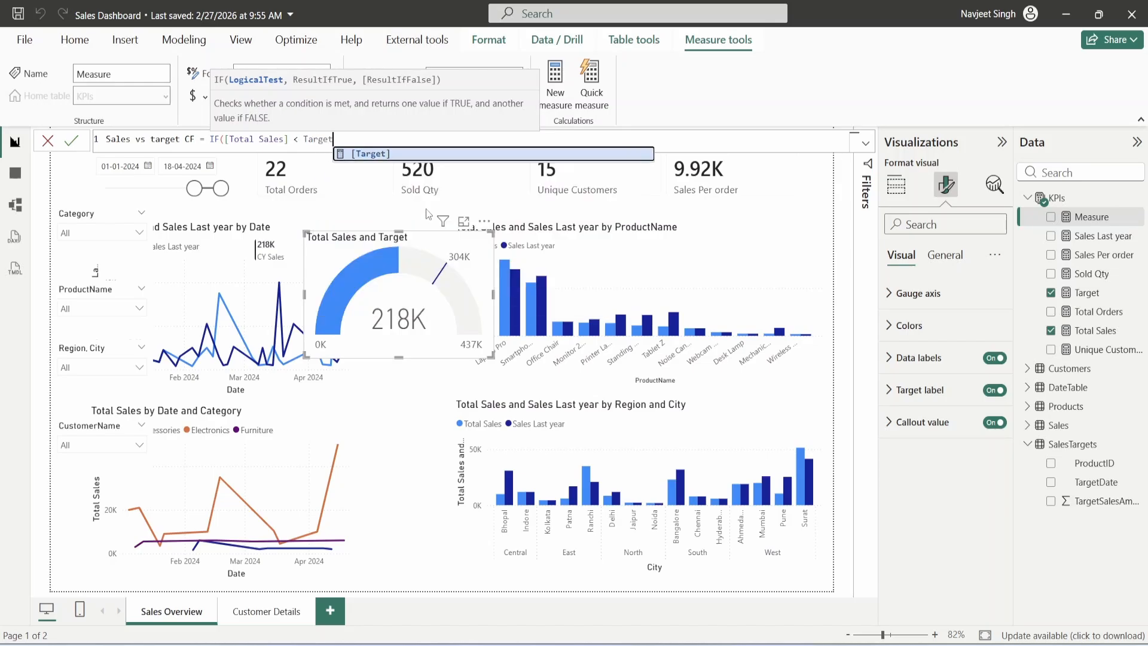
key(Tab)
text(, "Red)
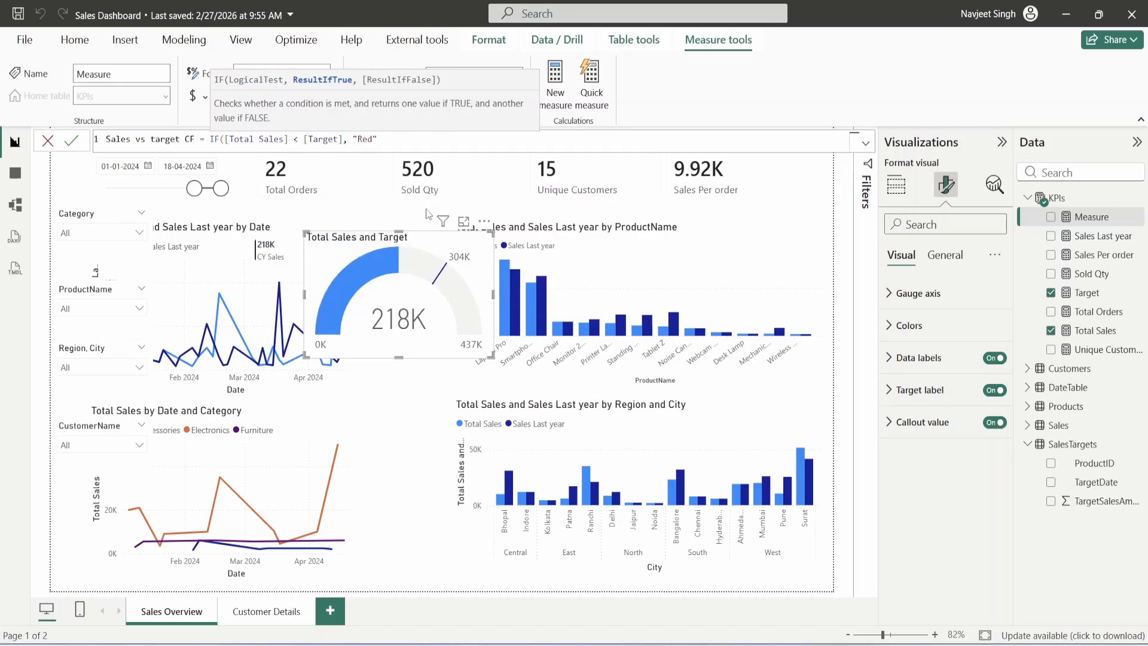
text(", "Green"))
key(Return)
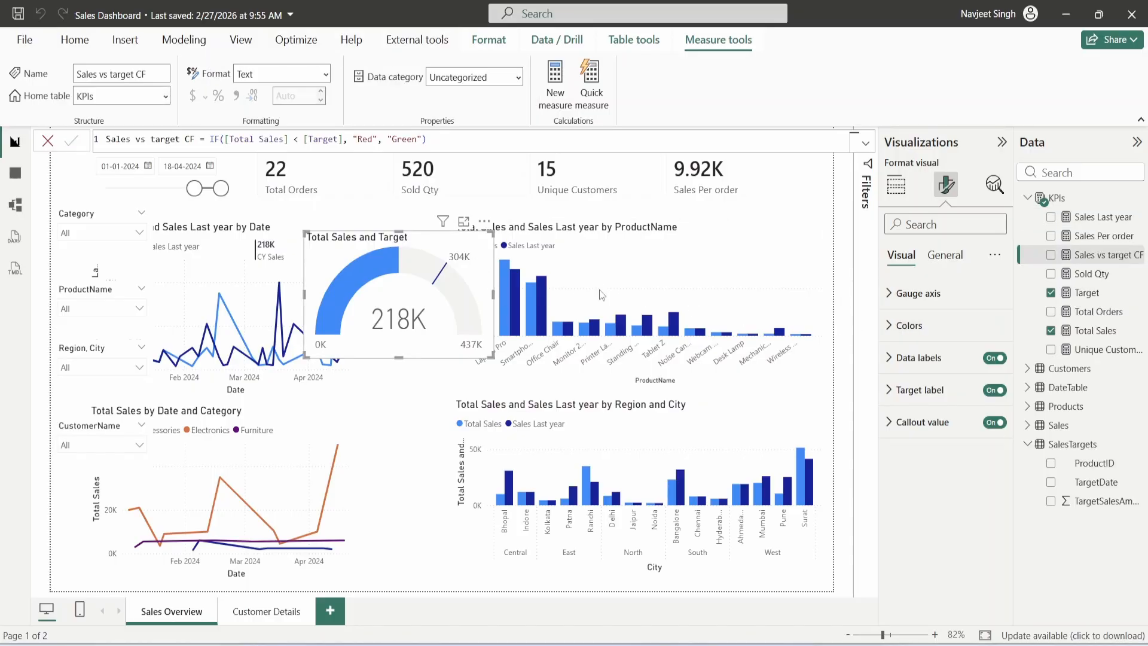
- Colour the gauge fill by the Sales vs target CF measure and move the date start to 13-03-2024
click(909, 325)
click(941, 378)
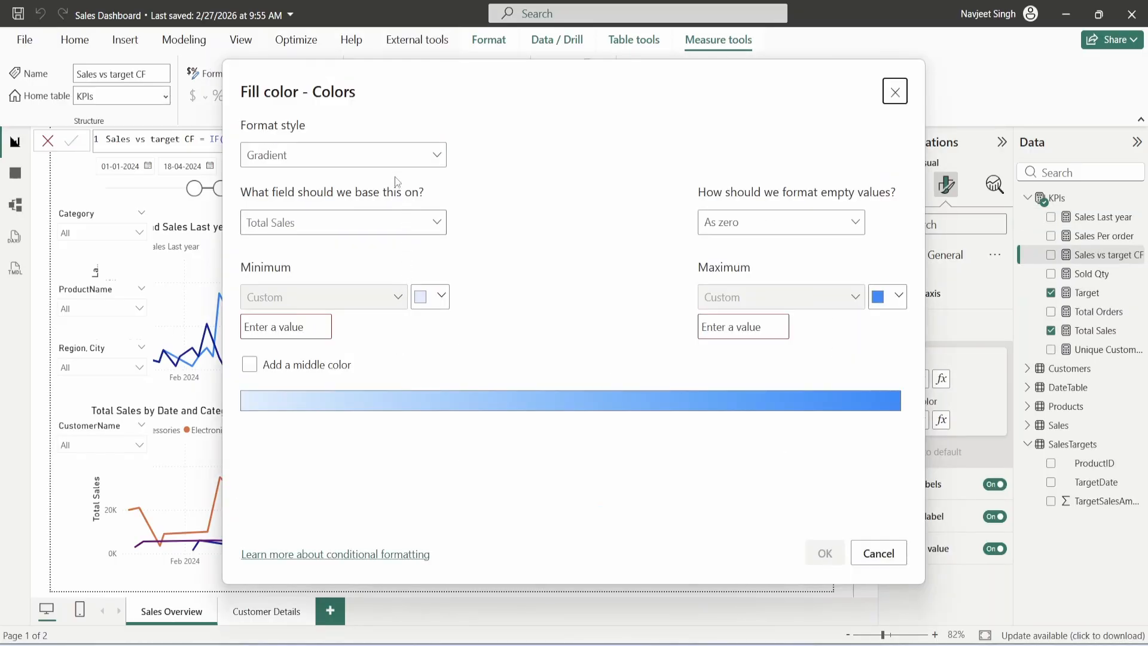
click(389, 157)
click(335, 227)
click(340, 222)
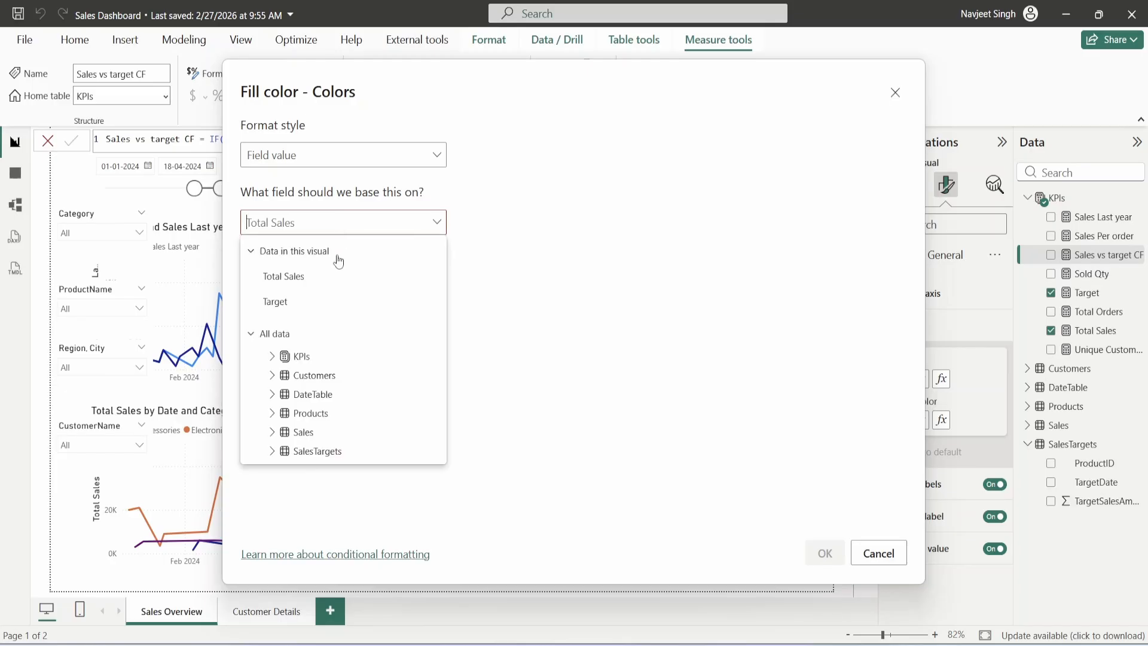
click(340, 356)
scroll(340, 382, down, 1)
scroll(353, 406, up, 1)
click(360, 422)
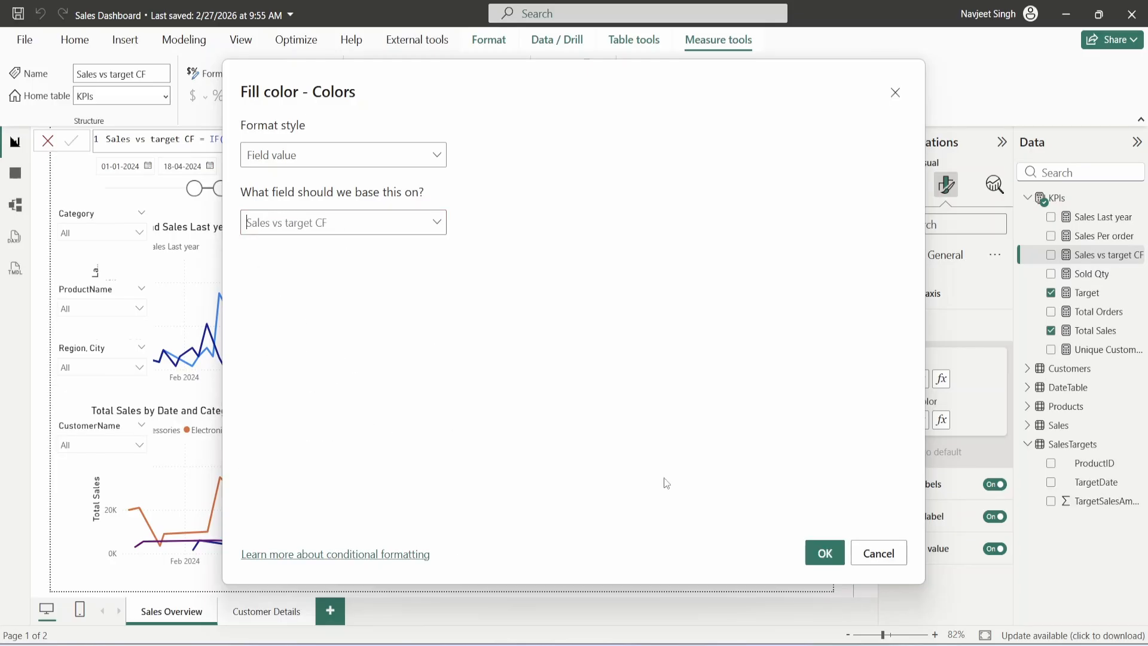
click(824, 552)
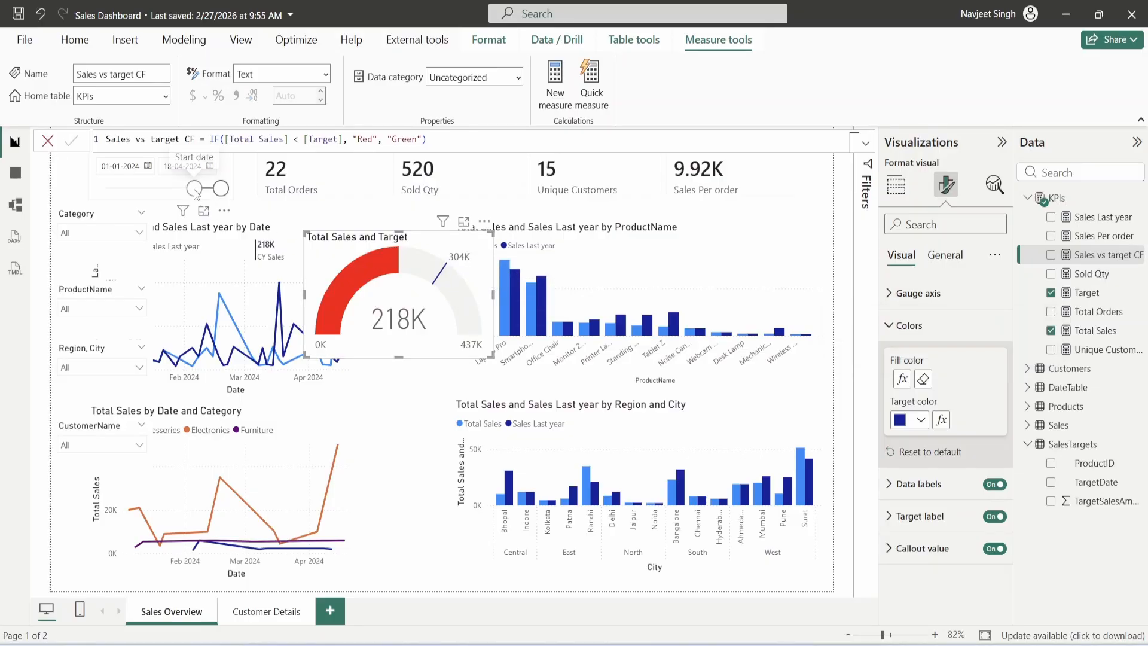
drag(195, 189, 213, 190)
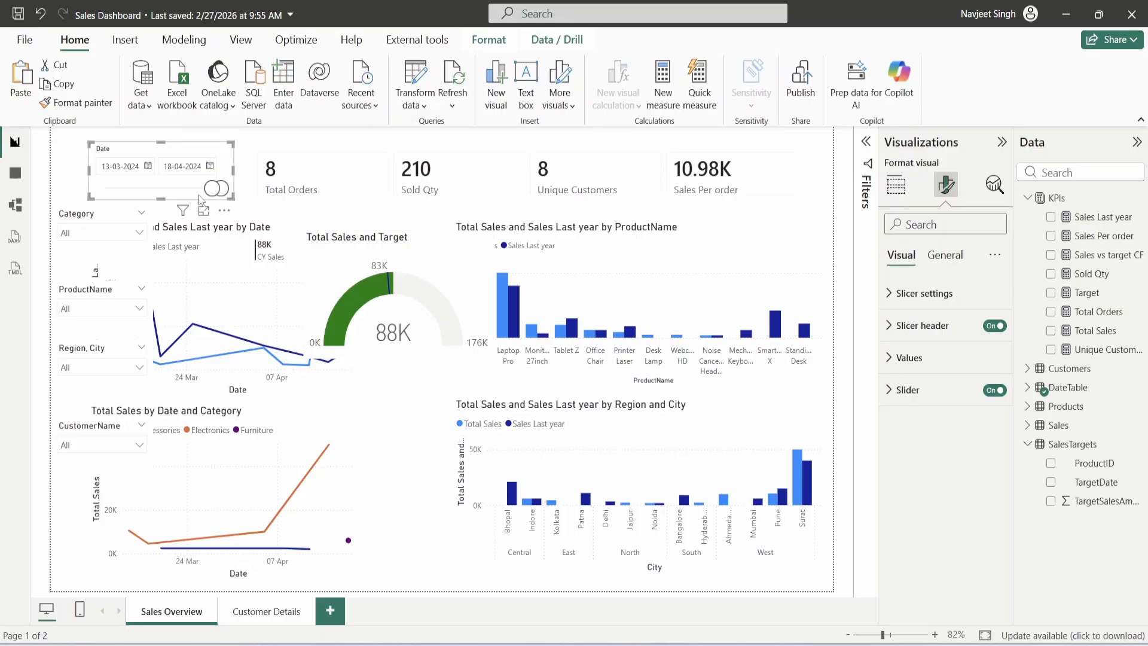
- Set the Date slicer's start date back to 1 January 2024
click(147, 166)
click(239, 195)
click(239, 195)
click(115, 252)
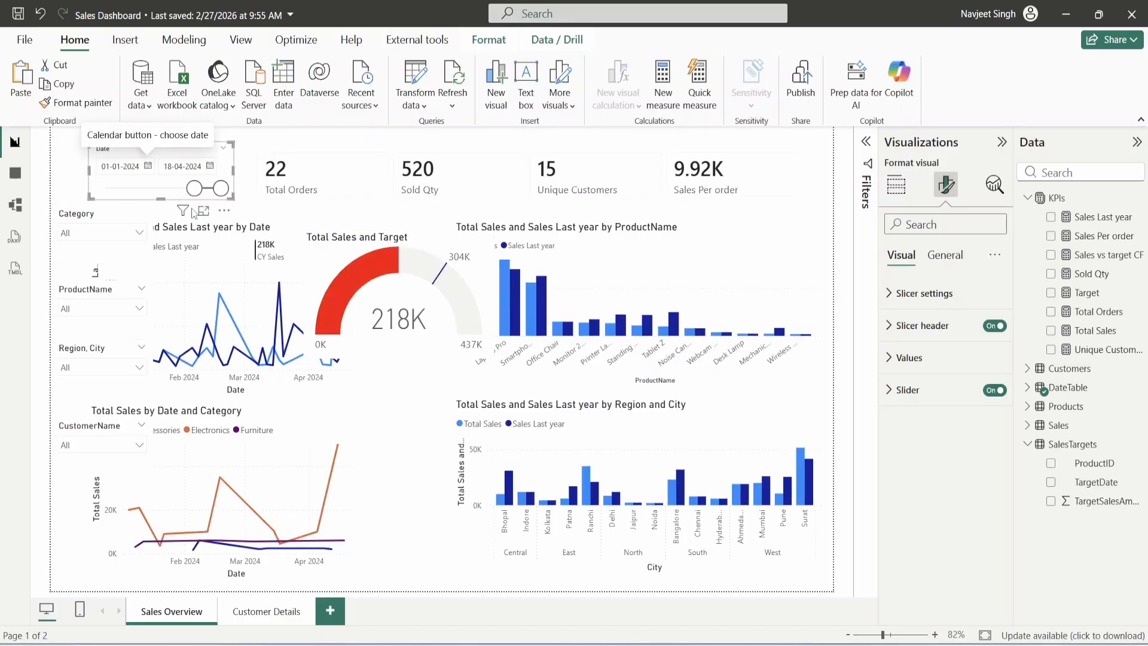
- Select the Total Sales and Target gauge and bring up the KPIs table's menu
click(418, 242)
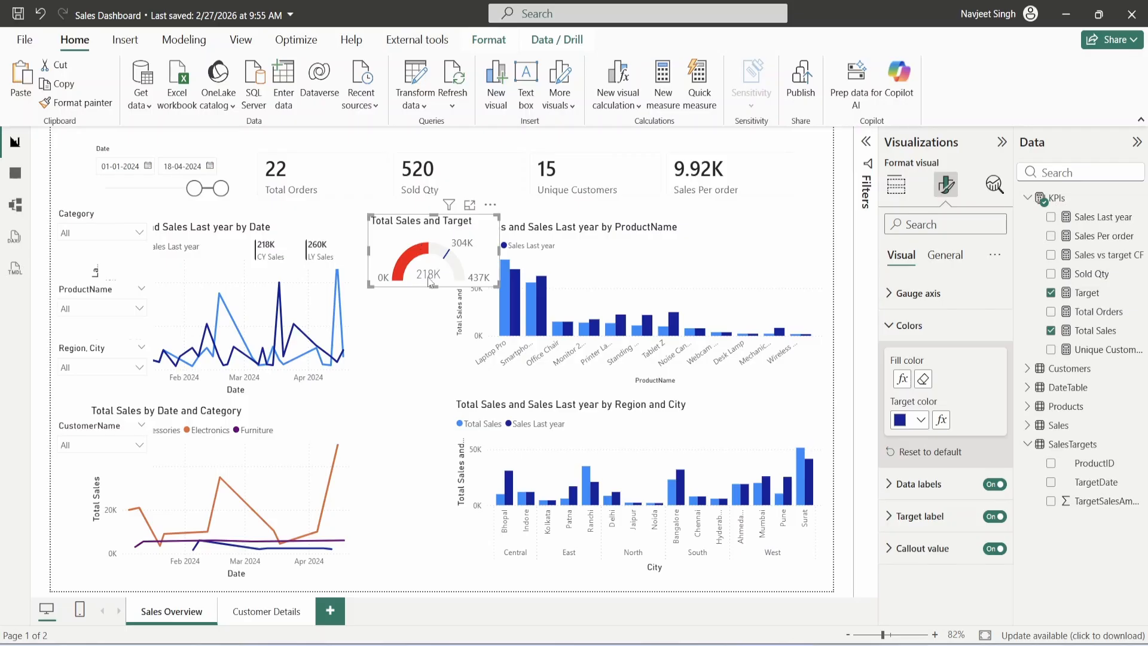
mouse_move(429, 281)
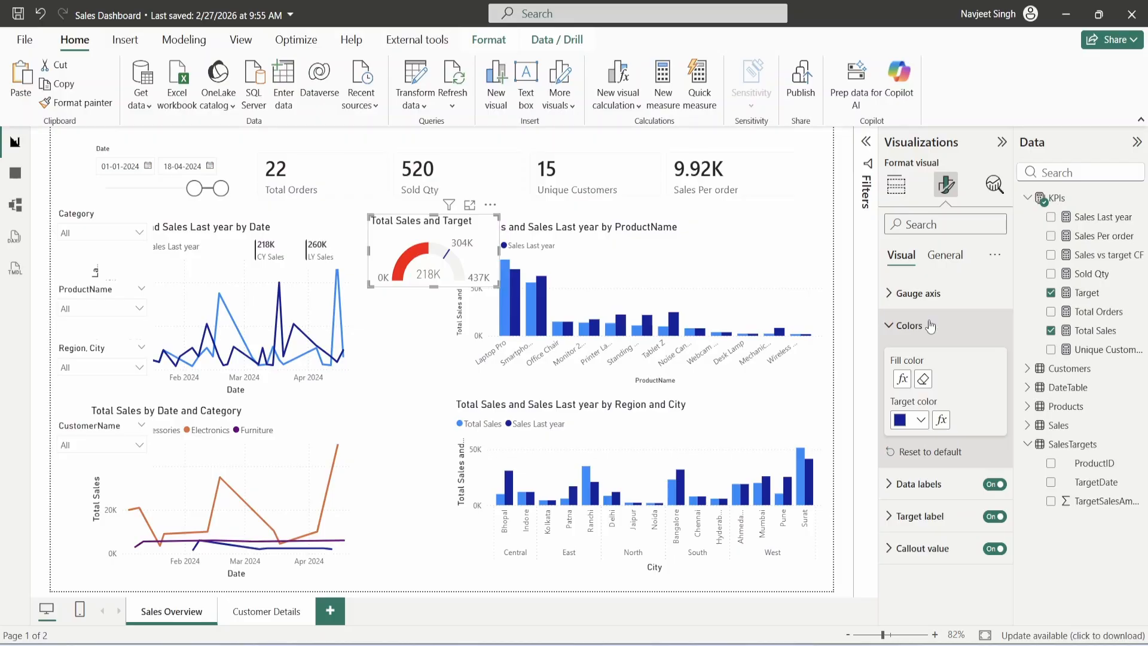
right_click(1057, 198)
- Create a KPIs measure YoY Growth = DIVIDE([Total Sales] - [Sales Last year], [Sales Last year])
click(995, 225)
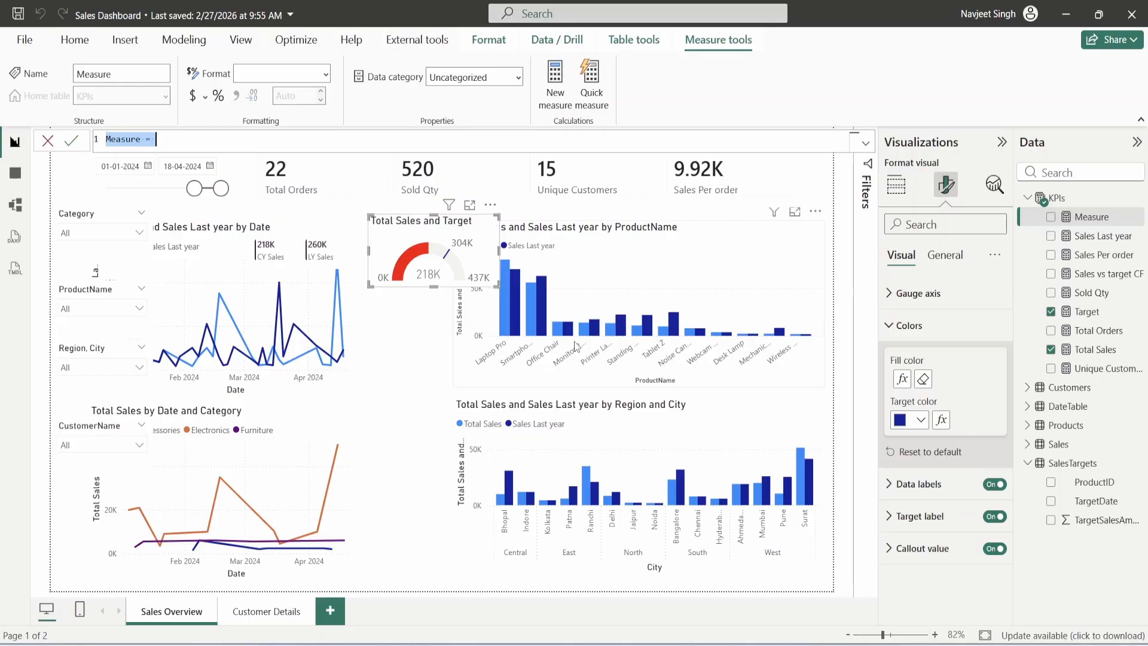
text(T)
key(BackSpace)
text(Y)
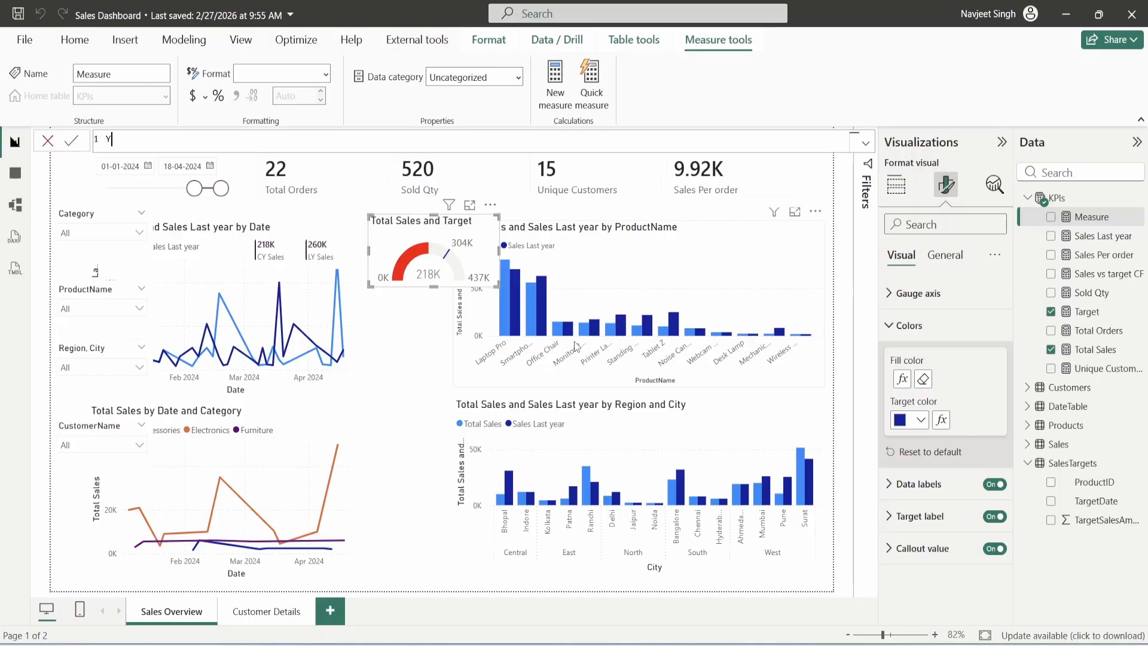
text(oY Growth = DIVIDE()
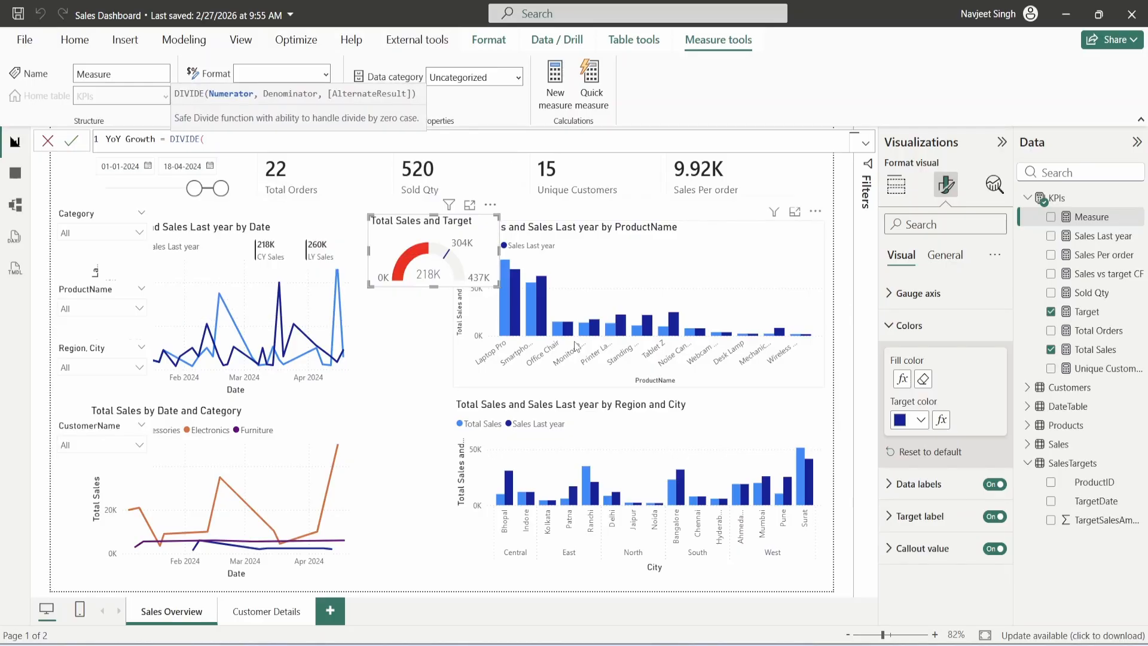
text([Total Sales] - [Sales Last year], )
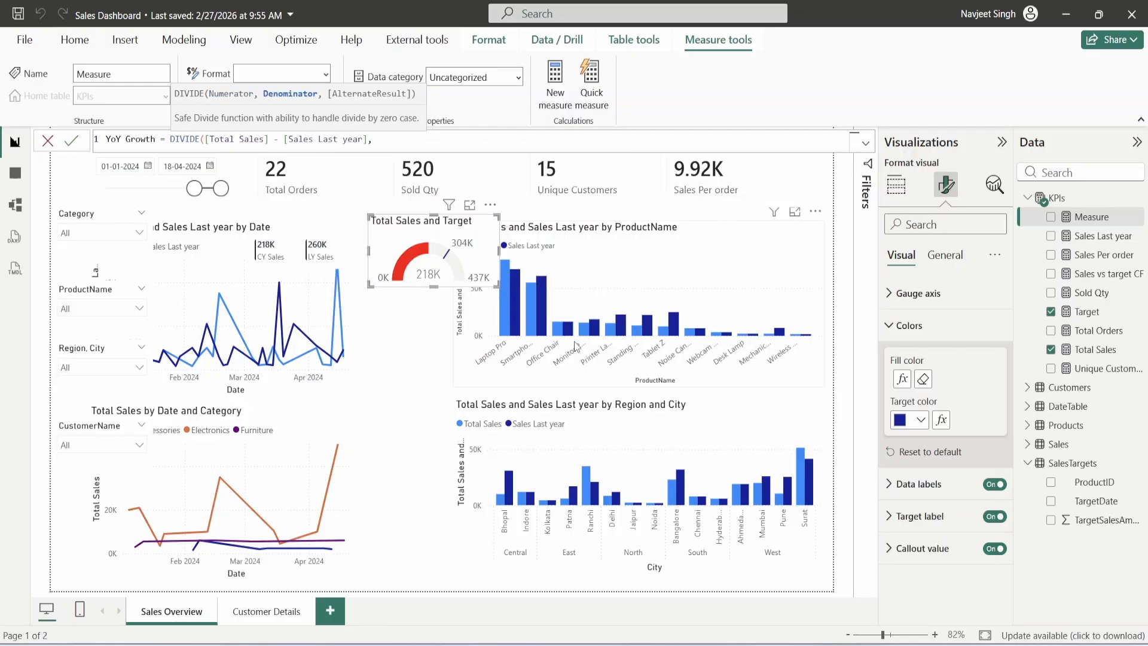
text([Sales Last year]))
key(Return)
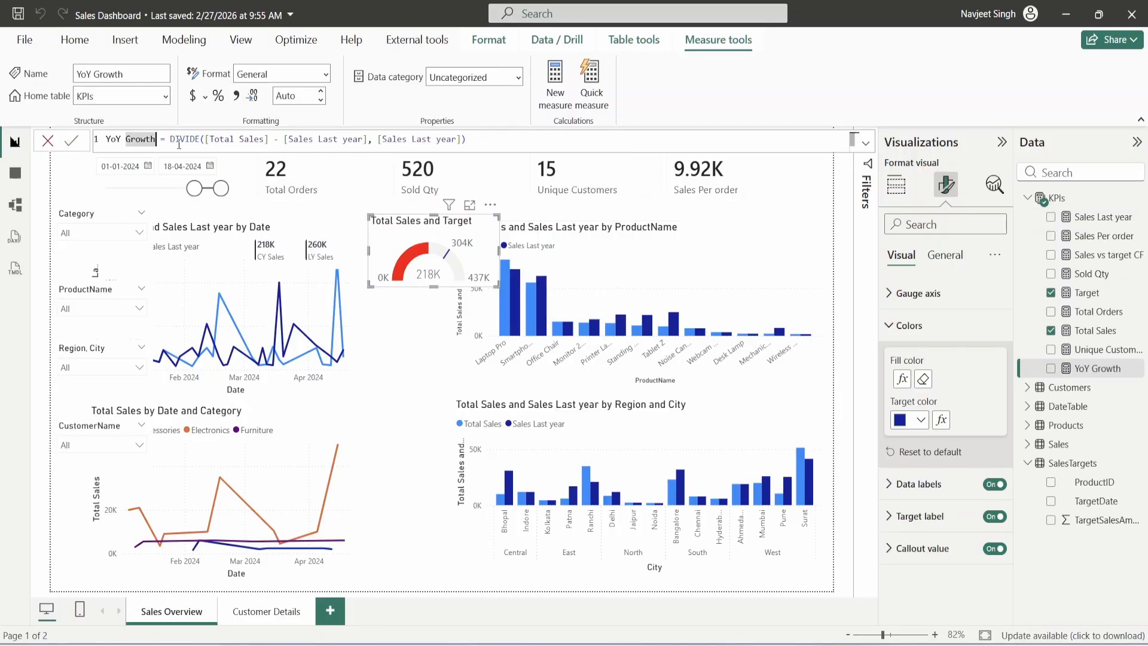
- Rename the measure to YoY Growth % and format it as a percentage with 1 decimal
click(160, 139)
text(%)
key(Return)
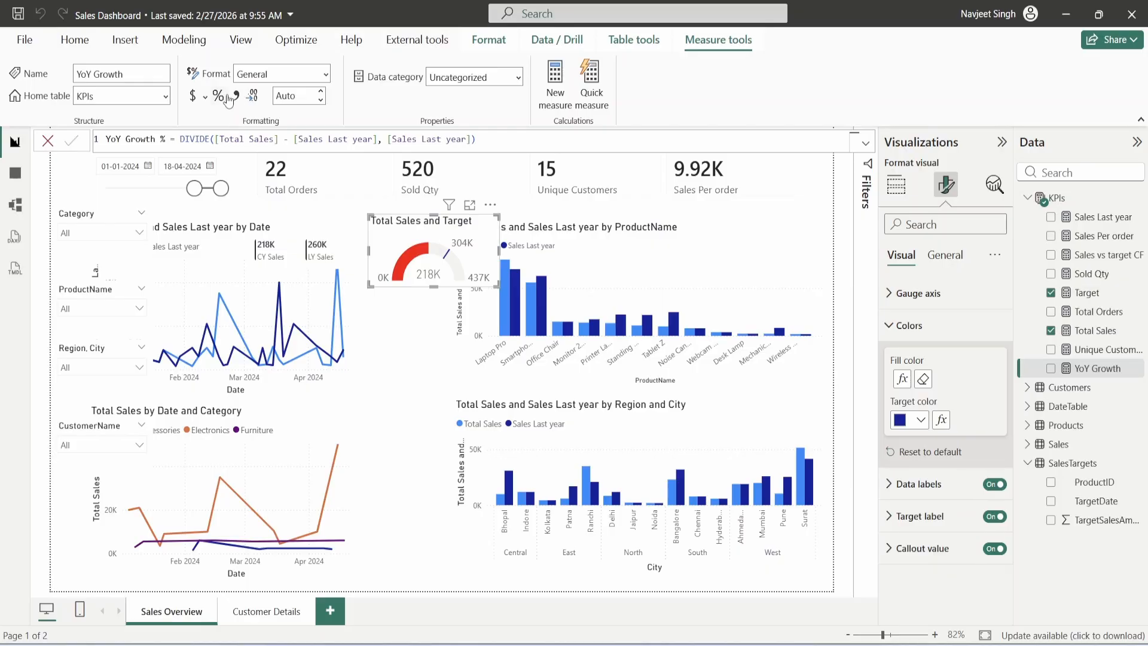
click(218, 95)
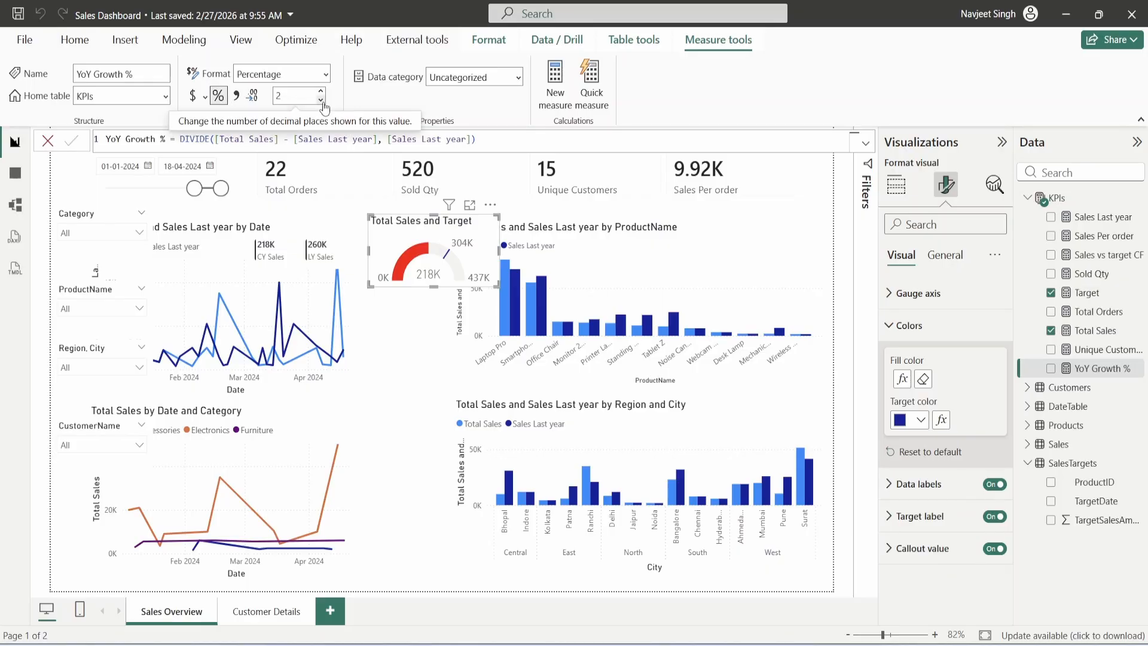
click(321, 100)
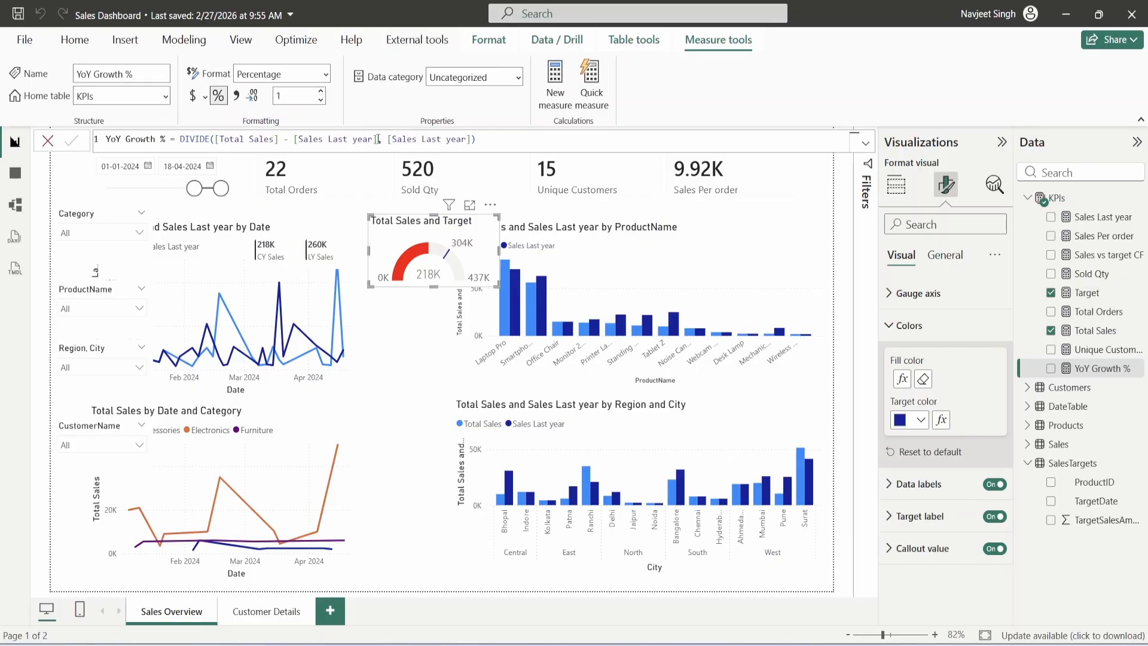
click(897, 185)
- Add a card showing YoY Growth %, shrink it and move it below the gauge
click(828, 202)
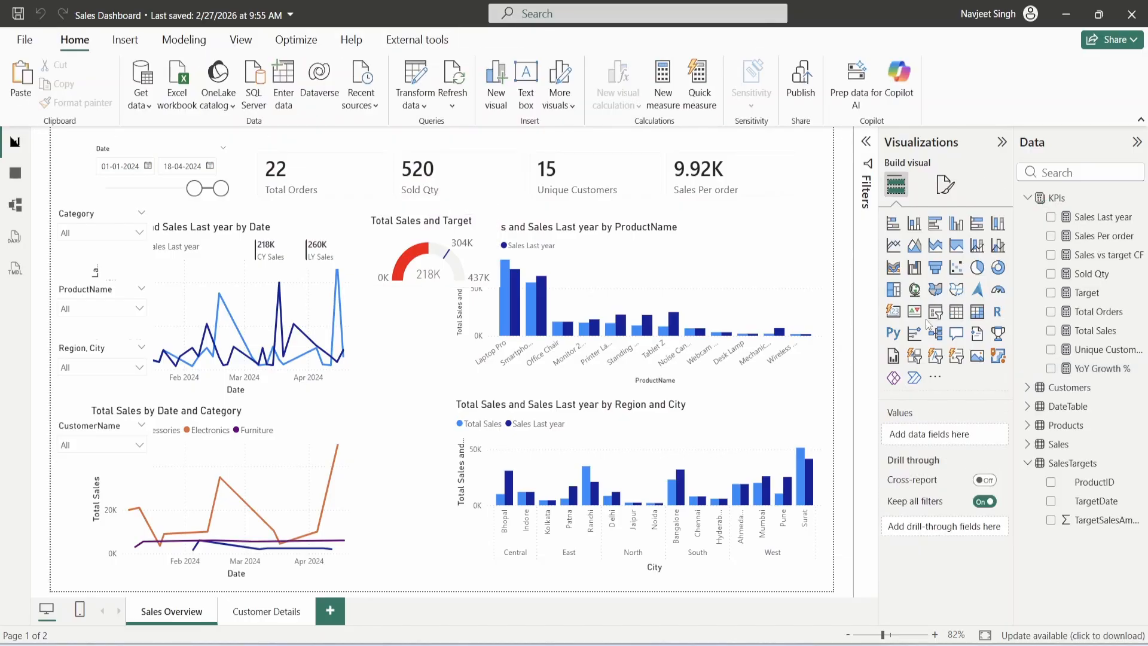
click(894, 312)
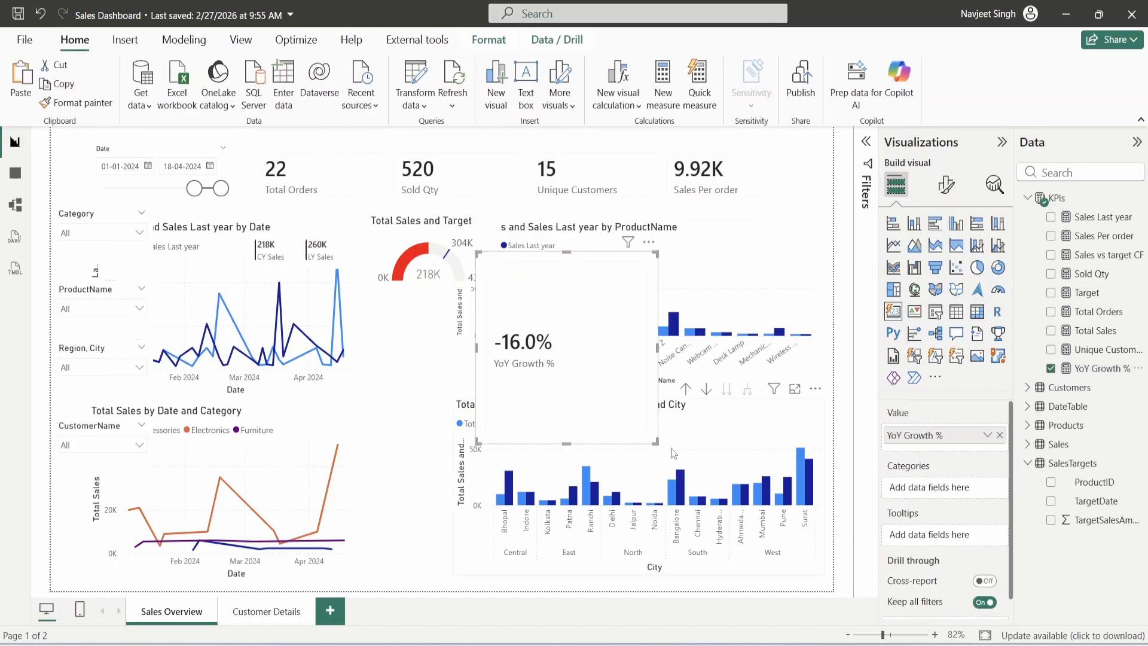
drag(655, 443, 627, 346)
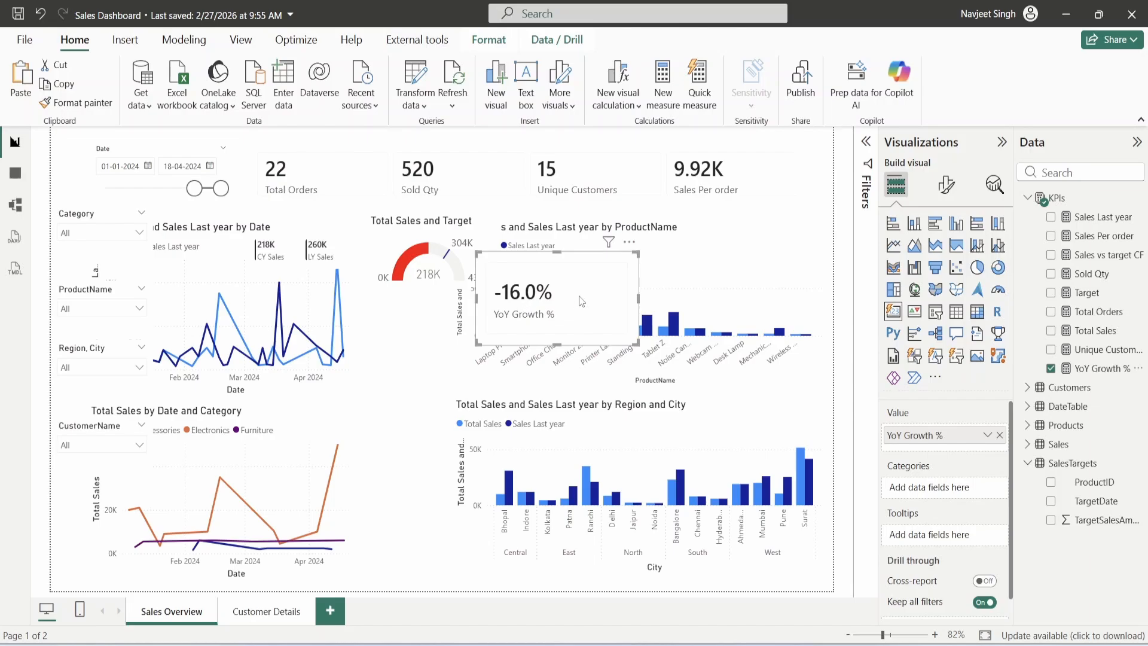
drag(580, 294, 590, 347)
- Narrow the Date slicer to start on 11-03-2024 and select the YoY Growth % card
drag(196, 186, 214, 190)
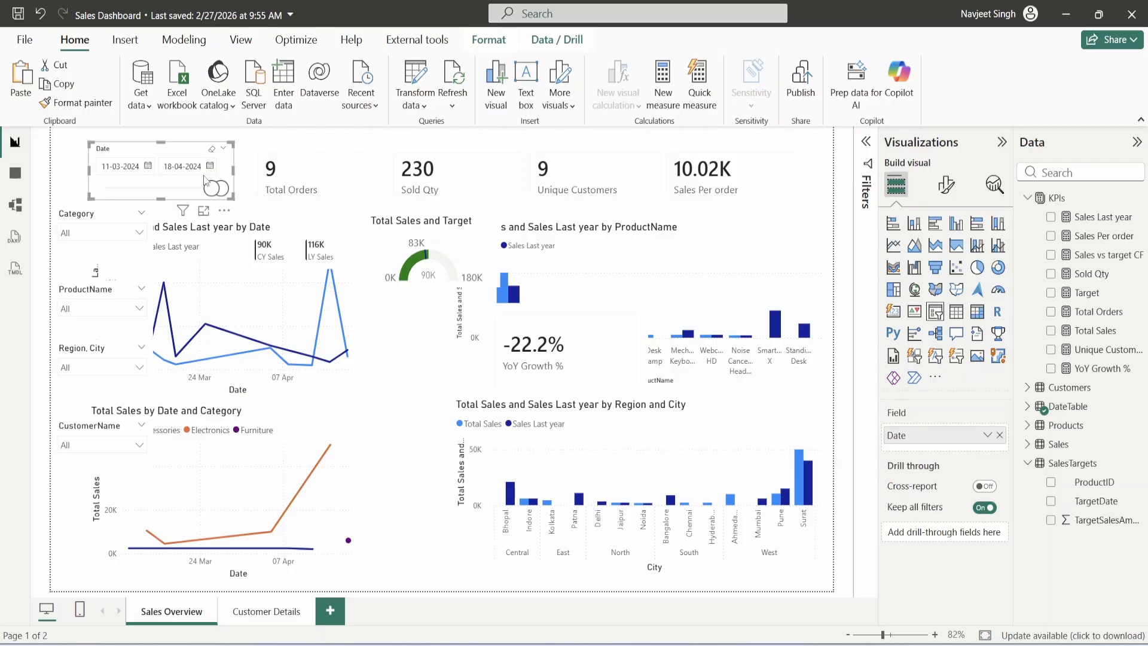
mouse_move(417, 266)
click(591, 345)
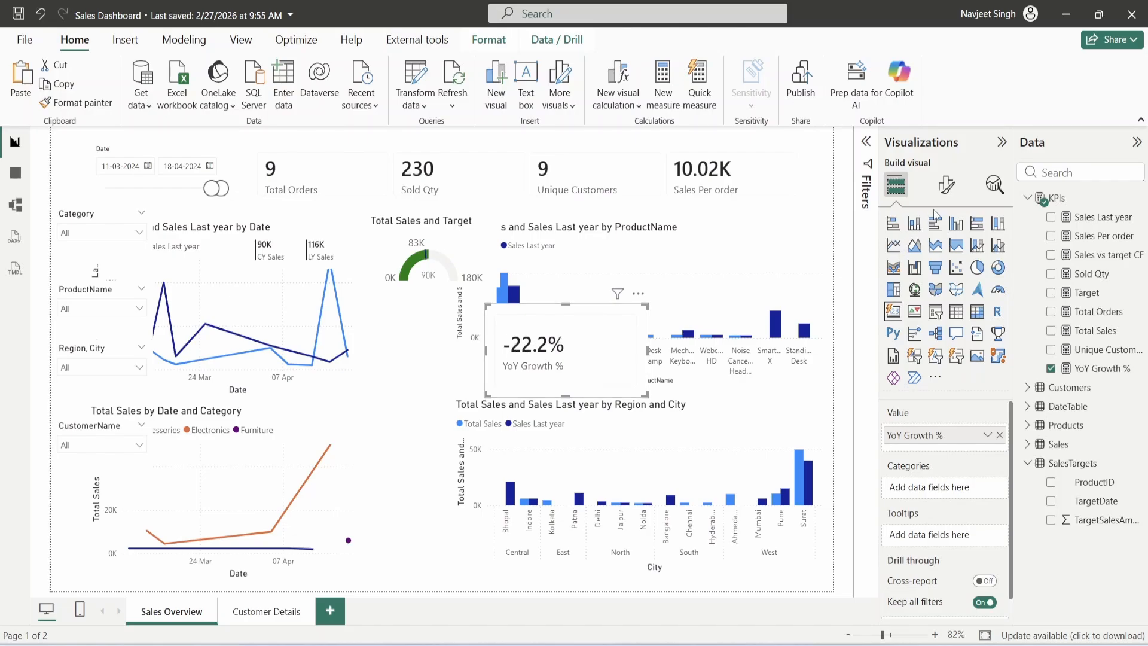
- Hide the card's YoY Growth % label and set its value font size to 8
click(947, 185)
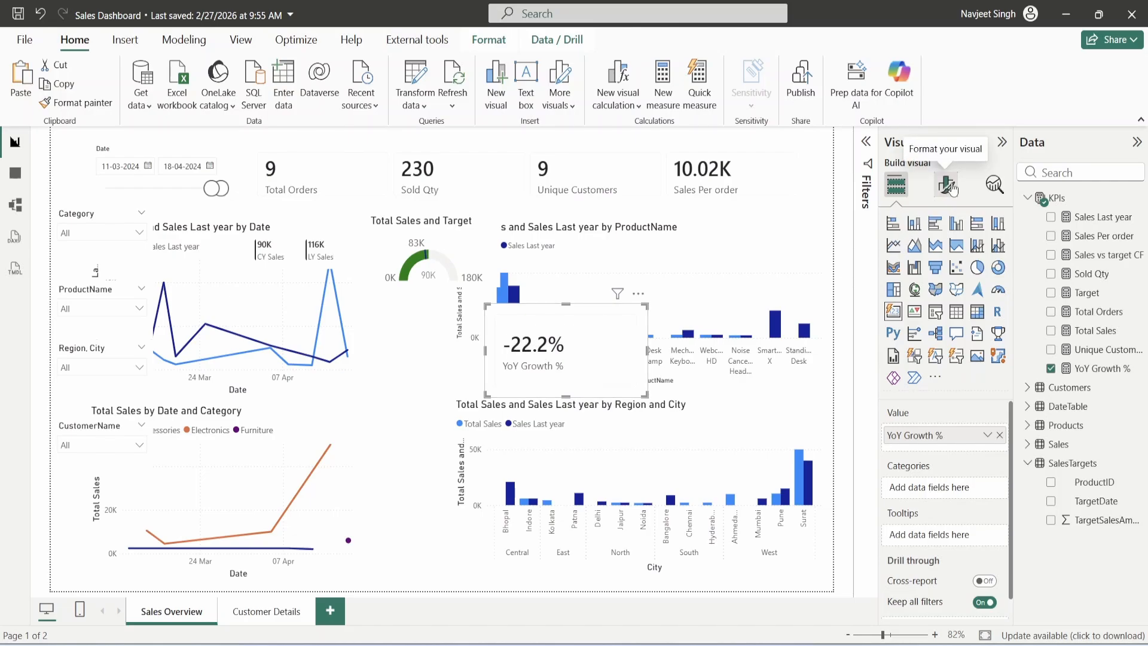
click(944, 422)
scroll(944, 422, down, 3)
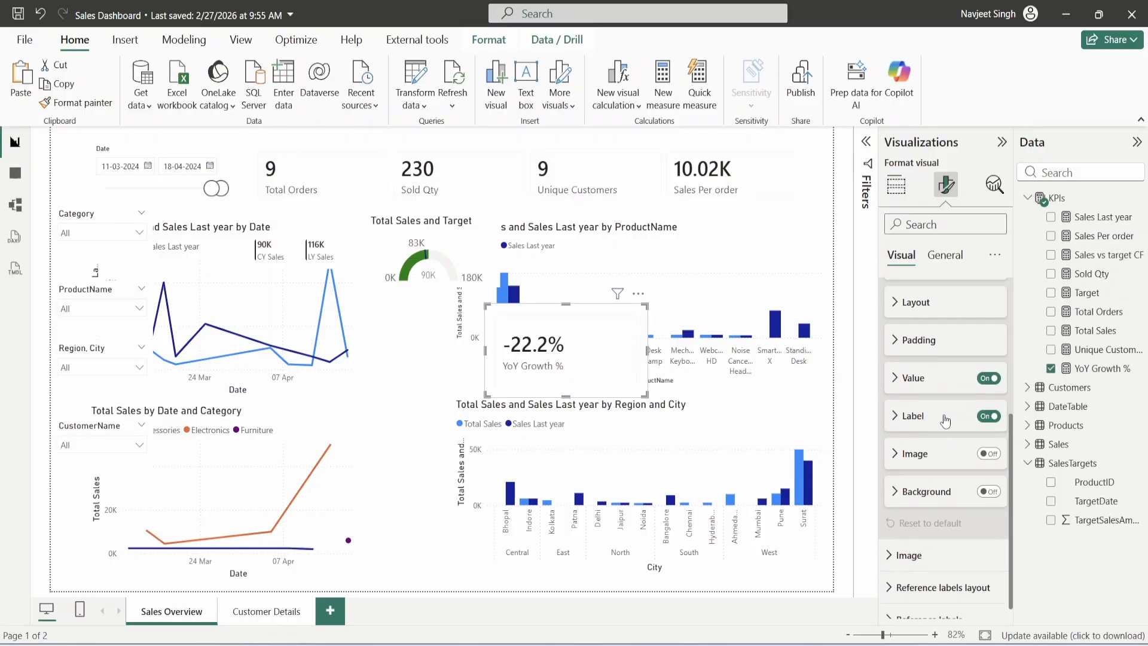
click(989, 415)
click(929, 379)
scroll(940, 399, down, 1)
click(982, 342)
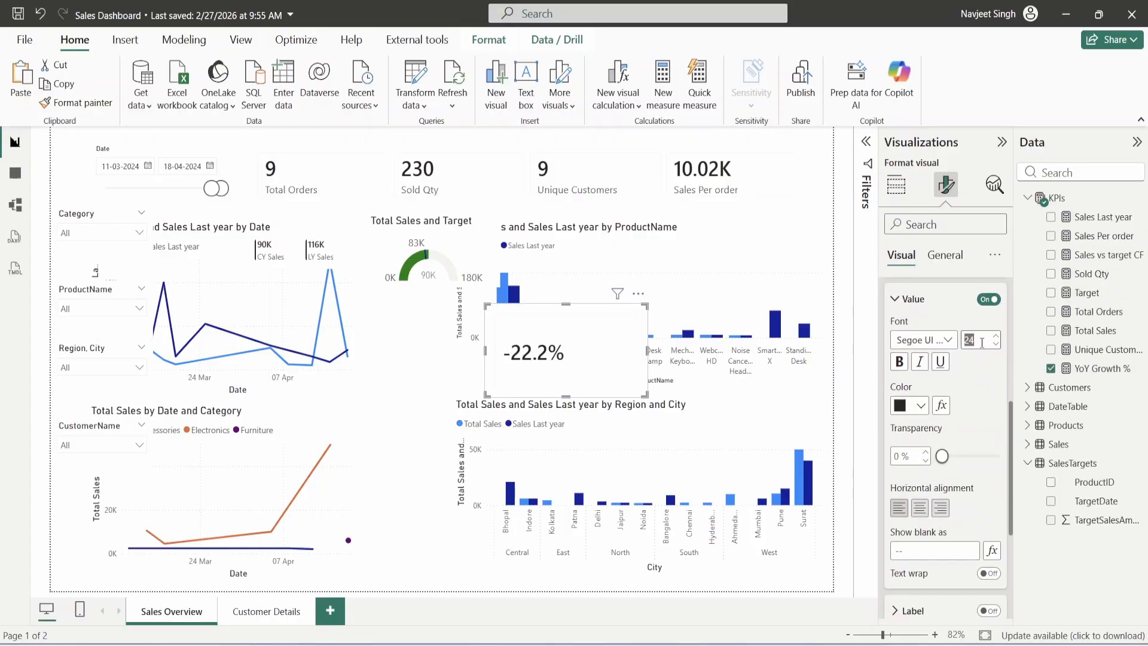
text(8)
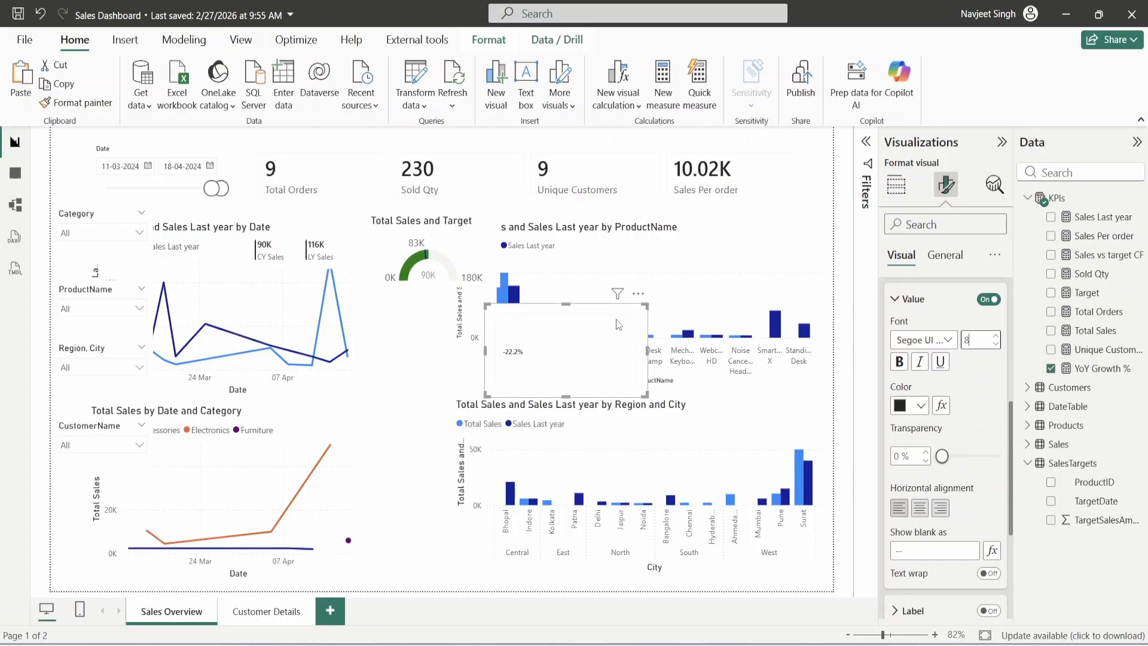
- Turn off the card's border, divider and background
scroll(941, 387, down, 3)
click(958, 424)
scroll(958, 424, down, 2)
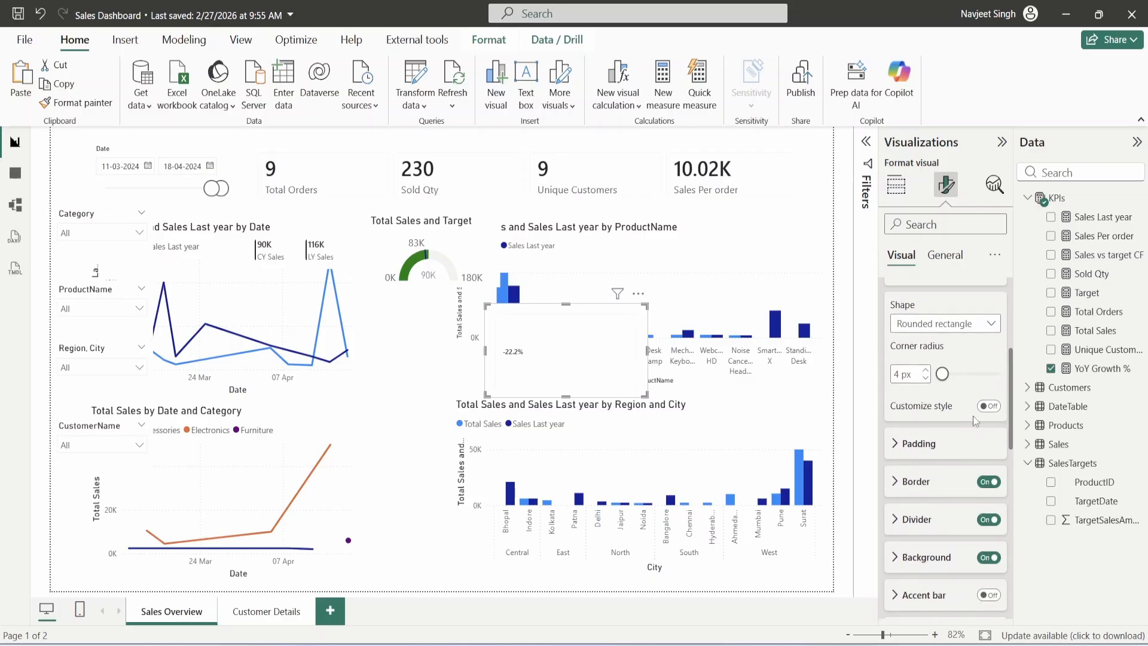
click(989, 402)
click(989, 440)
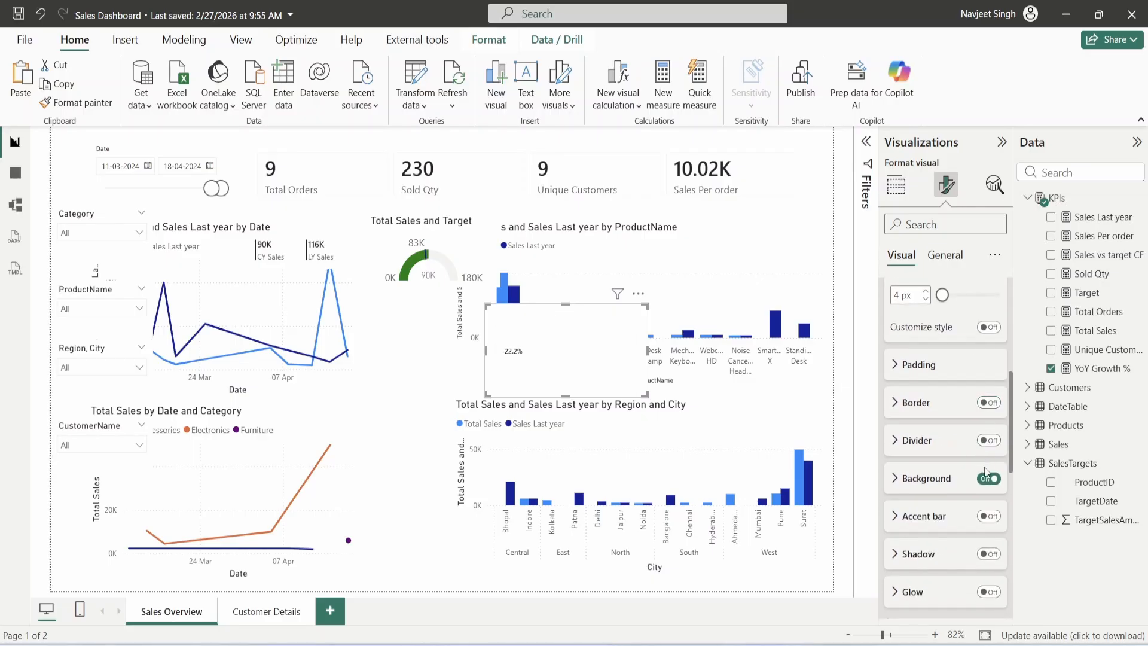
click(987, 478)
scroll(957, 491, up, 5)
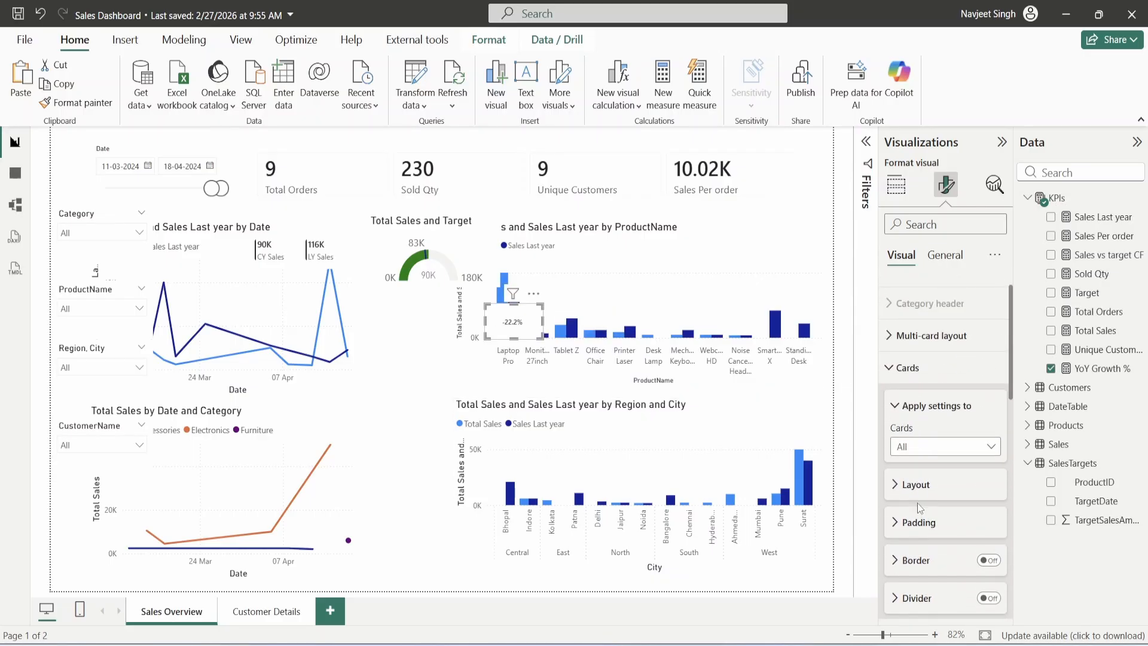
scroll(937, 503, down, 3)
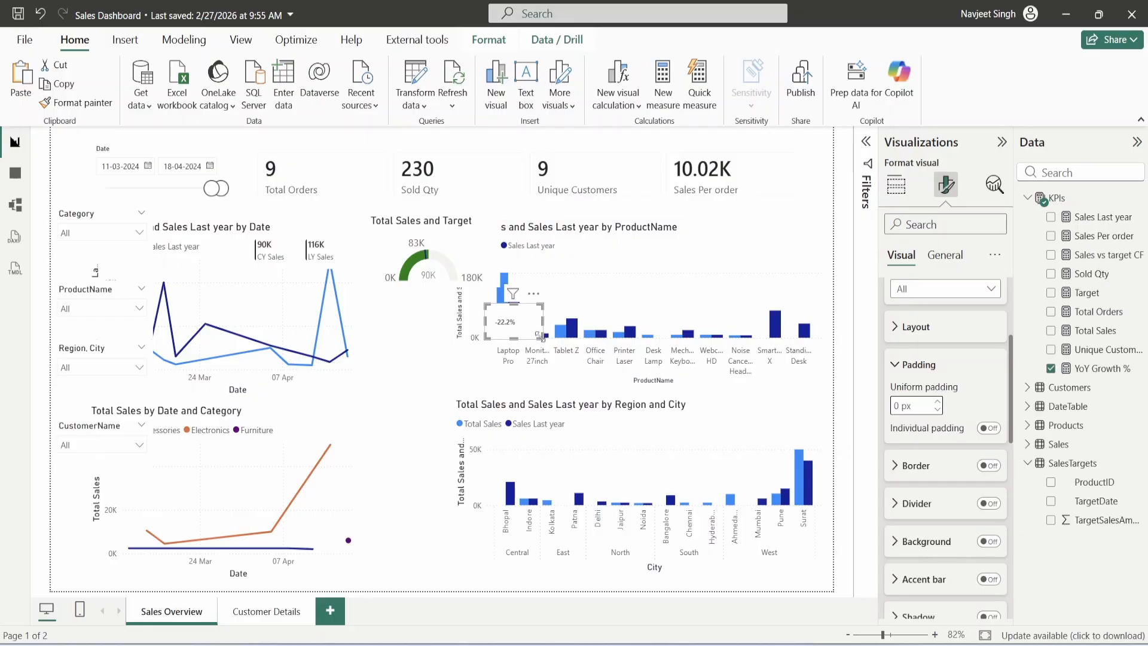
drag(543, 339, 529, 334)
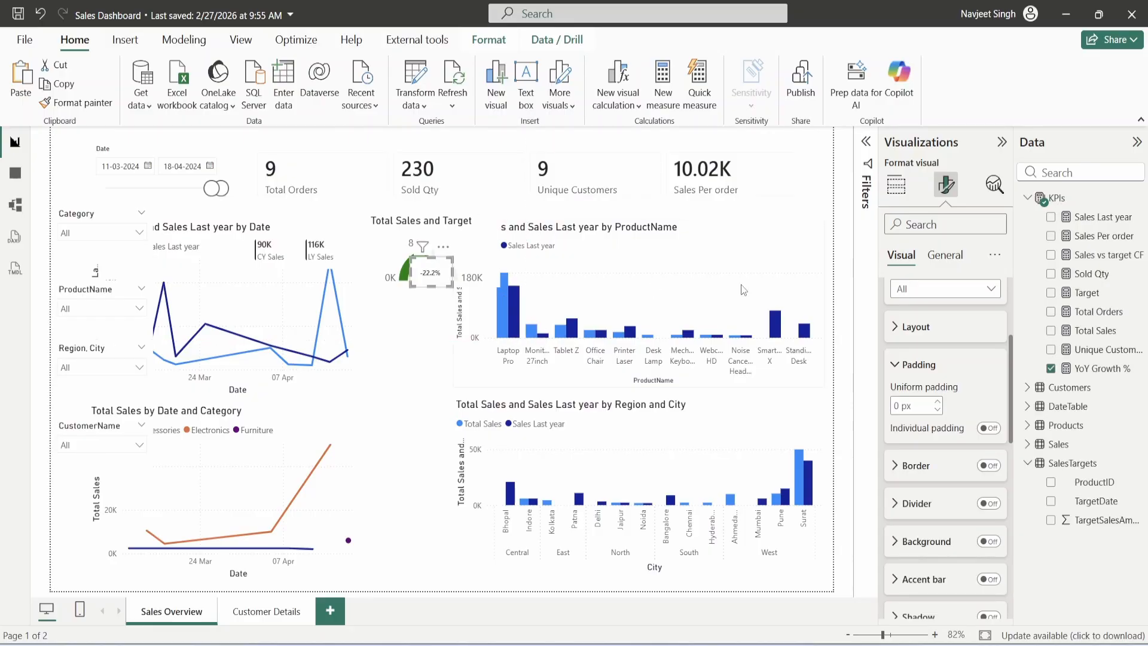
- Adjust the card's general effects and place the -22.2% card just under the gauge
click(945, 255)
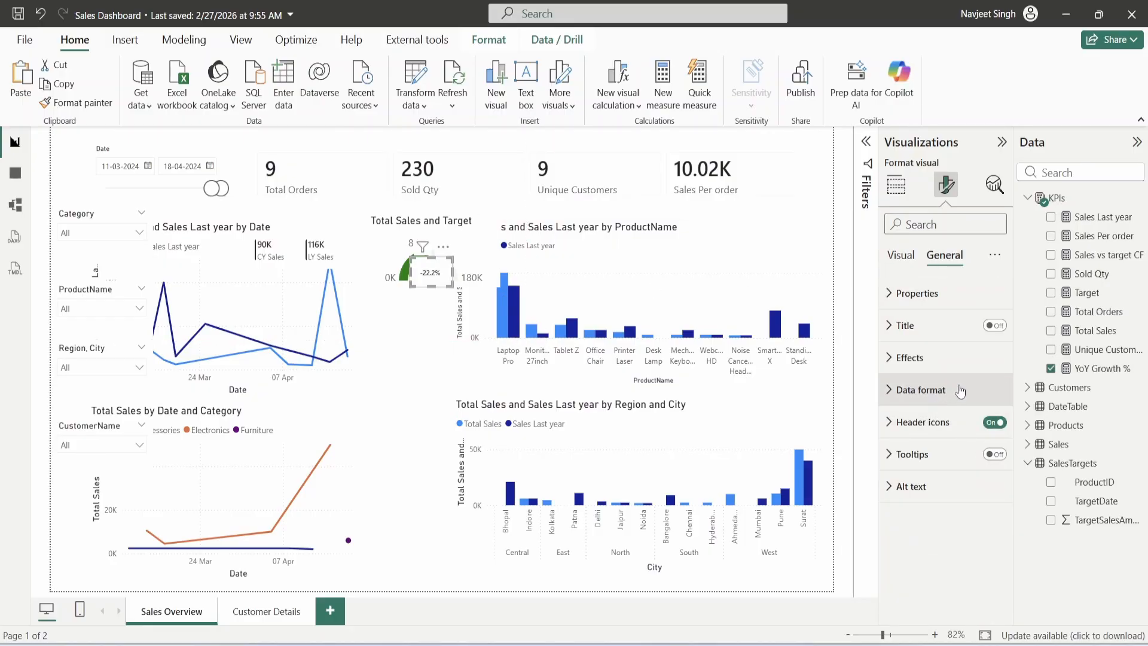
click(909, 358)
click(901, 256)
scroll(932, 467, down, 3)
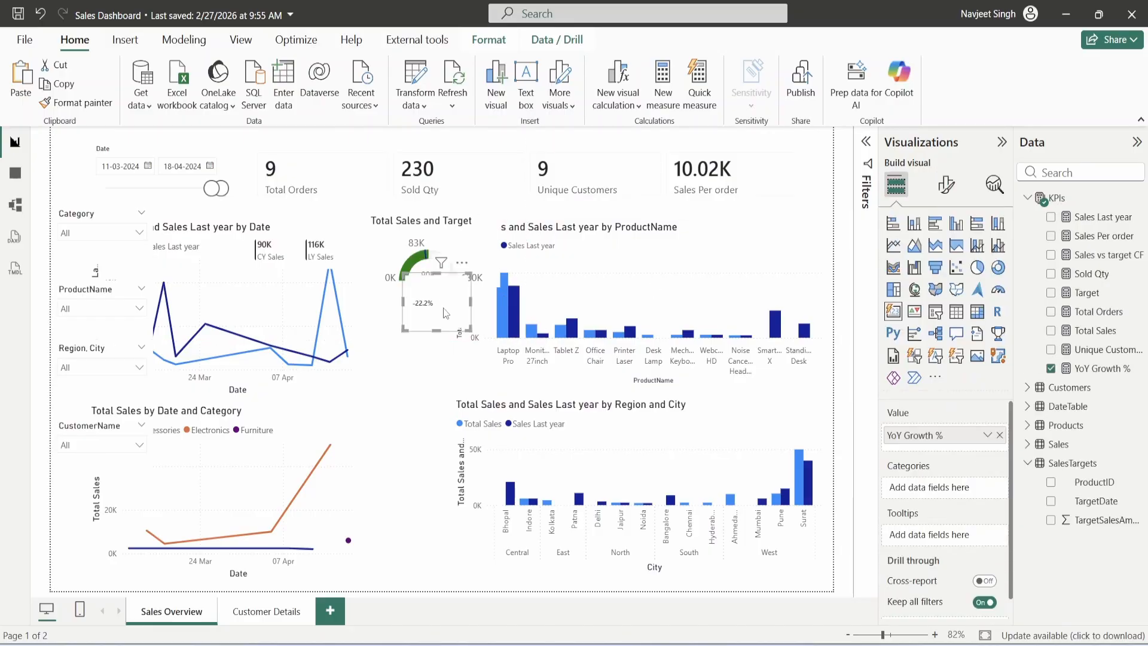
drag(443, 307, 463, 333)
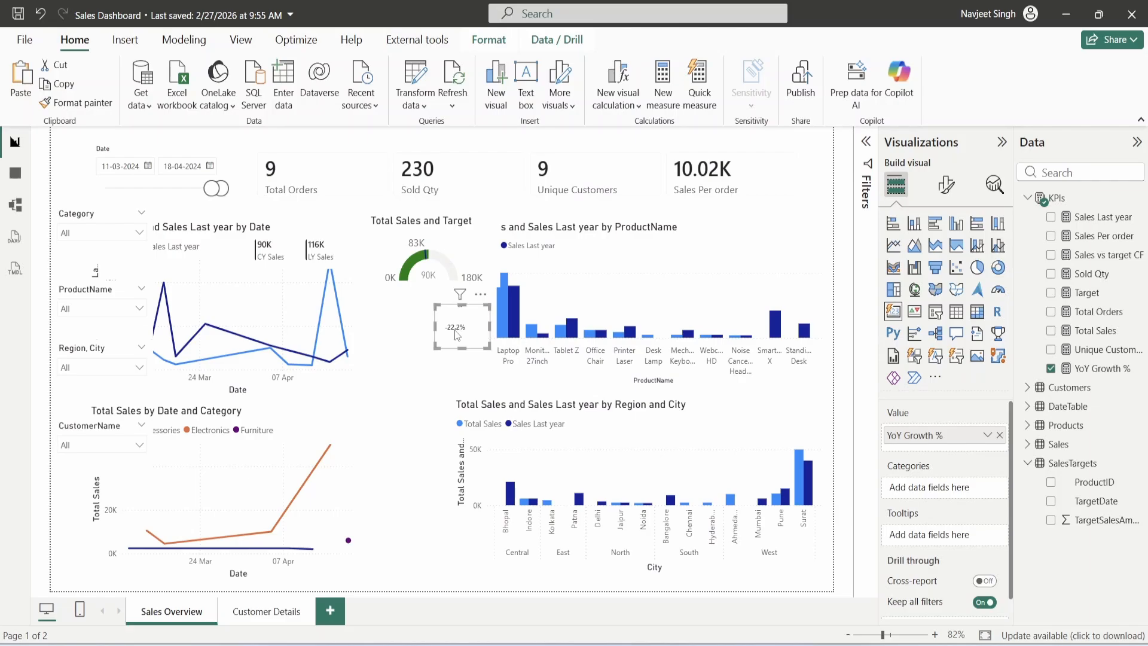
- Show YoY Growth % as the gauge's custom callout label
click(430, 281)
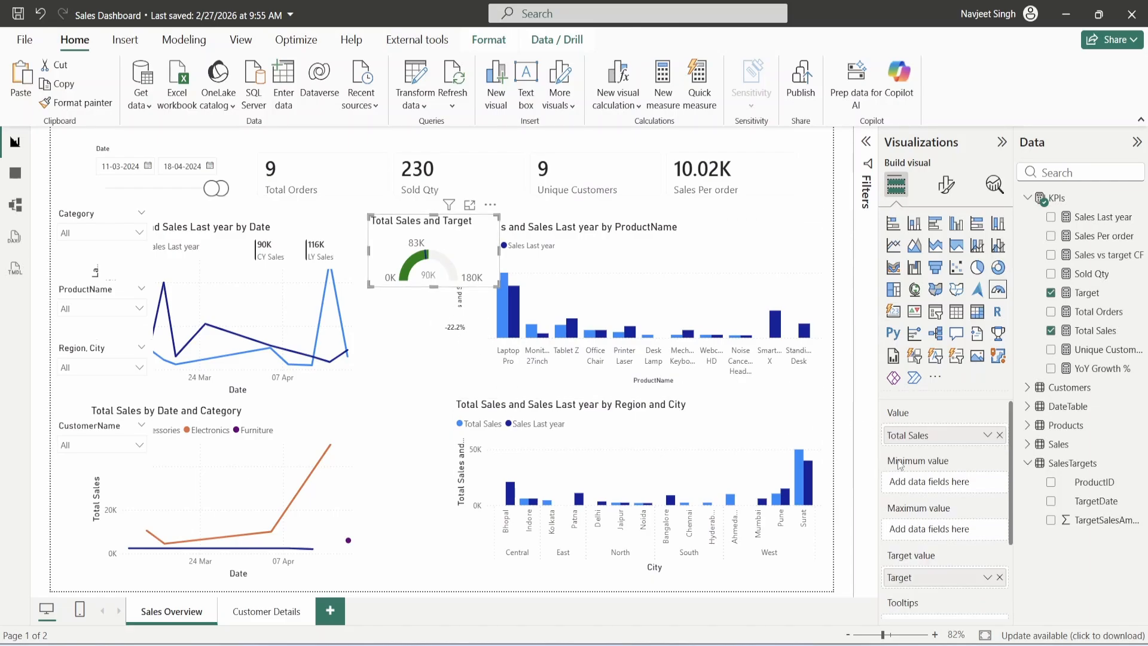
click(946, 185)
click(917, 423)
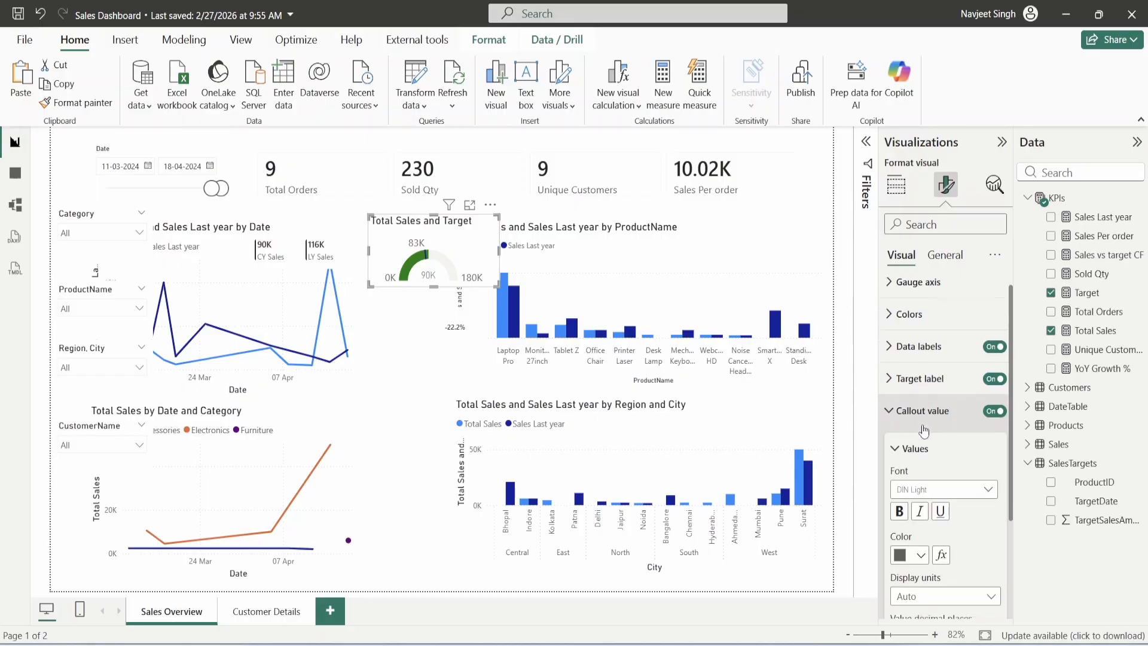
click(988, 519)
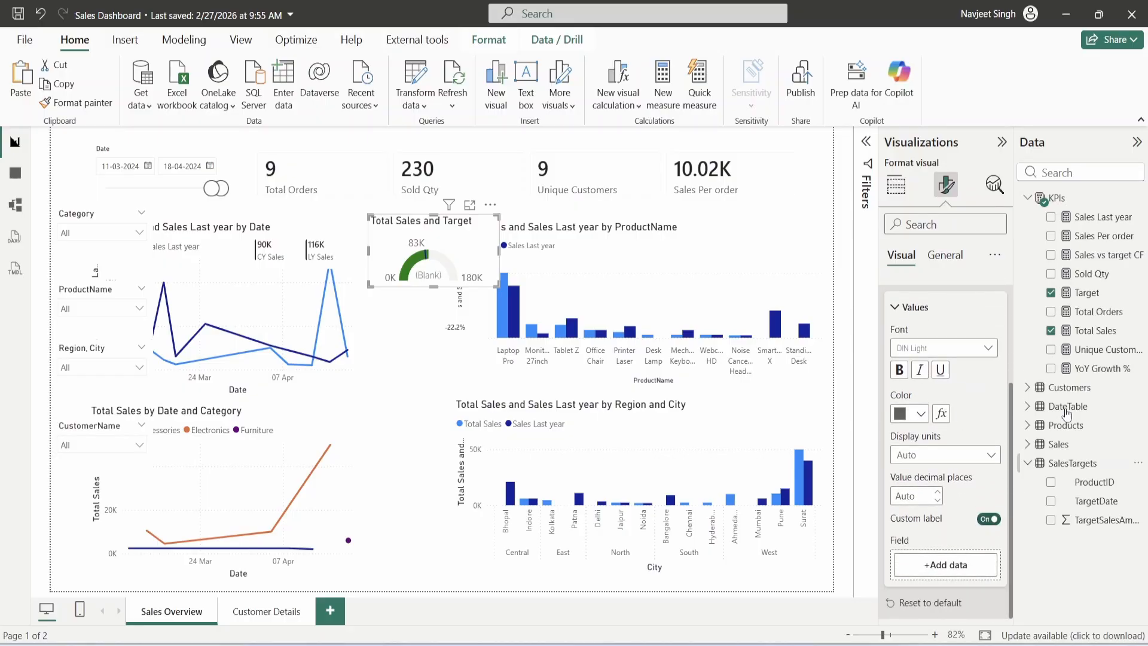
drag(1099, 368, 953, 565)
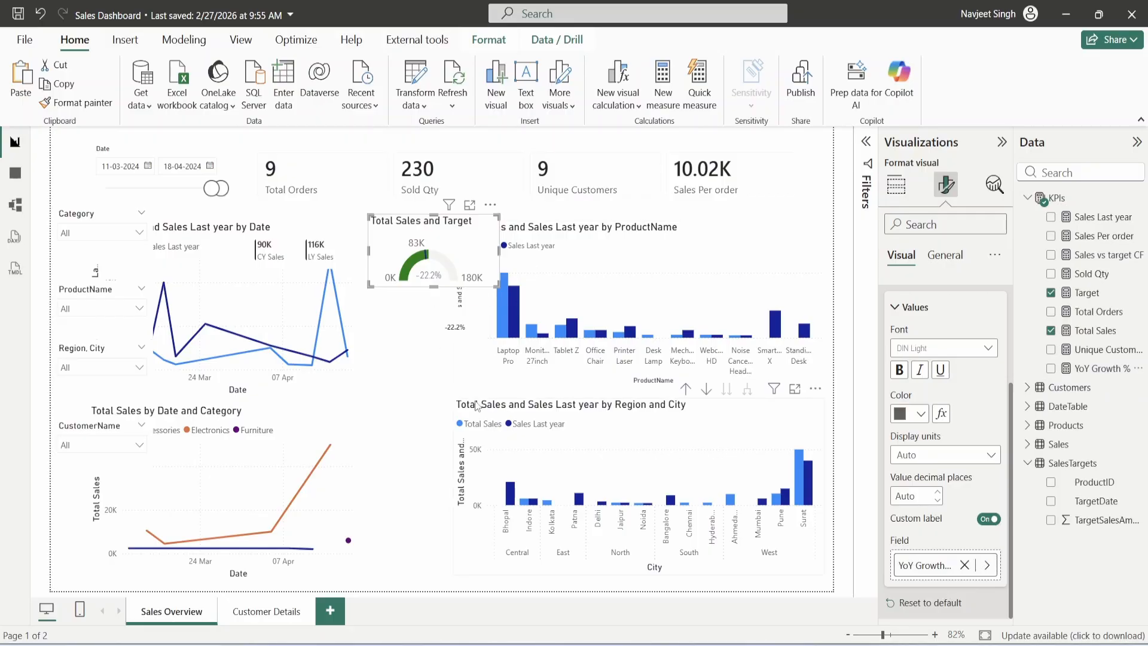
- Delete the separate -22.2% card, turn off the gauge title and shrink it leftward
click(457, 335)
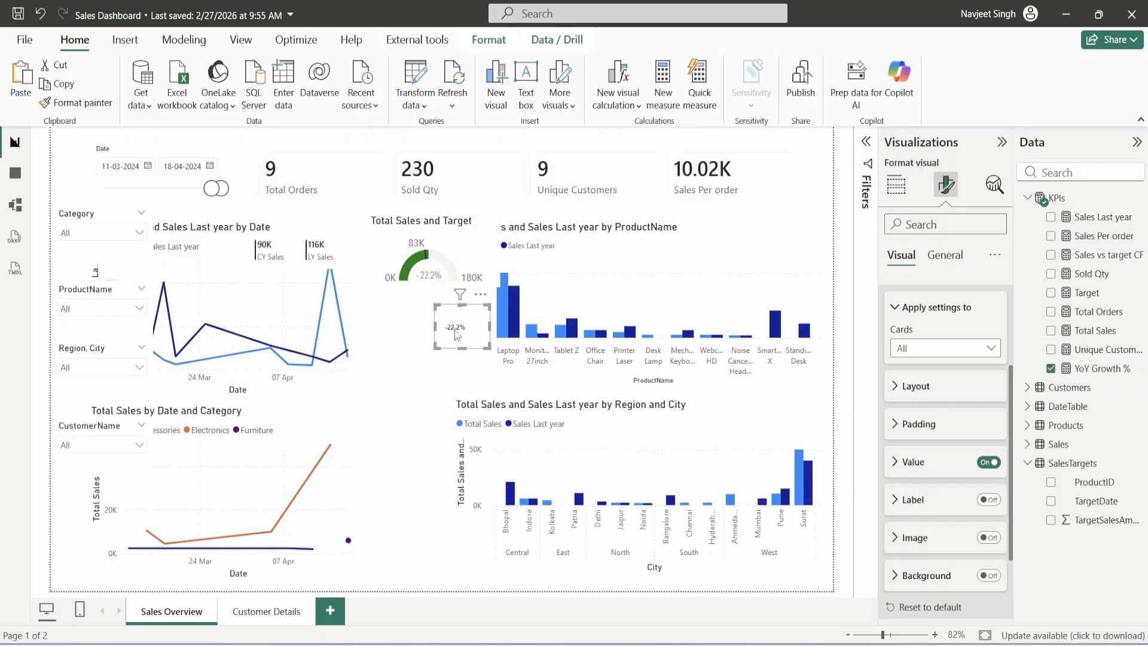
key(Delete)
click(462, 268)
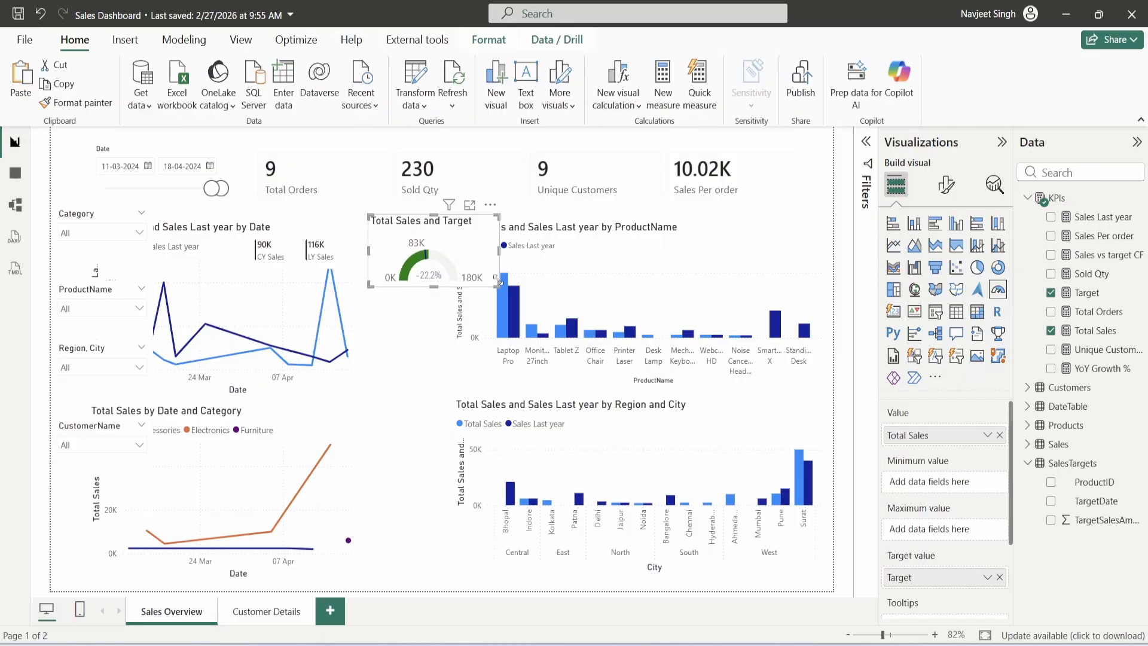
click(946, 184)
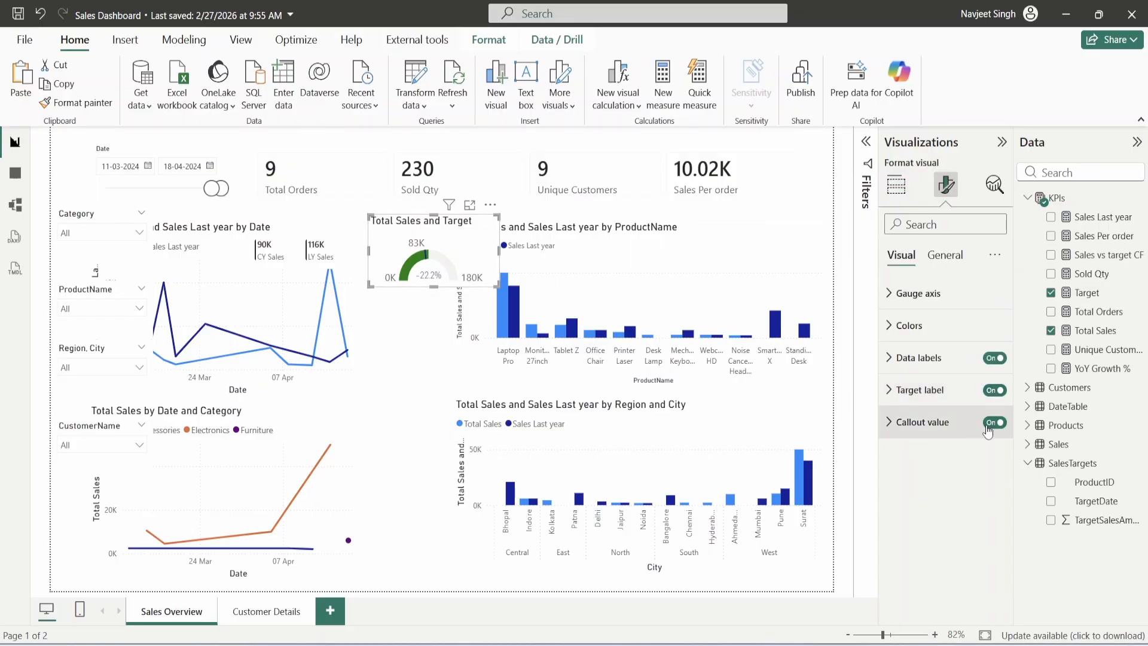
click(945, 255)
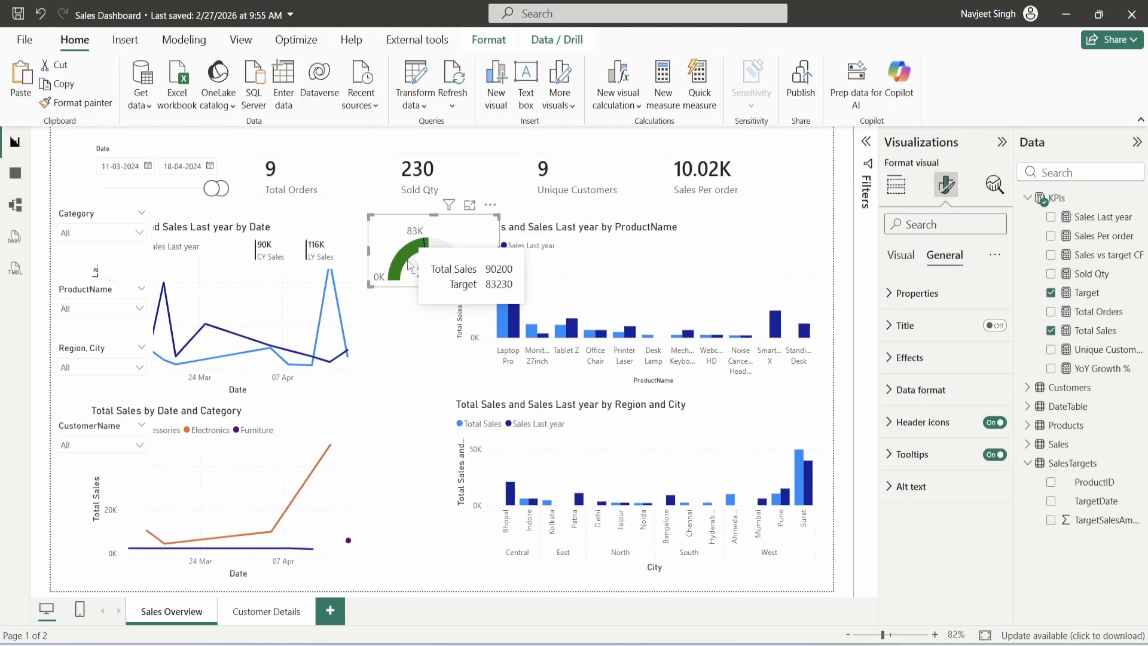
drag(436, 233, 423, 232)
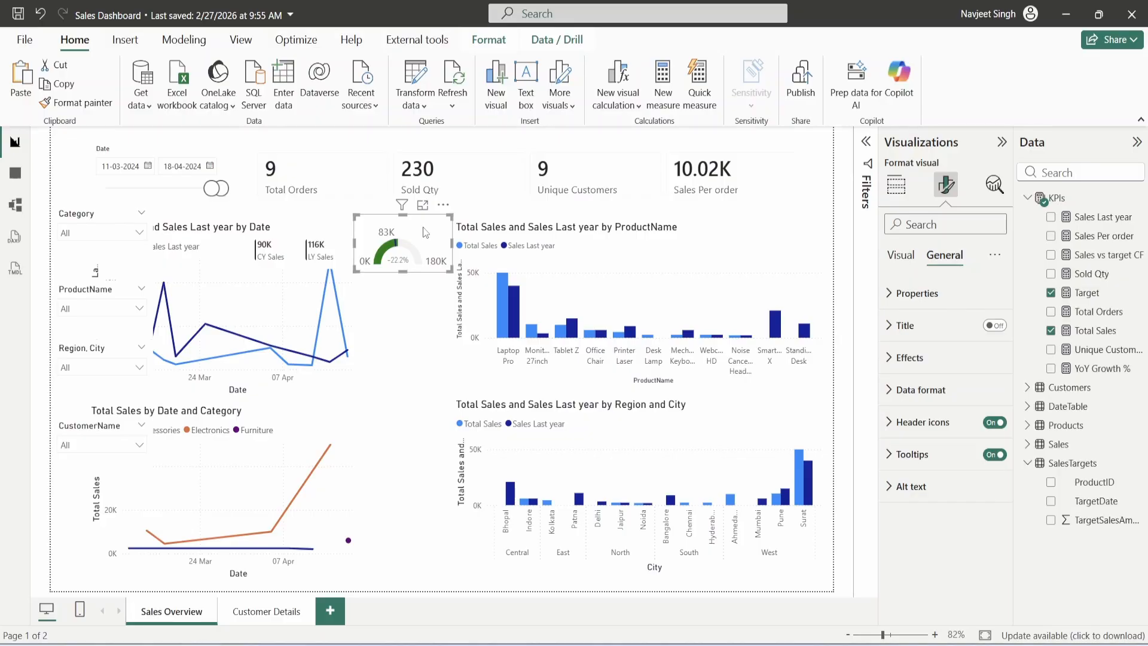
- Colour the Sales Overview canvas background hex F5F6FA and drag its transparency to 0%
click(429, 556)
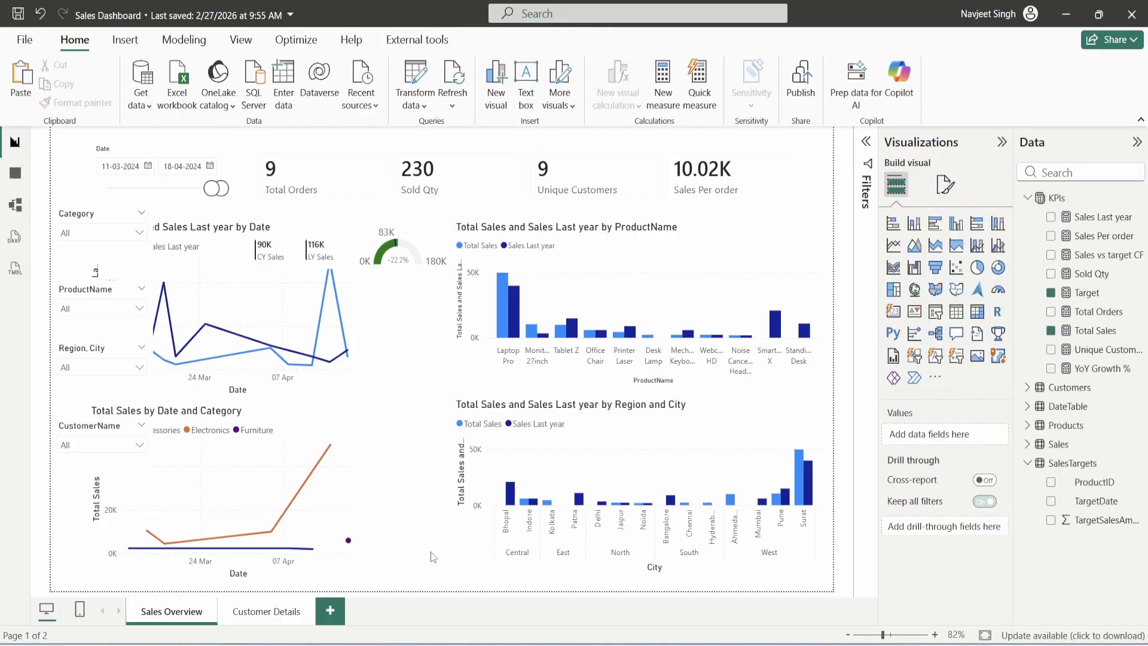
click(945, 184)
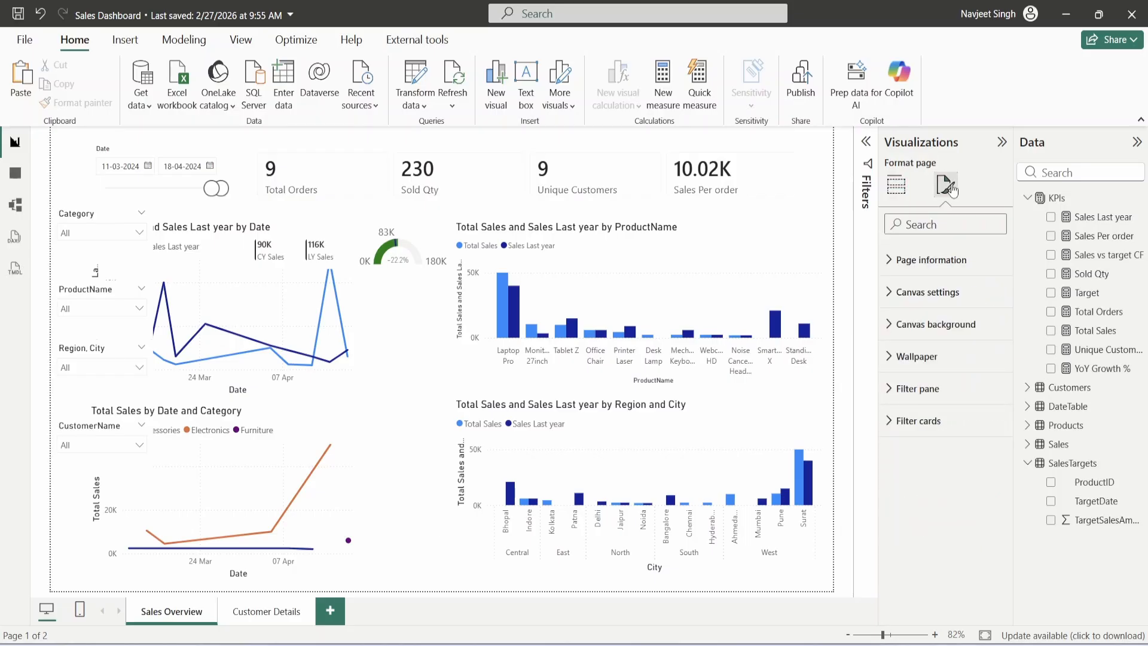
click(938, 293)
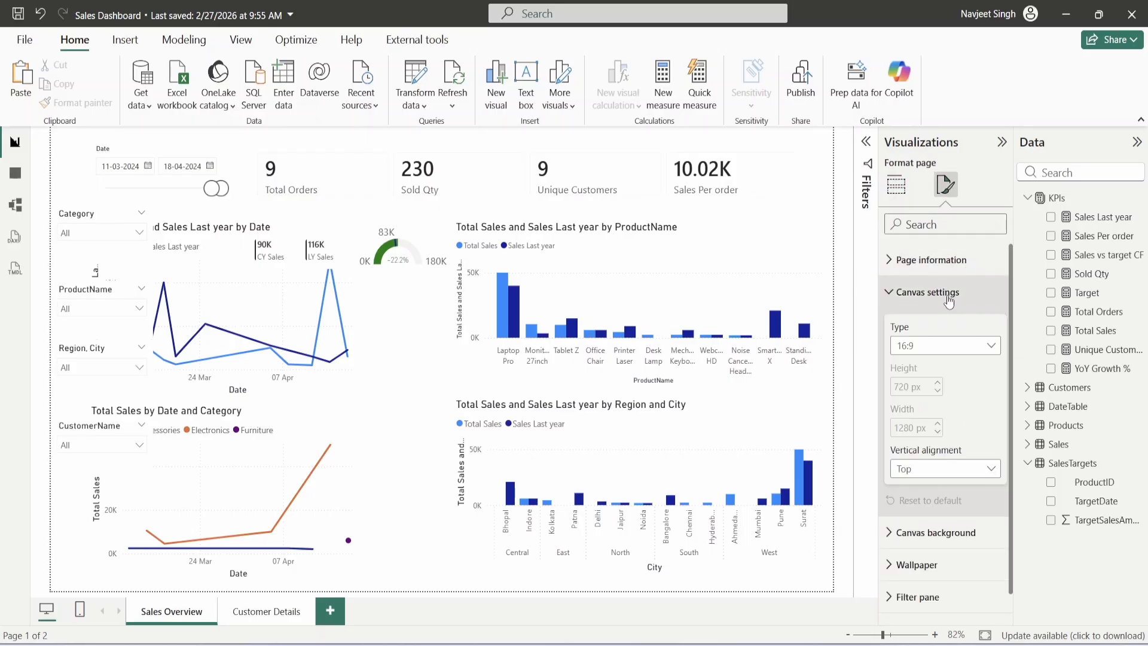
click(948, 299)
click(943, 325)
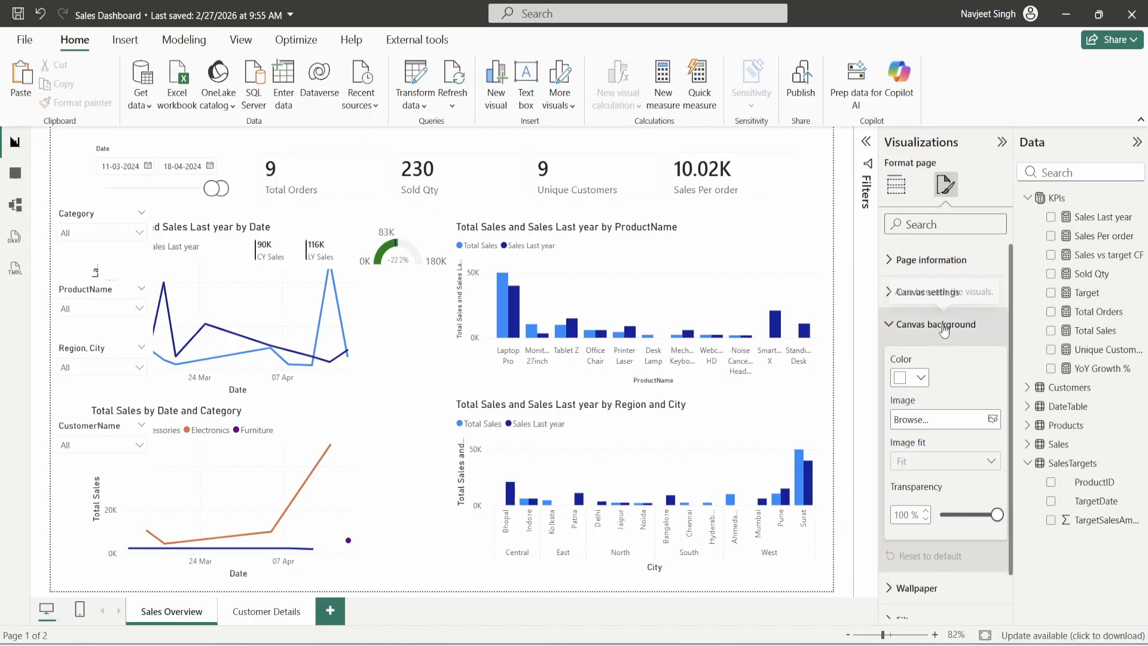
click(912, 378)
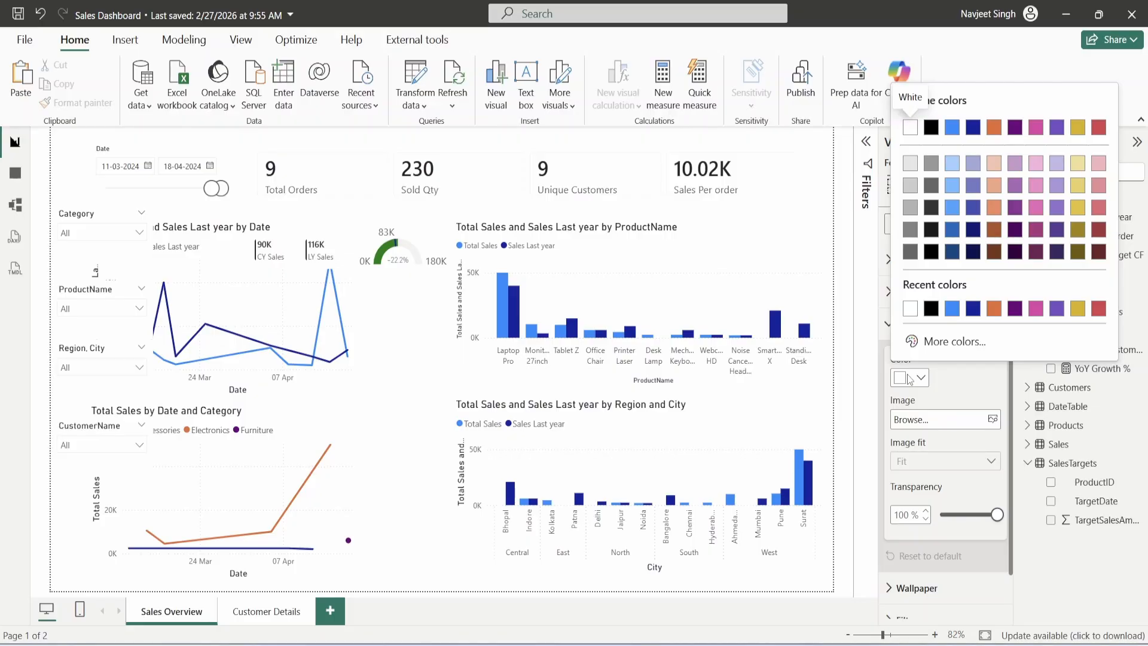
click(945, 341)
text(F5)
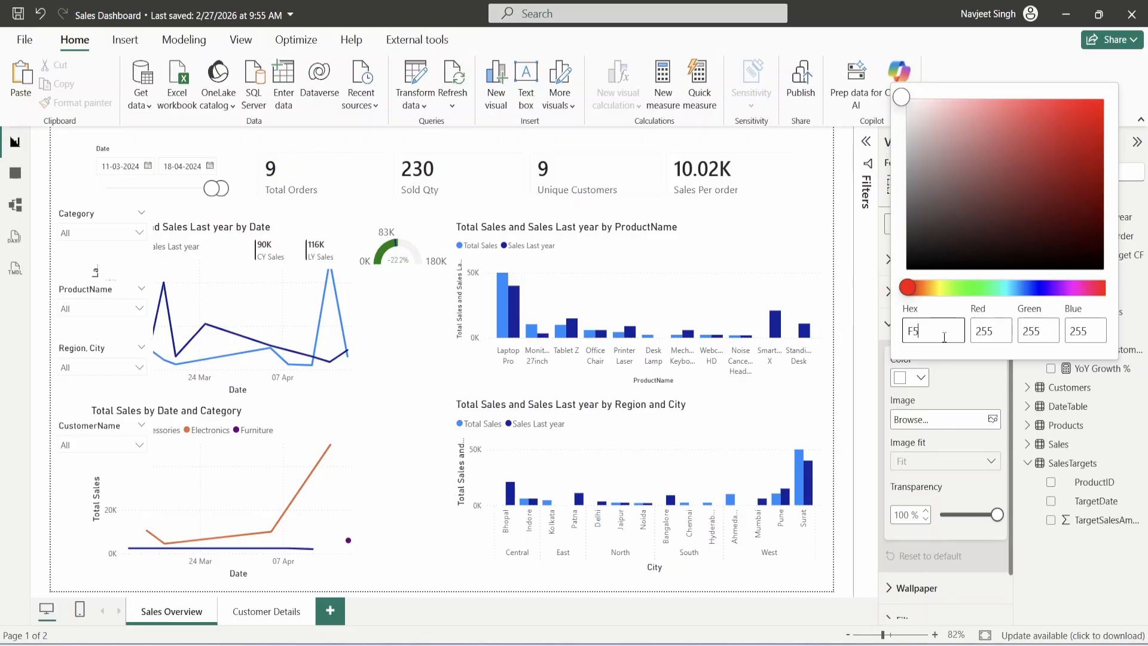
text(F6FA)
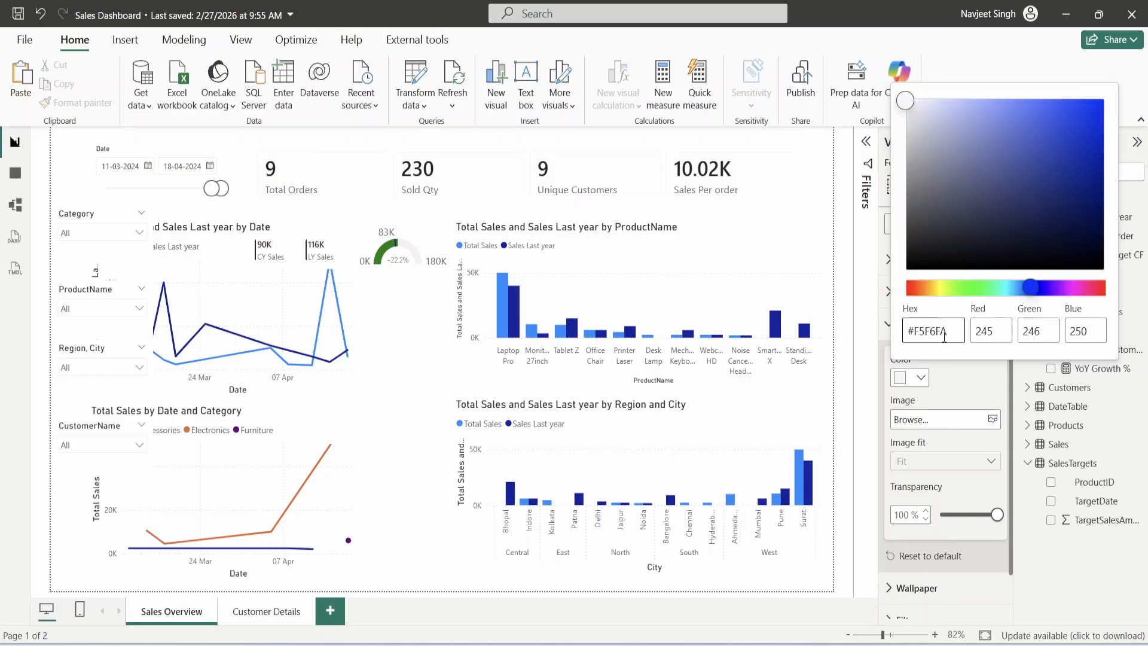
click(951, 387)
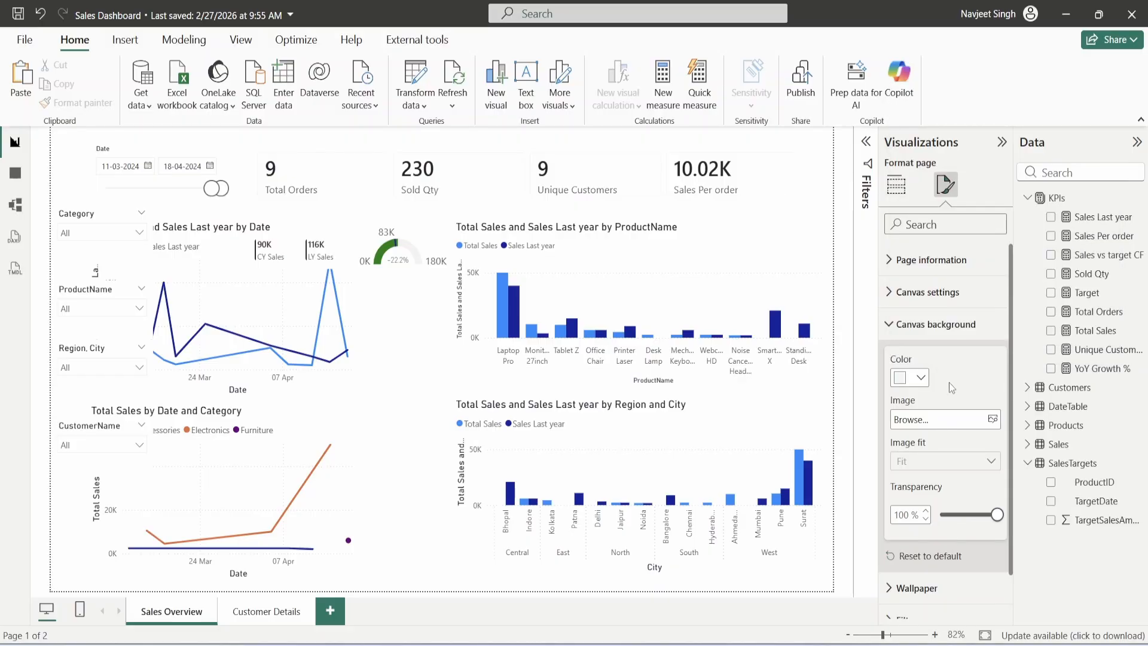
drag(997, 515, 942, 515)
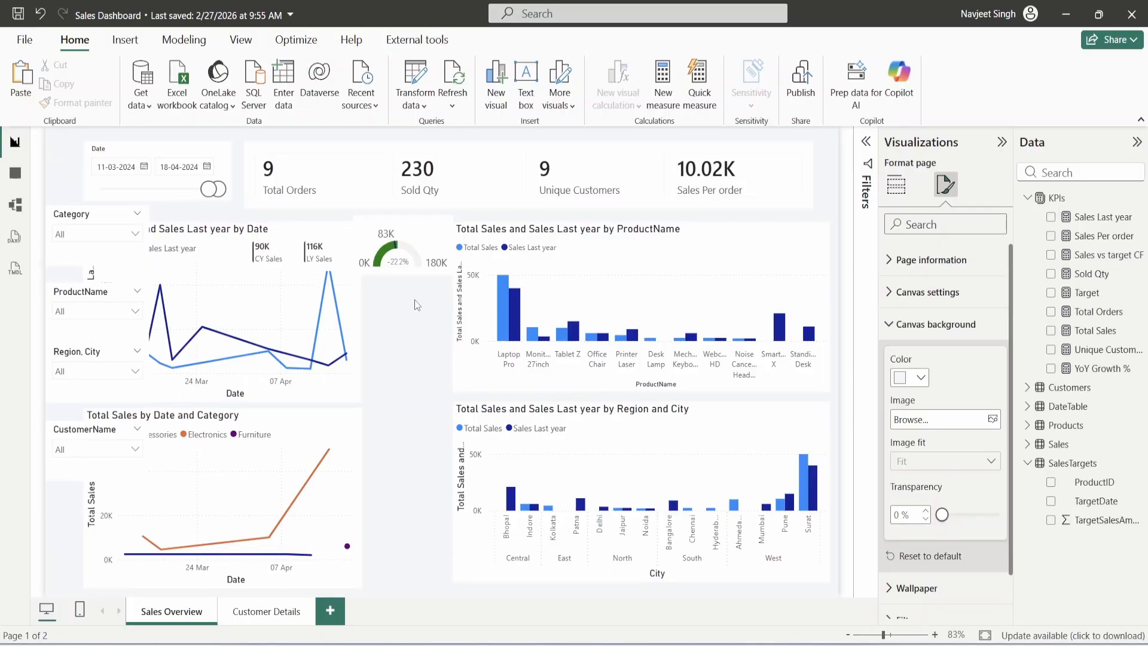
- Turn off the Date slicer's background under Effects
click(218, 174)
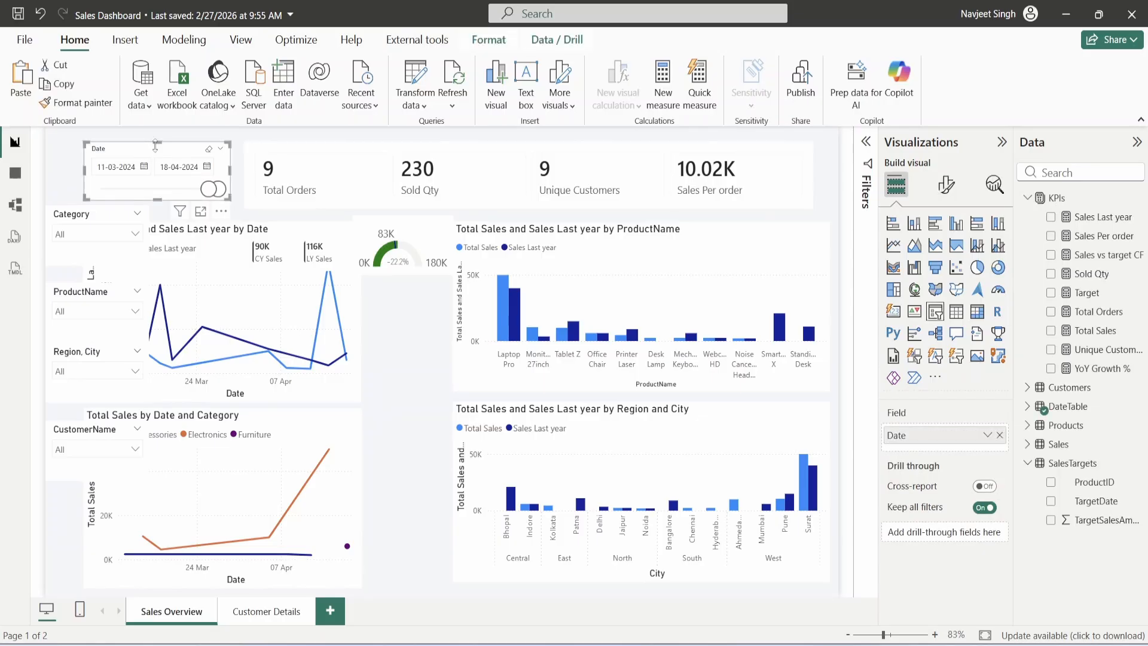
click(946, 185)
click(953, 253)
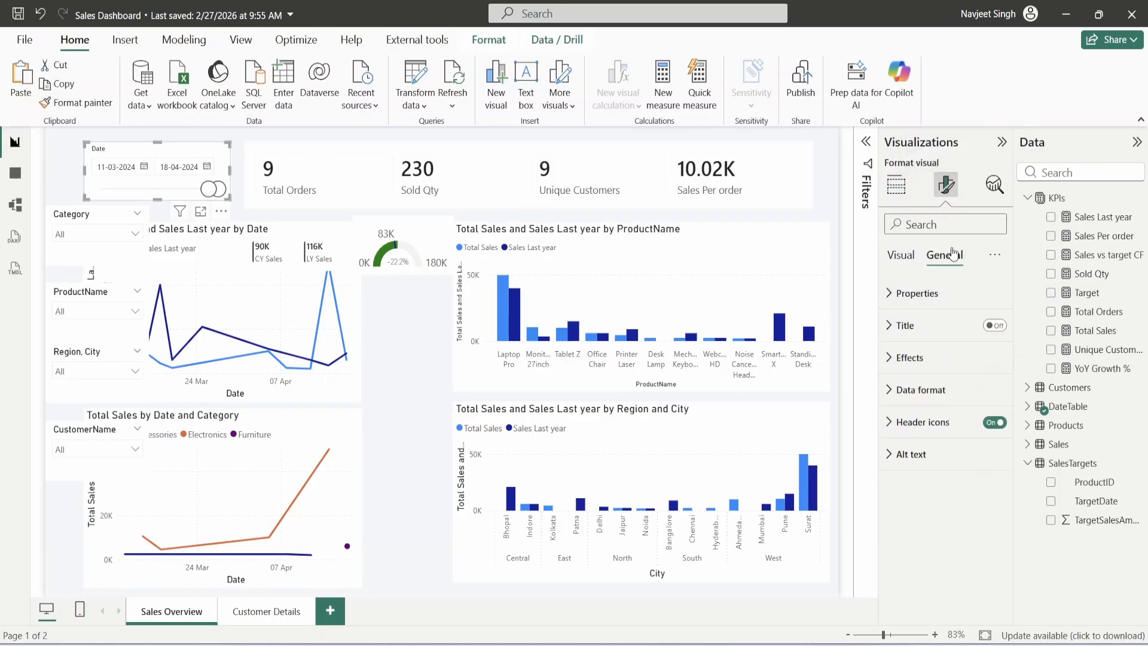
click(909, 357)
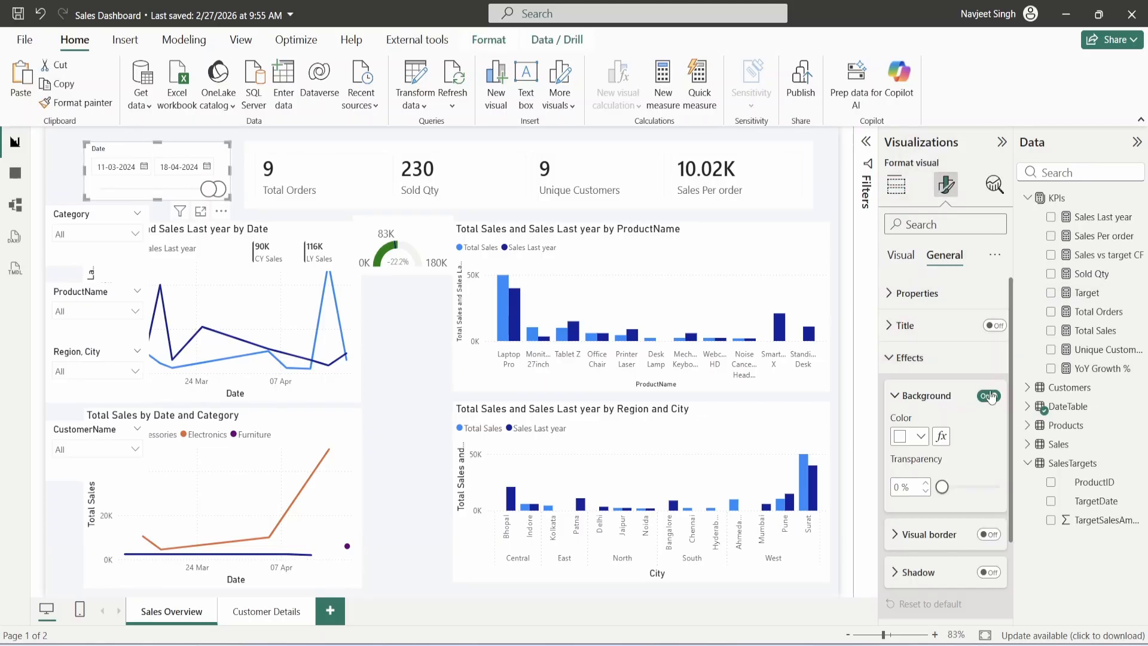
click(989, 396)
- Format-paint the no-background style onto the KPI card, ProductName chart and gauge
click(76, 103)
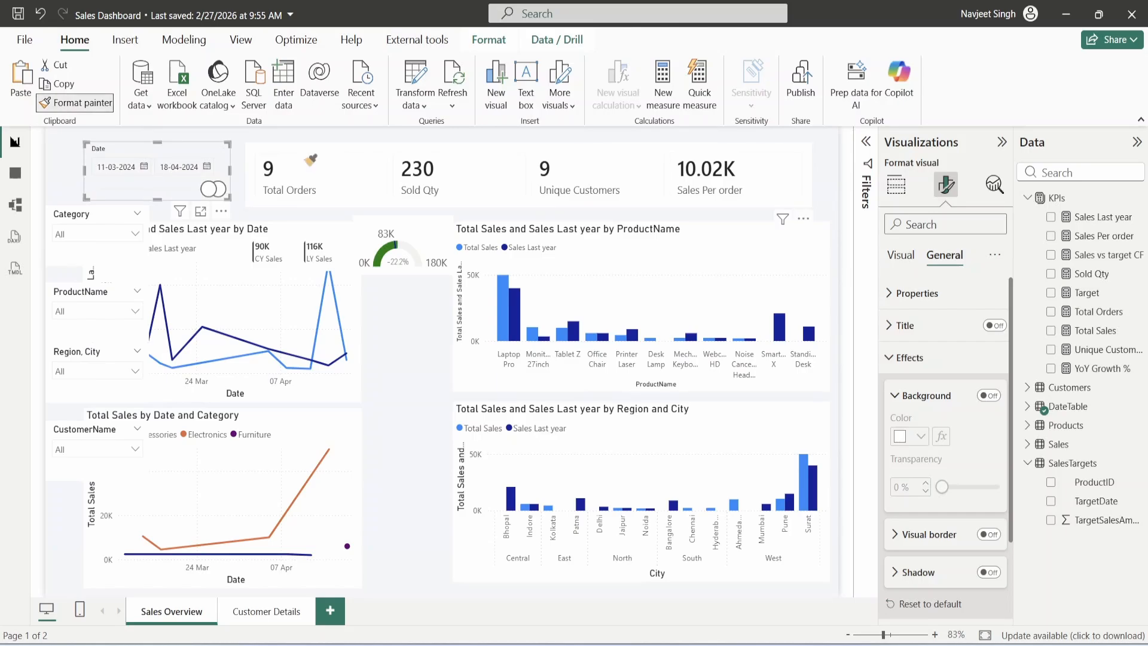
click(306, 157)
click(76, 103)
click(568, 252)
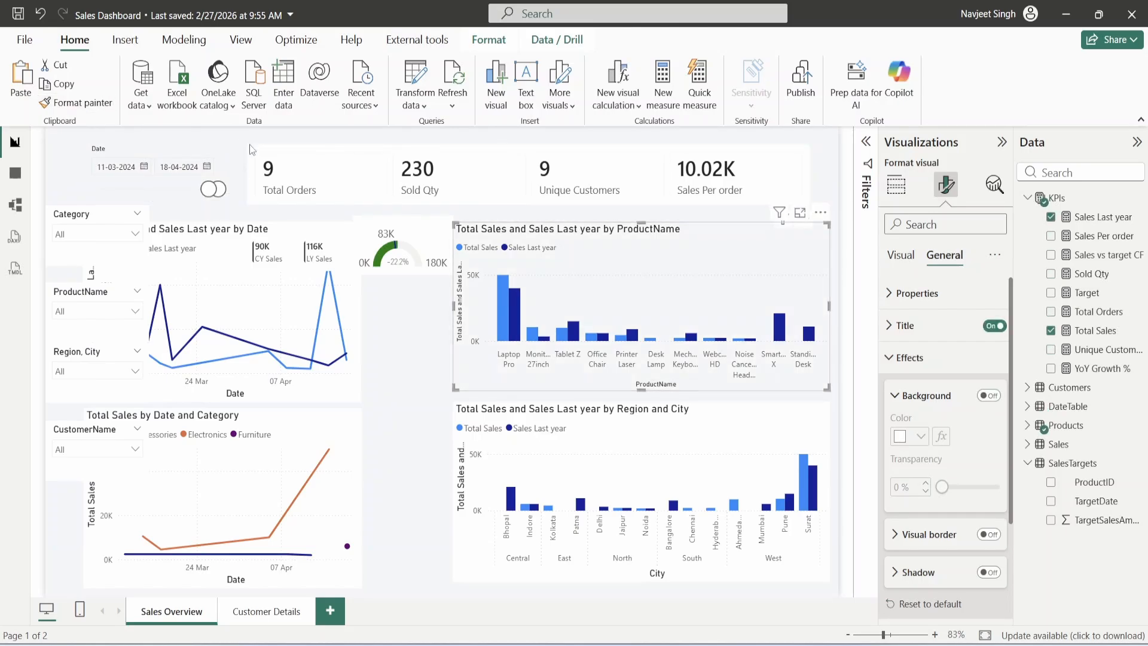
click(76, 103)
click(388, 251)
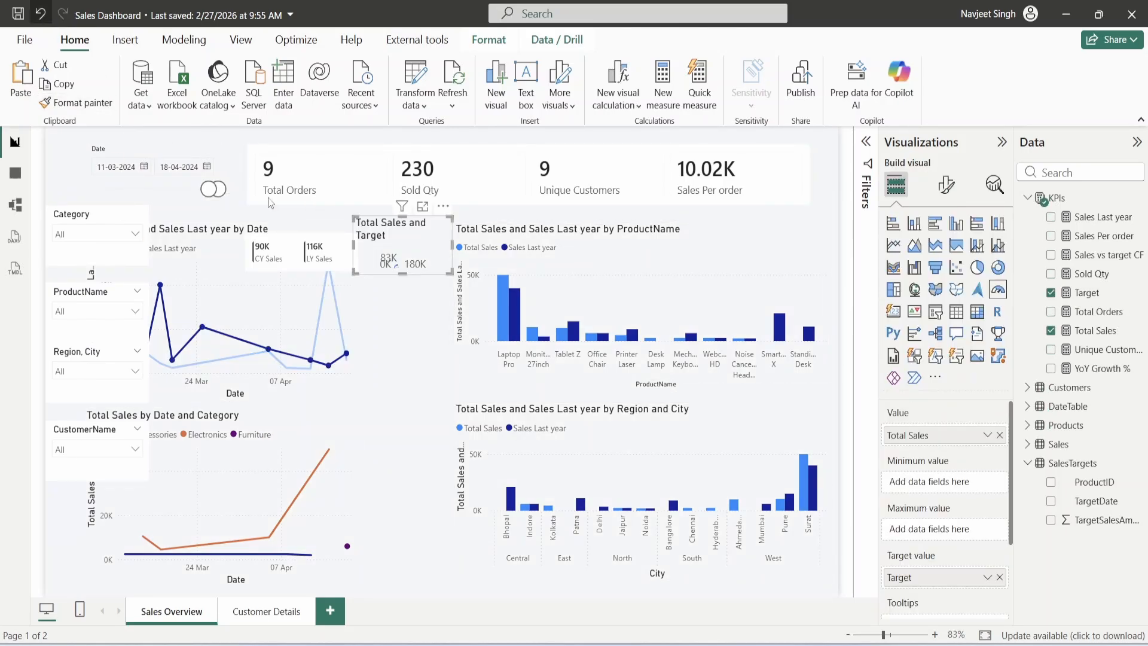
- Move the Category chart beside the Region chart and the date line chart right of the slicers
click(257, 435)
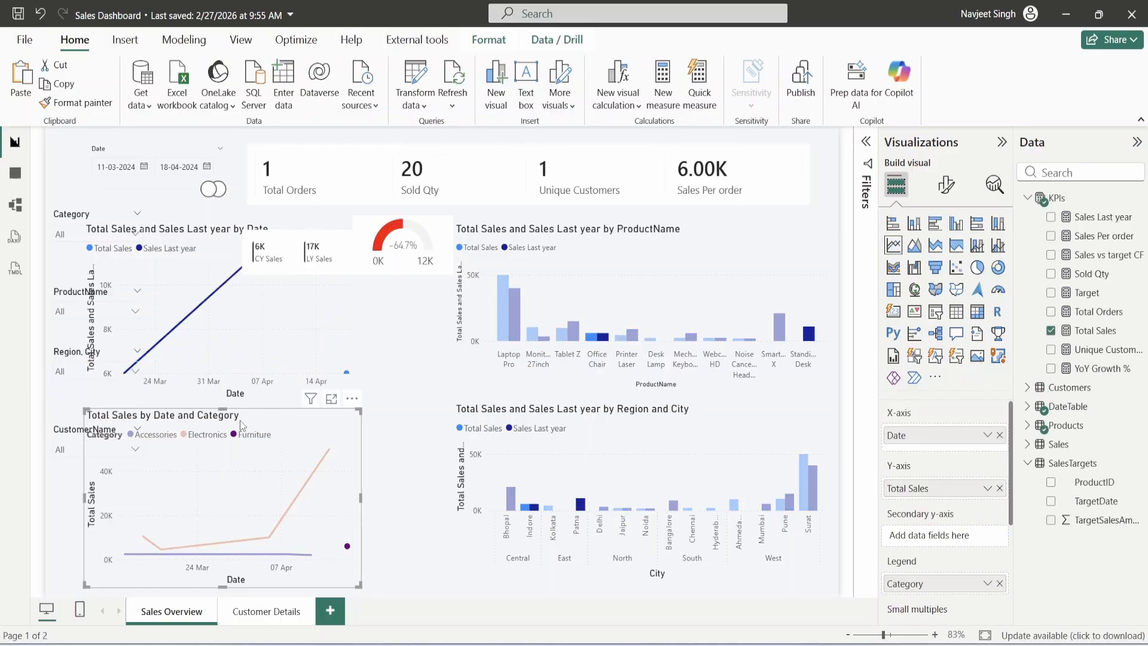
drag(242, 425, 333, 419)
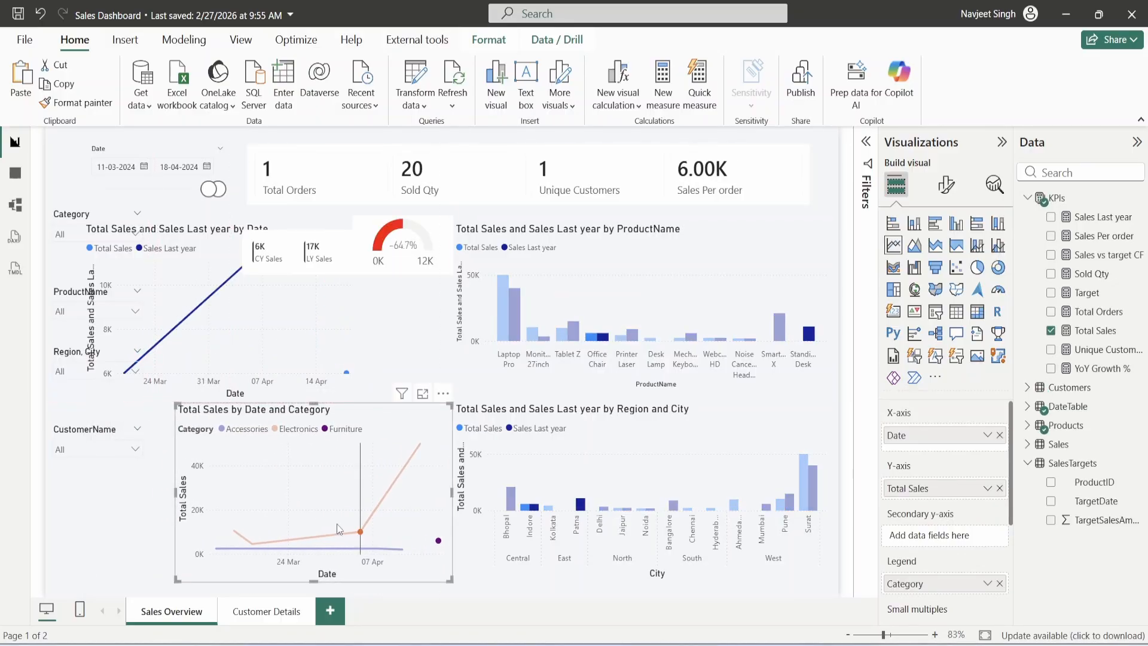
click(336, 436)
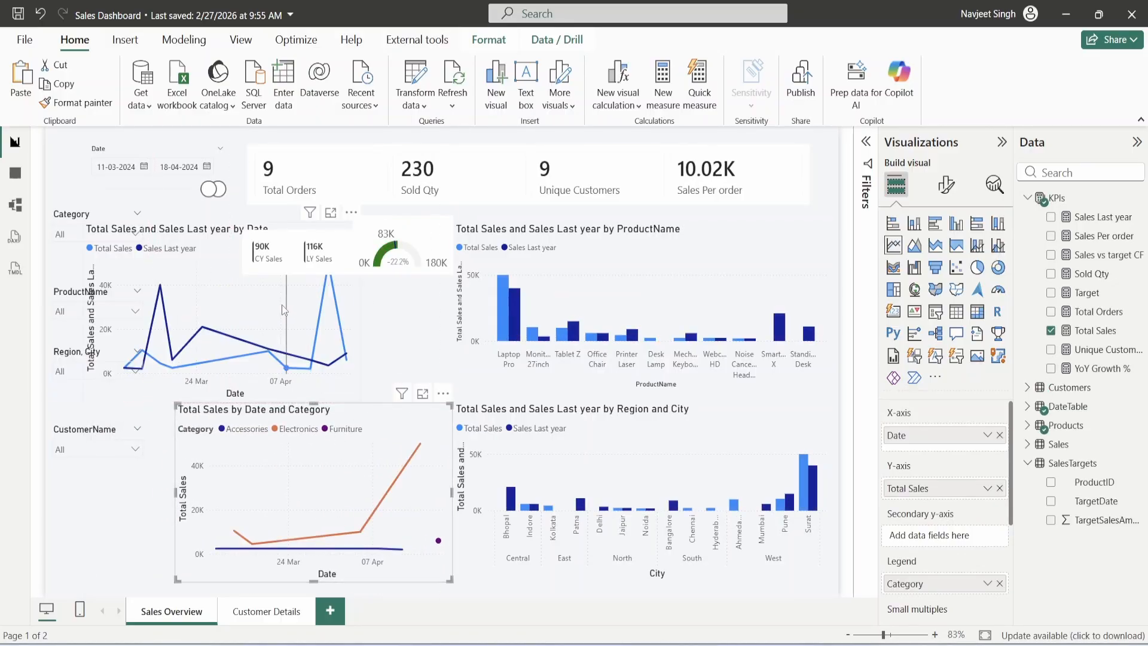
click(245, 313)
drag(203, 235, 293, 237)
drag(362, 227, 251, 160)
- Move the gauge up into the KPI row, then select the slicers, ending on the Date slicer
drag(108, 152, 136, 242)
click(72, 217)
ctrl+click(71, 308)
ctrl+click(72, 358)
ctrl+click(73, 433)
ctrl+click(119, 152)
click(109, 230)
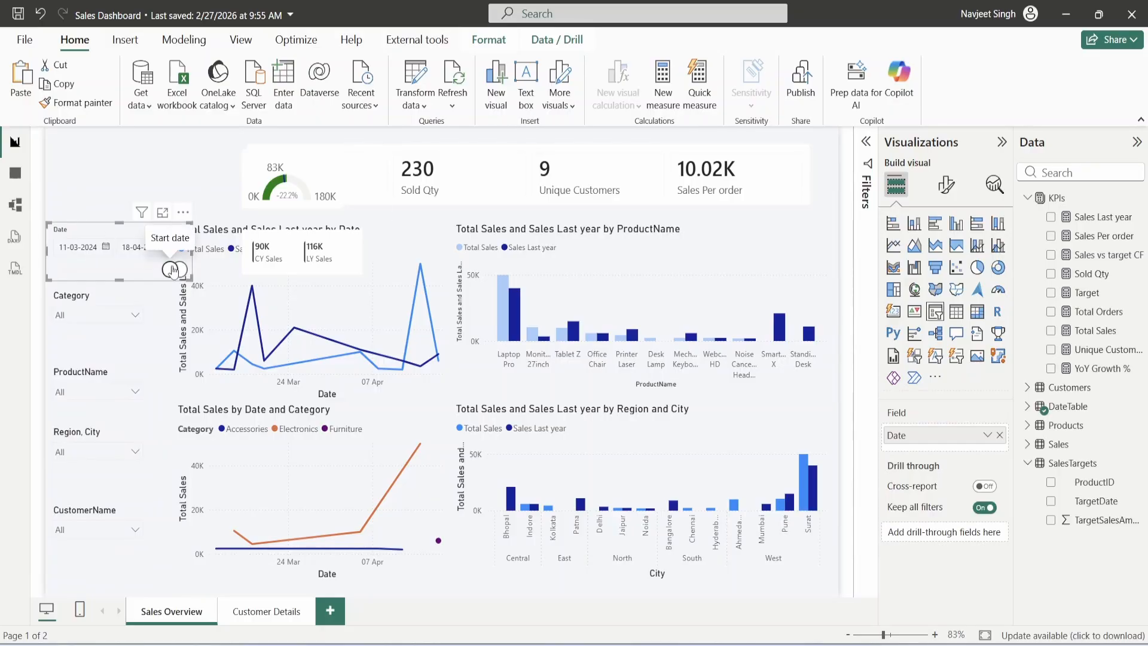
- Turn off responsive layout for the Date slicer and narrow it to fit the left column
click(946, 184)
click(948, 267)
click(933, 293)
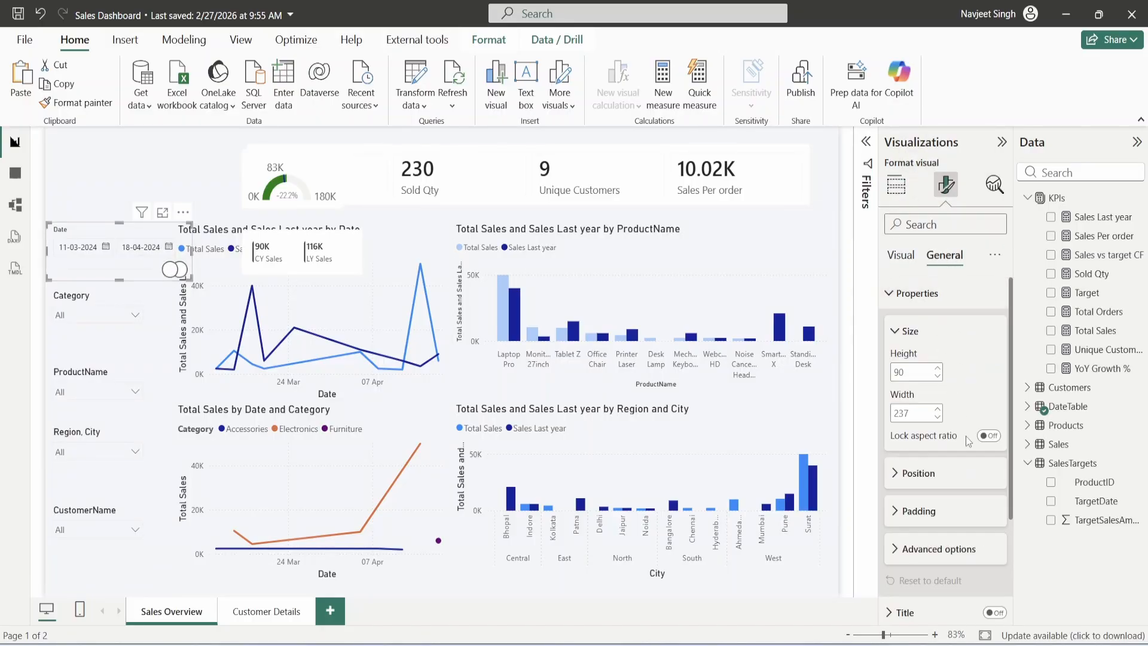
scroll(949, 445, down, 3)
click(940, 410)
scroll(945, 430, down, 1)
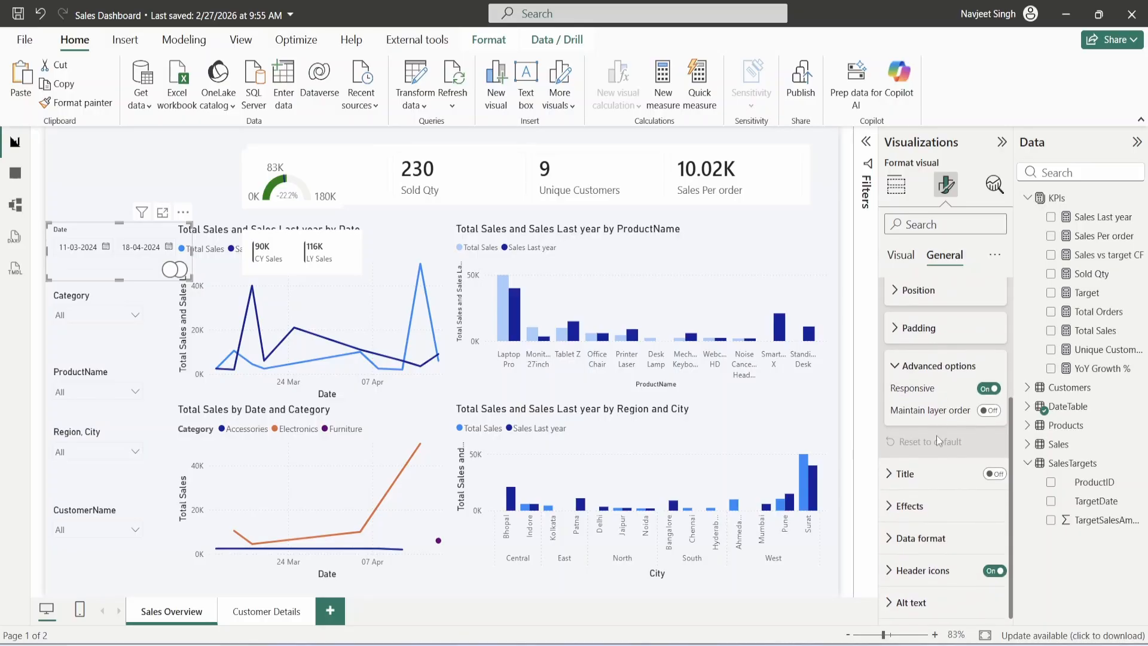
click(989, 389)
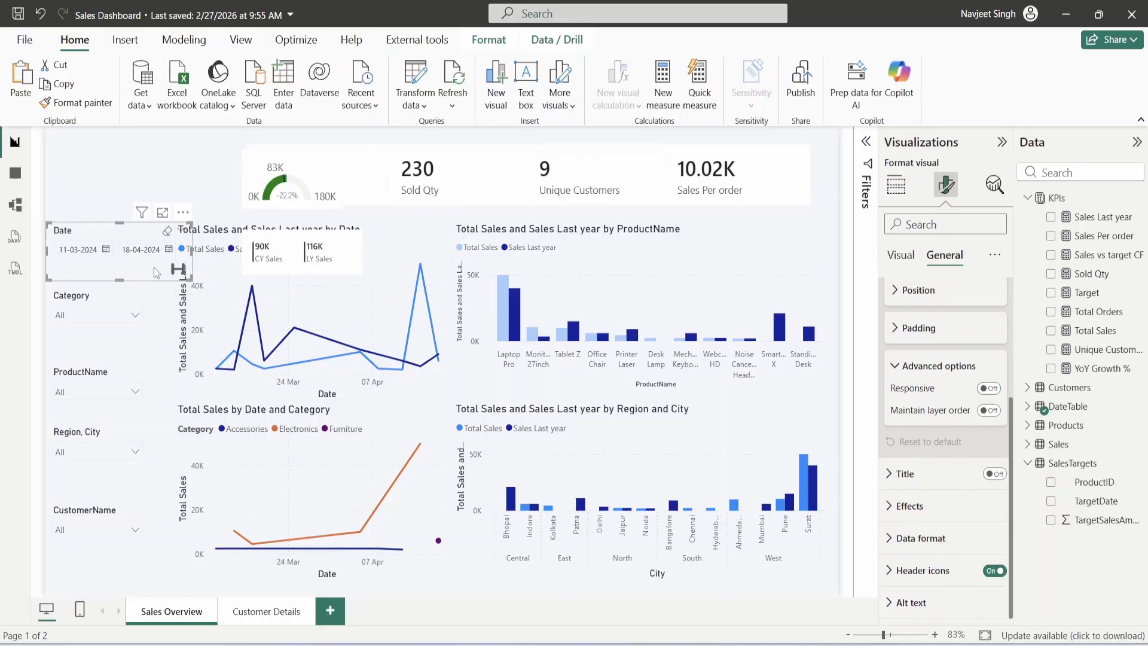
drag(182, 270, 174, 275)
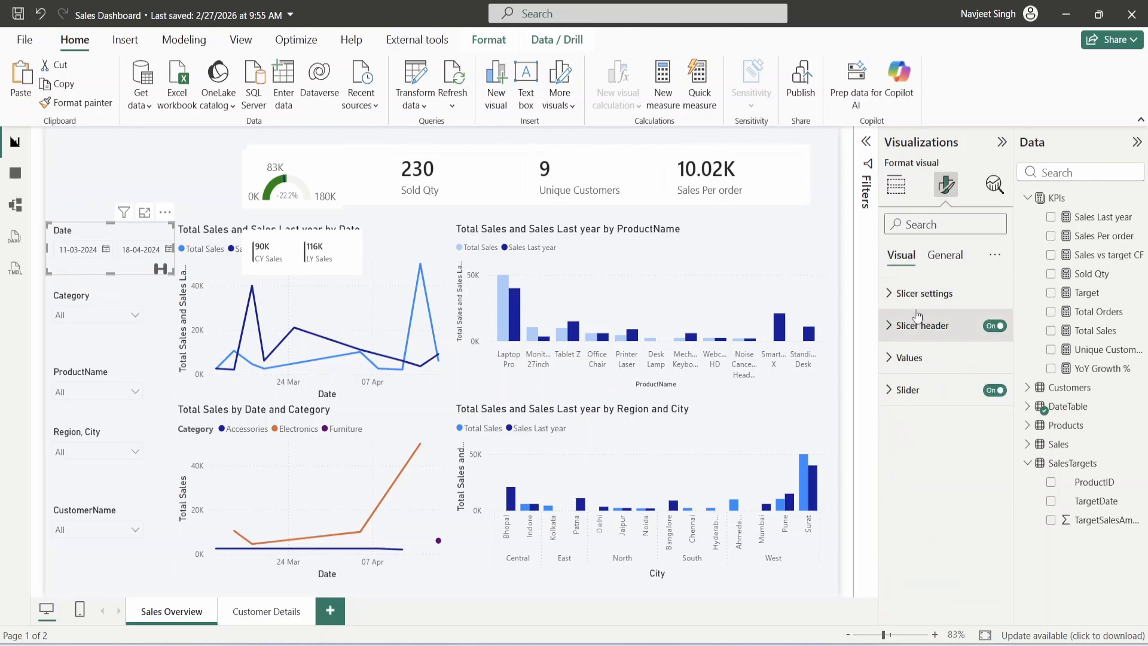
- Reduce the Date slicer's header title font size
click(935, 296)
click(934, 296)
click(928, 339)
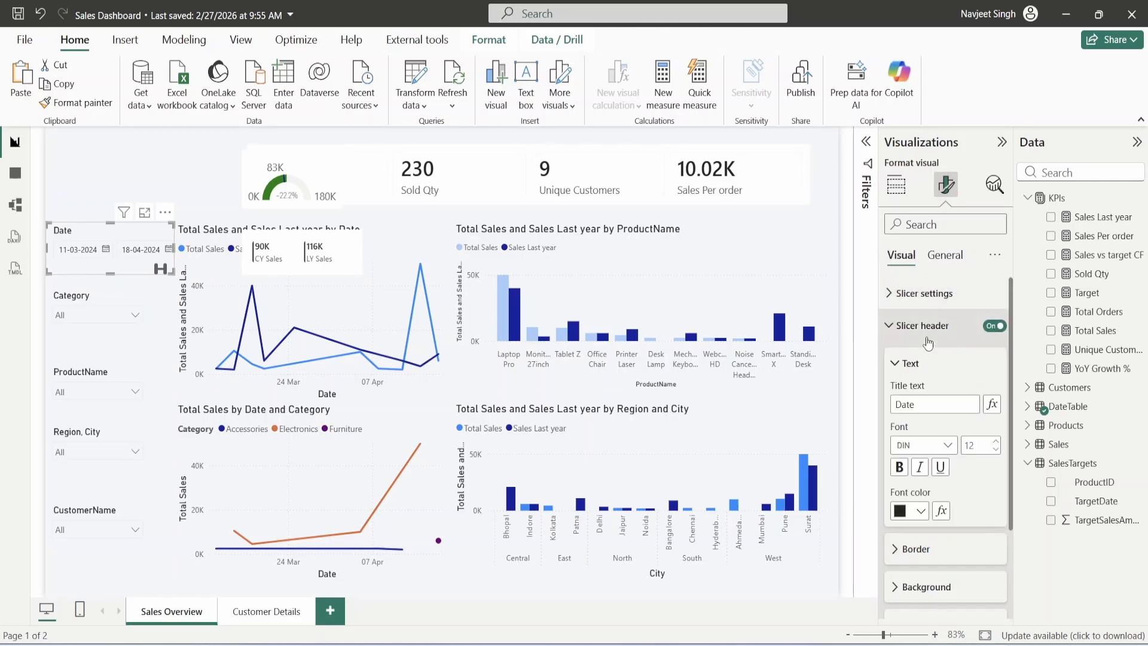
click(995, 450)
scroll(957, 533, down, 5)
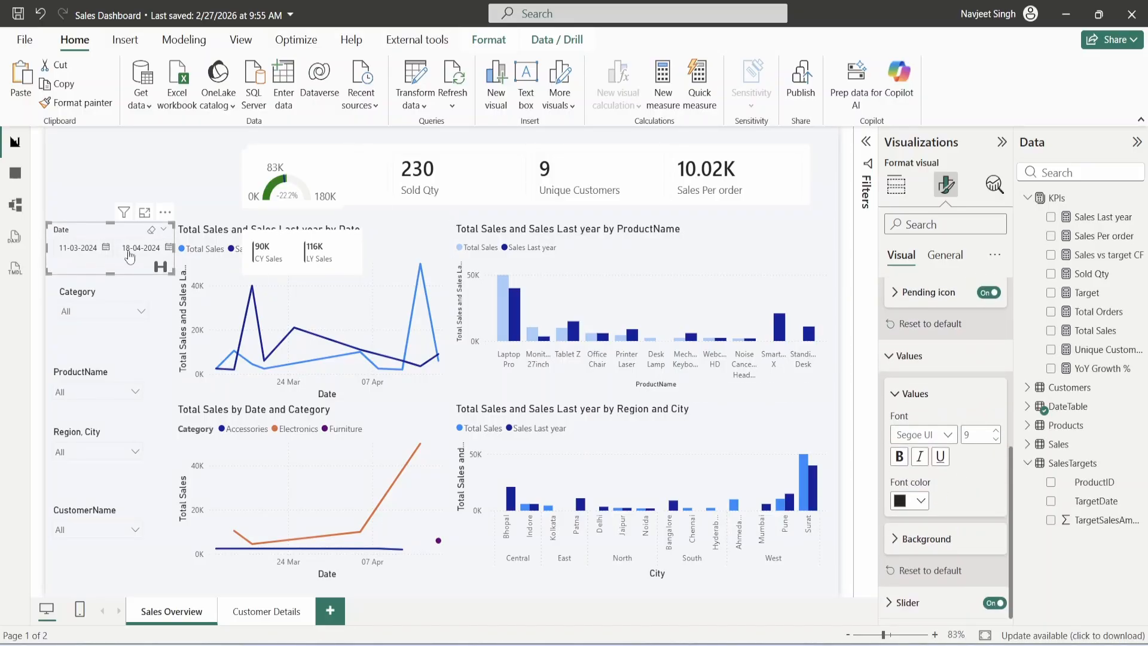
scroll(929, 380, up, 2)
scroll(929, 381, up, 5)
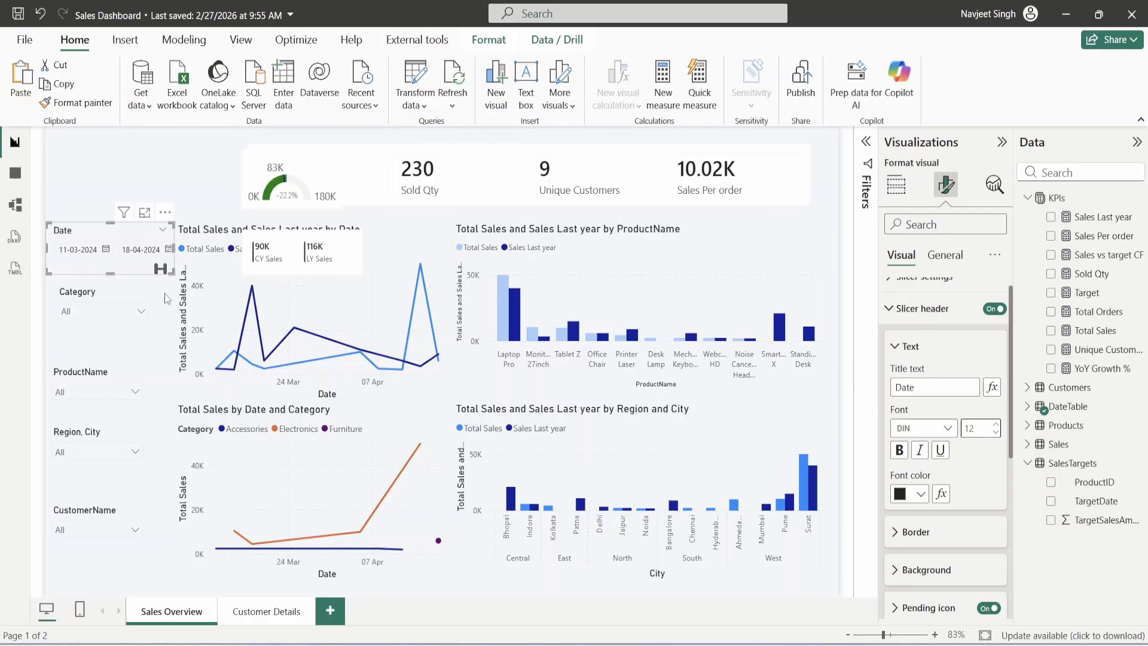
- Copy the Category slicer's formatting onto the ProductName slicer with Format painter
click(102, 296)
click(76, 102)
click(83, 383)
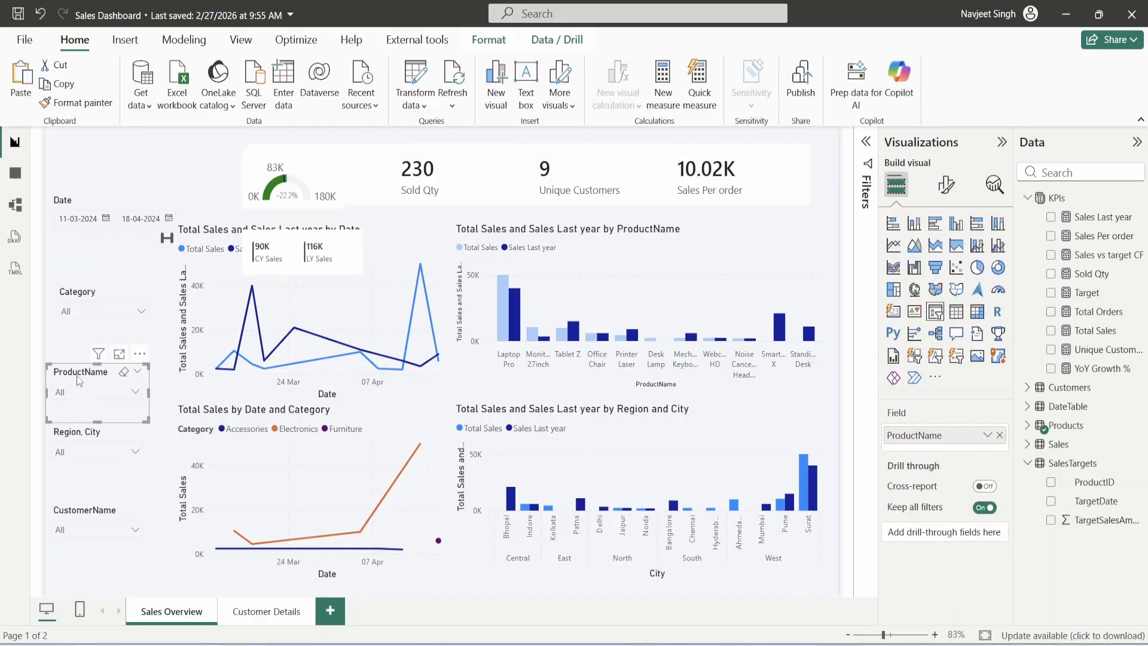
click(84, 106)
- Move the Category and ProductName slicers up into line and show the Insert Shapes gallery
click(86, 455)
drag(83, 288, 84, 265)
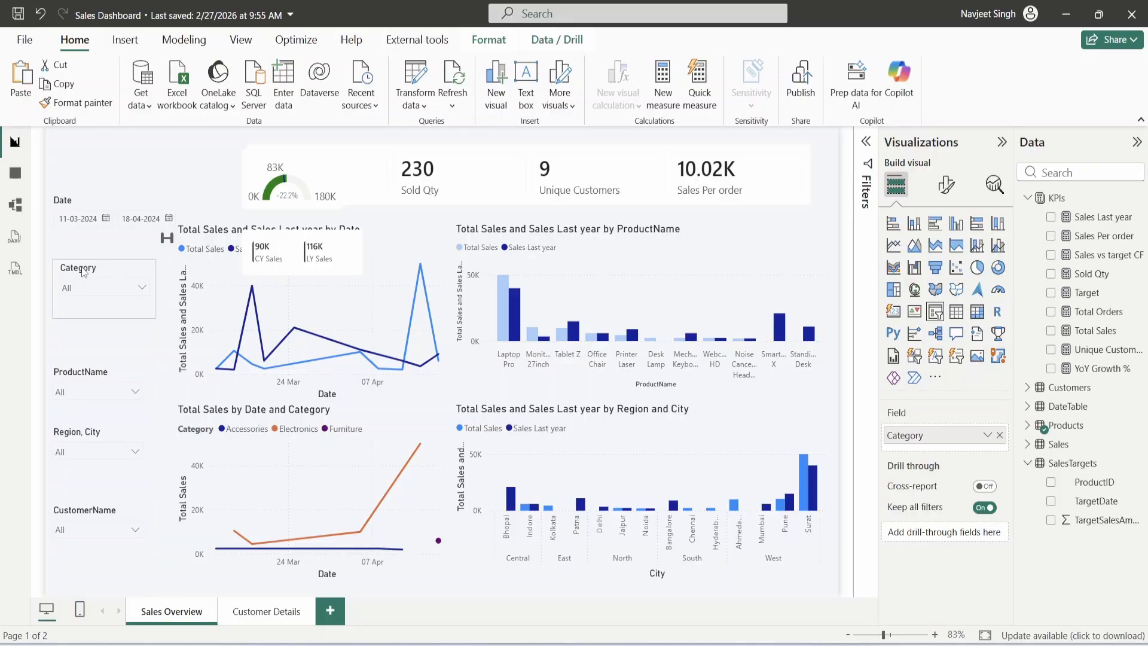
drag(76, 373, 76, 342)
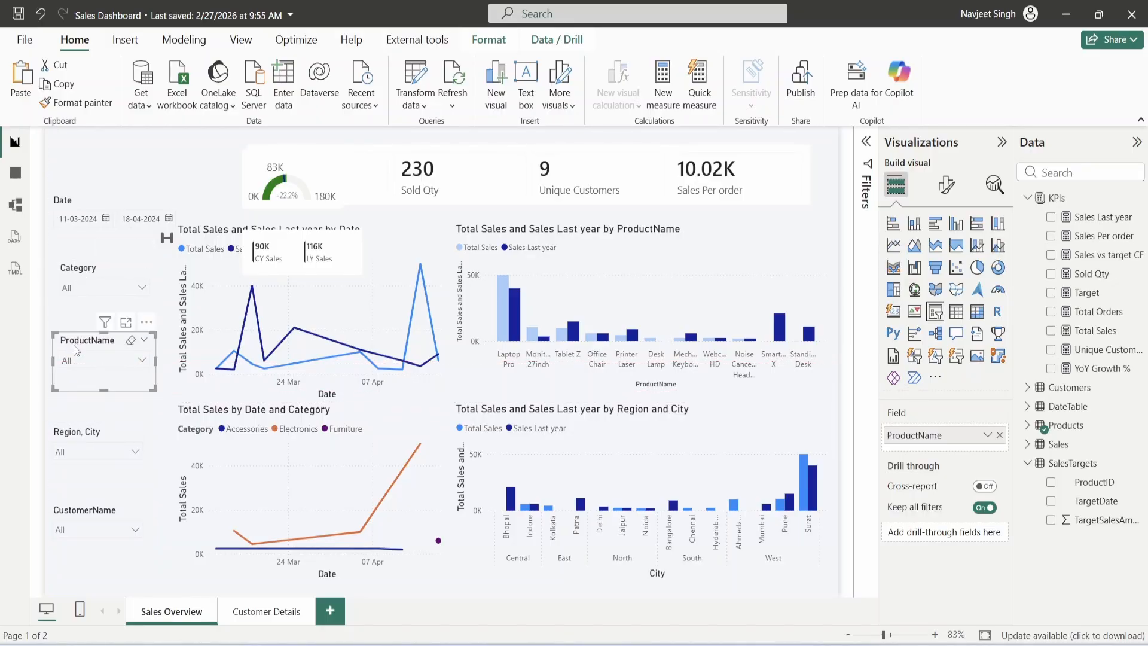
click(205, 183)
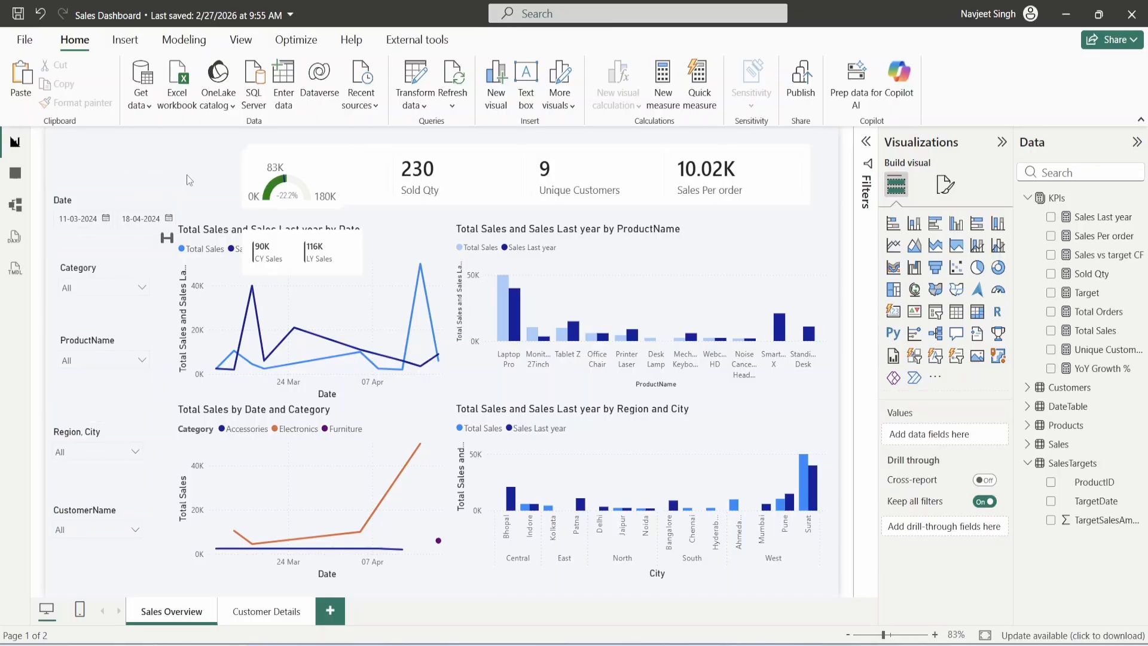
click(125, 39)
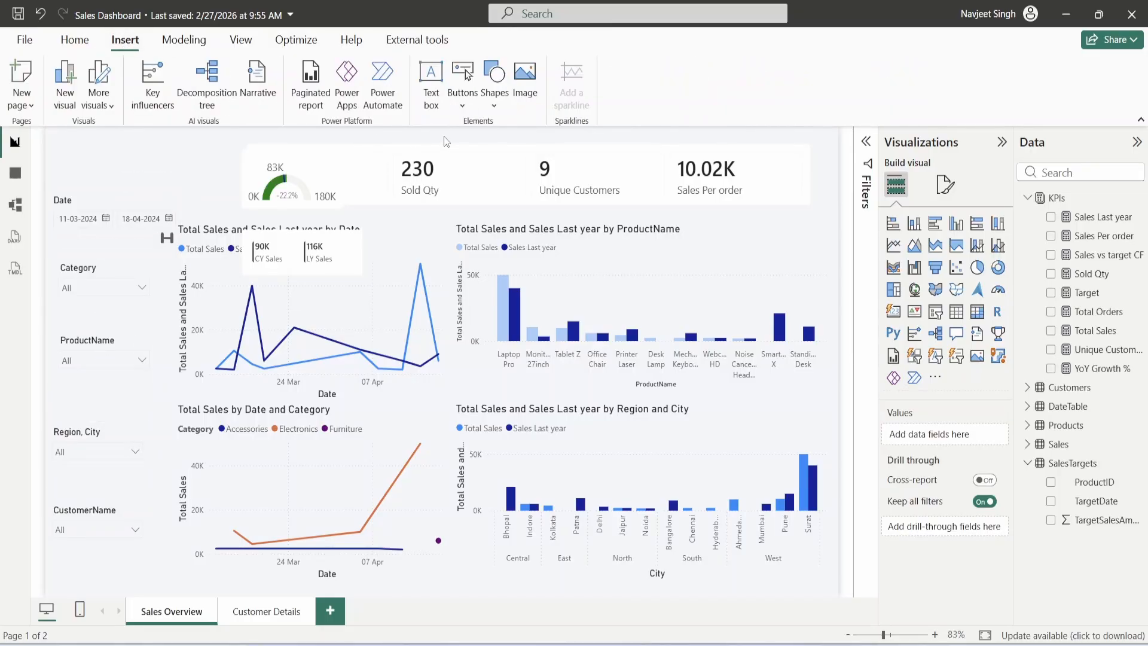
click(490, 107)
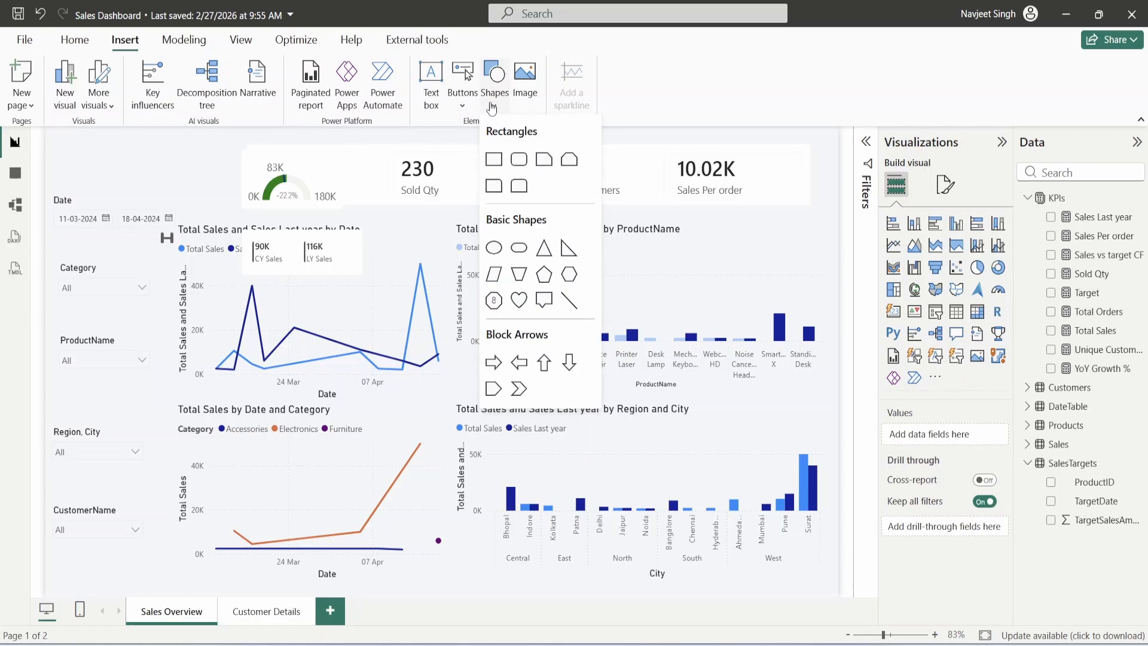
- Insert a snipped-top-corners rectangle and give it a dark navy #1E2A38 fill
click(574, 162)
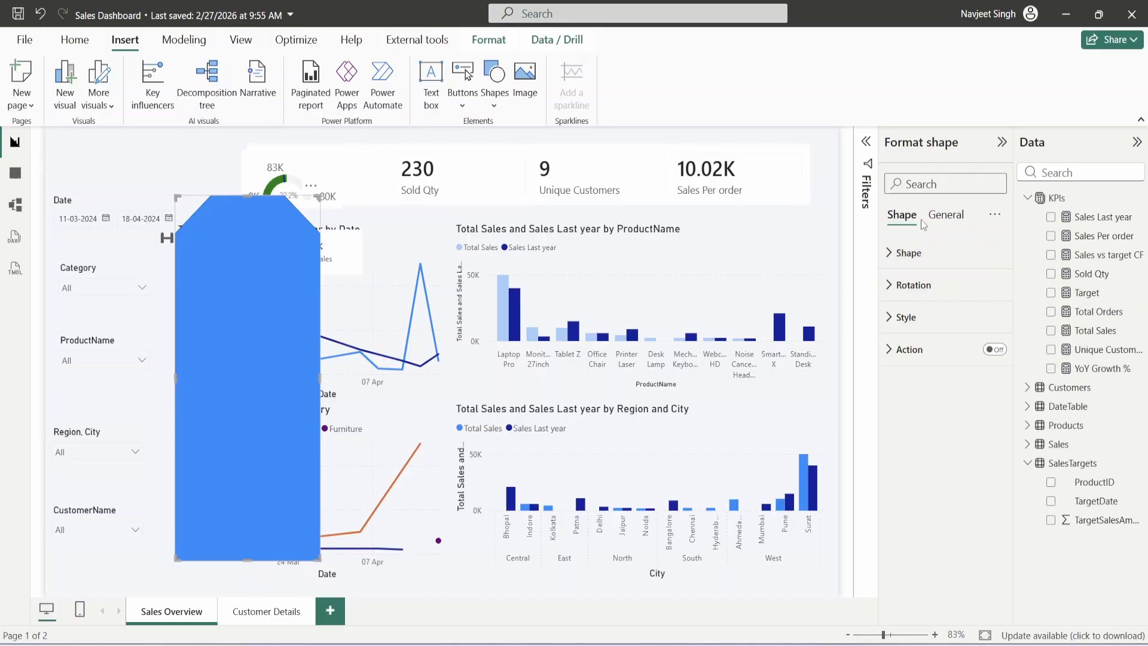
click(965, 317)
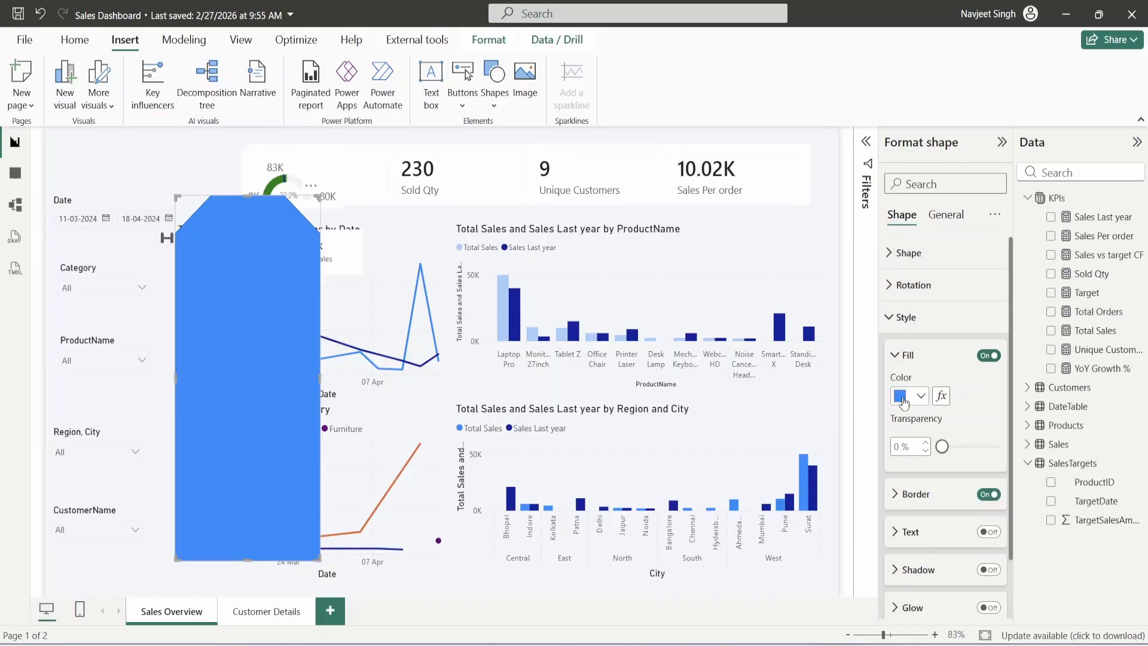
click(920, 397)
click(928, 364)
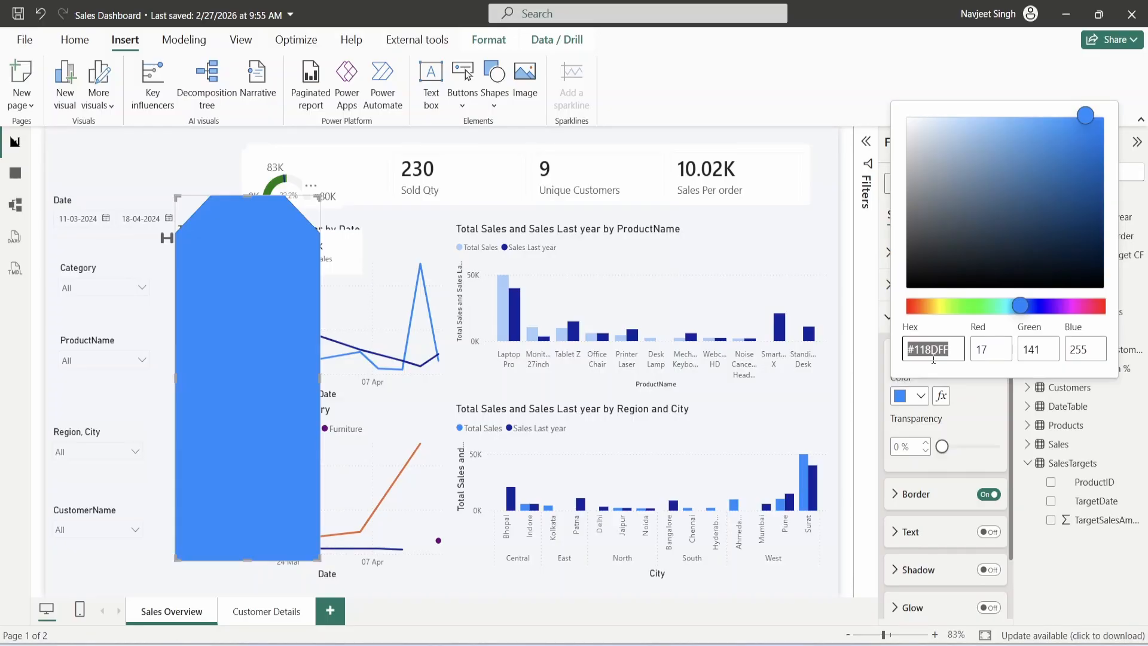
text(1E2A38)
key(Return)
click(249, 239)
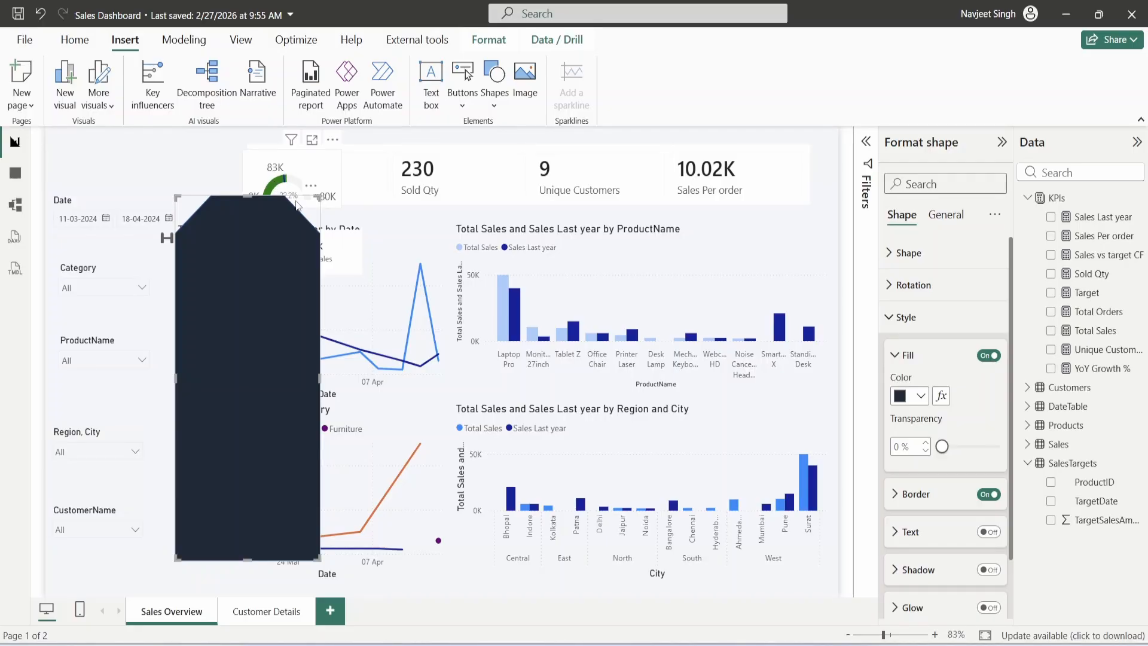
click(507, 251)
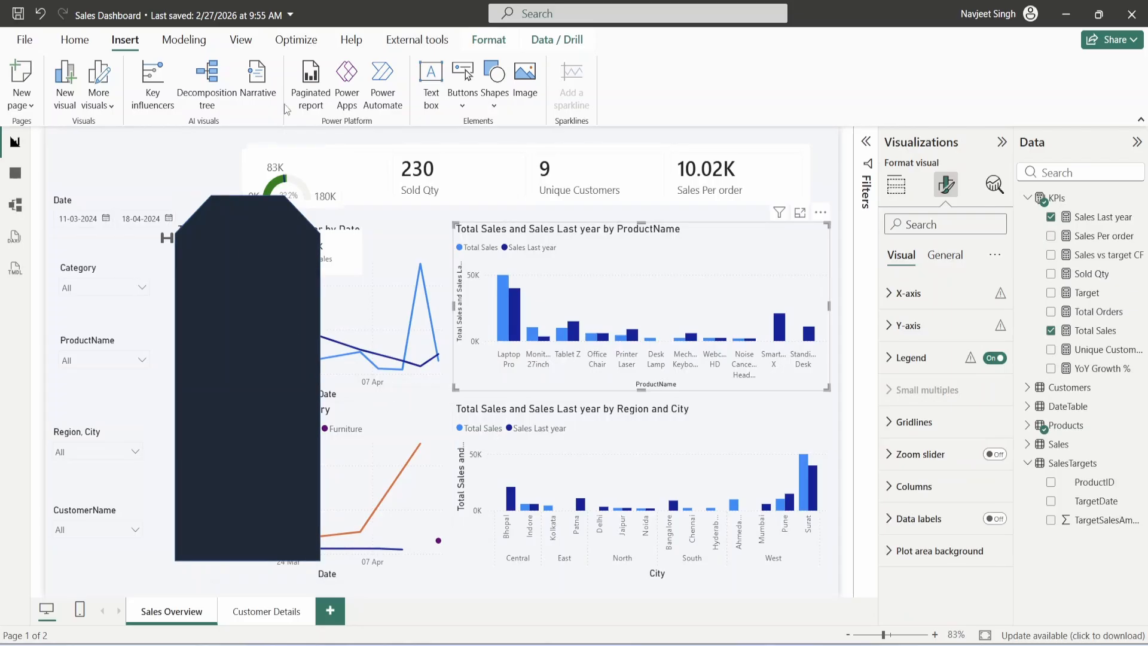
- Open the Customize current theme dialog from the View ribbon's Themes gallery
click(238, 41)
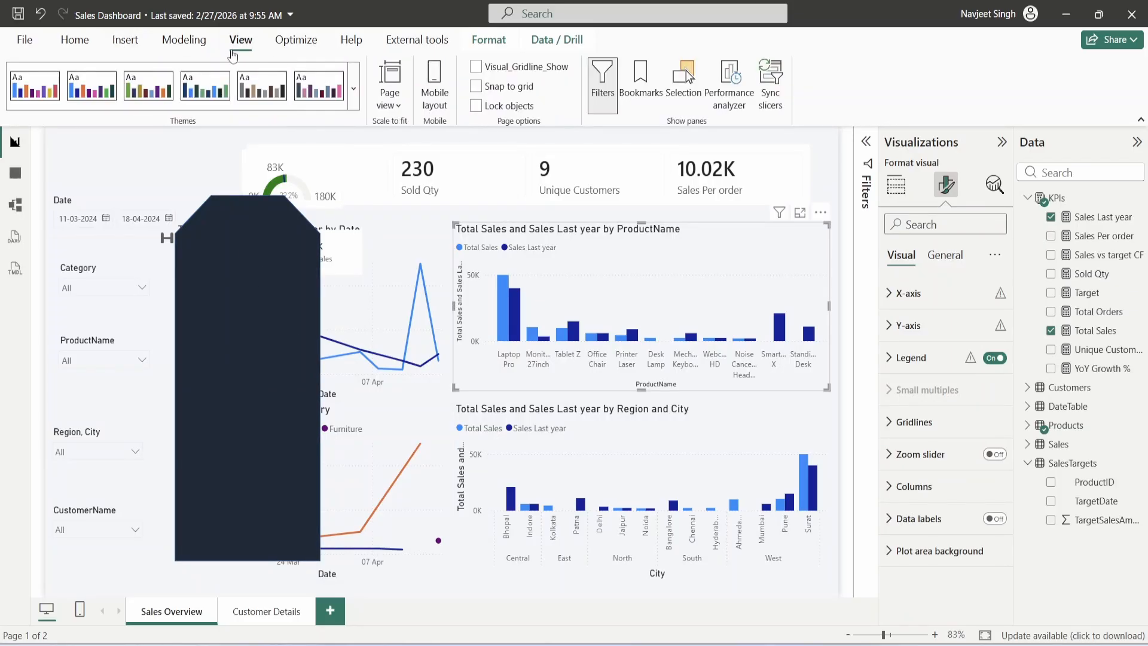
click(354, 91)
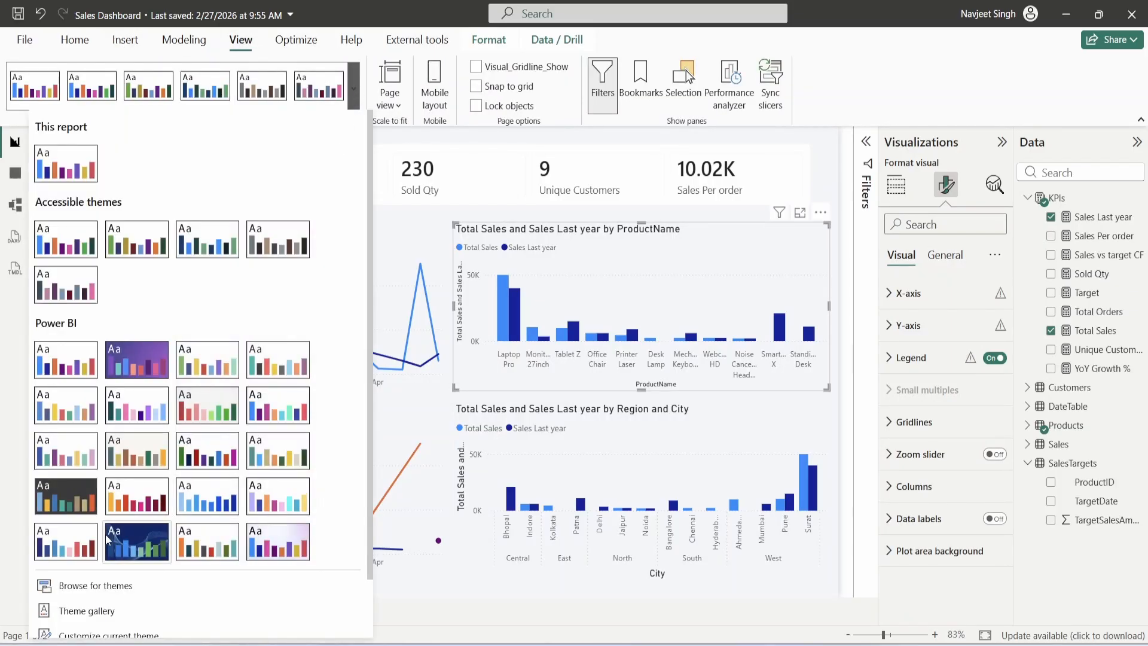
scroll(140, 399, down, 1)
scroll(140, 399, down, 1)
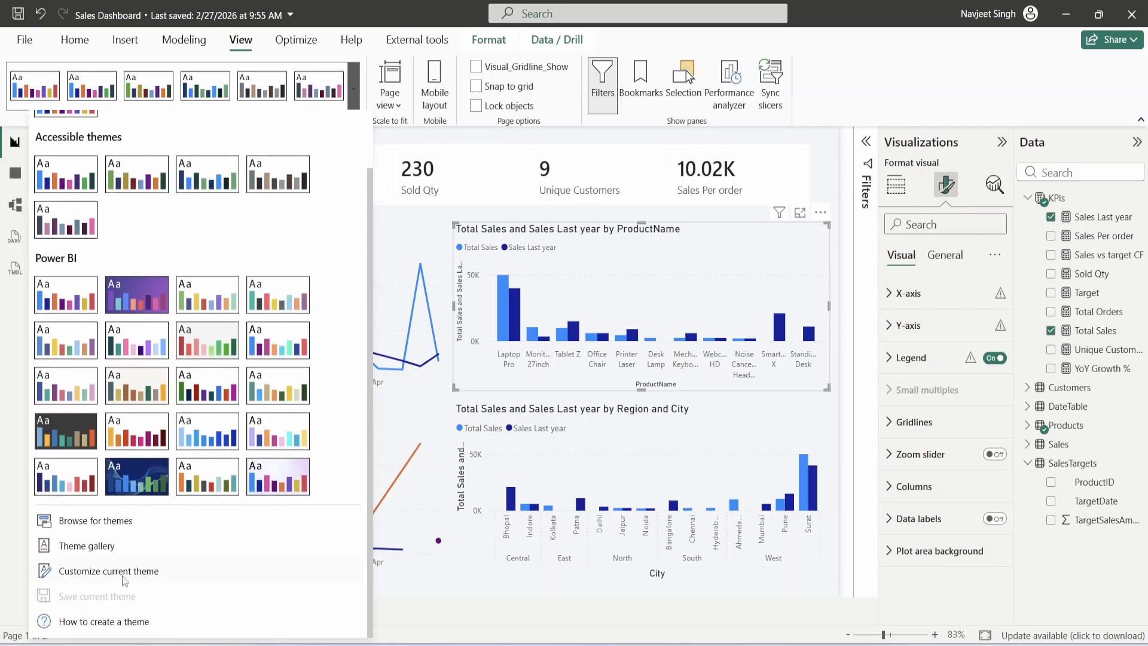
click(128, 572)
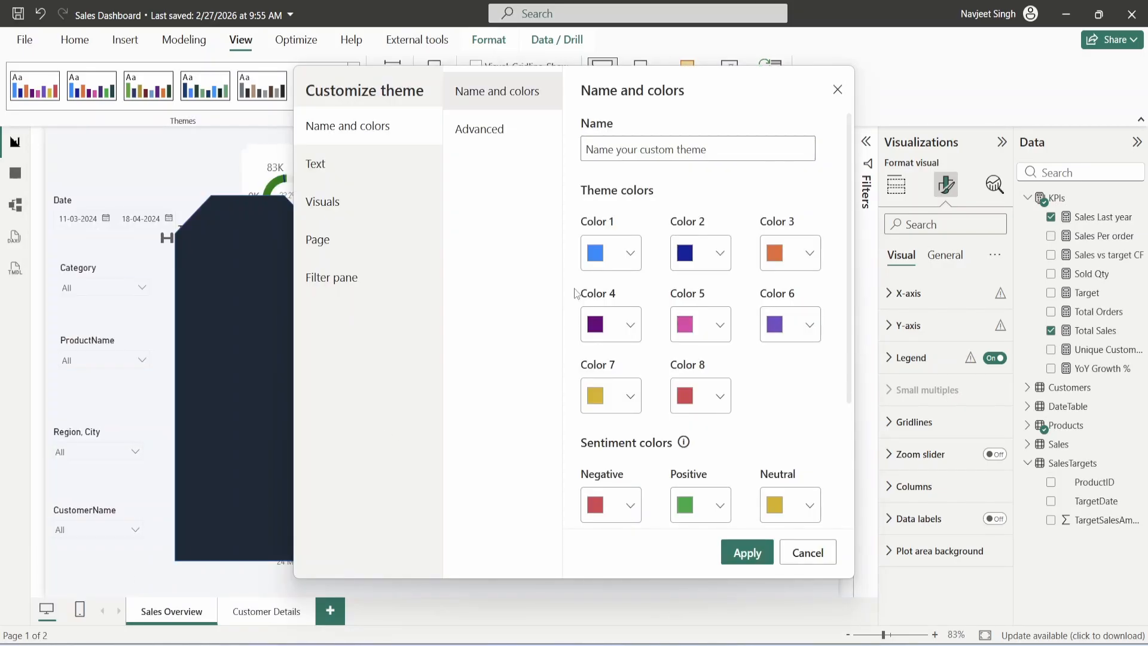
- Set theme Color 1 to #1E2A38 and Color 2 to #547792, then apply
click(625, 256)
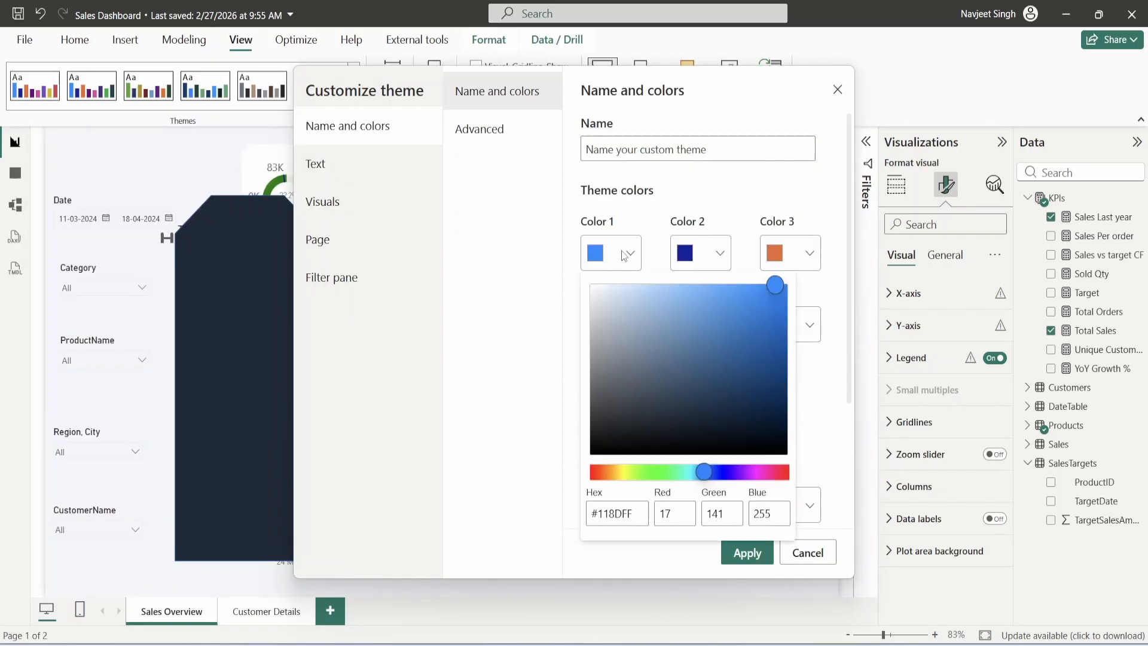
double_click(618, 513)
text(1E2A)
text(38)
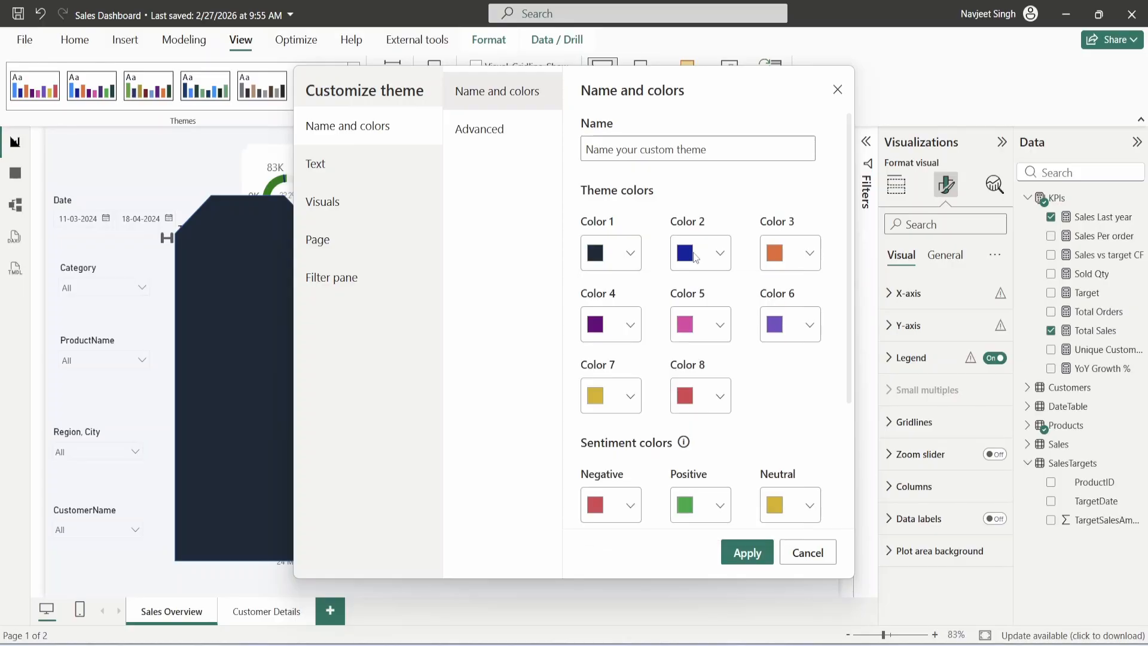
click(695, 255)
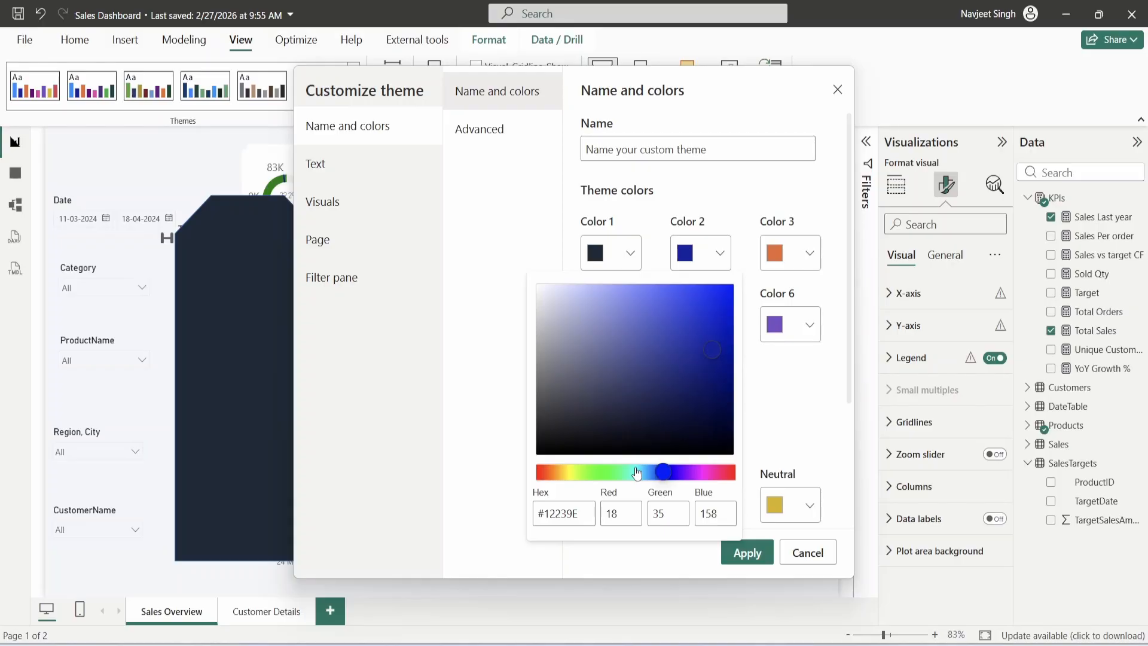
drag(578, 513, 528, 513)
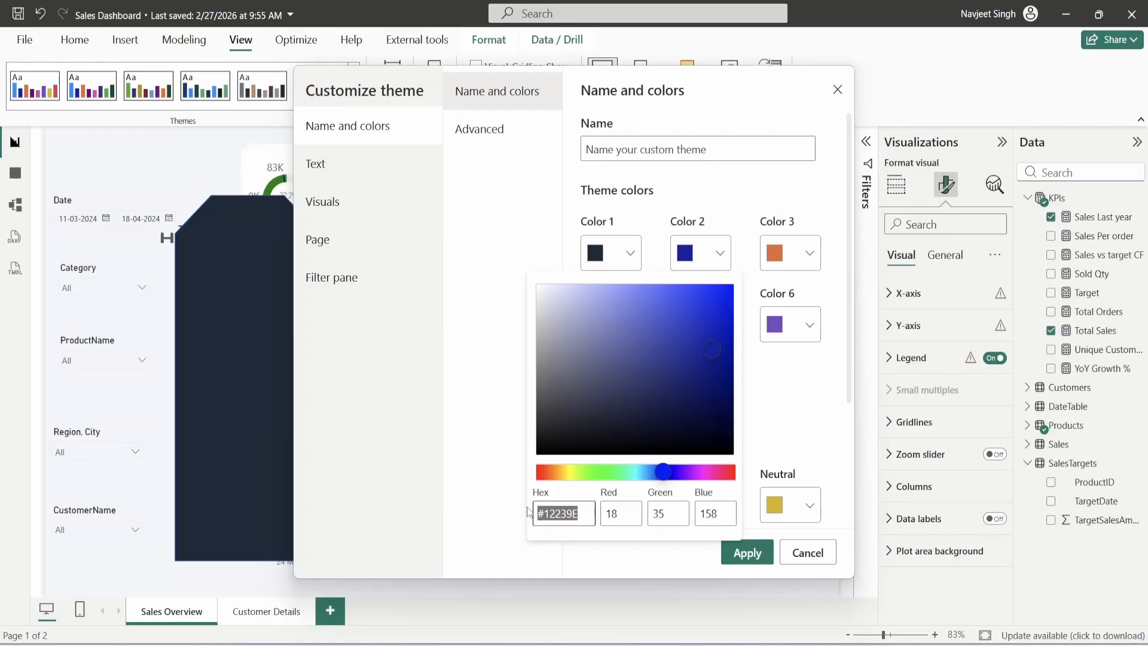
text(#547792)
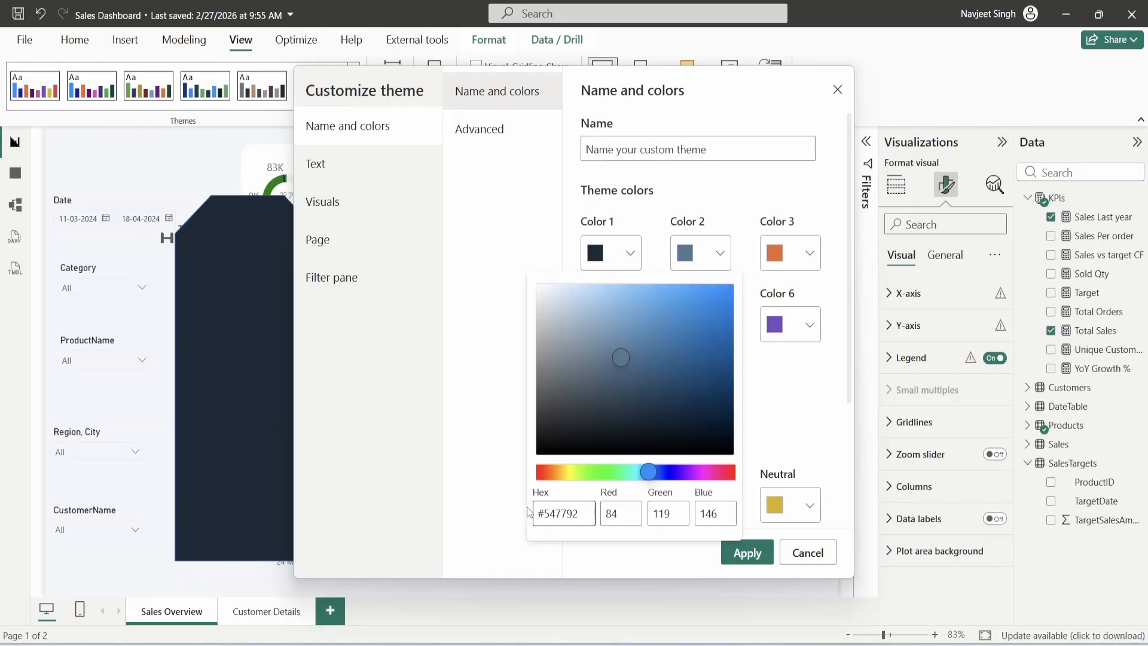
key(Return)
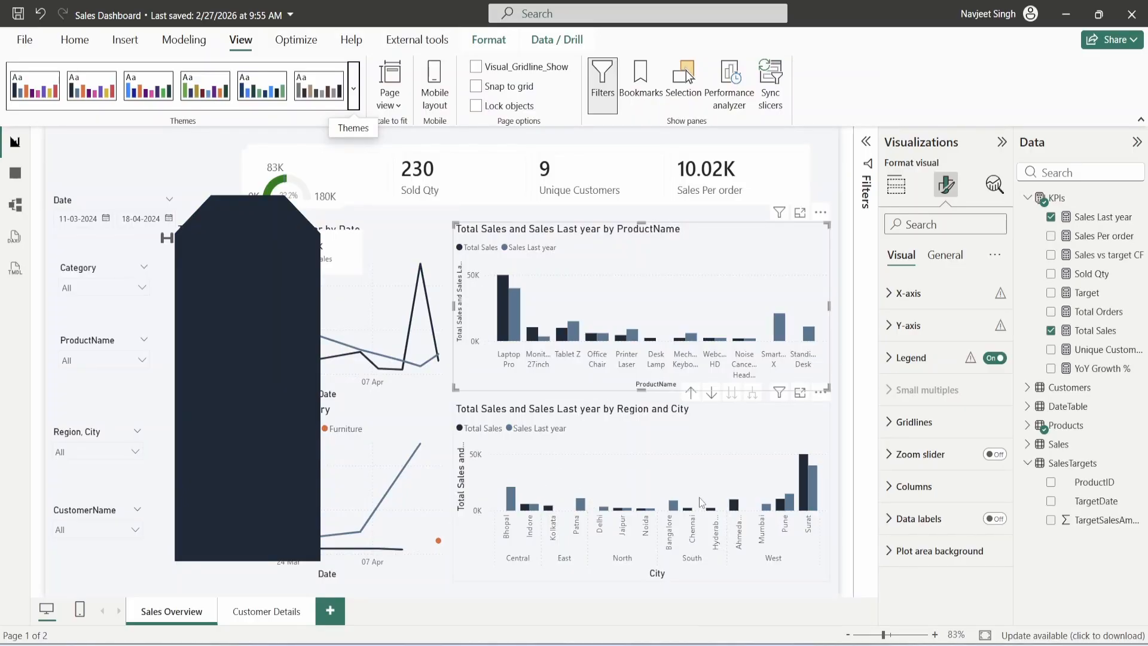
- On the Customer Details page, move the dark shape to the left side of the canvas
click(266, 612)
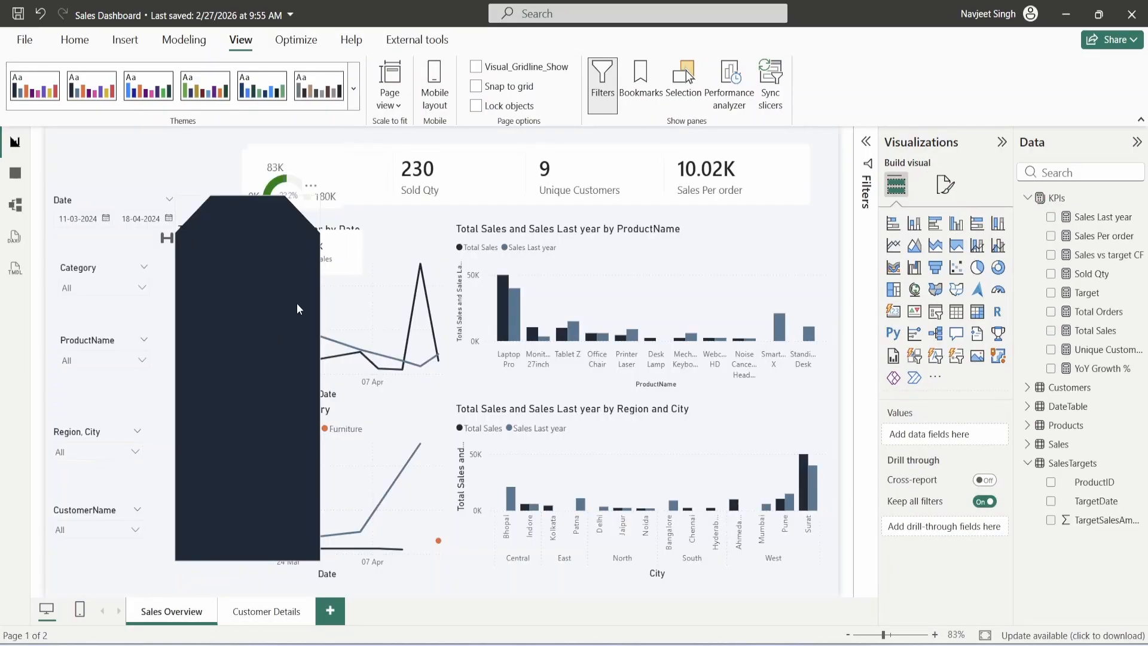
drag(300, 307, 598, 304)
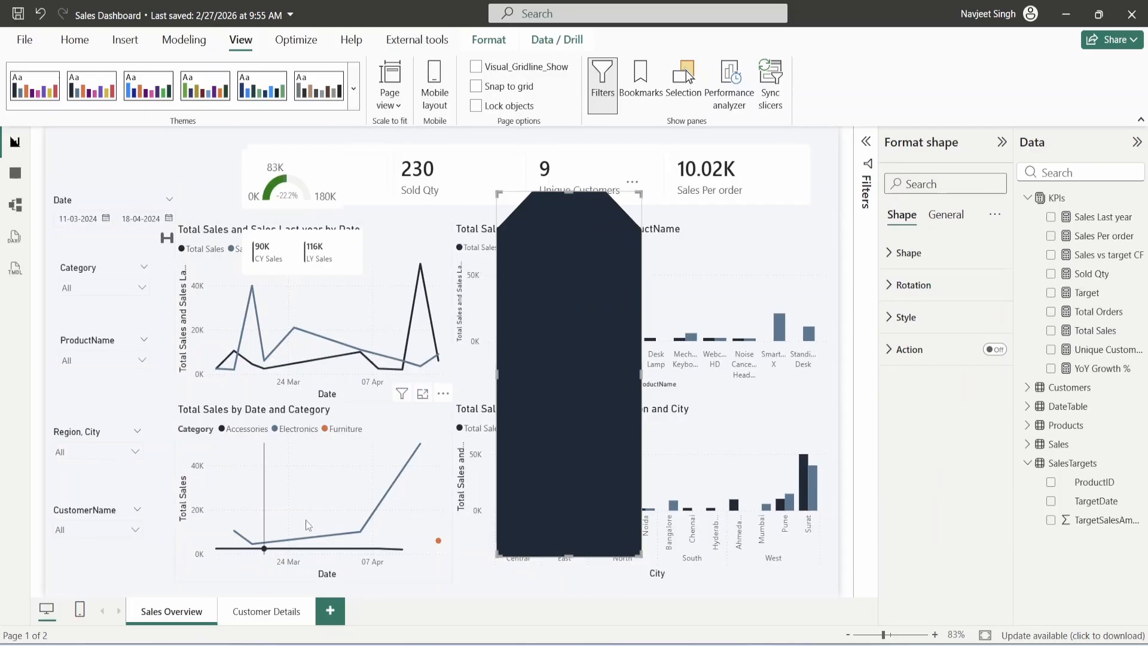
drag(560, 370, 288, 385)
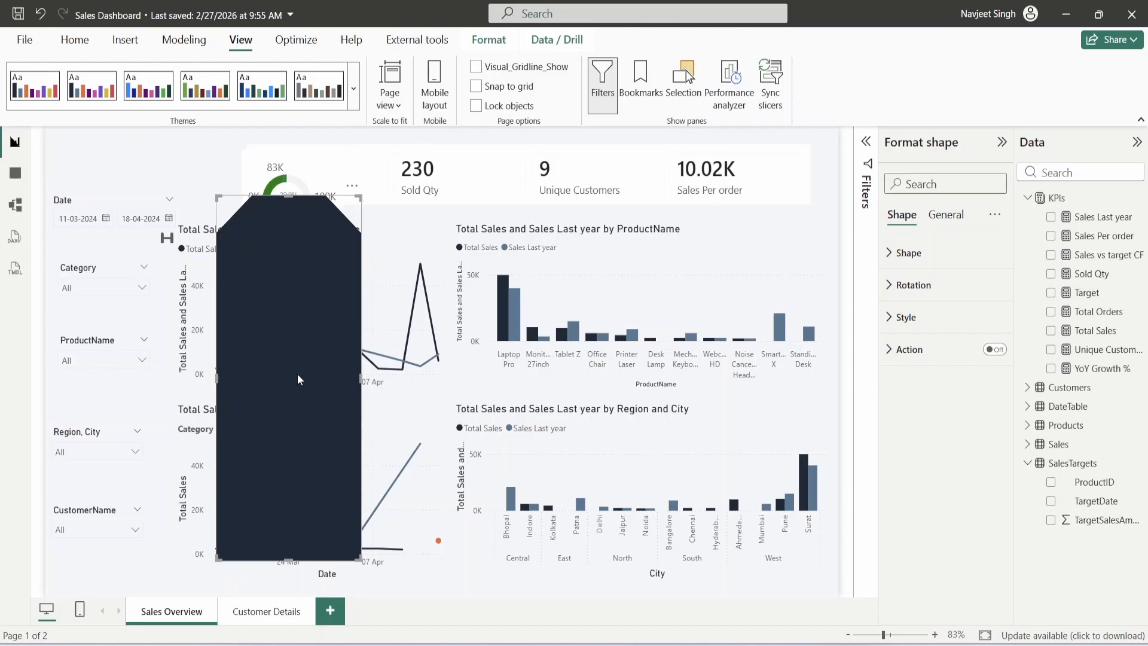
mouse_move(297, 379)
mouse_down()
mouse_move(317, 374)
mouse_move(313, 384)
mouse_move(330, 364)
mouse_move(317, 358)
mouse_move(309, 376)
mouse_up()
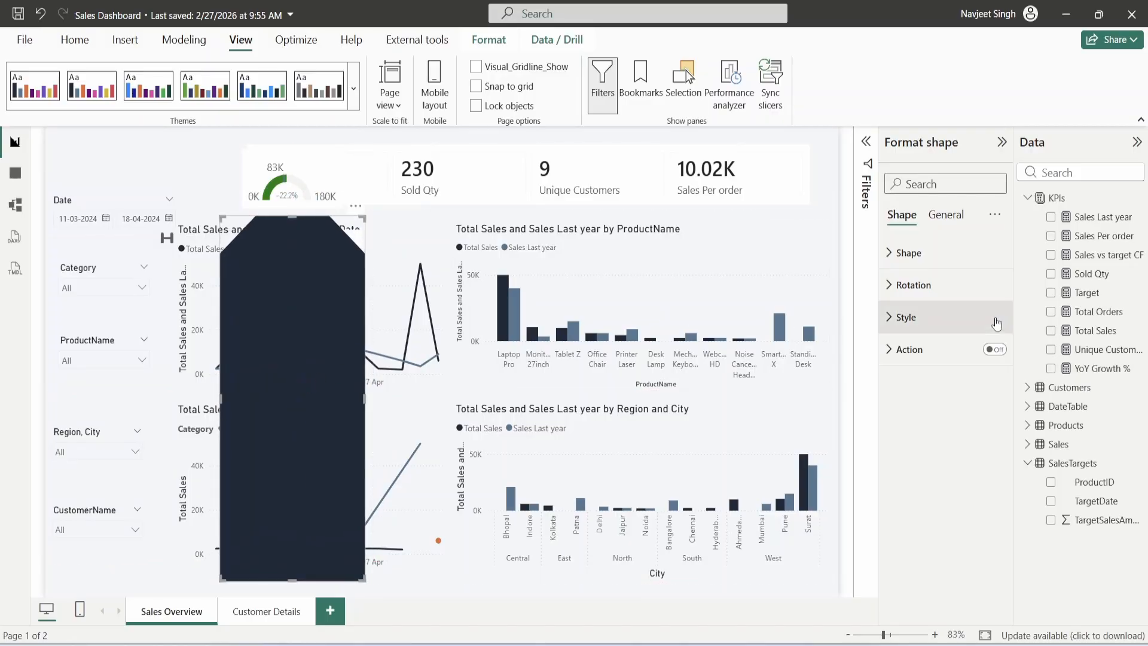
- Turn on the shape's text as bold FILTERS, centred and aligned to the top
click(904, 317)
scroll(927, 402, down, 1)
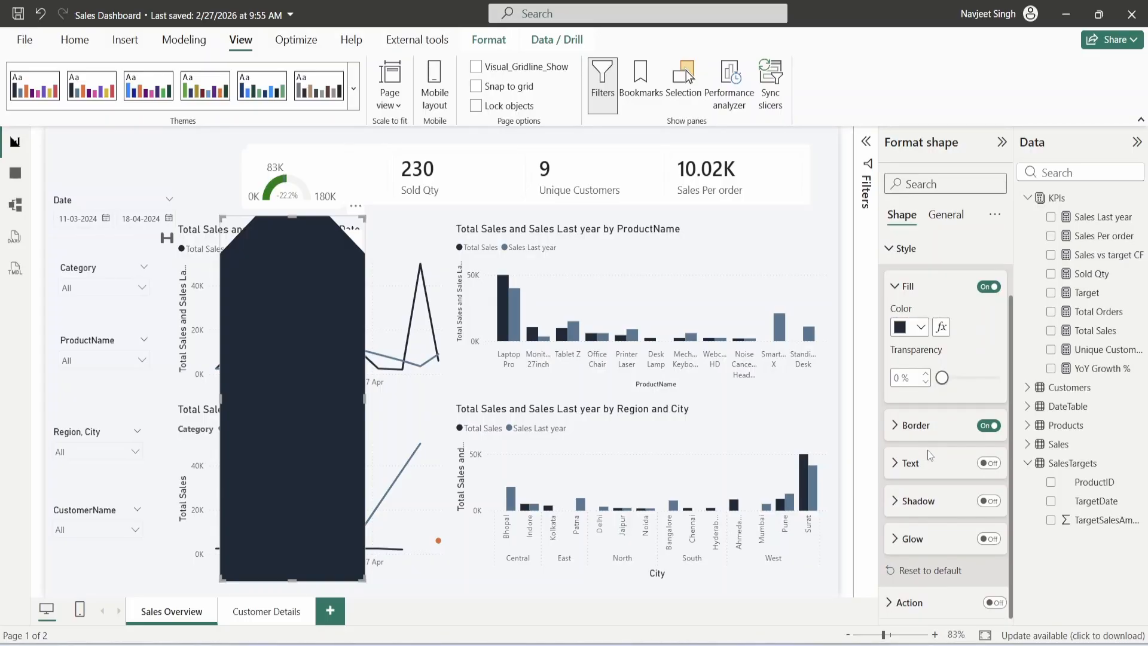
click(988, 463)
click(937, 473)
scroll(938, 454, down, 3)
click(940, 346)
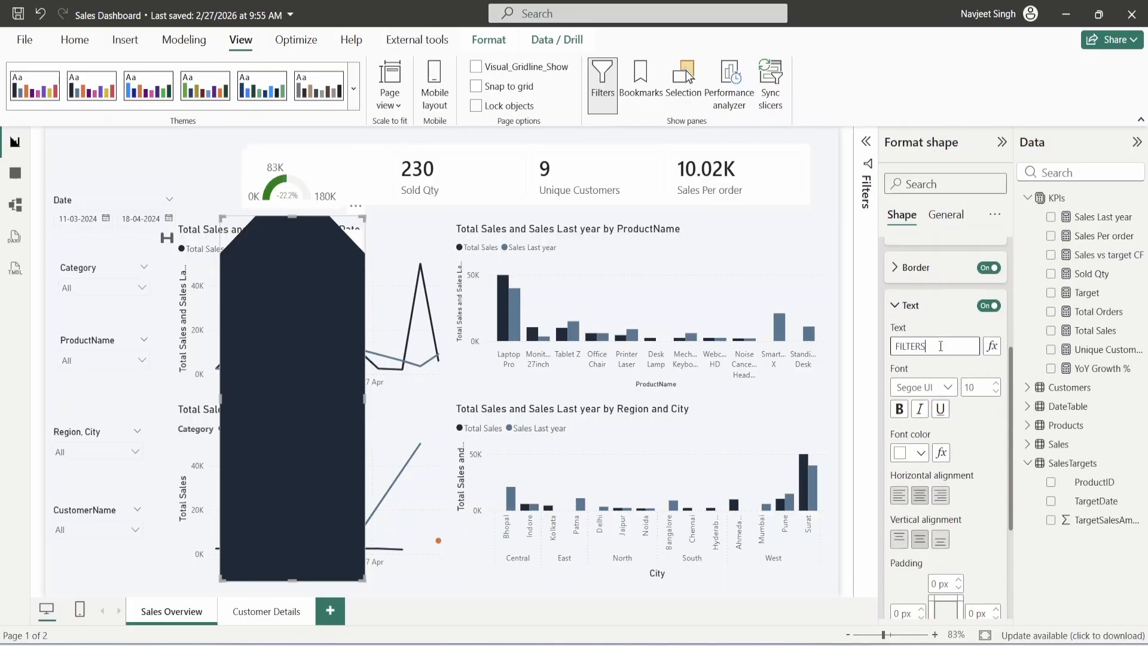
click(899, 409)
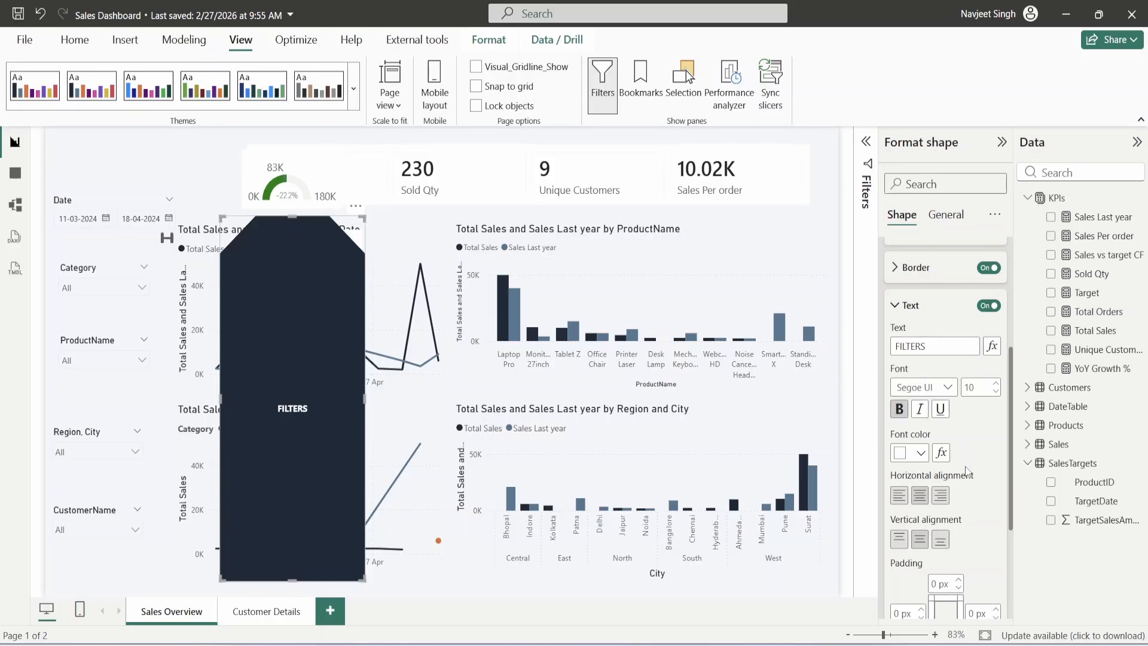
click(898, 496)
click(921, 501)
click(899, 541)
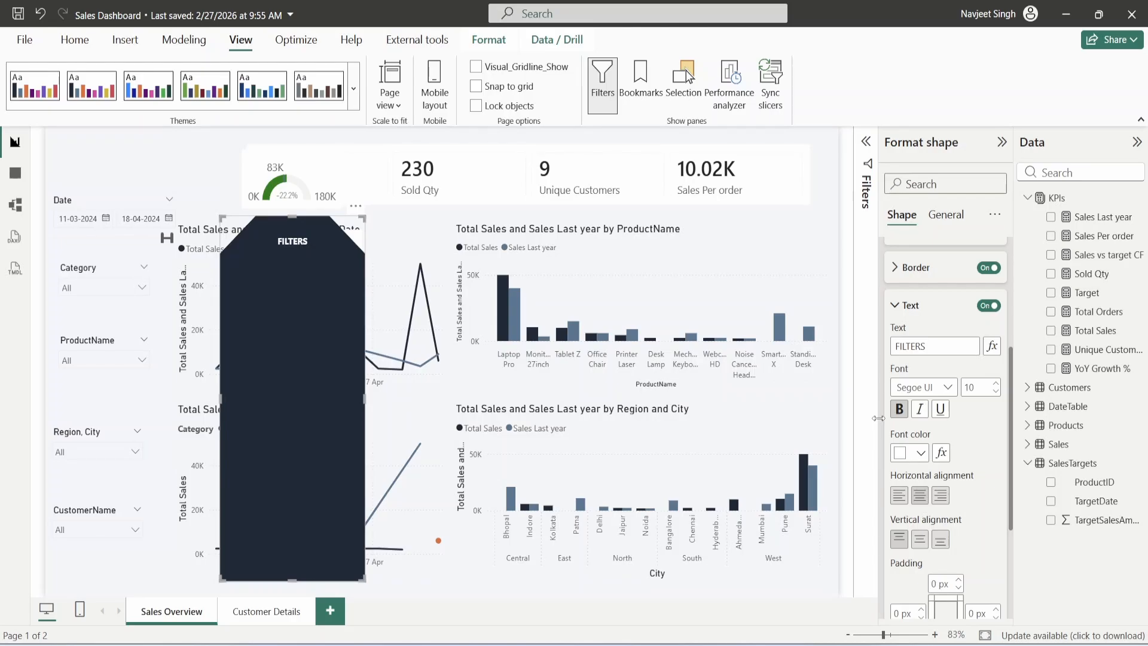
click(939, 308)
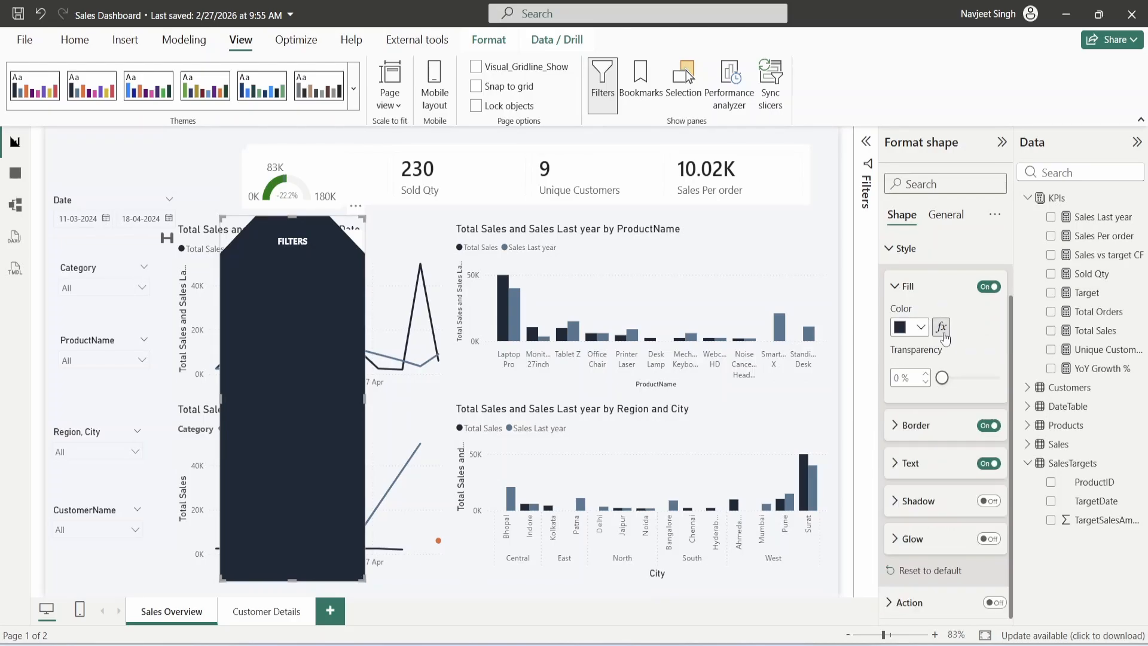
- Add a shadow to the FILTERS shape and move it over the left slicer column
click(987, 501)
mouse_move(304, 326)
mouse_down()
mouse_move(393, 275)
mouse_move(310, 317)
mouse_up()
click(936, 501)
scroll(936, 499, down, 3)
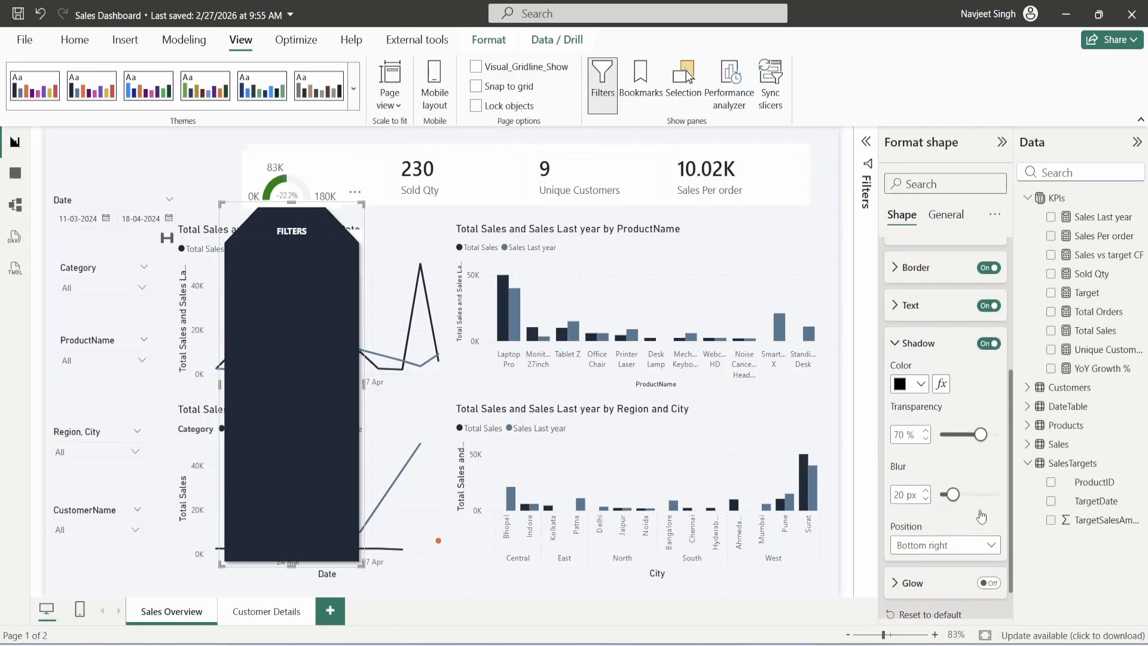
scroll(982, 515, down, 2)
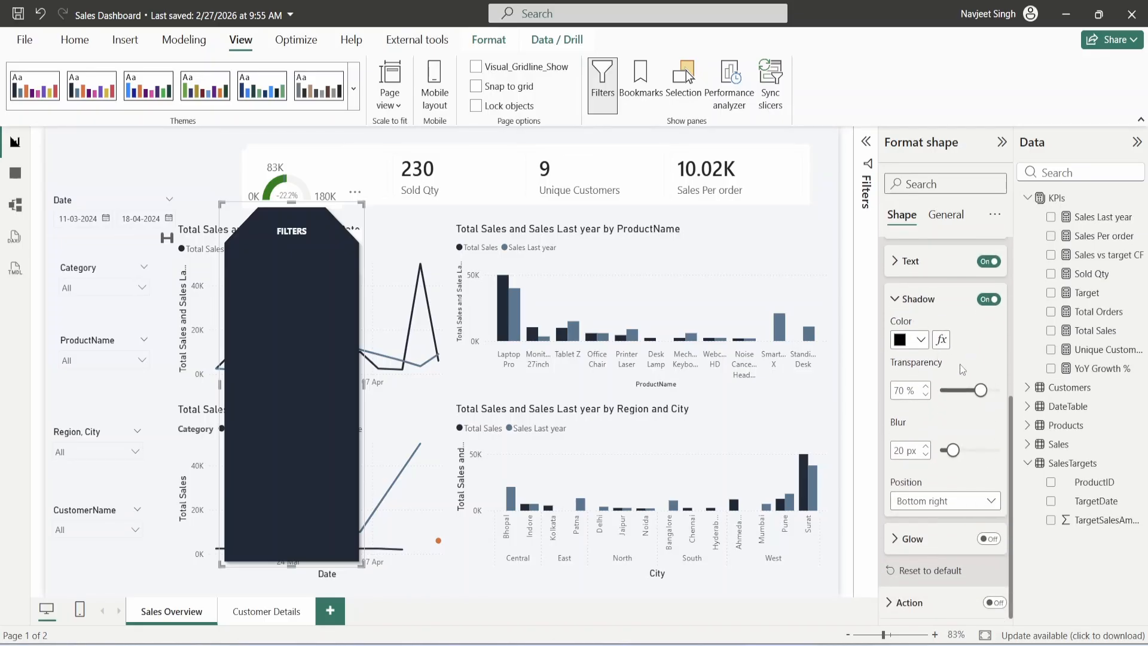
drag(287, 315, 88, 265)
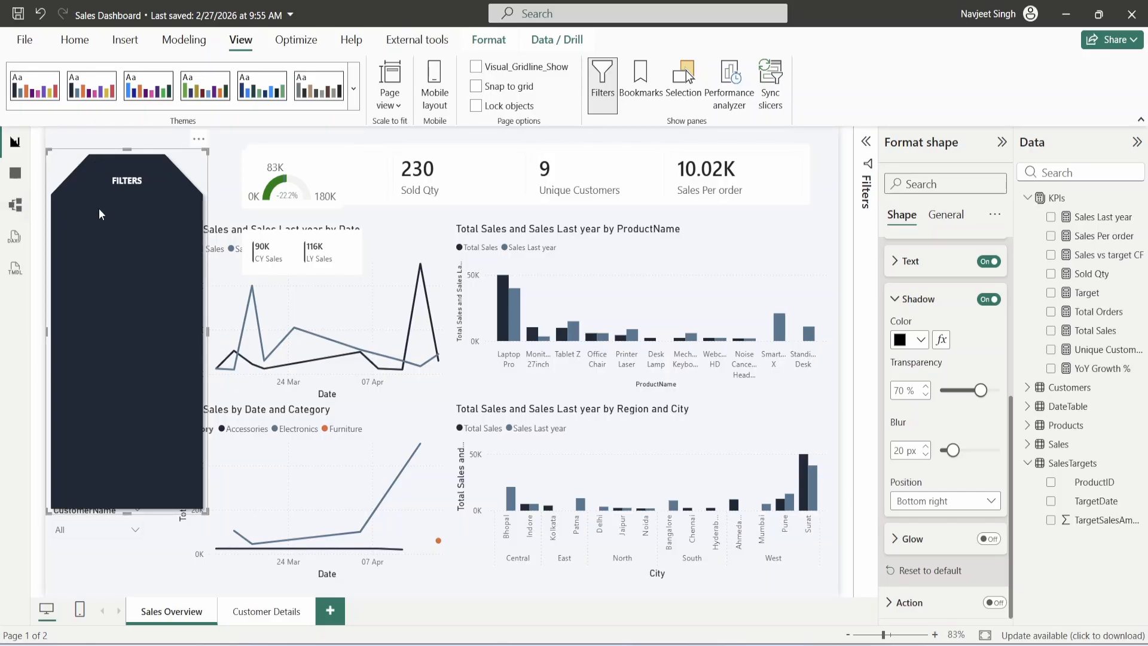
- Stretch the FILTERS panel down toward the page bottom with the page fit to the window
drag(98, 208, 90, 239)
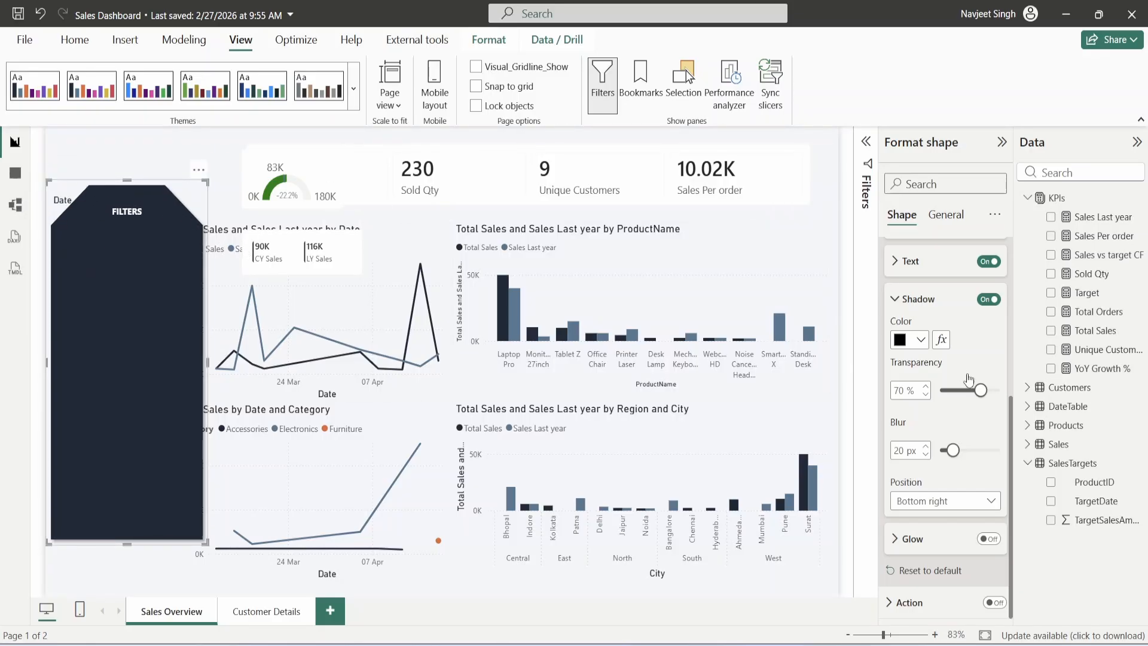
scroll(963, 371, up, 5)
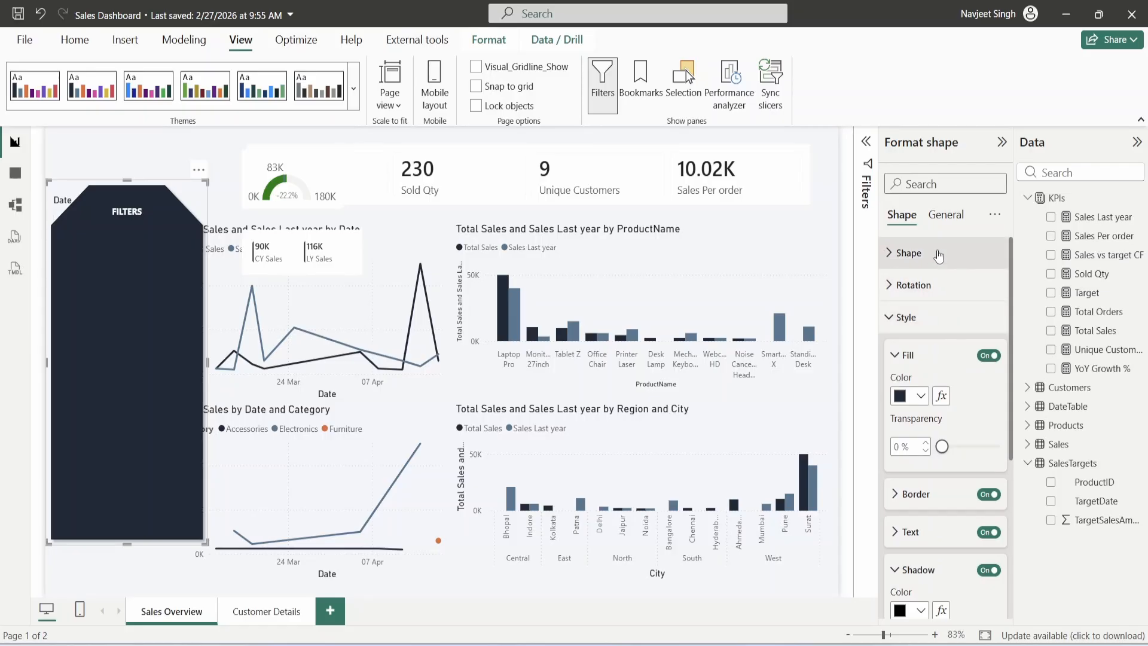
click(938, 256)
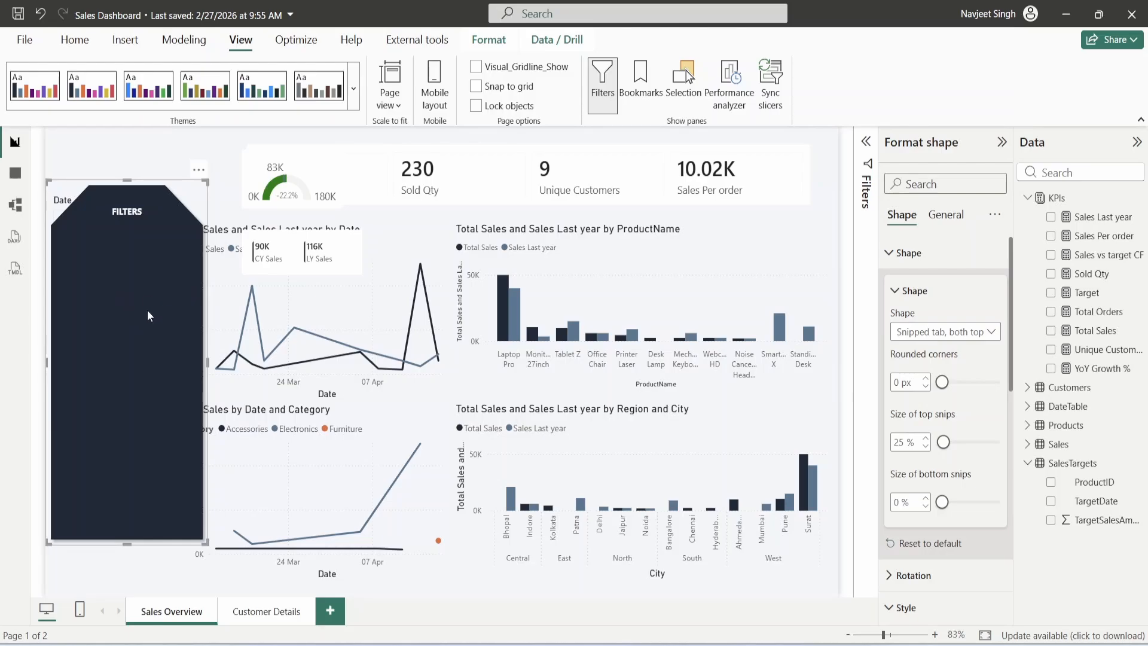
drag(128, 541, 128, 594)
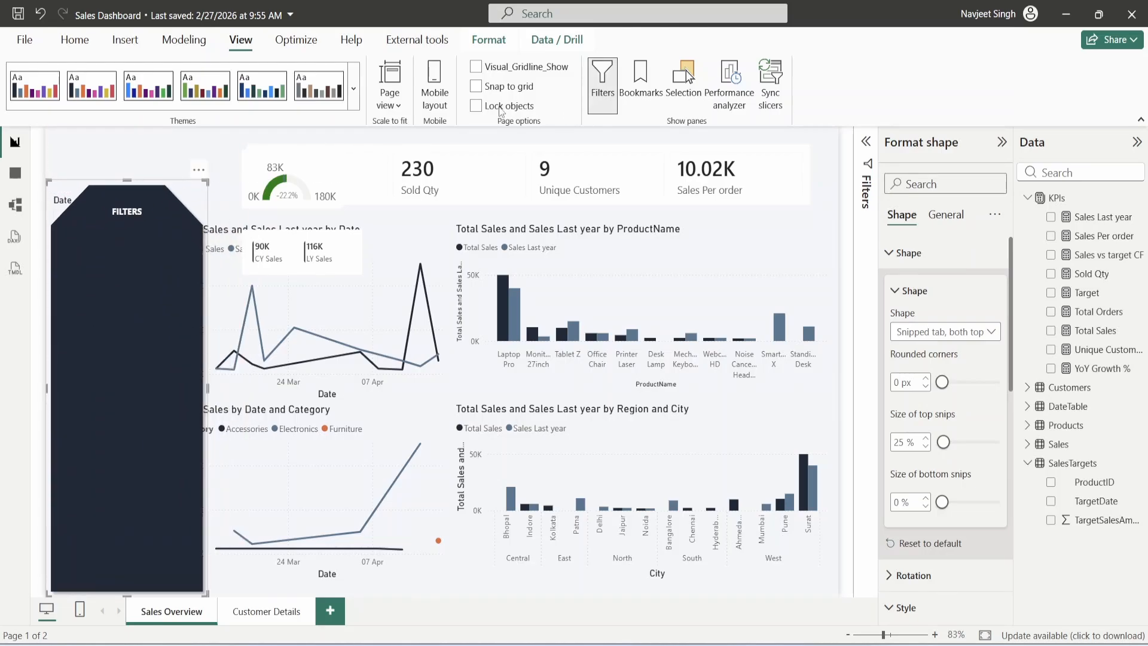
click(390, 95)
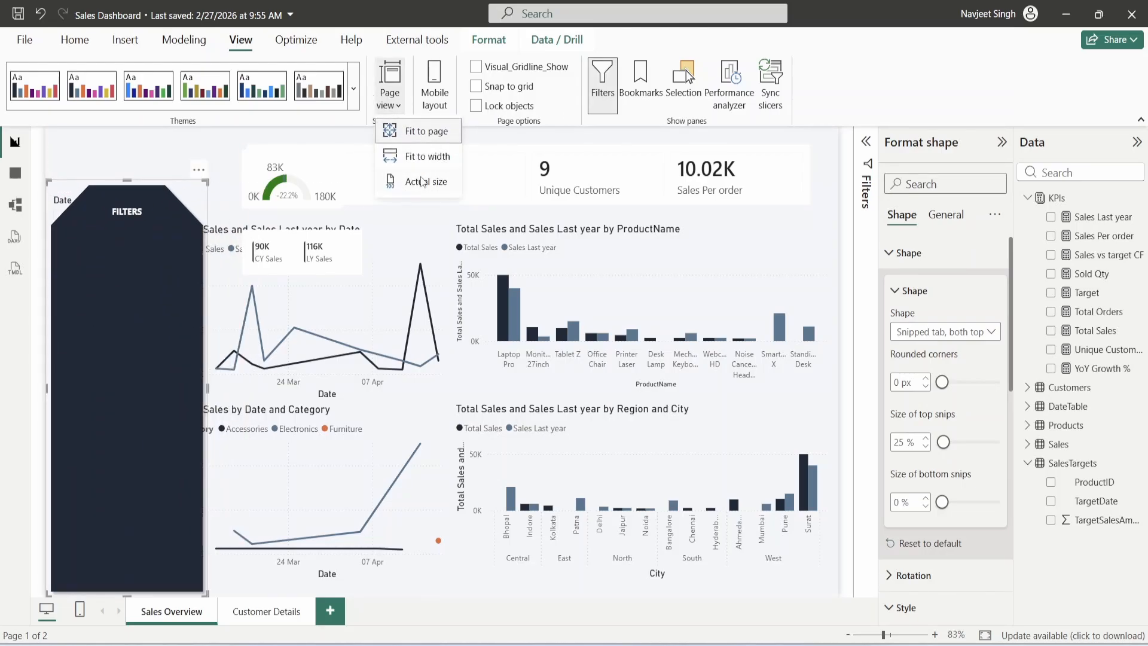
click(418, 131)
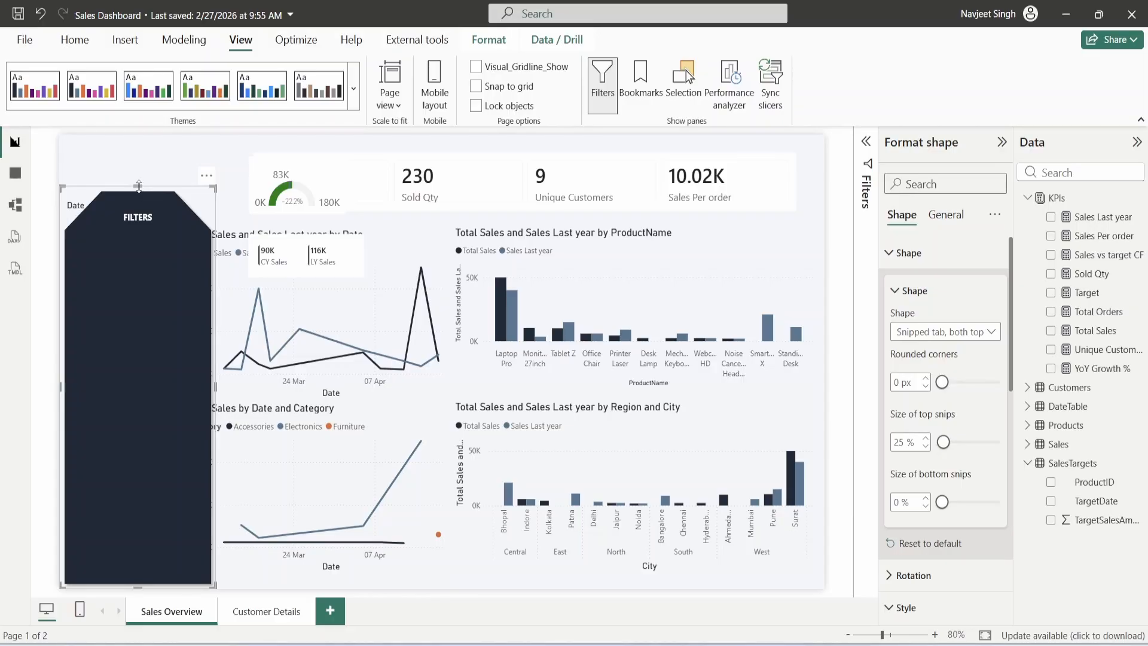
drag(139, 186, 138, 183)
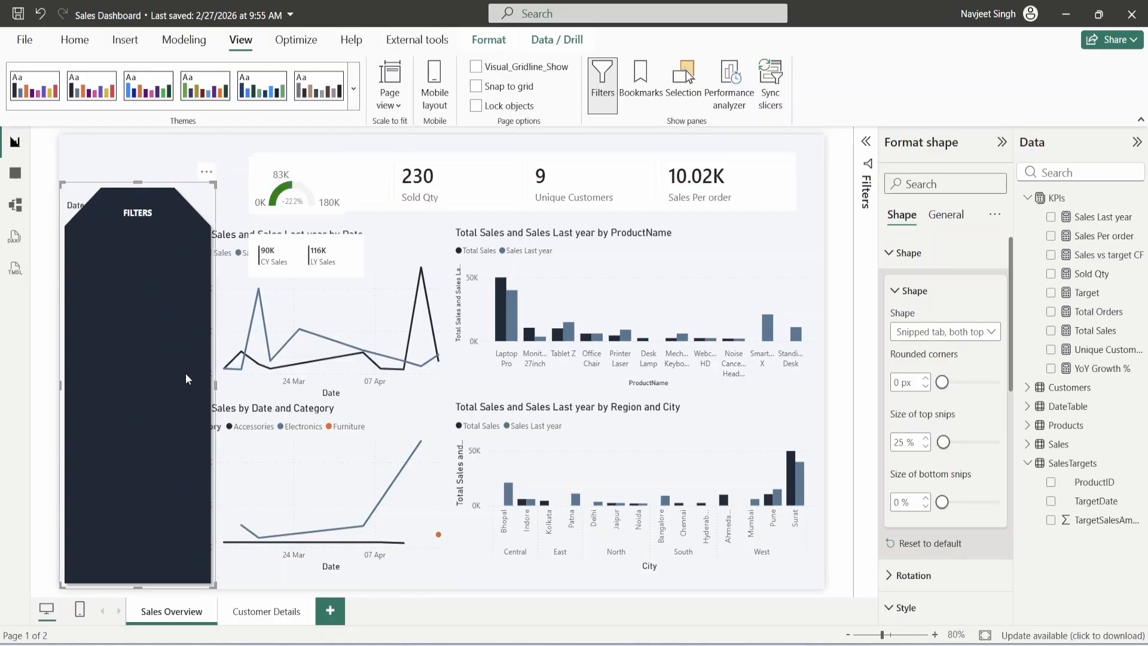
- Bring up the Format ribbon's Send backward options for the FILTERS panel
right_click(139, 299)
click(122, 263)
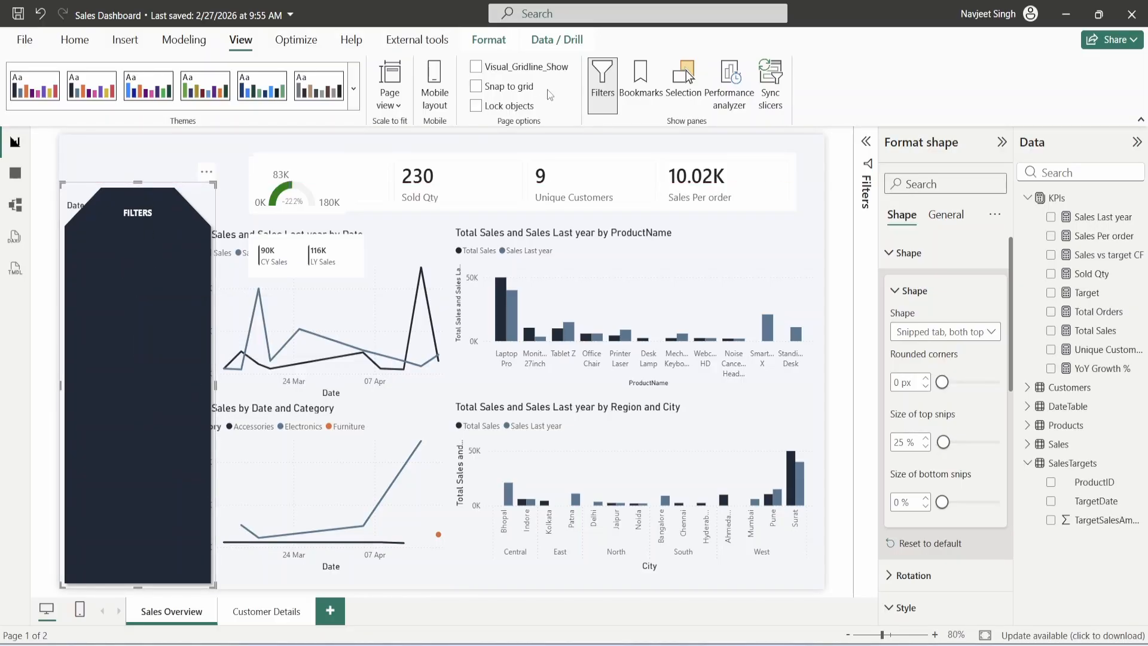
click(488, 40)
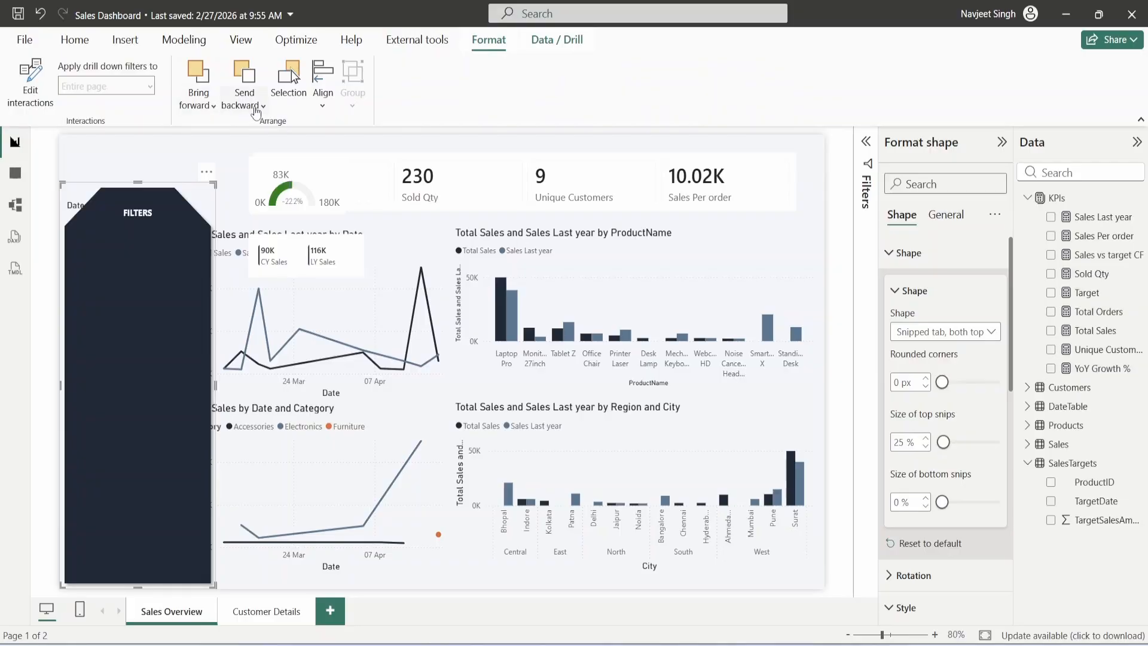
click(250, 107)
- Send the FILTERS panel to the back and make the Date slicer's values white
click(269, 156)
click(131, 152)
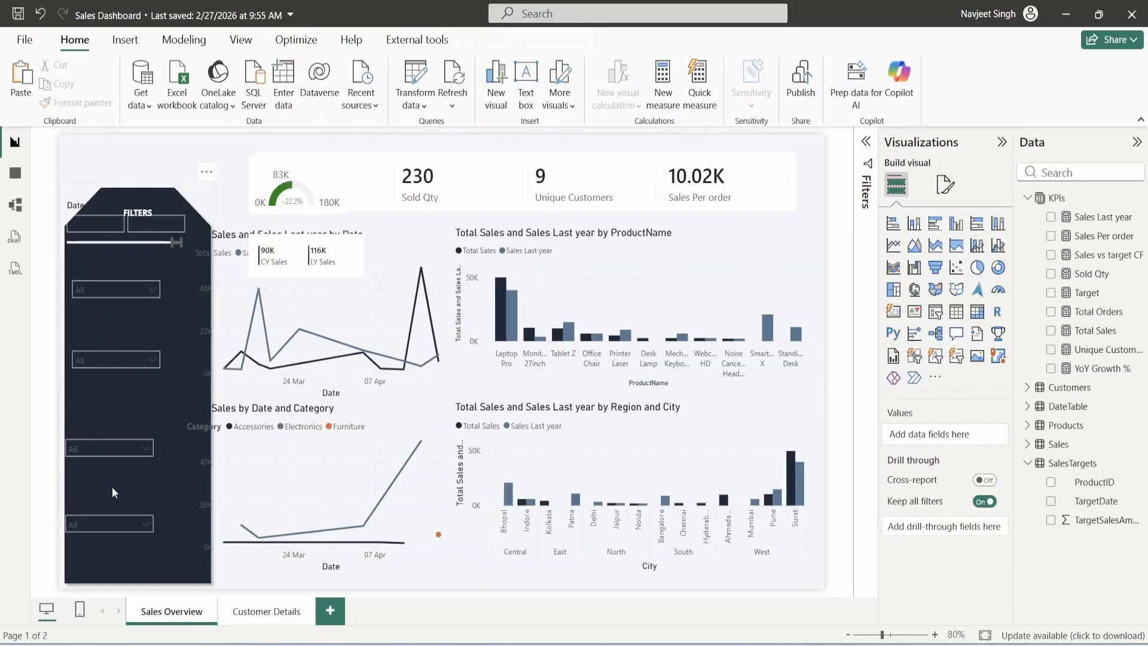
click(123, 242)
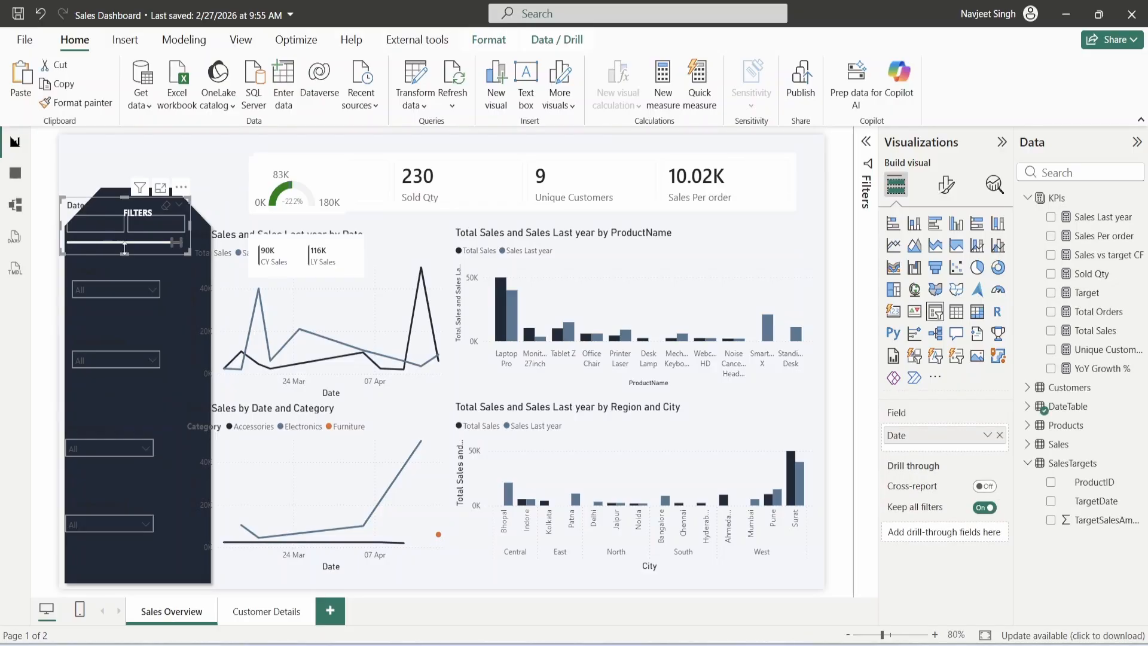
click(946, 184)
click(921, 502)
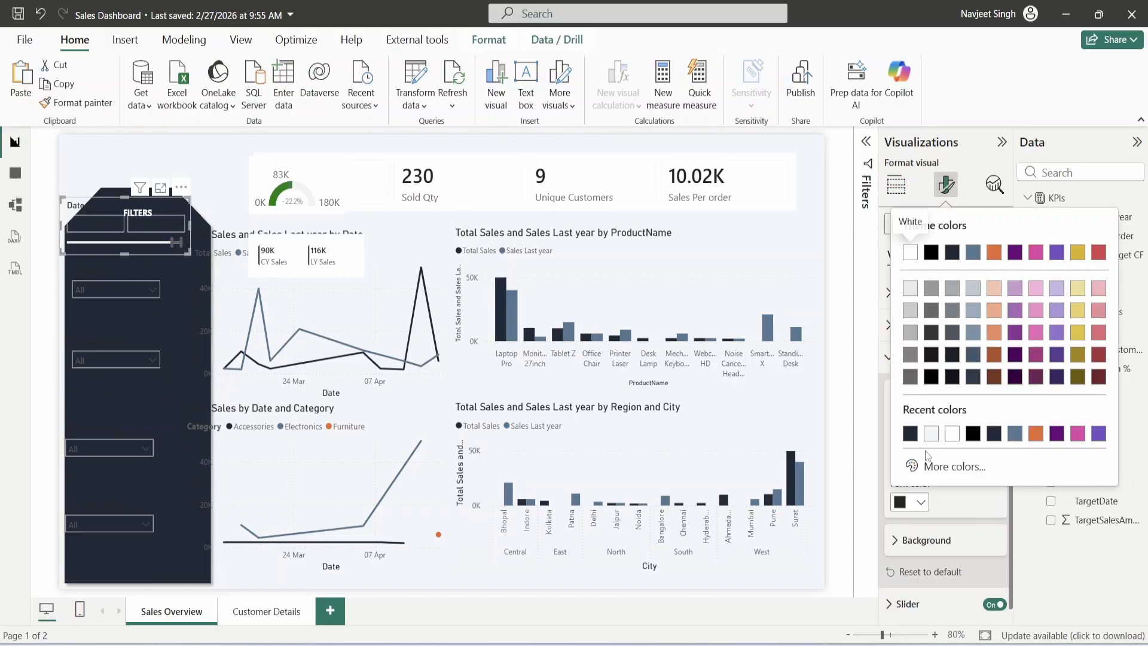
click(952, 432)
click(953, 357)
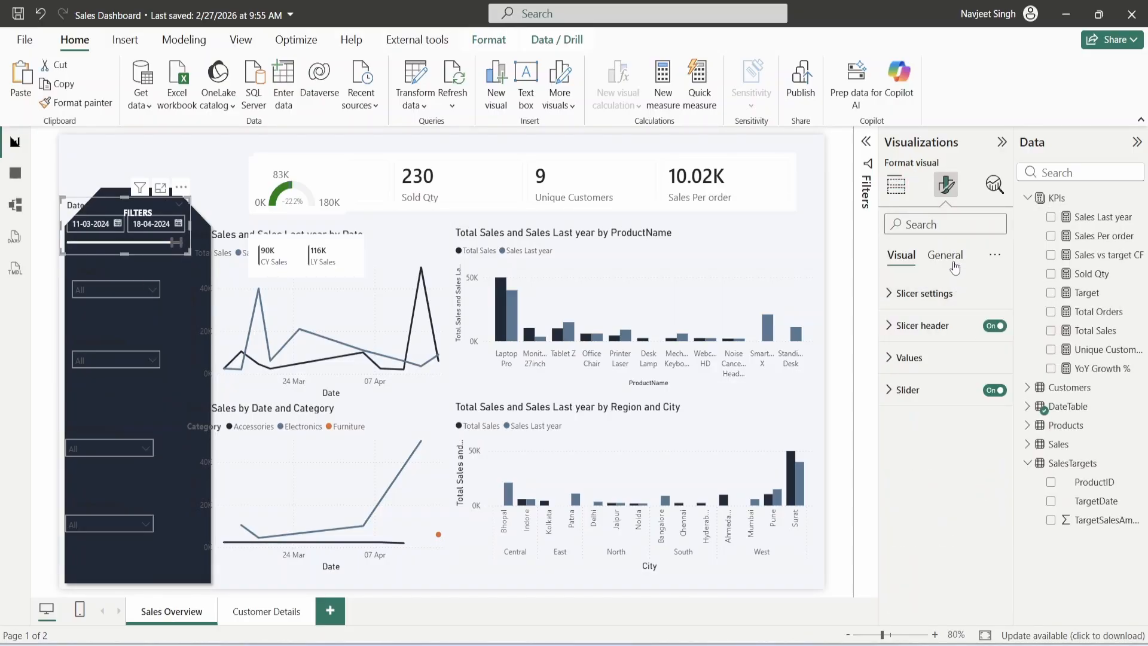
- Make the Date slicer's header text white
click(955, 267)
click(901, 256)
click(922, 325)
click(910, 510)
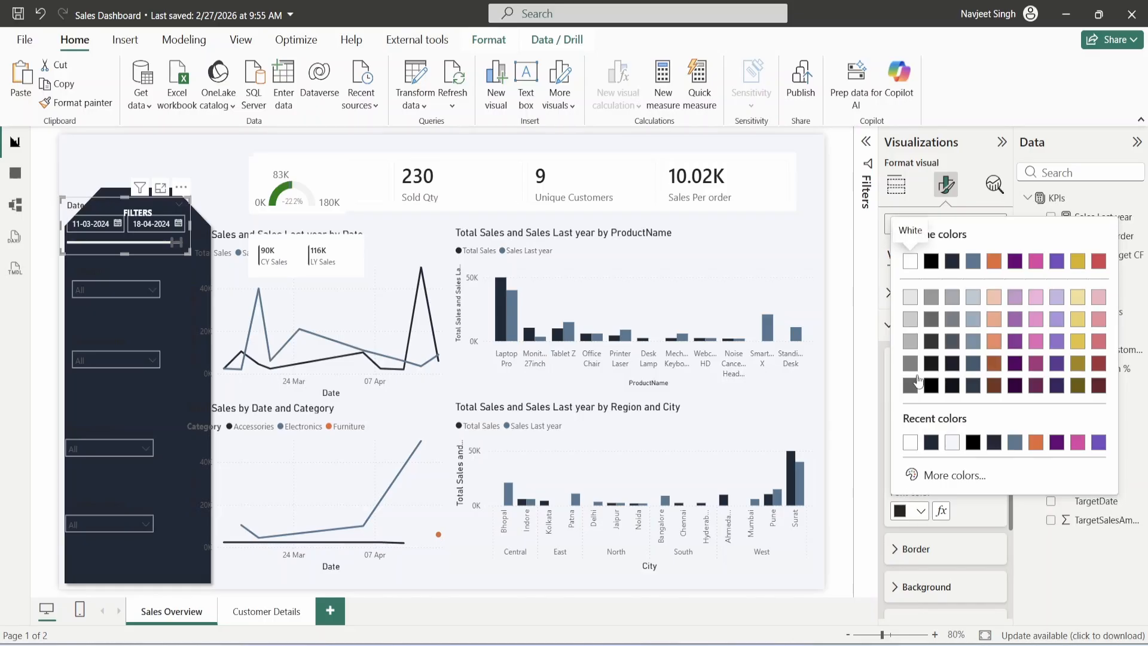
click(910, 443)
- Copy the Date slicer formatting onto the Category slicer and make its values white
click(76, 103)
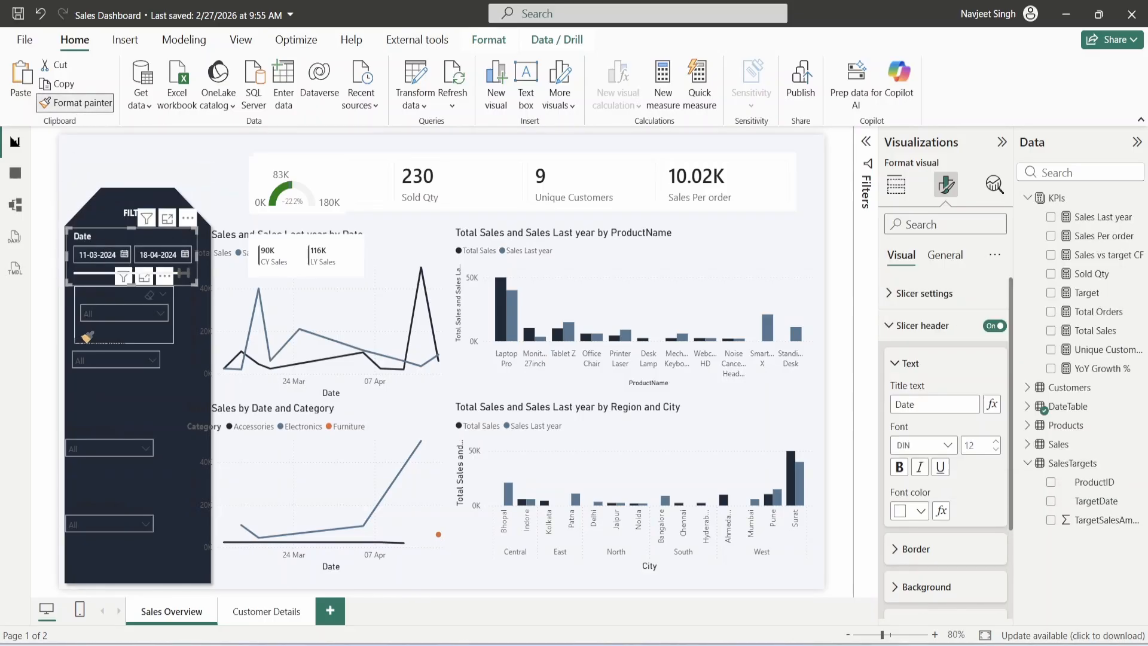
click(94, 301)
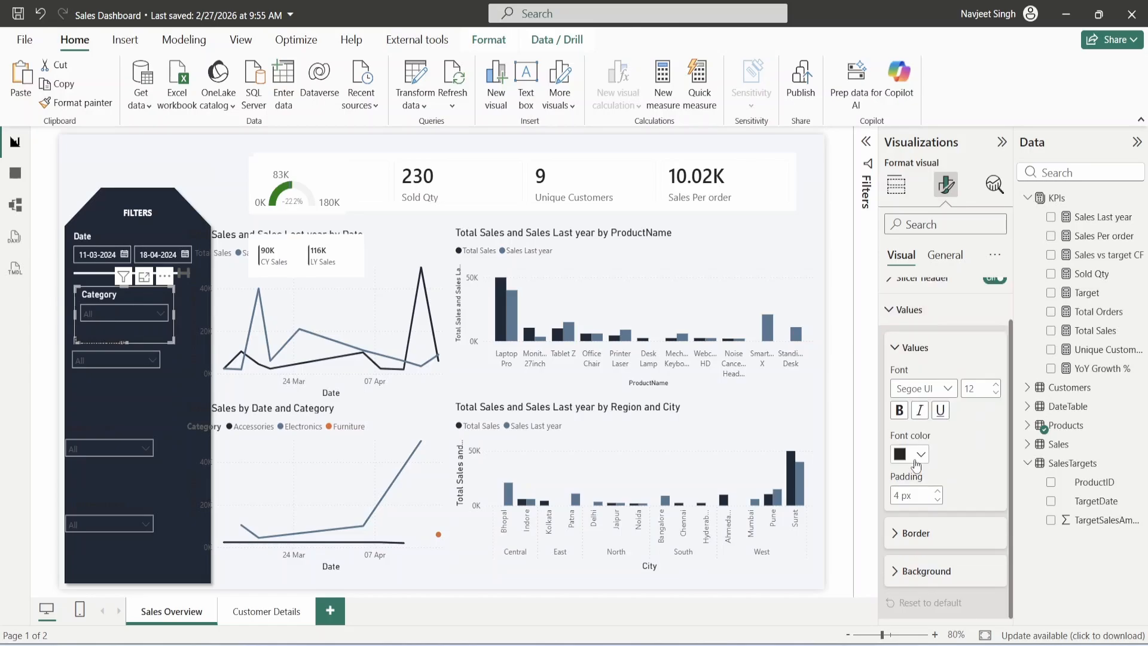
click(914, 459)
click(912, 385)
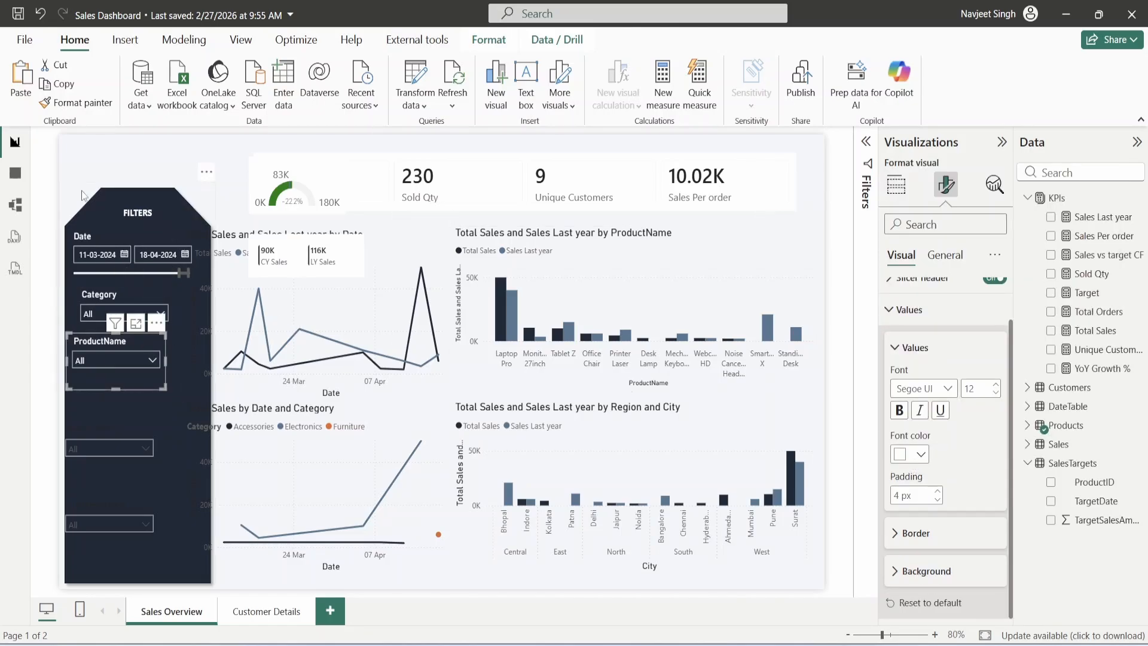
- Paint the white styling onto the Region, City slicer and space the slicers evenly
click(74, 108)
click(86, 428)
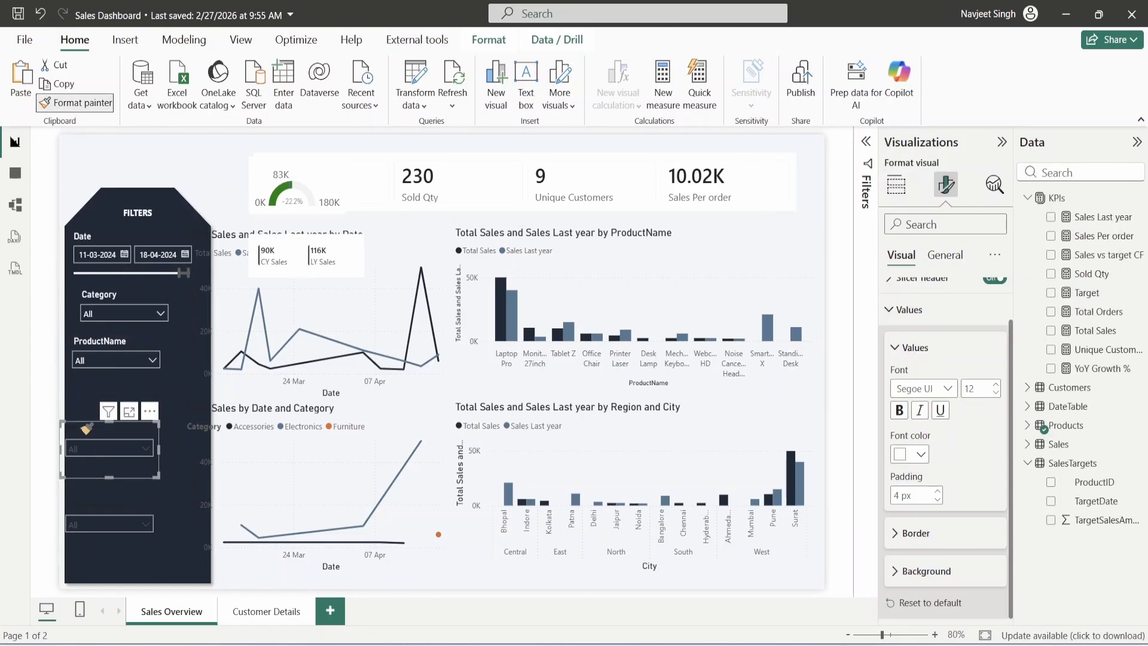
click(93, 507)
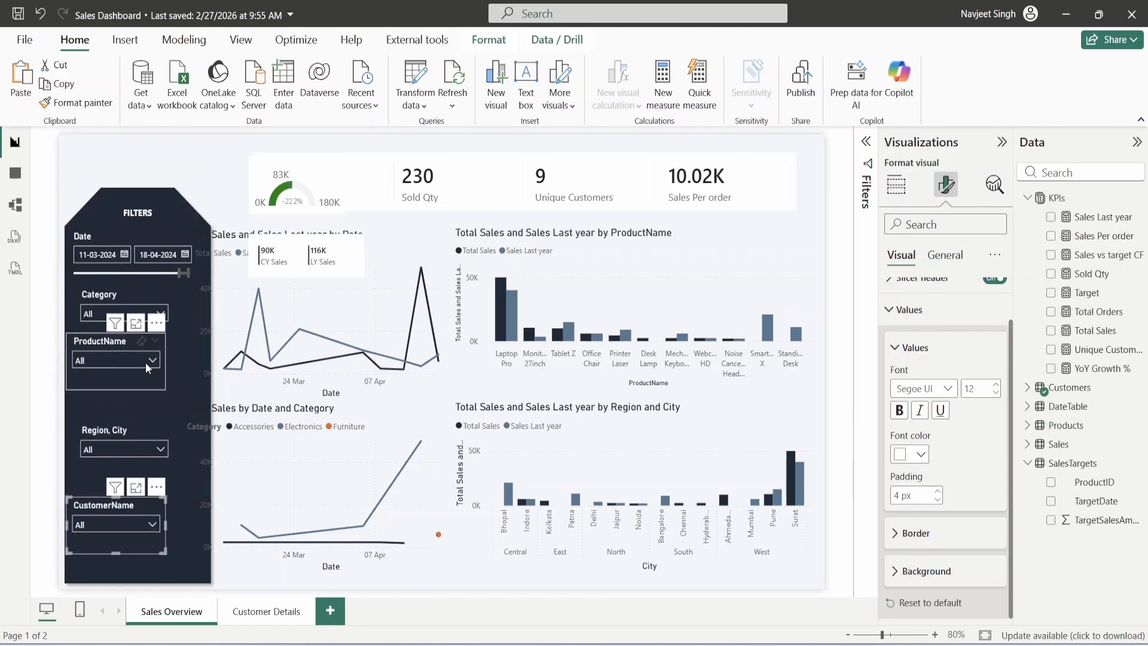
drag(96, 239, 101, 252)
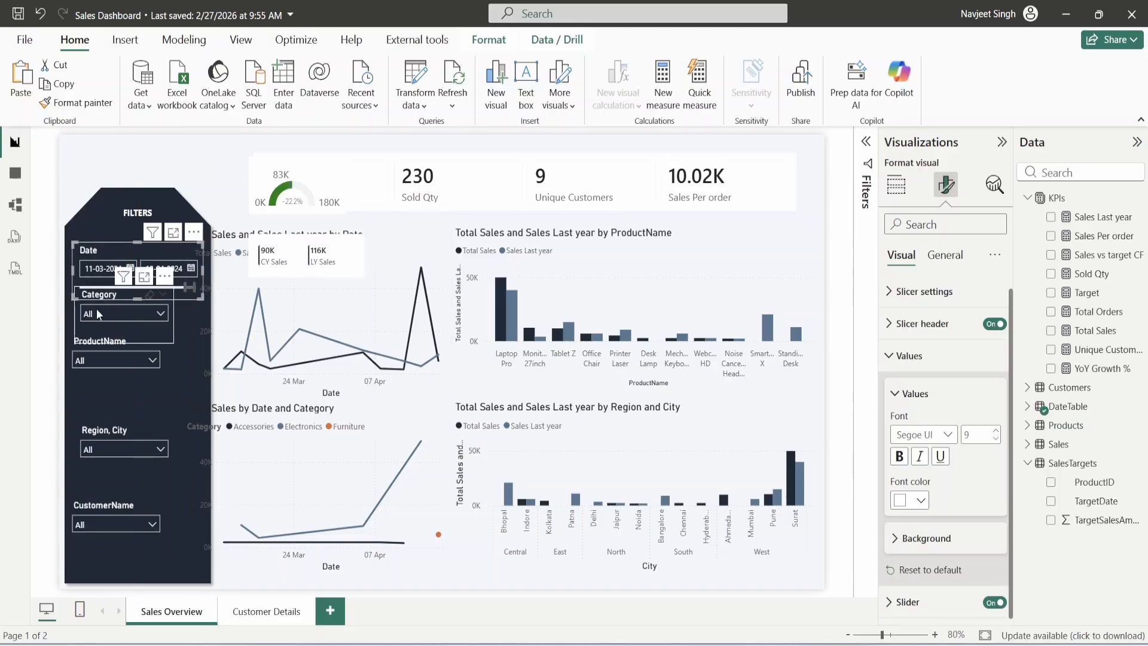
click(92, 338)
click(86, 295)
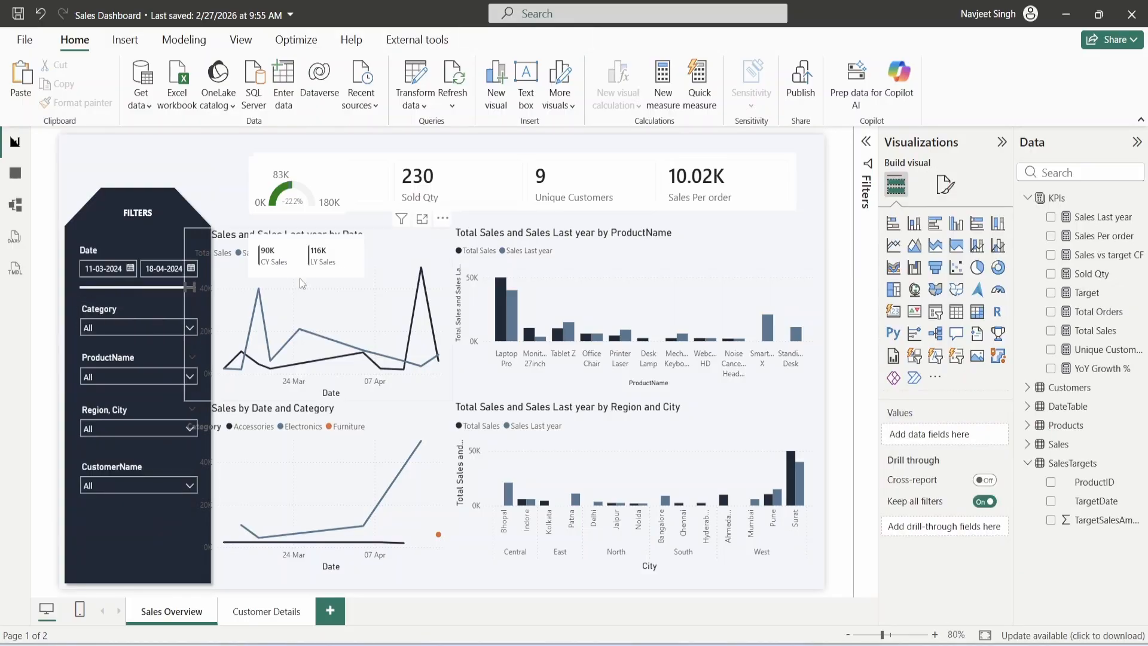
click(300, 278)
- Narrow both left line charts so their left edges clear the FILTERS panel
drag(185, 313, 223, 313)
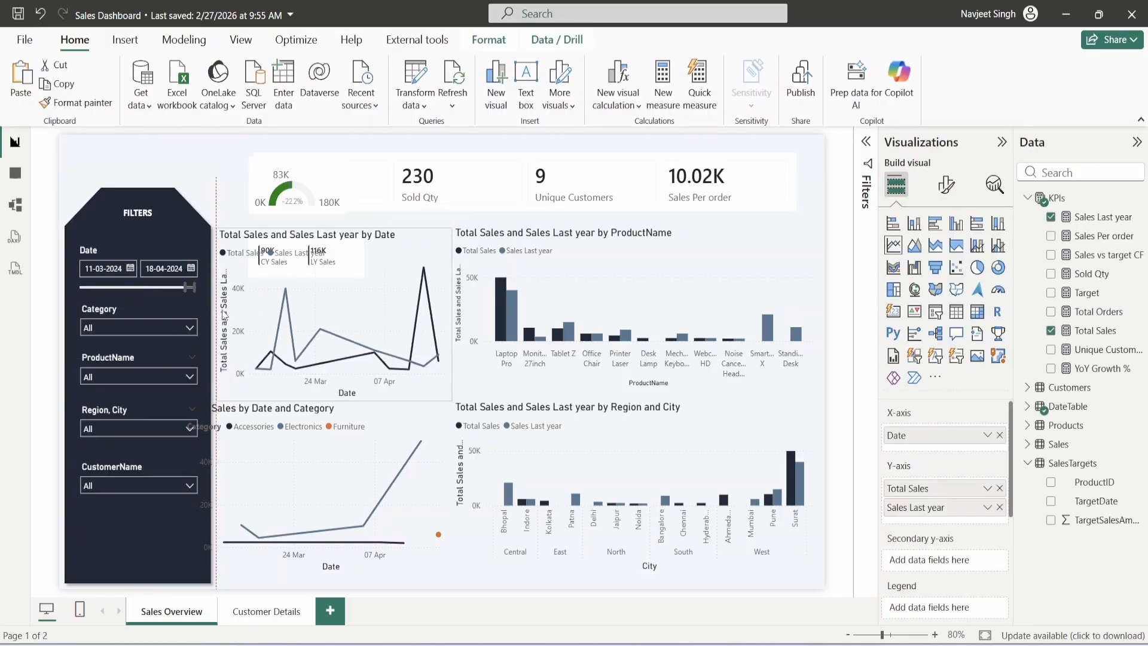
click(245, 415)
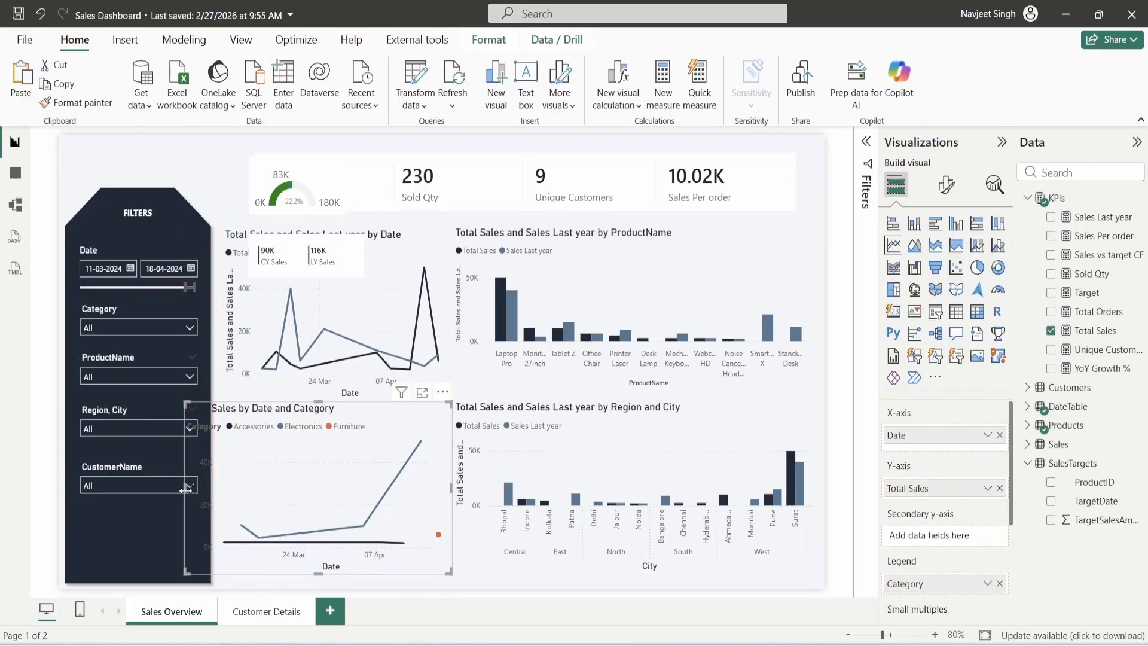
drag(186, 495, 224, 487)
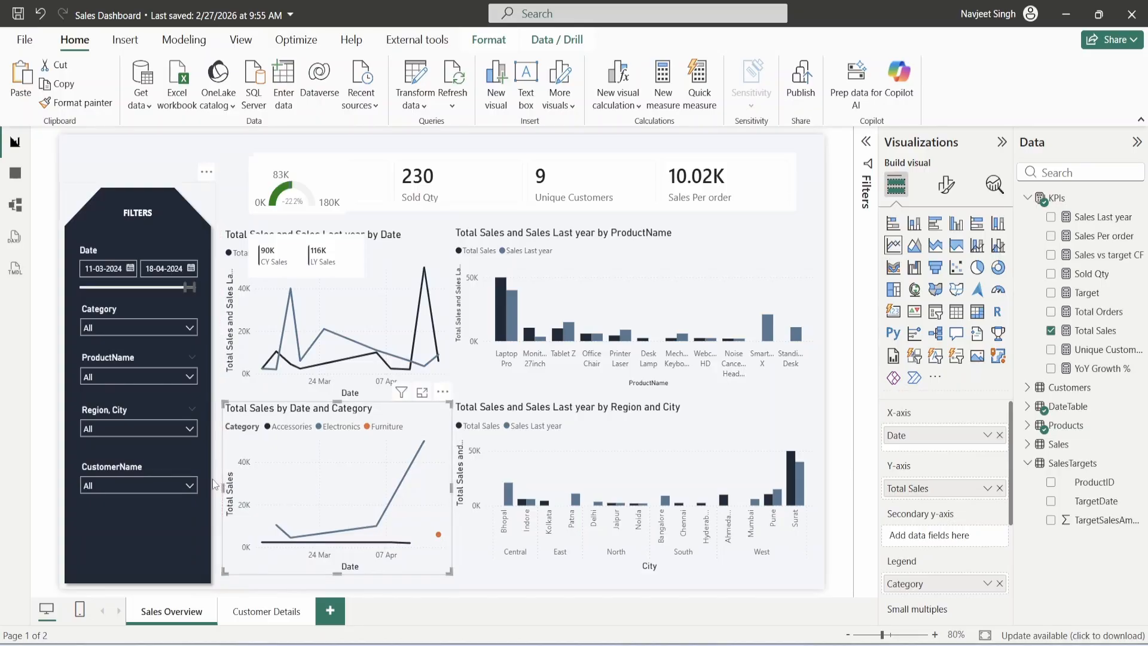
click(119, 252)
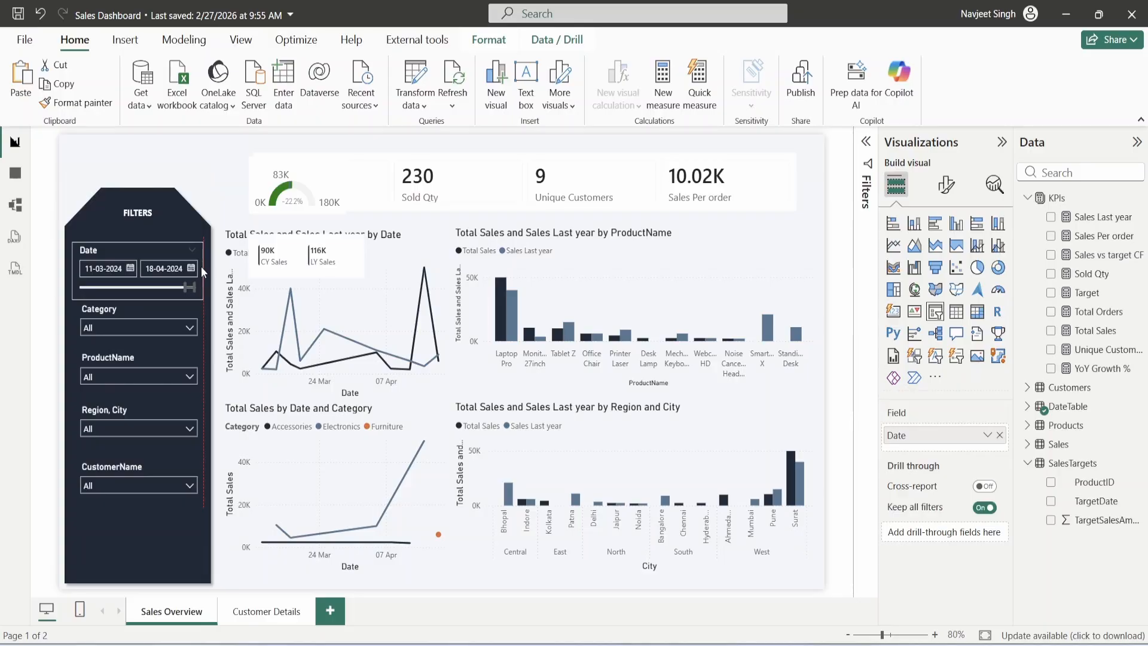
- Make the ProductName slicer's dropdown text white
click(129, 219)
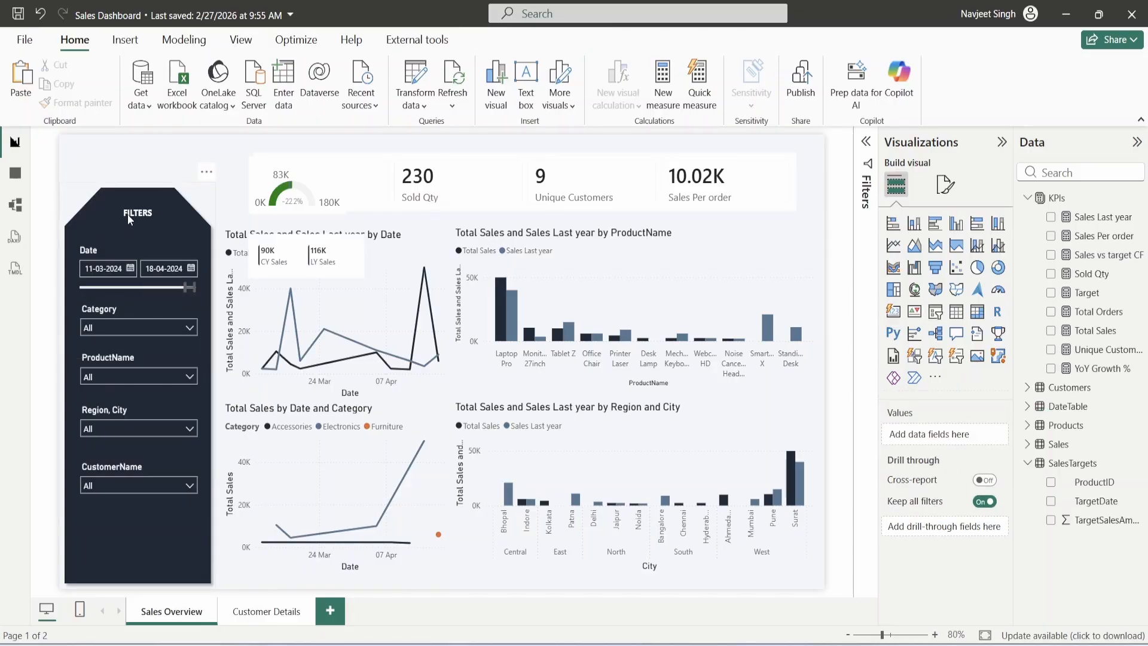
click(119, 370)
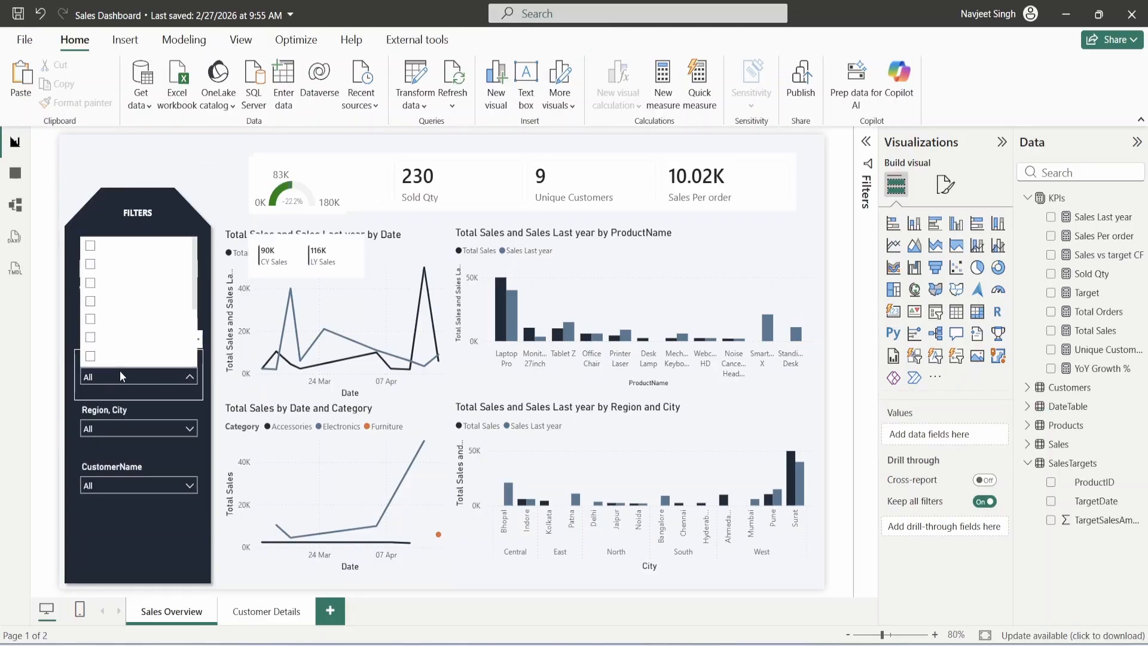
click(945, 184)
click(925, 364)
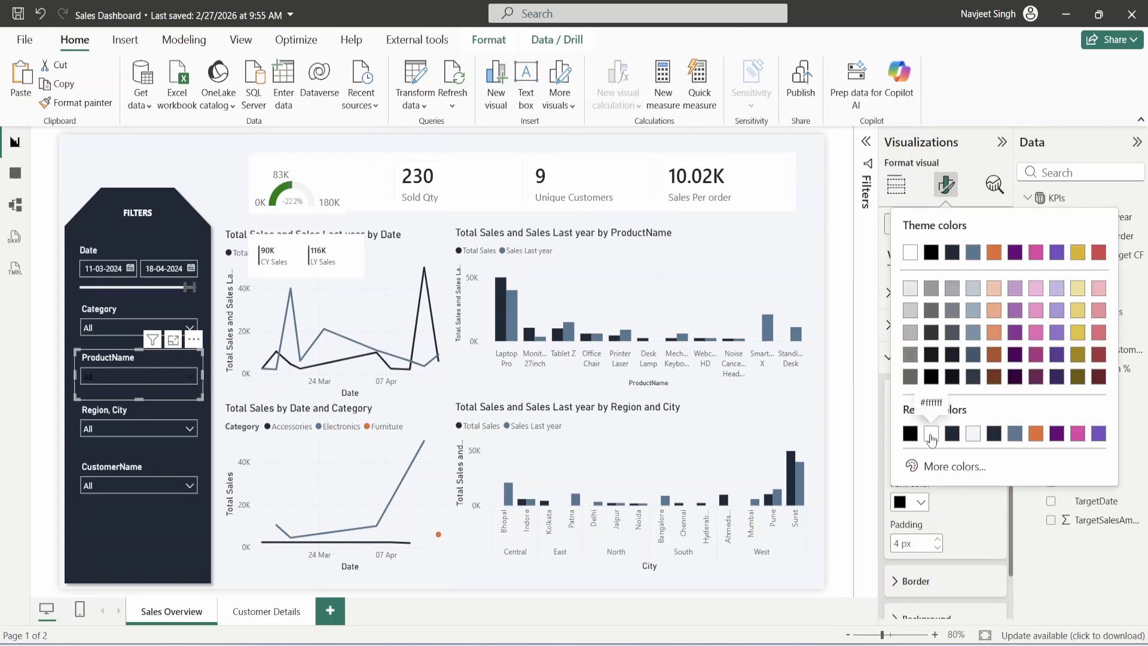
click(931, 433)
- Set the ProductName dropdown background to dark navy
scroll(948, 511, down, 1)
click(938, 564)
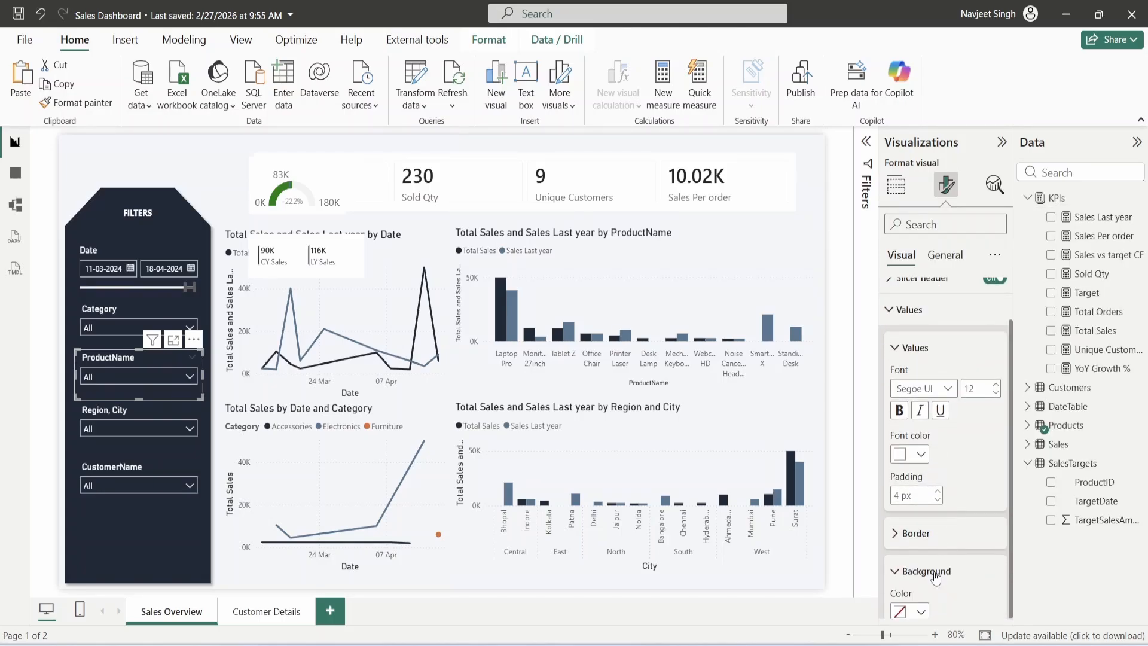
scroll(935, 577, down, 1)
click(914, 569)
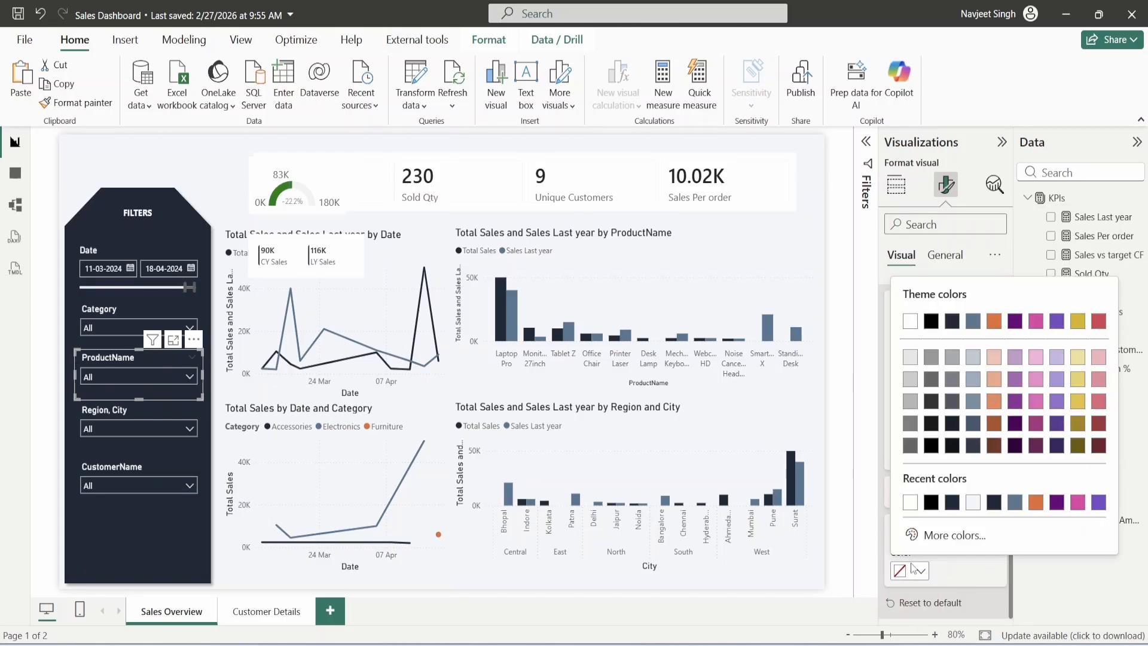
click(911, 505)
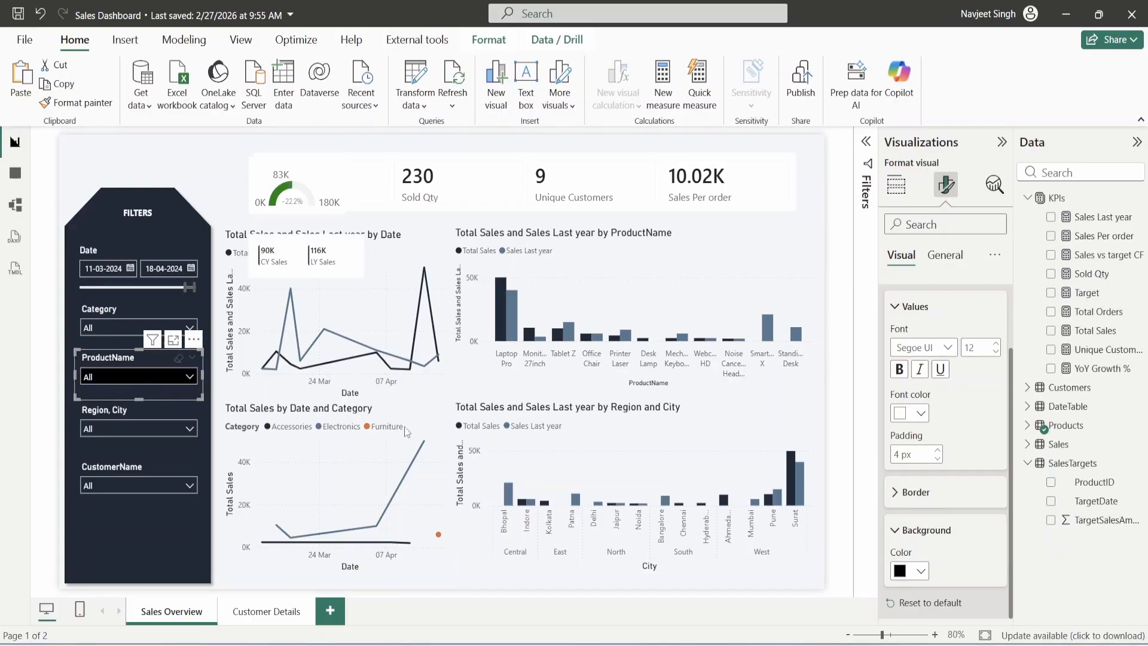
click(914, 571)
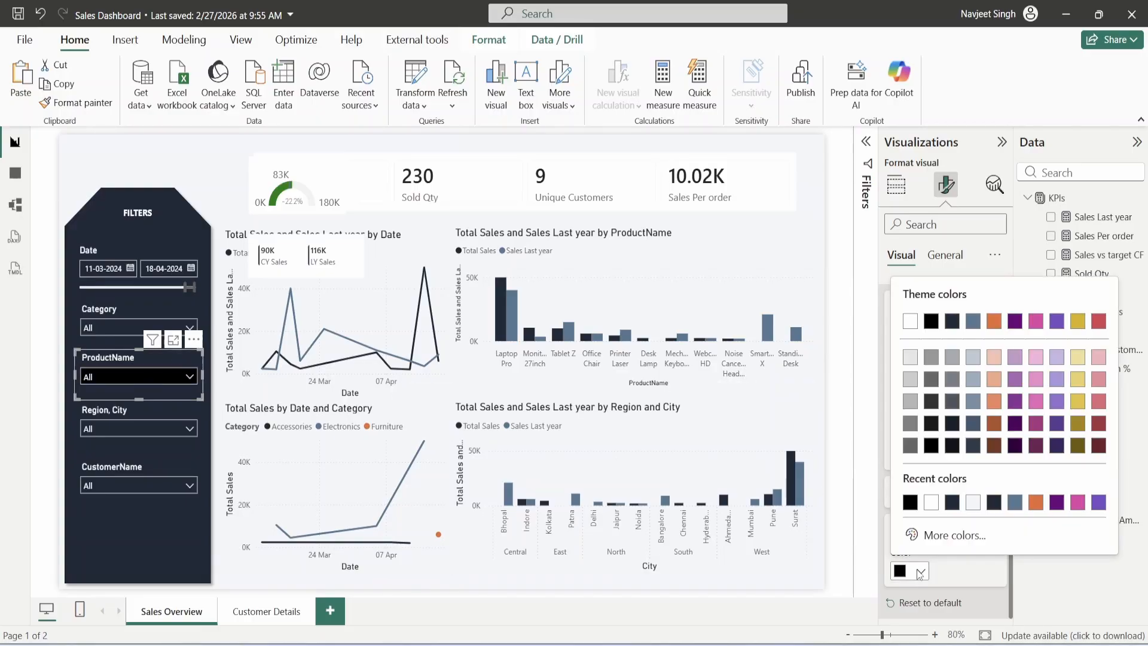
click(951, 502)
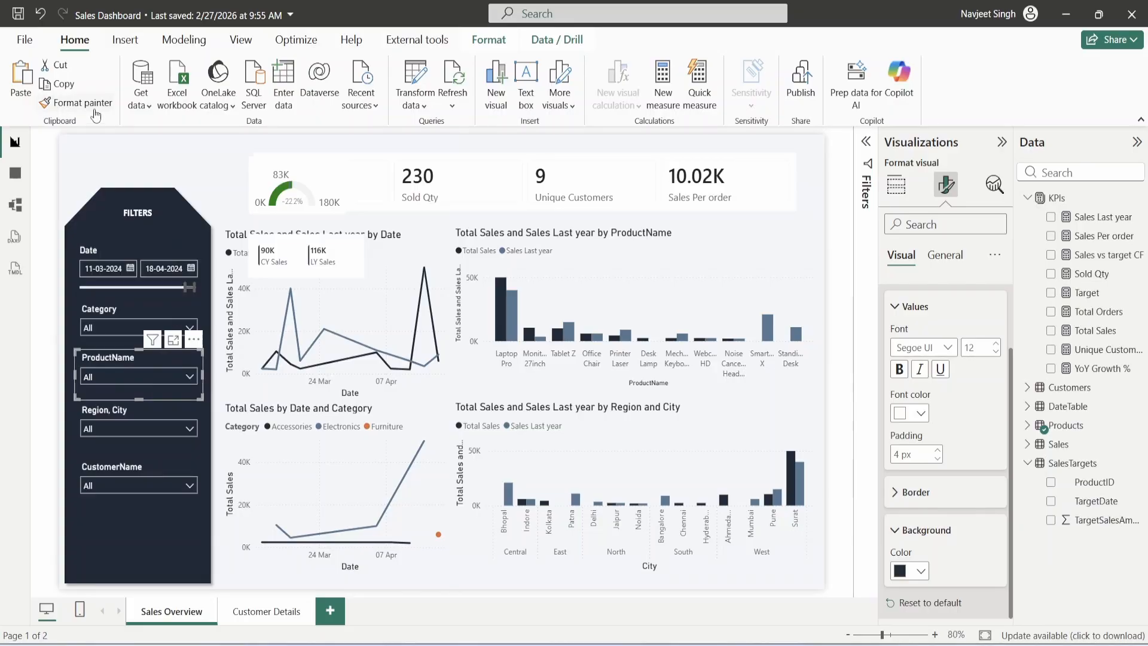
- Copy the ProductName slicer formatting onto the CustomerName slicer
click(76, 102)
click(138, 485)
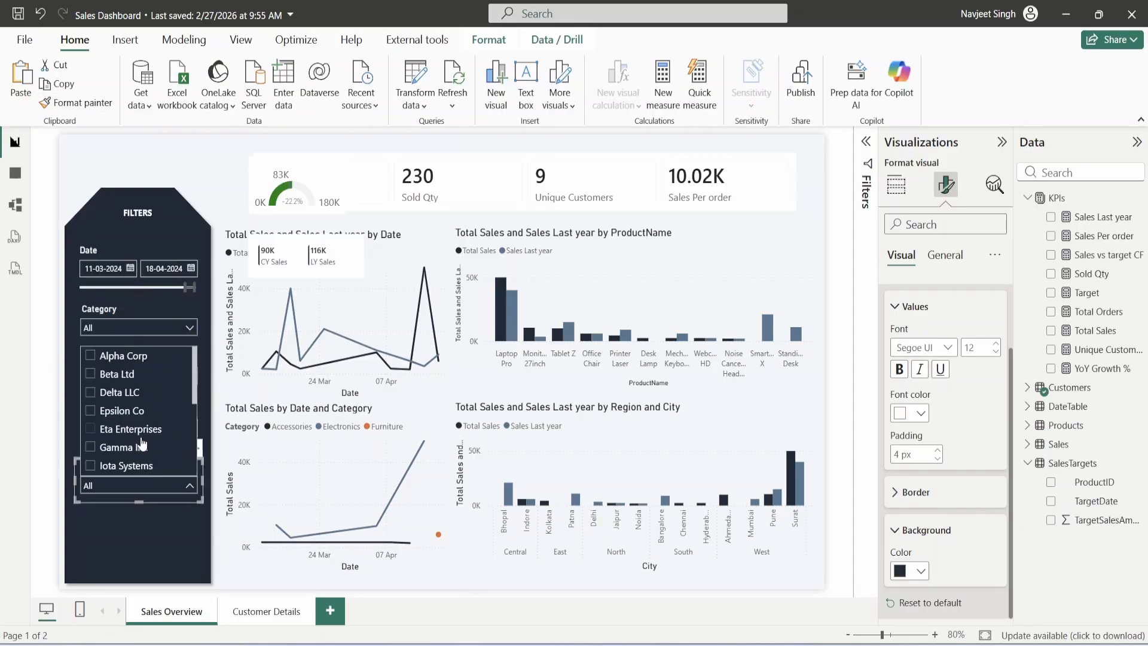
click(263, 584)
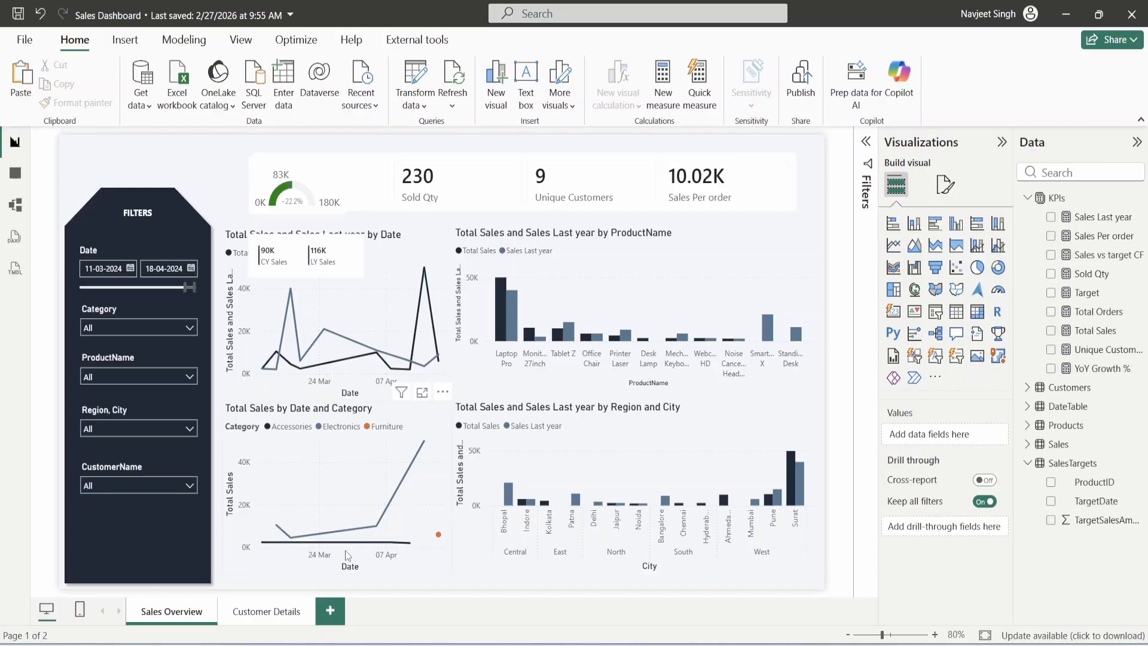
- Rename the CustomerName slicer's field to Customer
click(341, 256)
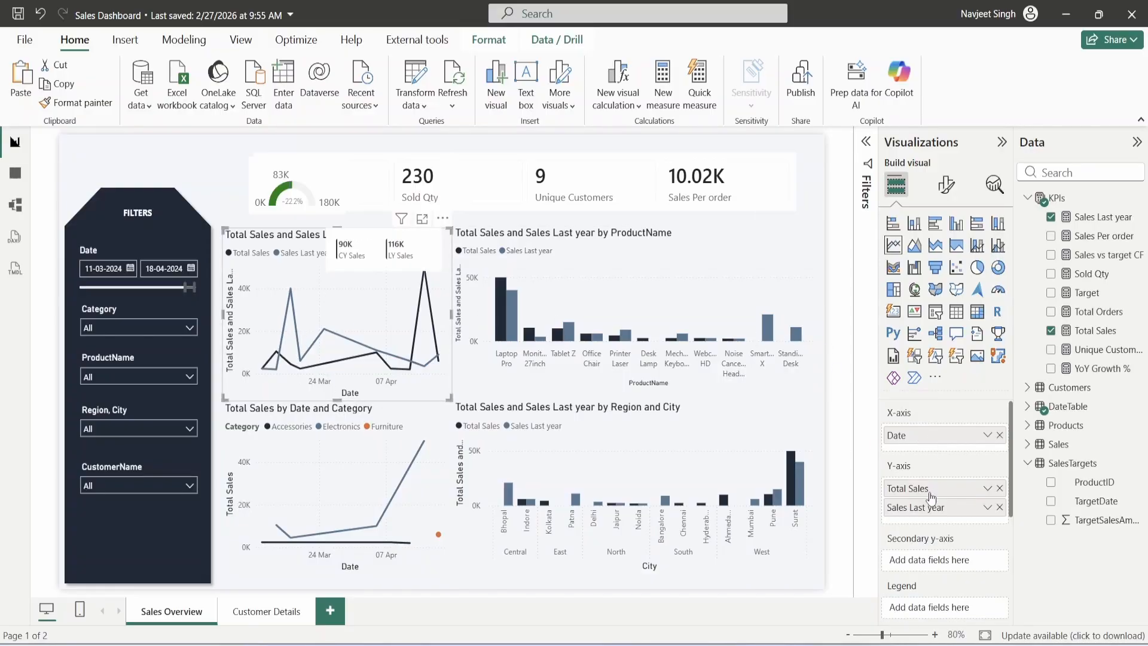
click(149, 479)
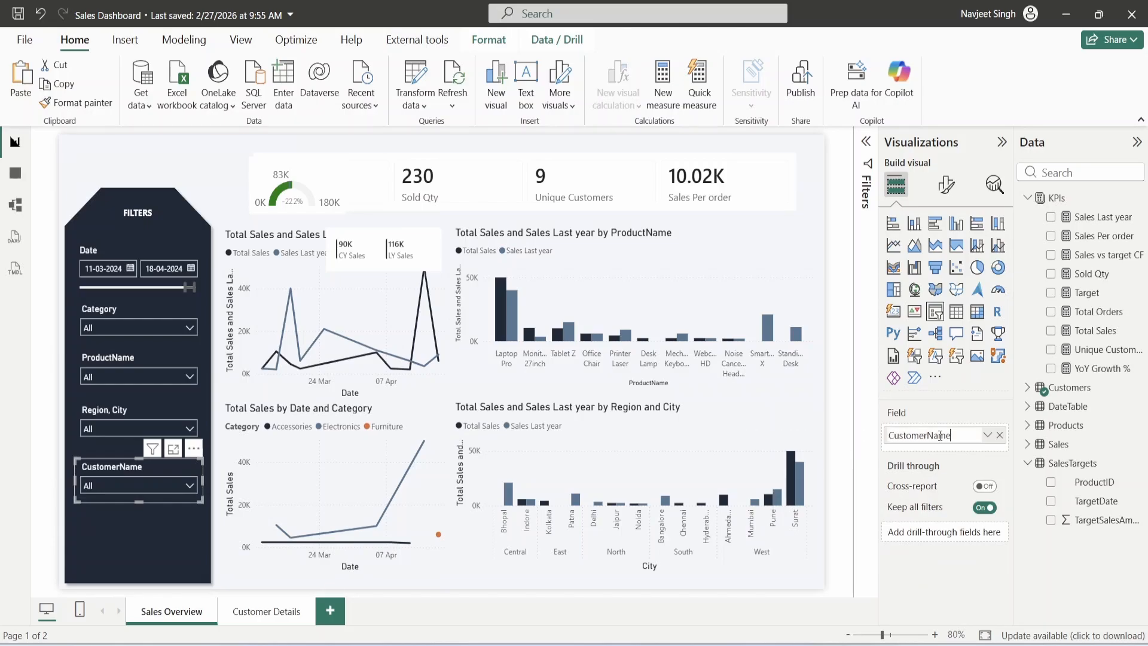
key(BackSpace)
key(BackSpace)
key(BackSpace)
text(r)
key(Return)
- Rename the ProductName slicer's field to Product
click(138, 360)
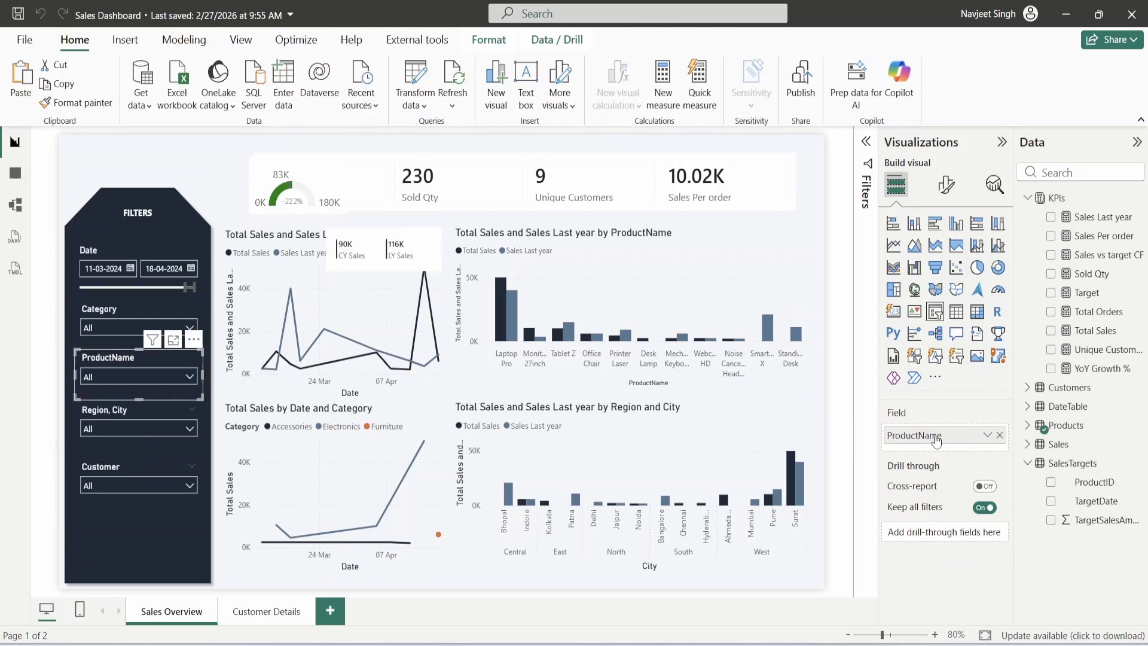
double_click(936, 438)
key(BackSpace)
key(BackSpace)
key(BackSpace)
key(BackSpace)
key(Return)
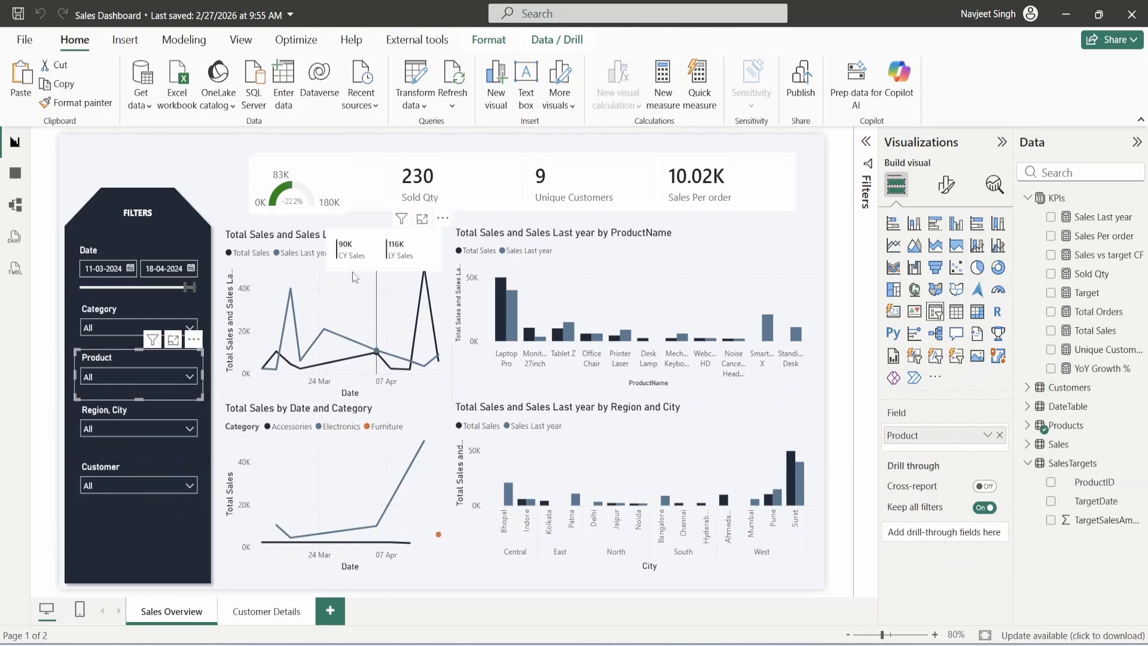
click(299, 243)
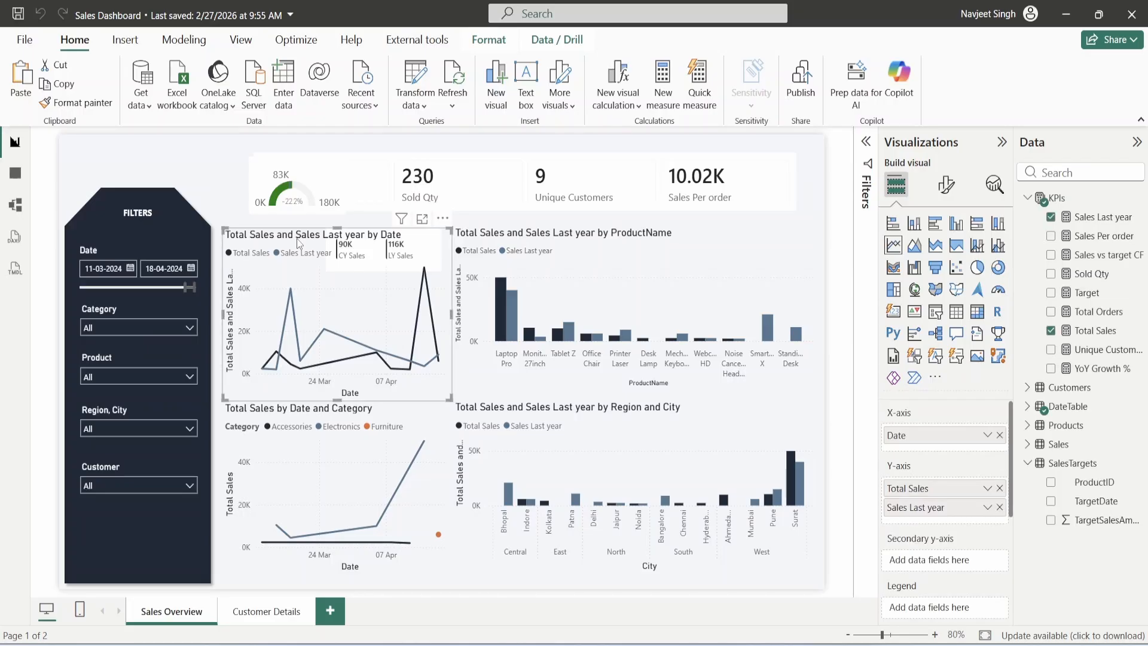
- Retitle the line chart 'CY vs LY Sales by Date' with font size 12
click(946, 186)
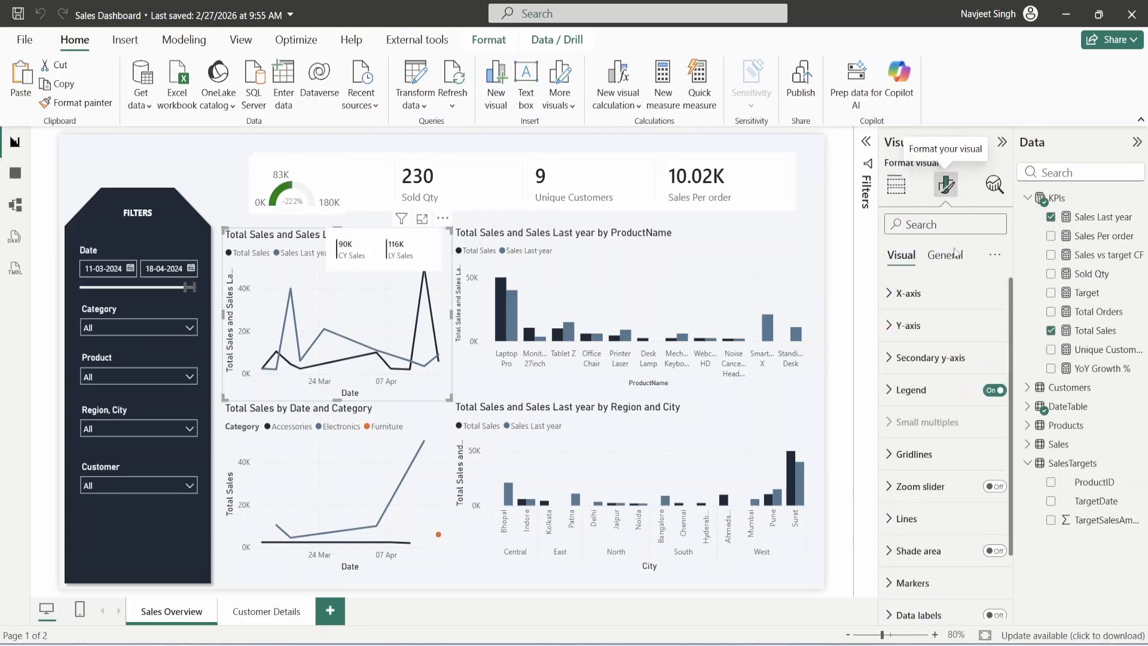
click(944, 255)
click(924, 325)
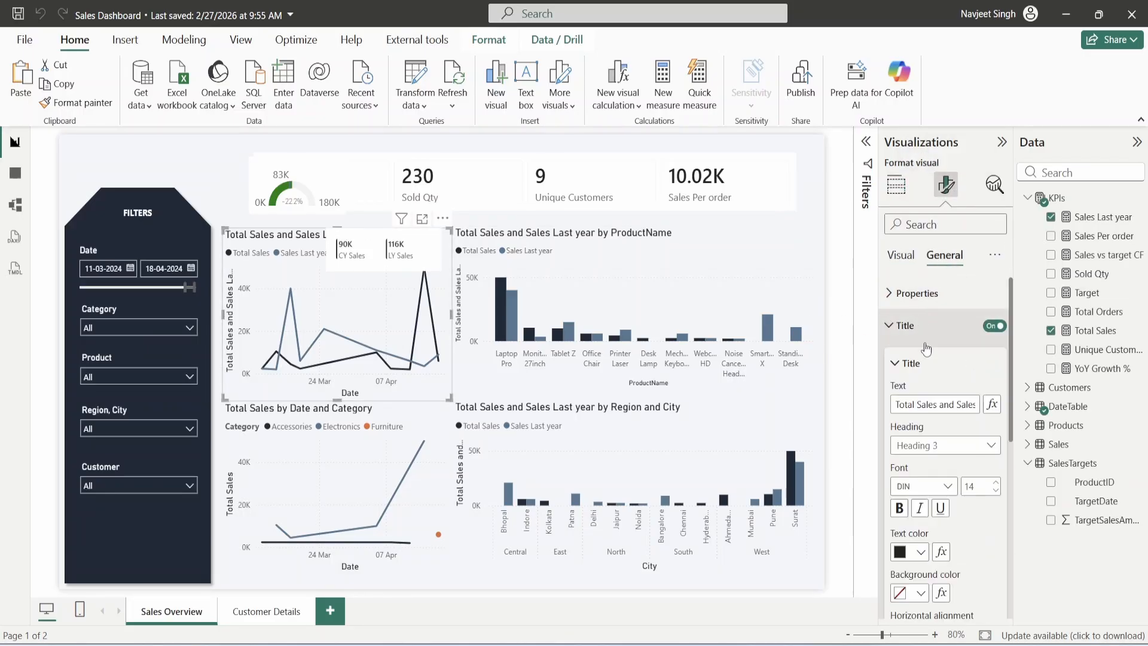
triple_click(919, 404)
text(CY vs)
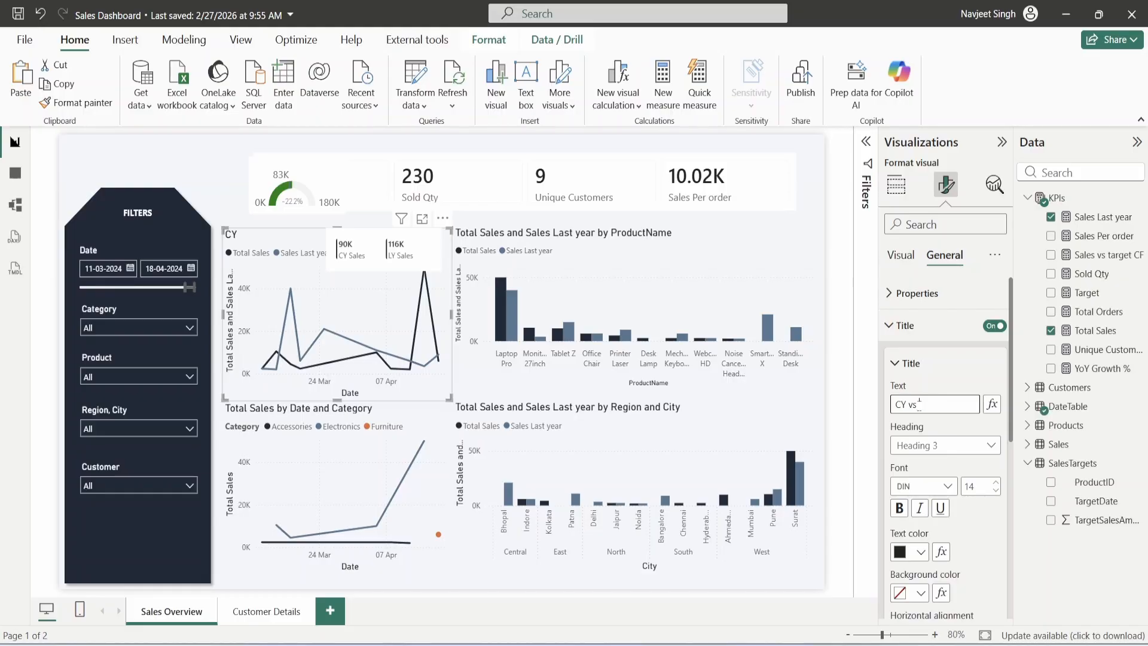
text( LY Sales by Date)
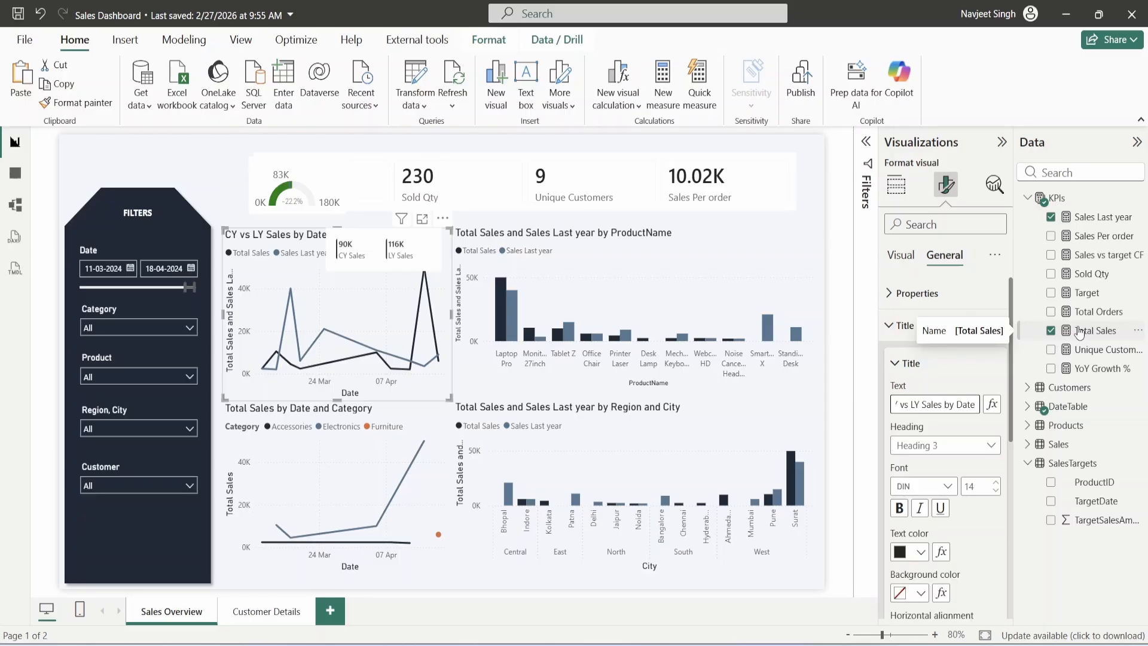
click(995, 490)
click(995, 490)
- Rename the chart's series to CY Sales and LY Sales
click(907, 197)
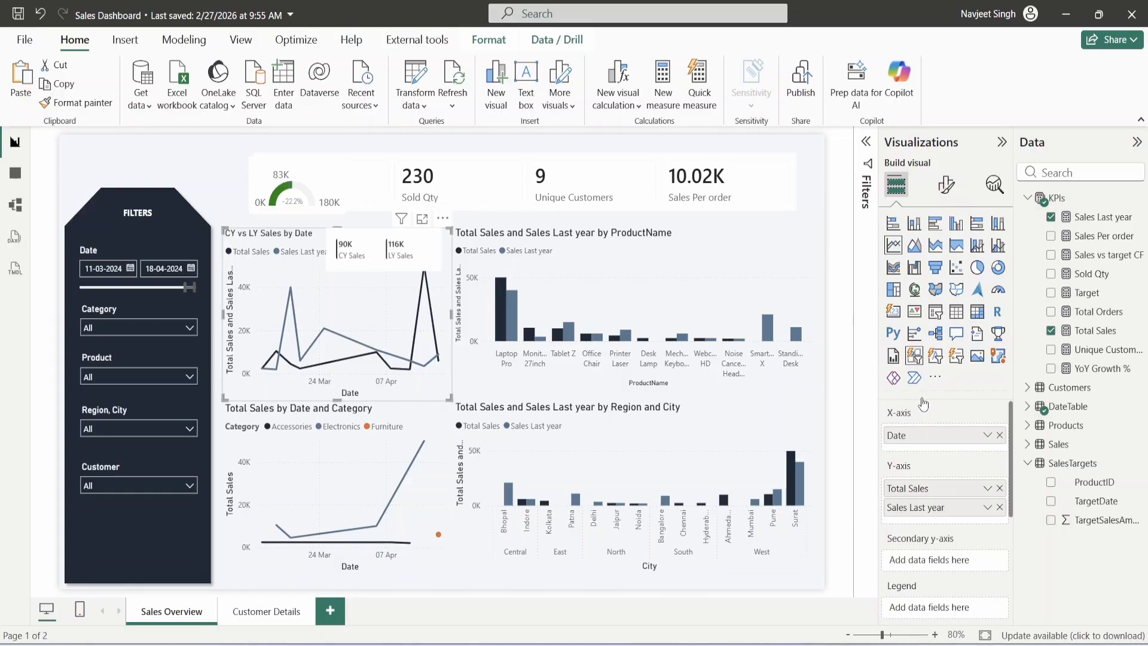
double_click(925, 489)
text(CY)
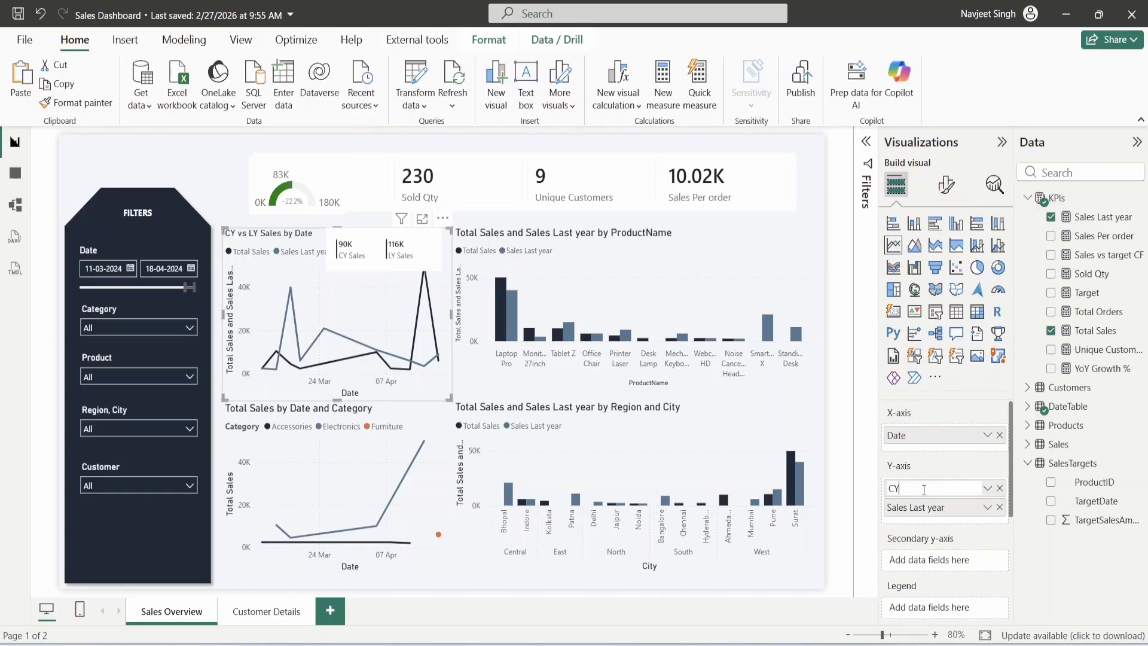
text( Sales)
key(Return)
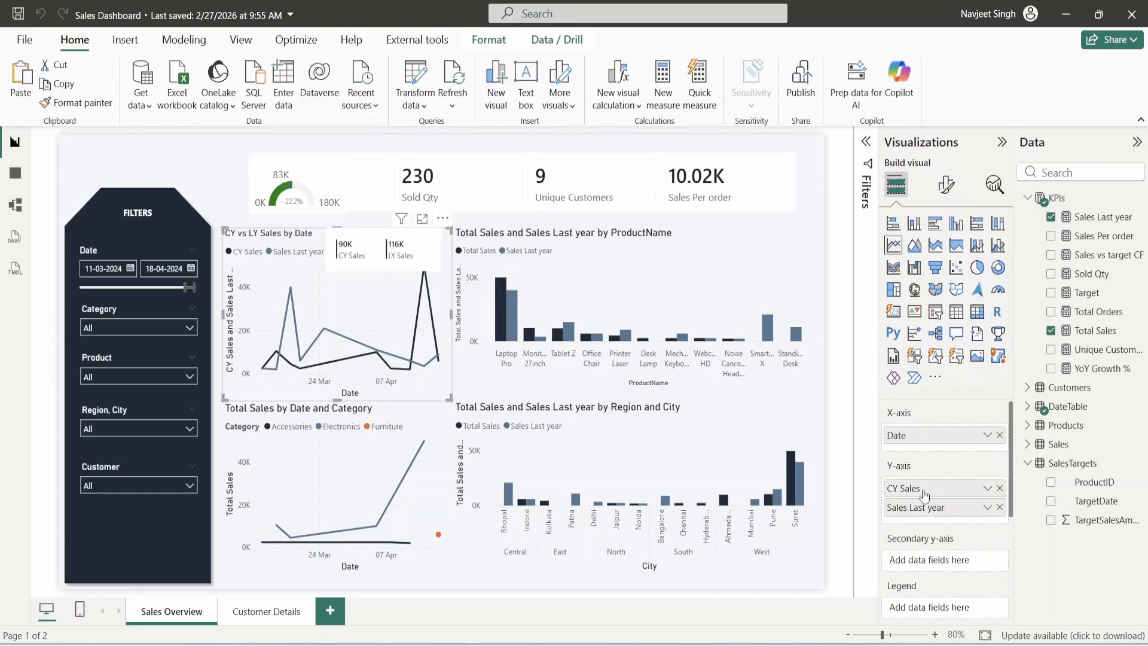
double_click(929, 508)
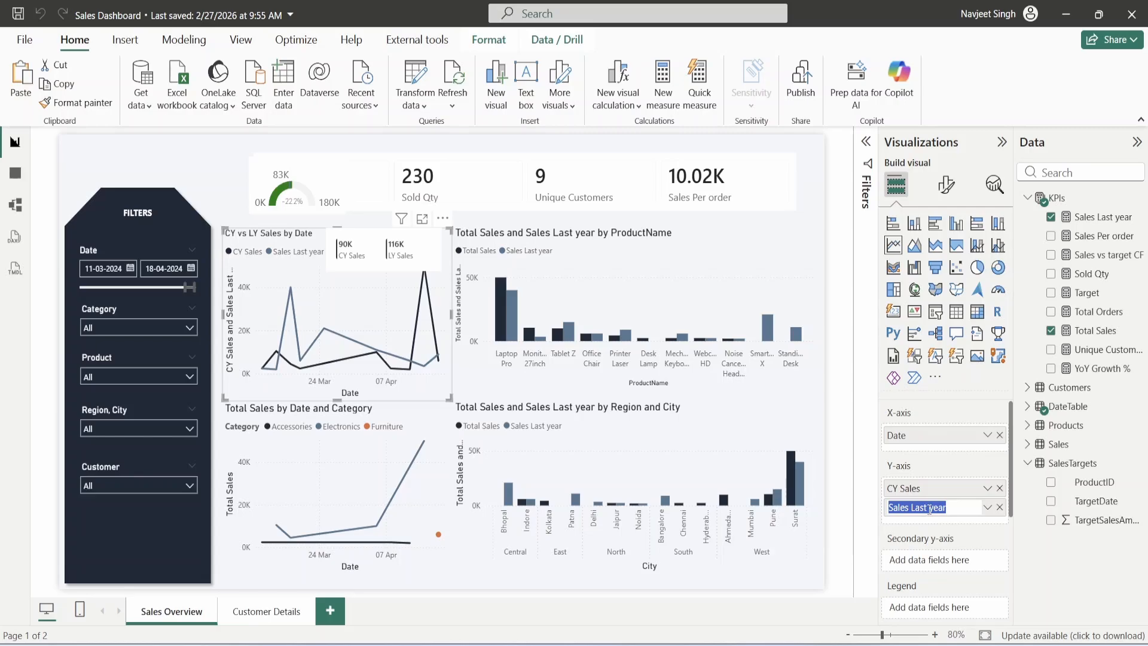
text(LY Sales)
key(Return)
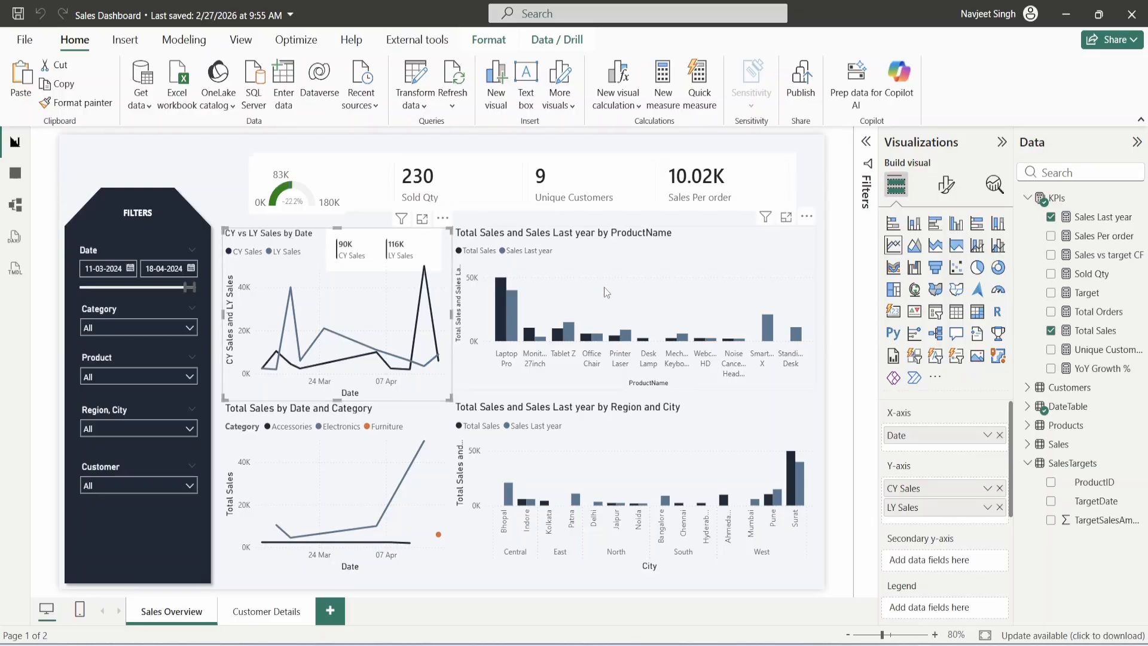
- In the chart's Lines settings, target a single series, keeping Linear interpolation
click(945, 186)
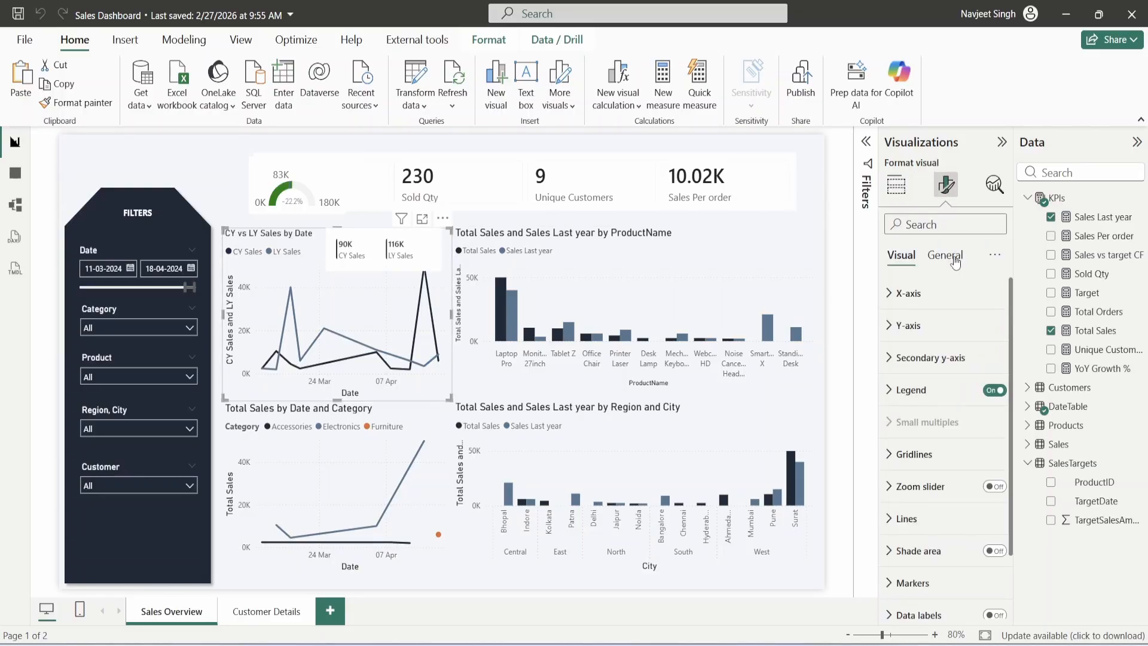
scroll(912, 389, down, 1)
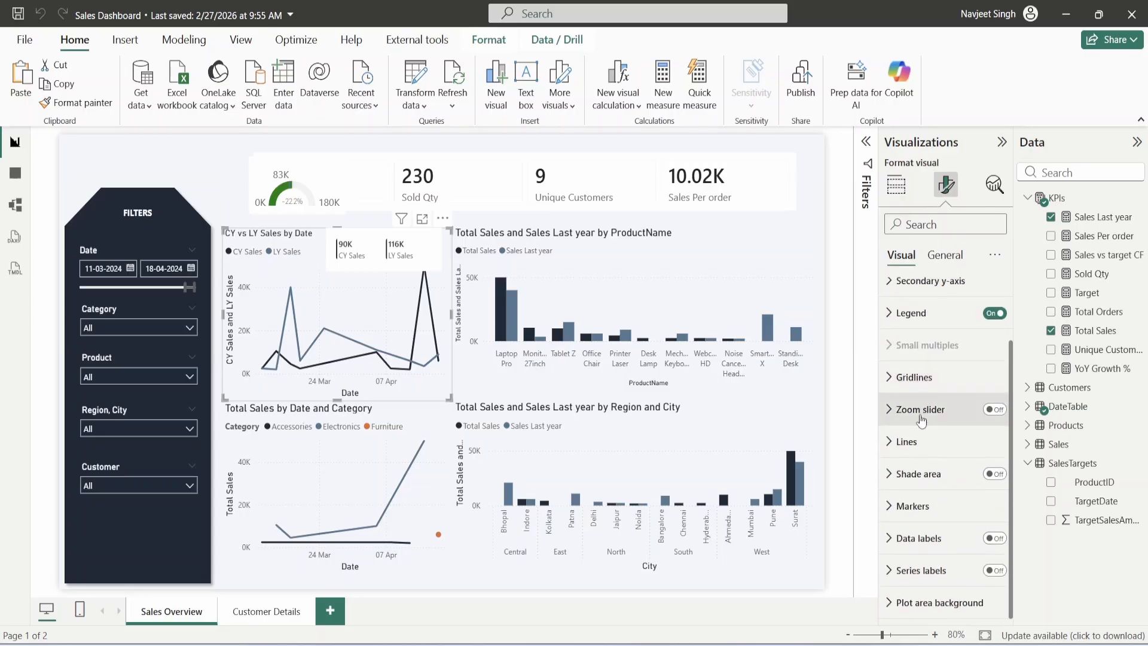
click(906, 438)
scroll(915, 426, down, 2)
click(934, 365)
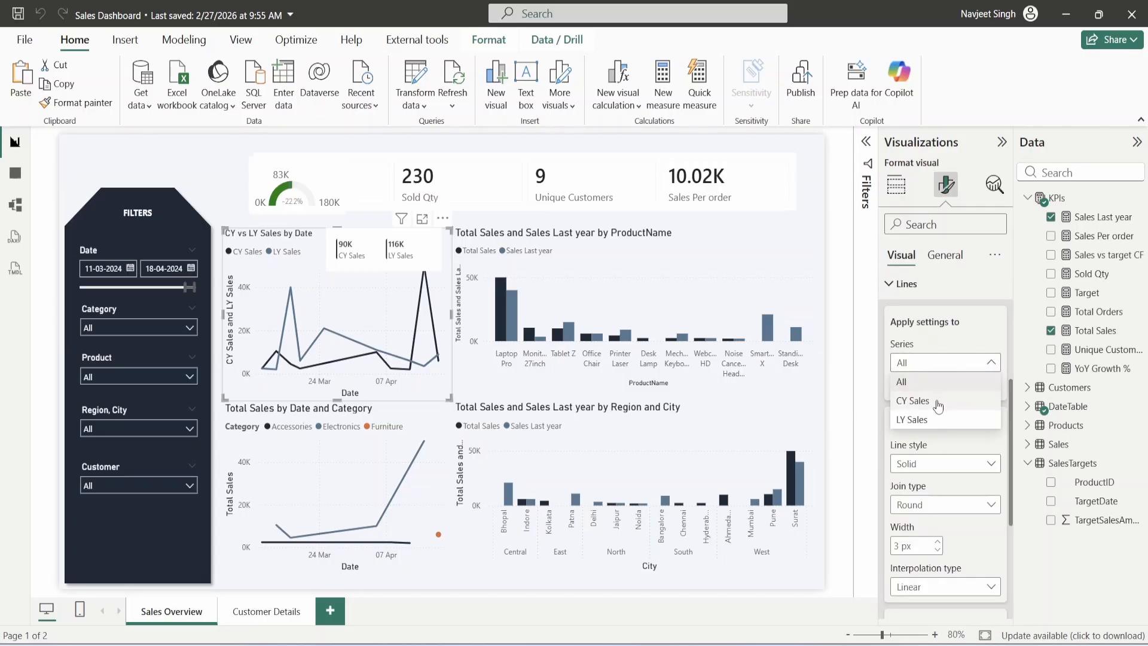
click(921, 402)
scroll(951, 443, down, 3)
click(962, 430)
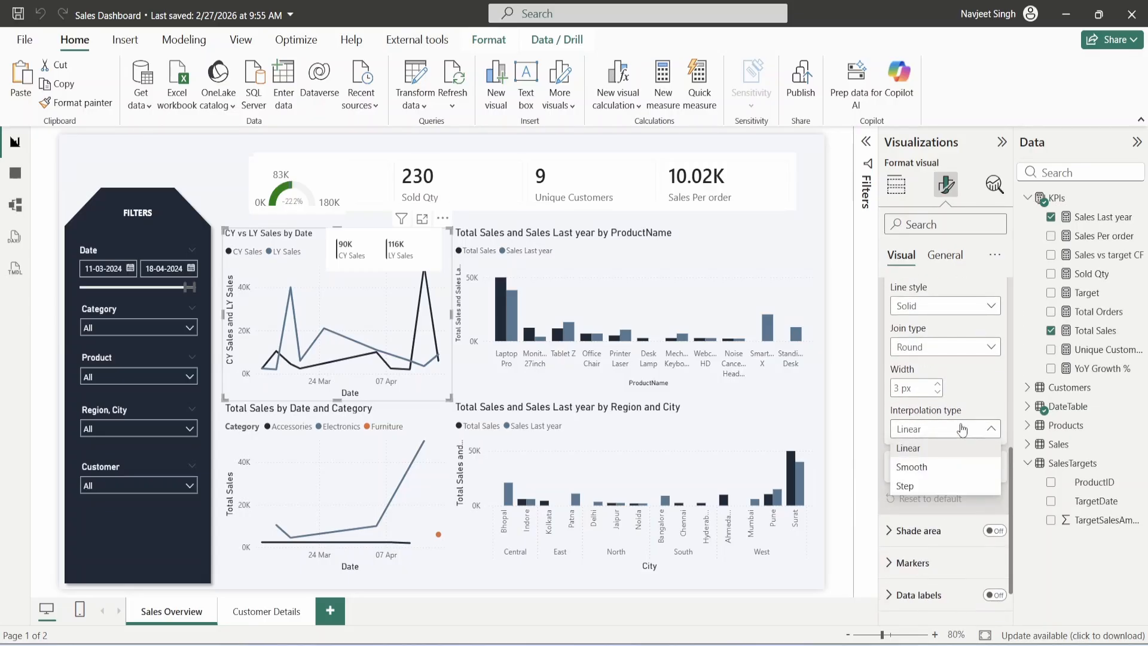
click(962, 428)
- Set that series' line style to Dotted and reselect the chart
click(946, 305)
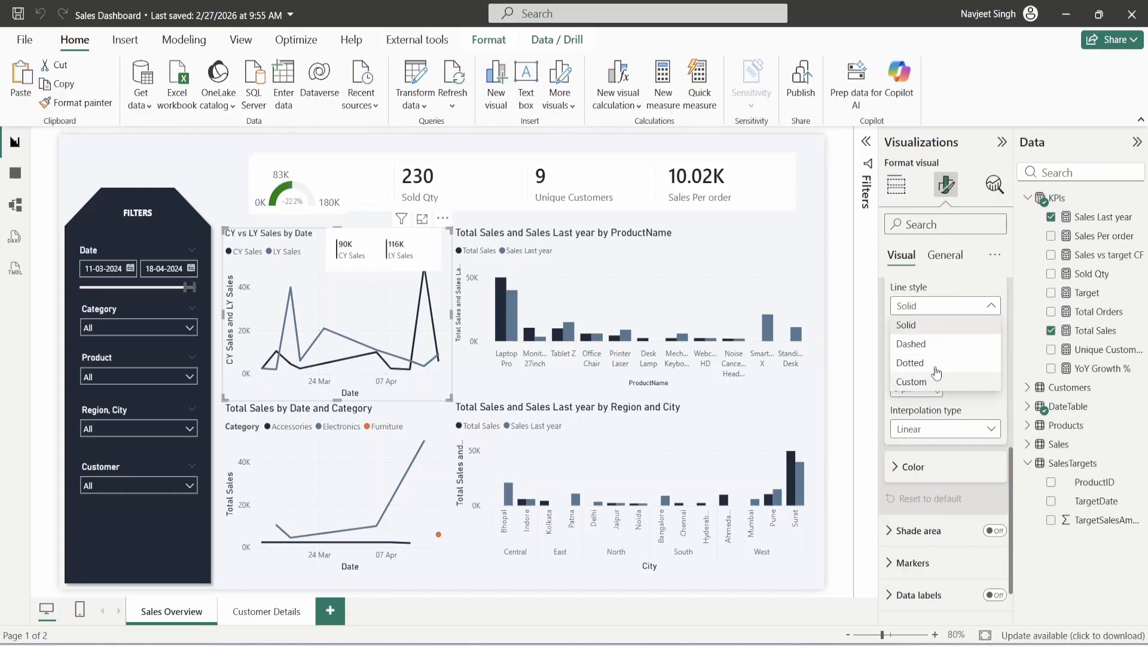
click(948, 345)
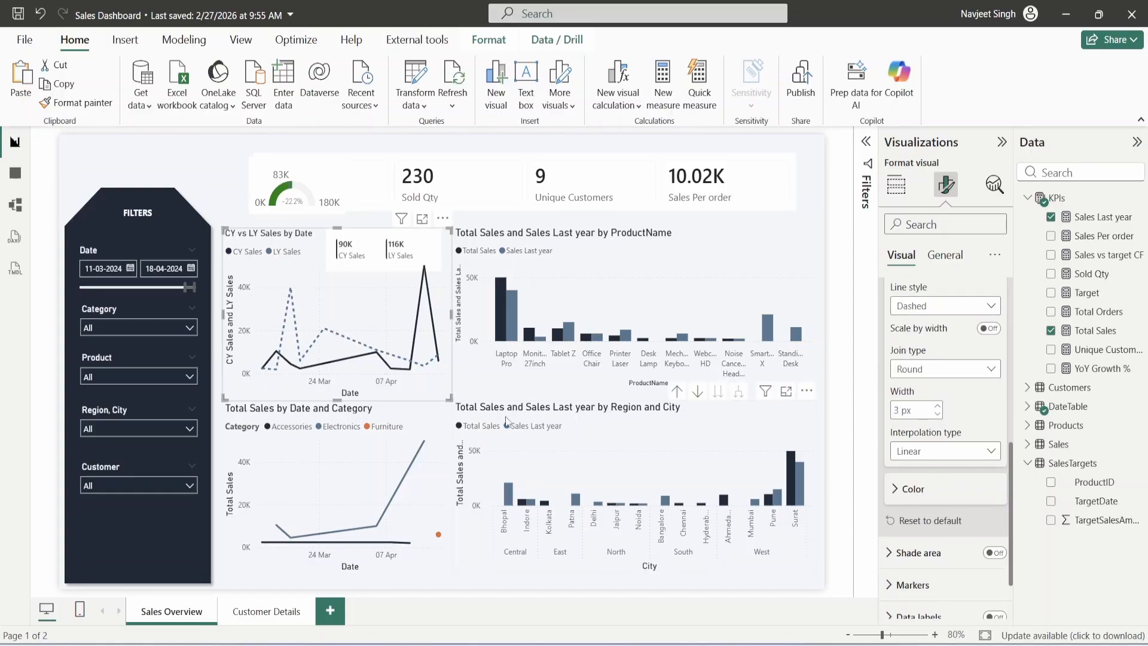
click(936, 307)
click(931, 363)
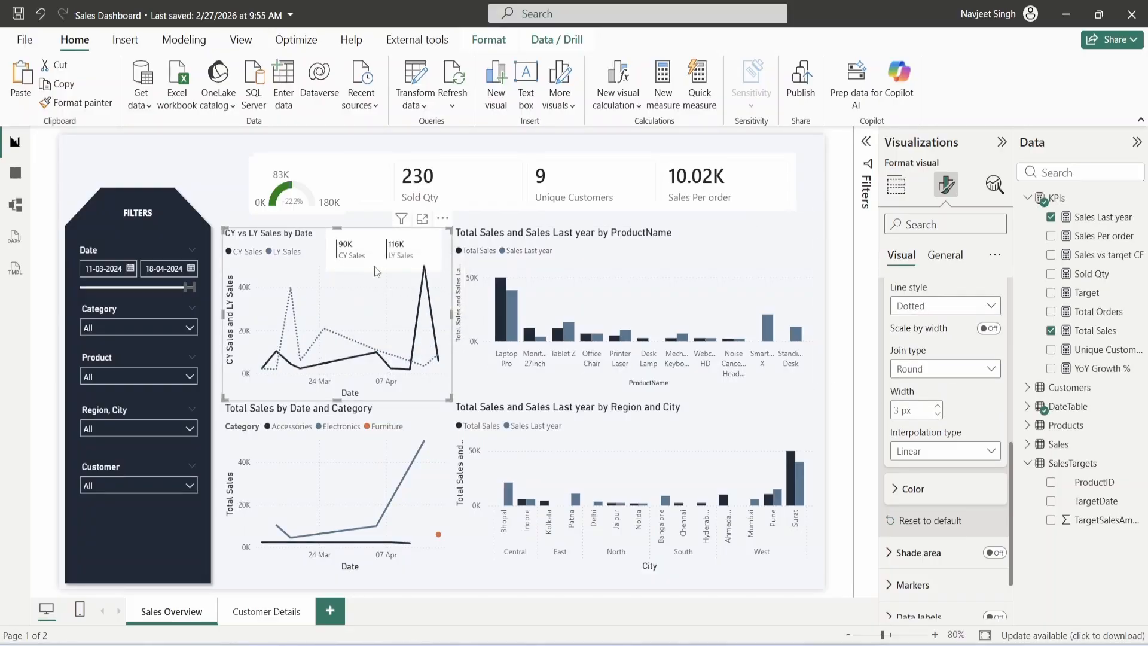
click(371, 221)
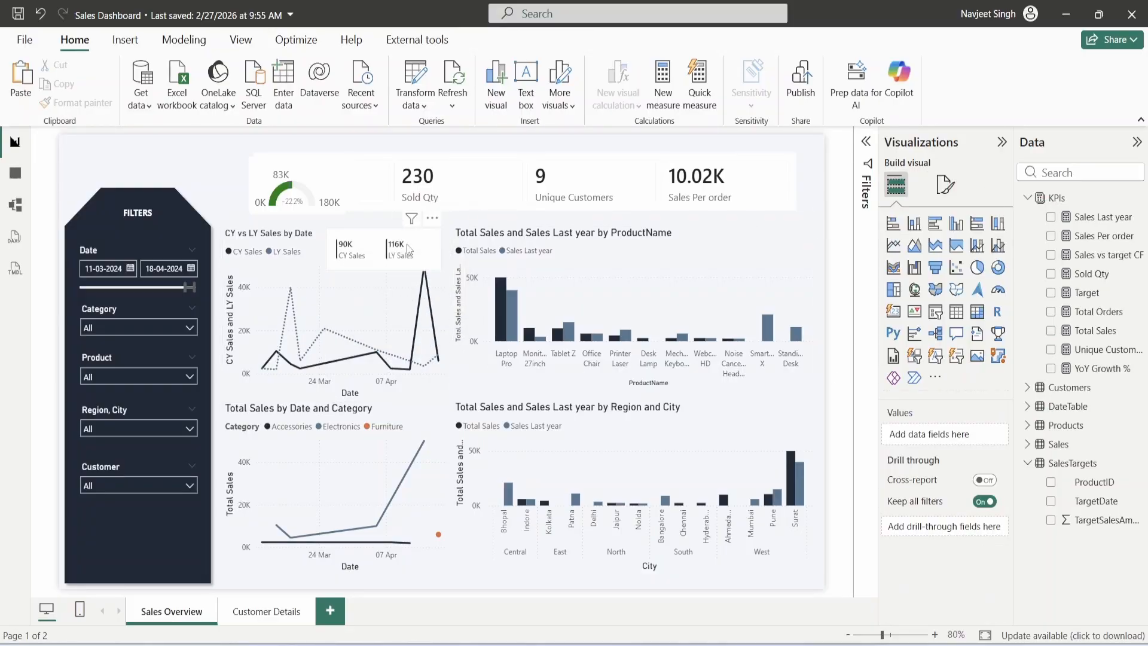
click(267, 235)
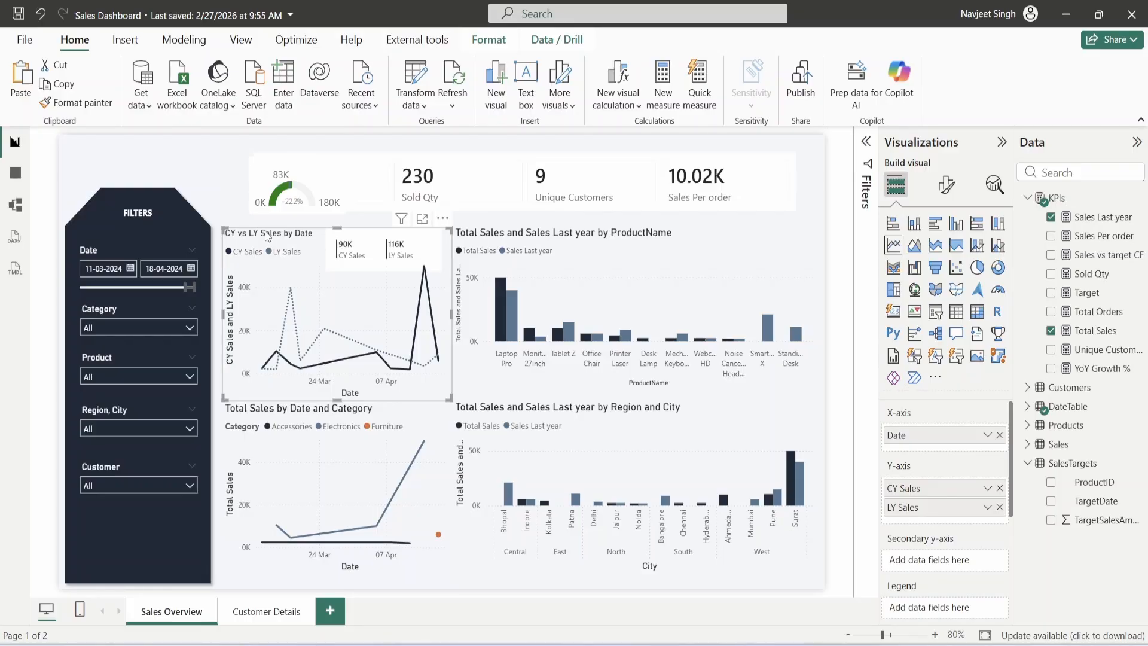
- Turn on the CY vs LY Sales chart's shadow with Custom position
click(946, 184)
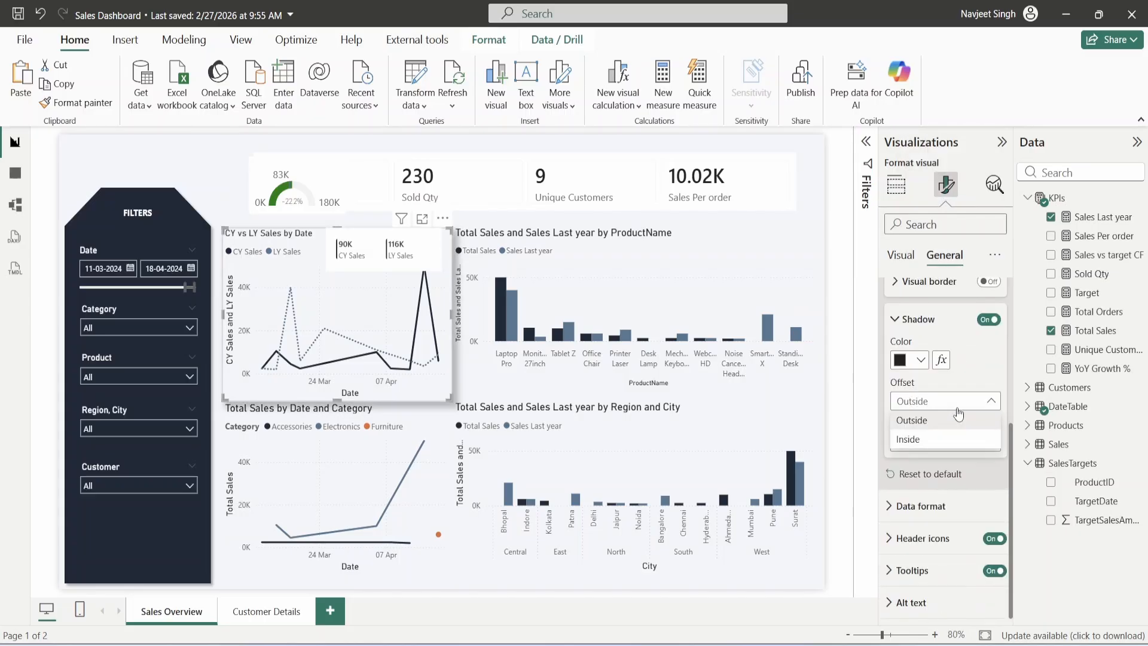
click(960, 386)
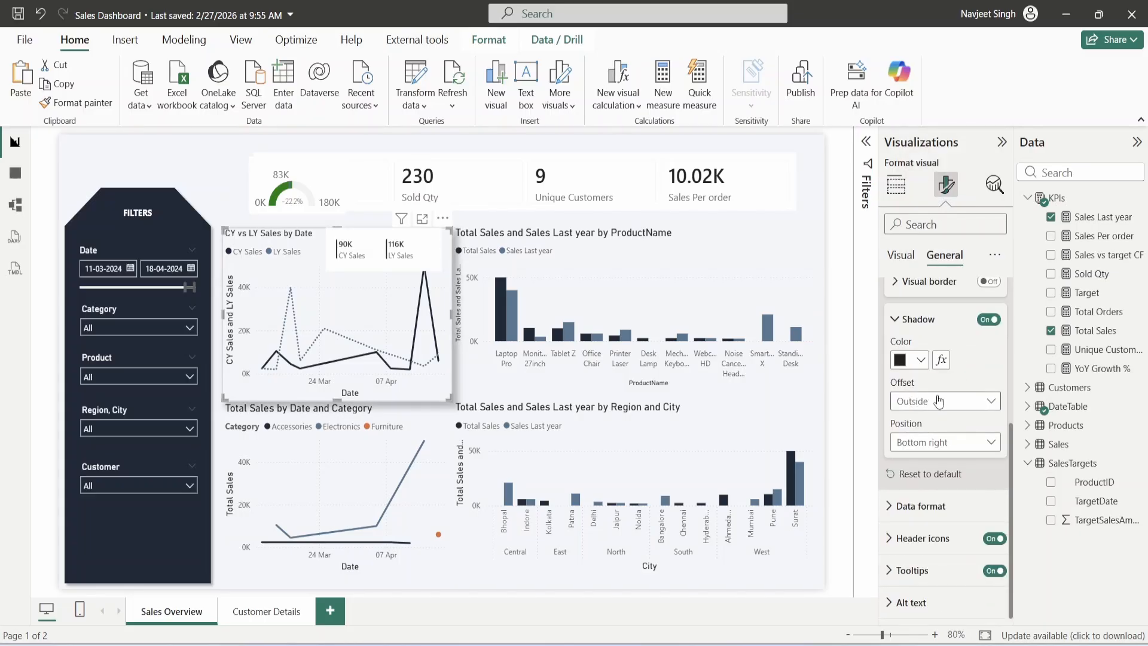
click(944, 442)
click(934, 633)
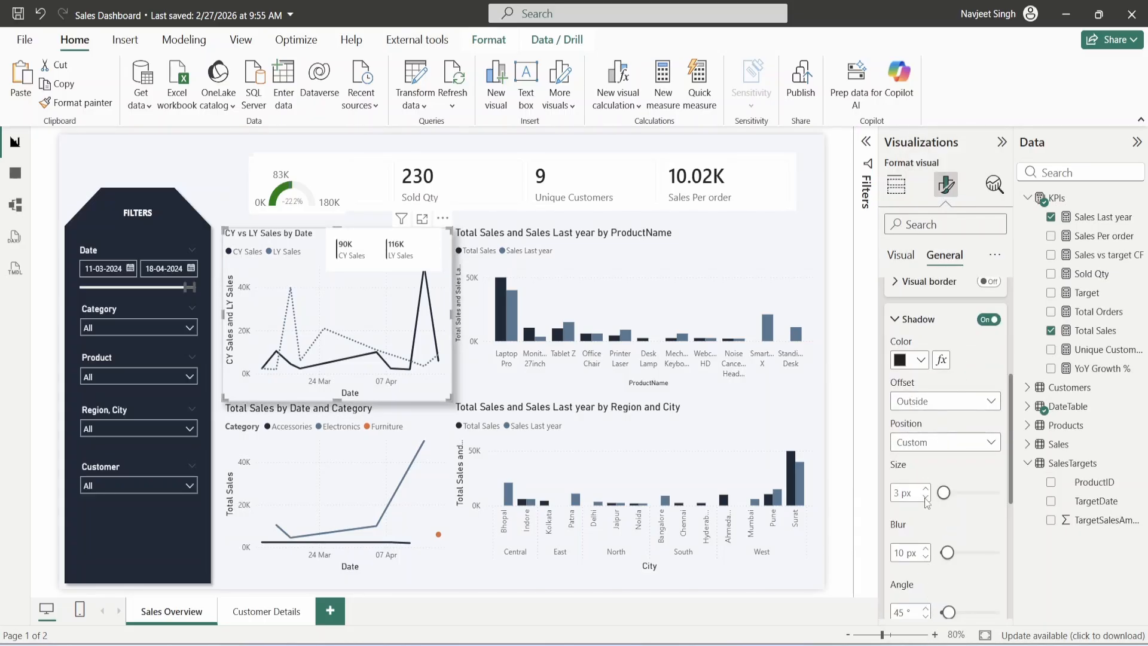
scroll(942, 443, down, 3)
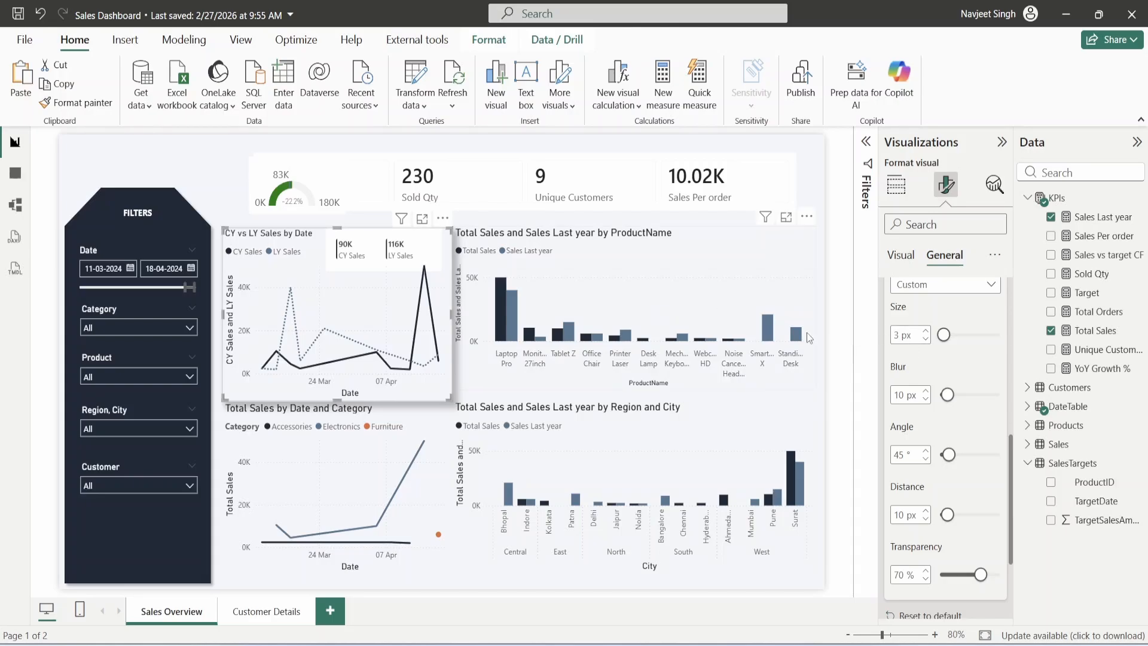
- Give the CY vs LY Sales by Date shadow 5 px blur, 0° angle, 0 px distance and 90% transparency
scroll(918, 393, up, 2)
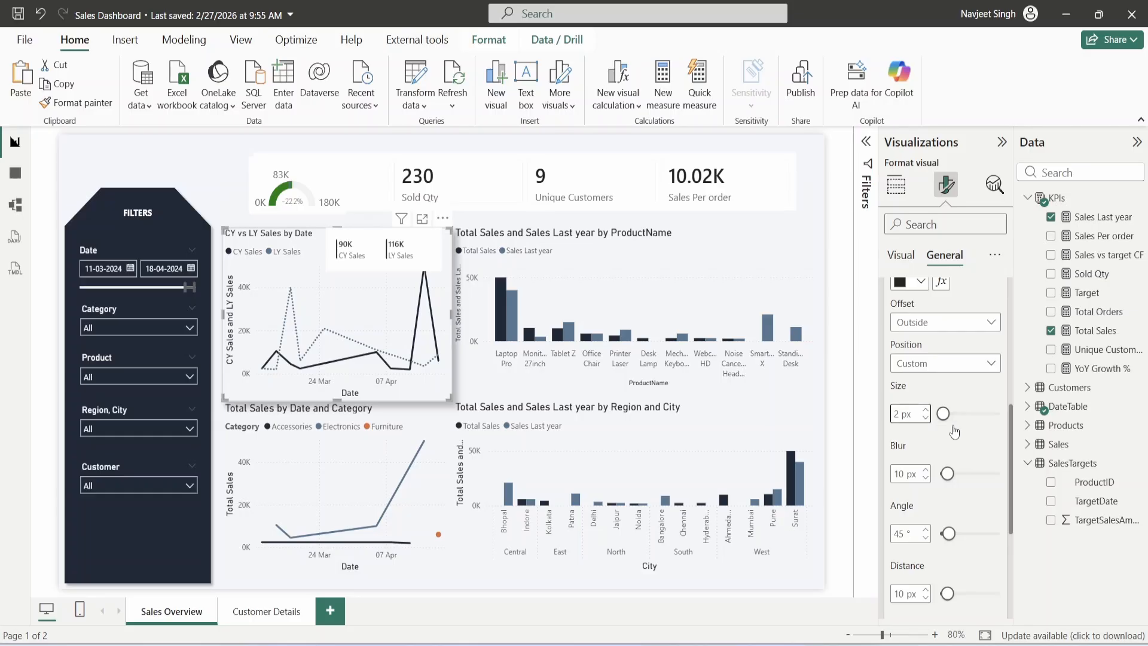
scroll(928, 422, down, 2)
click(927, 400)
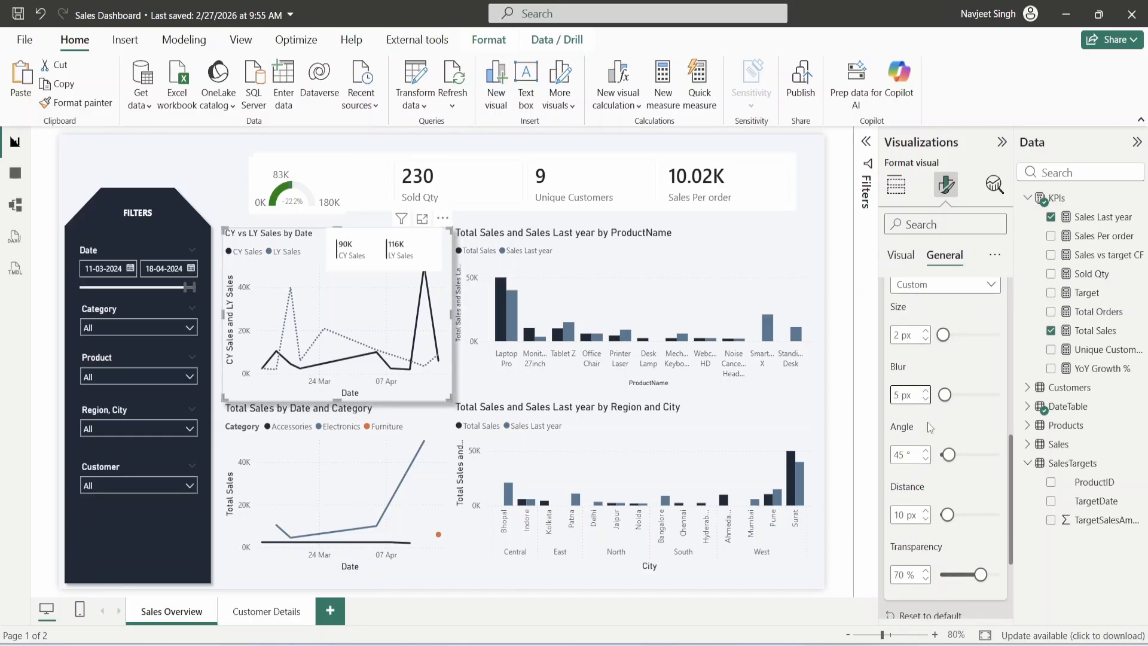
double_click(906, 454)
text(0)
double_click(899, 514)
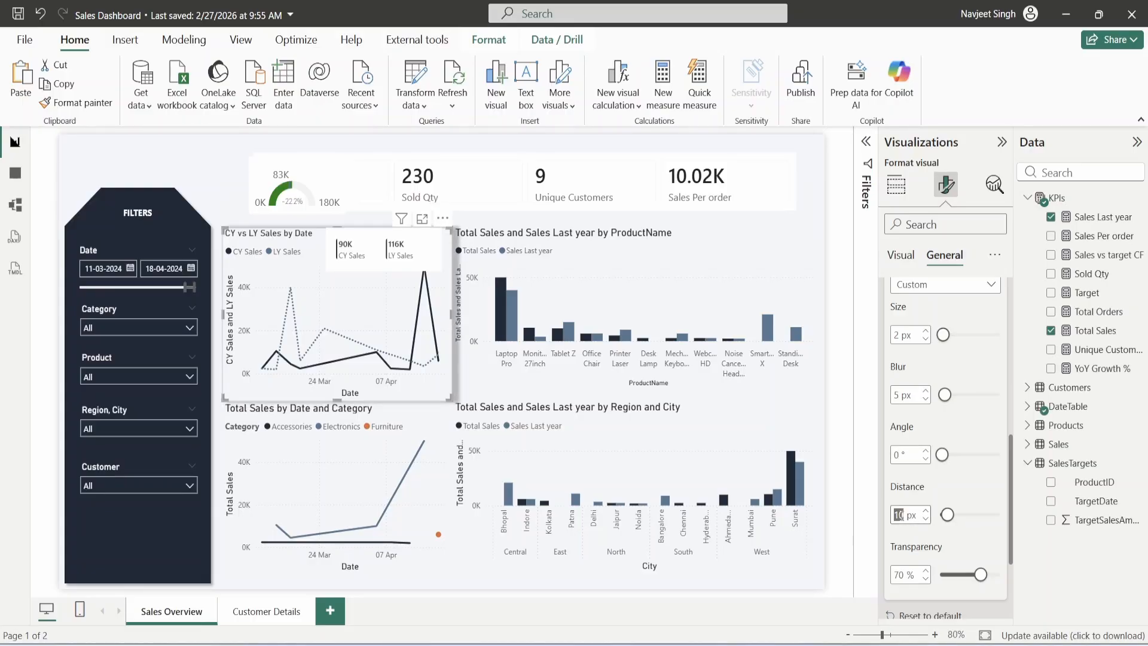
text(0)
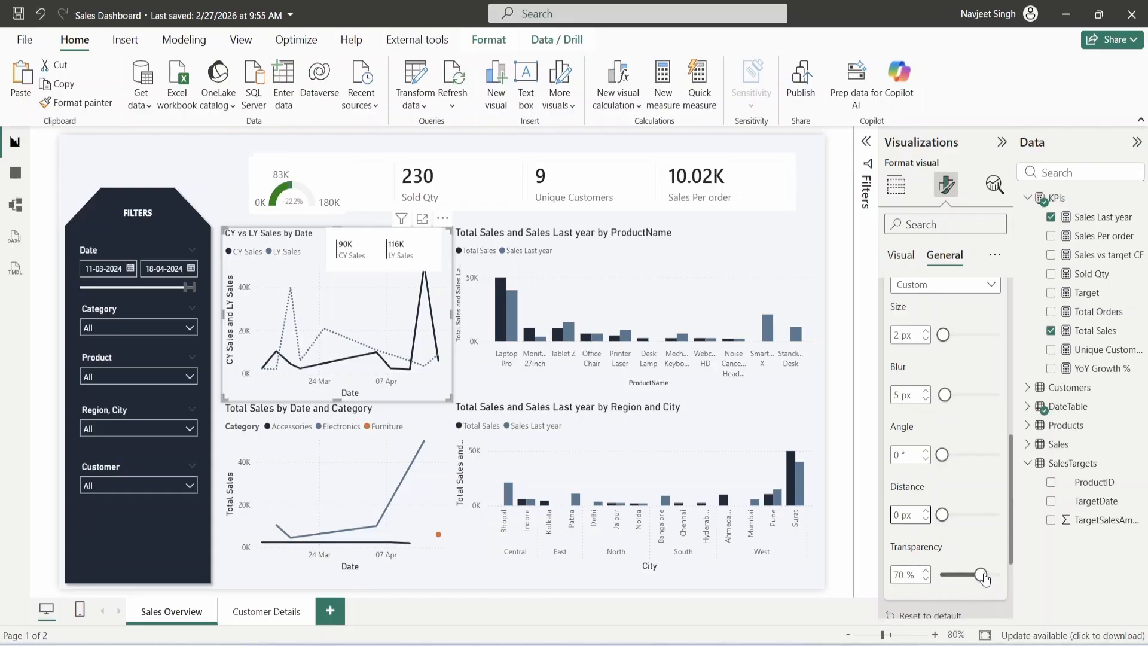
drag(986, 578, 992, 577)
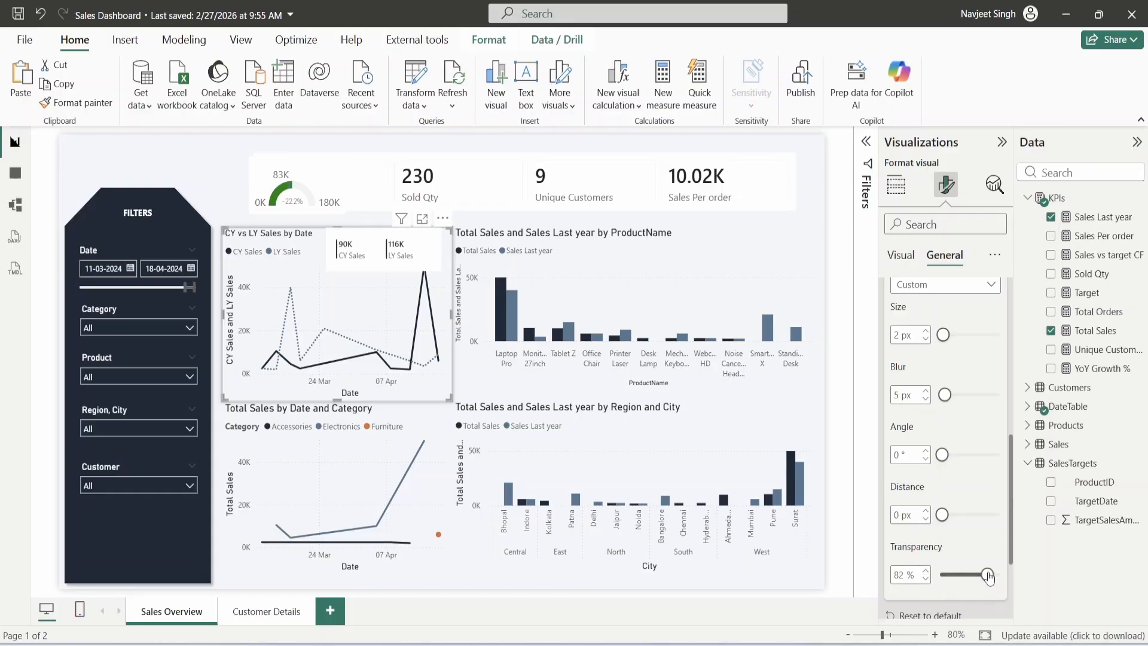
click(219, 401)
- Shorten the Date and Category chart from the top and narrow the ProductName chart from the left
click(369, 258)
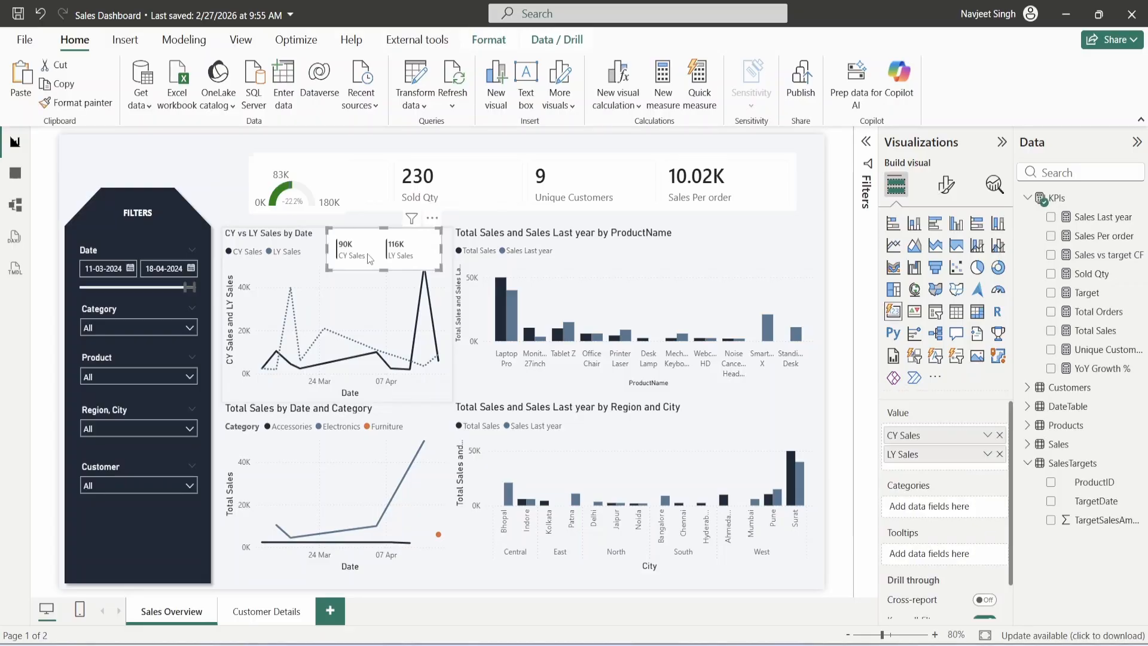
click(338, 405)
drag(338, 404, 341, 418)
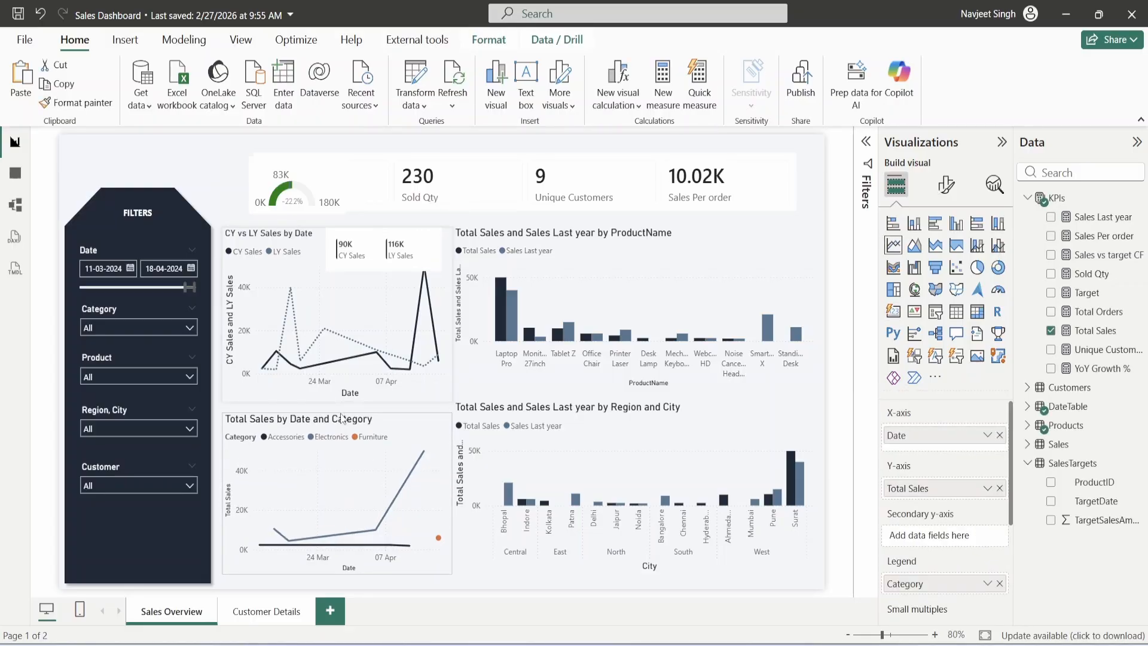
click(553, 267)
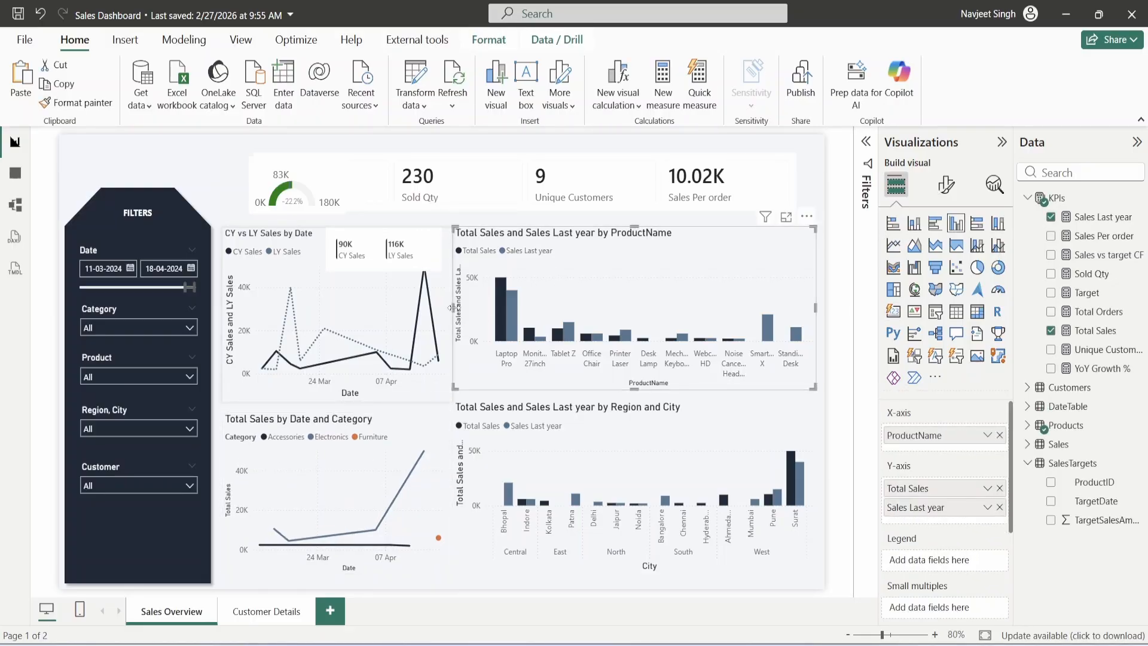
drag(457, 310, 472, 312)
click(464, 367)
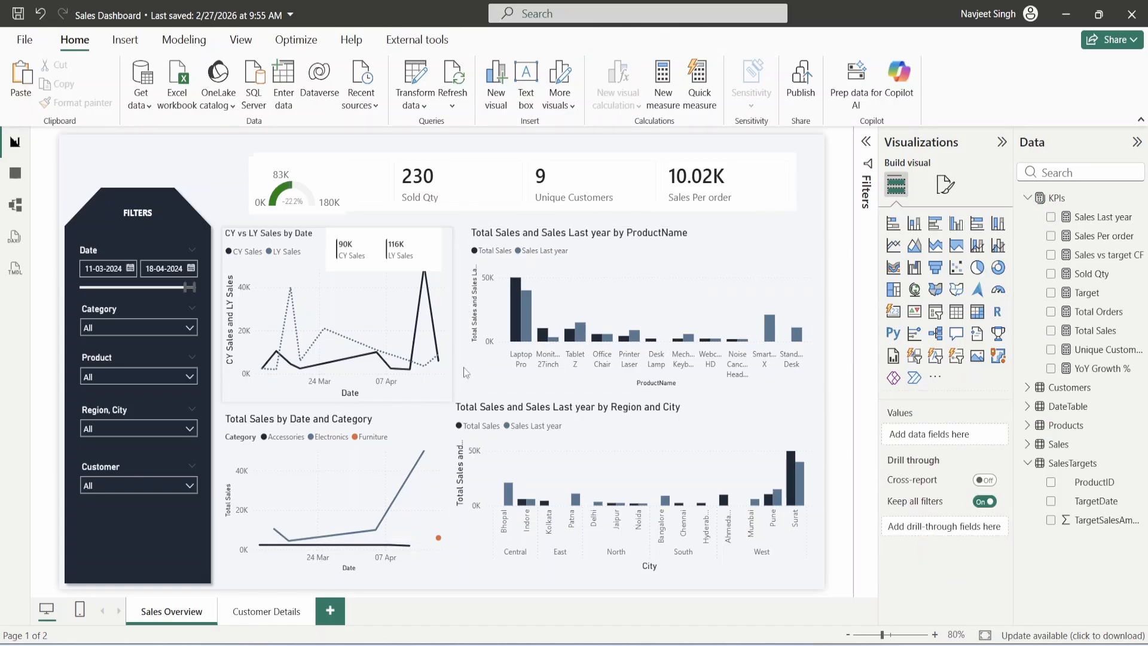
- Move the CY/LY Sales card to the page's top-left and the gauge up out of the KPI row
click(375, 255)
drag(374, 255, 181, 162)
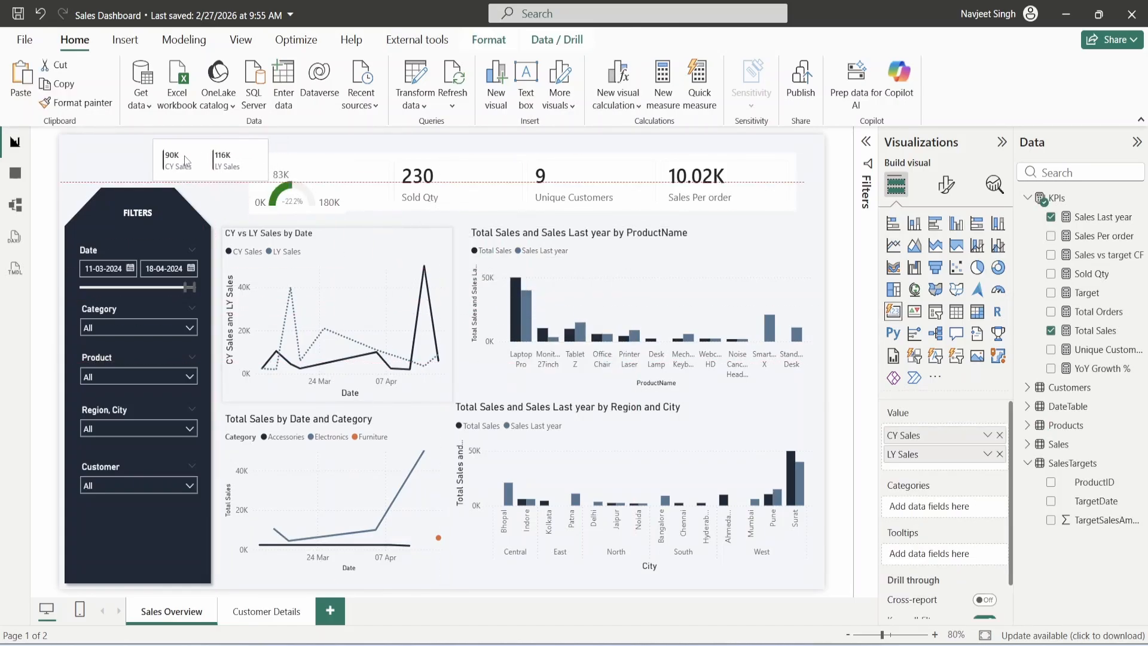
click(306, 182)
drag(307, 182, 369, 157)
- Format-paint the line chart's style onto the ProductName chart and the Date and Category style onto Region and City
click(339, 232)
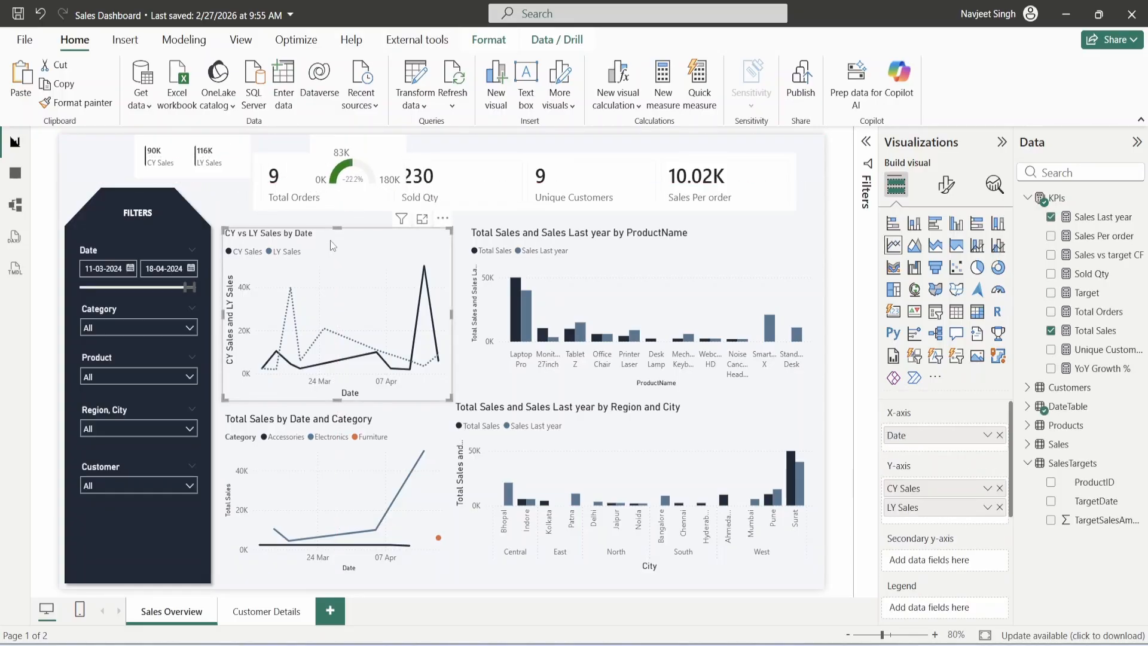
click(96, 103)
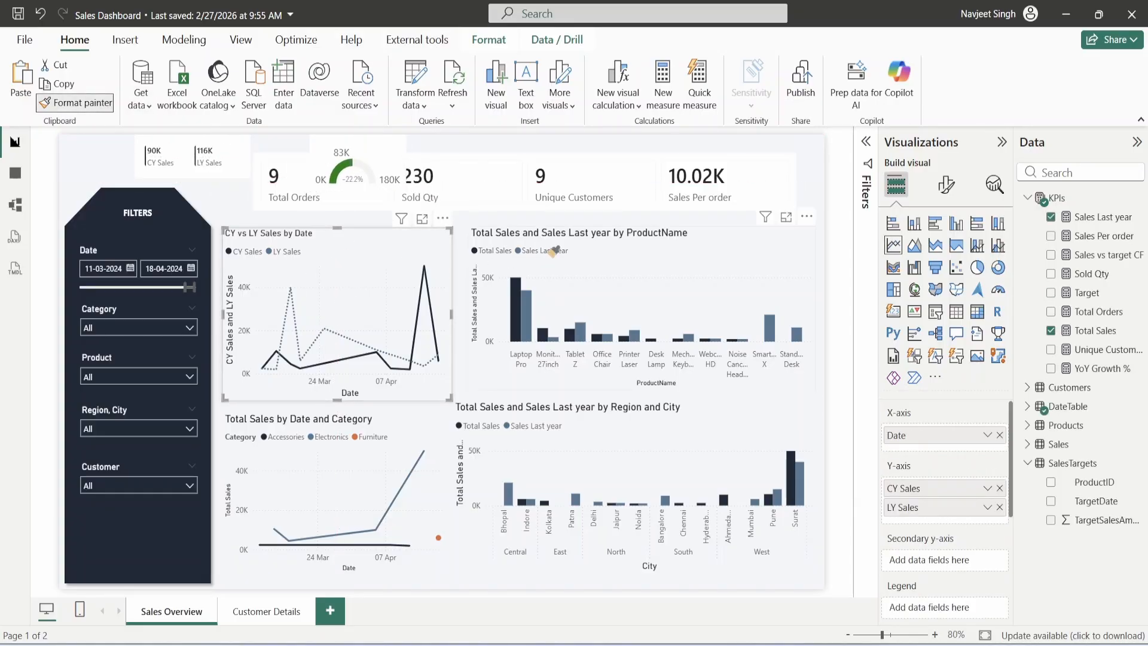
click(641, 248)
click(355, 430)
click(83, 102)
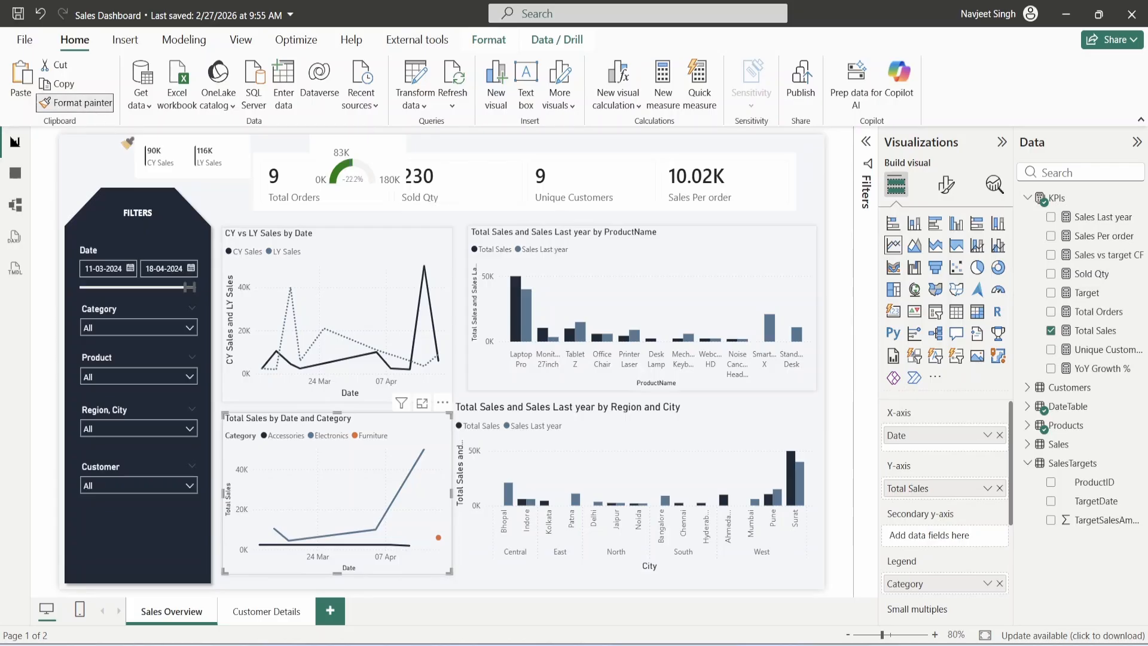
click(642, 418)
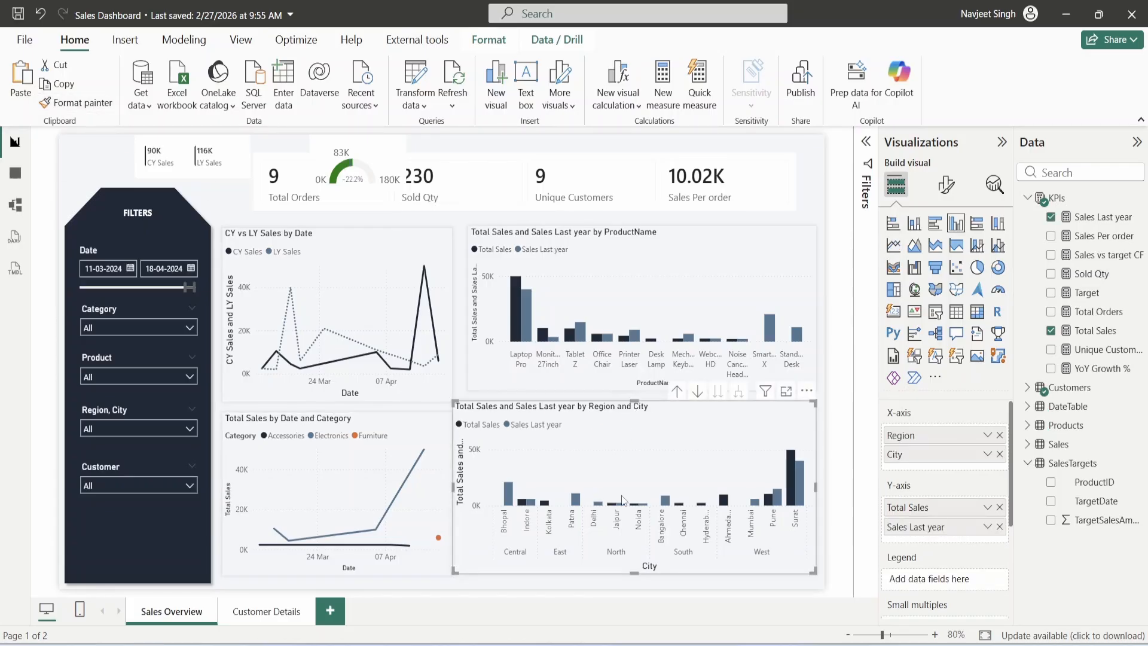
- Nudge the Region and City chart right and lower, and widen the ProductName chart
drag(516, 415, 524, 415)
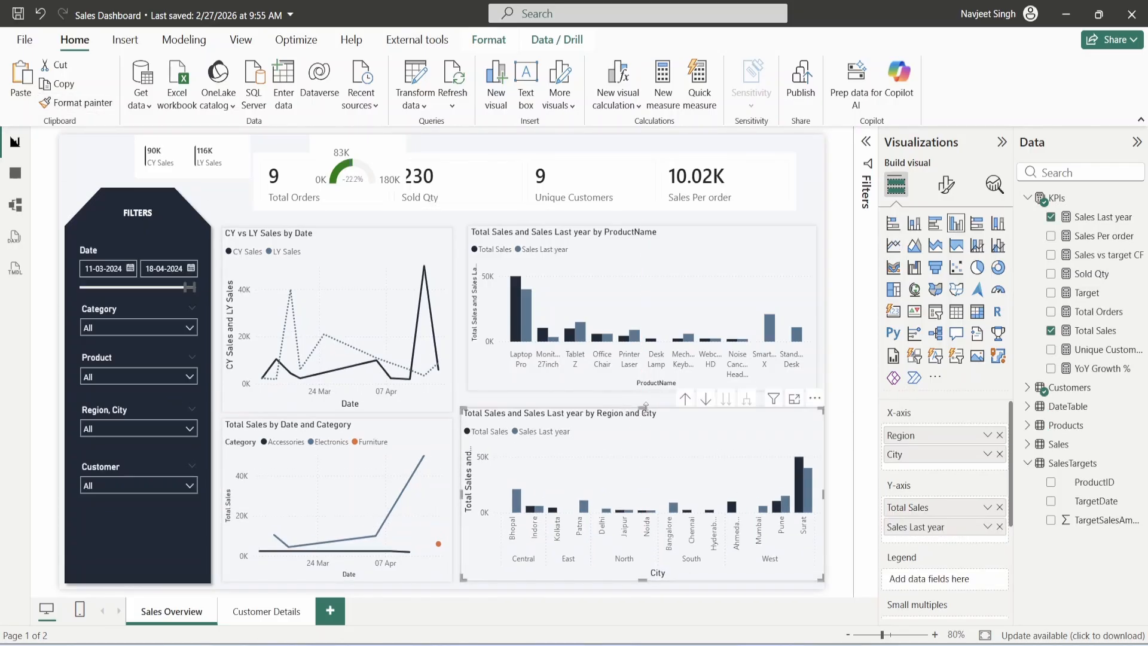
drag(646, 408, 646, 420)
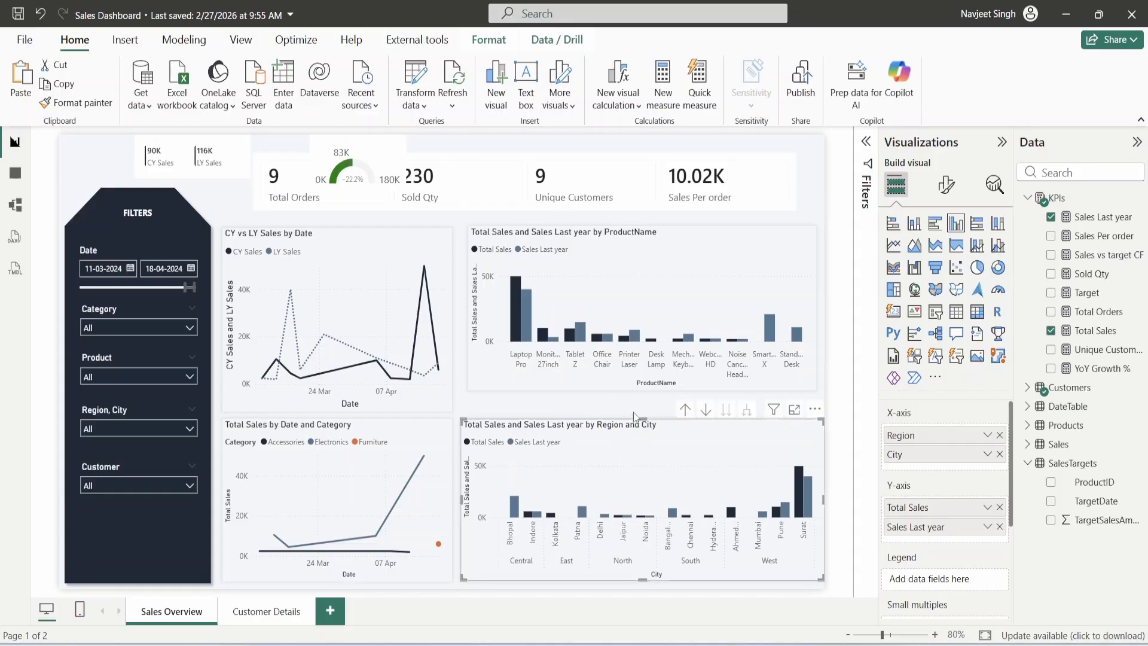
click(612, 393)
click(613, 388)
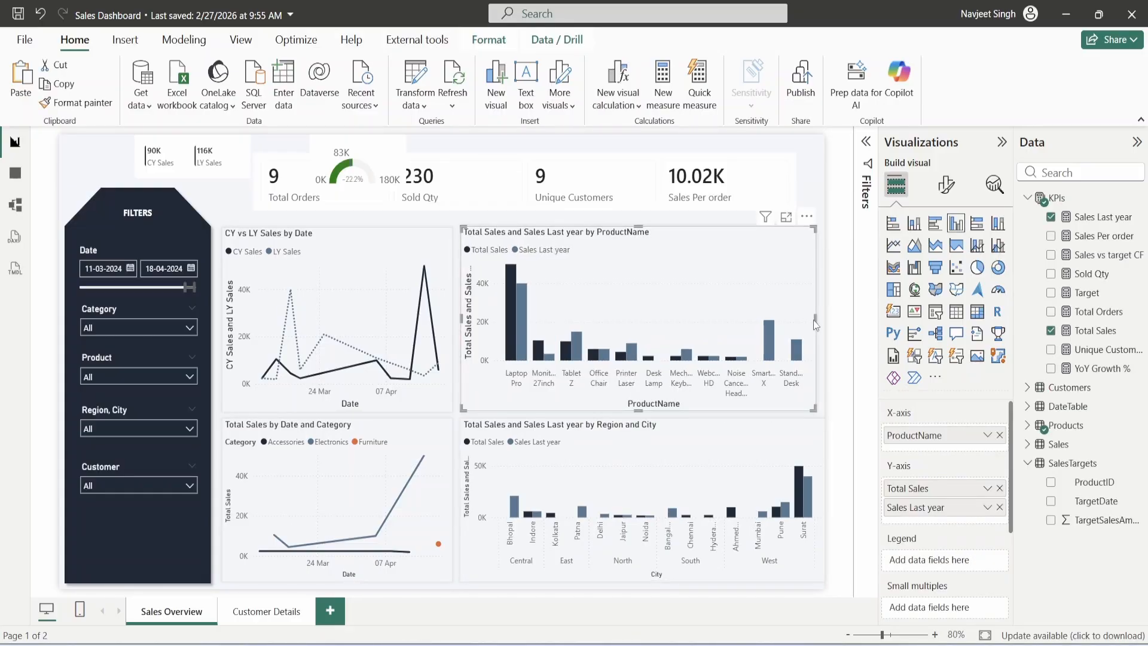
drag(819, 323, 822, 323)
click(830, 491)
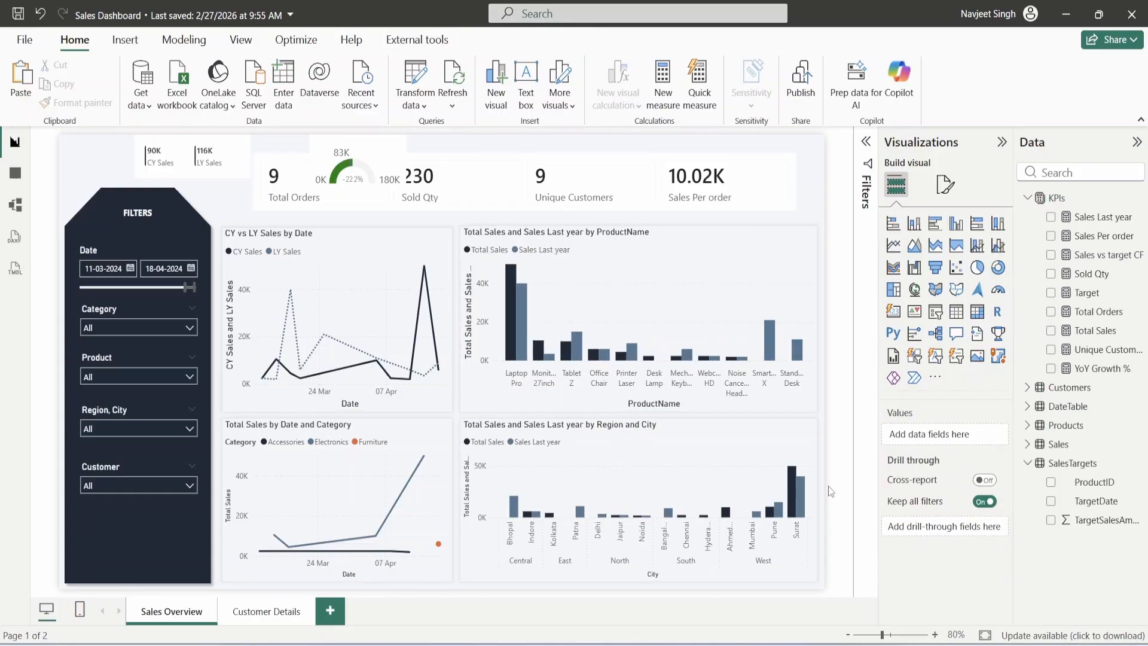
click(639, 225)
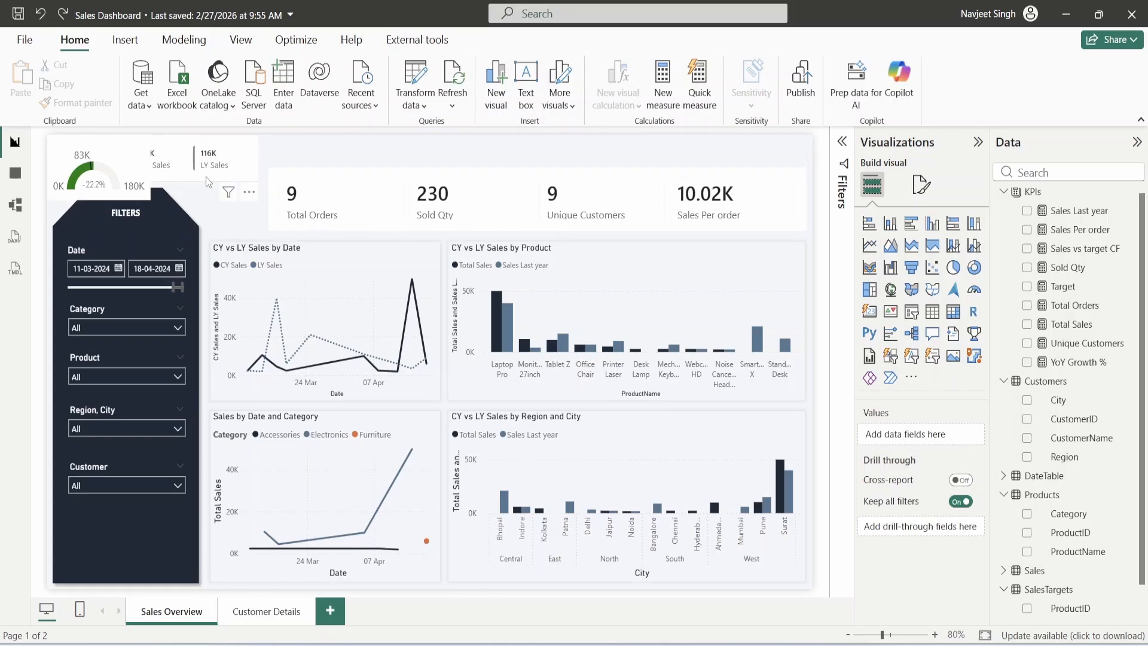
click(126, 190)
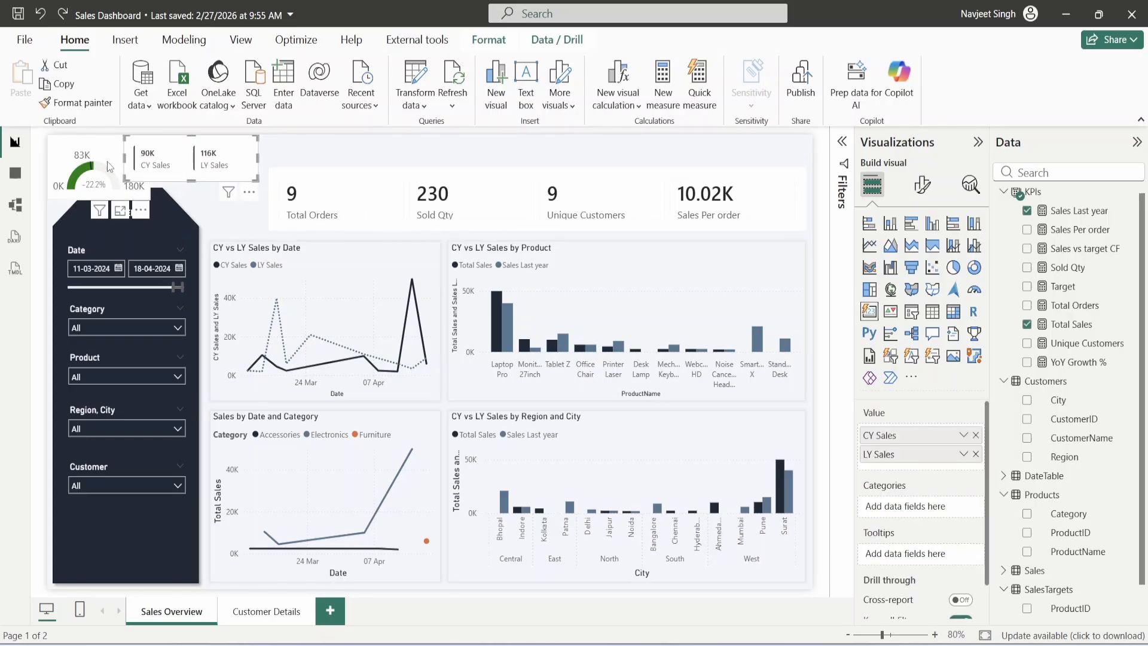
- Turn off the border around the KPI multi-row cards
click(533, 202)
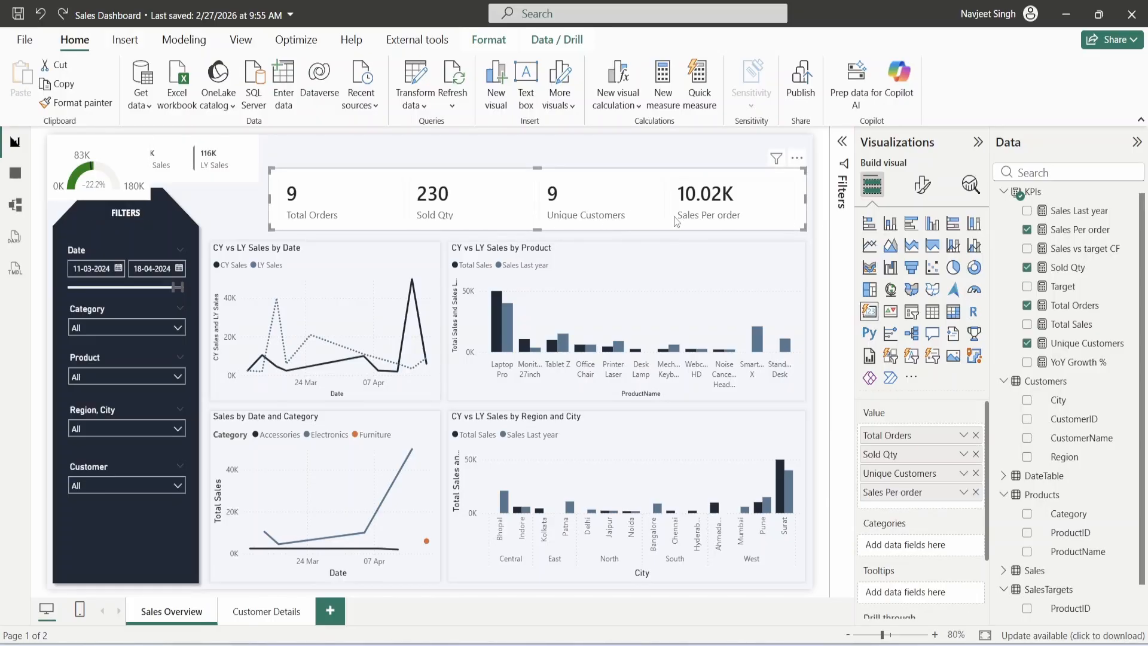
click(922, 184)
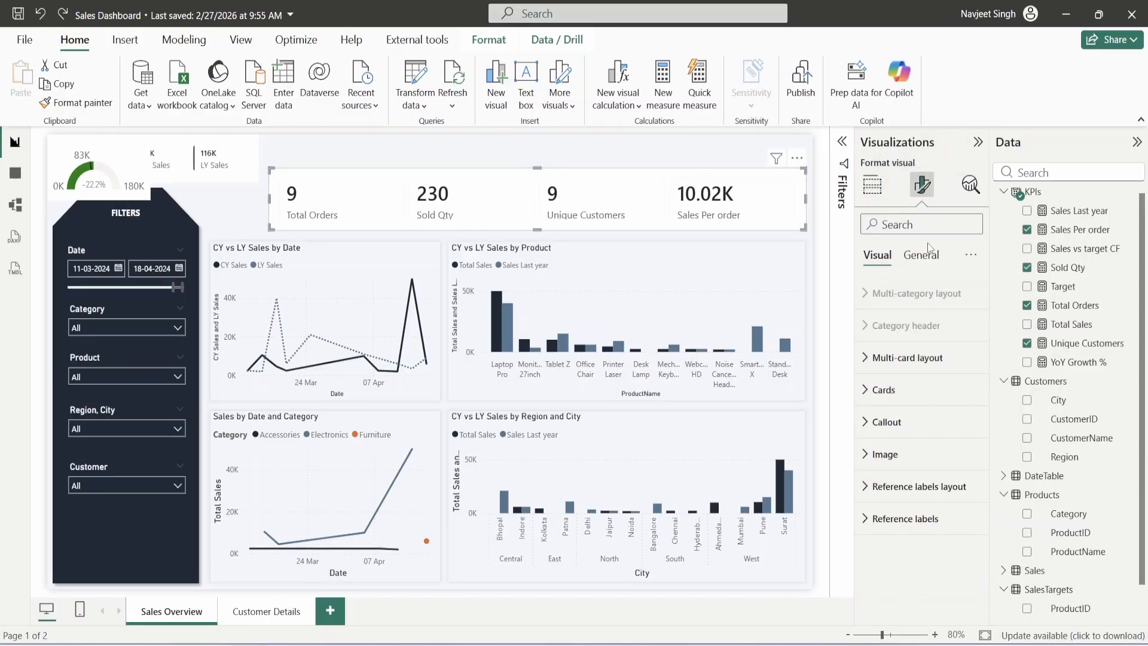
click(903, 390)
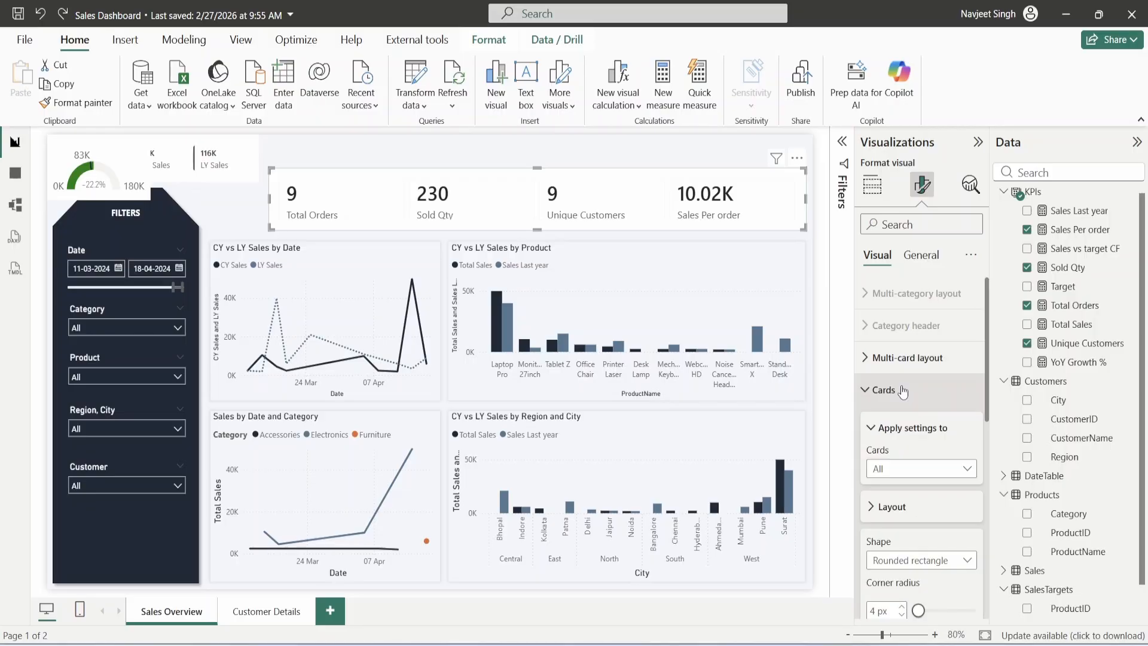
scroll(903, 391, down, 2)
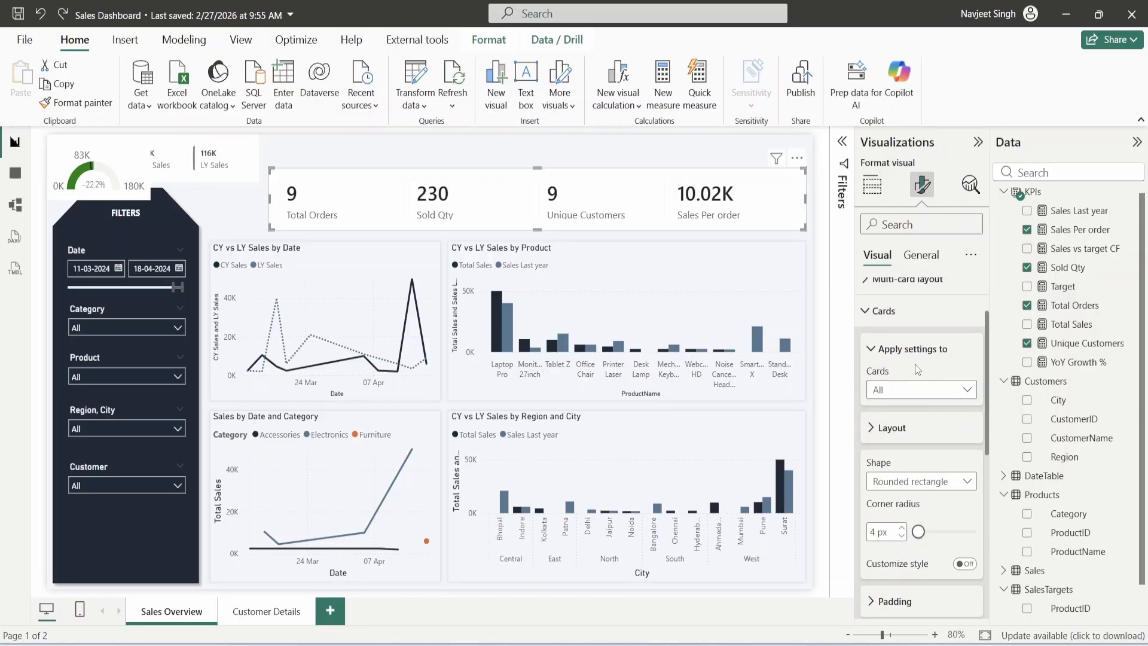
scroll(906, 382, down, 6)
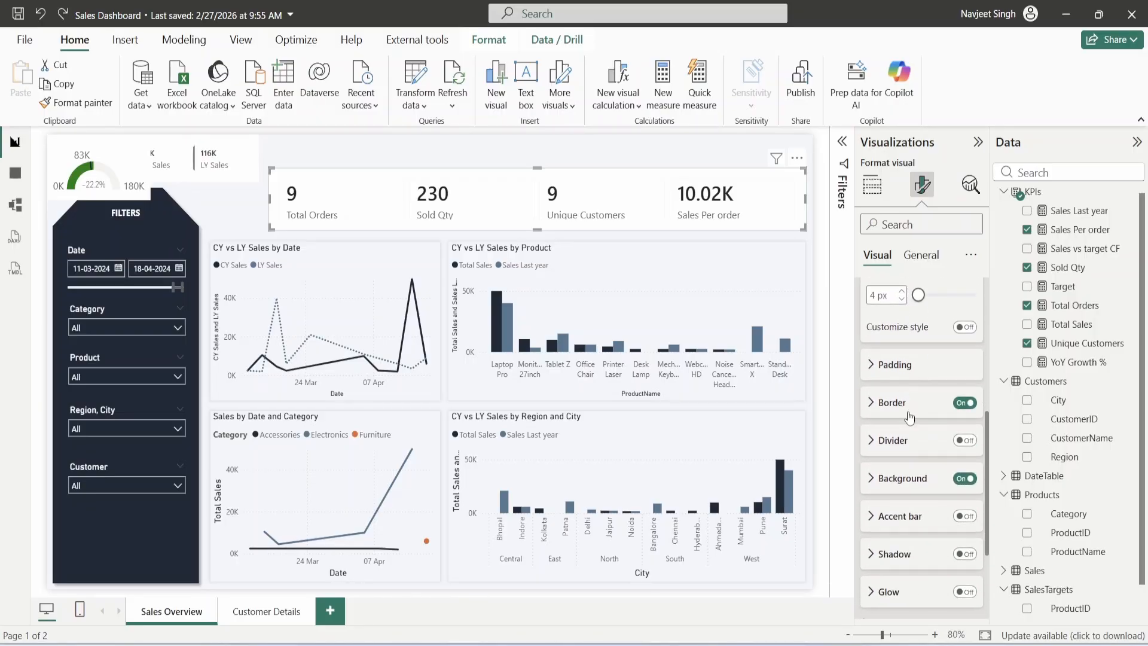
click(964, 402)
- Add a 3 px accent bar on the left of each KPI card
scroll(898, 404, down, 1)
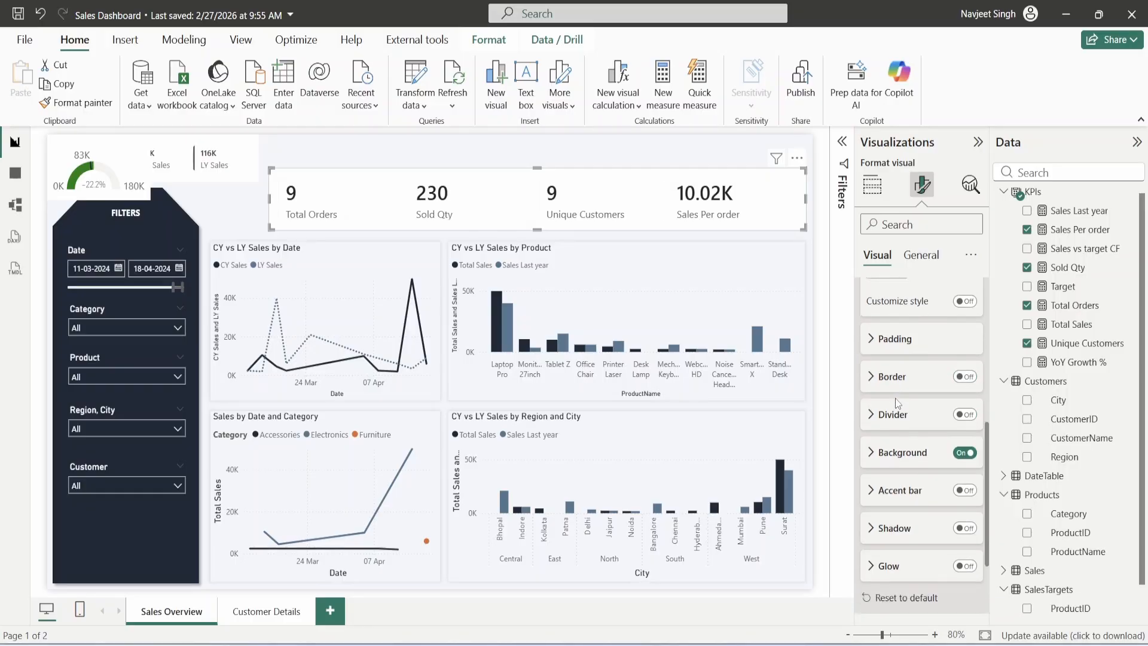
scroll(898, 403, down, 2)
click(965, 437)
click(897, 437)
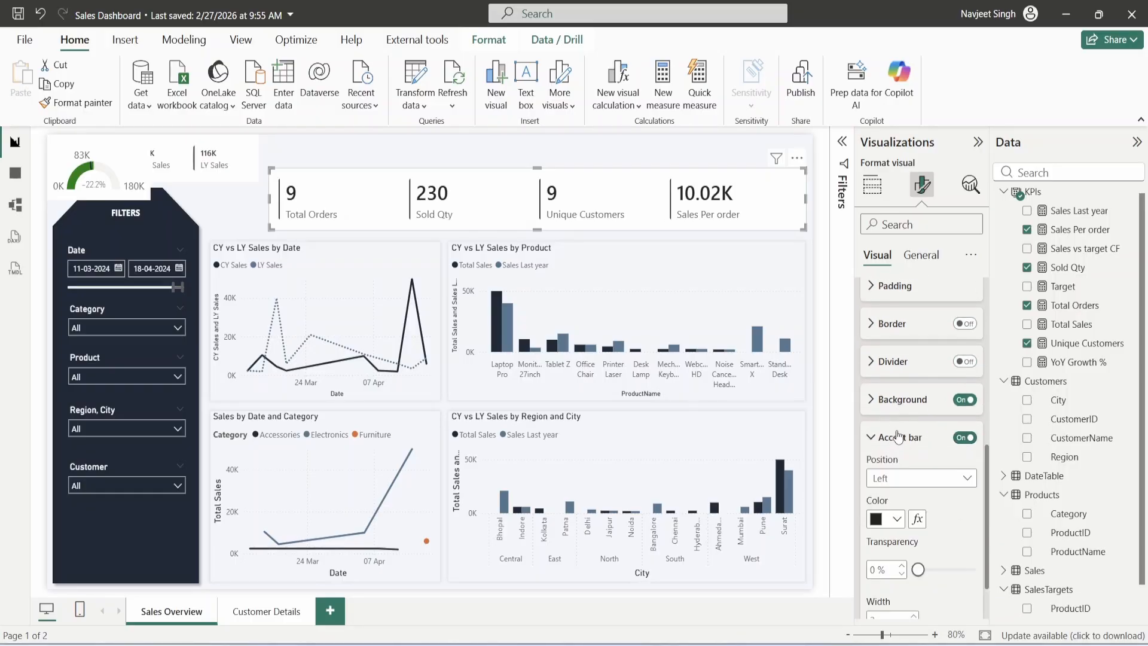
scroll(903, 445, down, 4)
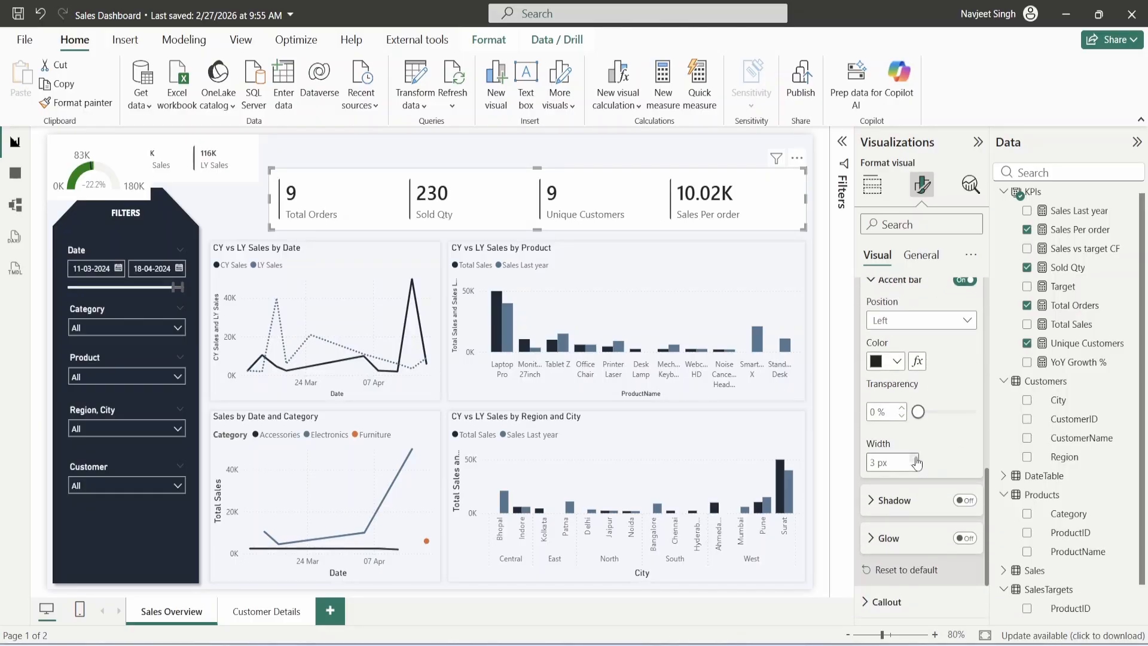
scroll(936, 458, up, 6)
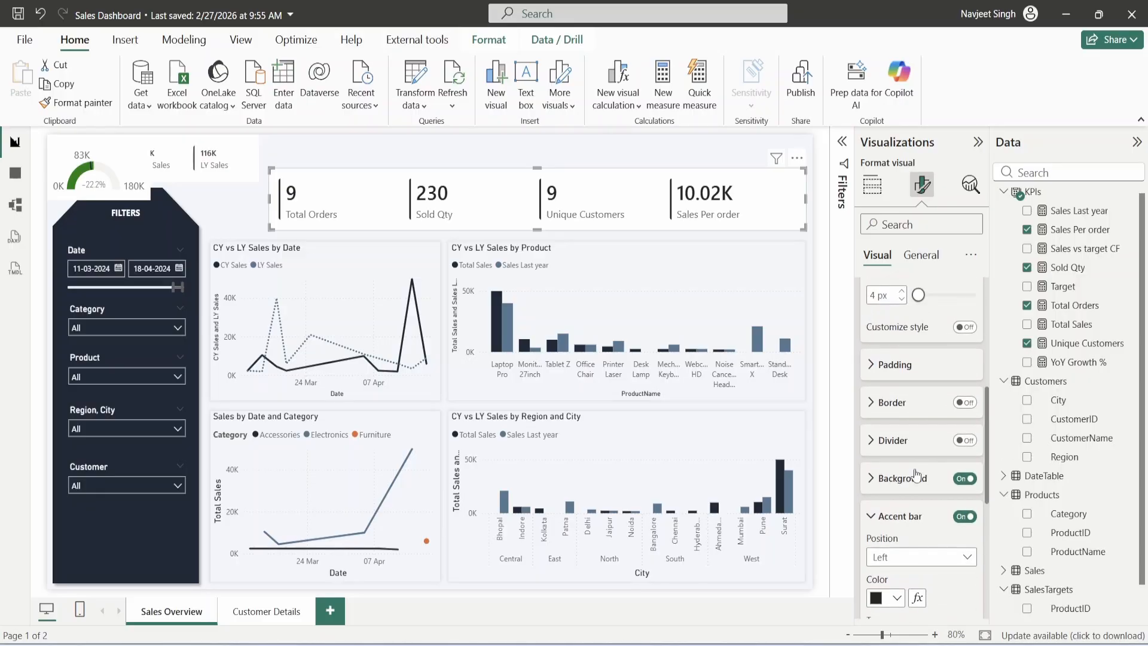
scroll(881, 422, up, 3)
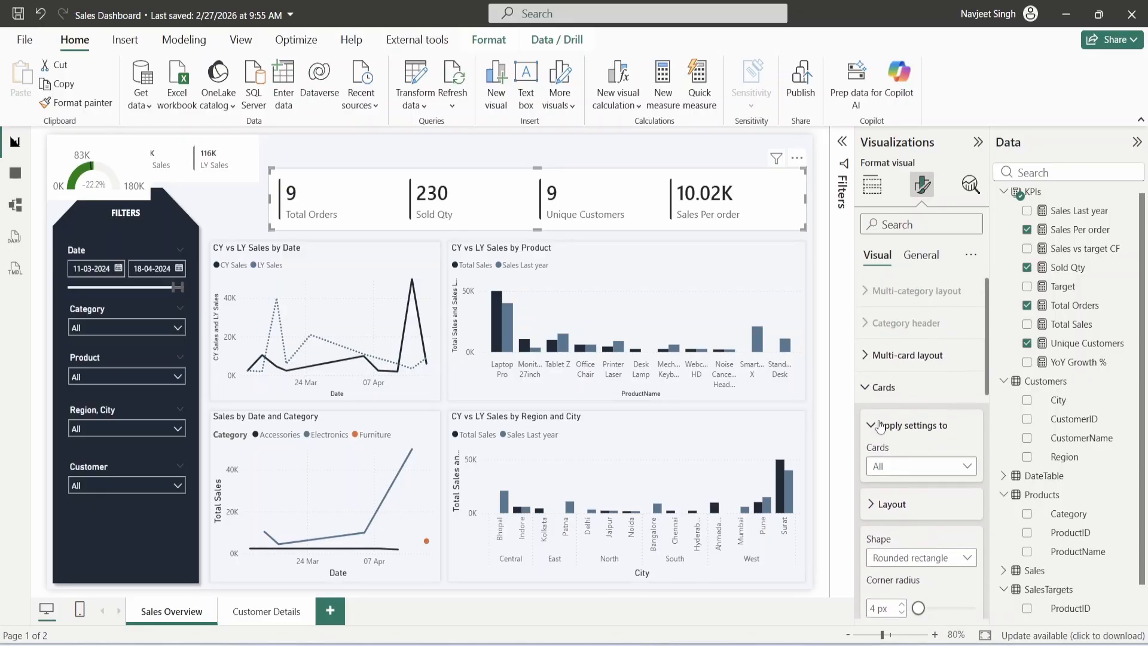
- Turn on callout images for the KPI cards
click(880, 389)
click(880, 421)
scroll(881, 423, down, 1)
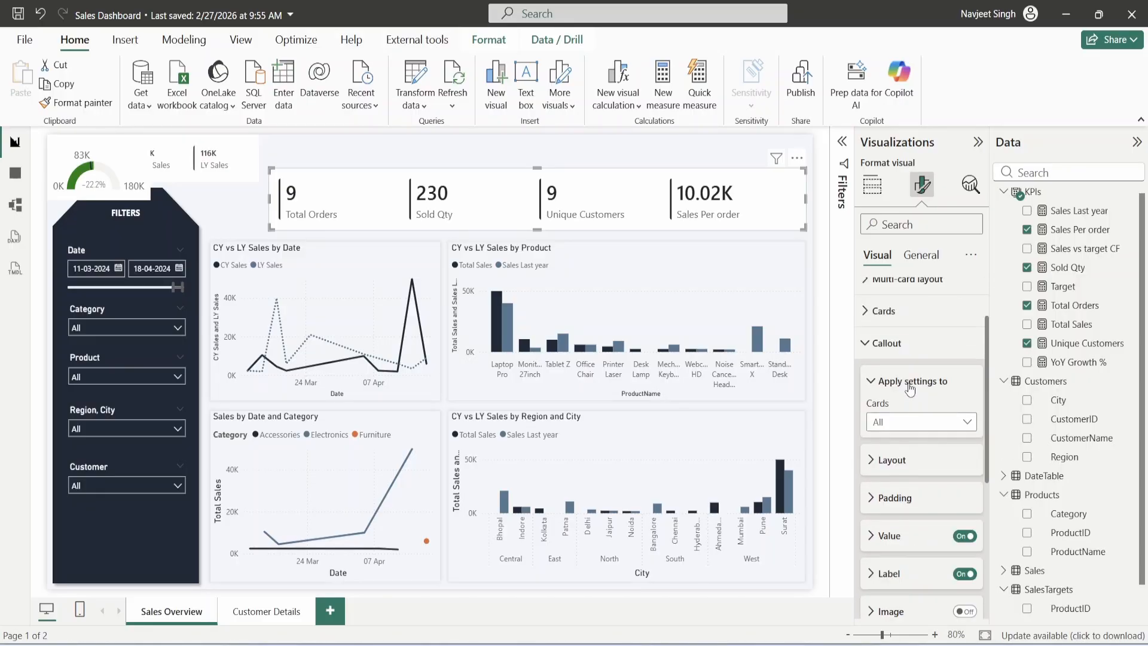
scroll(910, 388, down, 3)
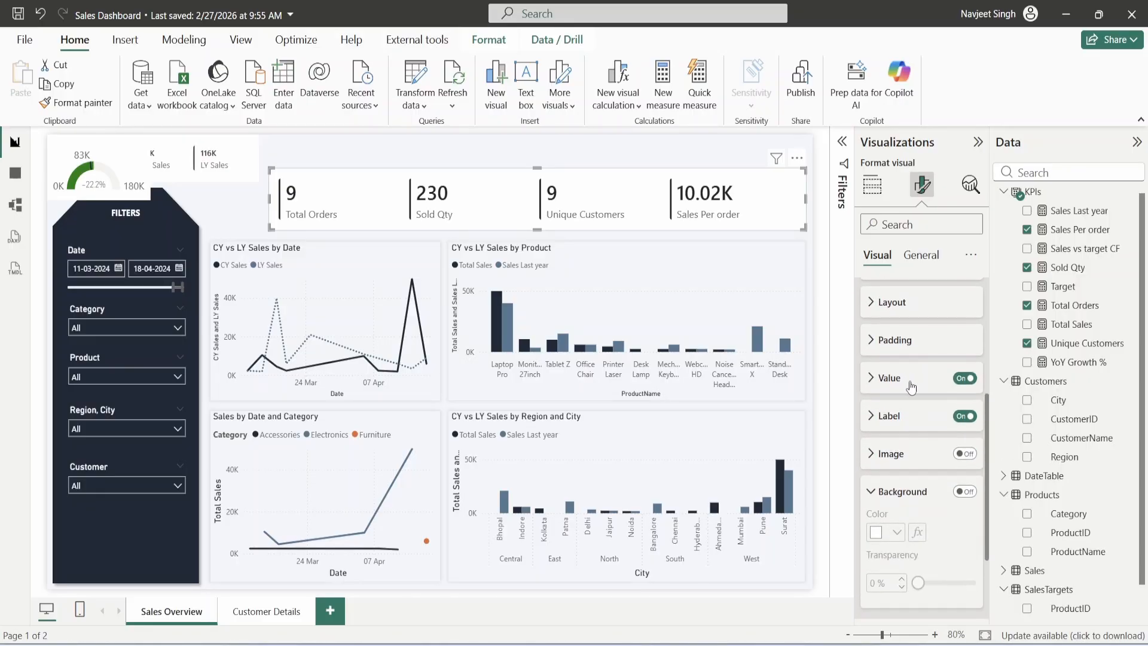
click(965, 453)
click(896, 455)
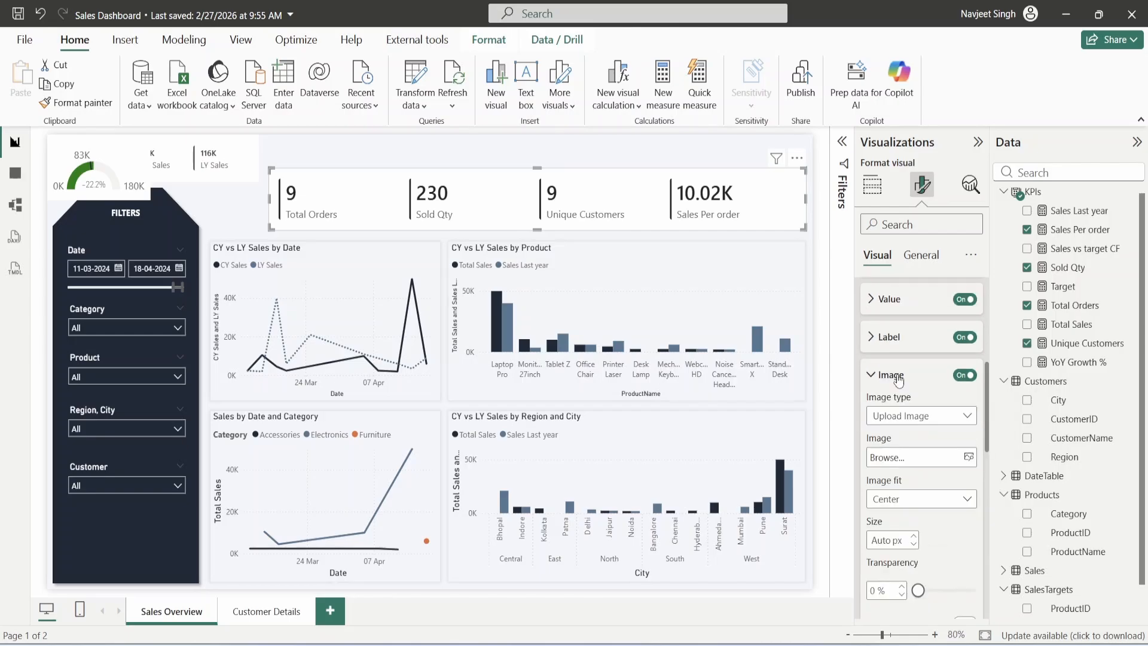
scroll(899, 382, down, 1)
scroll(913, 391, up, 4)
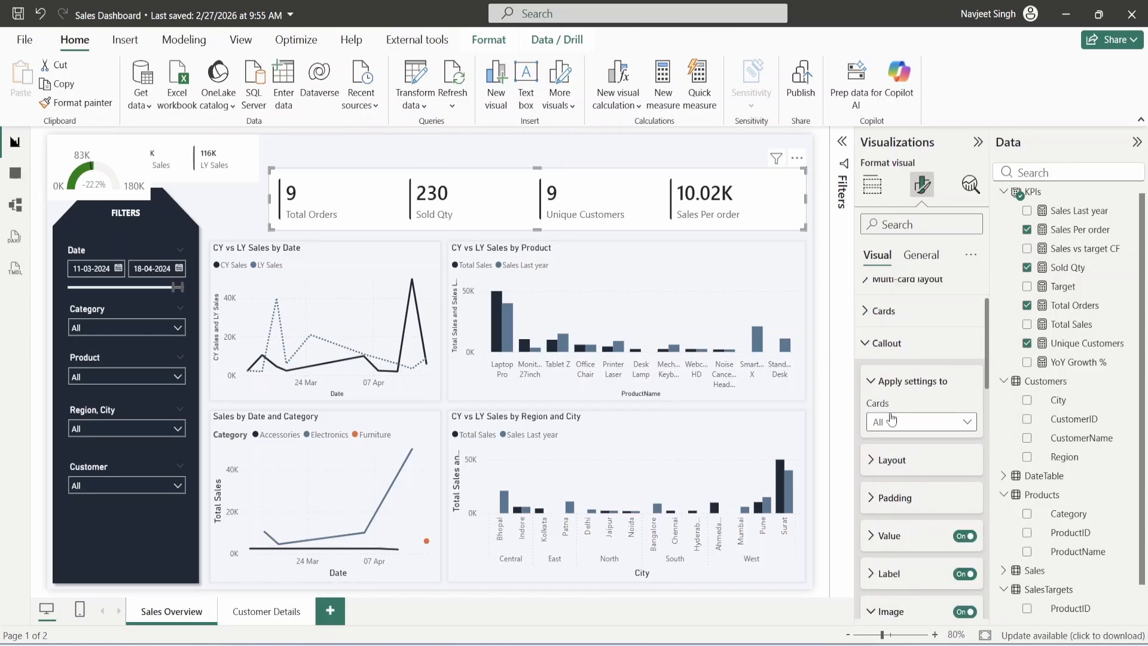
- Choose an icon image file for the Total Orders card
click(910, 422)
click(908, 459)
scroll(918, 435, down, 5)
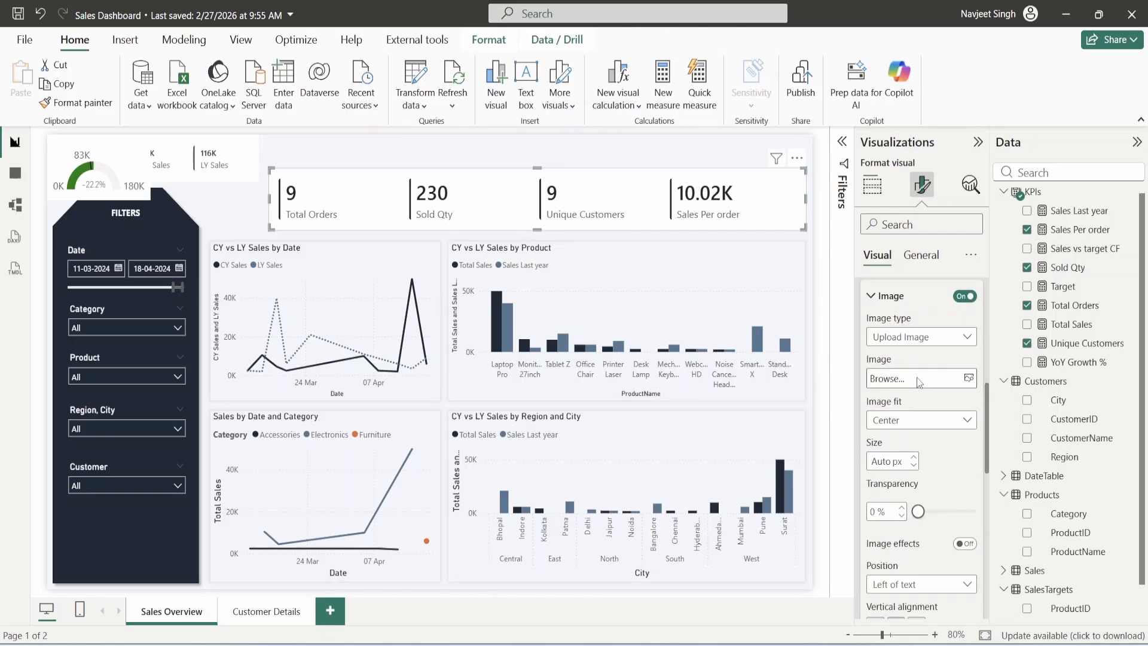
click(919, 384)
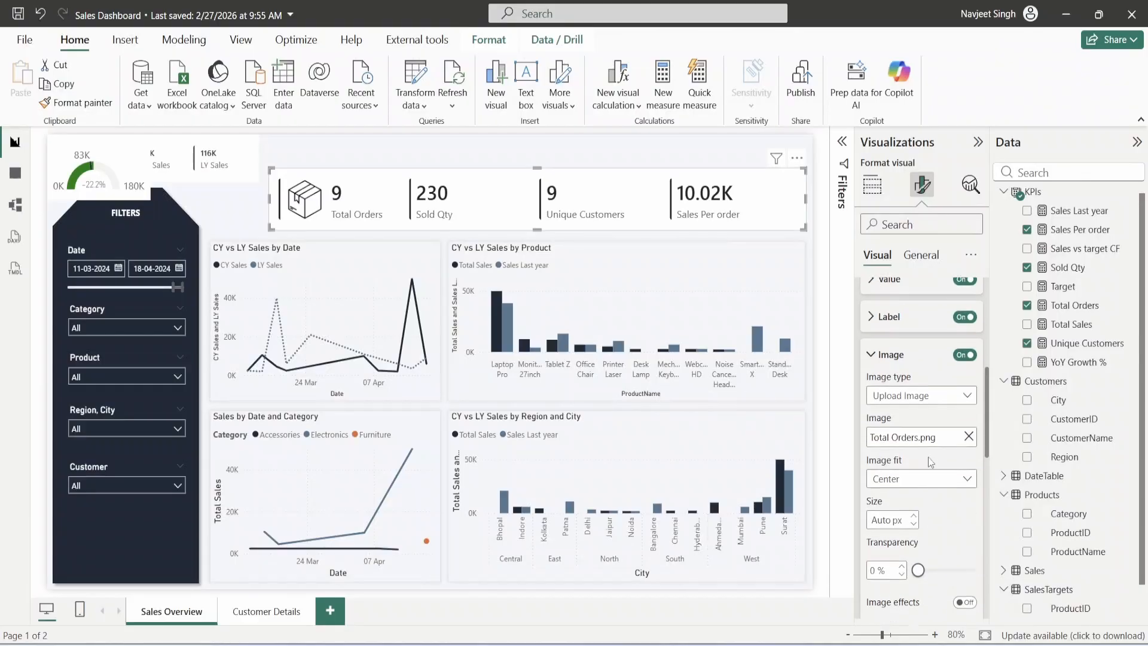
scroll(913, 450, up, 1)
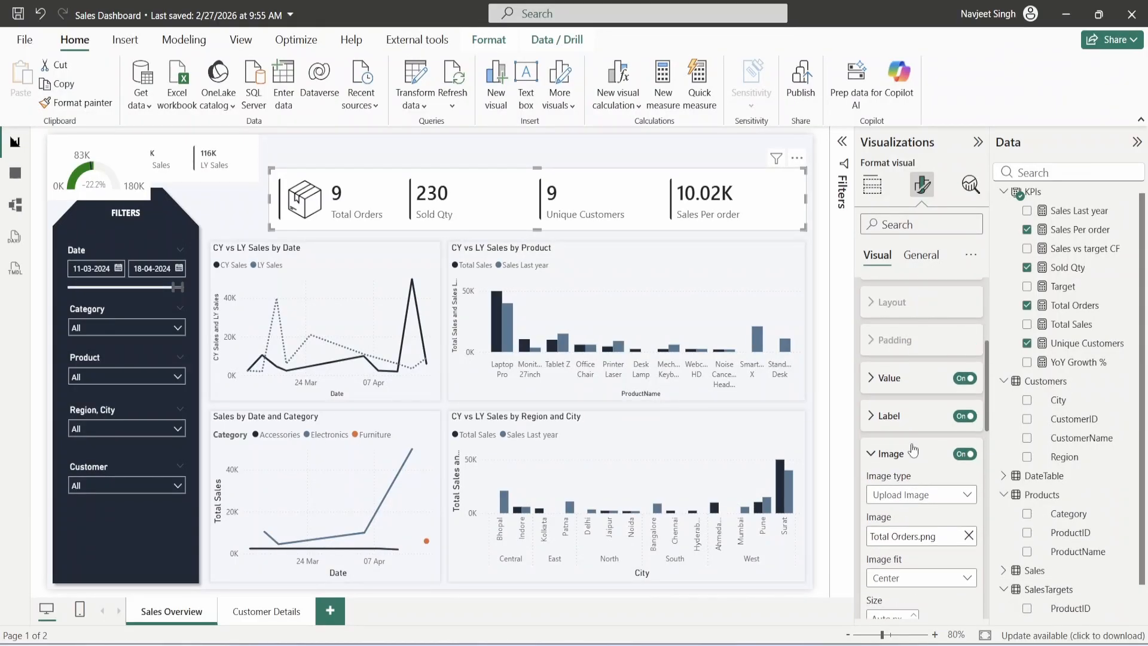
scroll(913, 450, up, 2)
- Upload the Sold Qty card's icon and set its image fit to Fit
click(922, 344)
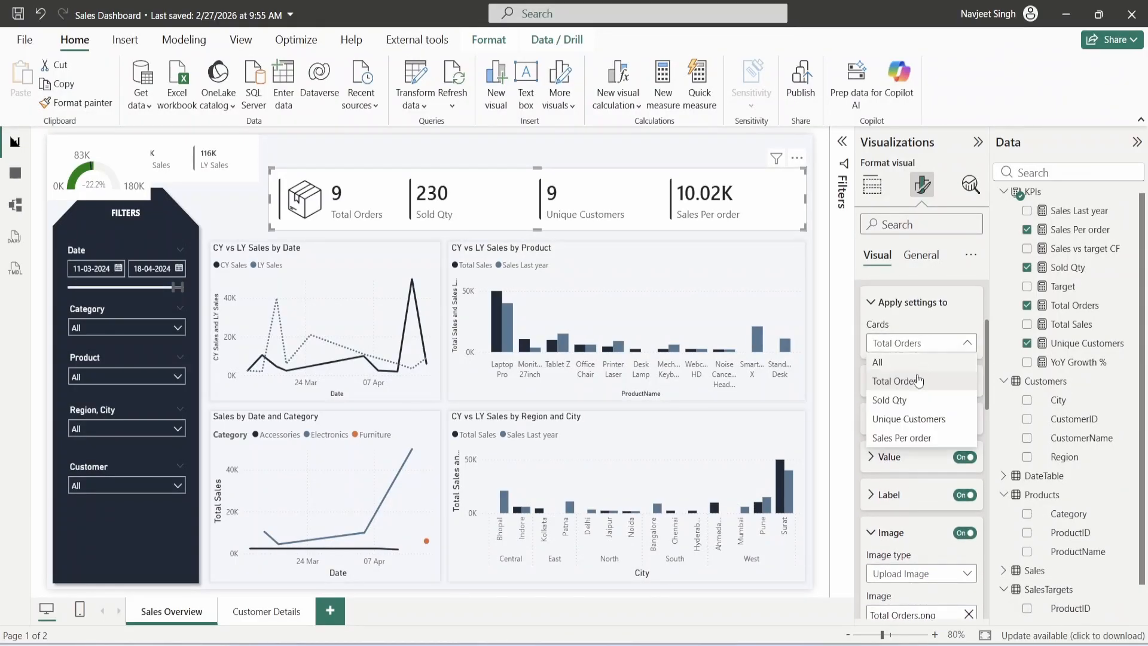
click(921, 459)
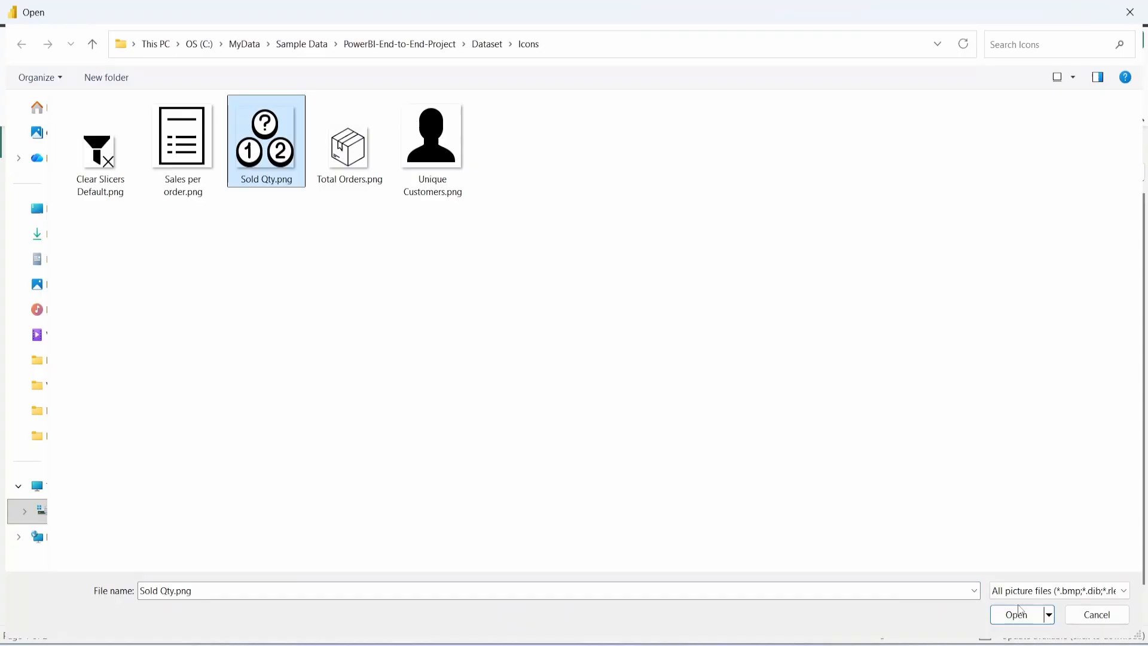
click(1018, 614)
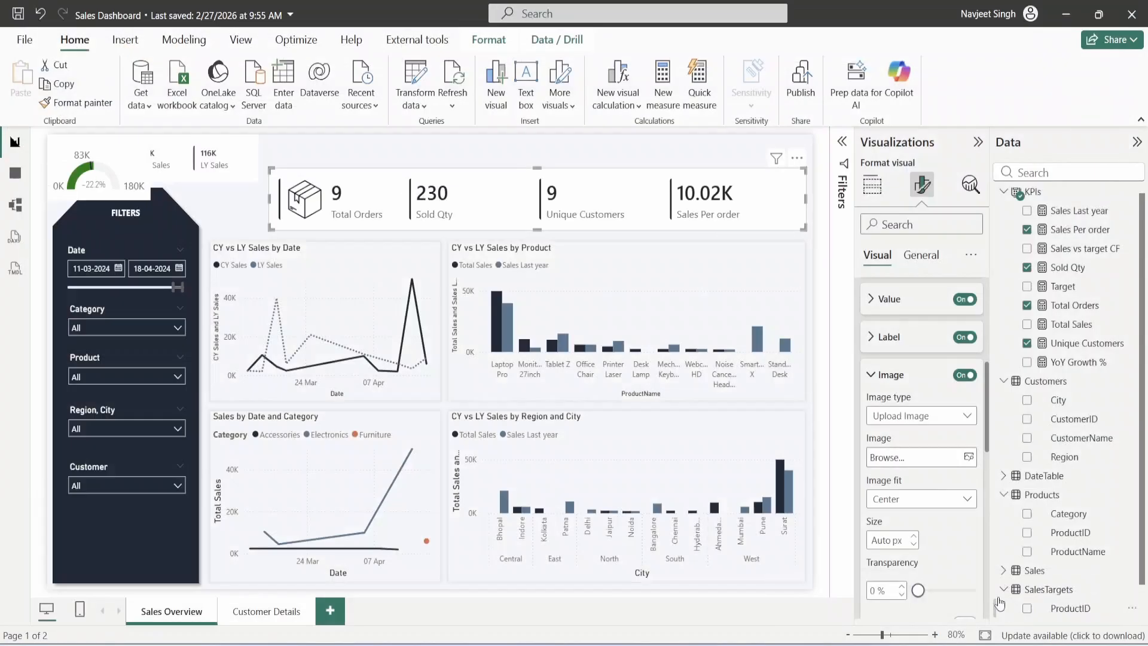
click(912, 499)
click(891, 520)
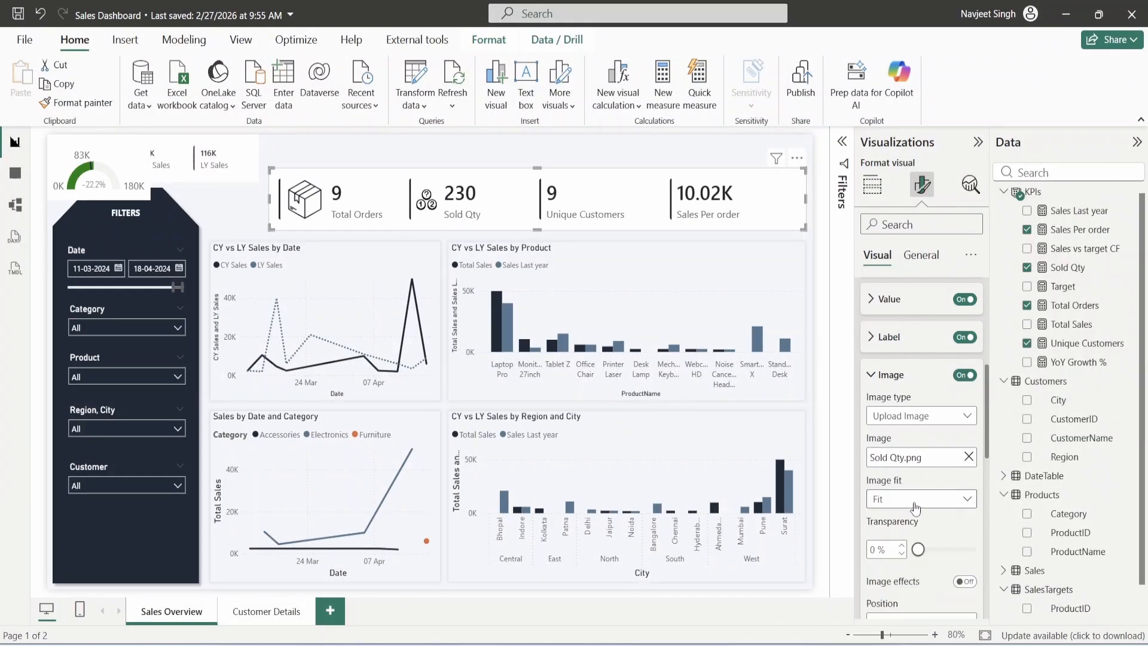
scroll(914, 507, up, 5)
click(921, 421)
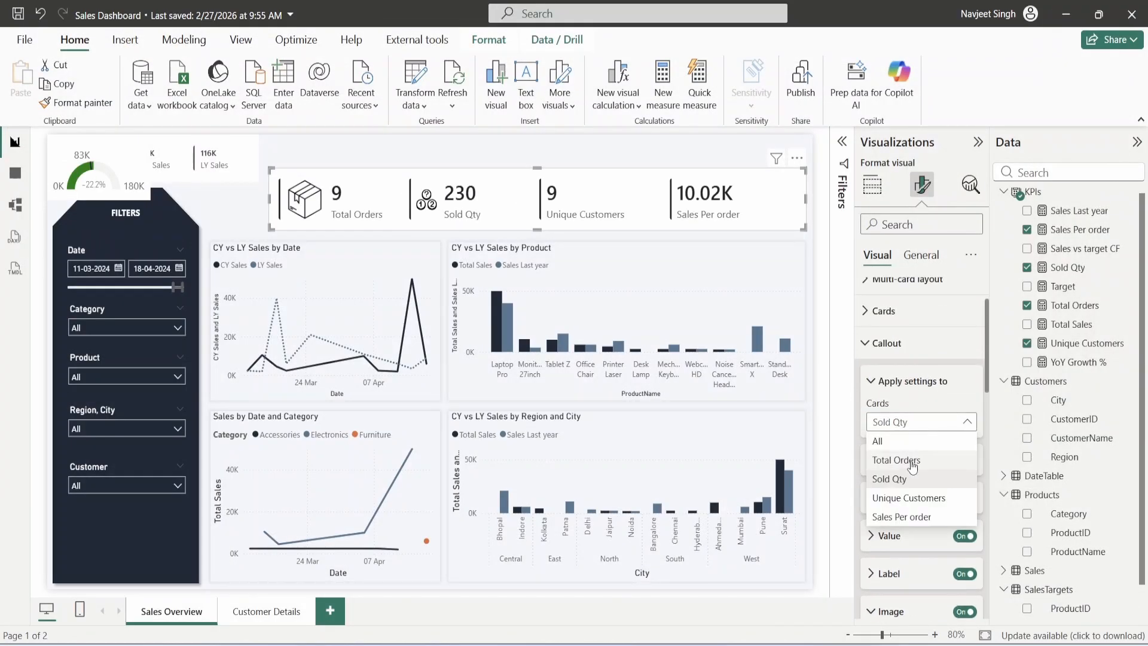
click(912, 460)
scroll(912, 473, down, 5)
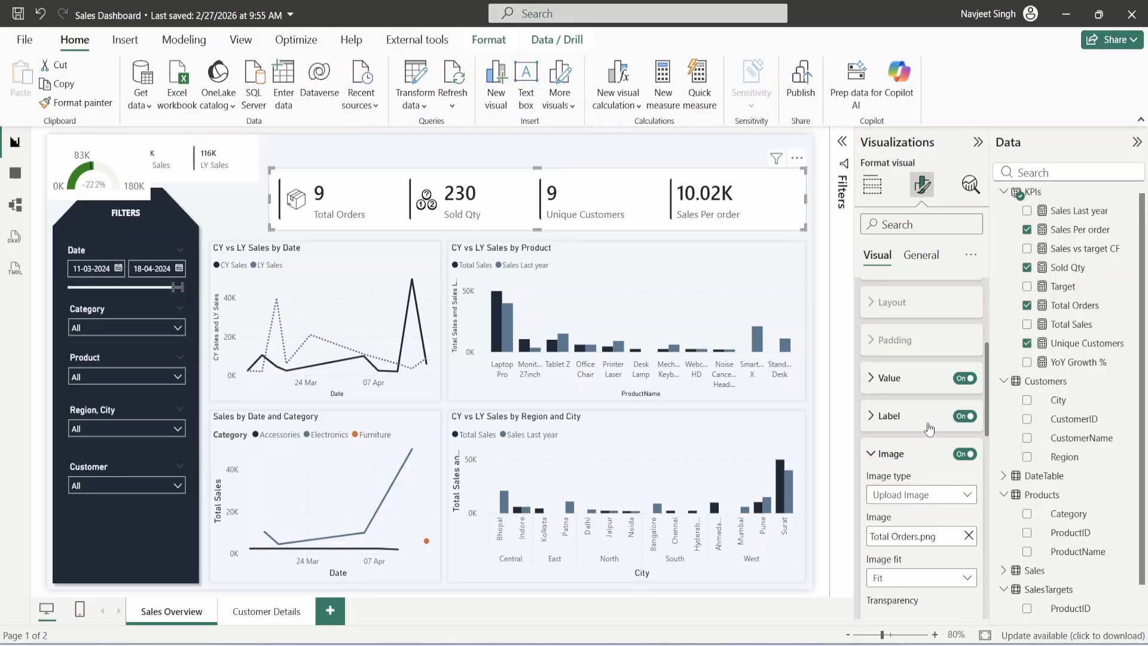
scroll(929, 428, up, 3)
- Upload the Unique Customers card's icon and set its image fit to Fit
click(911, 425)
click(908, 495)
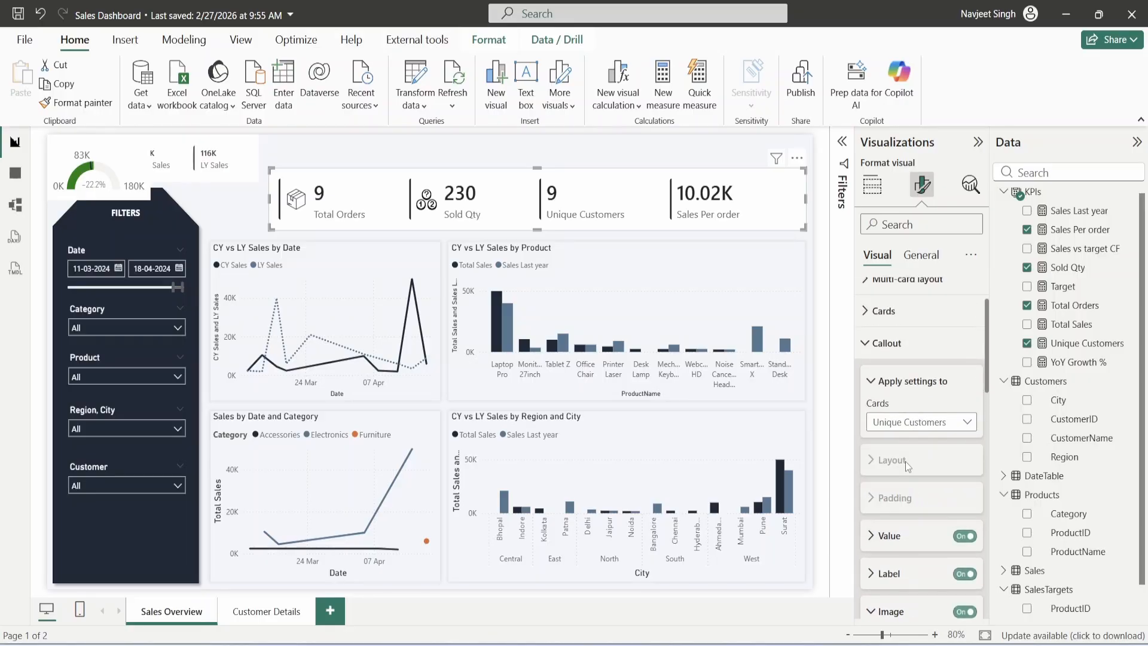
scroll(905, 461, down, 3)
scroll(907, 467, down, 2)
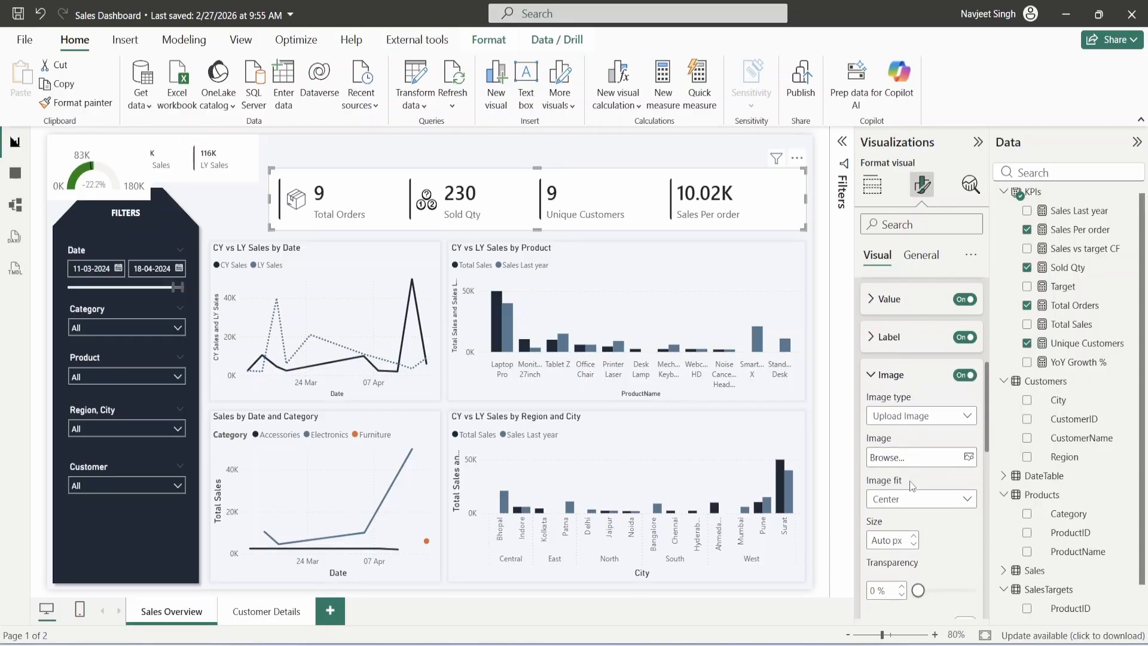
click(938, 464)
click(1014, 612)
click(923, 504)
click(915, 539)
scroll(910, 371, up, 3)
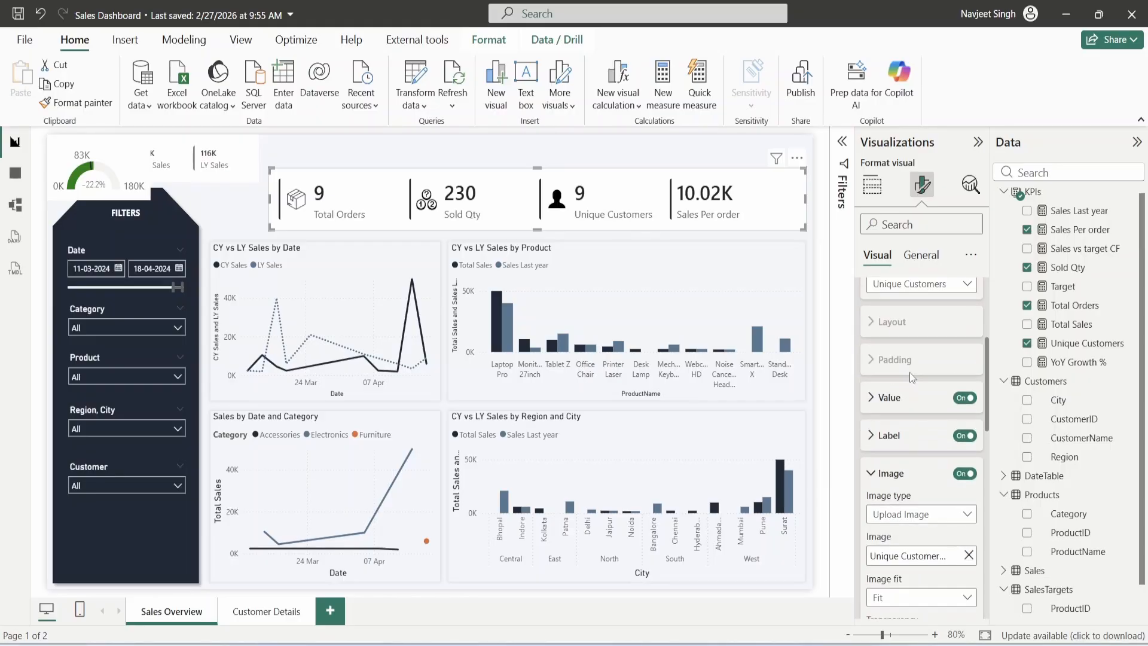
- Switch the image settings to the Sales Per order card
click(918, 344)
click(925, 441)
scroll(919, 471, down, 2)
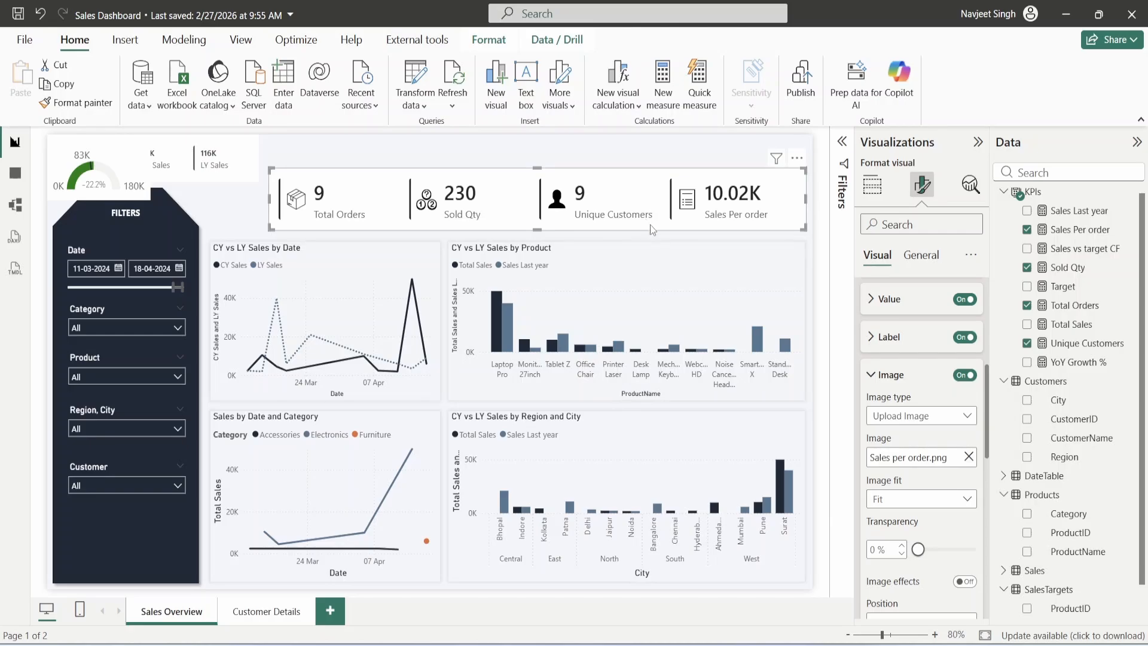
- Turn on a shadow for the KPI cards
scroll(906, 532, up, 3)
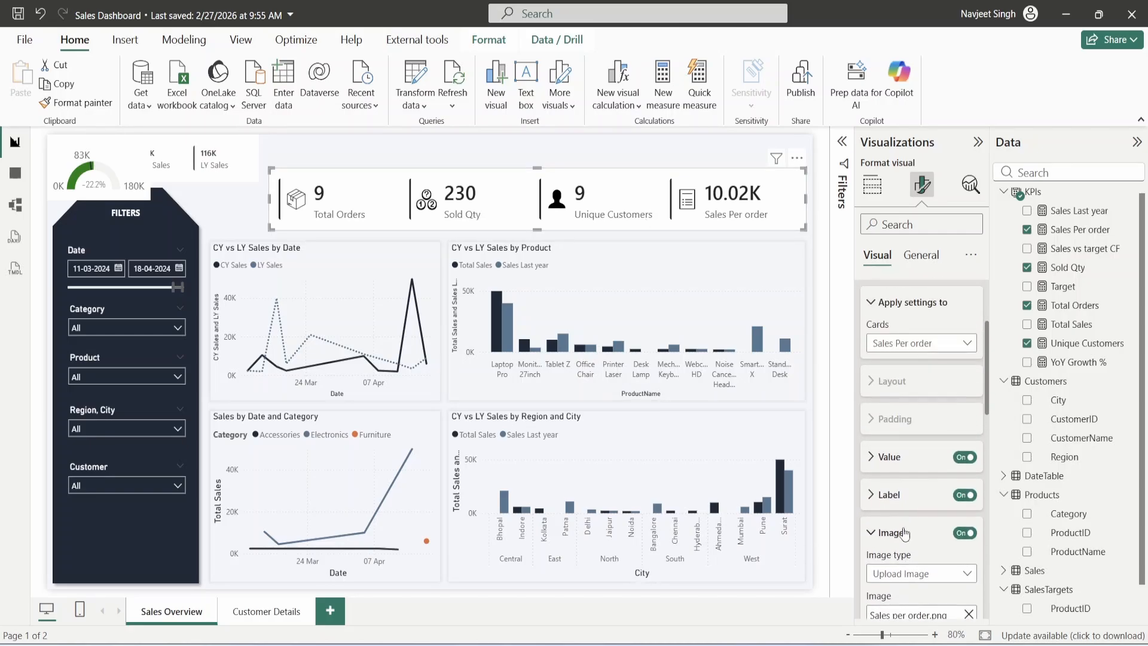
click(892, 538)
scroll(902, 532, up, 3)
click(888, 392)
scroll(888, 399, down, 6)
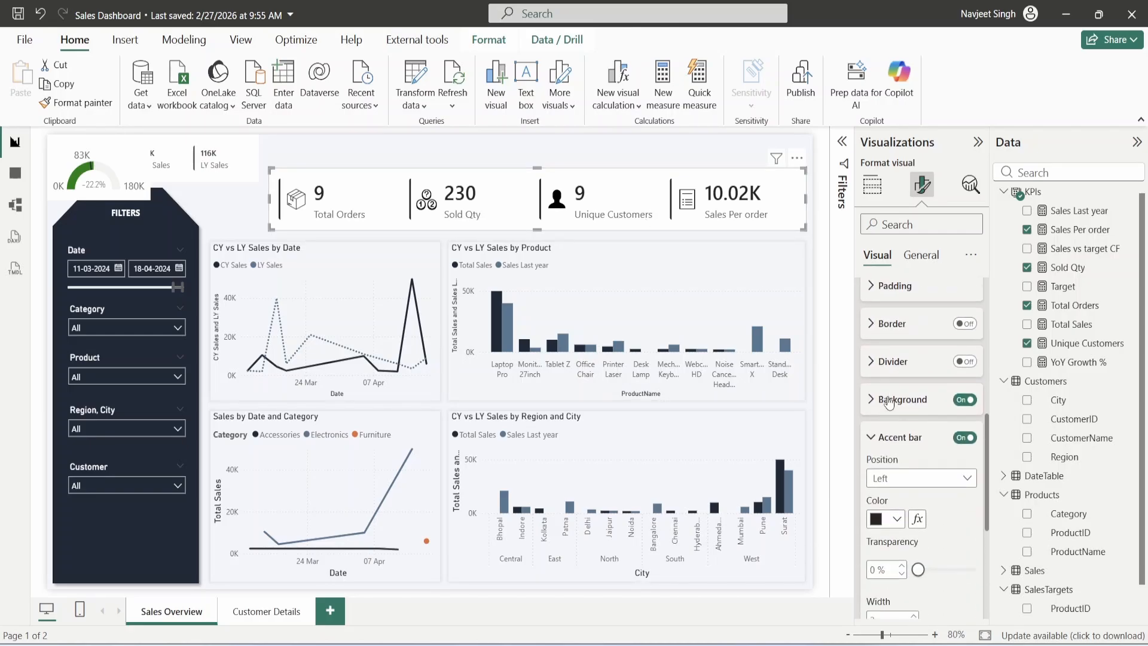
click(875, 437)
click(965, 476)
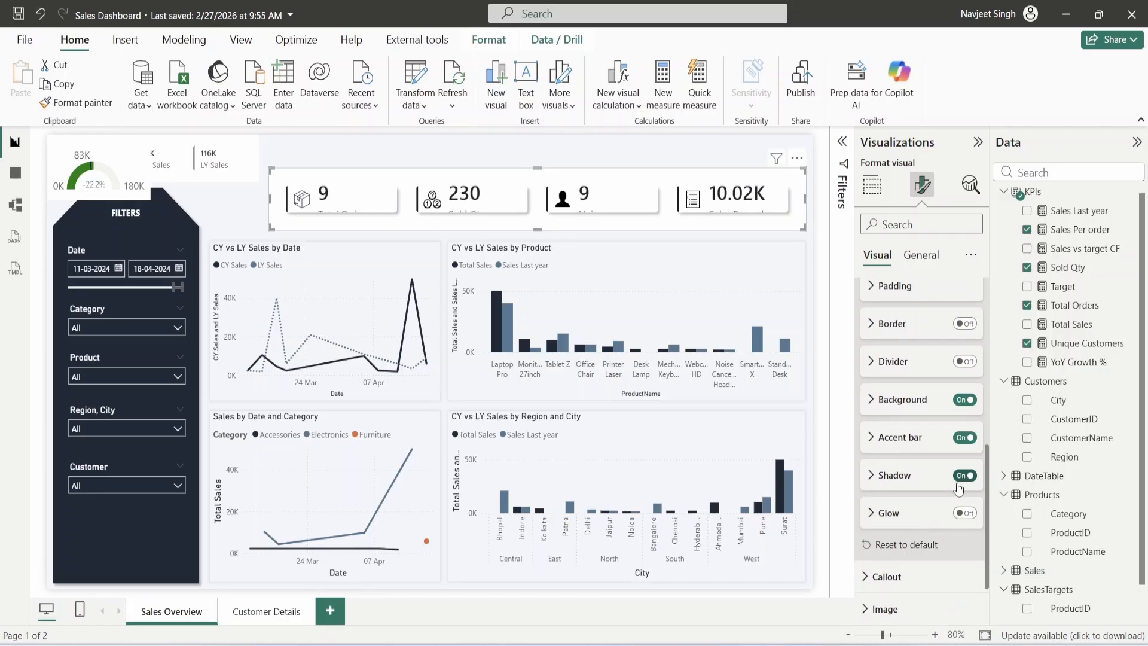
- Set the KPI card padding to 0 px, with top, right and bottom sides at 0
scroll(906, 380, up, 1)
click(904, 376)
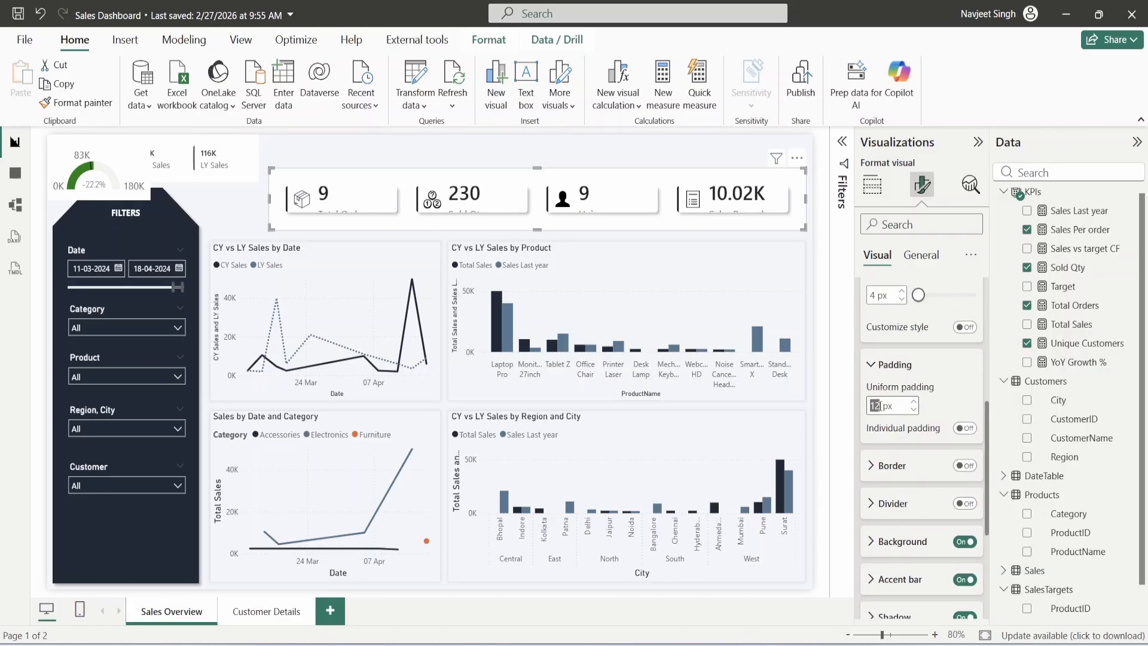
text(0)
click(965, 428)
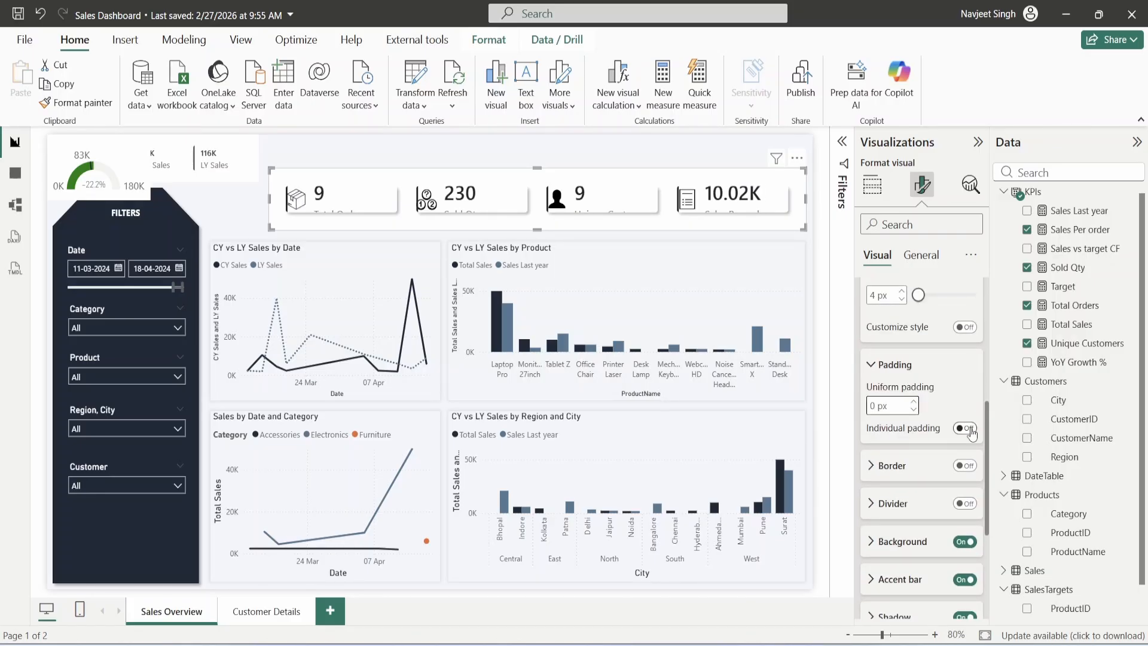
double_click(912, 470)
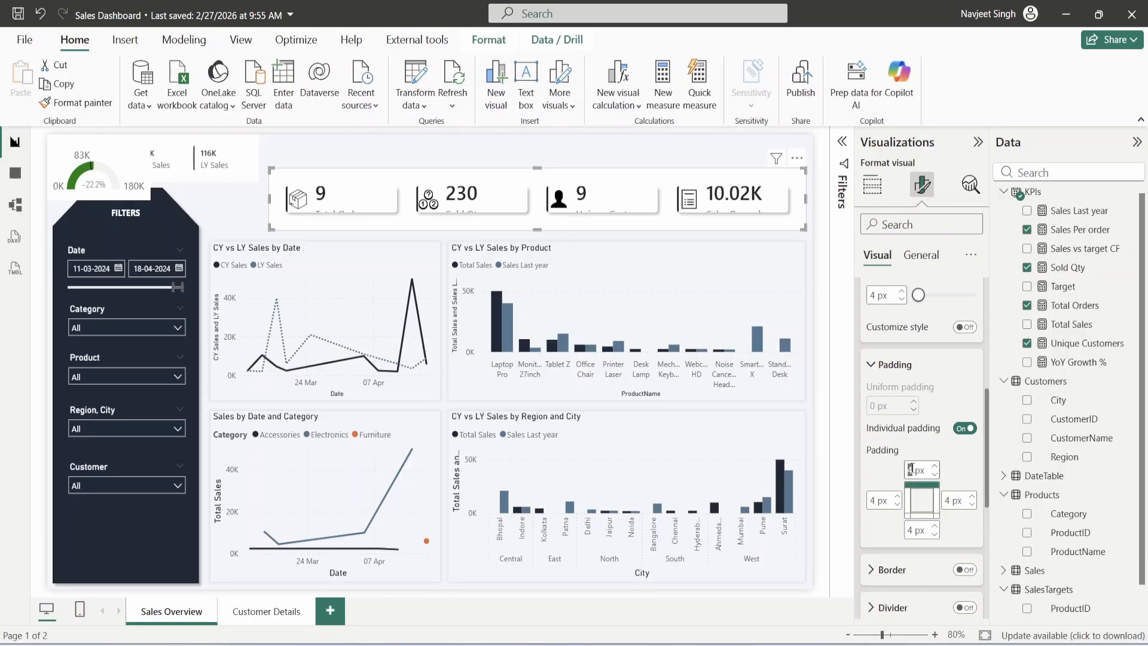
text(0)
double_click(948, 500)
text(0)
double_click(911, 529)
text(0)
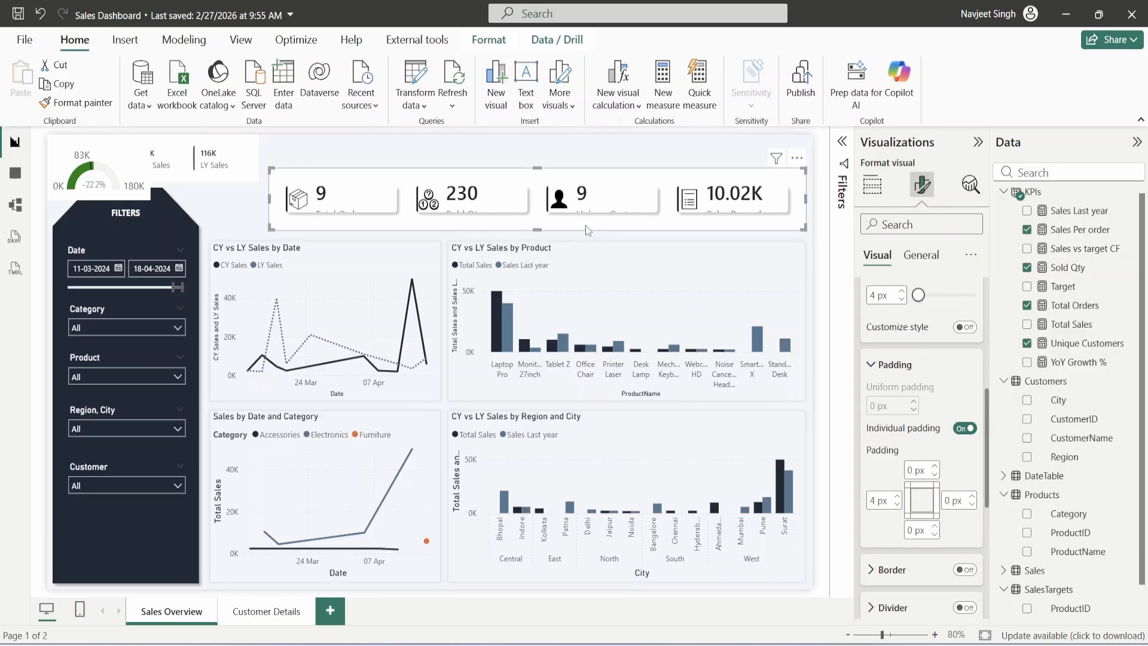
- Make the KPI visual slightly taller so its labels show
click(537, 237)
drag(537, 241, 538, 246)
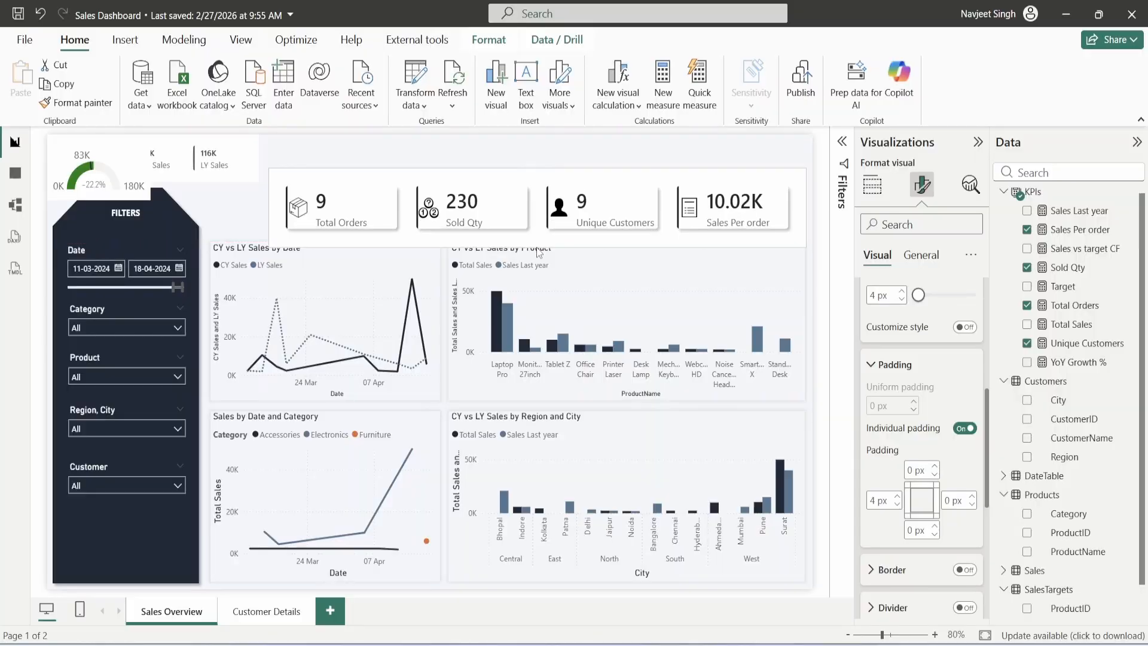
click(886, 364)
scroll(900, 457, up, 3)
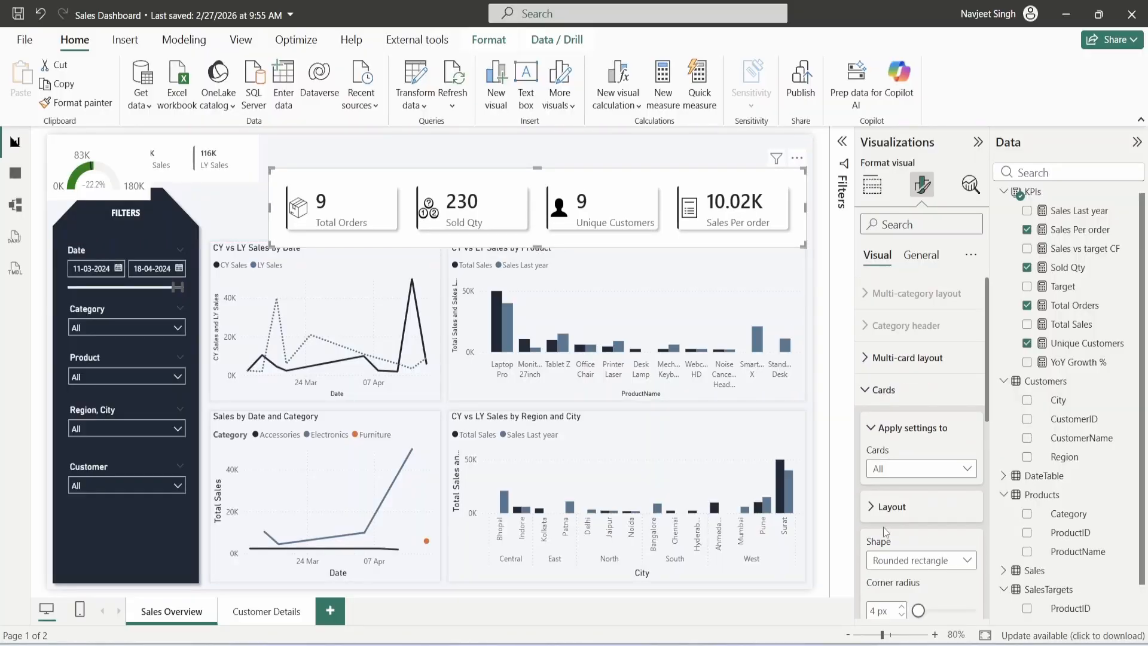
click(889, 428)
scroll(891, 426, down, 1)
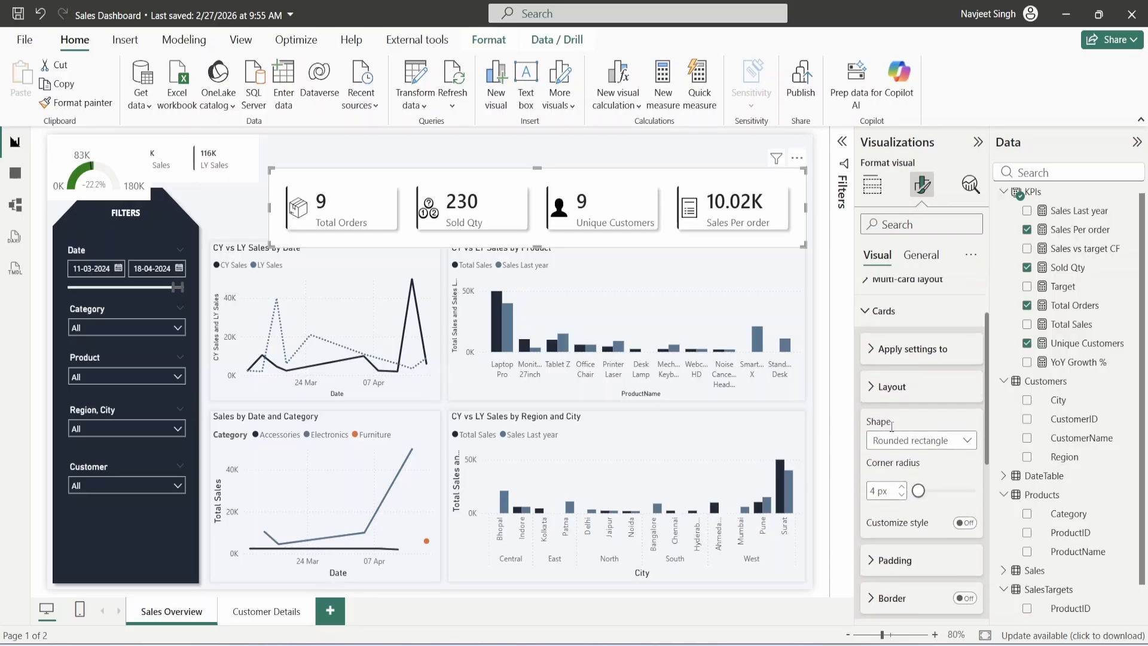
scroll(905, 431, down, 3)
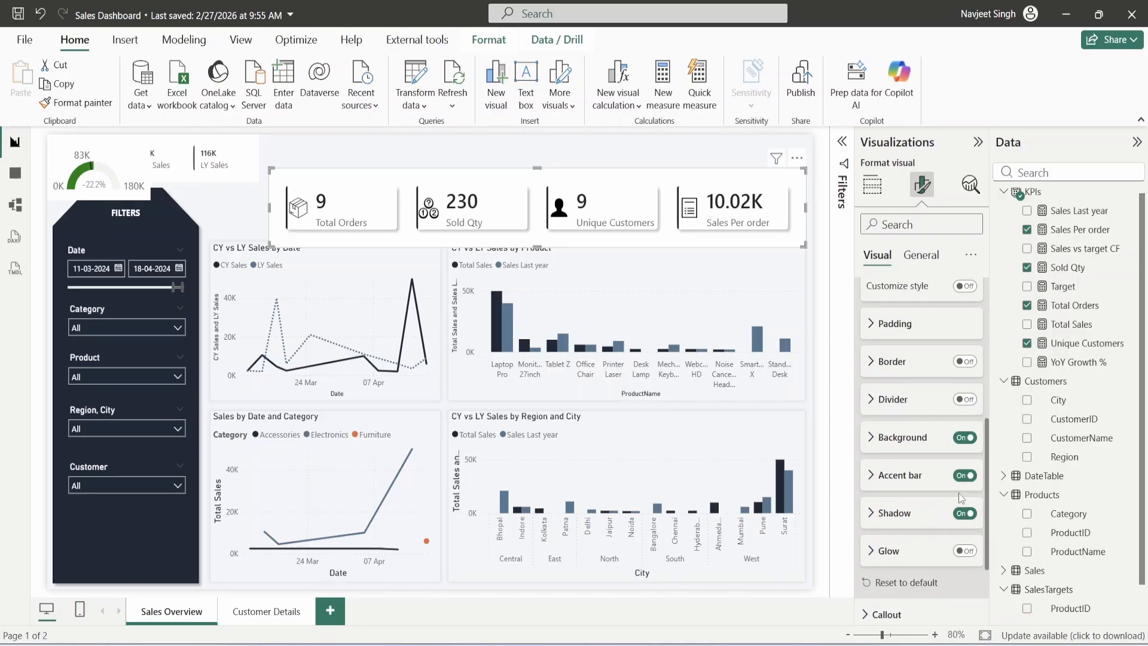
- Switch off the KPI visual's overall background under General > Effects
click(921, 255)
click(894, 357)
click(965, 396)
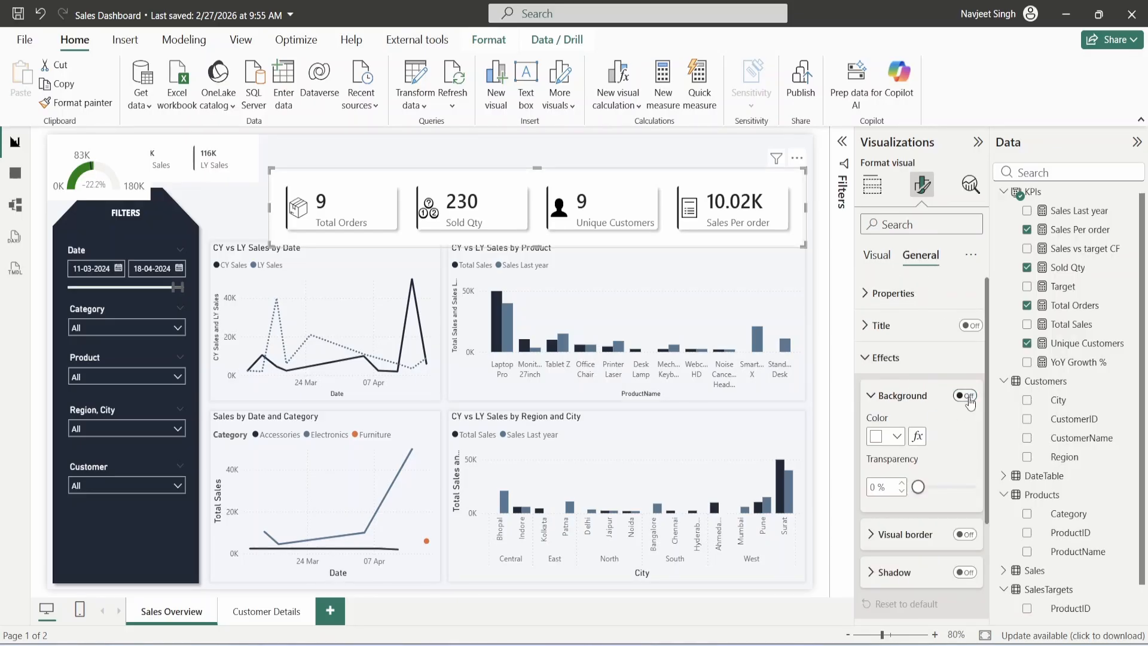
click(965, 397)
click(965, 396)
click(891, 358)
click(877, 255)
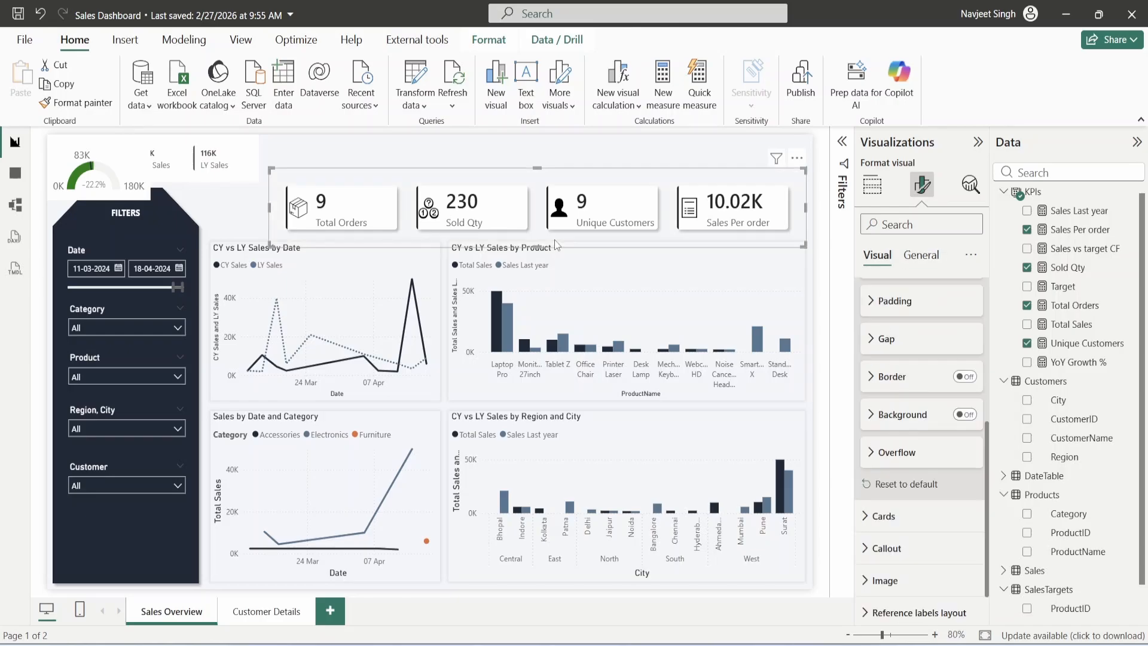
- Push the KPI visual to the right edge, set its card shadow to Center, and copy its formatting
drag(511, 172, 550, 160)
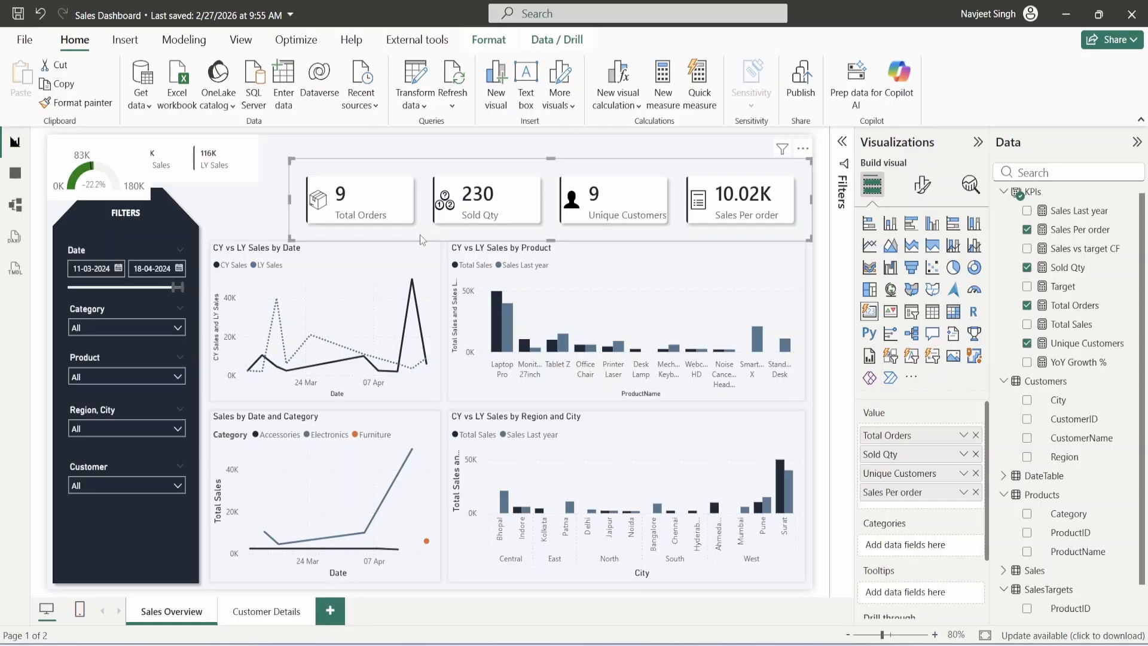
click(920, 195)
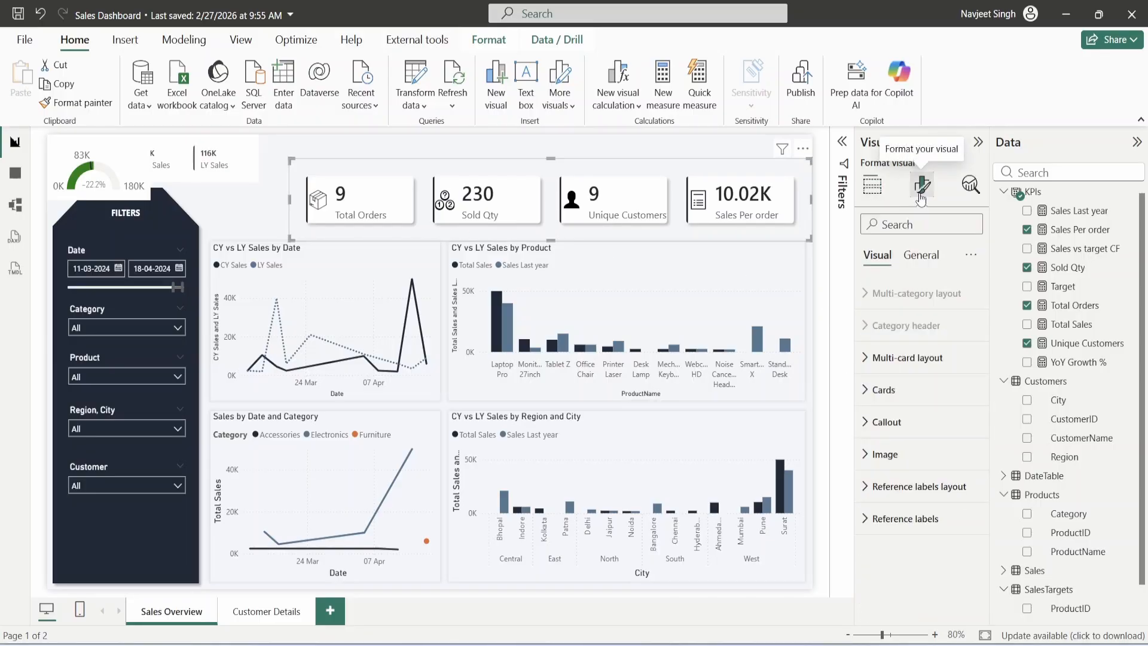
click(904, 398)
scroll(904, 399, down, 5)
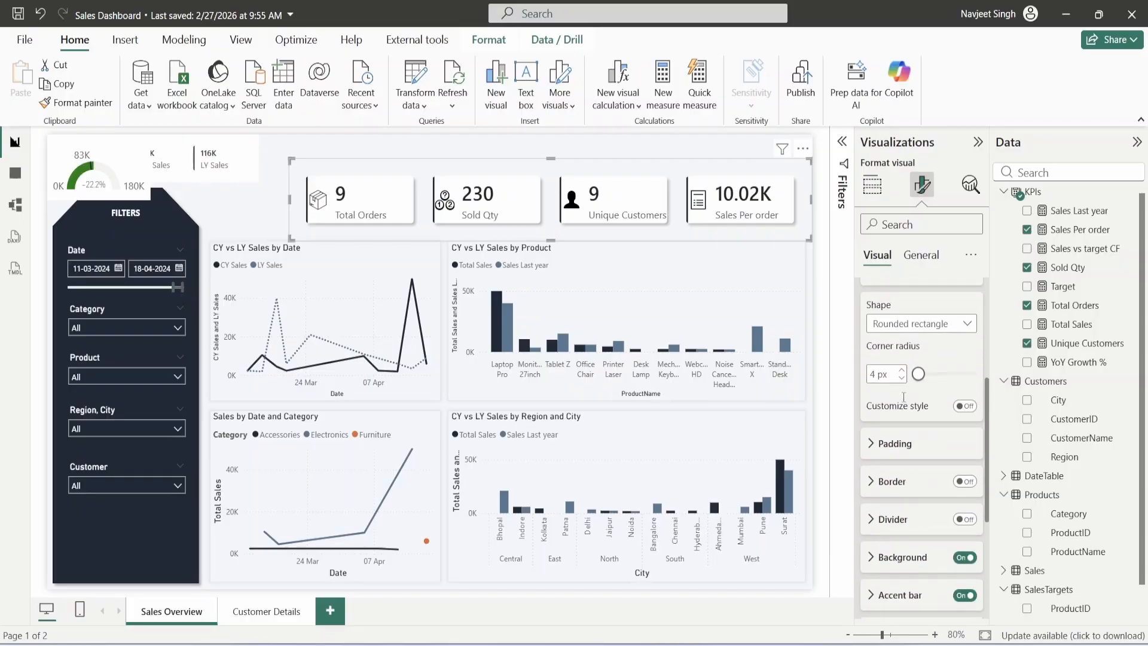
click(904, 401)
scroll(906, 413, down, 2)
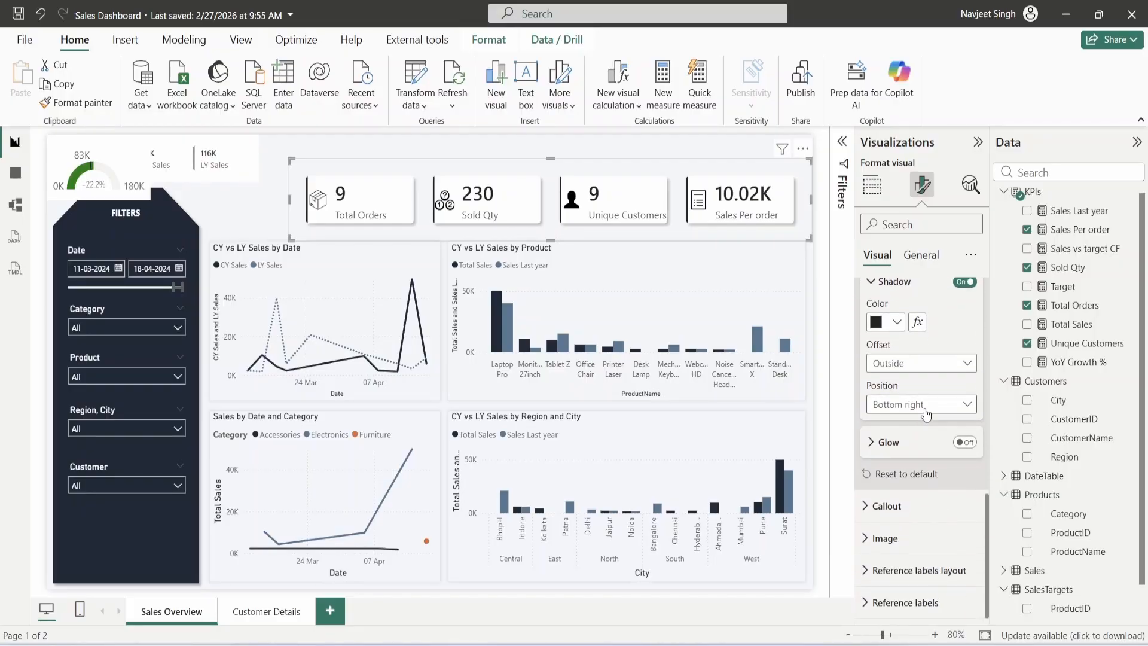
click(908, 409)
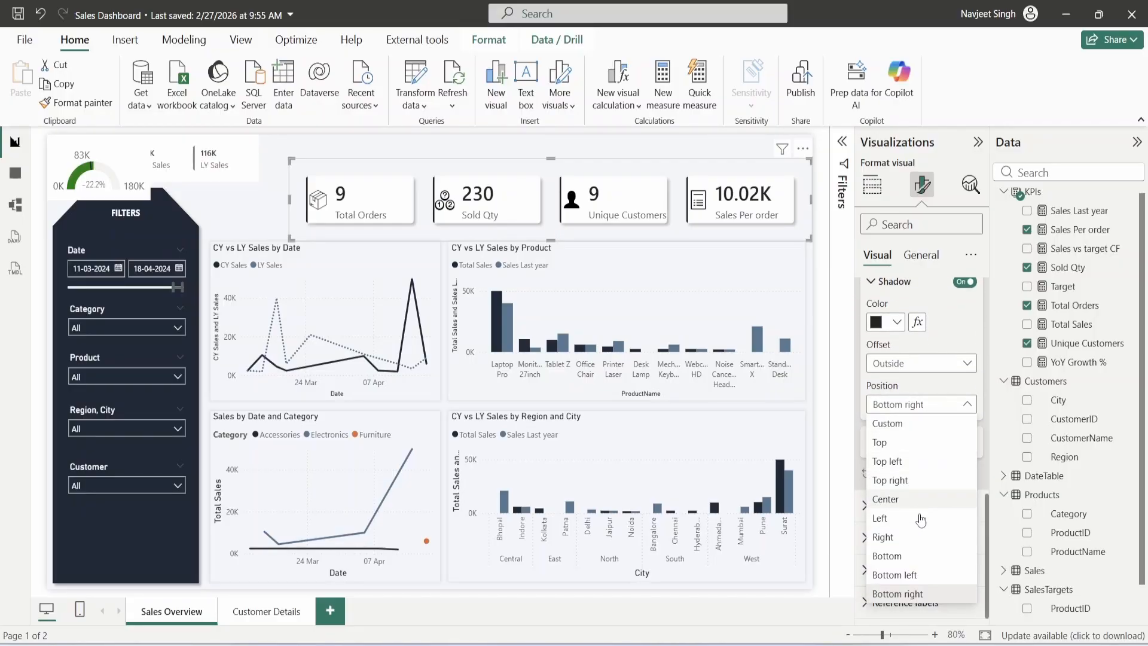
click(885, 499)
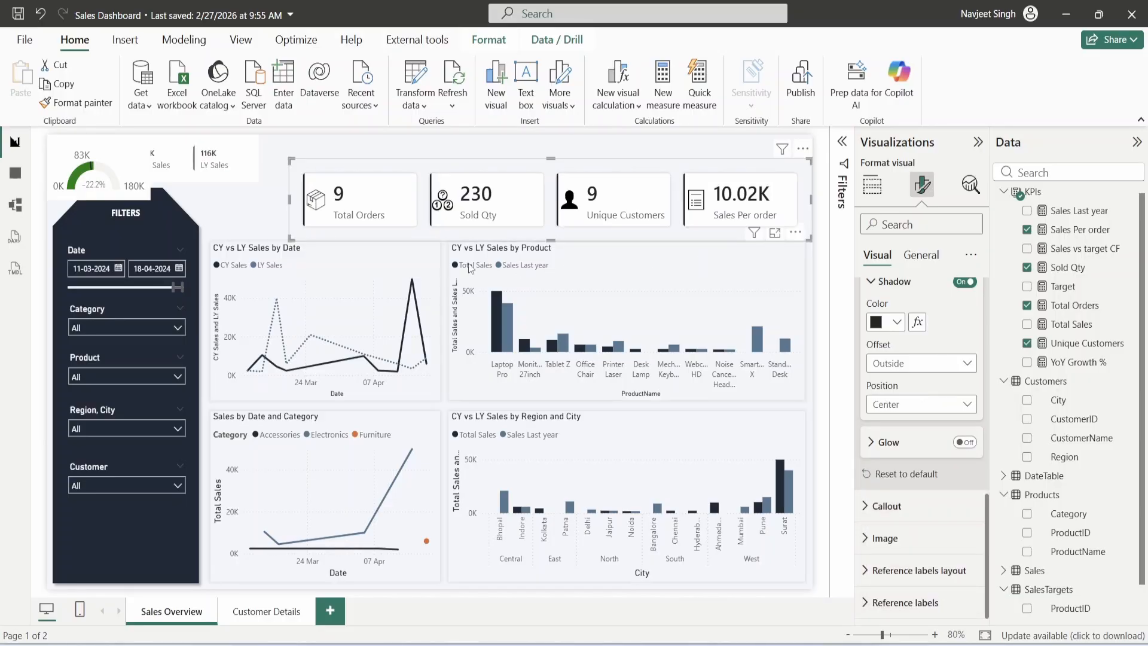
click(873, 184)
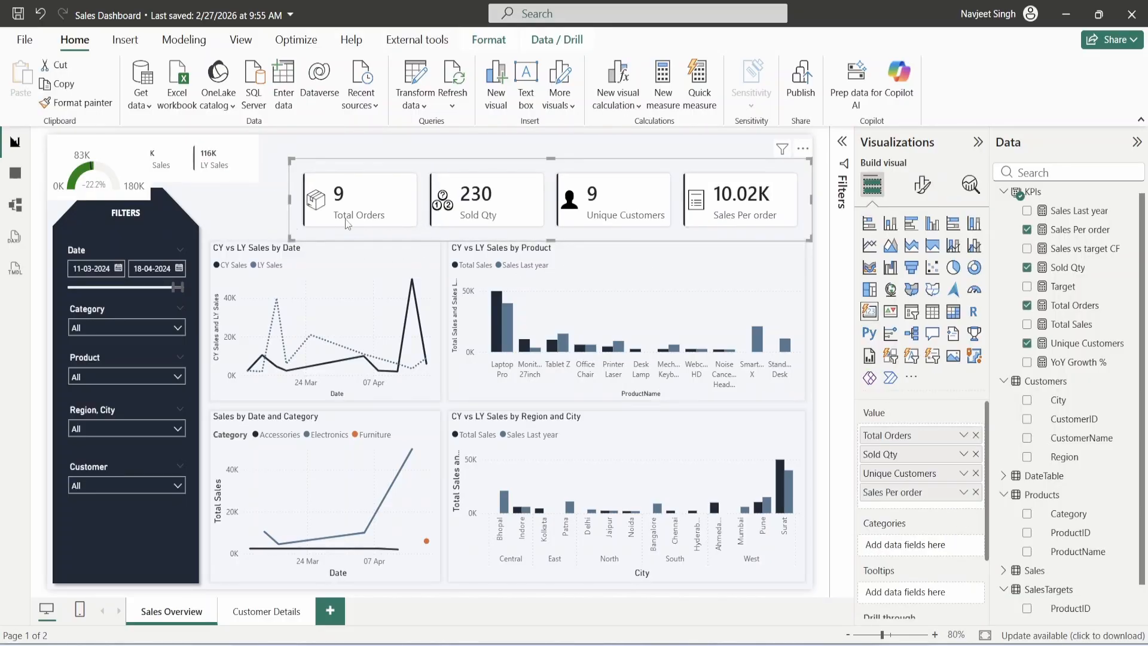
click(77, 103)
- Paint the KPI styling onto the CY/LY Sales card over the date chart, with 8 pt labels and 10 pt values
click(227, 174)
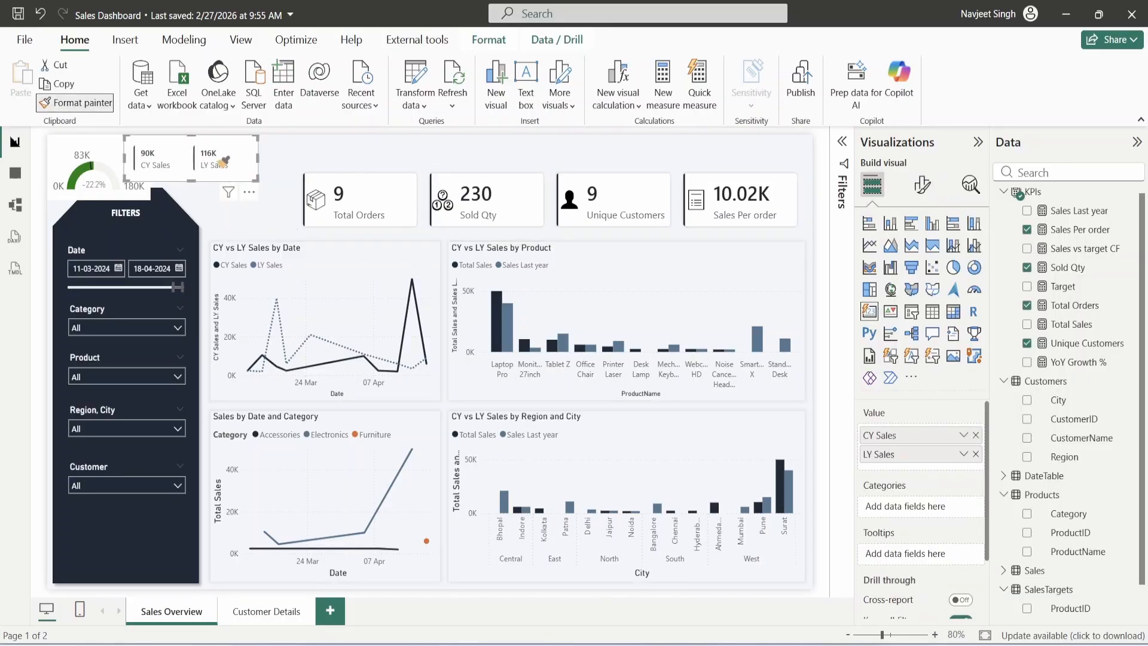
drag(227, 175, 398, 293)
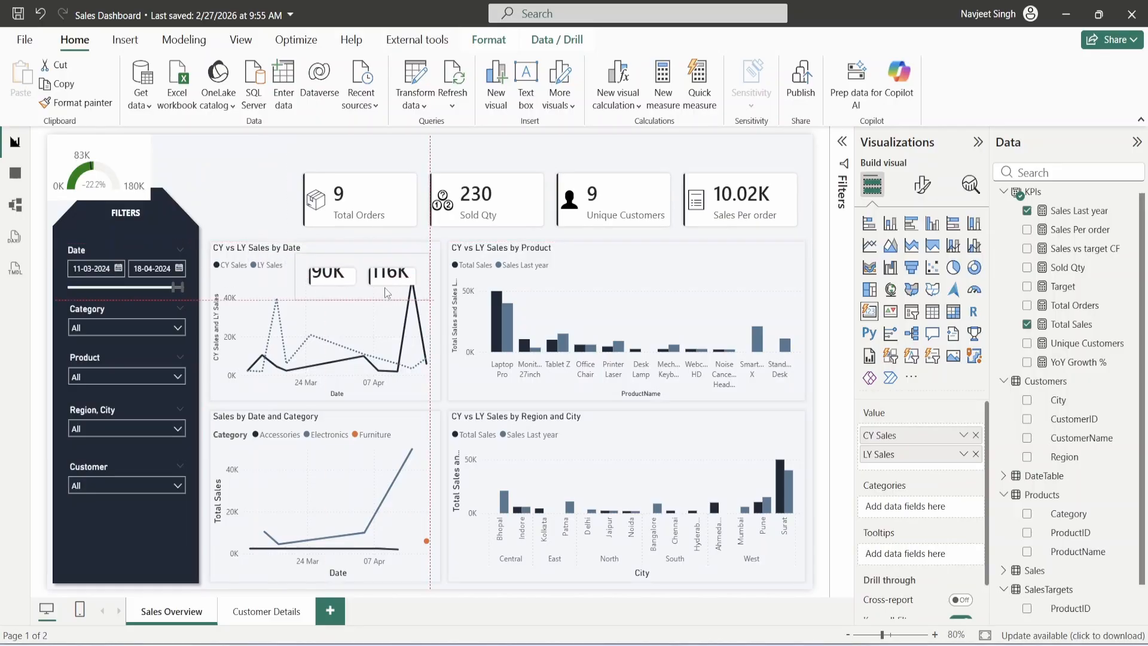
click(923, 184)
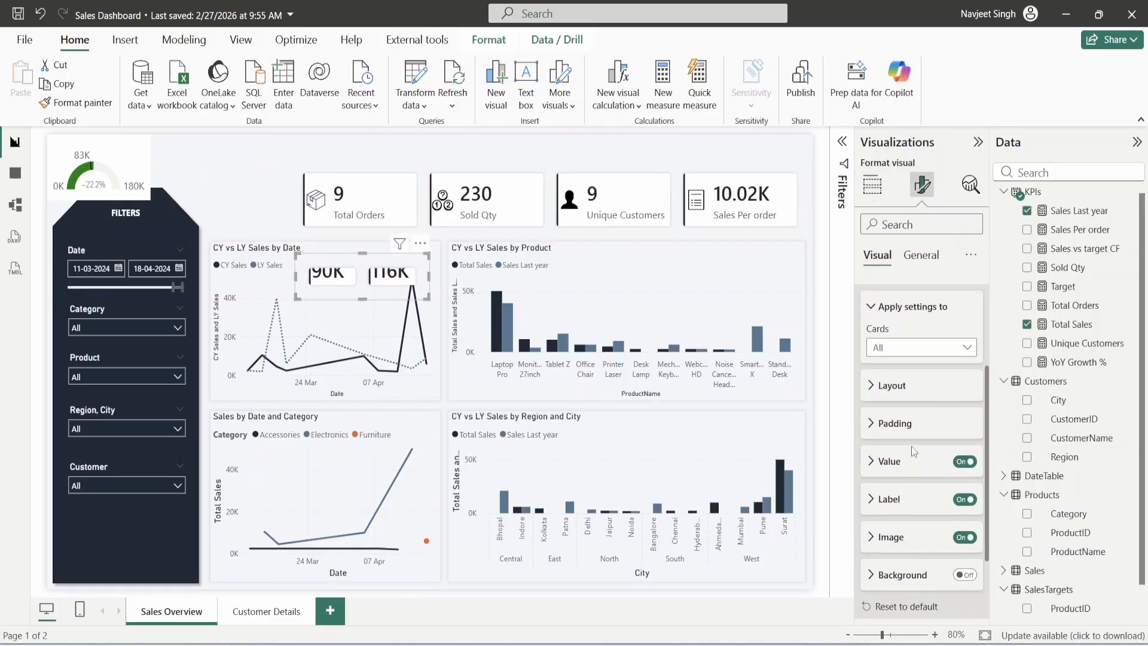
click(900, 497)
scroll(956, 478, down, 3)
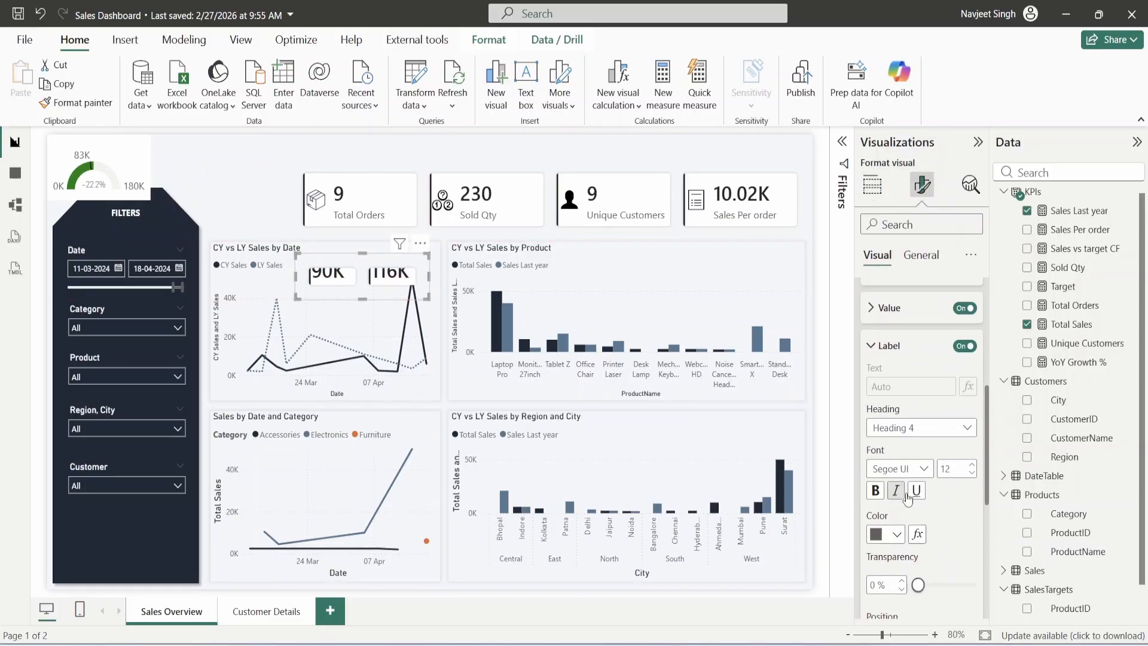
click(971, 466)
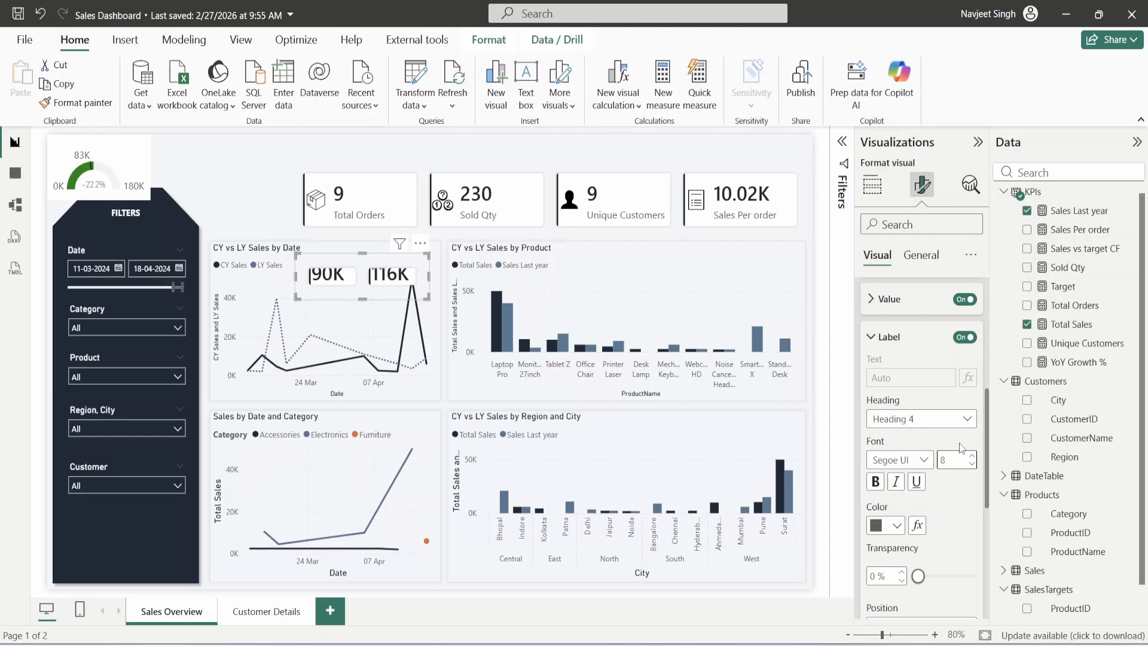
click(889, 299)
double_click(954, 322)
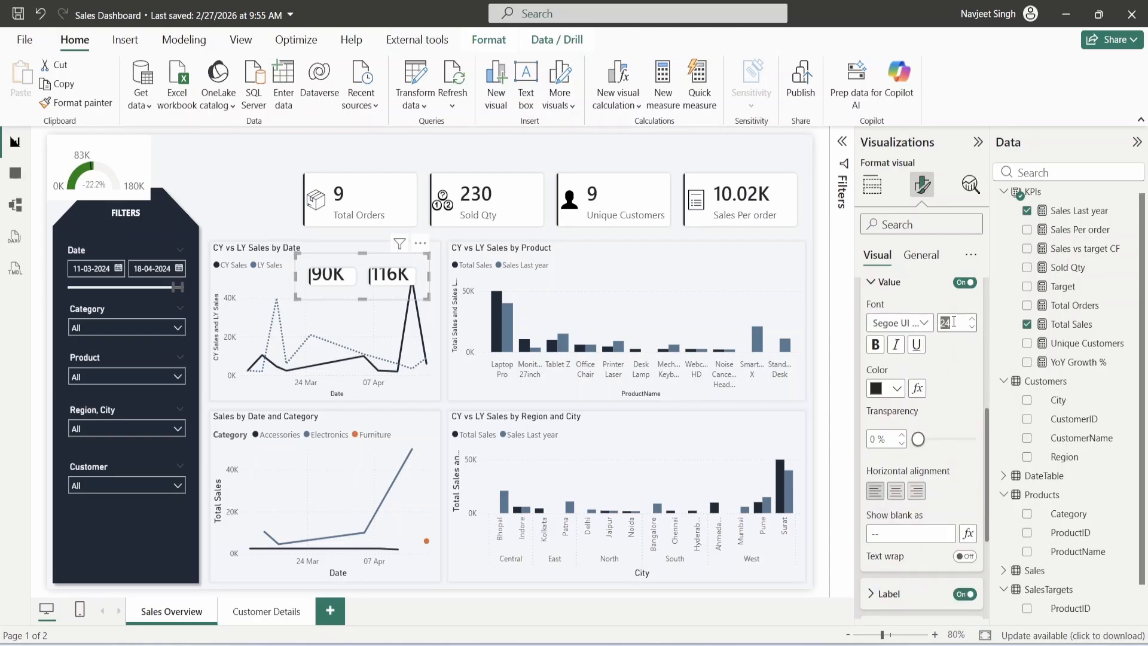
text(10)
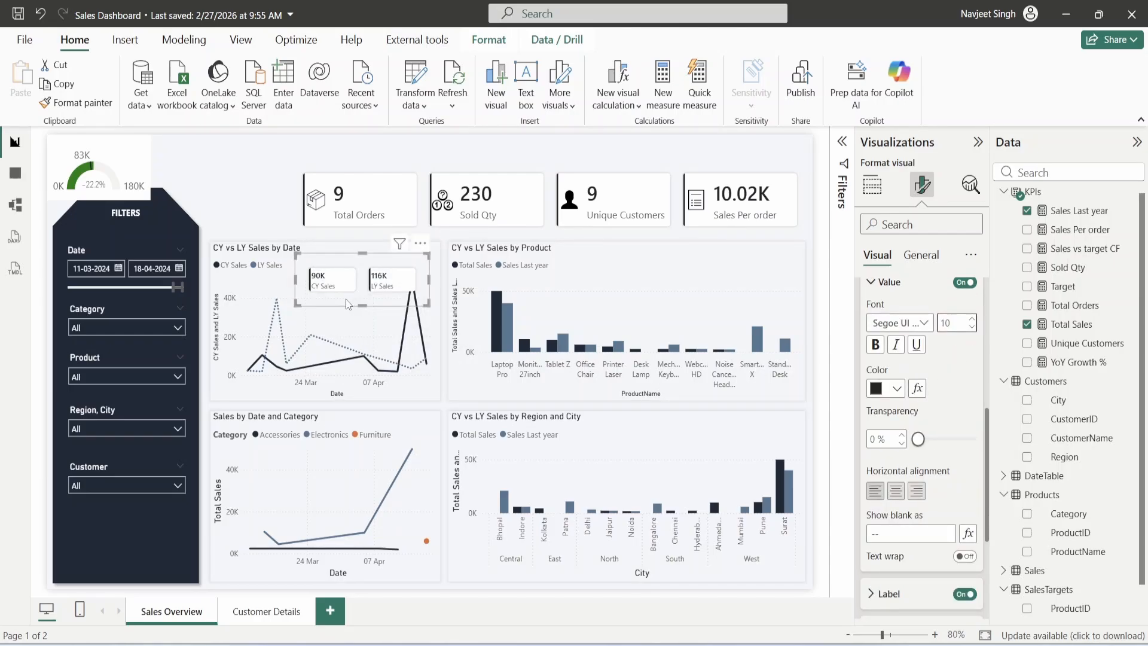
- Place the card at the chart's top right and move the gauge beside the KPI cards
drag(353, 296, 352, 277)
drag(106, 157, 250, 167)
click(374, 179)
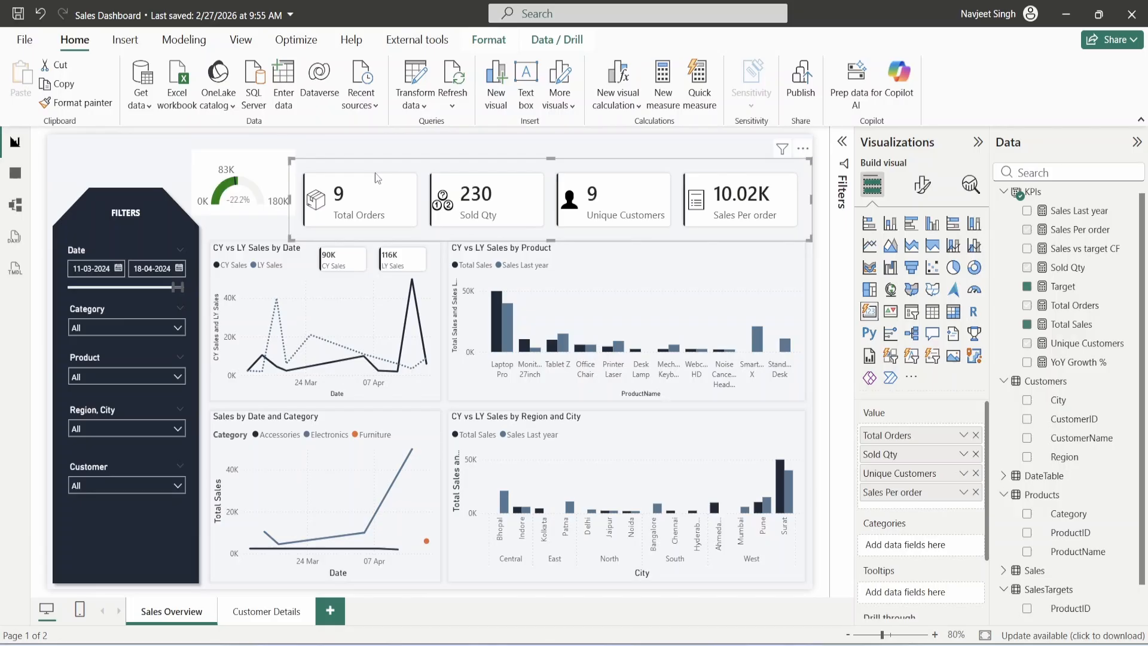
- Undo the KPI-card formatting pasted onto the gauge, then shrink its target label font size
click(236, 185)
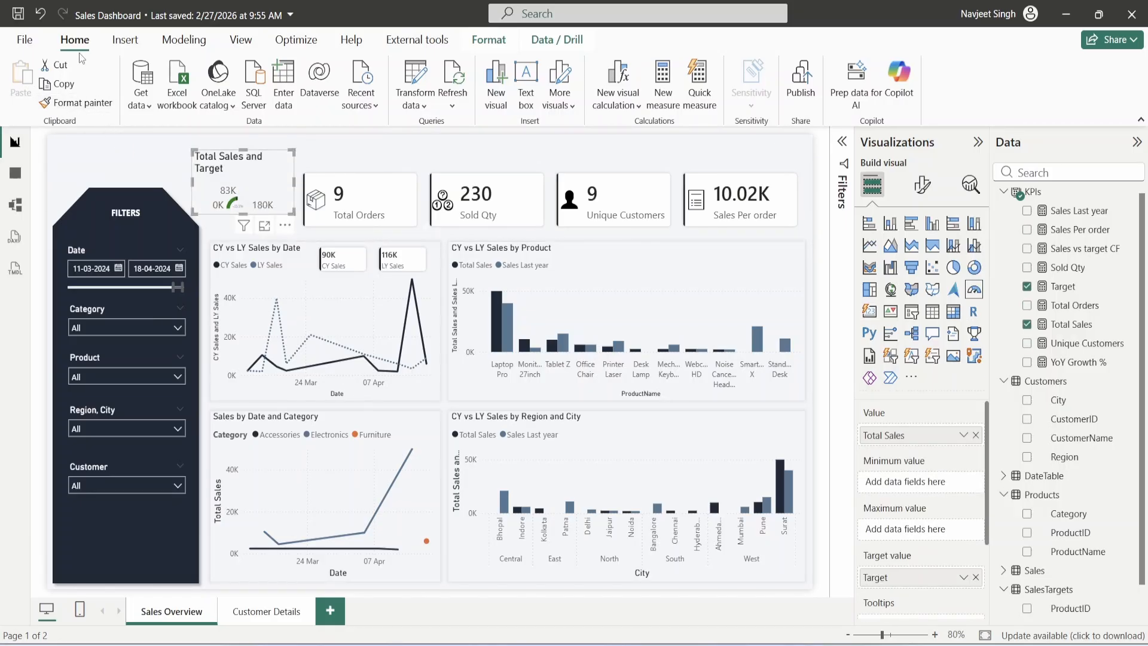
key(ctrl+z)
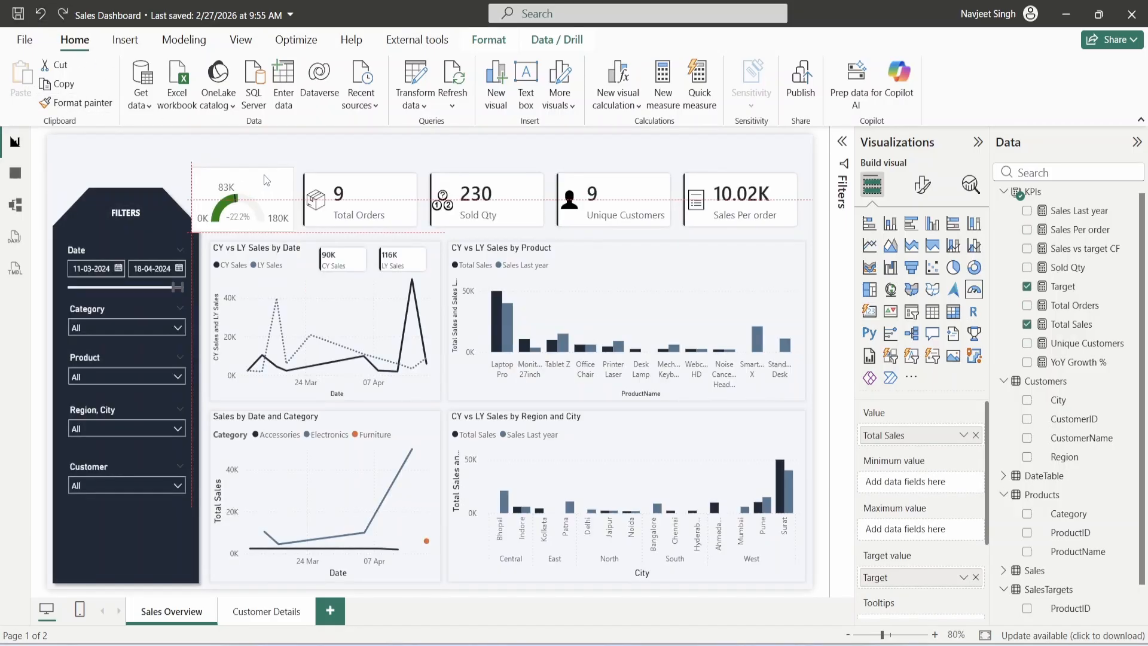
click(242, 171)
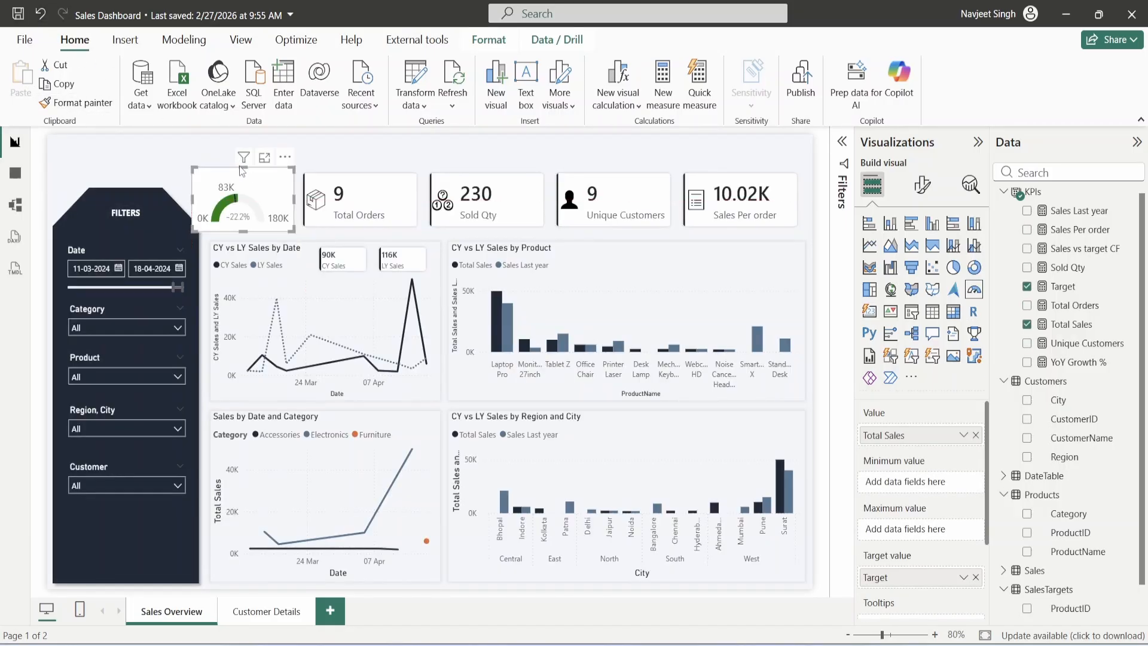
click(922, 184)
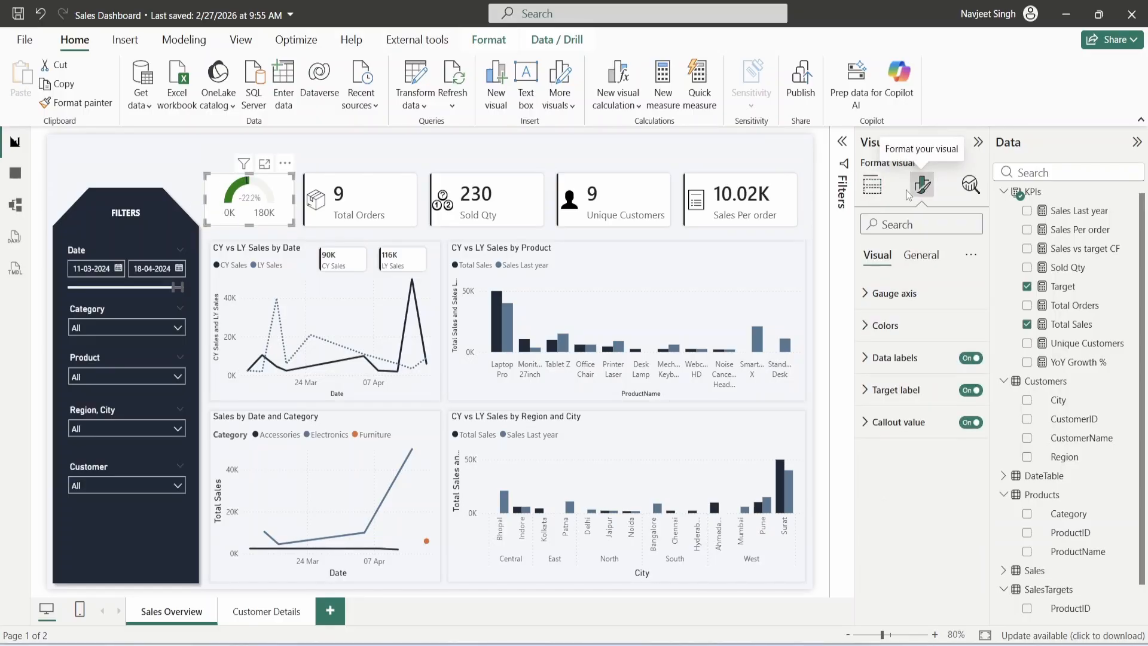
click(906, 366)
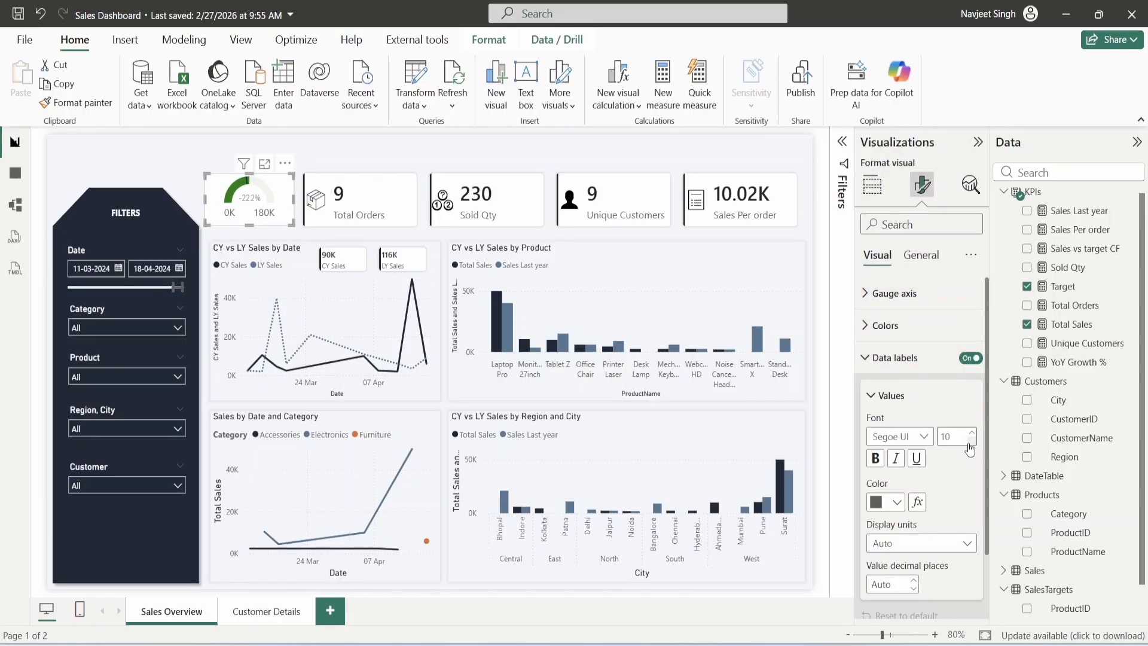
scroll(946, 453, down, 2)
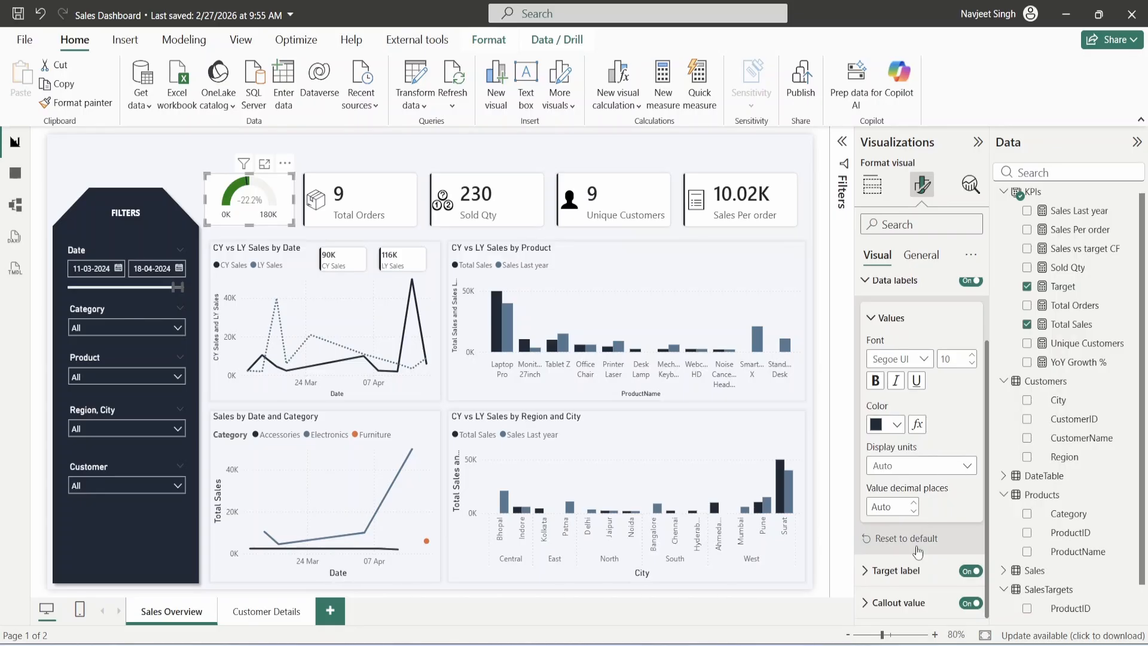
click(921, 569)
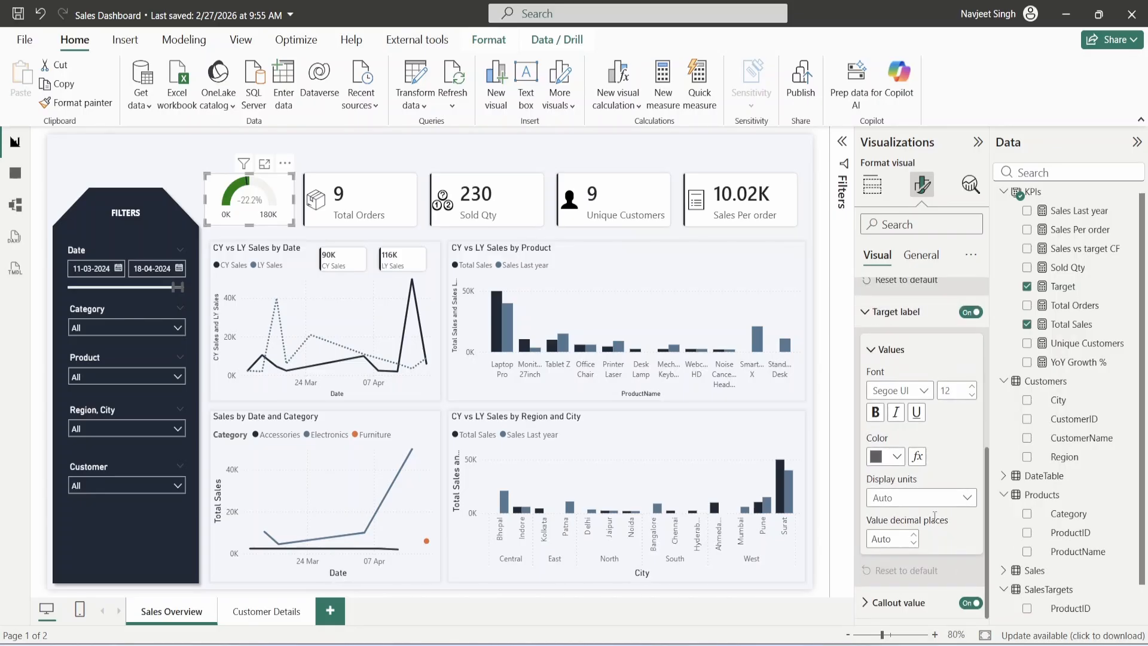
double_click(971, 395)
- Set the gauge's callout value font to Segoe UI
click(873, 602)
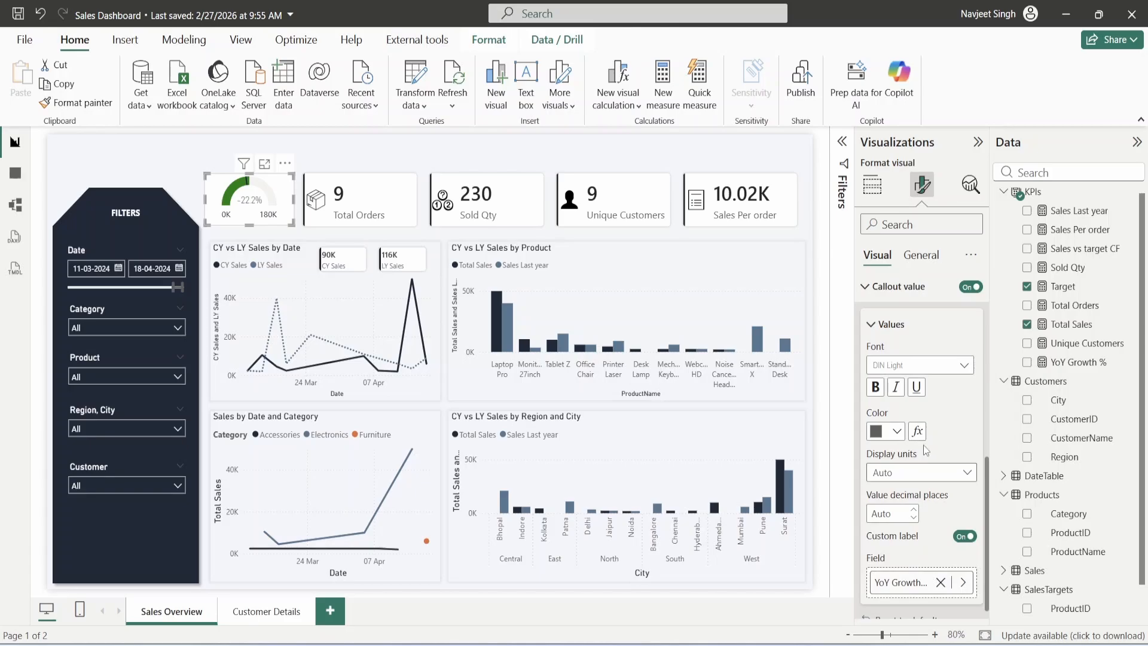
click(919, 365)
scroll(942, 530, down, 5)
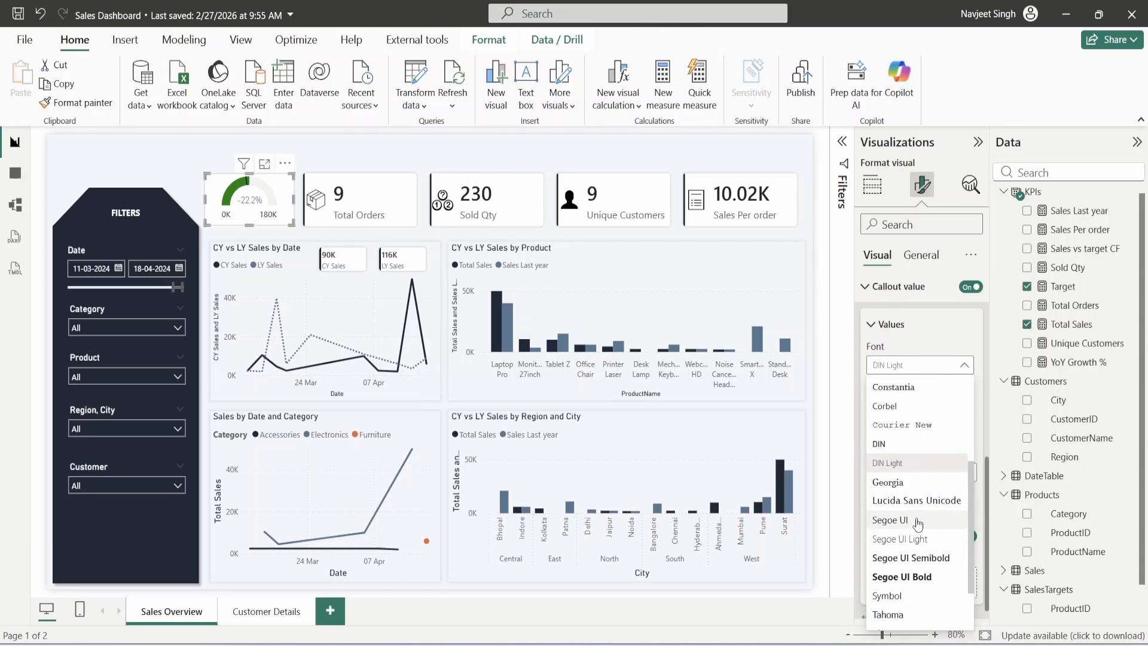
click(916, 519)
scroll(970, 418, down, 1)
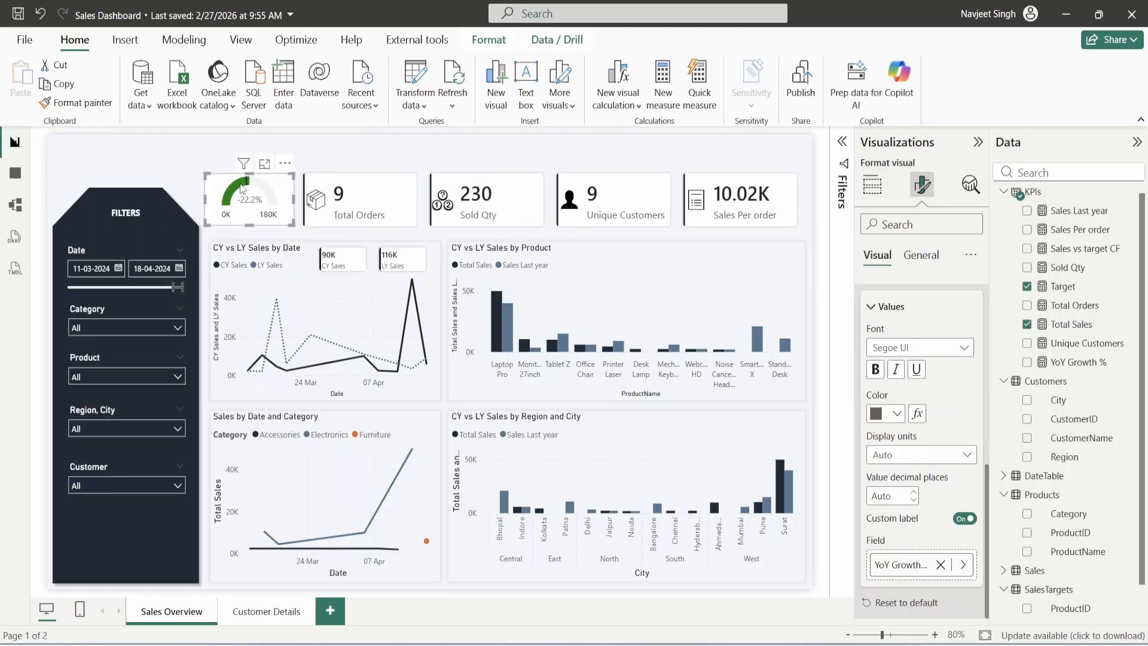
- Turn on the gauge's shadow under General effects and set its position to Custom
mouse_move(242, 189)
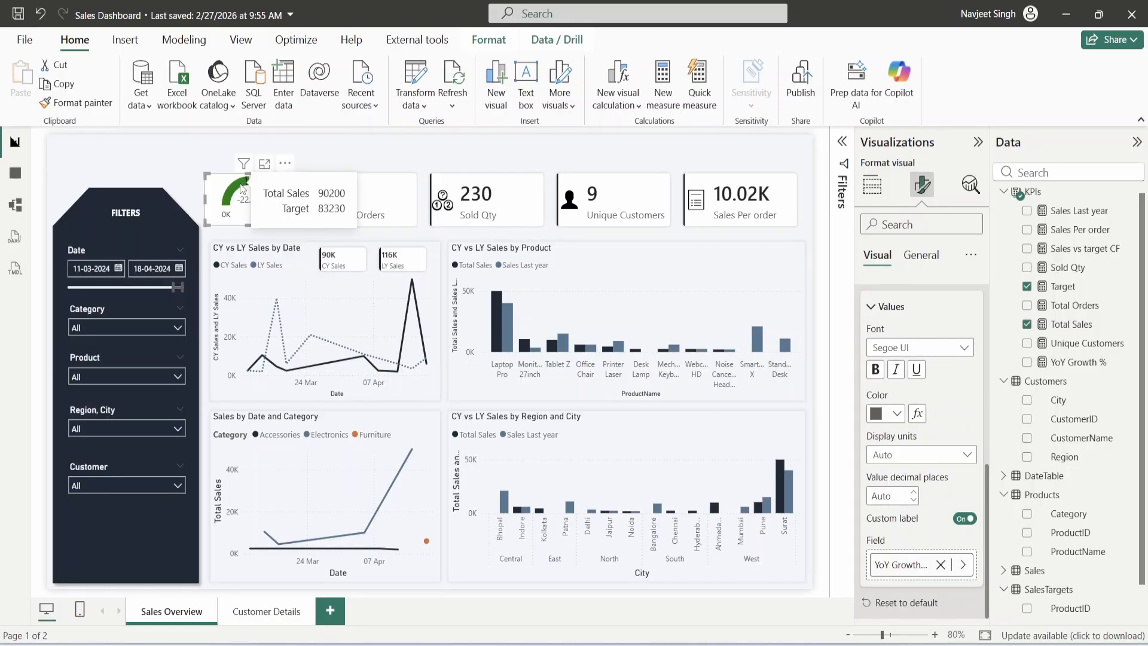
click(872, 185)
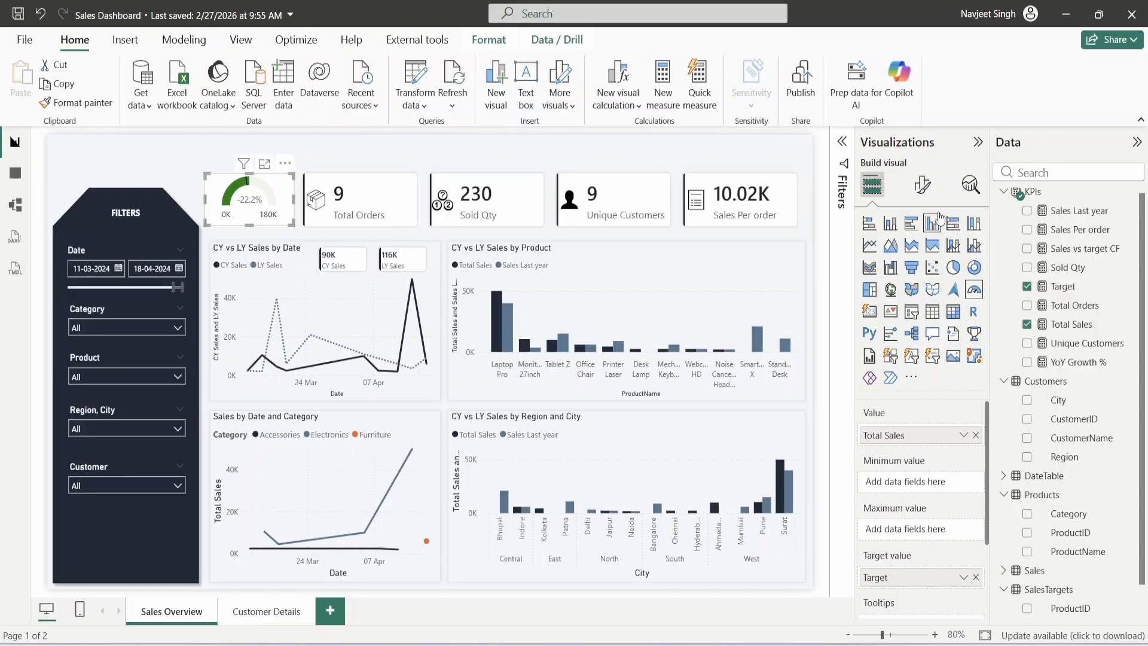
click(923, 185)
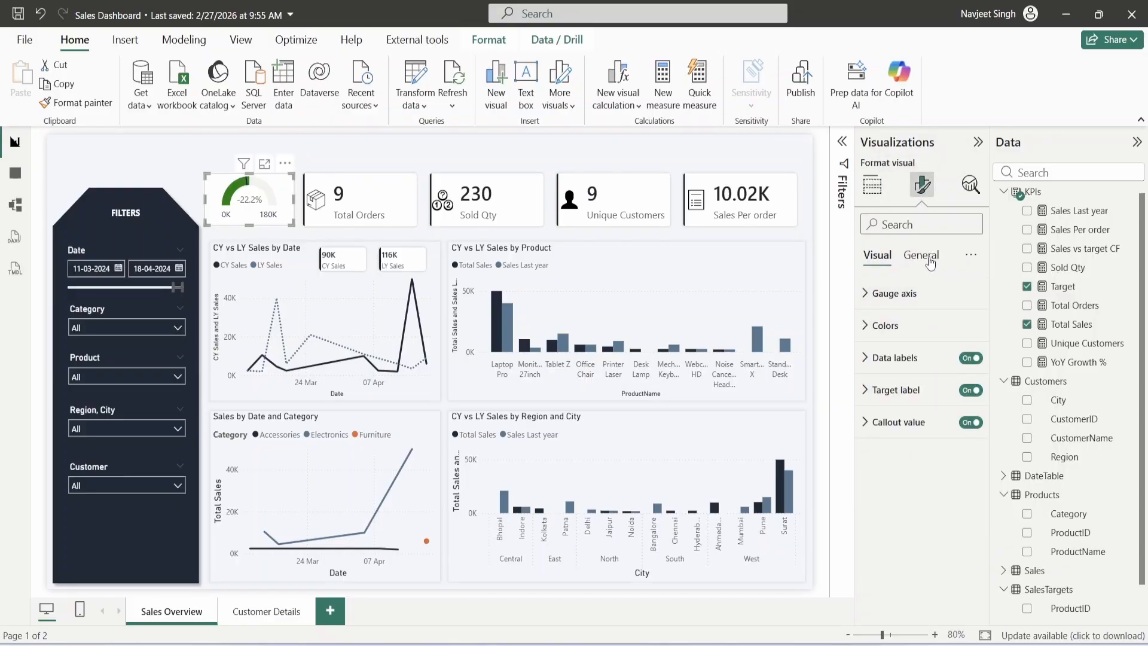
click(921, 255)
click(891, 374)
click(900, 572)
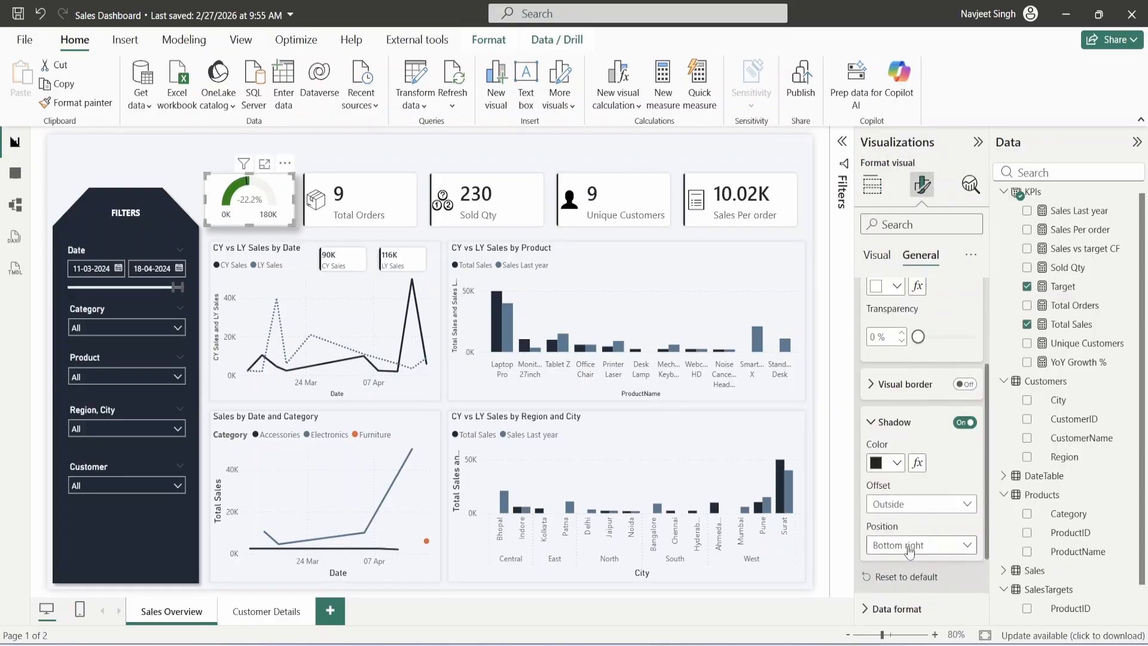
scroll(909, 550, down, 2)
click(914, 458)
click(914, 399)
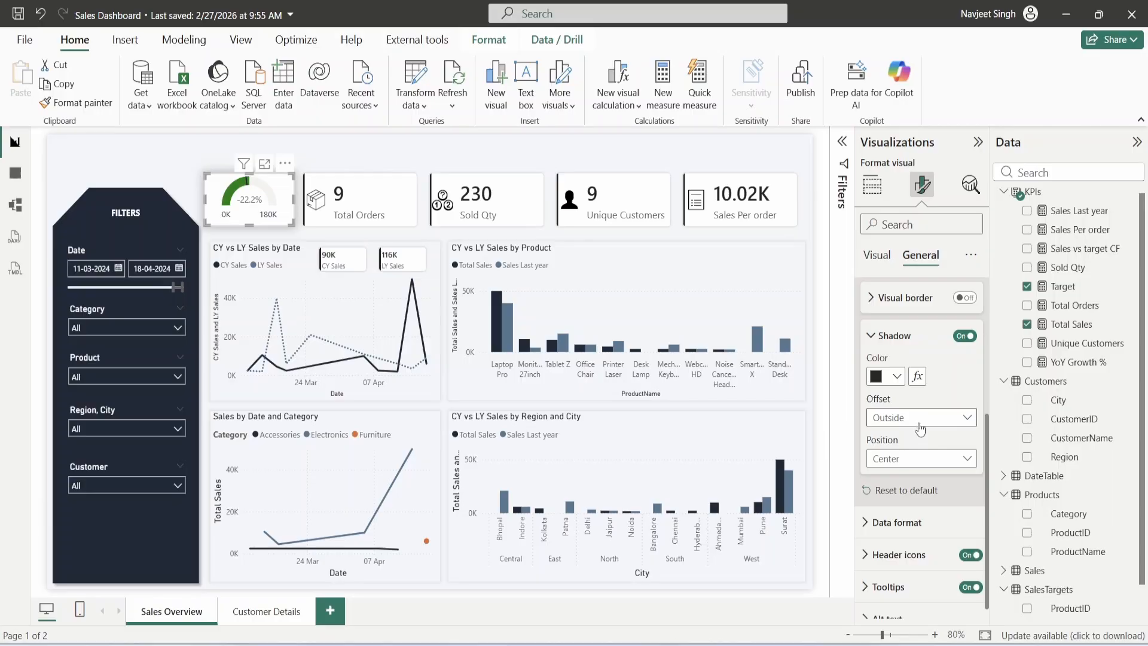
click(928, 459)
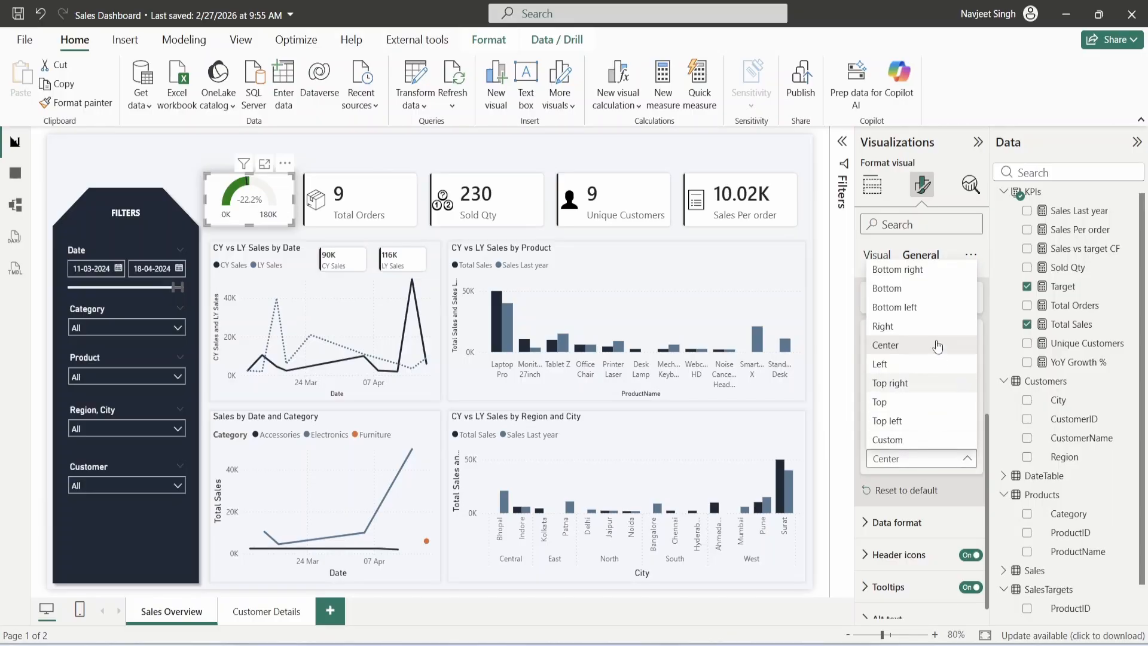
click(922, 441)
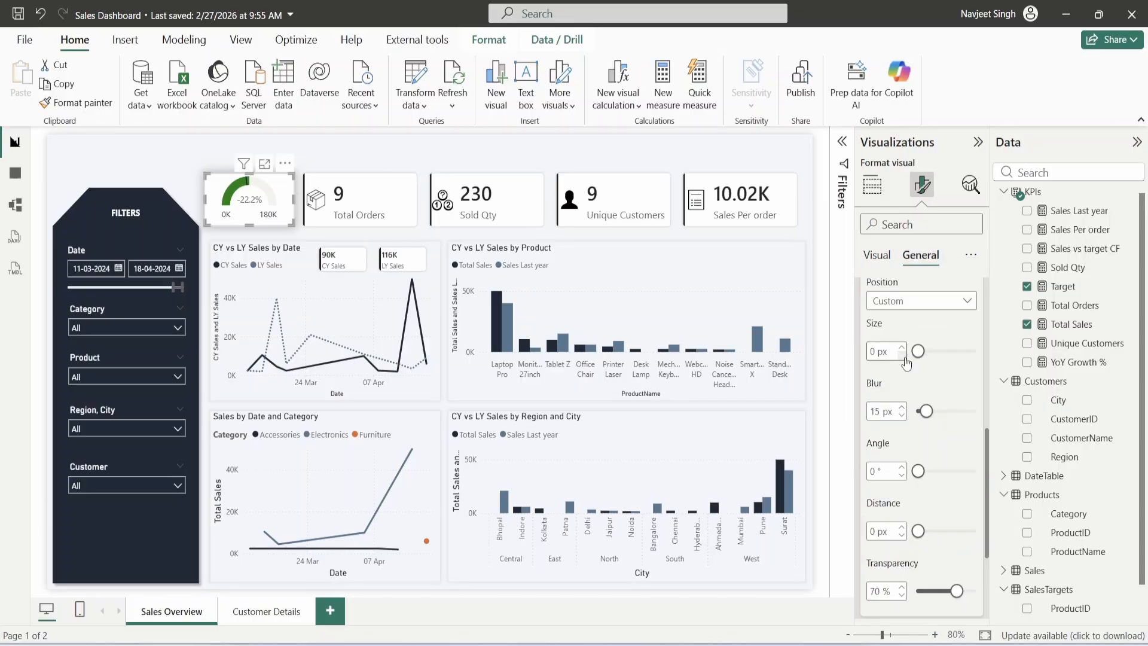
- Give the gauge shadow 2 px size, 5 px blur and 87% transparency
click(901, 418)
click(901, 418)
click(901, 417)
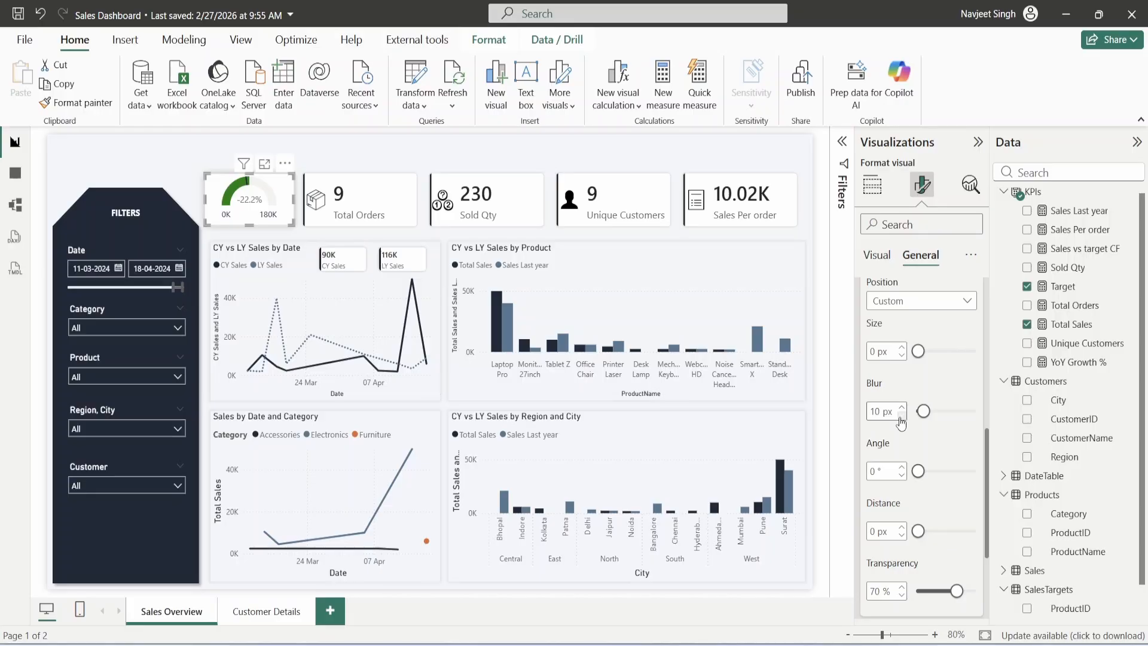
click(900, 347)
click(901, 348)
double_click(874, 411)
text(5)
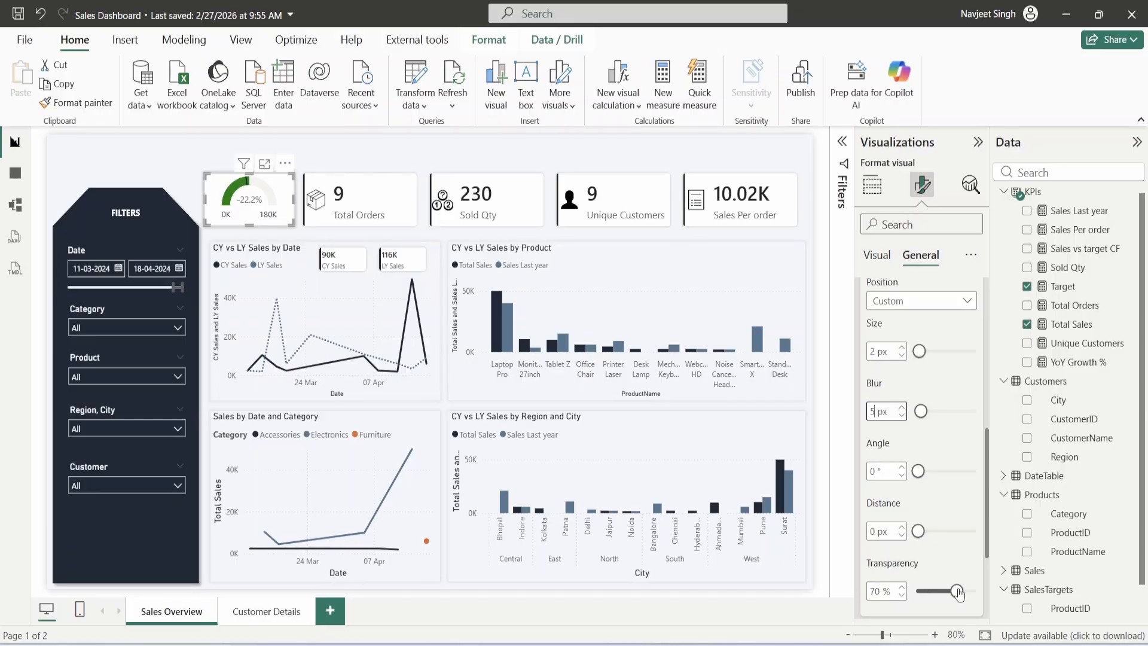
drag(959, 592, 966, 592)
click(339, 152)
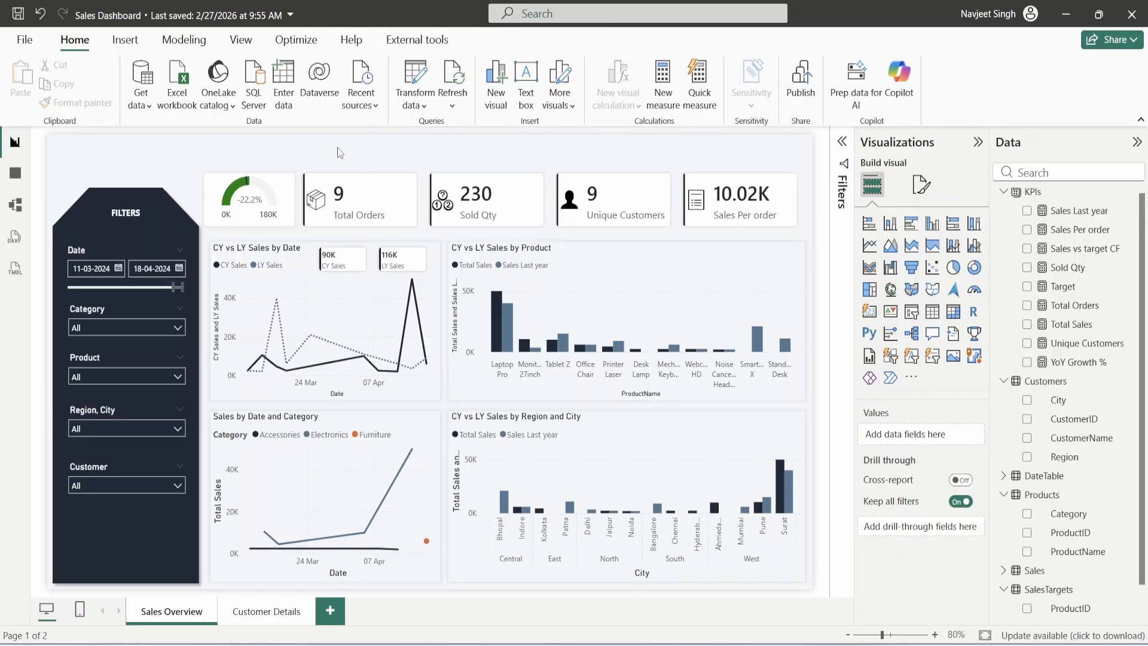
- Apply the card label settings to all KPI cards so Unique Customers shows its full label
click(275, 178)
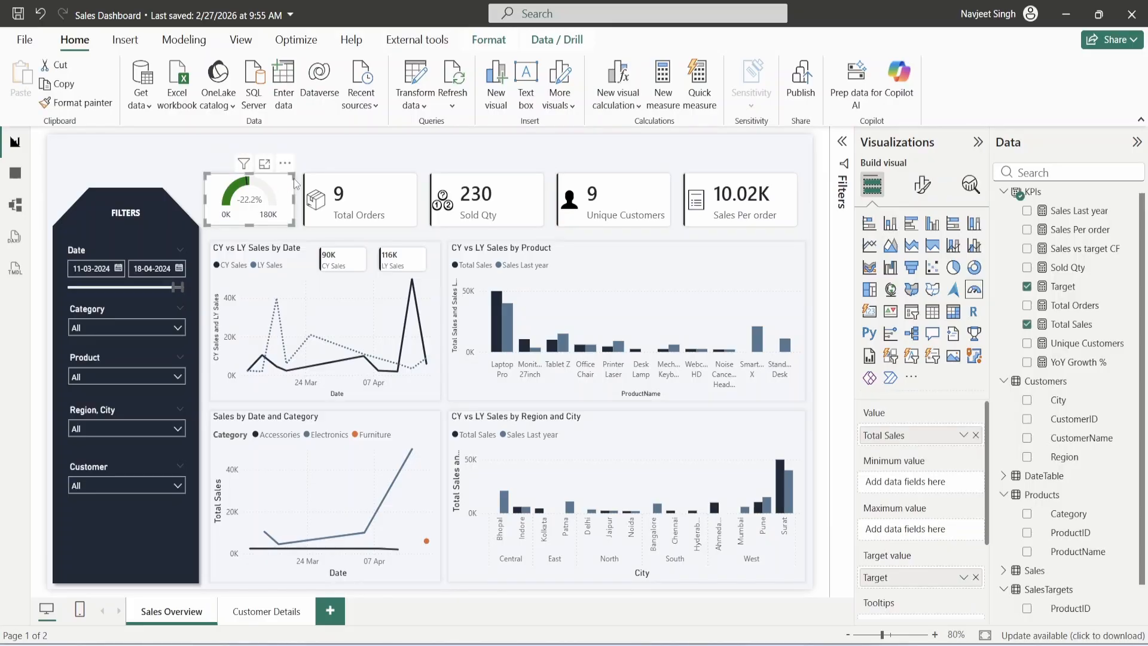
ctrl+click(353, 178)
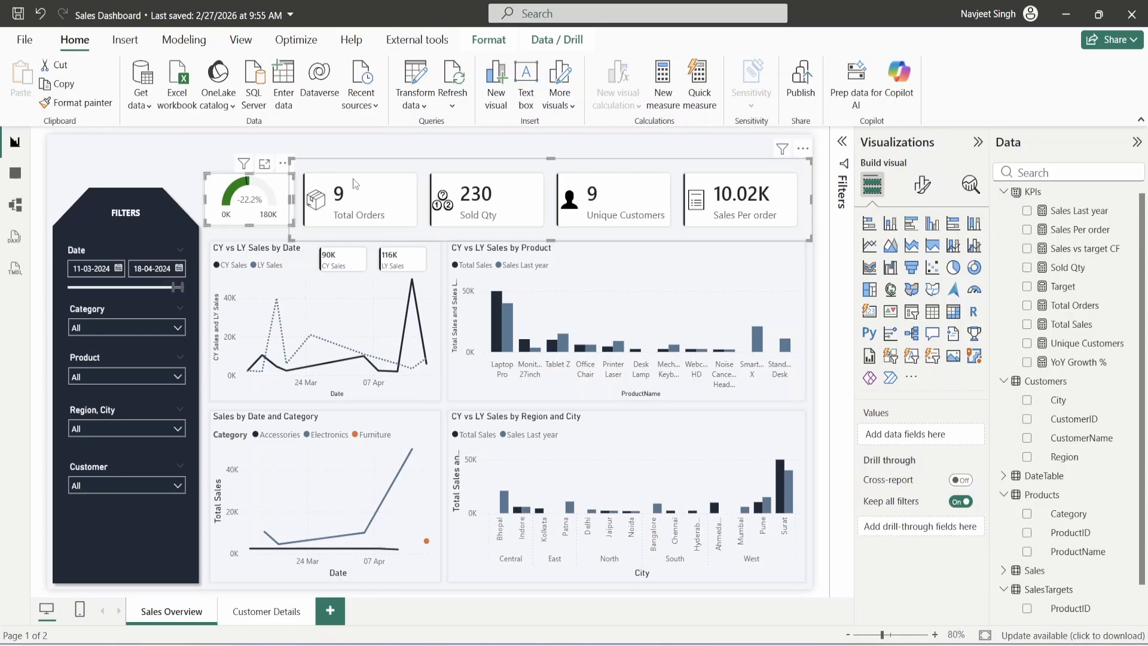
click(923, 189)
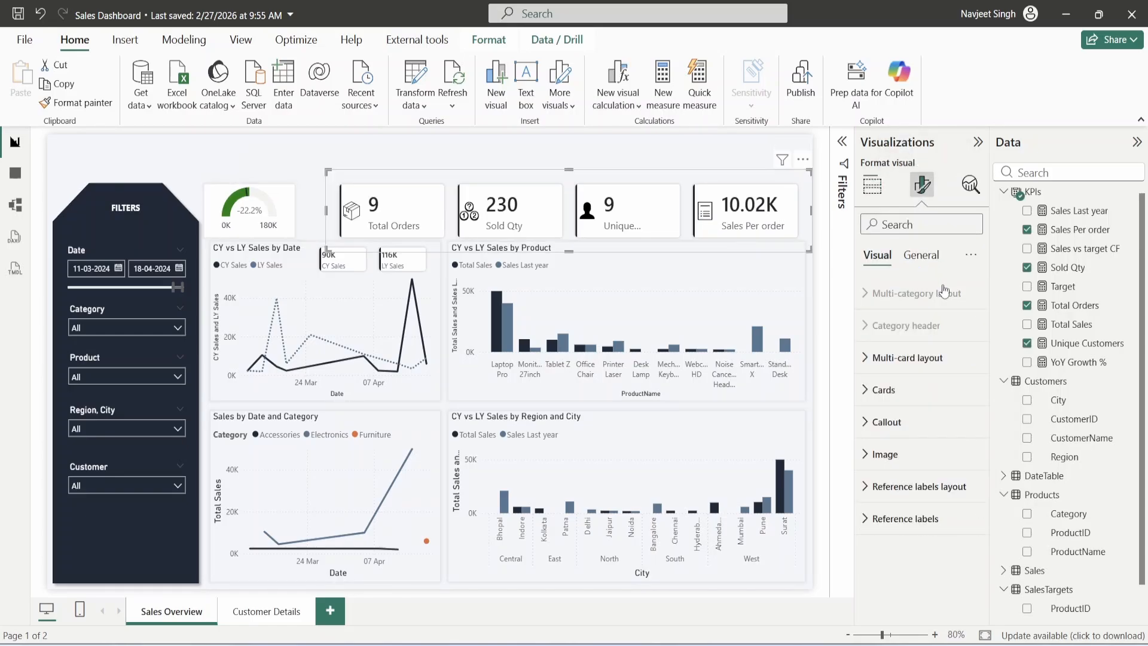
click(916, 407)
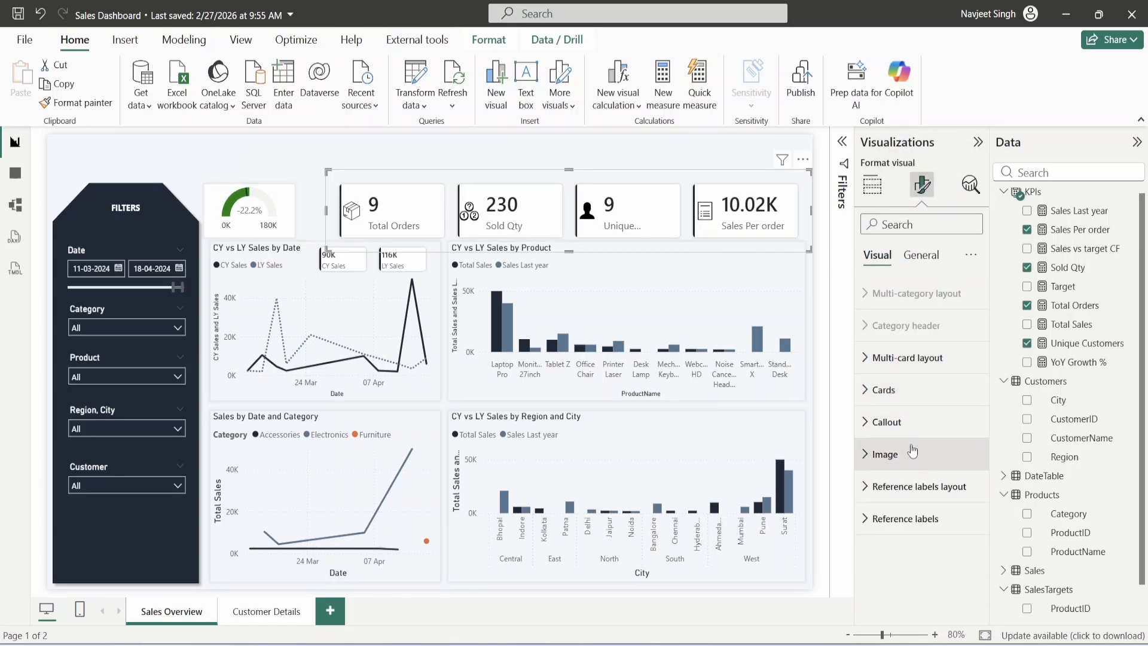
scroll(906, 415, down, 1)
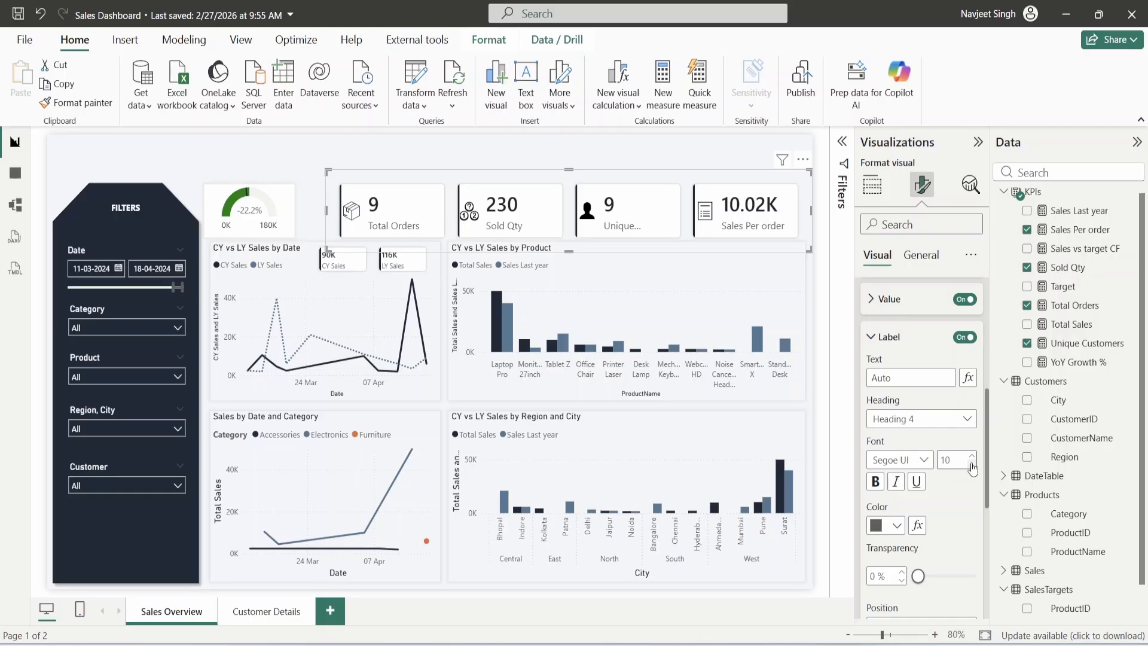
scroll(942, 473, up, 3)
click(923, 421)
click(904, 443)
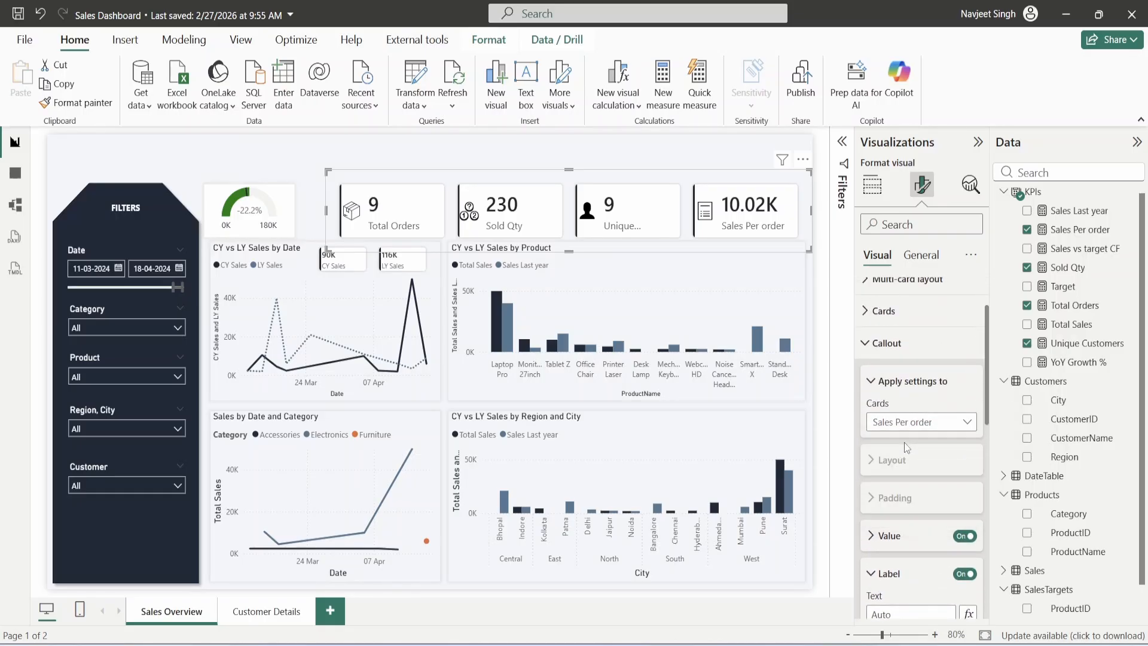
scroll(921, 435, down, 3)
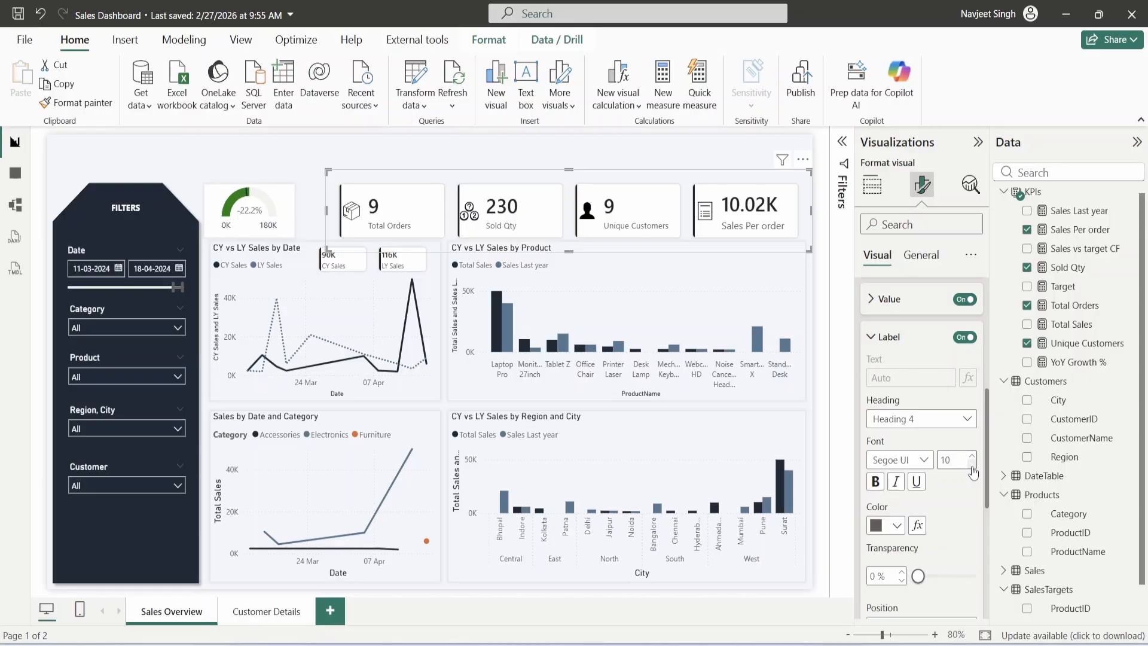
- Nudge the gauge right and widen it beside the KPI cards so 83K shows
drag(275, 198, 311, 209)
click(332, 219)
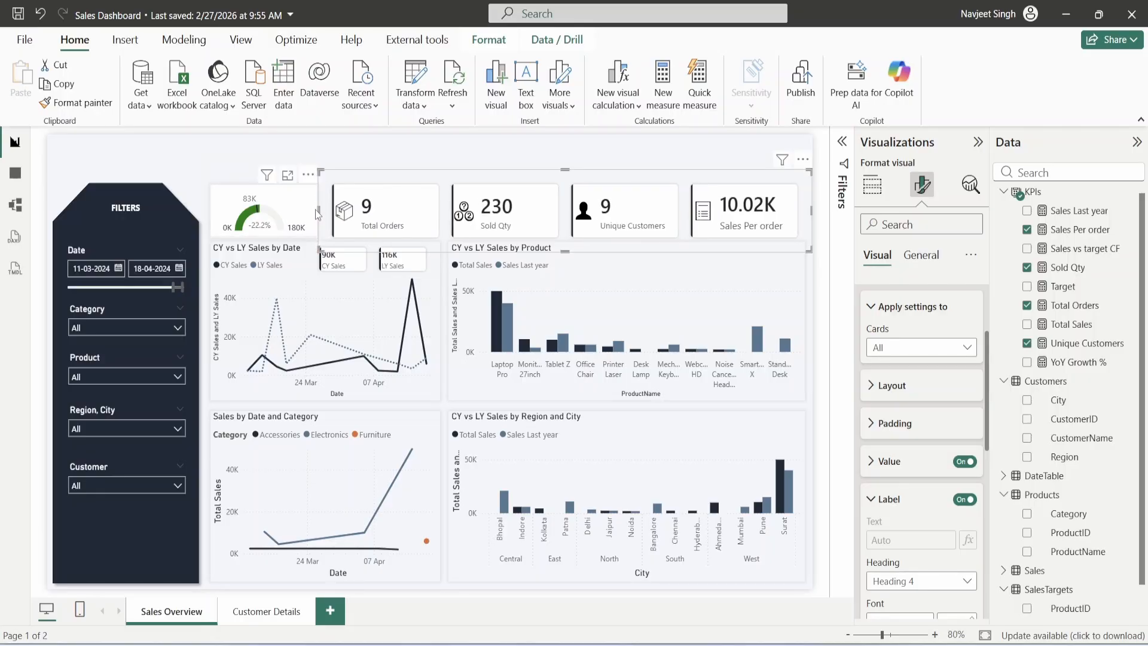
click(239, 168)
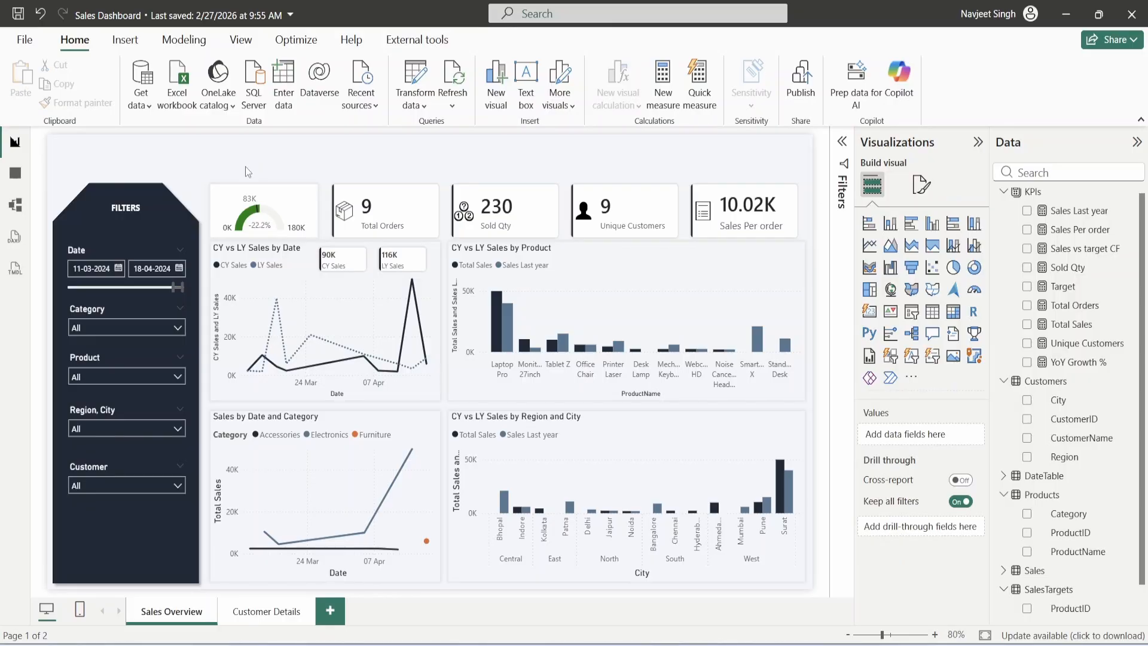
- Insert a text box titled 'Sales Overview' at font size 24
click(137, 39)
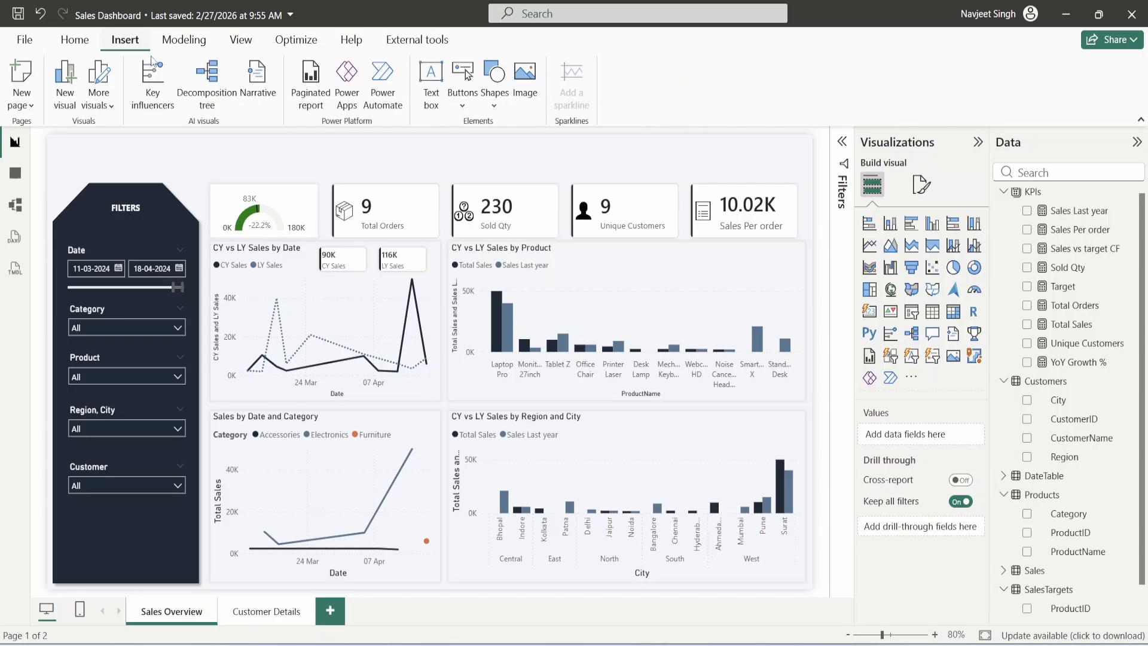
click(431, 84)
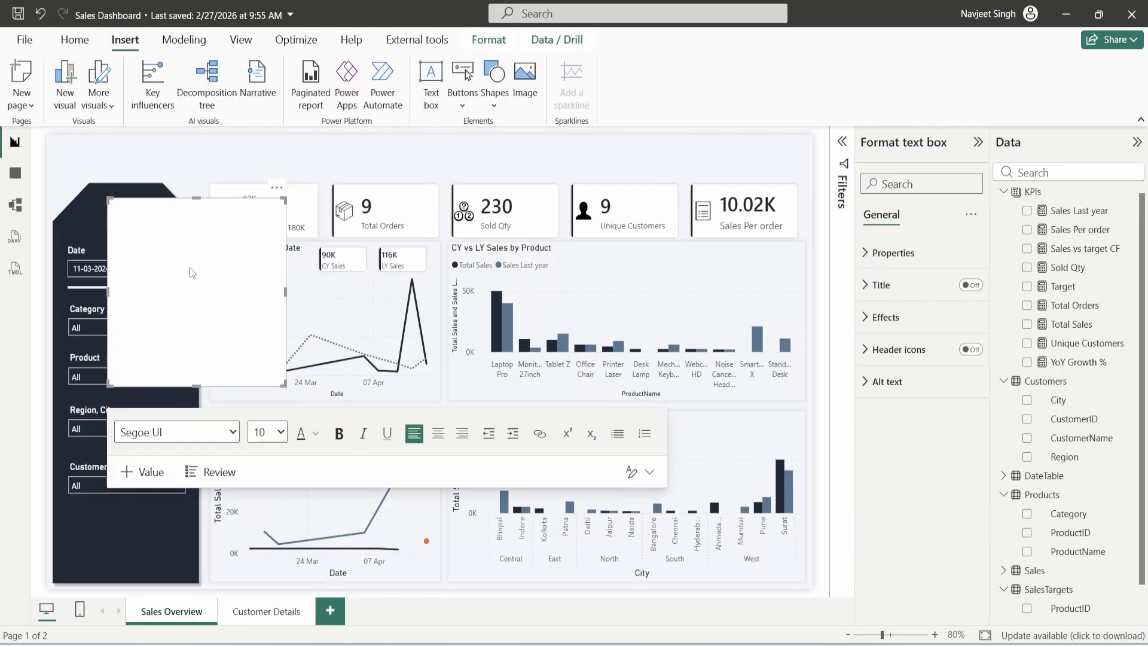
text(Sales Overvieww)
key(BackSpace)
key(ctrl+a)
click(280, 432)
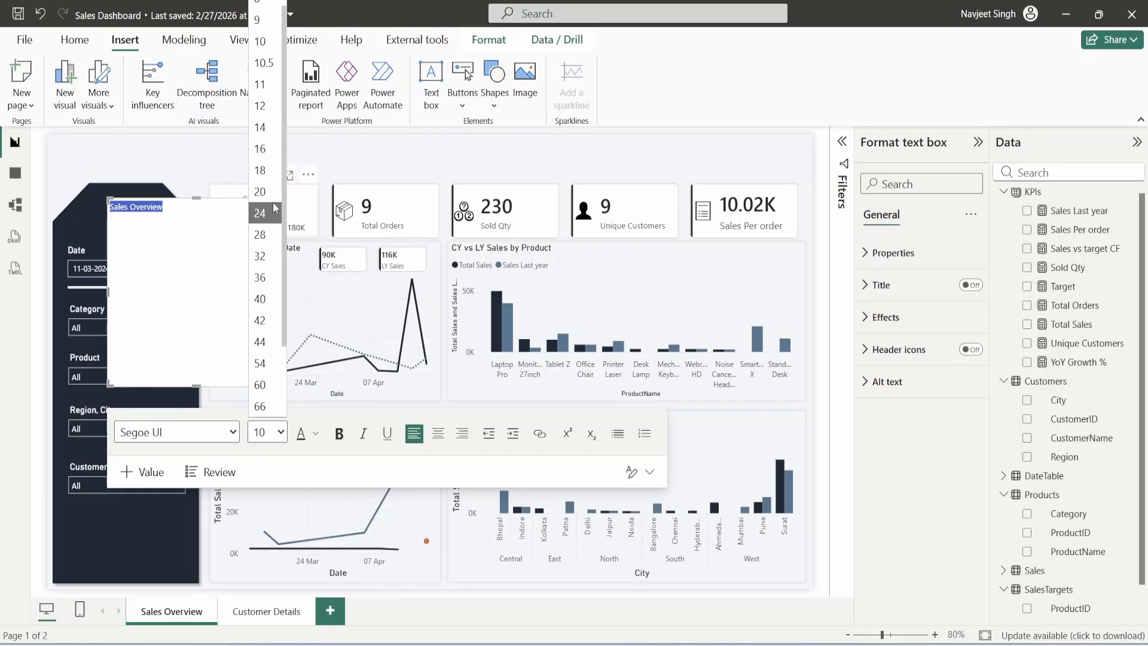
click(273, 197)
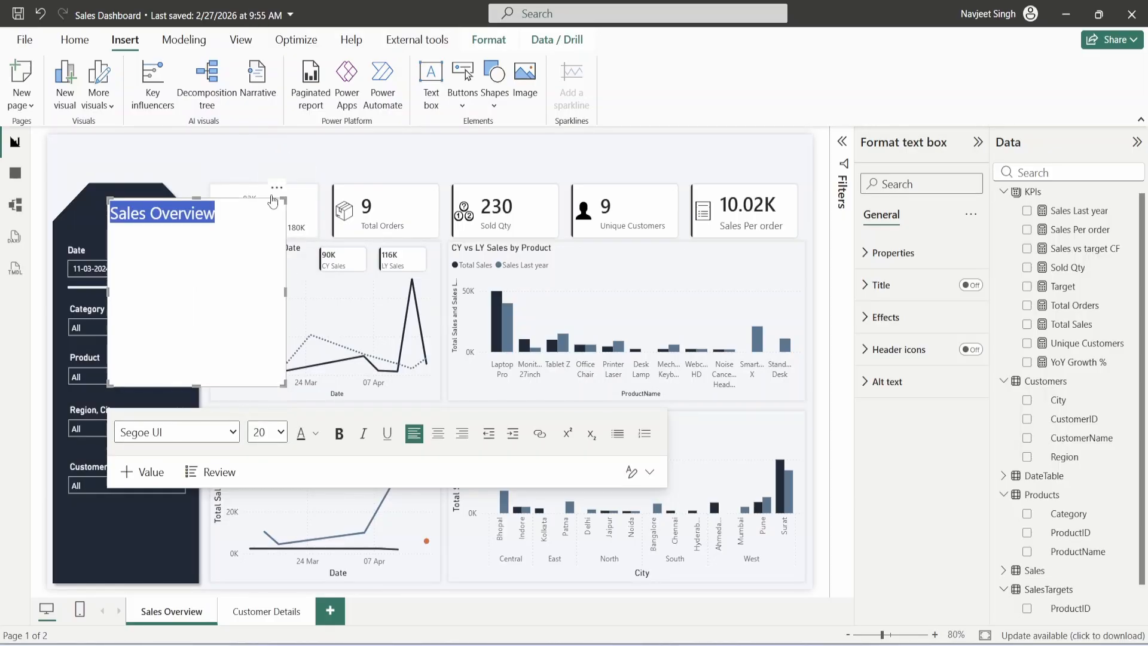
click(280, 432)
click(276, 242)
- Add the line 'Tracking Sales trends, growth drivers and overall business pr' and make all text bold in a recent colour
click(257, 220)
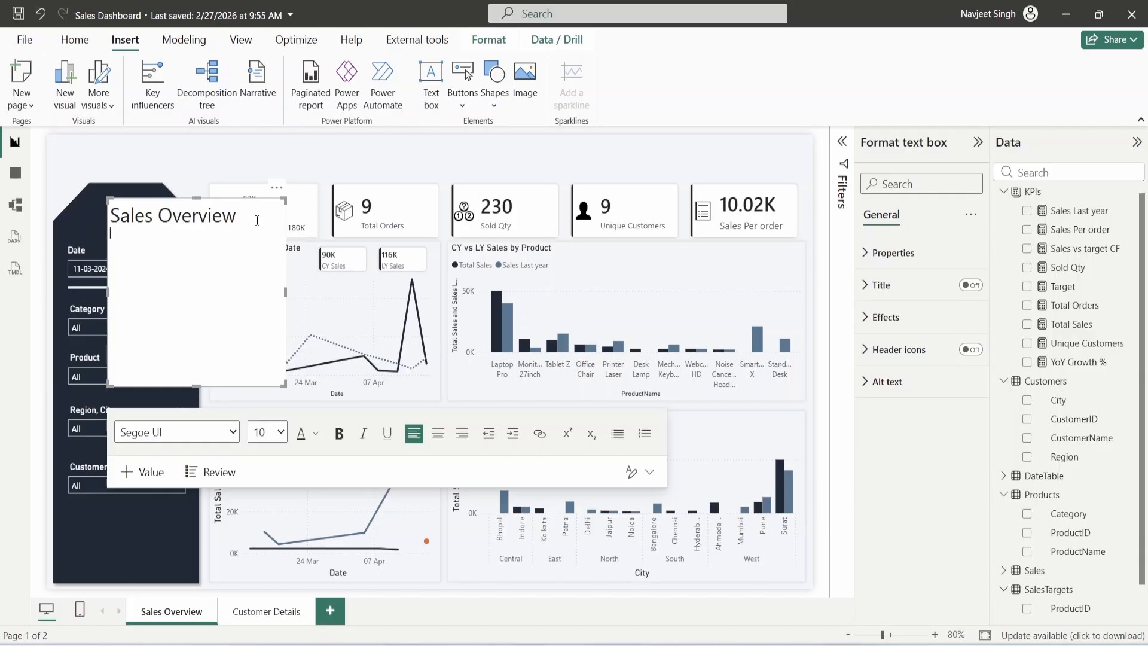
text(Tracking Sales trends, growth drivers and overal)
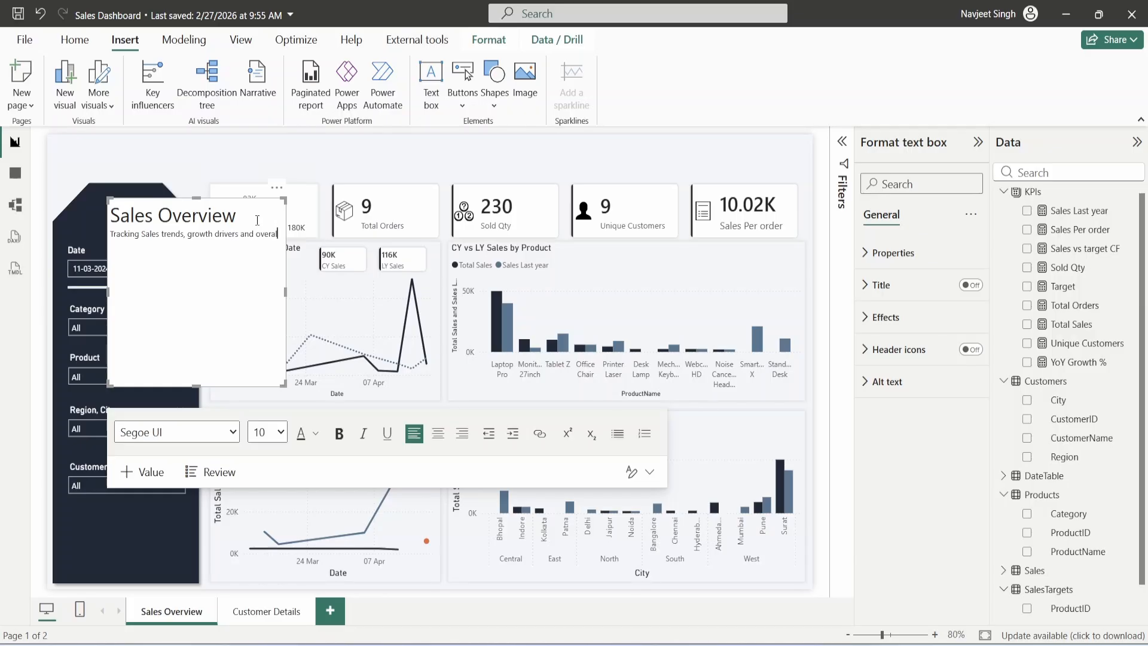
text(l business pr)
drag(285, 292, 419, 292)
key(ctrl+a)
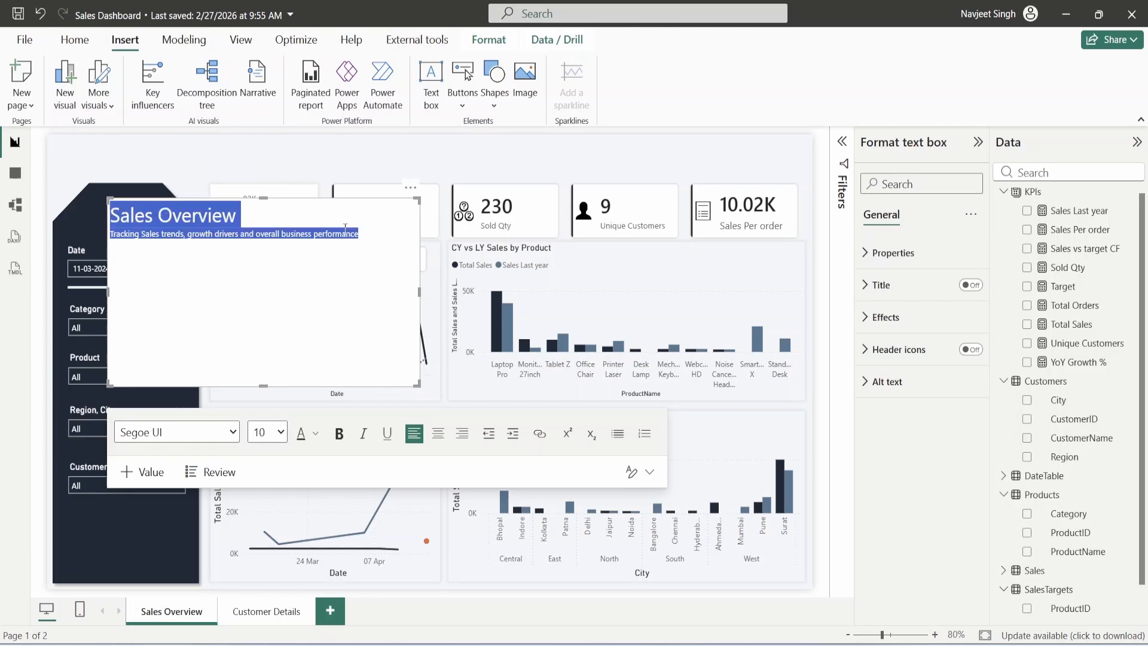
click(337, 434)
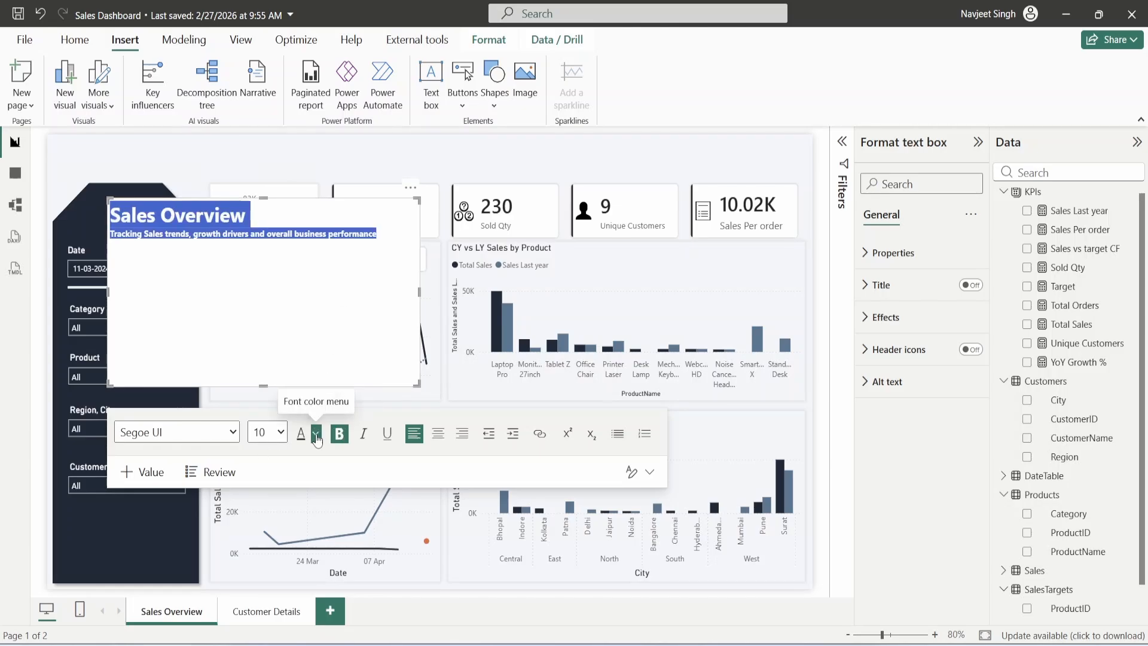
click(315, 433)
click(333, 371)
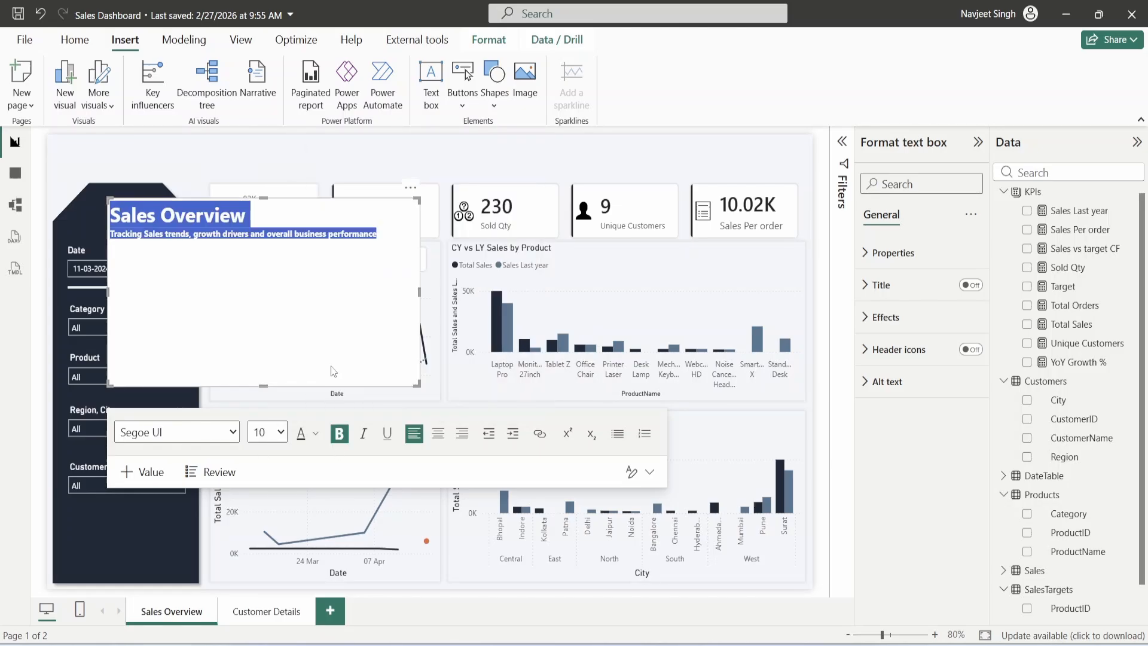
click(303, 338)
- Move the title box to the top-left, shorten it, and turn off its background
drag(413, 184, 352, 119)
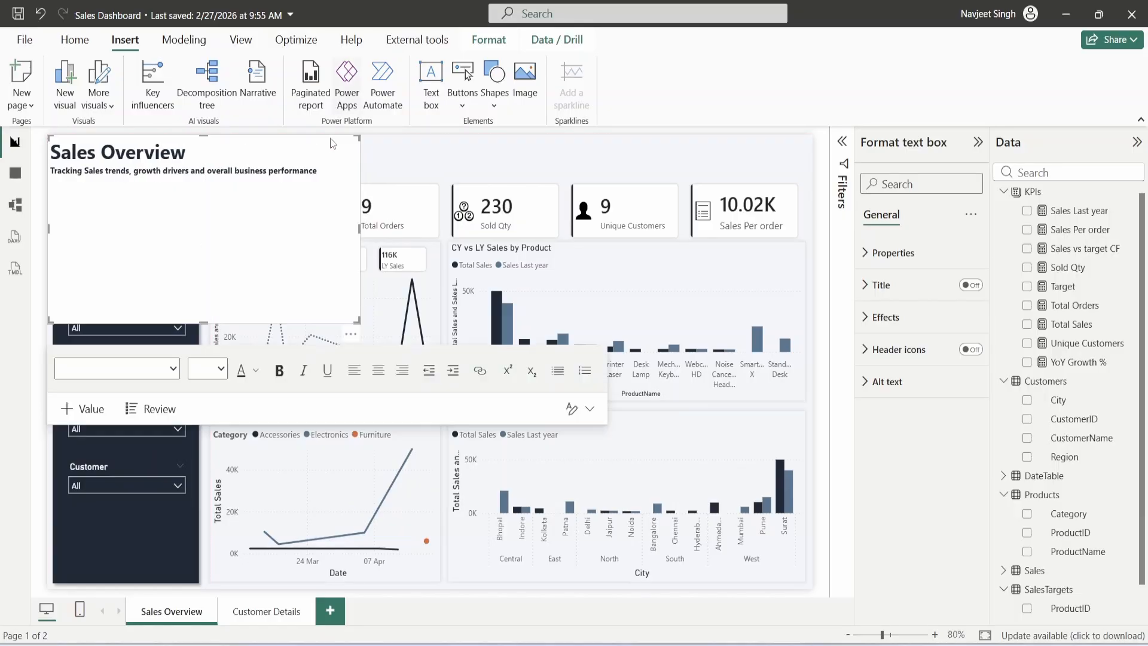
drag(362, 323, 344, 187)
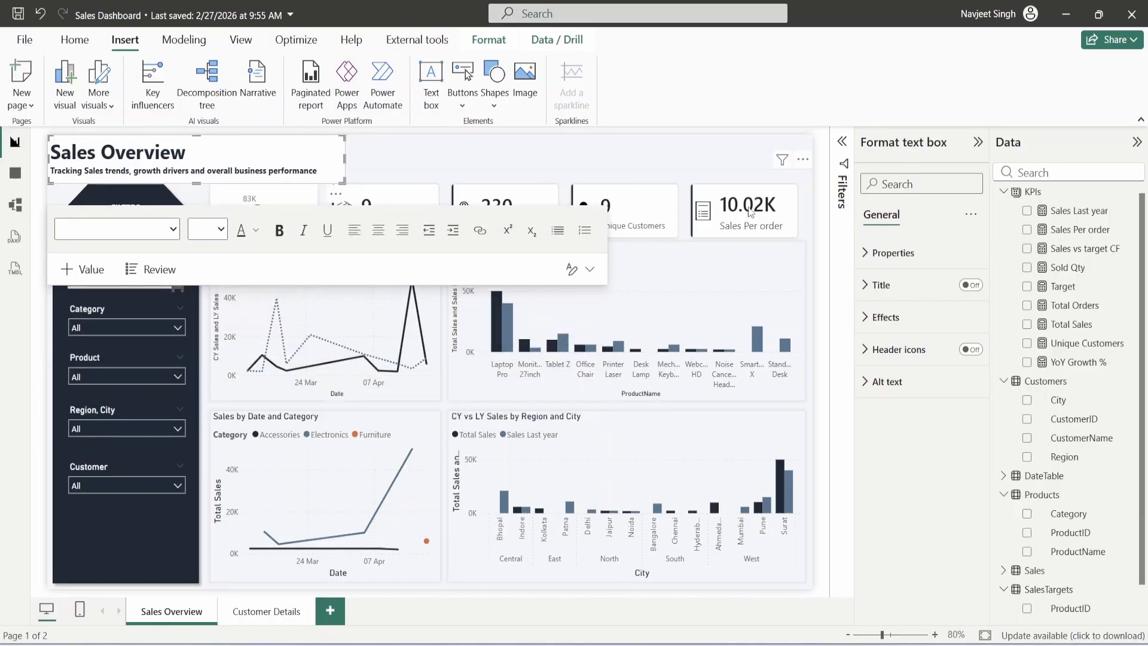
click(916, 329)
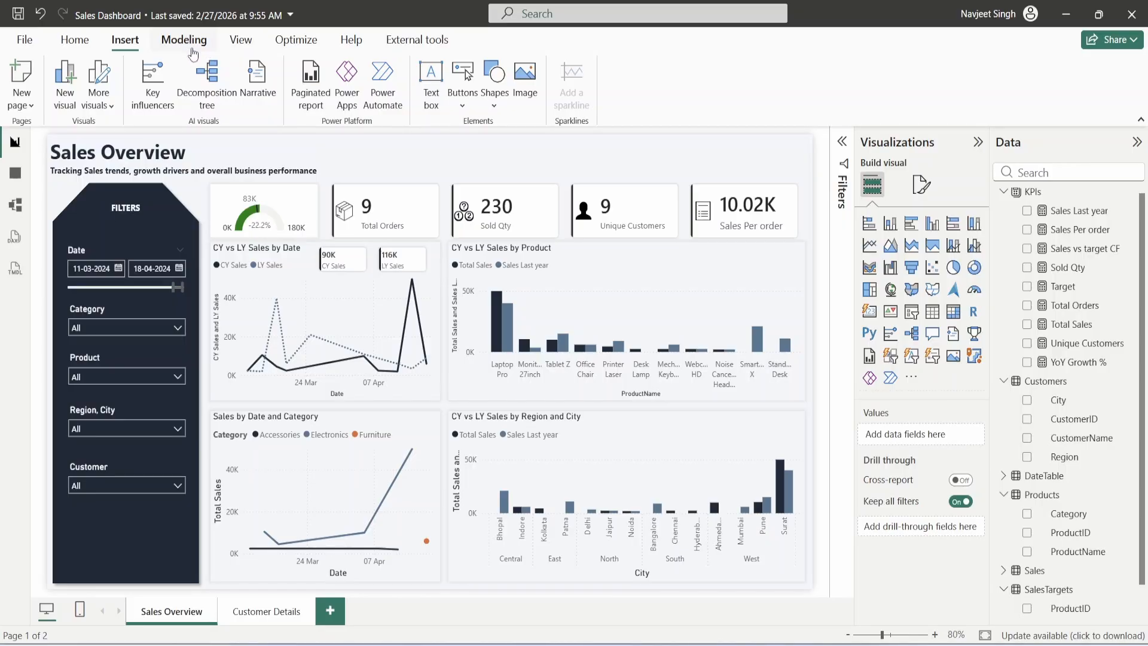
- Add a Clear all slicers button and turn off its label text
click(463, 108)
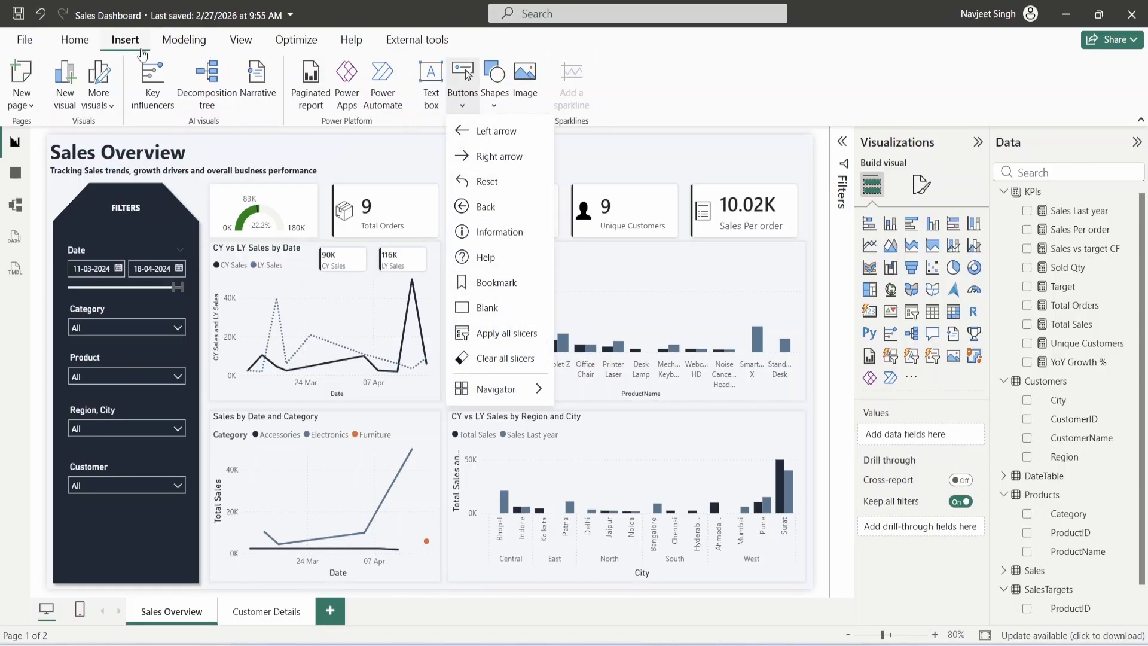
click(510, 358)
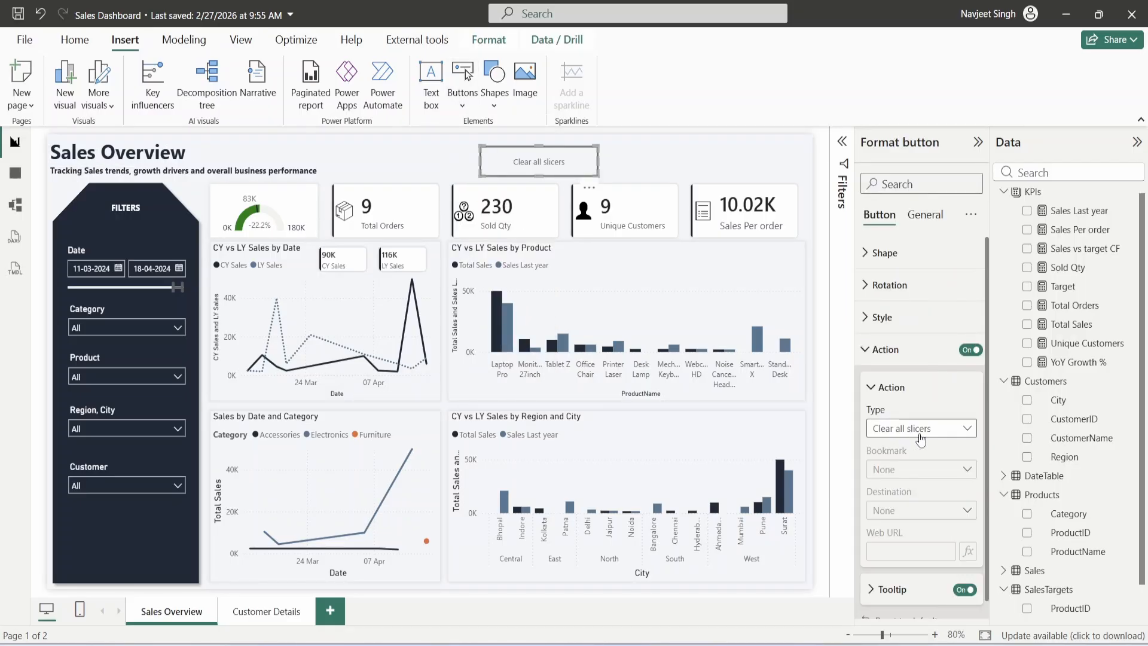
click(909, 349)
click(909, 318)
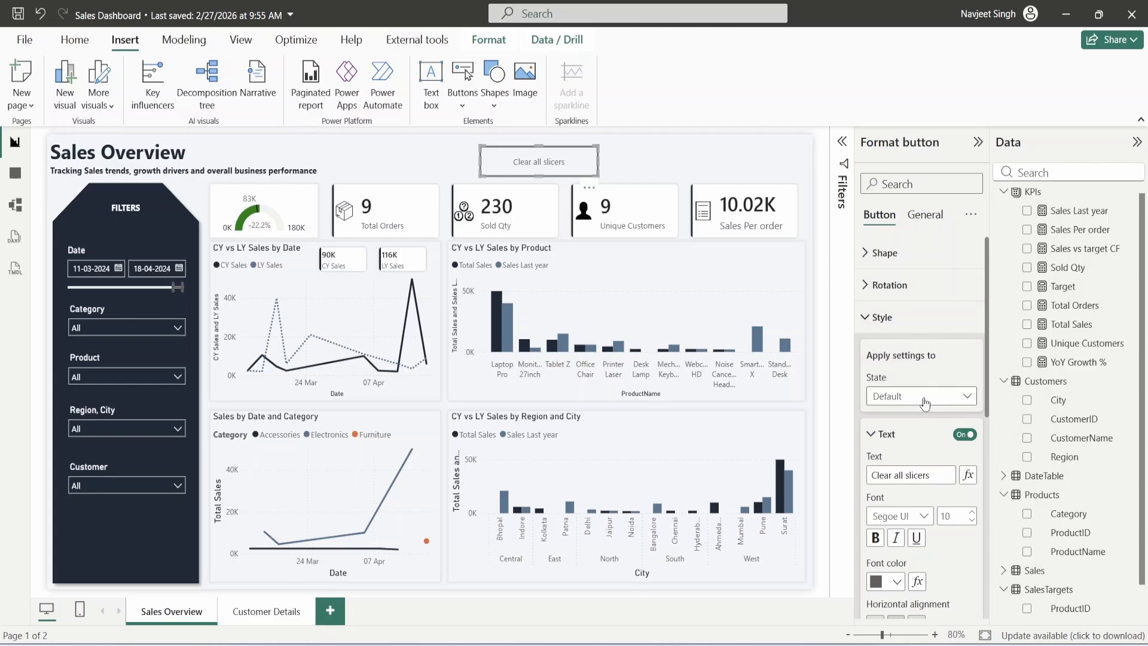
click(909, 474)
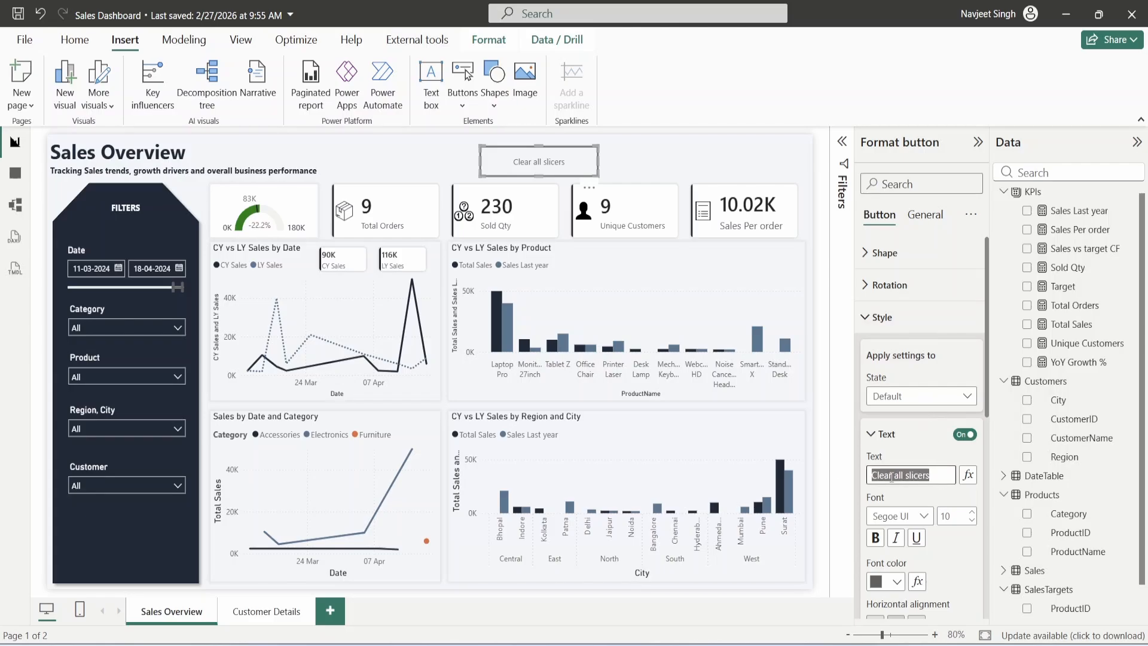
key(Delete)
click(911, 440)
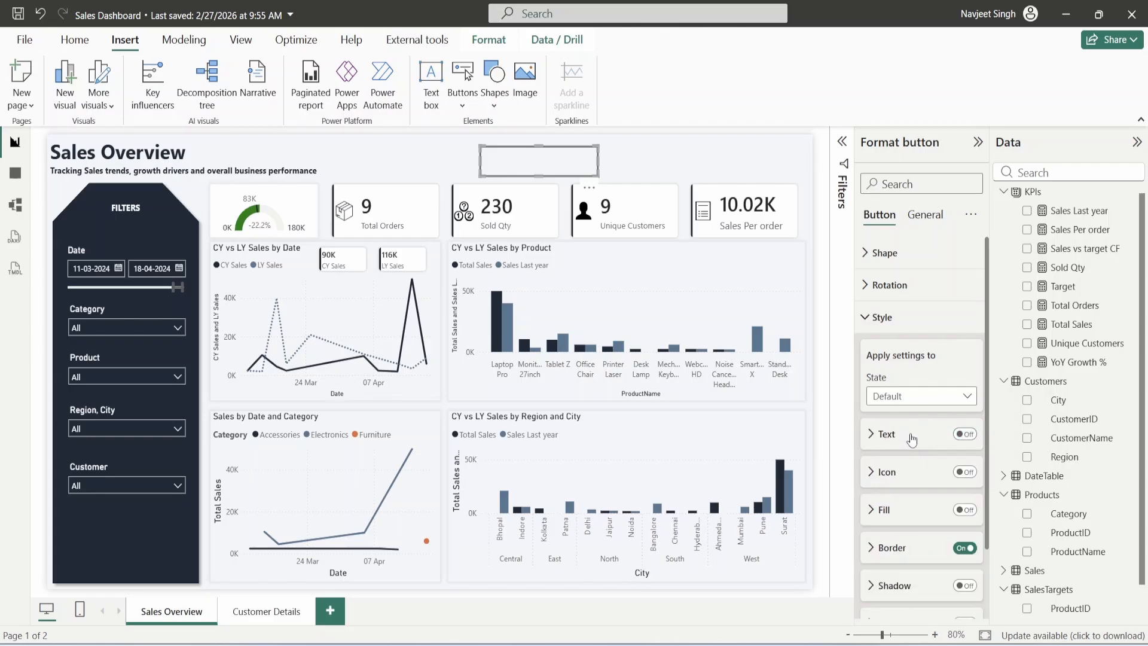
- Remove the border and fill the button with Clear Slicers Default.png, 25% transparency, dark slate colour
scroll(913, 443, down, 2)
click(964, 469)
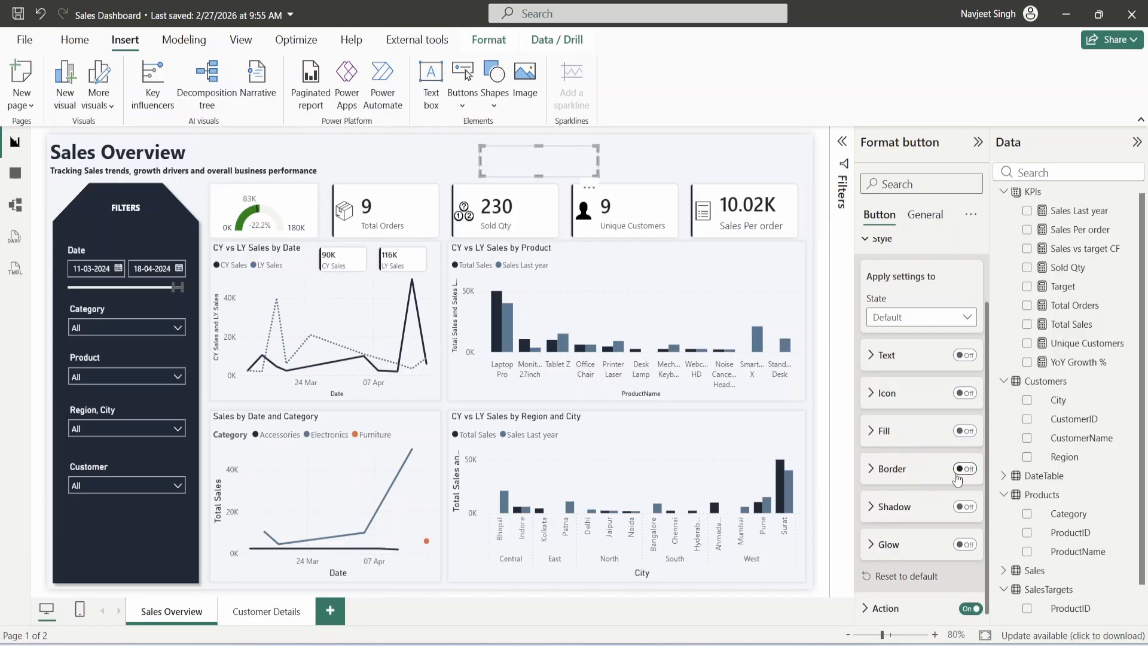
click(899, 430)
scroll(900, 430, down, 2)
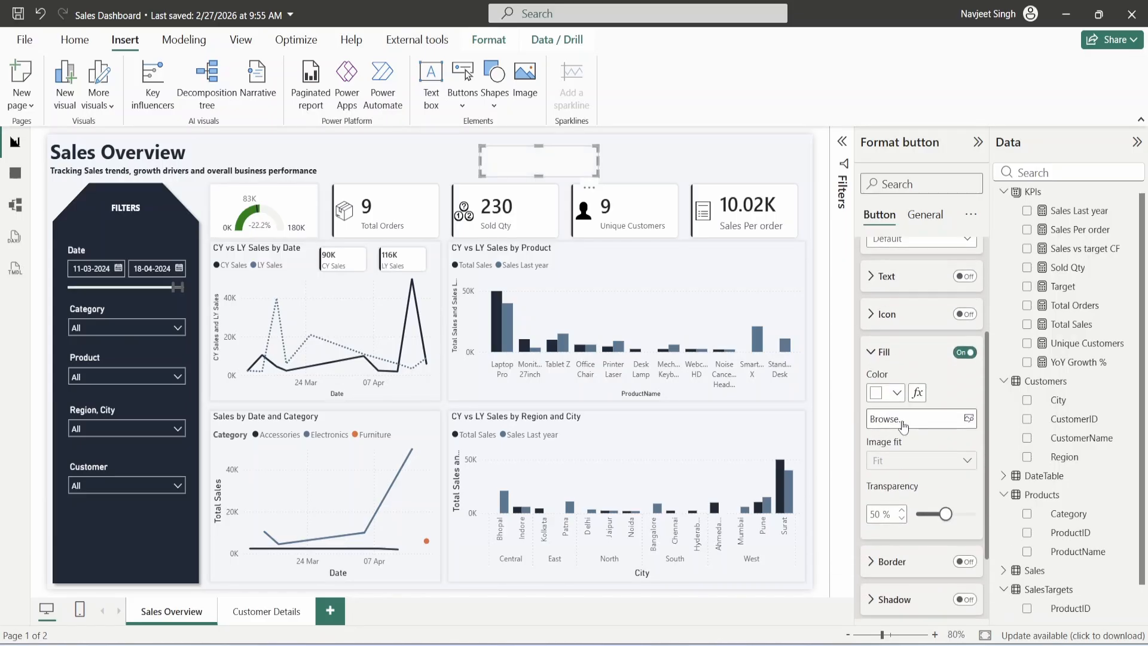
click(903, 419)
click(94, 149)
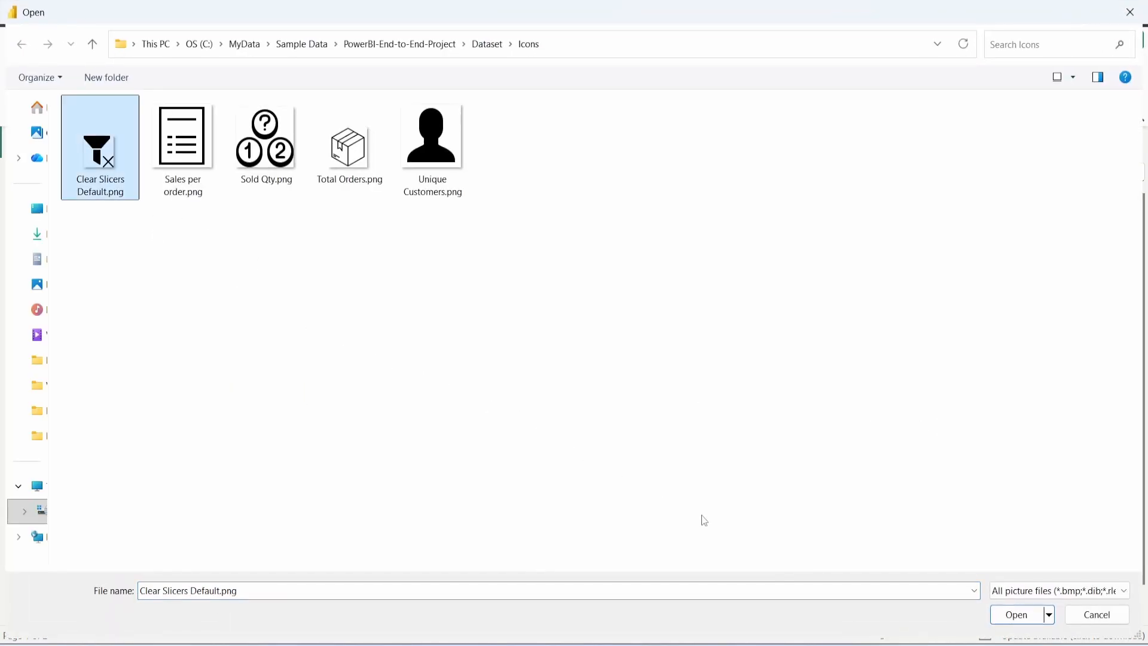
key(Return)
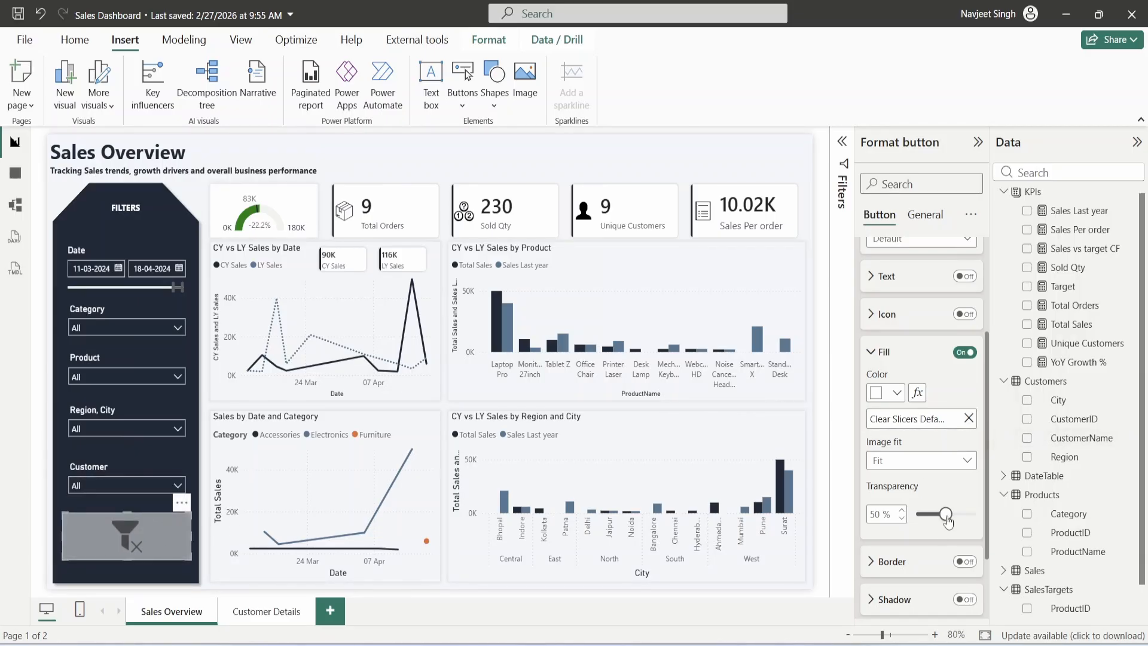
text(25)
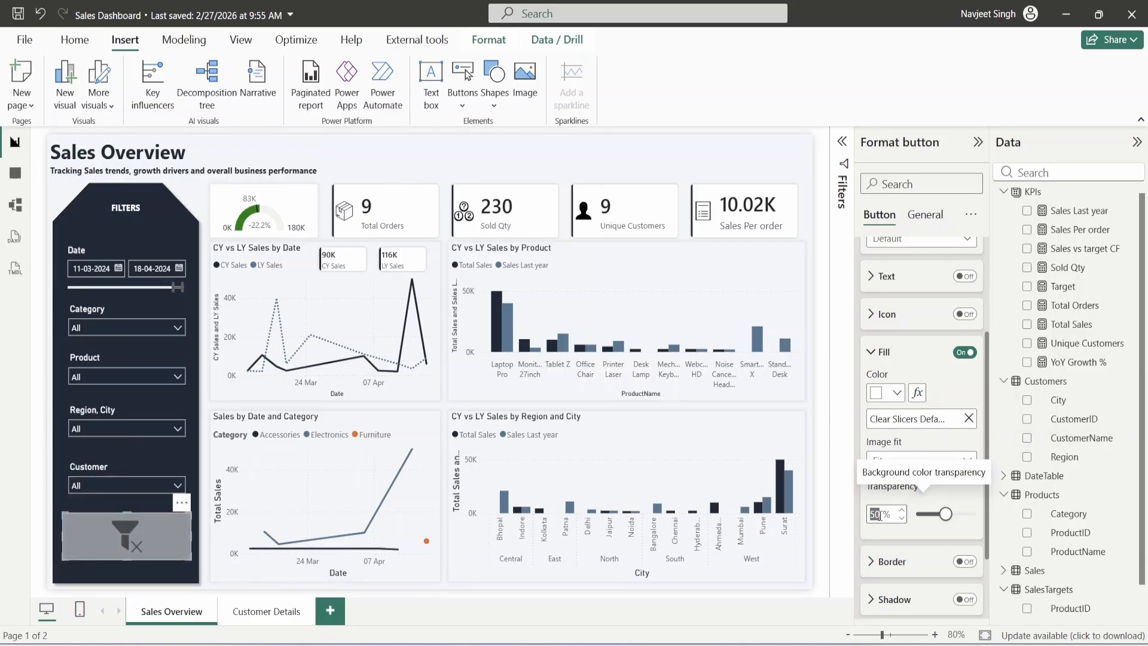
key(Return)
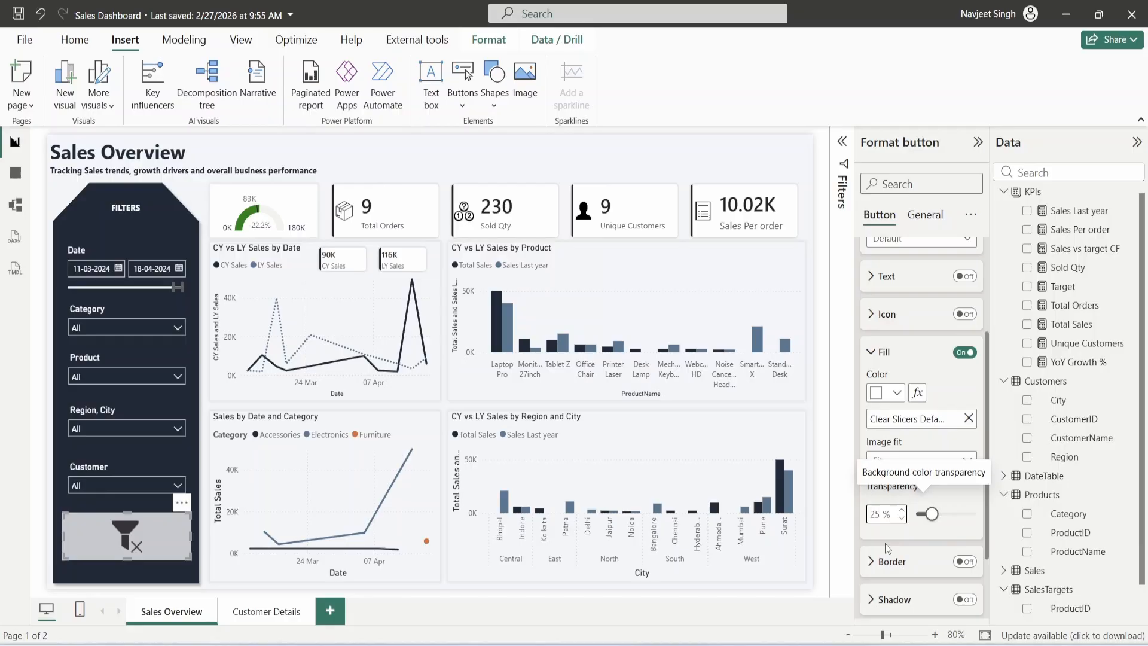
click(888, 392)
click(943, 331)
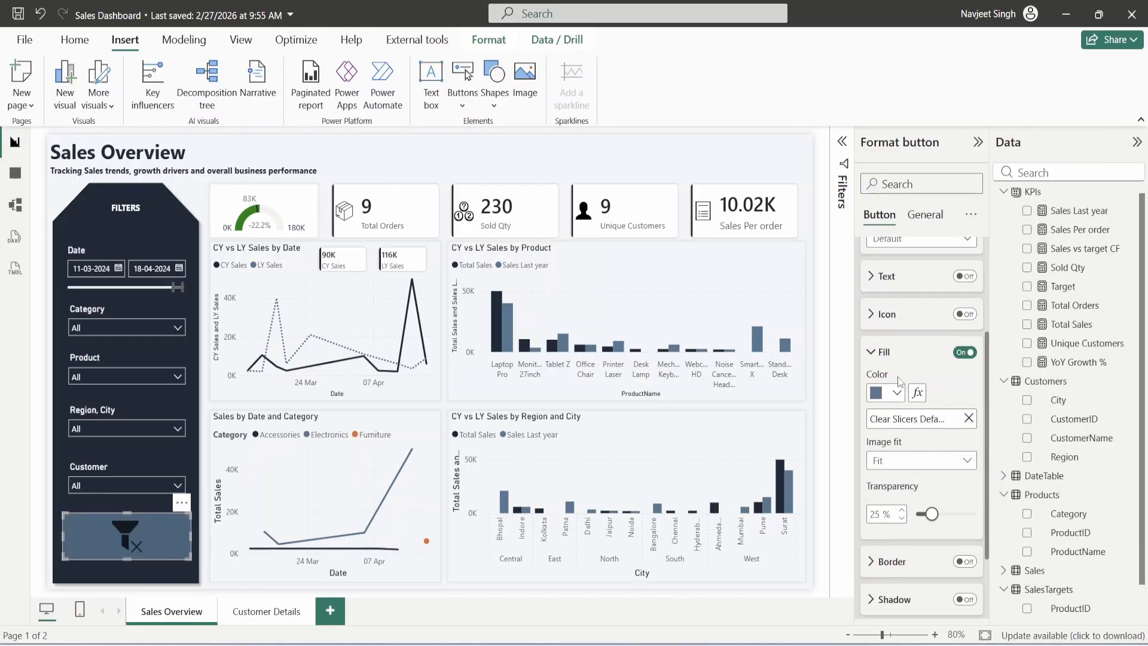
click(235, 587)
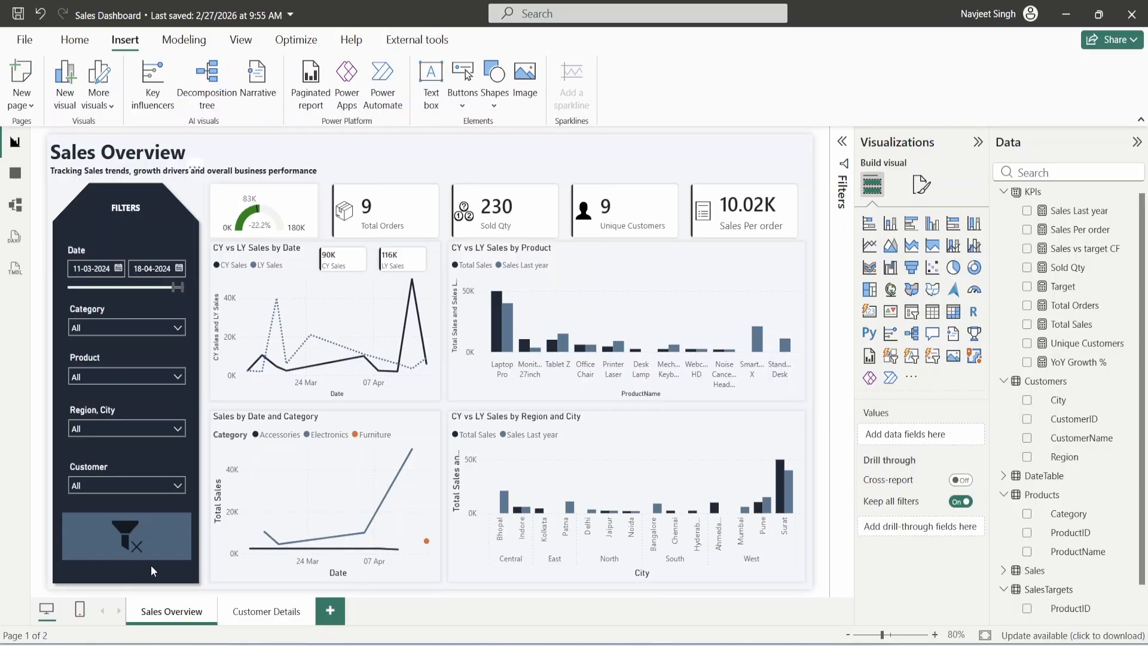
- Filter the report to the North and East regions and customer Omicron Logistics
click(128, 424)
click(117, 337)
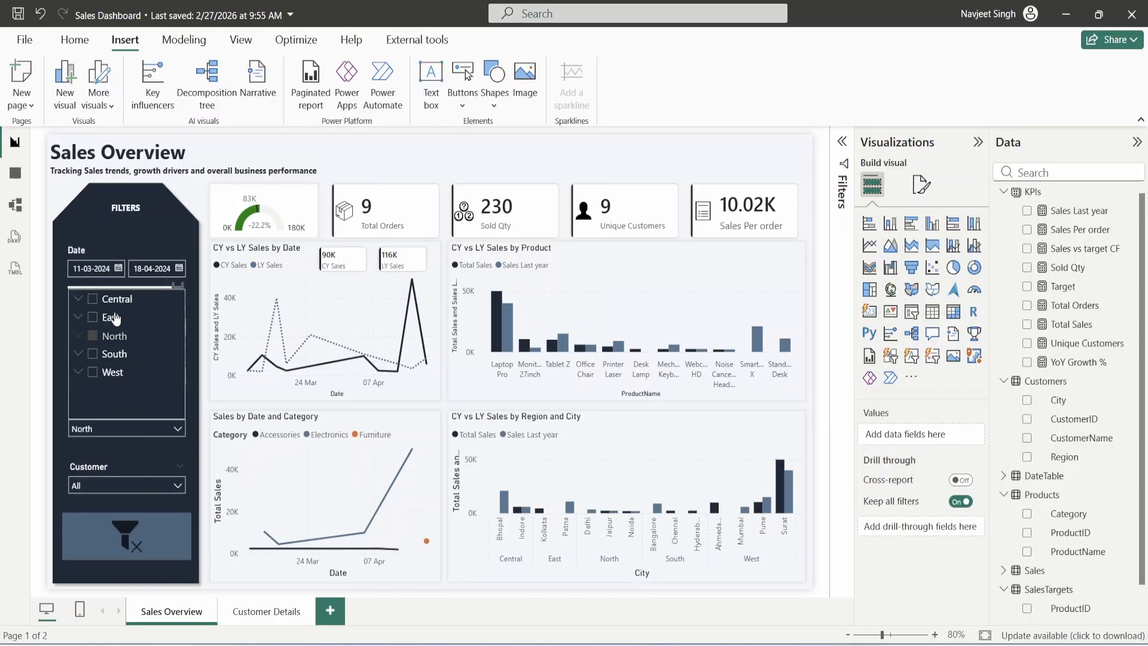
ctrl+click(111, 317)
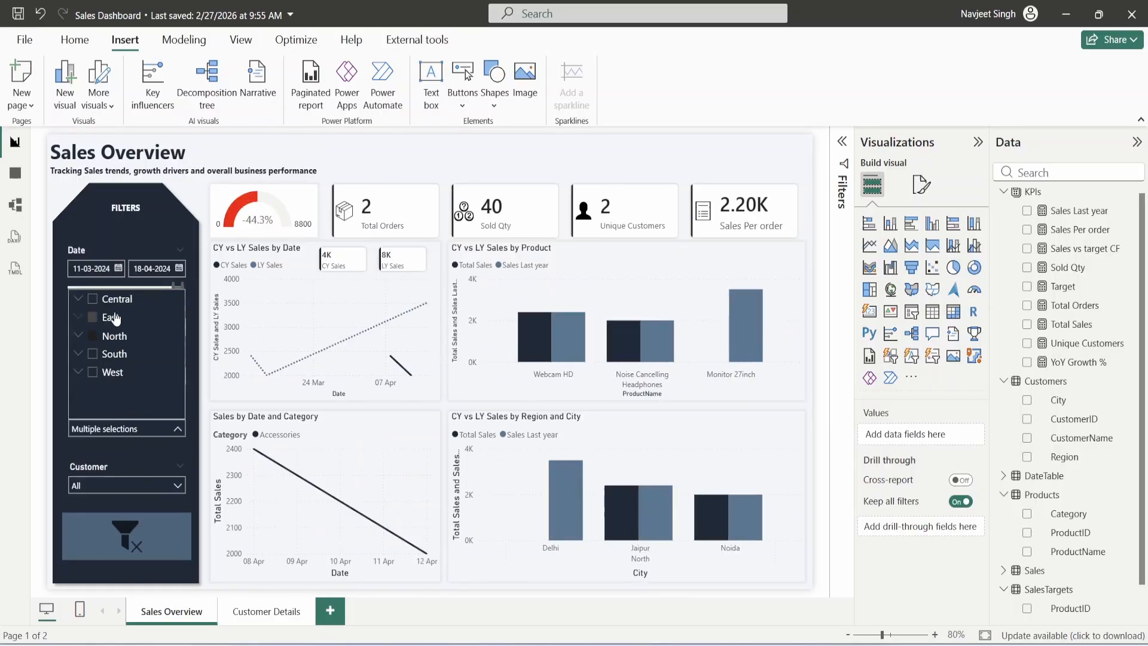
click(131, 485)
click(107, 412)
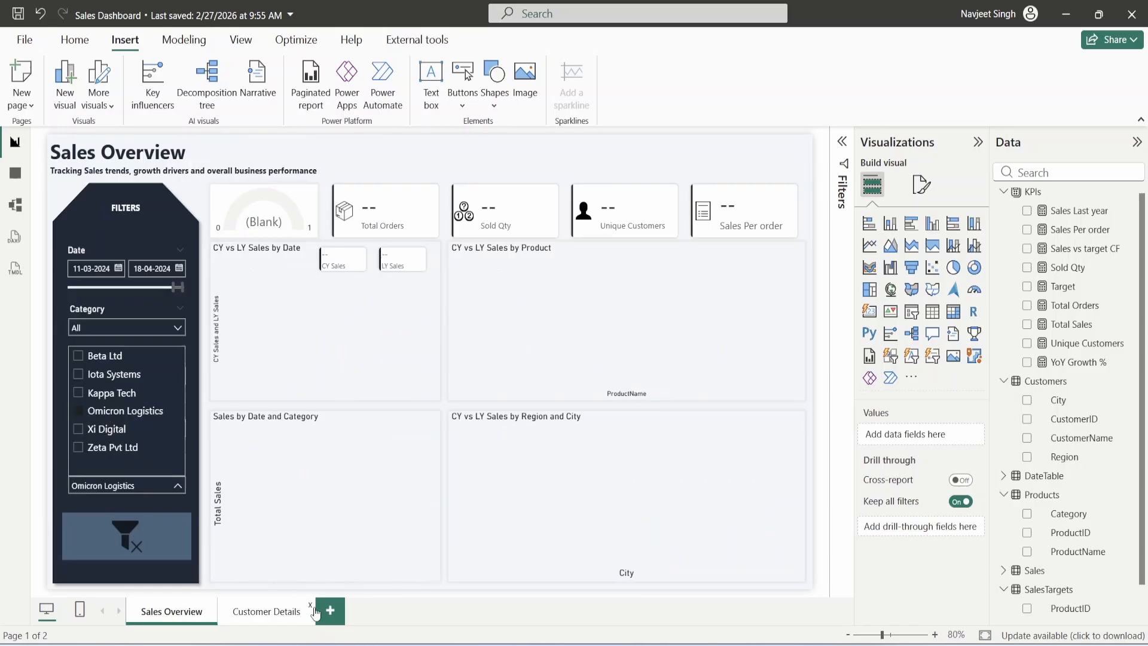
click(444, 595)
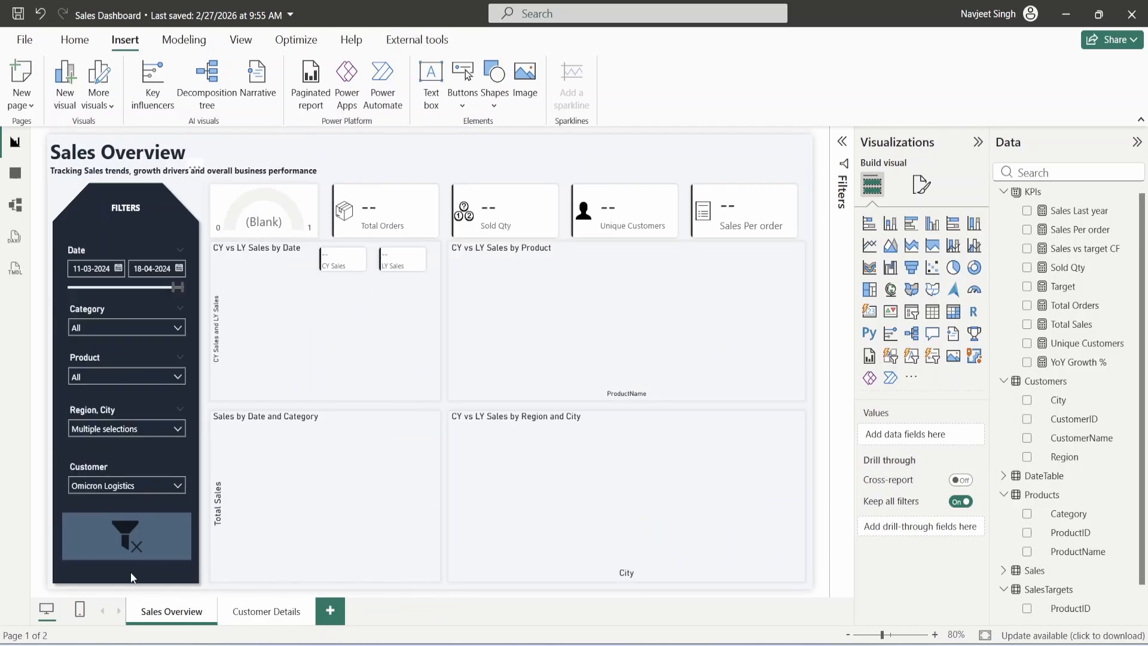
- Clear all slicer selections and move the start-date calendar to January 2024
ctrl+click(144, 542)
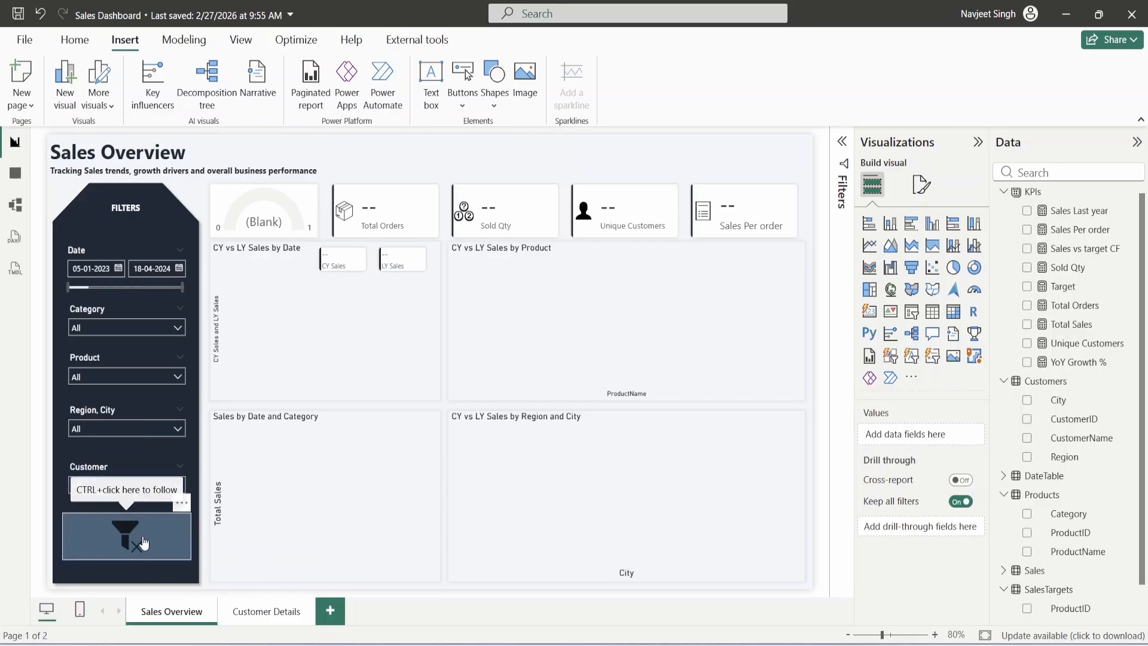
click(119, 269)
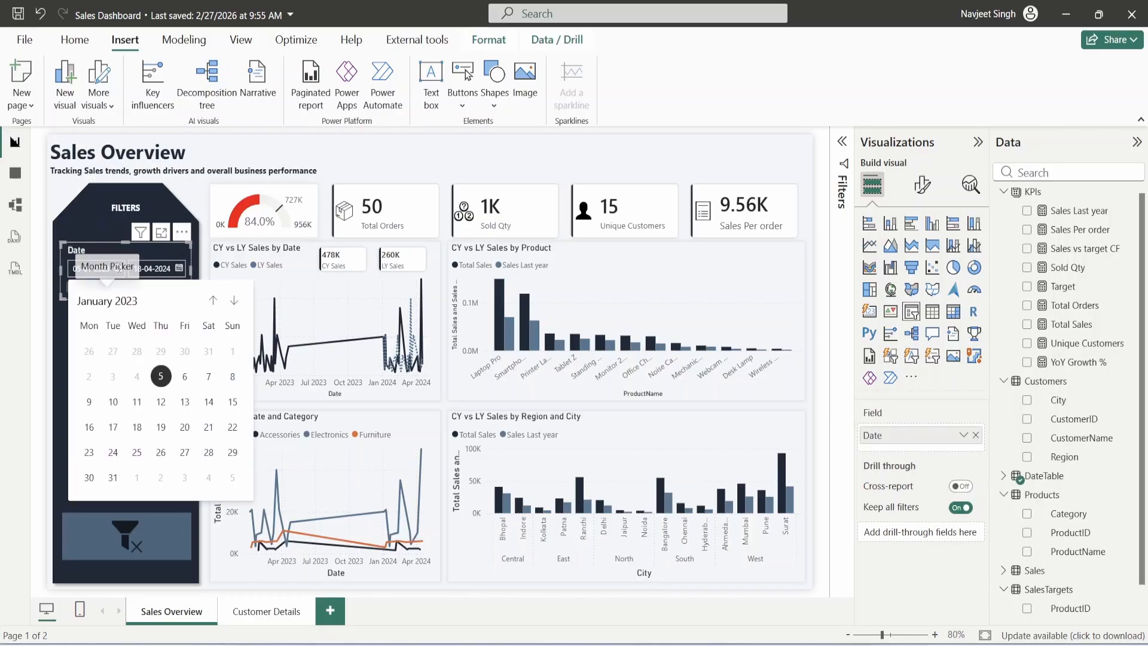
click(112, 300)
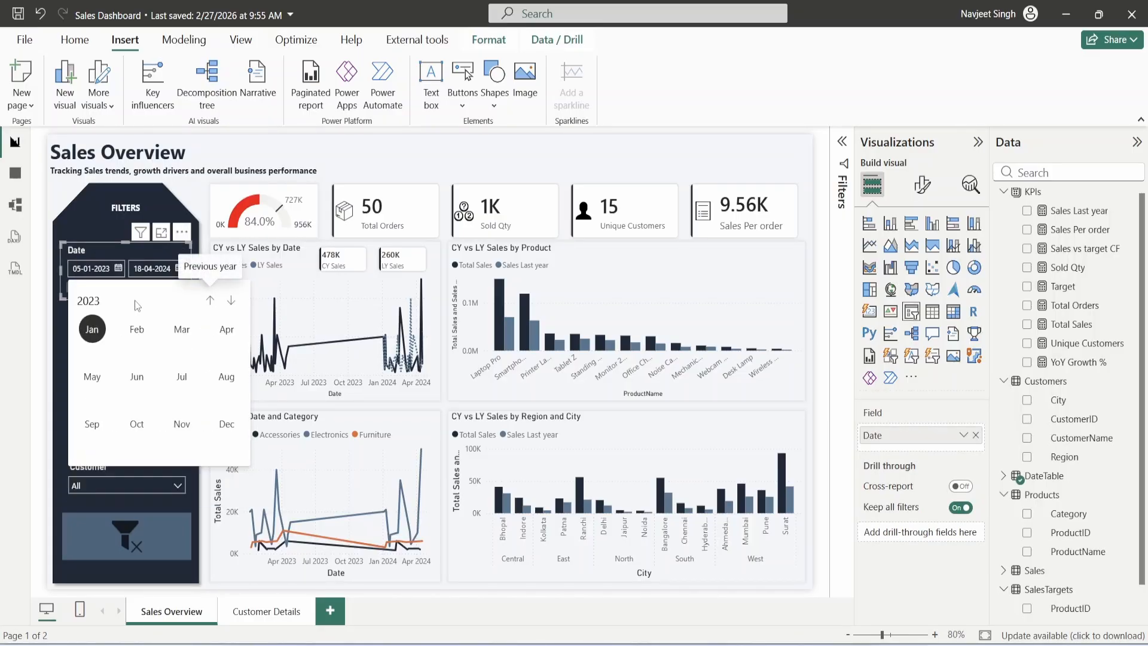
click(234, 300)
click(92, 332)
- Set the start date to 01-01-2024 and return to the Sales Overview page
click(89, 351)
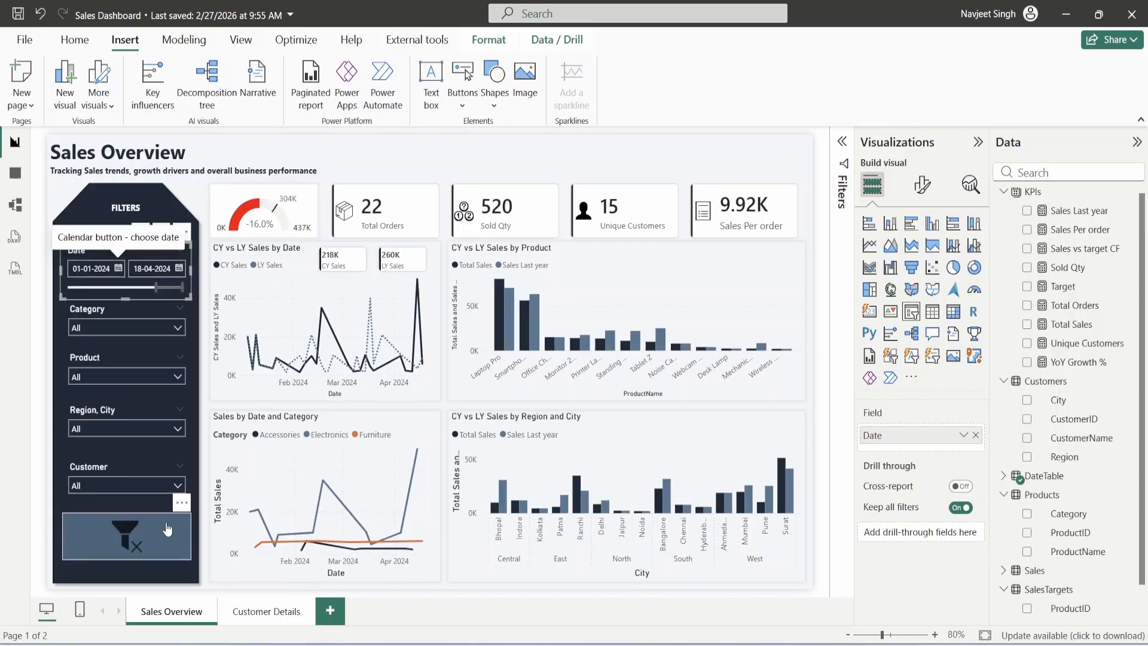
click(275, 597)
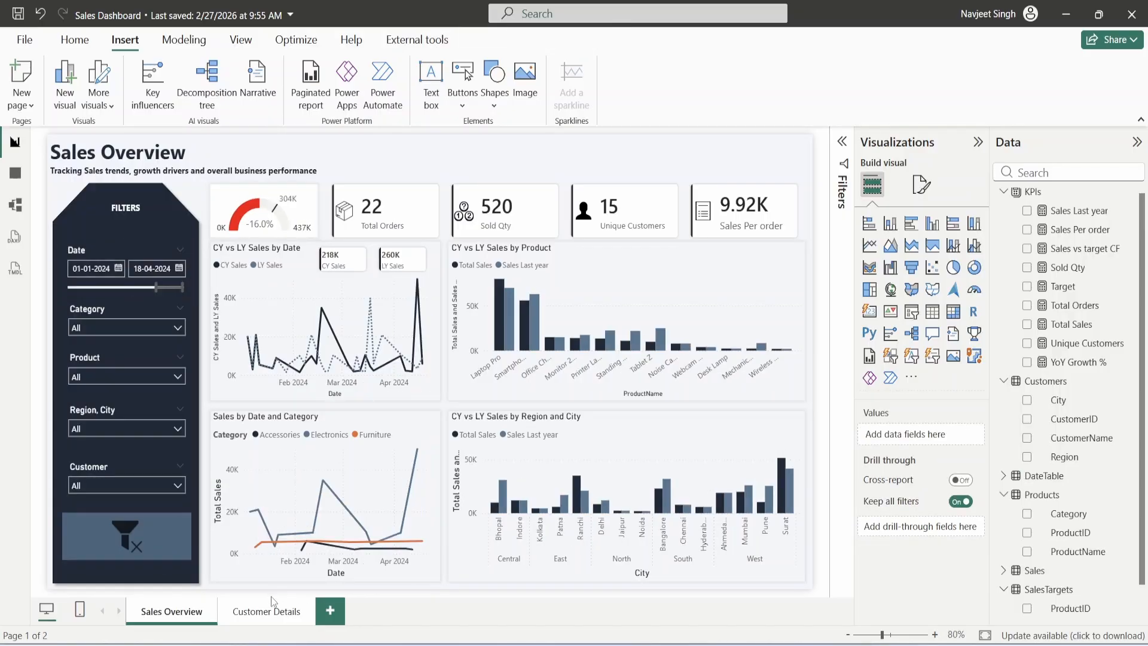
click(273, 612)
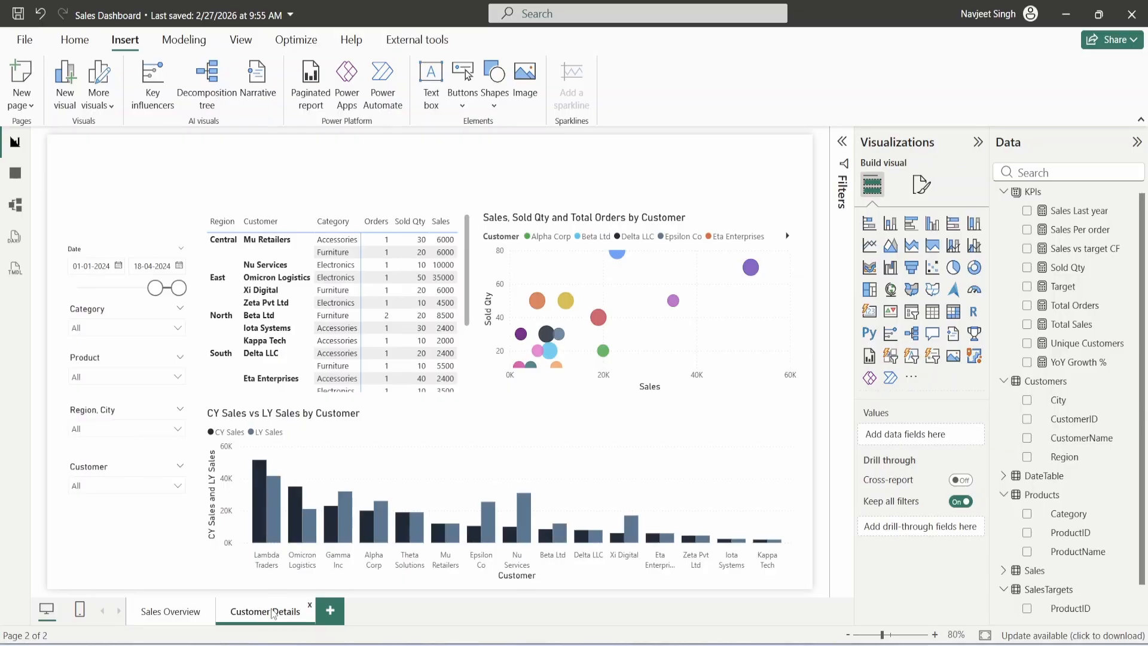
click(174, 616)
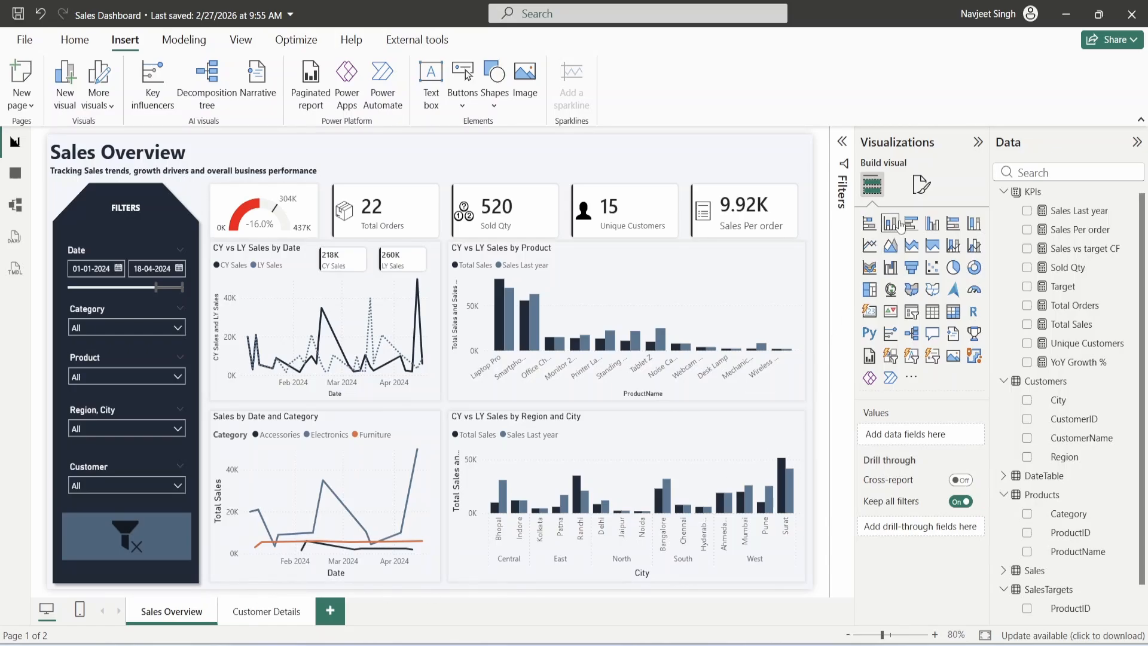
- Look up the Sales Overview canvas background's custom hex colour
click(921, 185)
click(909, 324)
click(897, 378)
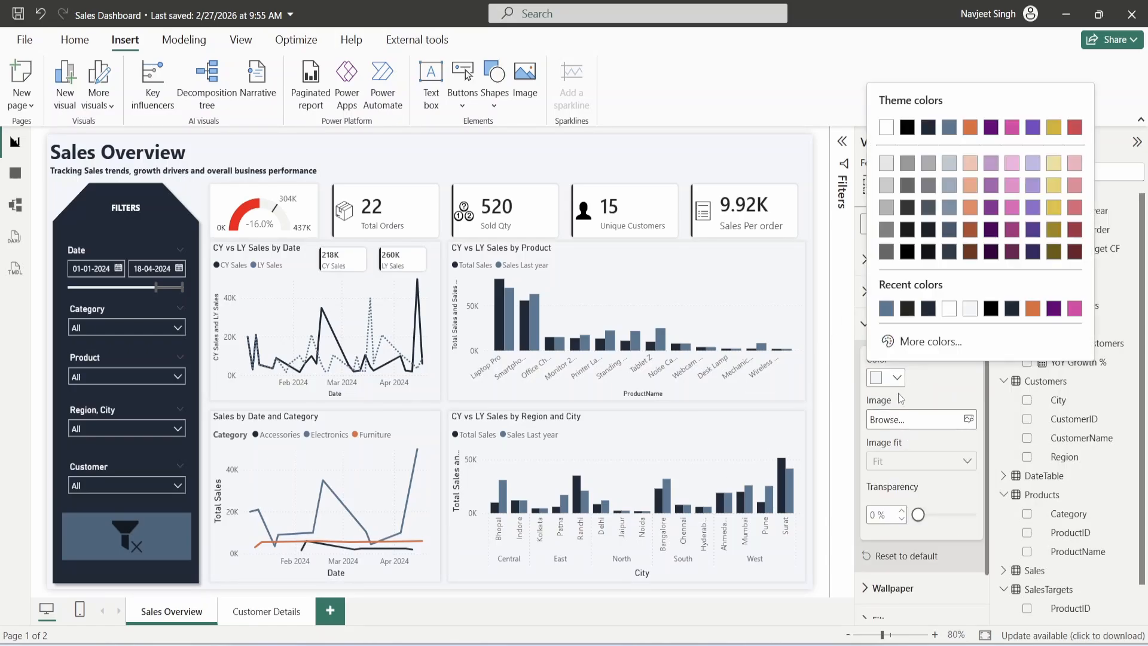
click(910, 336)
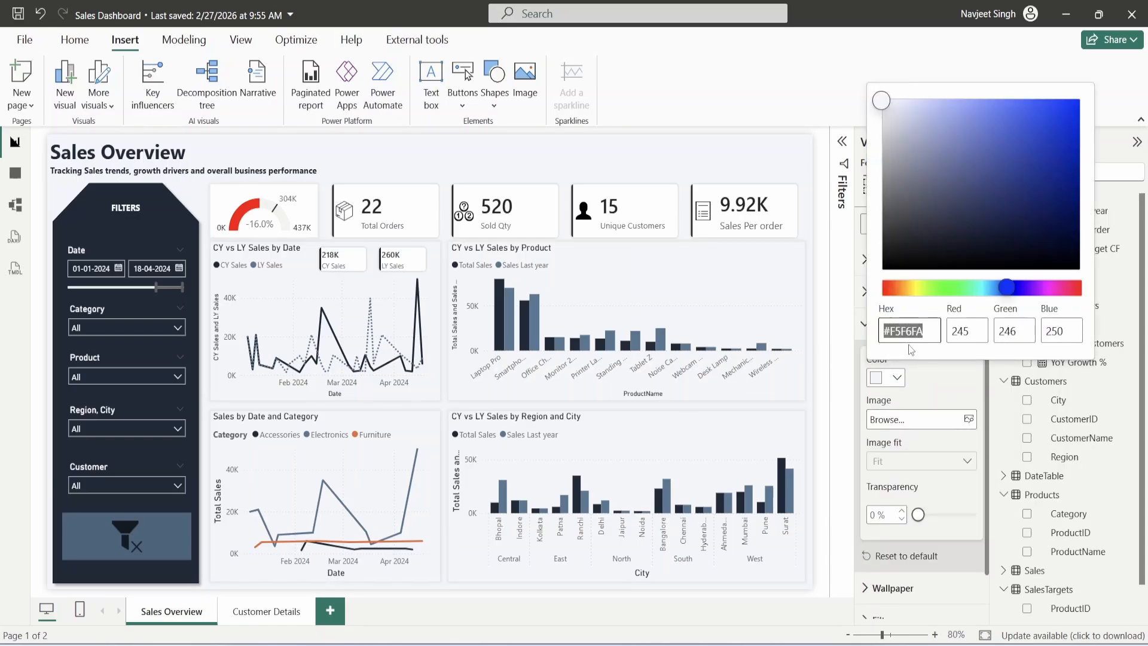
click(730, 595)
- Paste that hex colour into the Customer Details page's canvas background colour
click(265, 611)
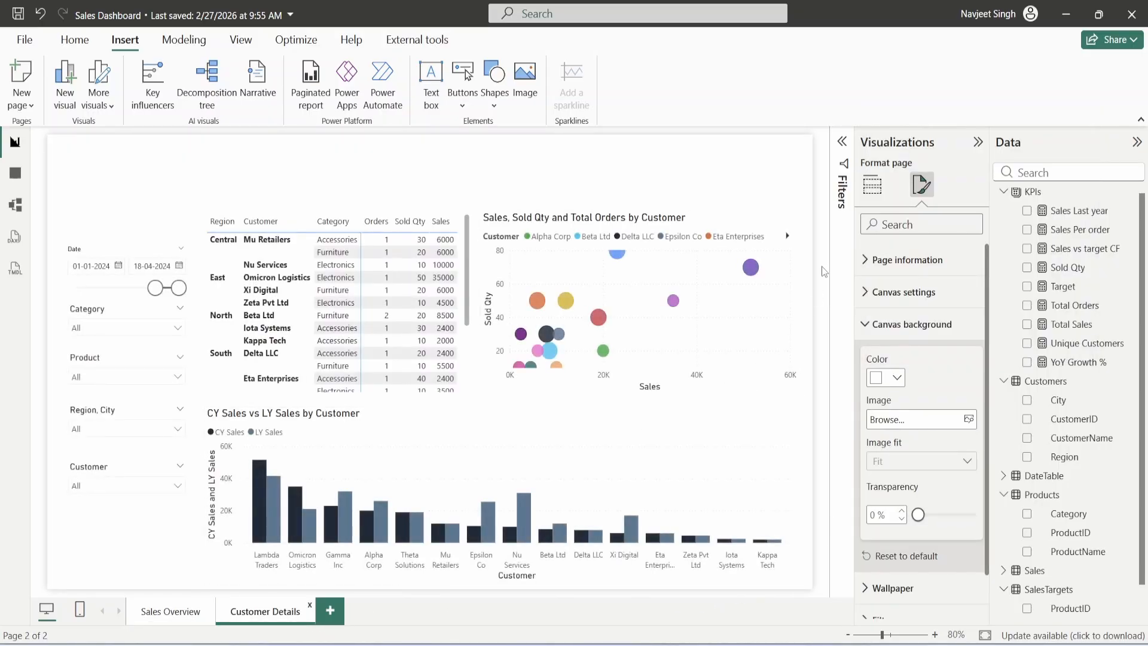
click(927, 192)
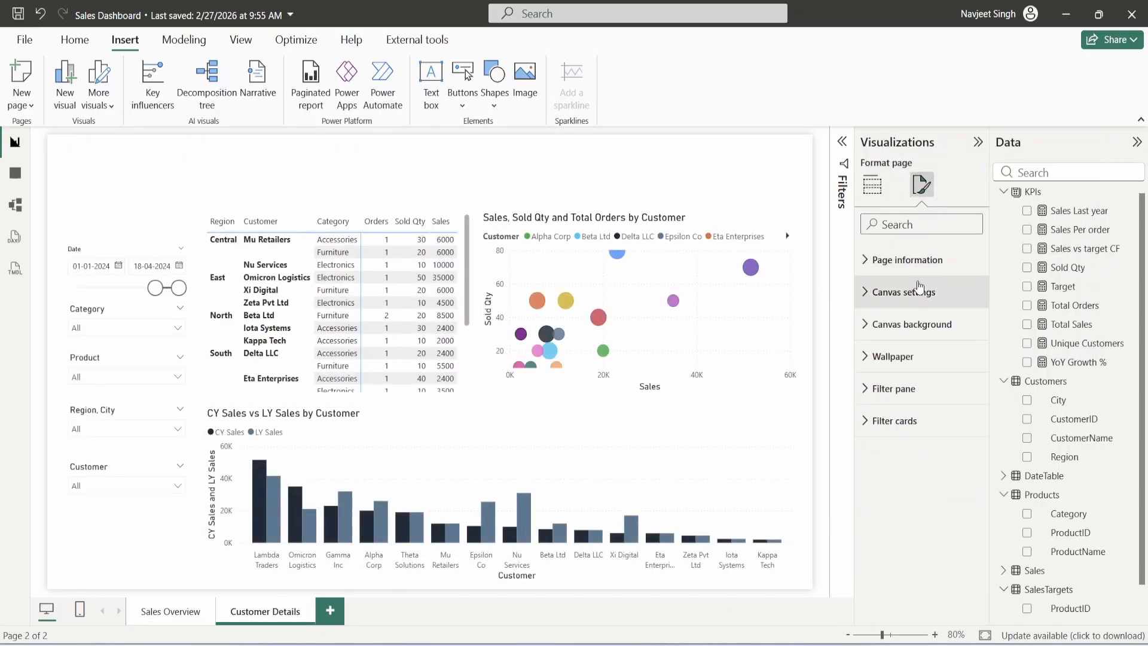
click(912, 324)
click(897, 377)
click(906, 348)
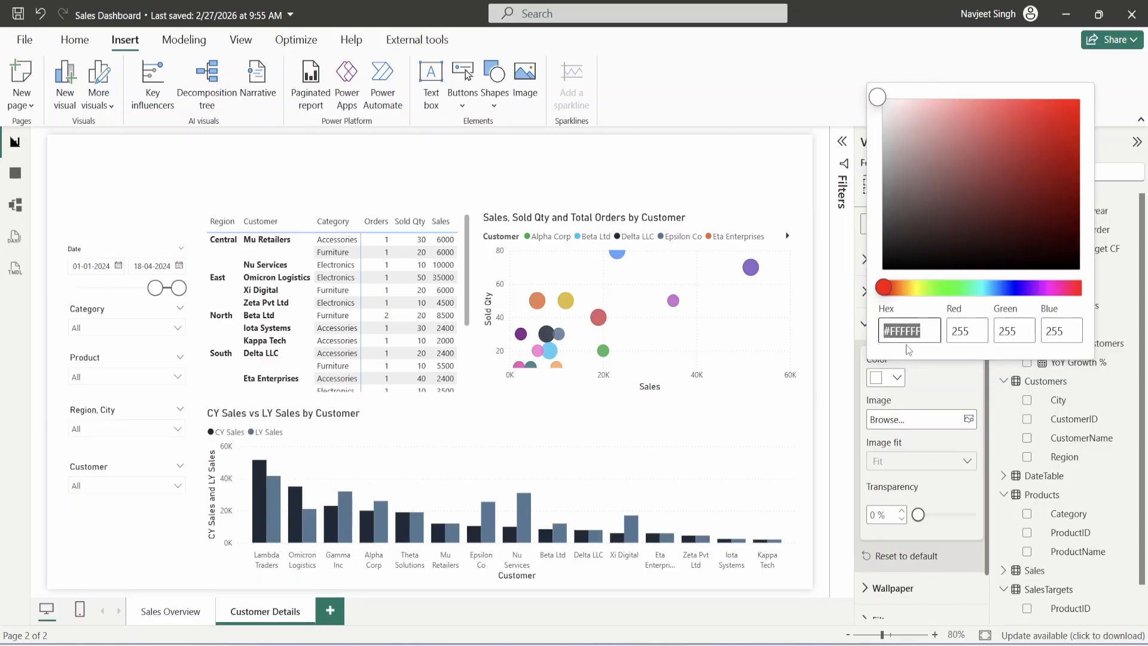
key(ctrl+v)
click(891, 492)
- Replace Customer Details' old slicers with the FILTERS panel copied from Sales Overview, syncing slicers
click(825, 349)
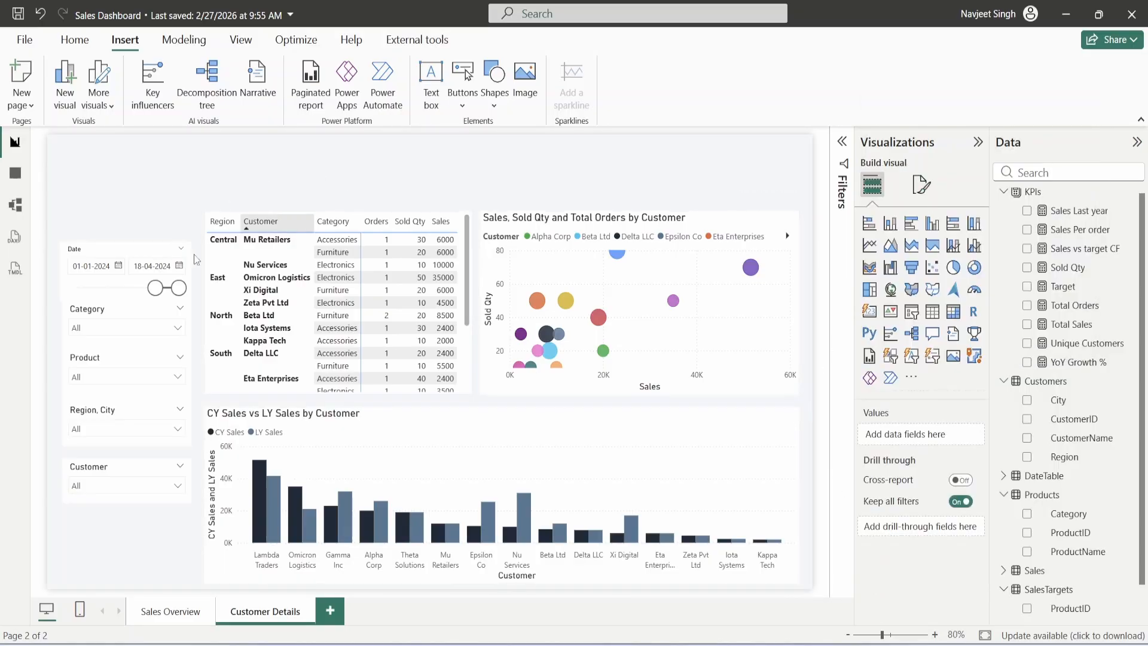
click(176, 624)
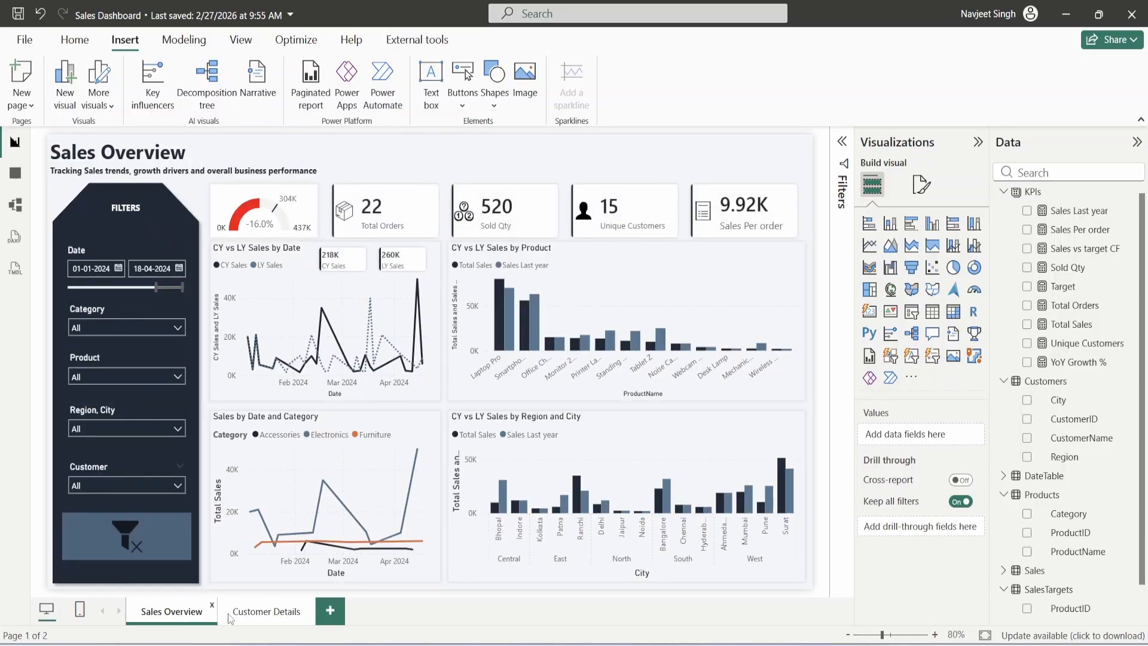
click(258, 611)
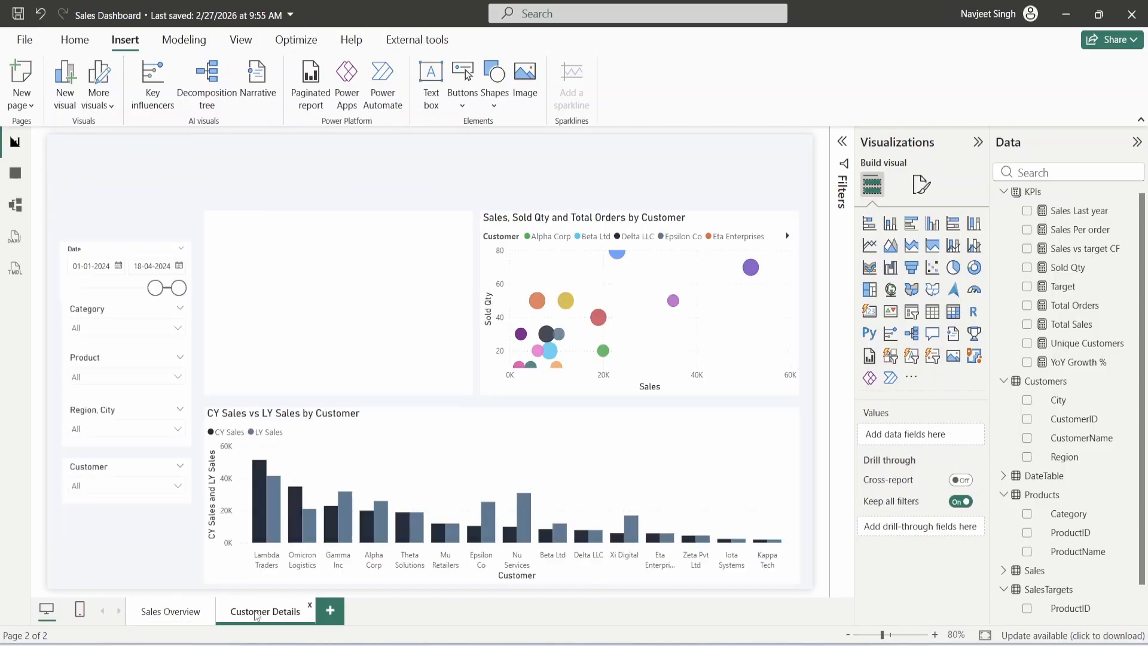
click(91, 368)
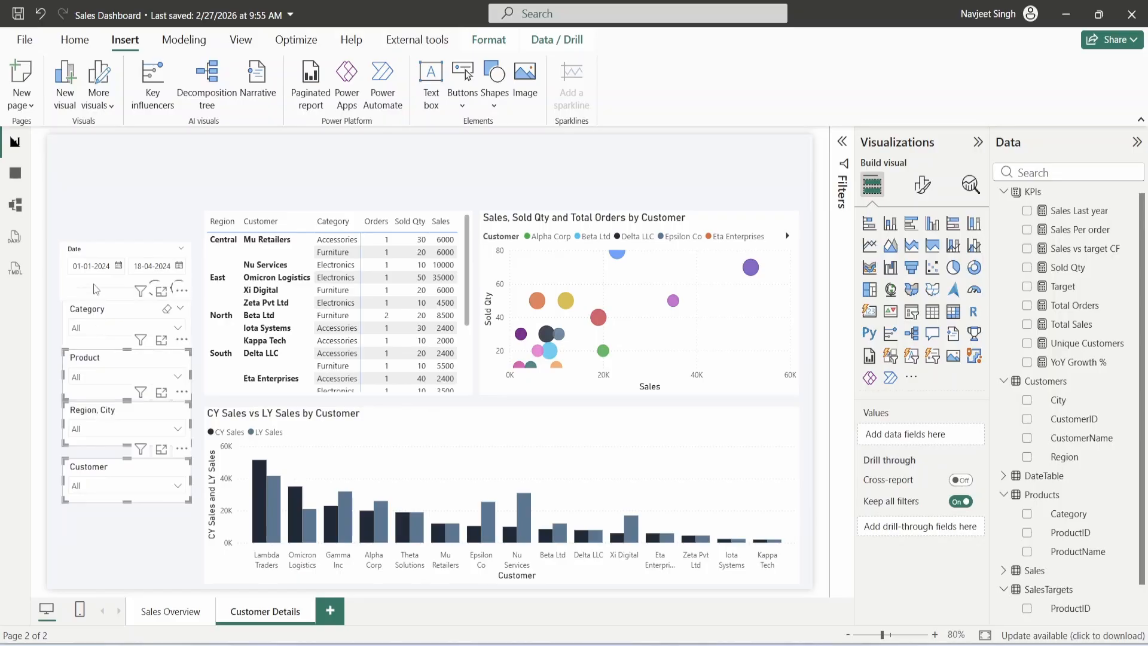
key(Delete)
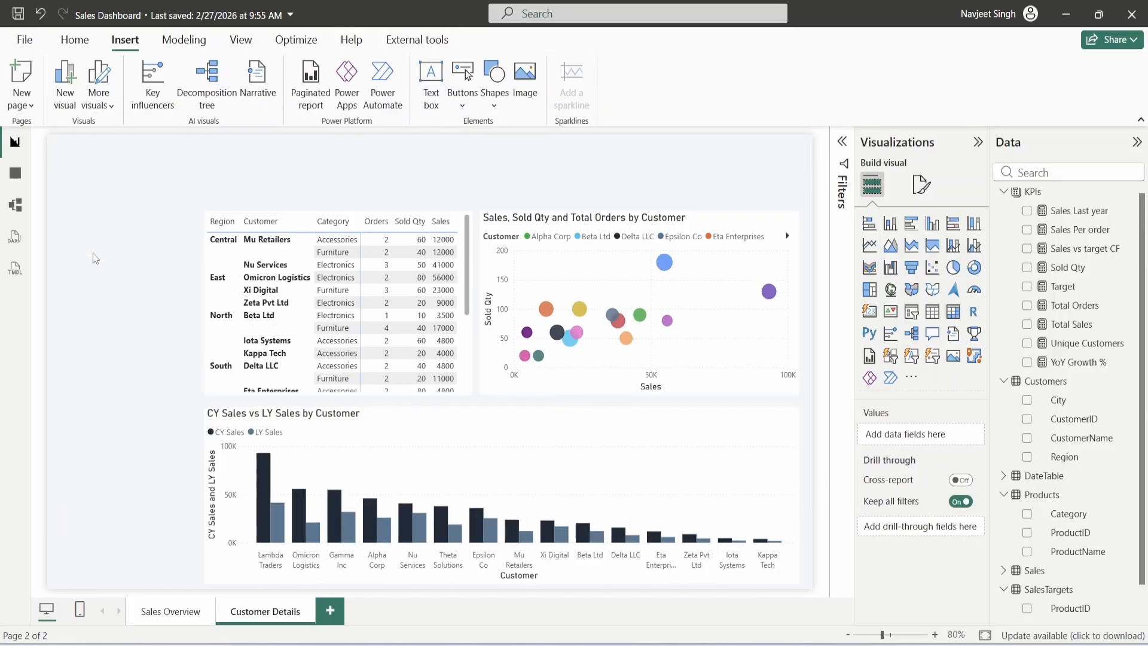
click(195, 611)
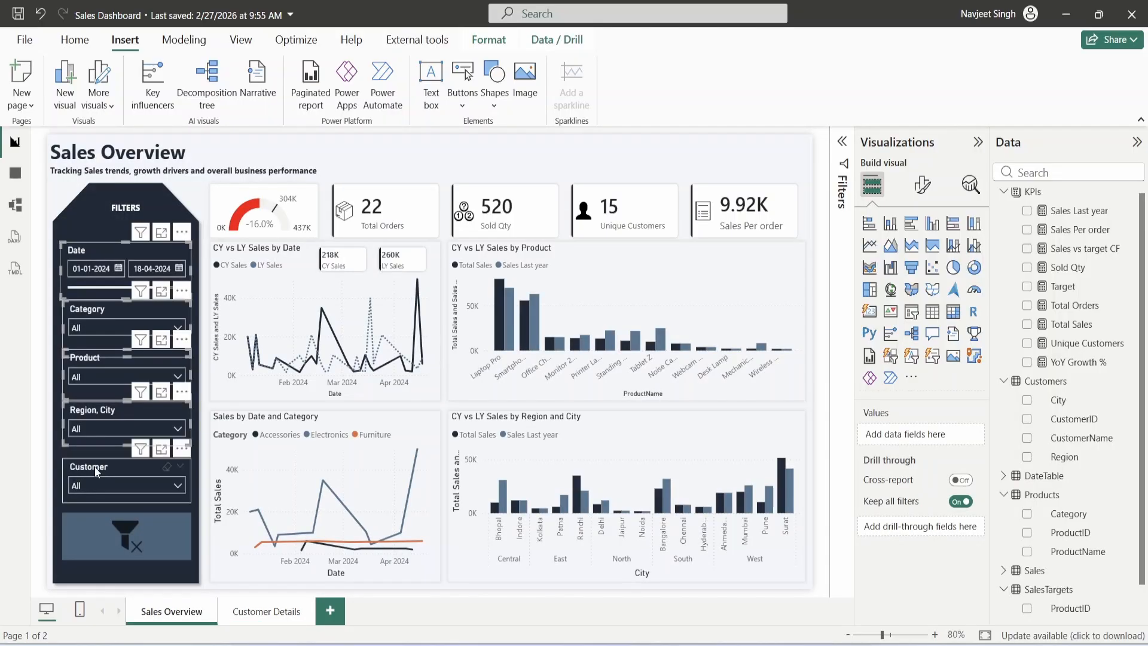
click(86, 524)
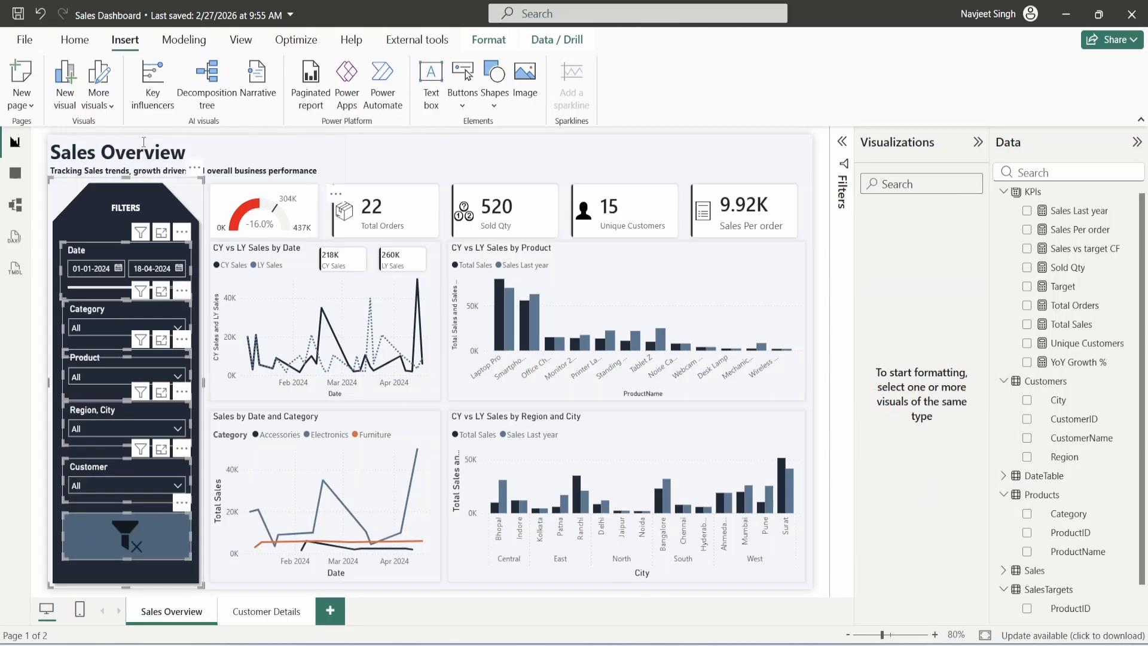
click(274, 612)
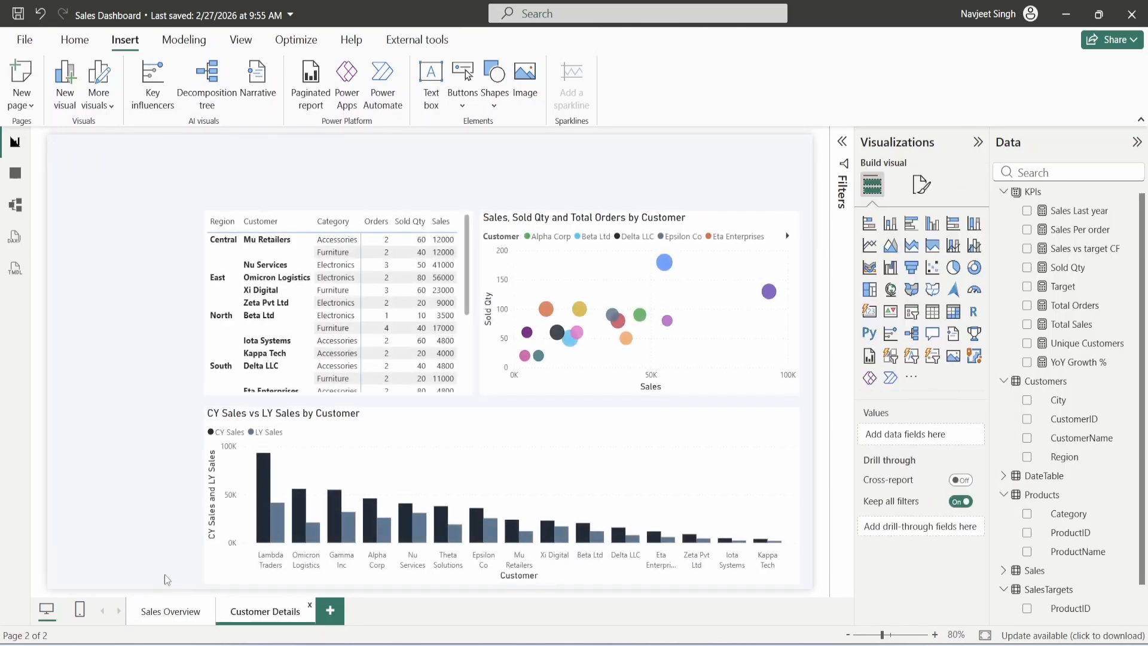
key(ctrl+v)
key(Return)
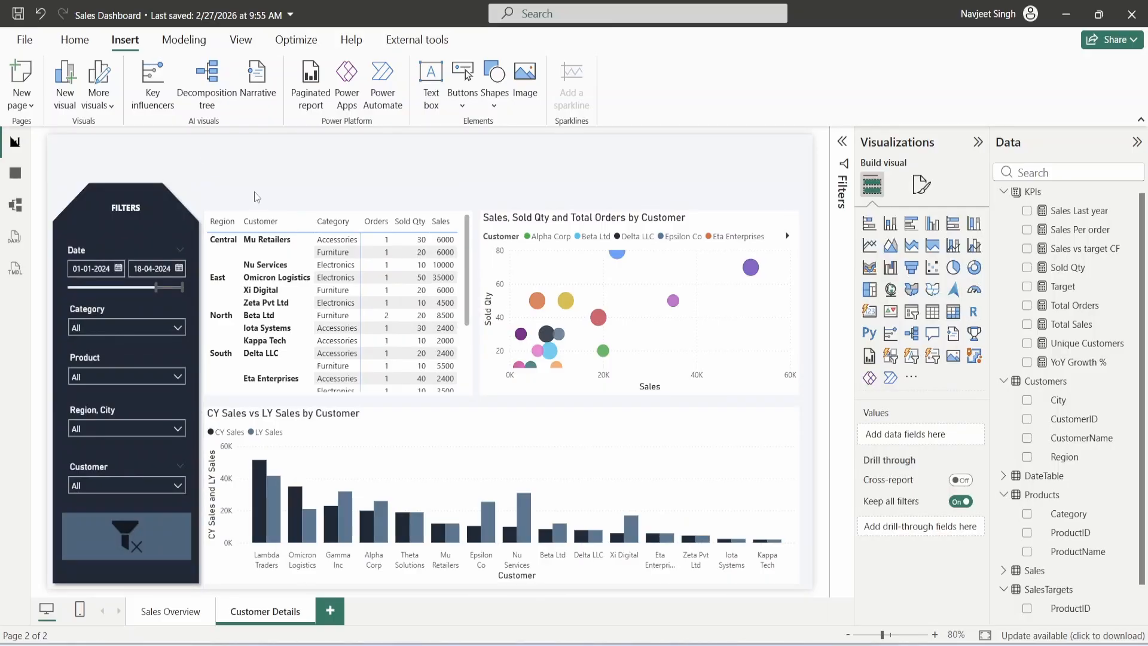
- Paste the CY vs LY Sales by Product chart from Sales Overview onto Customer Details
click(168, 611)
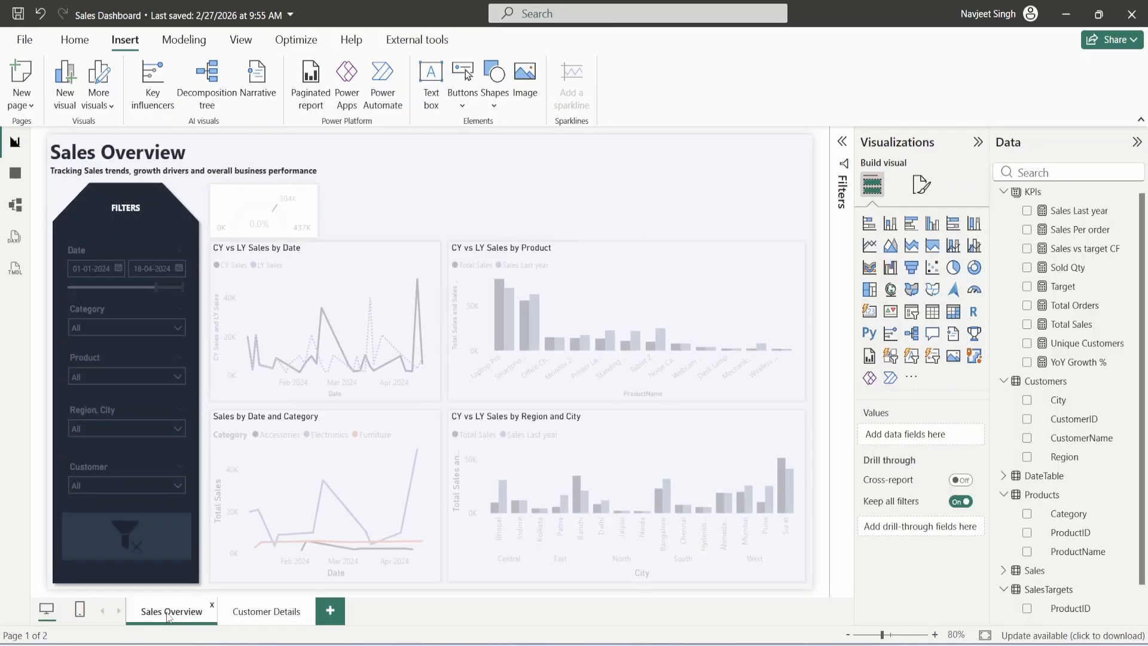
click(582, 245)
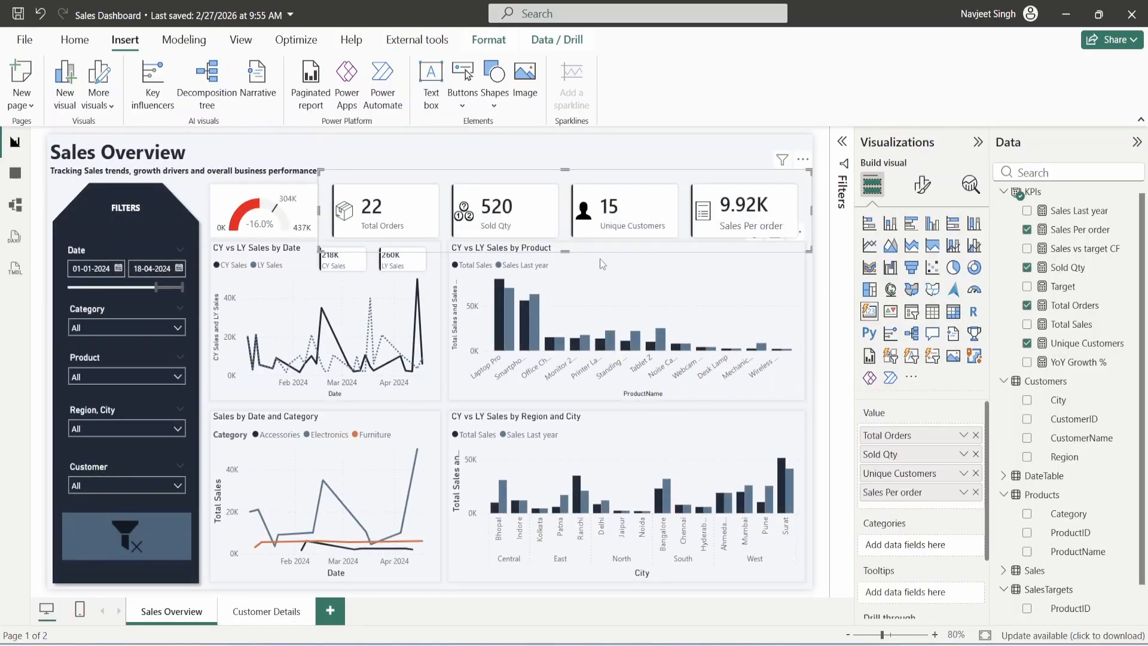
click(601, 258)
click(272, 612)
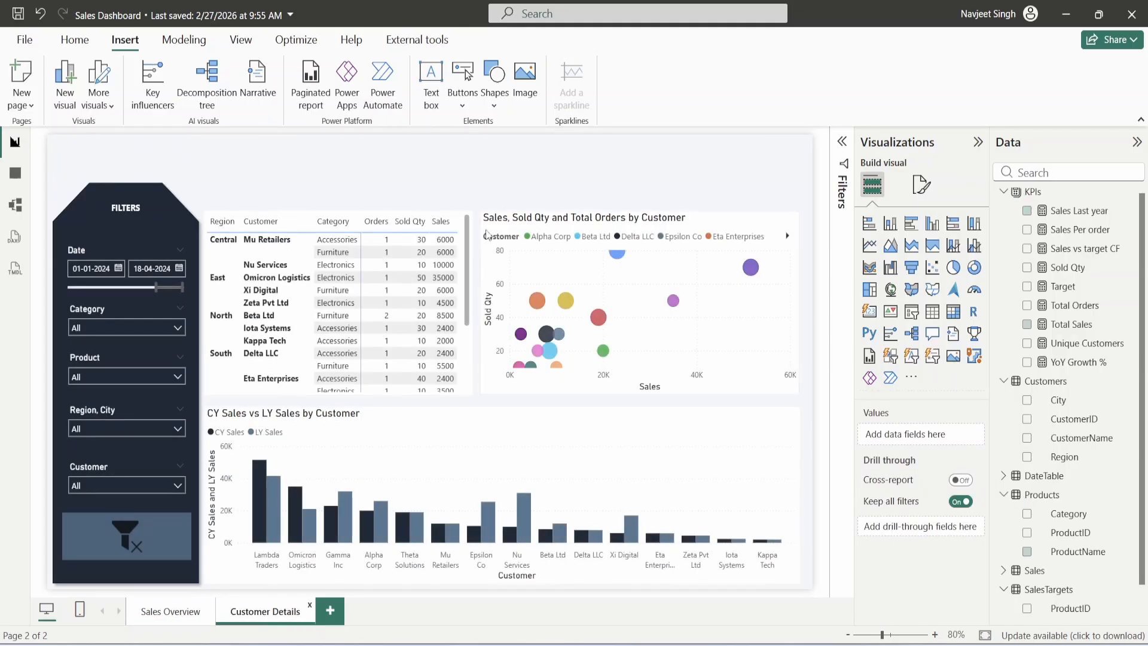
key(ctrl+v)
- Copy the pasted chart's formatting onto the customer bar chart and customer table
click(75, 39)
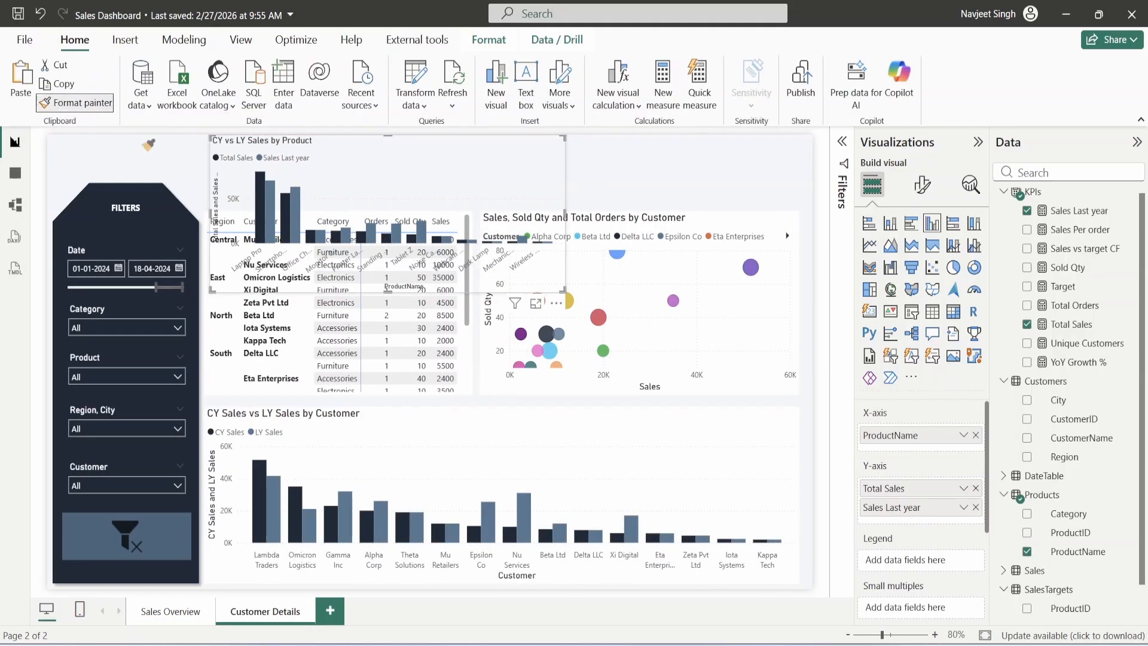
click(688, 358)
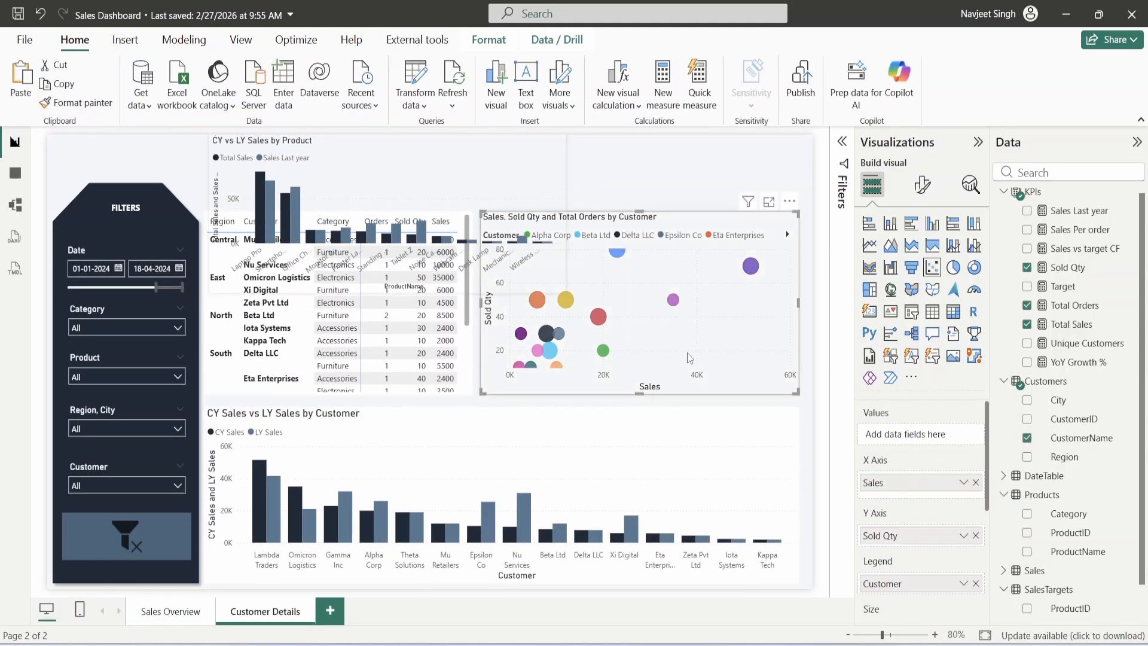
click(78, 103)
click(509, 447)
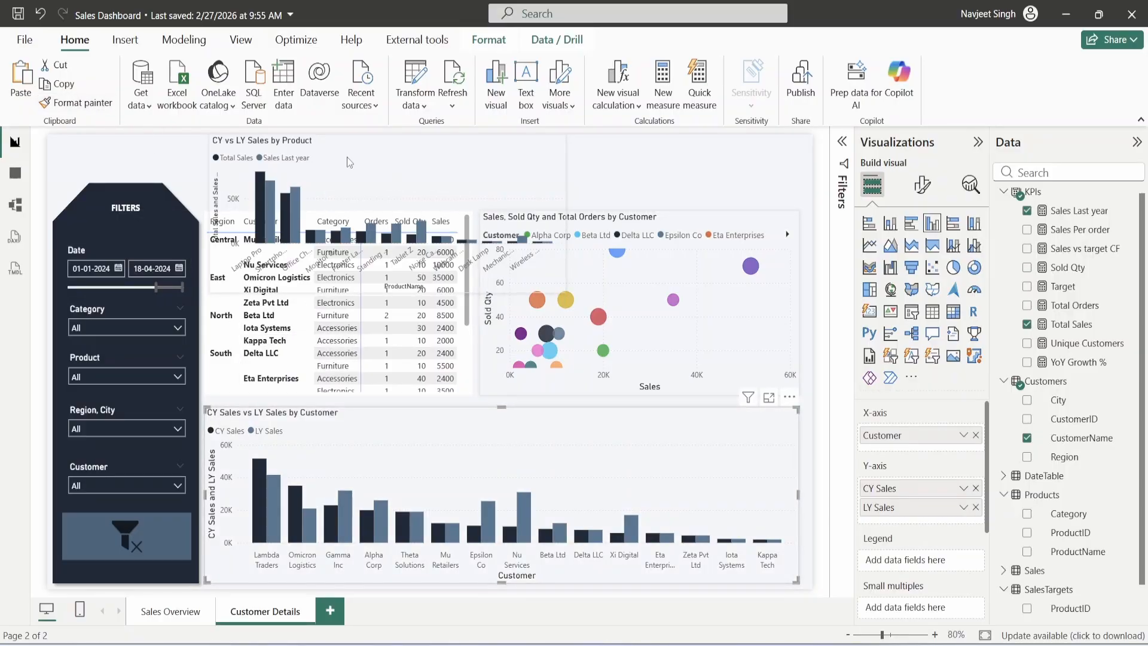
drag(351, 159, 605, 158)
click(64, 108)
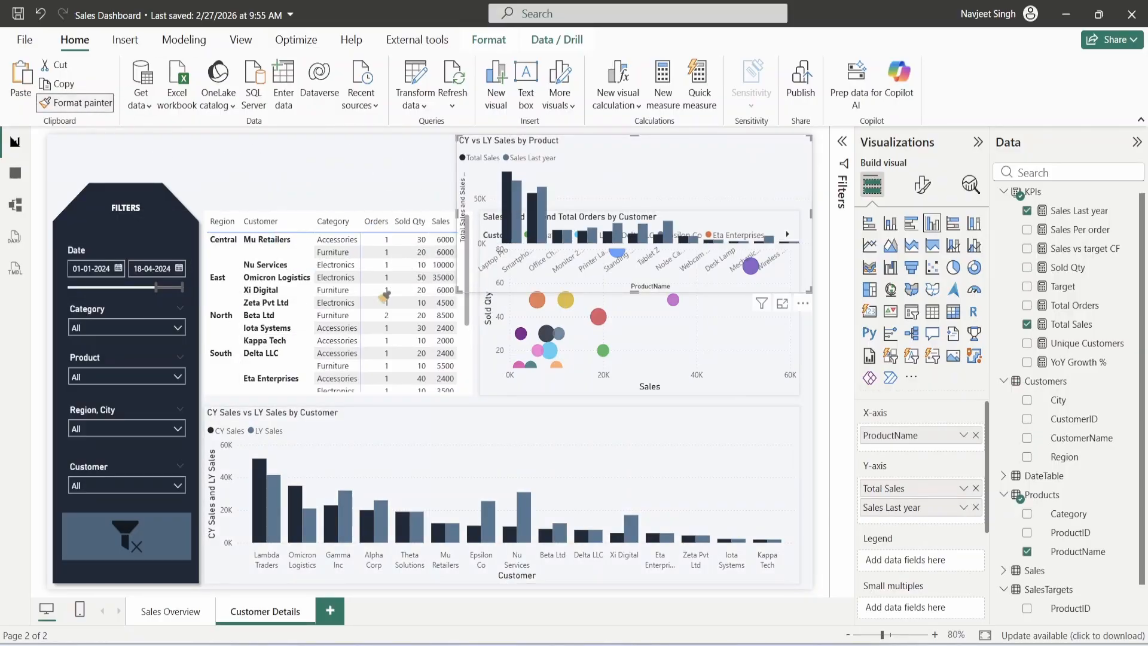
- Select the stray CY vs LY Sales by Product chart and delete it
click(351, 268)
click(593, 147)
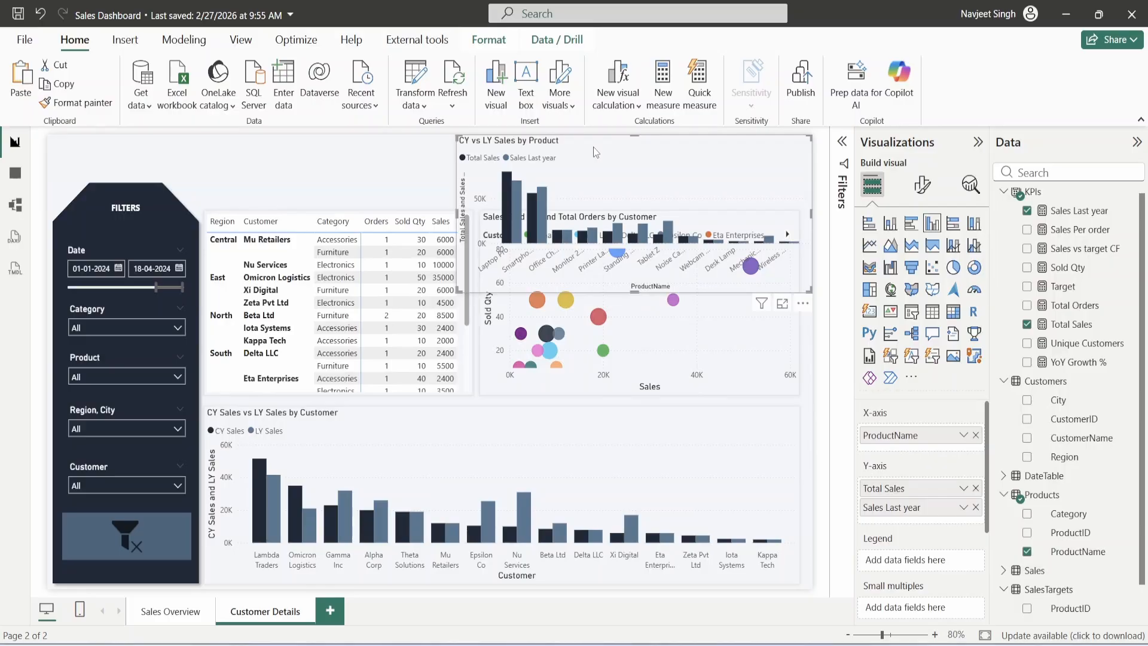
key(Delete)
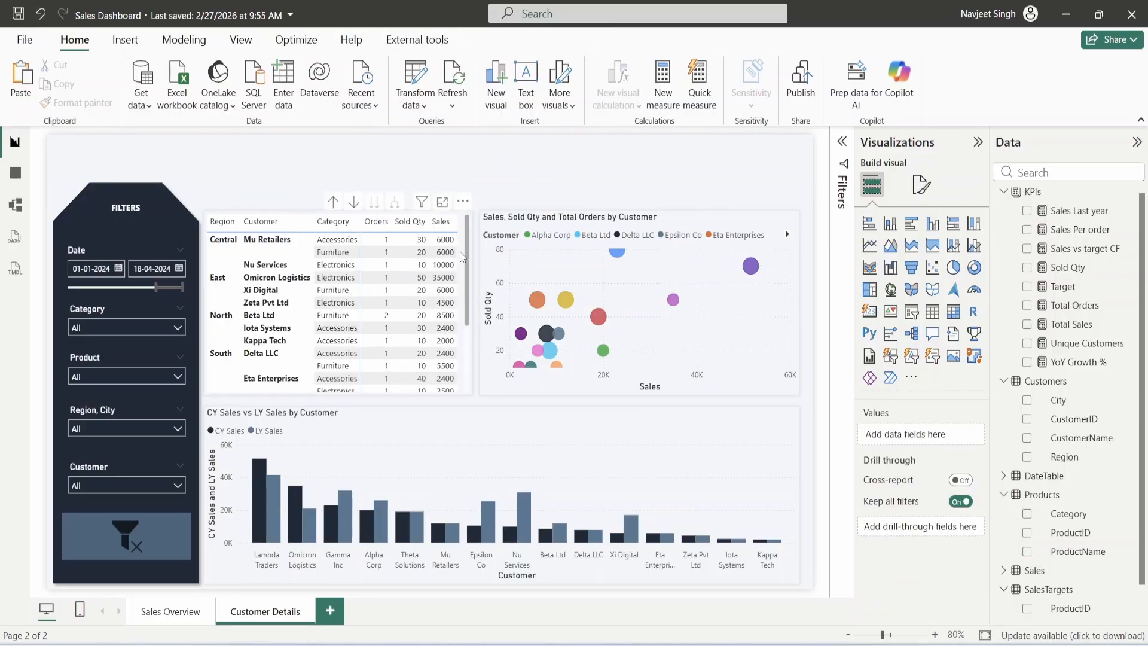
- Apply the Condensed style preset to the customer matrix
click(464, 250)
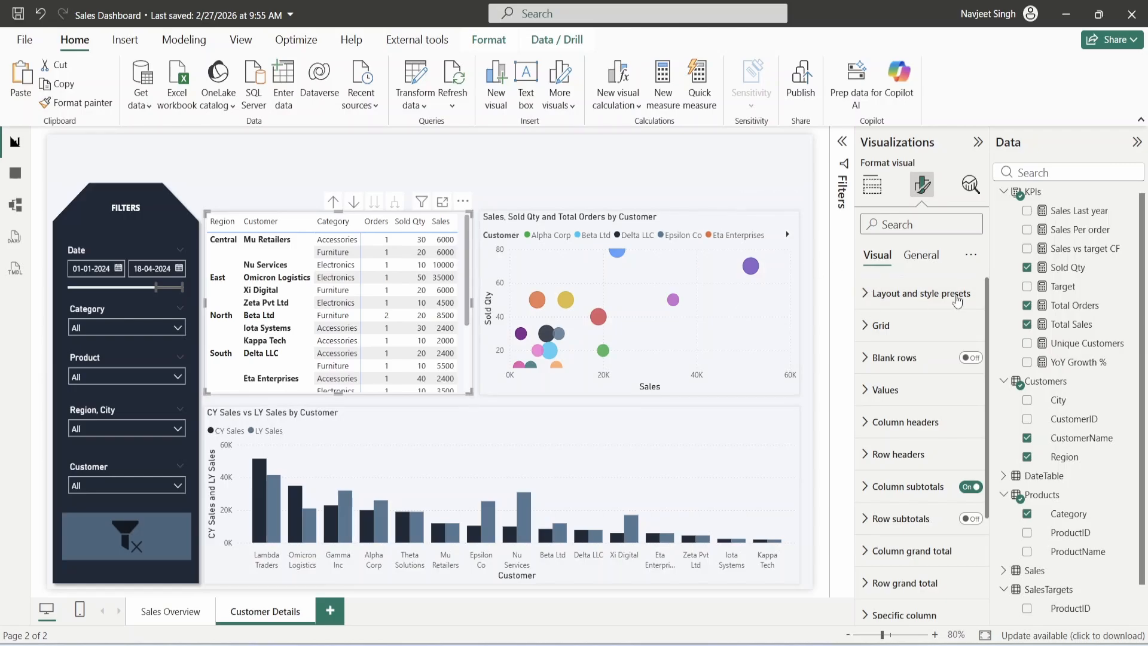
click(920, 293)
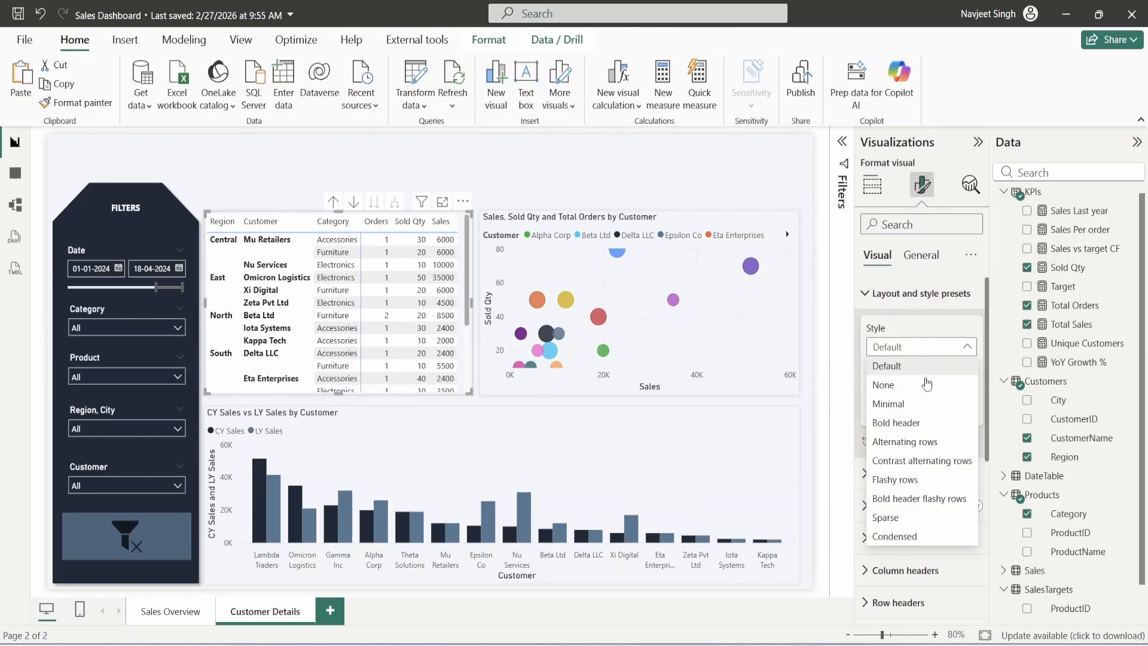
click(925, 537)
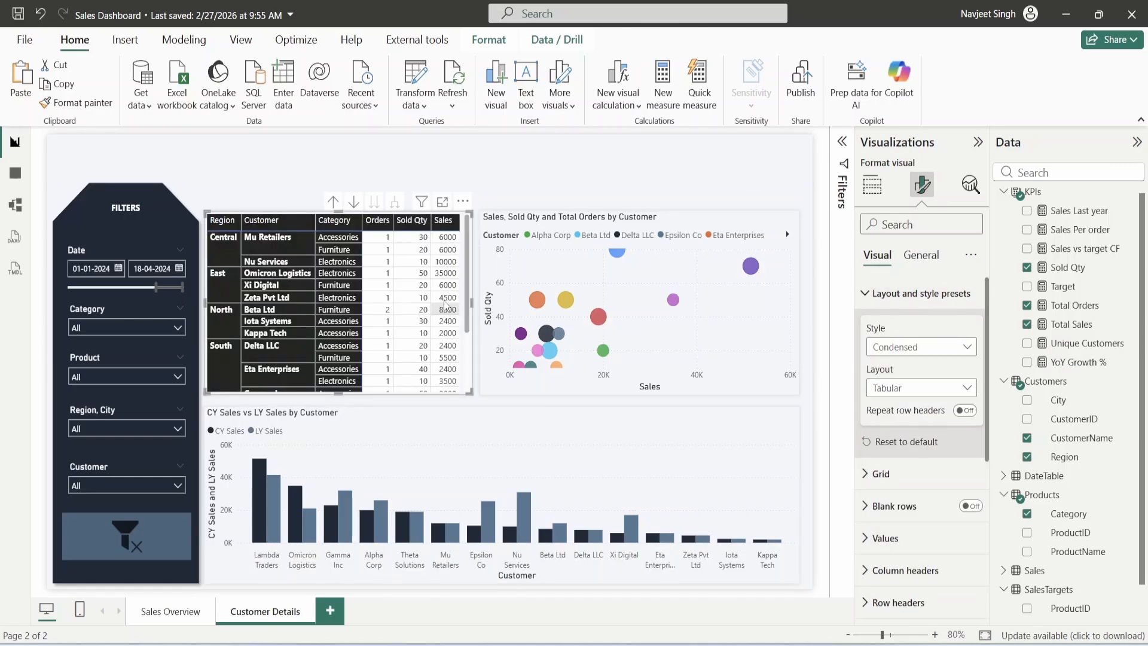
scroll(353, 296, down, 3)
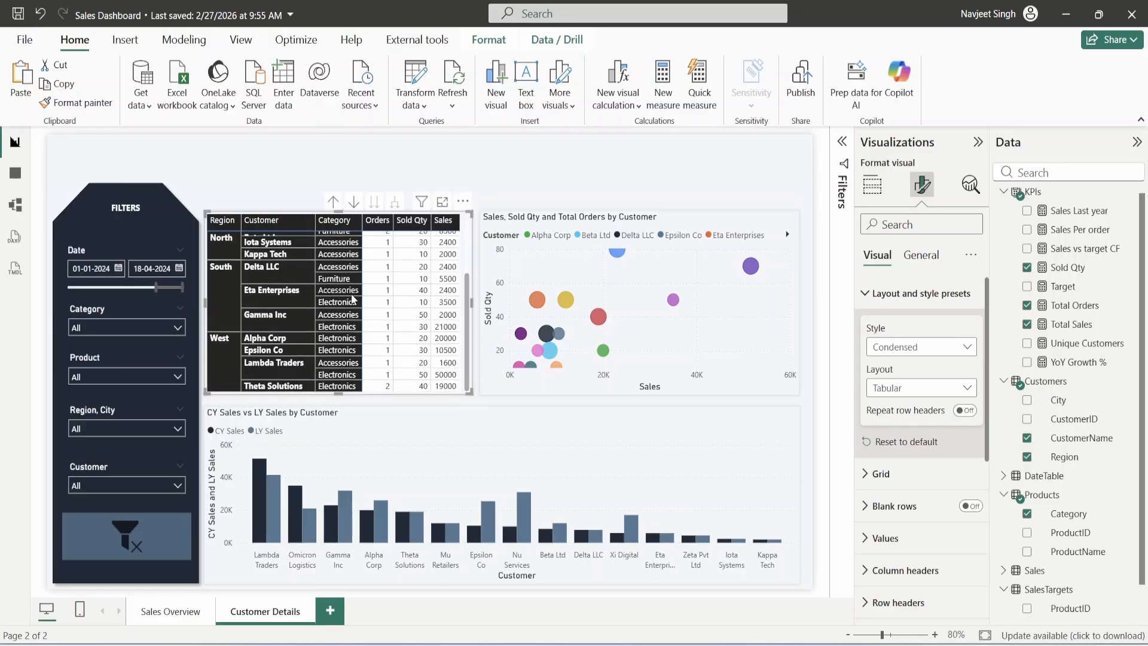
click(907, 303)
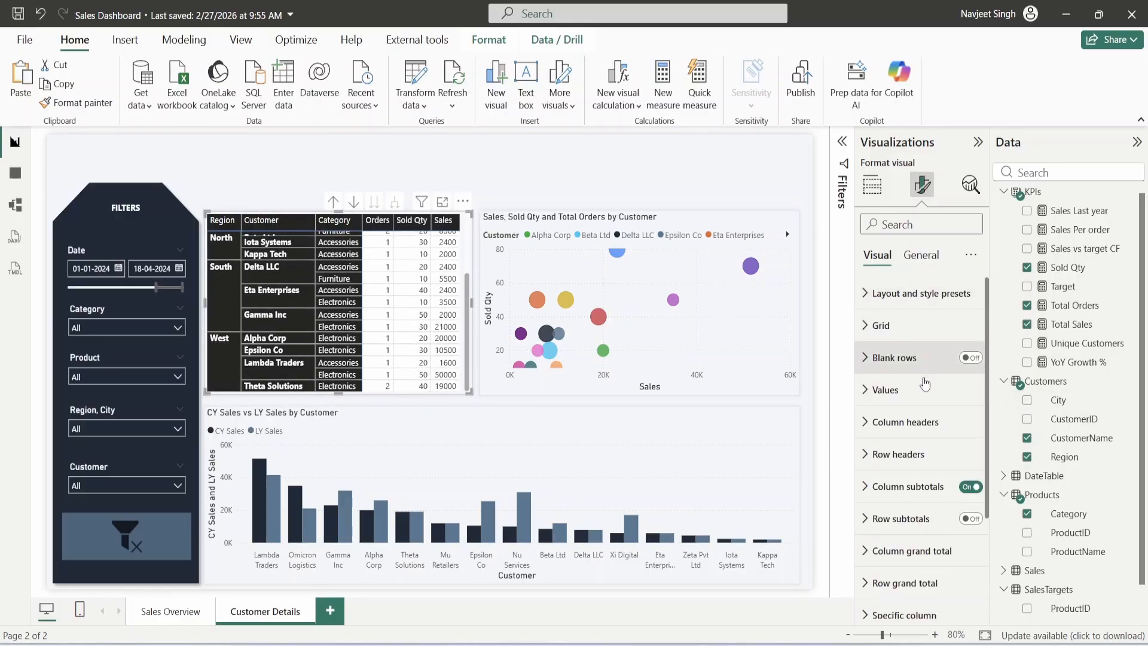
- Give the matrix column headers a dark navy background
click(919, 425)
scroll(920, 427, down, 3)
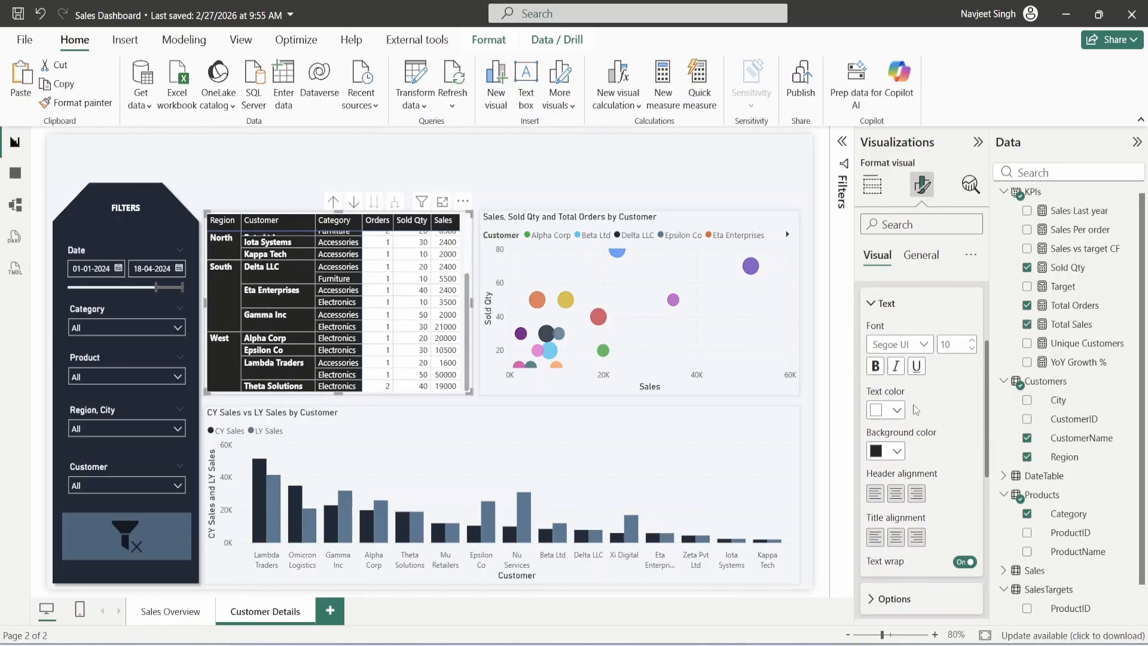
click(896, 451)
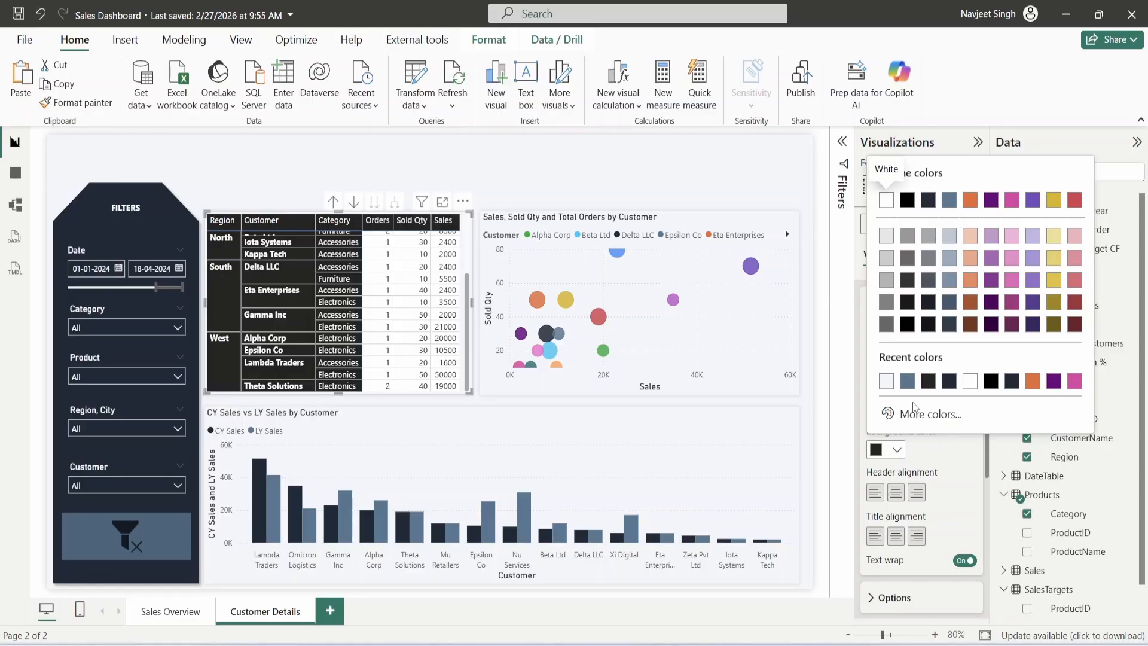
click(948, 382)
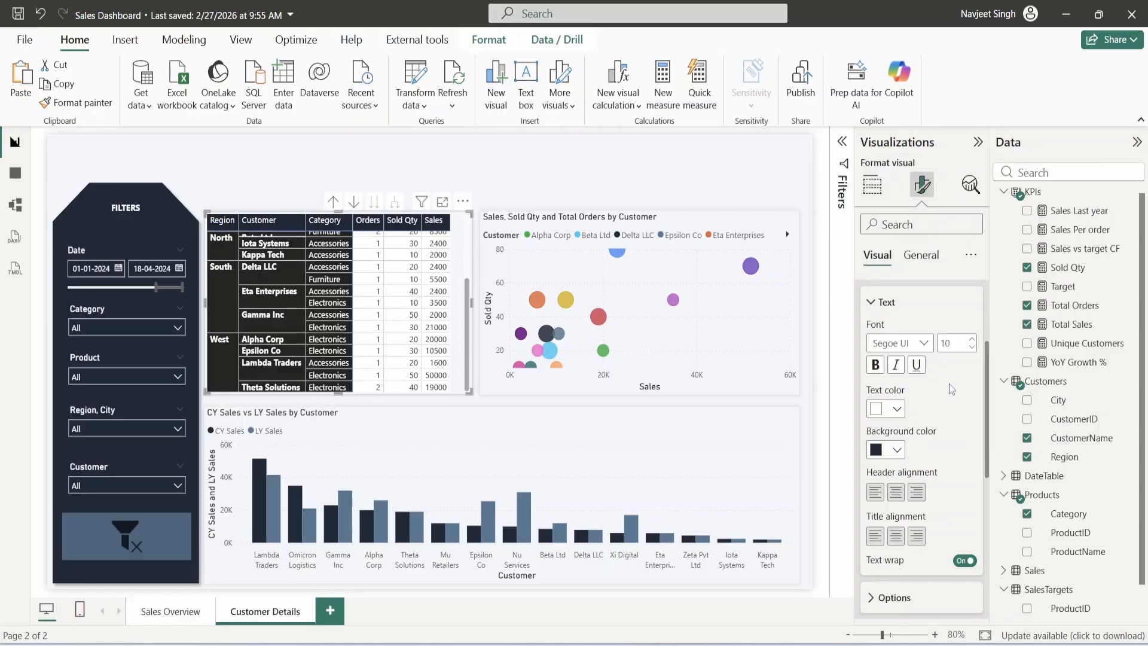
- Turn off value banding and give the value cells a blue-grey background
scroll(914, 451, down, 6)
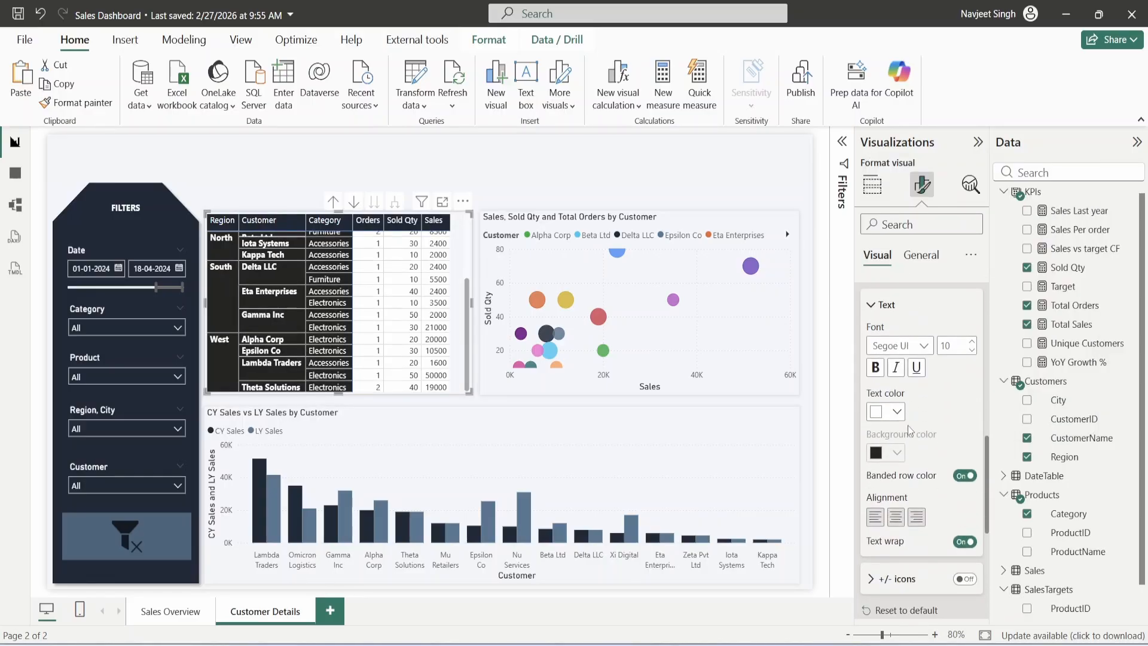
click(963, 475)
click(896, 453)
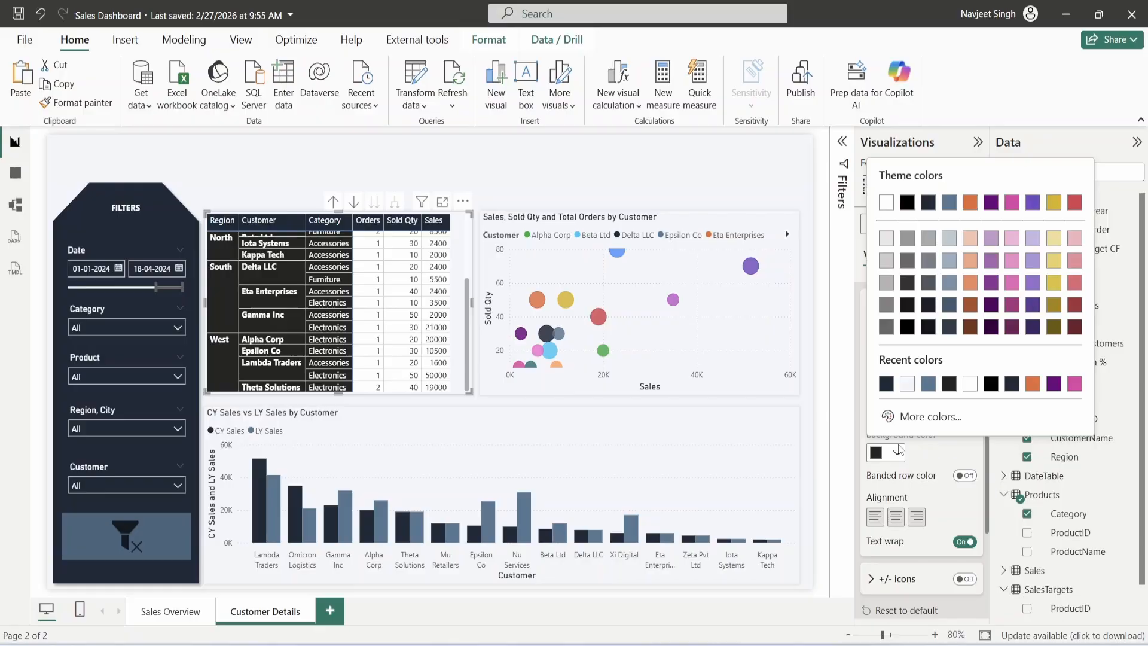
click(930, 381)
scroll(434, 338, up, 3)
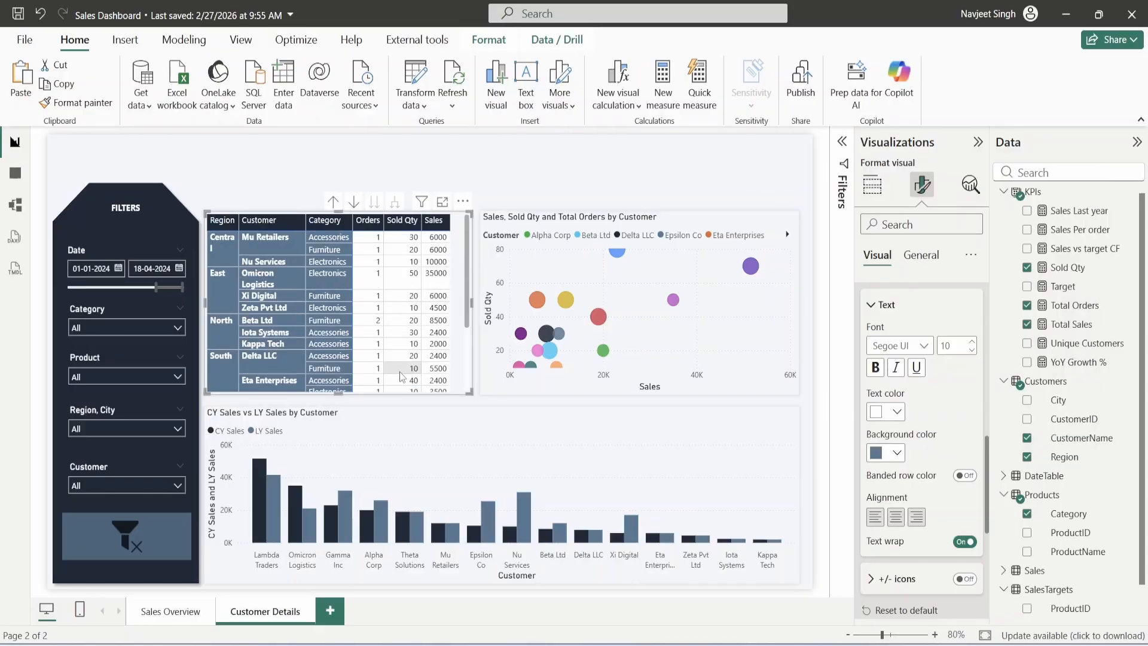
scroll(911, 405, down, 3)
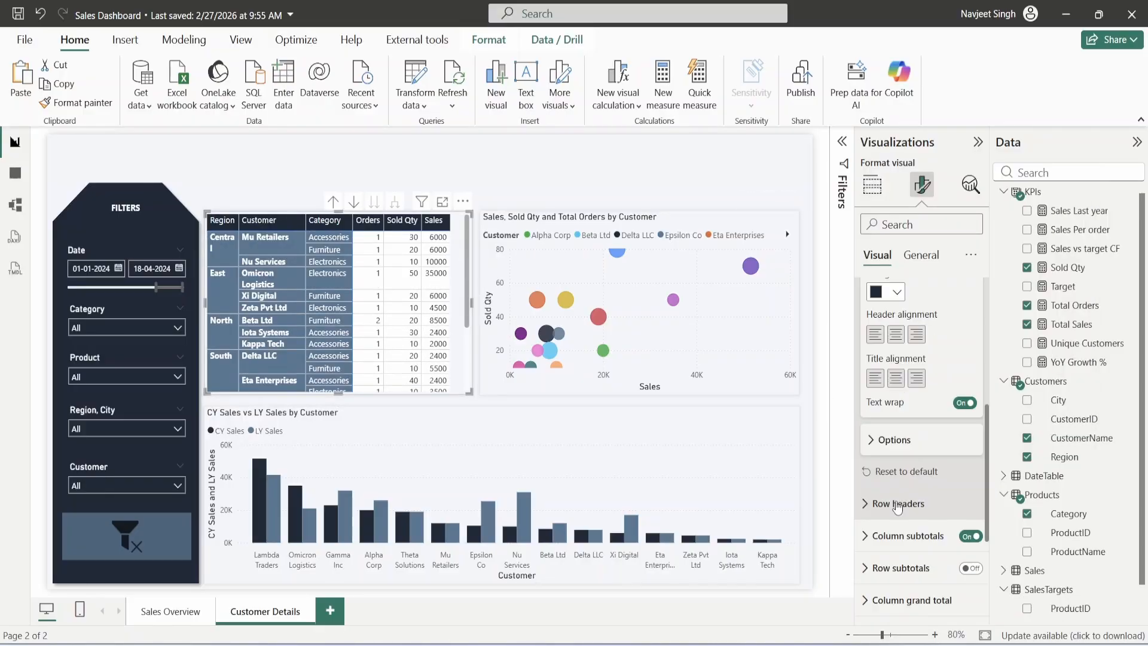
scroll(911, 405, up, 5)
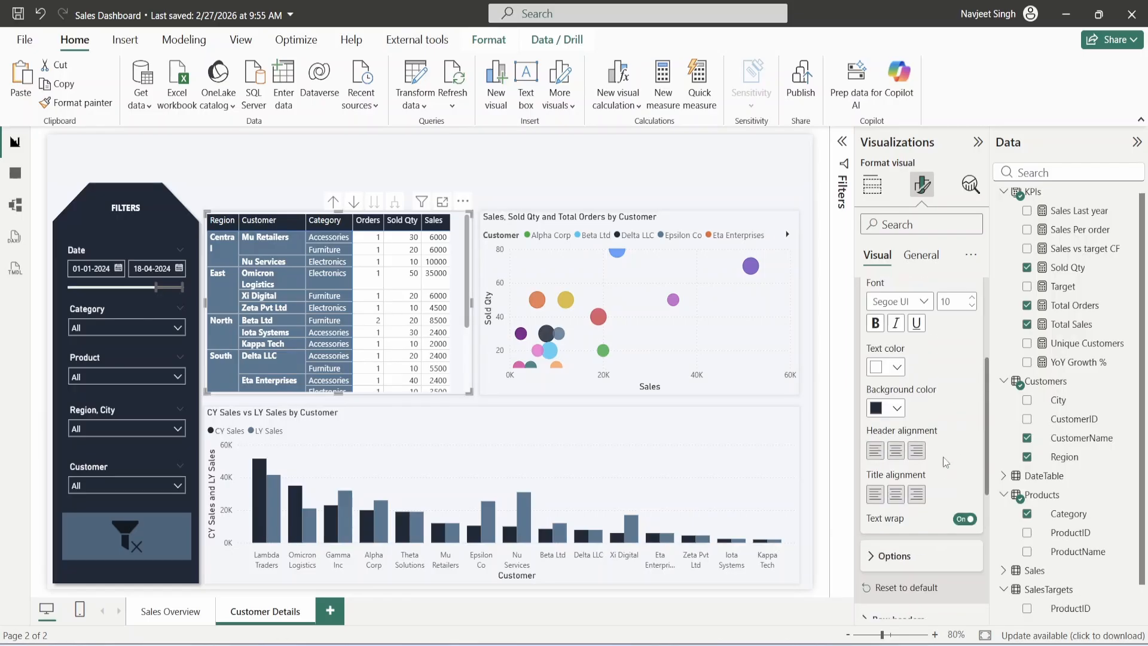
- Set the matrix gridline colour to dark navy
click(915, 341)
scroll(927, 377, up, 2)
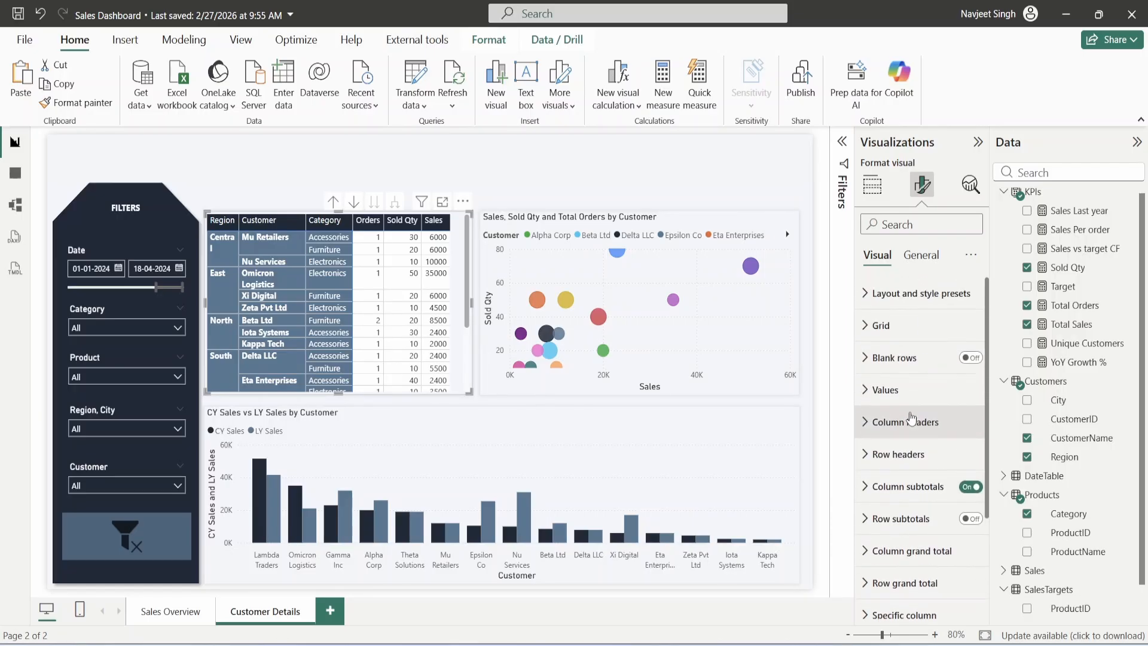
click(909, 418)
click(880, 325)
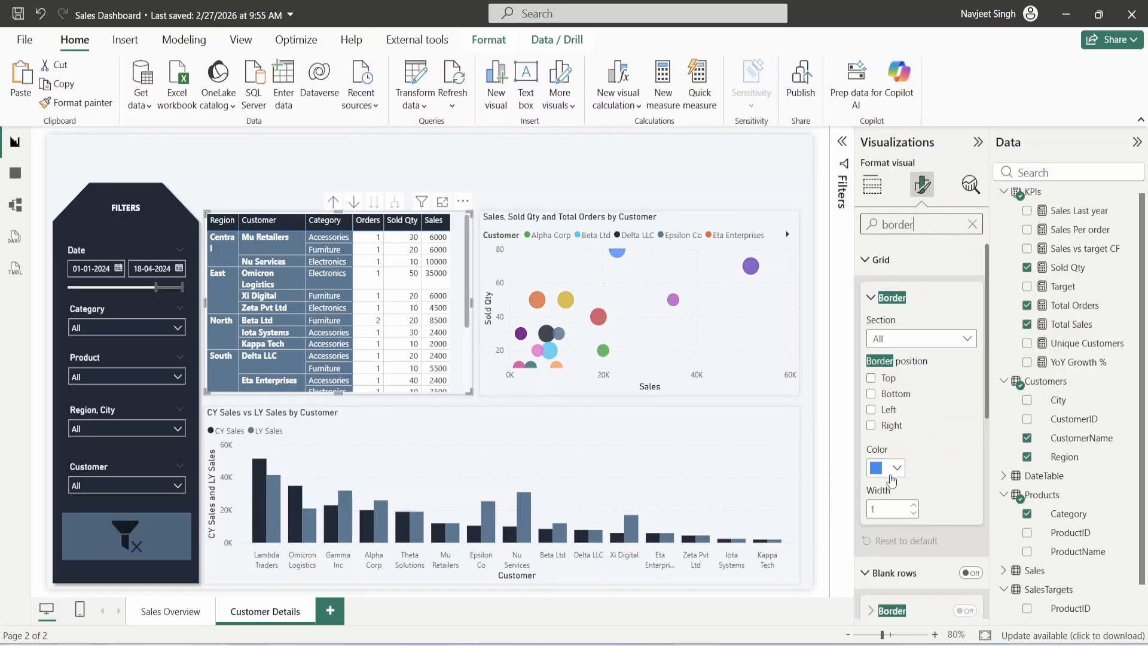
click(897, 467)
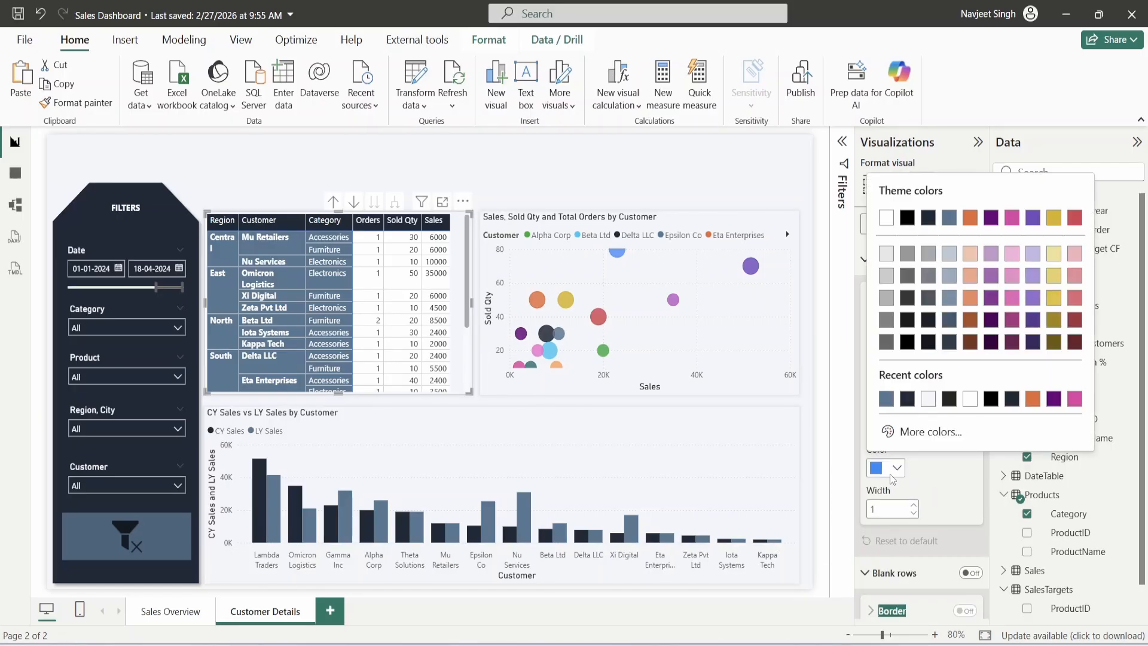
click(907, 401)
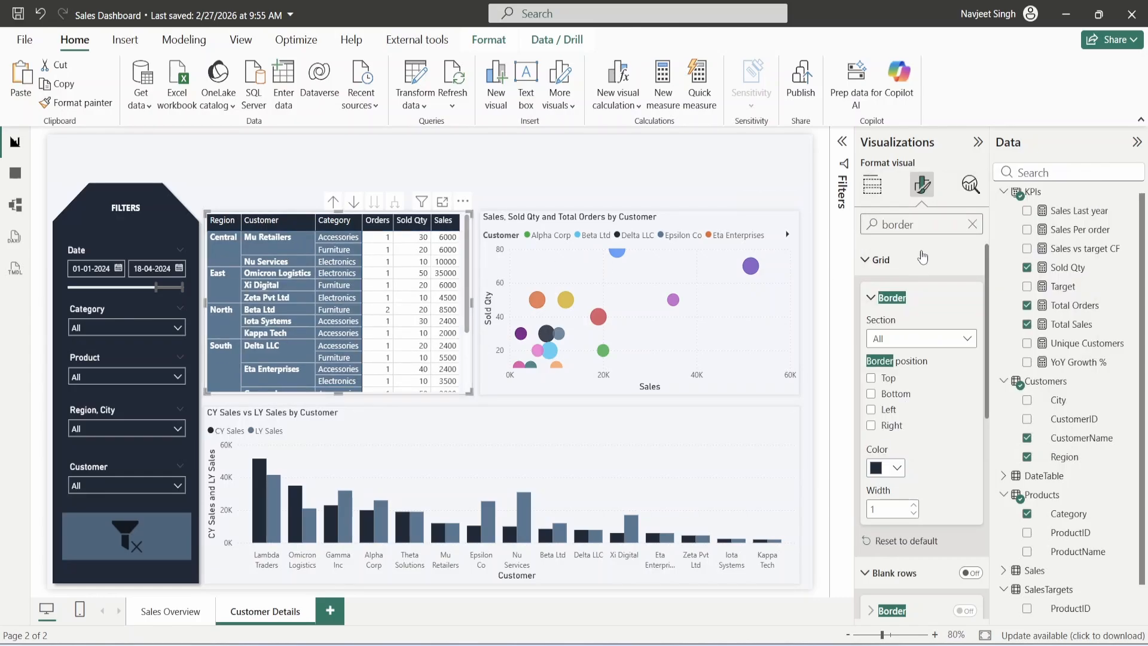
- Turn on row subtotals and set them separately for each row level
click(972, 226)
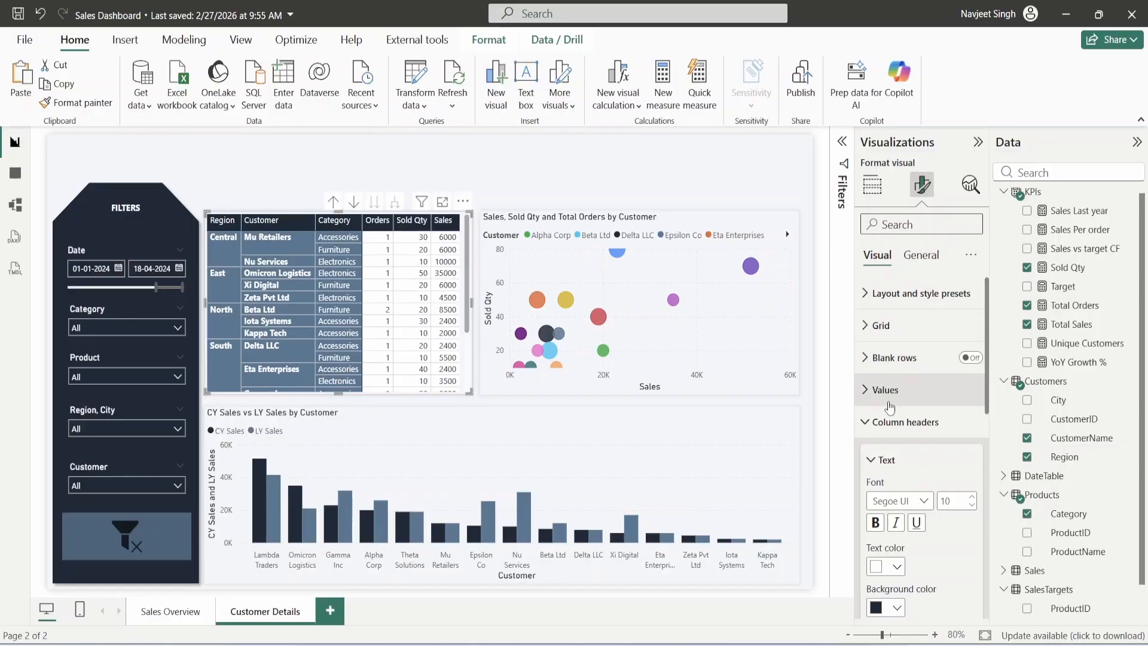
click(885, 484)
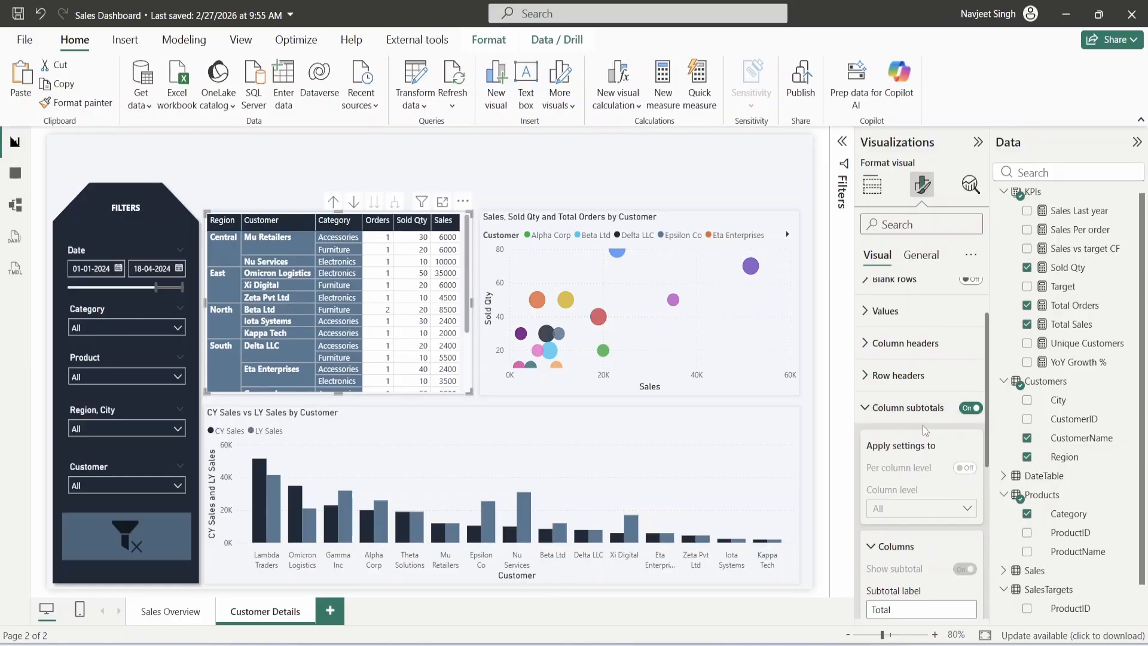
click(879, 408)
click(970, 440)
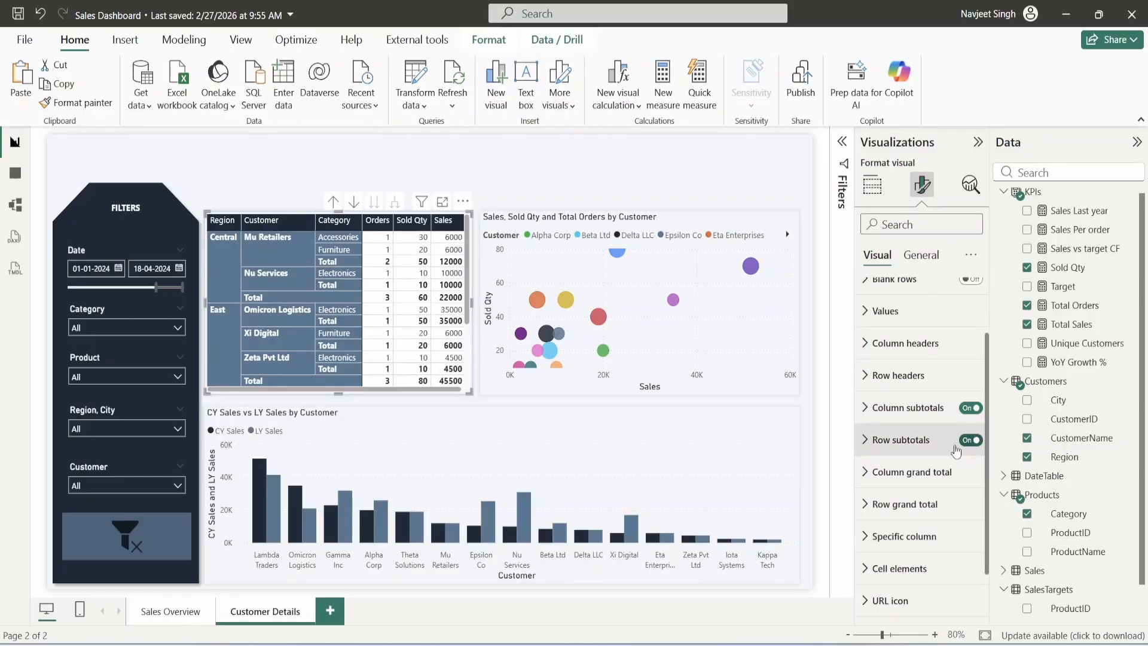
click(910, 440)
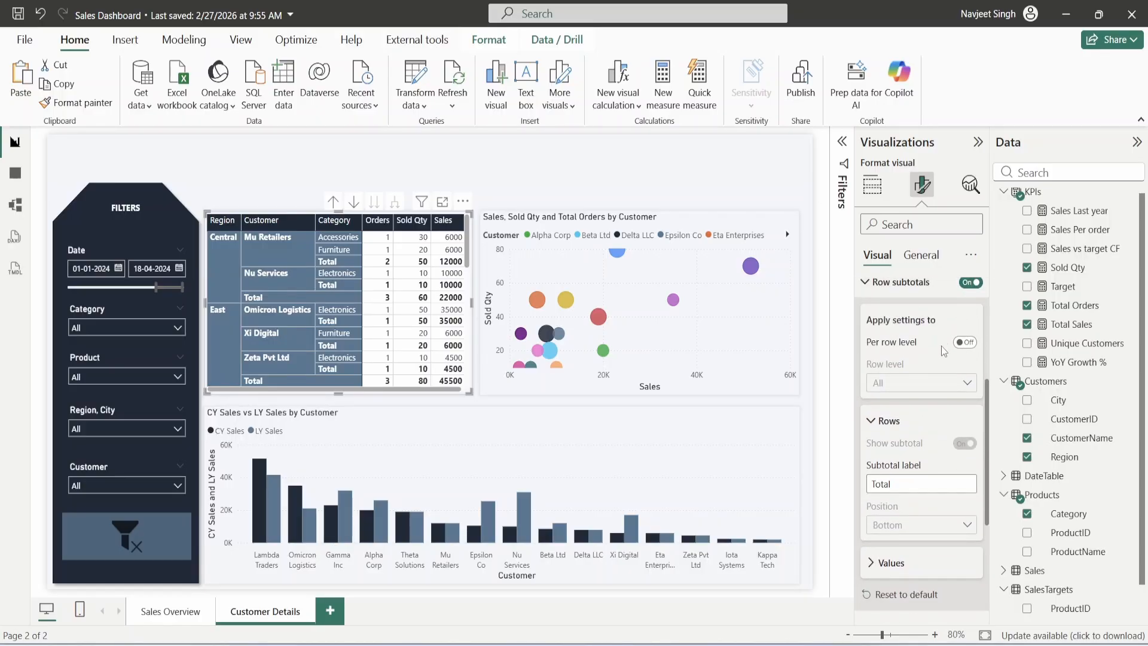
click(964, 342)
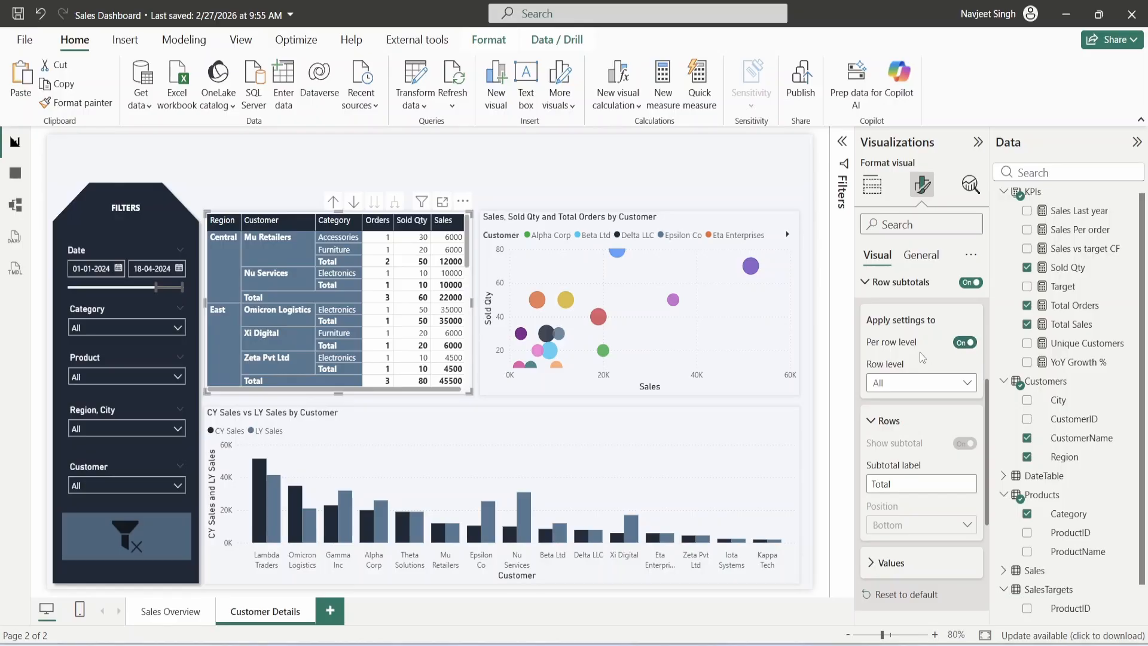
- Hide subtotals at the Customer level, leaving only the grand Total row
scroll(917, 357, down, 2)
click(920, 304)
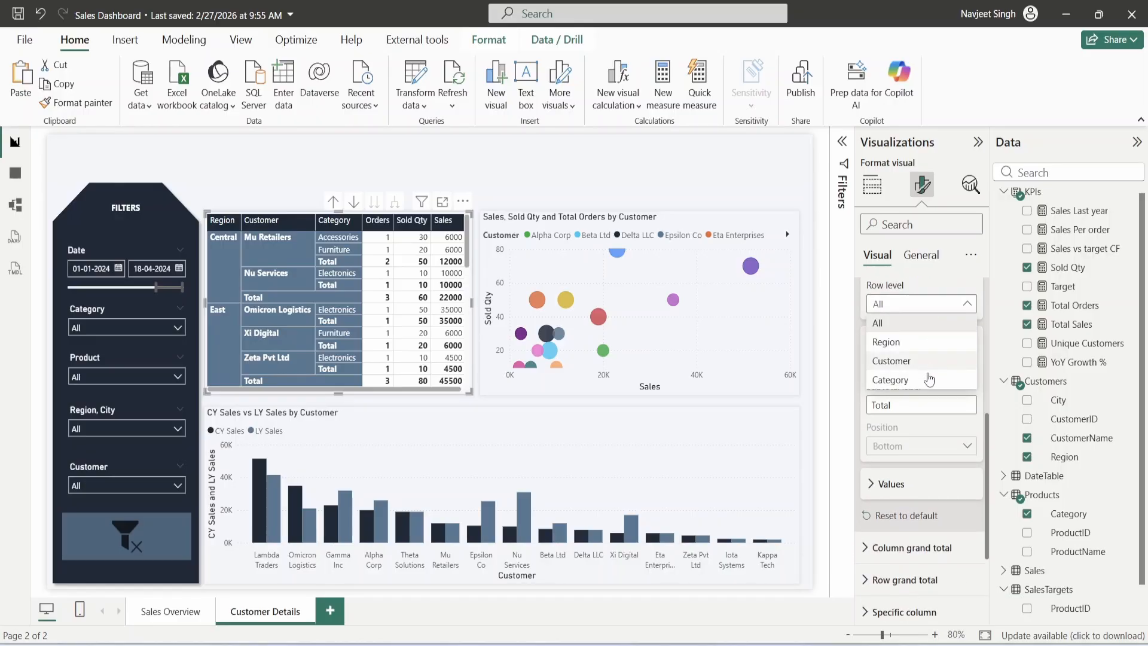
click(894, 380)
click(921, 304)
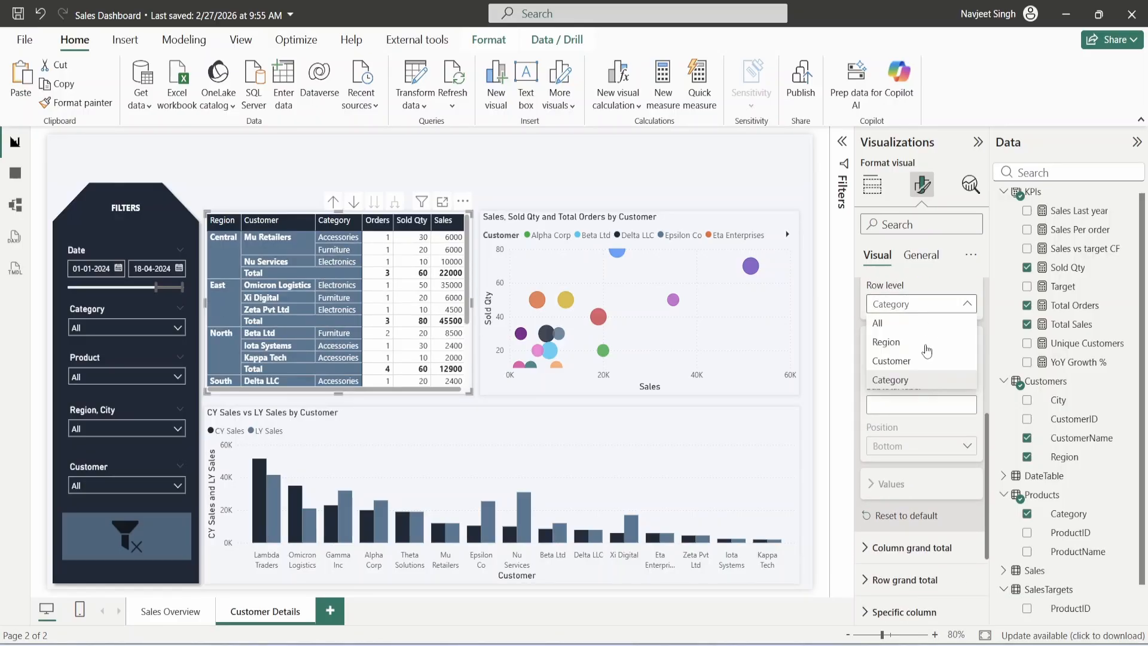
click(921, 358)
click(964, 364)
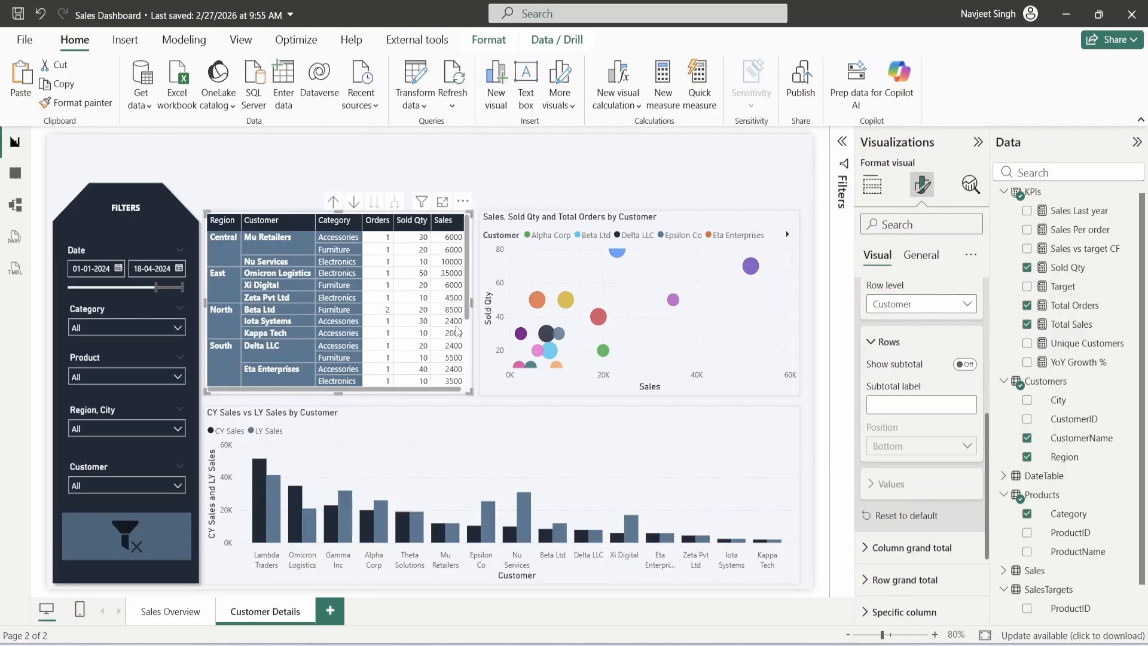
scroll(405, 371, down, 3)
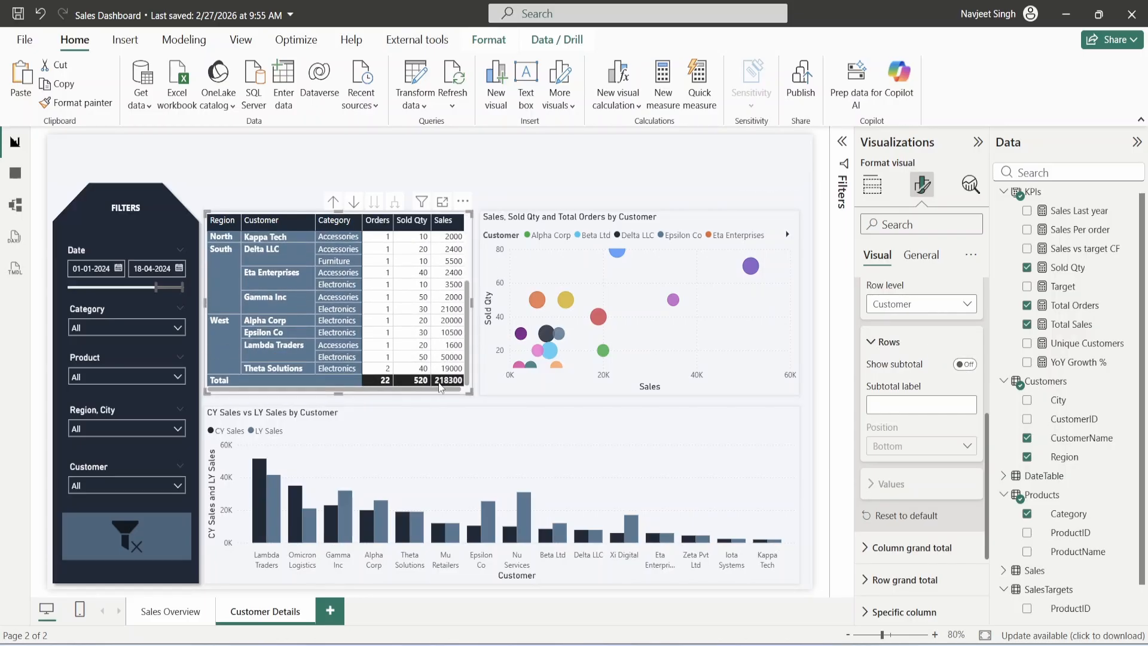
scroll(926, 441, up, 2)
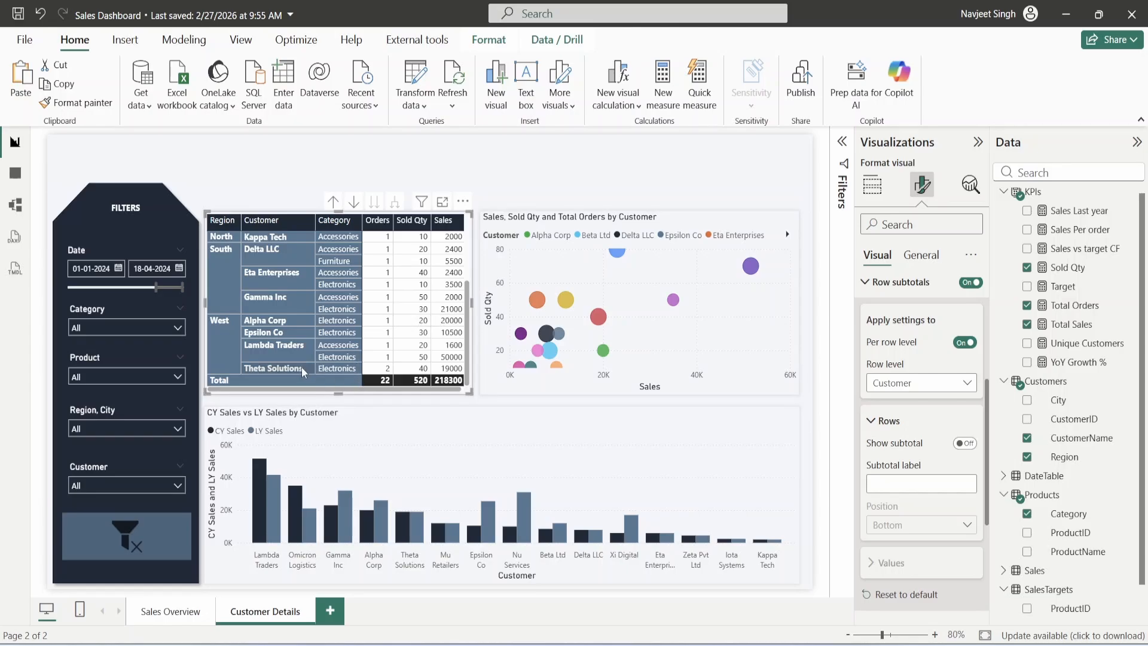
scroll(336, 335, up, 2)
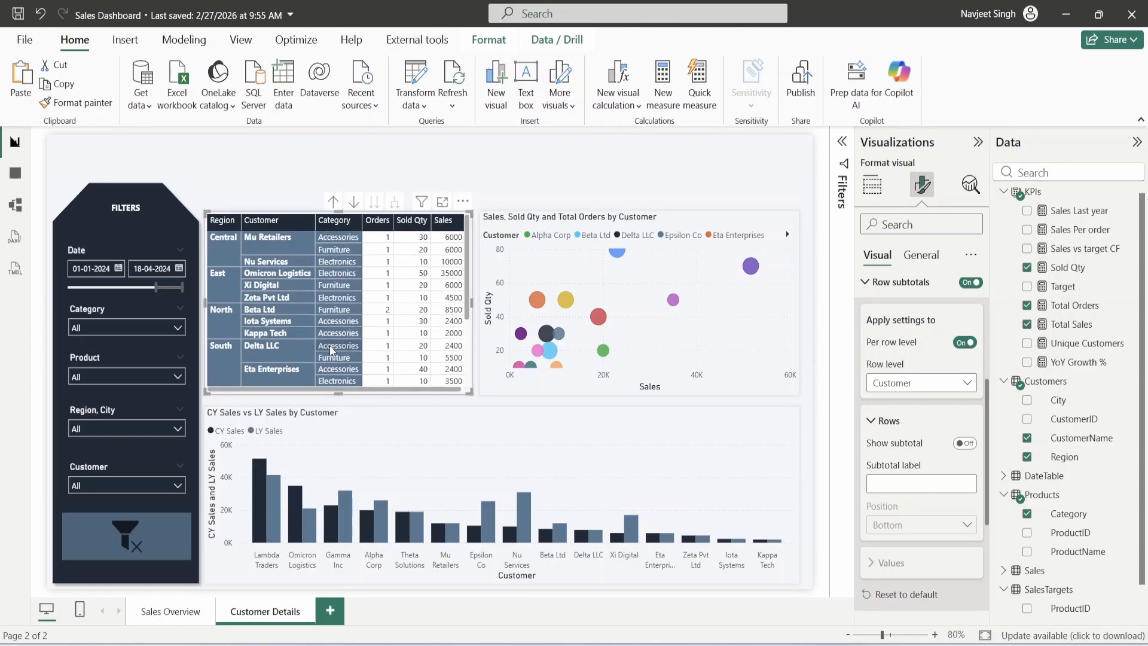
scroll(335, 341, down, 2)
scroll(333, 359, up, 2)
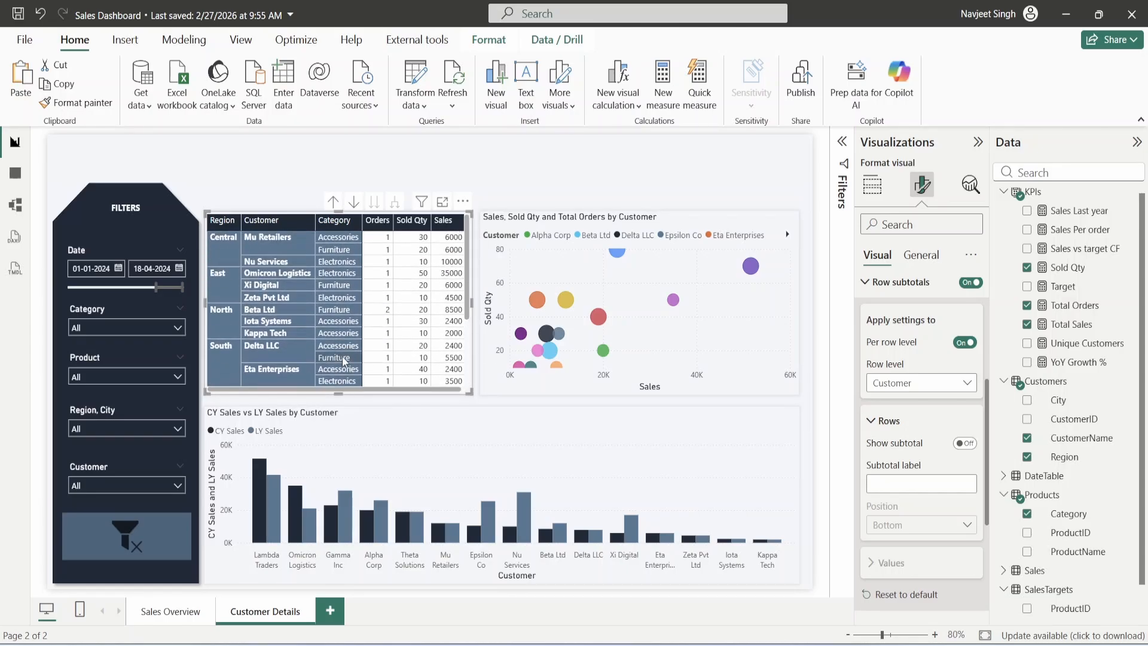
scroll(920, 389, up, 5)
- Set the column header text background to the first recent colour swatch
click(913, 224)
text(background)
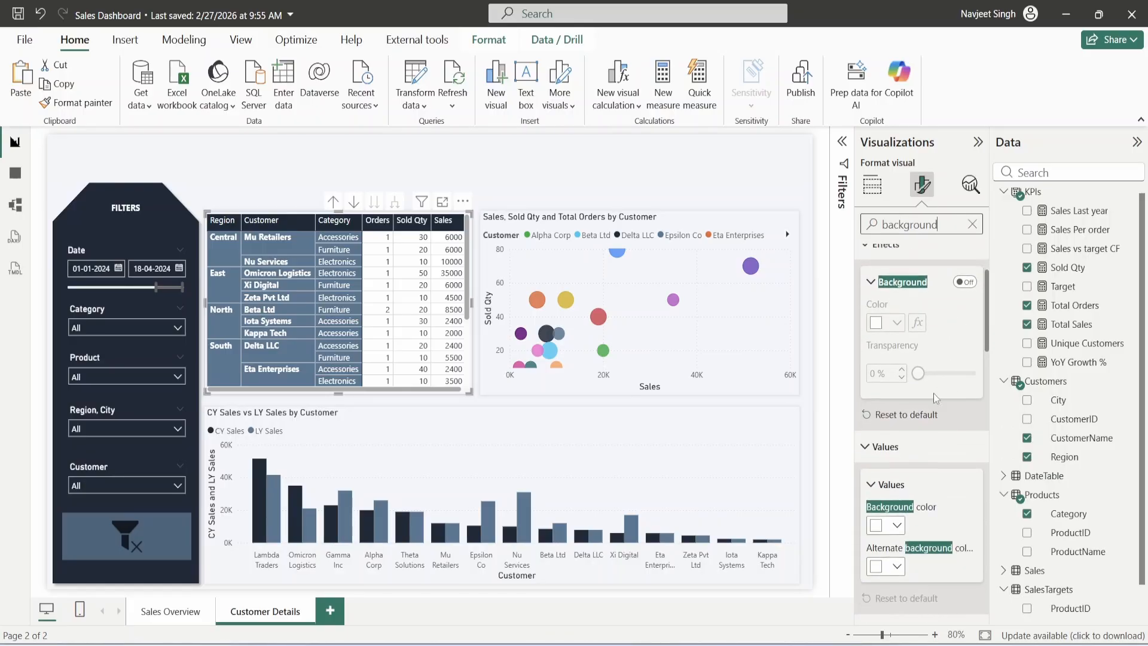
scroll(927, 388, down, 5)
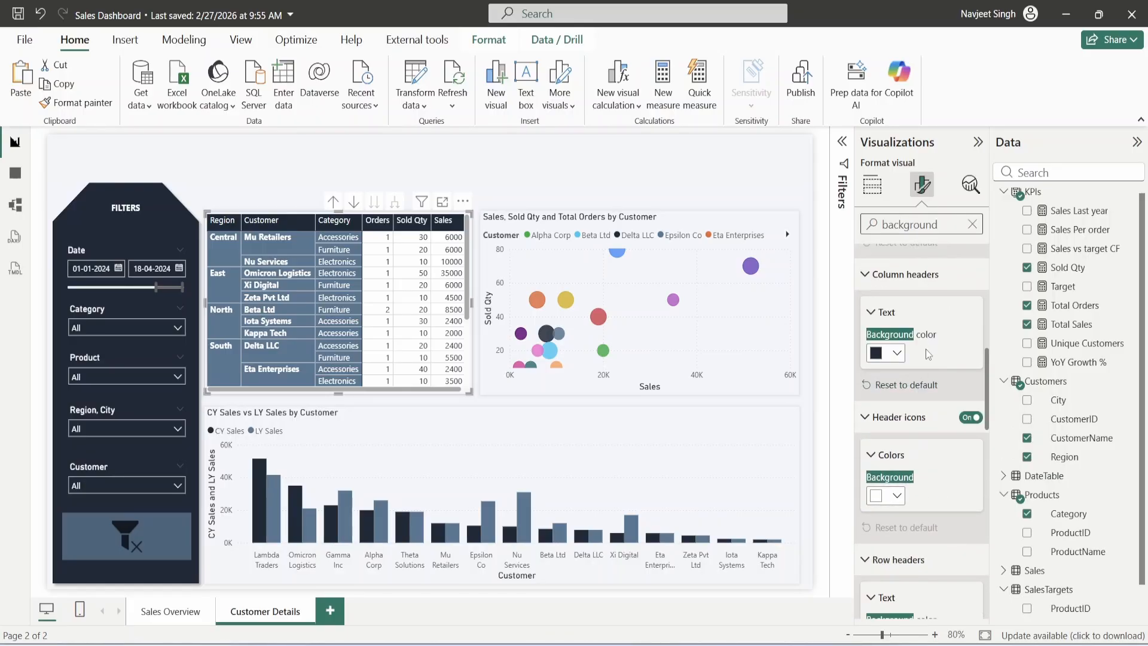
click(889, 354)
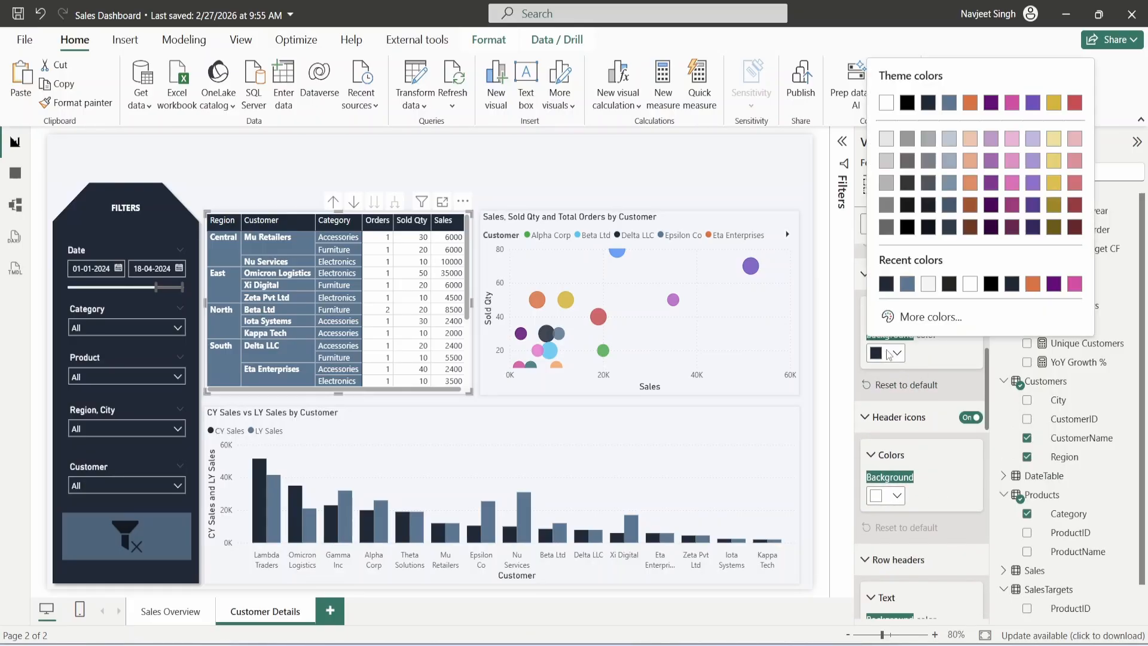
click(887, 284)
- Make the column and row grand total value backgrounds blue-grey
scroll(919, 389, down, 1)
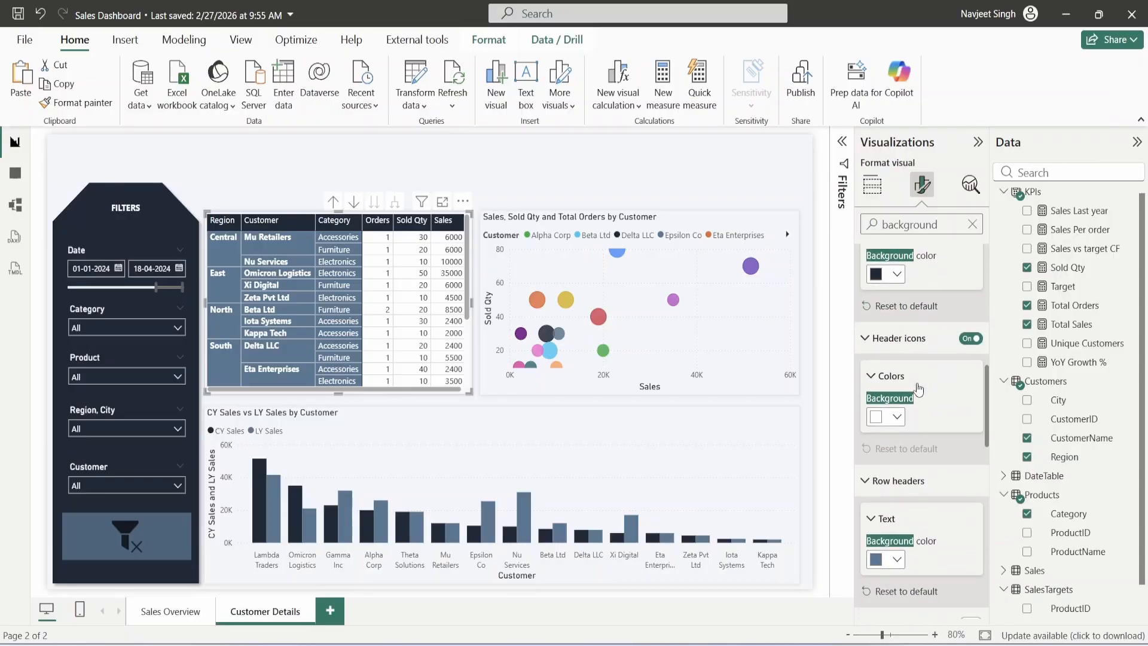
scroll(919, 389, down, 3)
scroll(896, 365, down, 3)
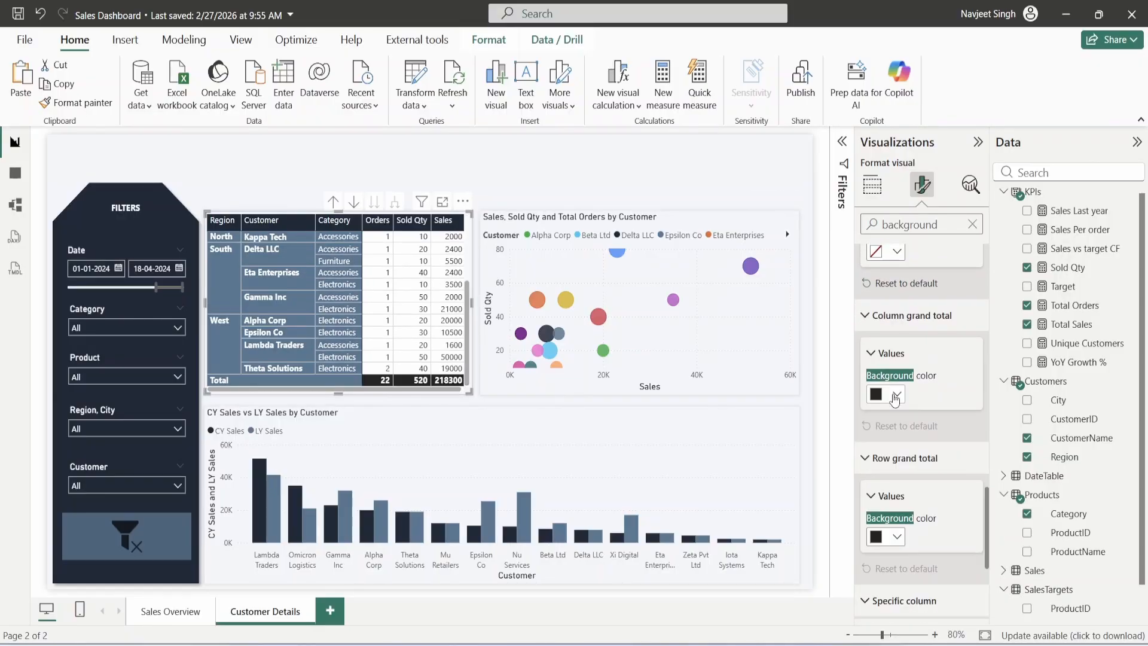
click(895, 395)
click(909, 330)
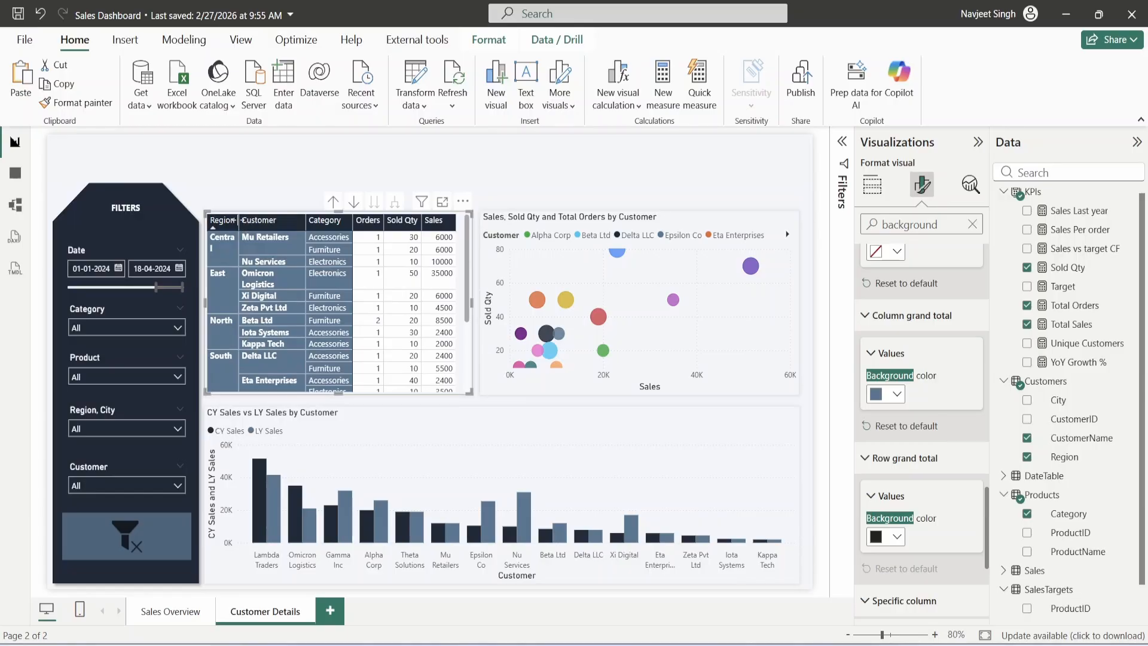
scroll(897, 463, down, 1)
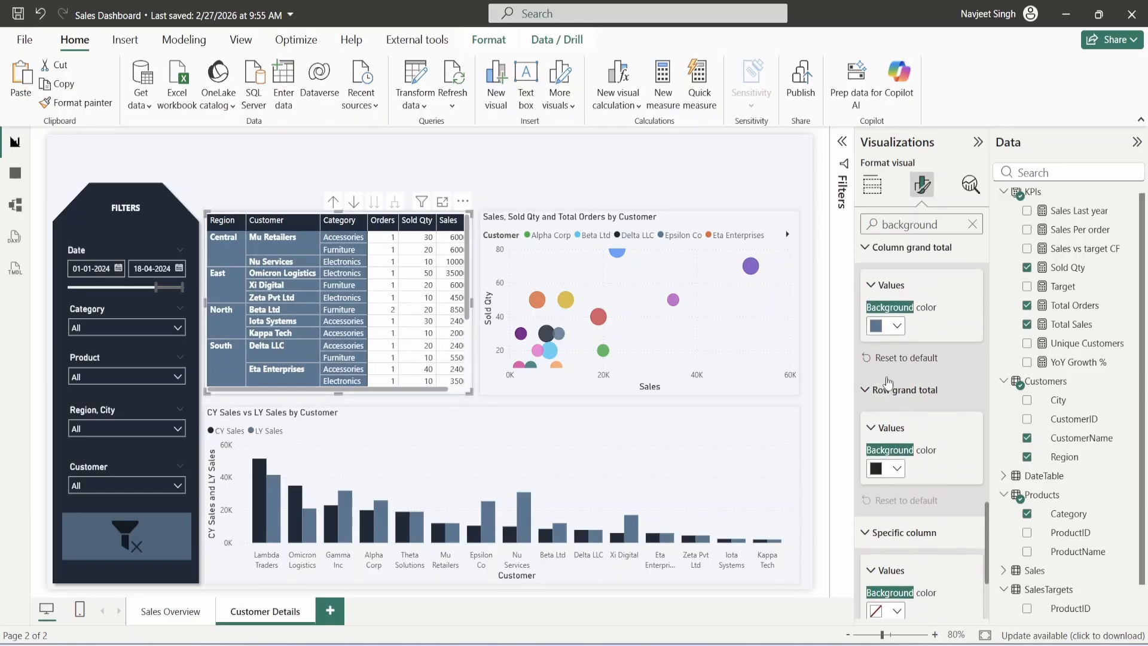
click(897, 465)
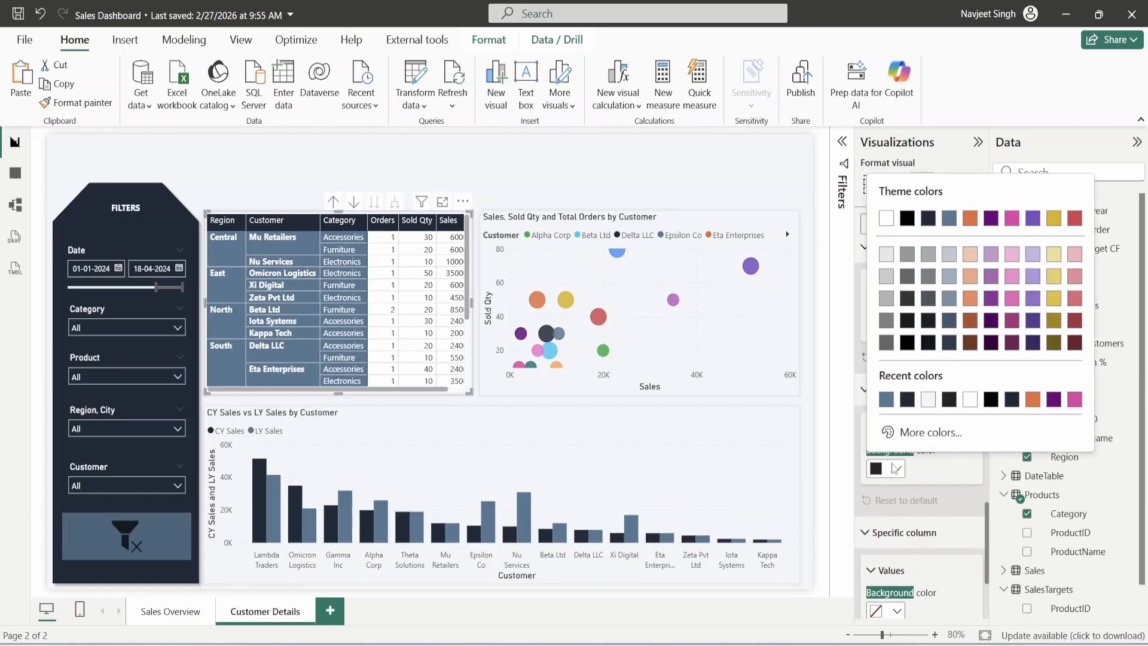
click(883, 402)
scroll(466, 365, down, 5)
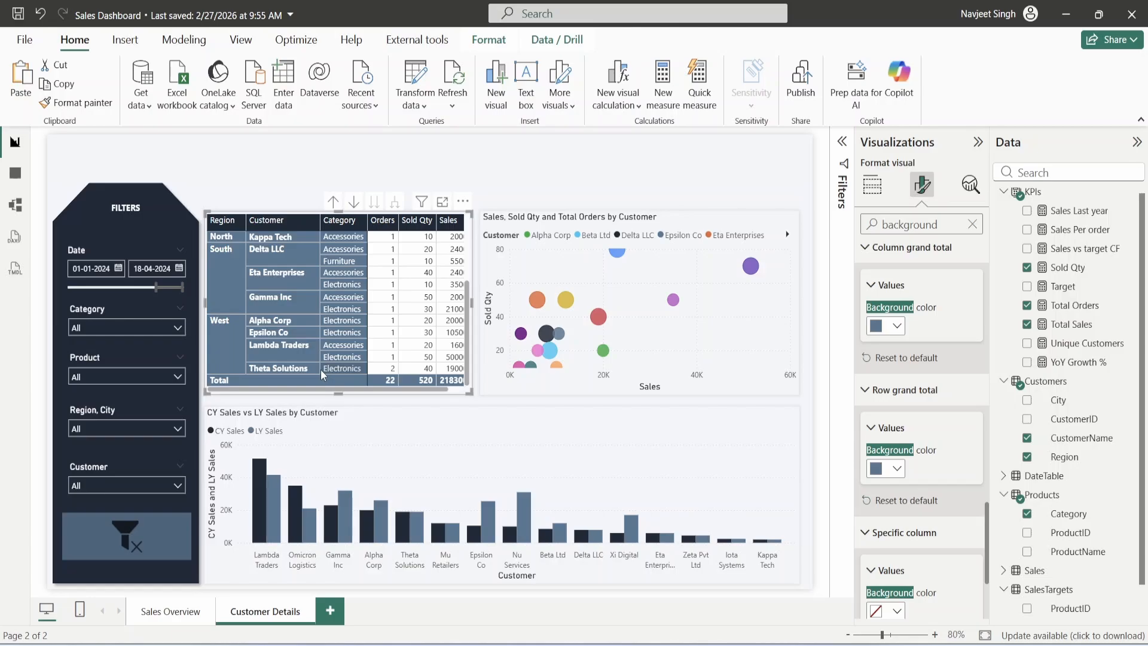
scroll(297, 347, up, 5)
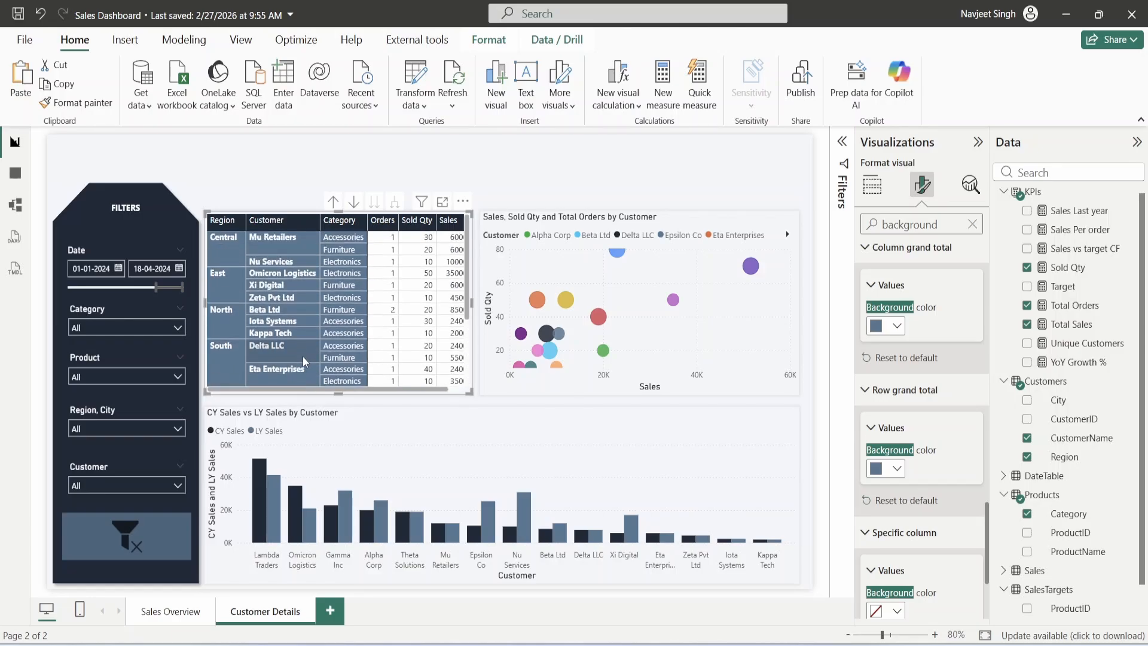
click(574, 188)
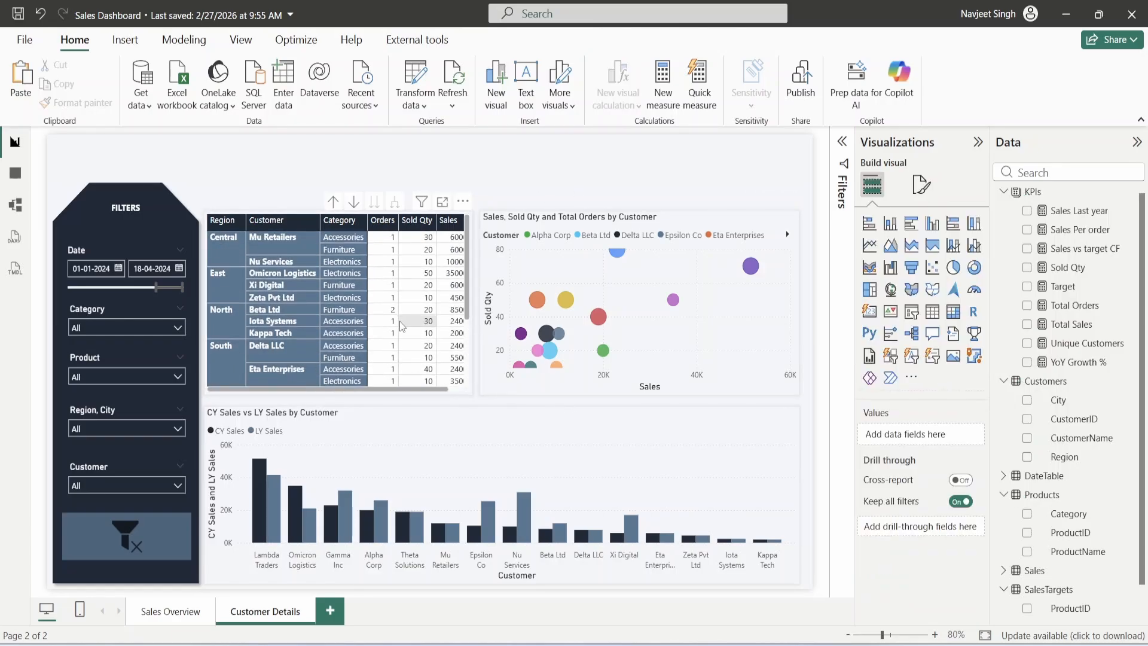
scroll(404, 341, down, 5)
scroll(403, 347, up, 5)
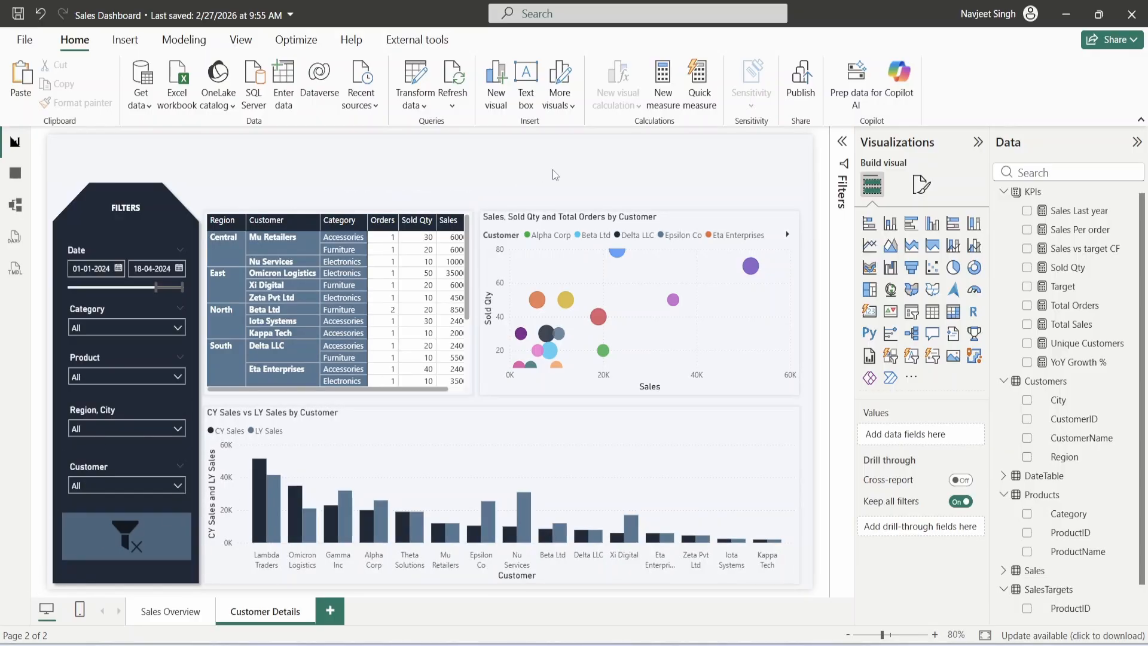
click(729, 223)
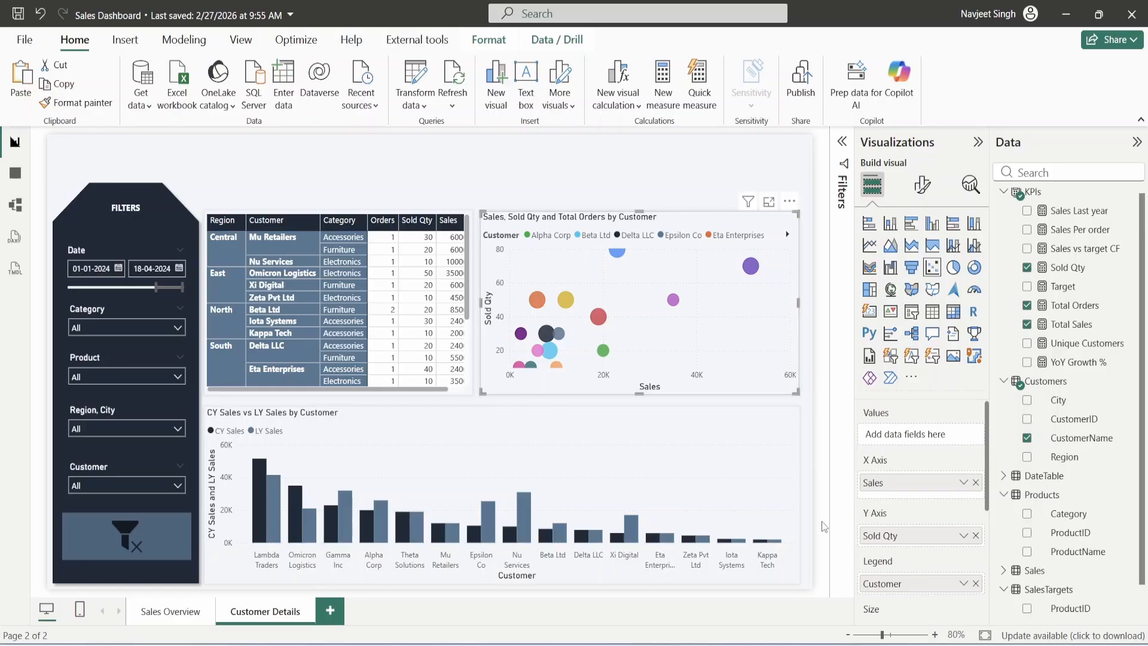
scroll(904, 552, down, 1)
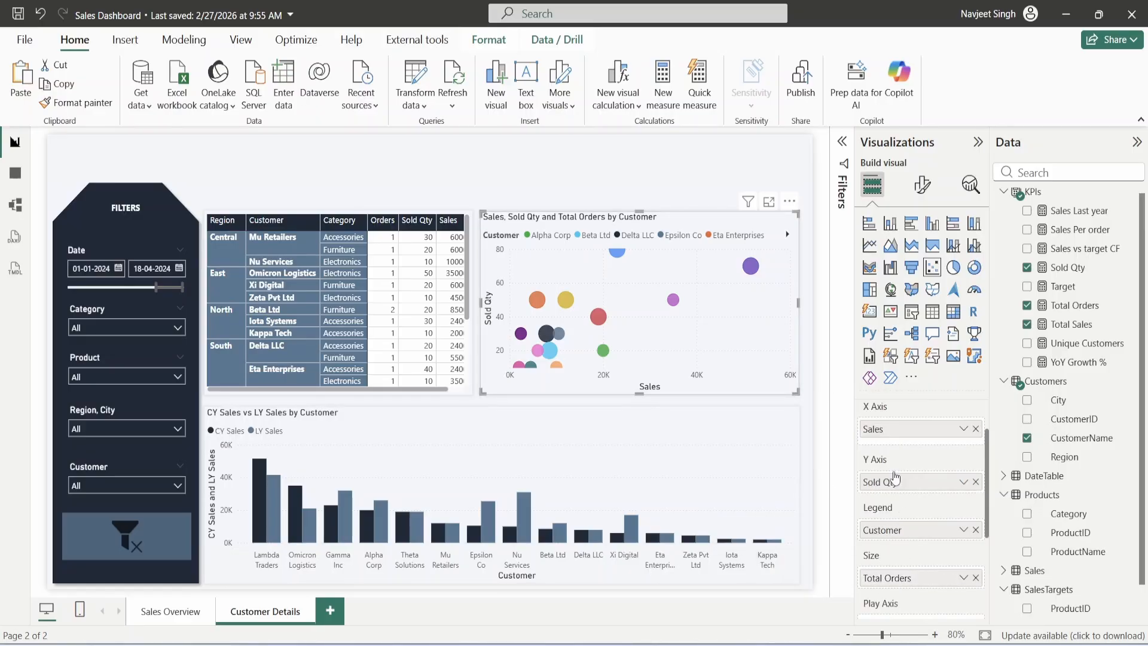
scroll(891, 504, up, 1)
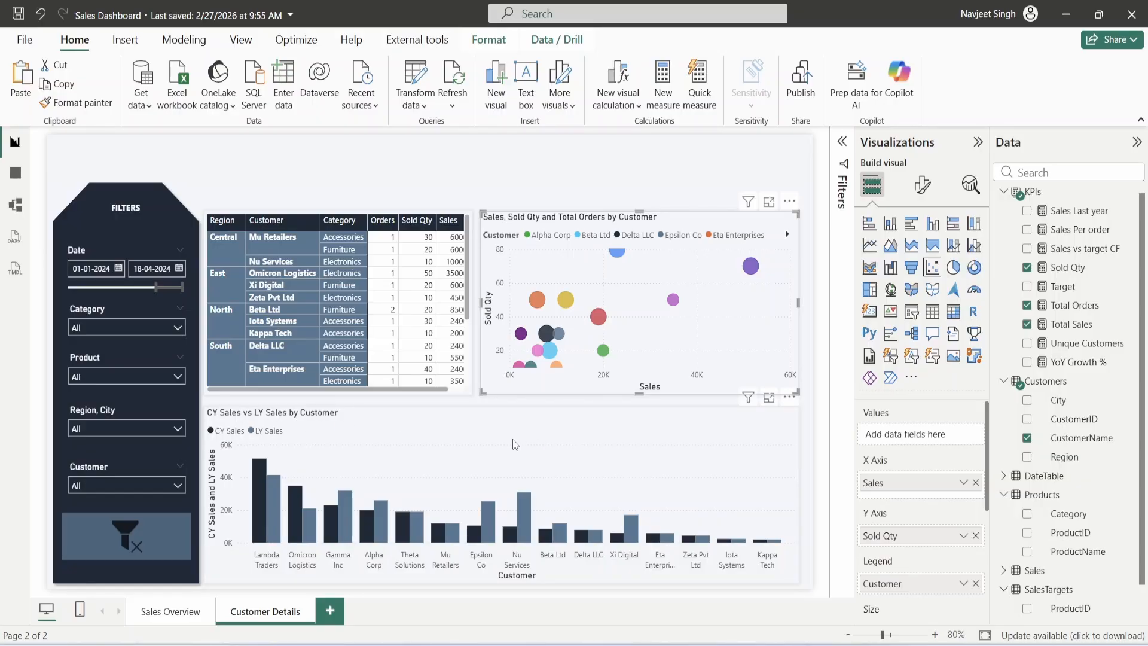
click(335, 179)
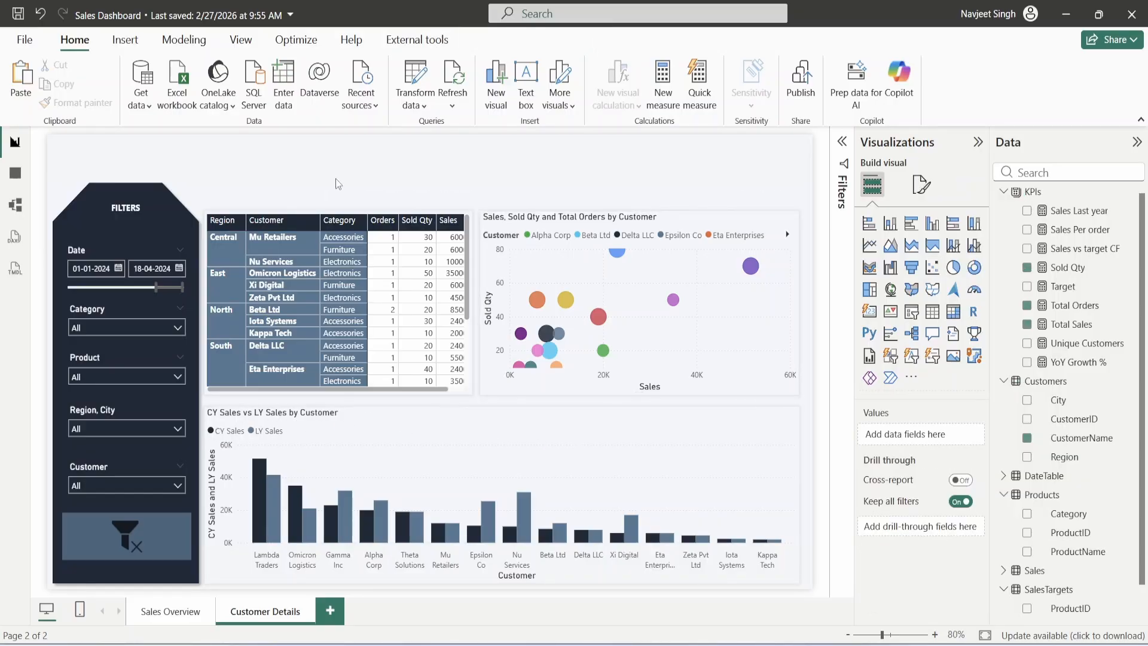
- Copy the Sales Overview title box and paste it onto the Customer Details page
click(178, 618)
click(137, 151)
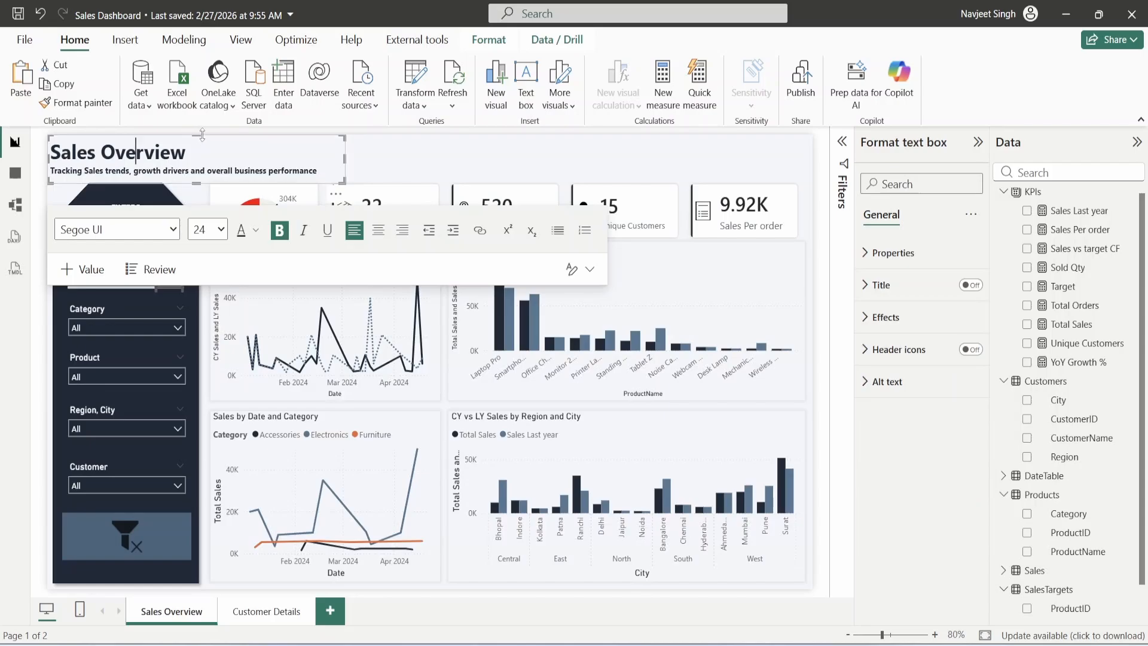
click(207, 183)
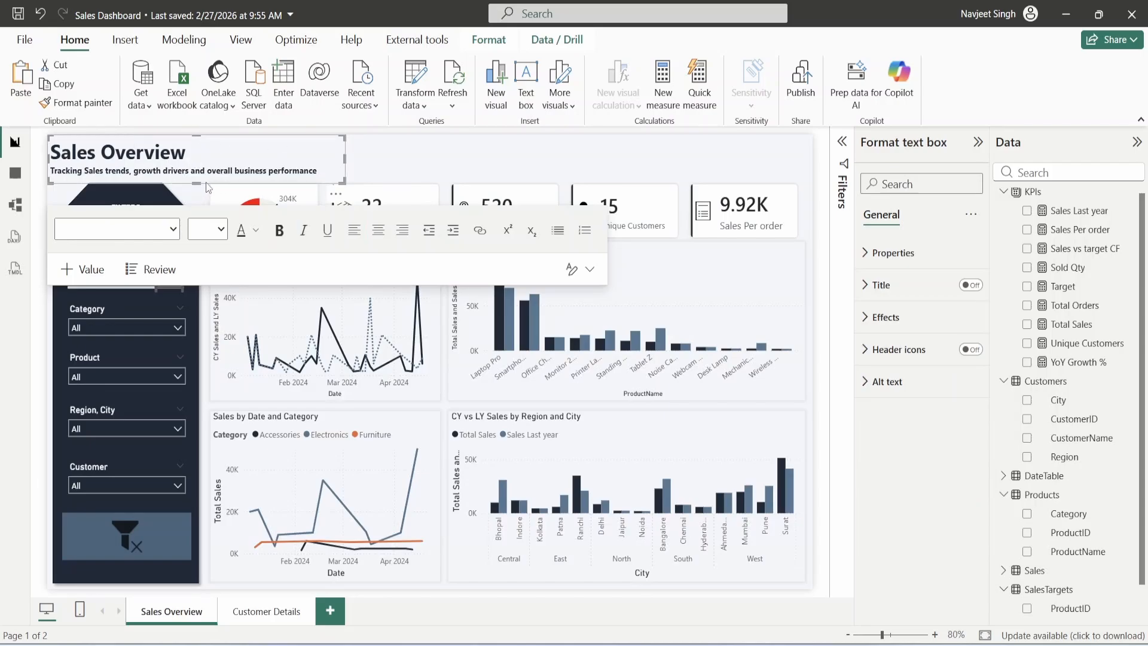
click(265, 616)
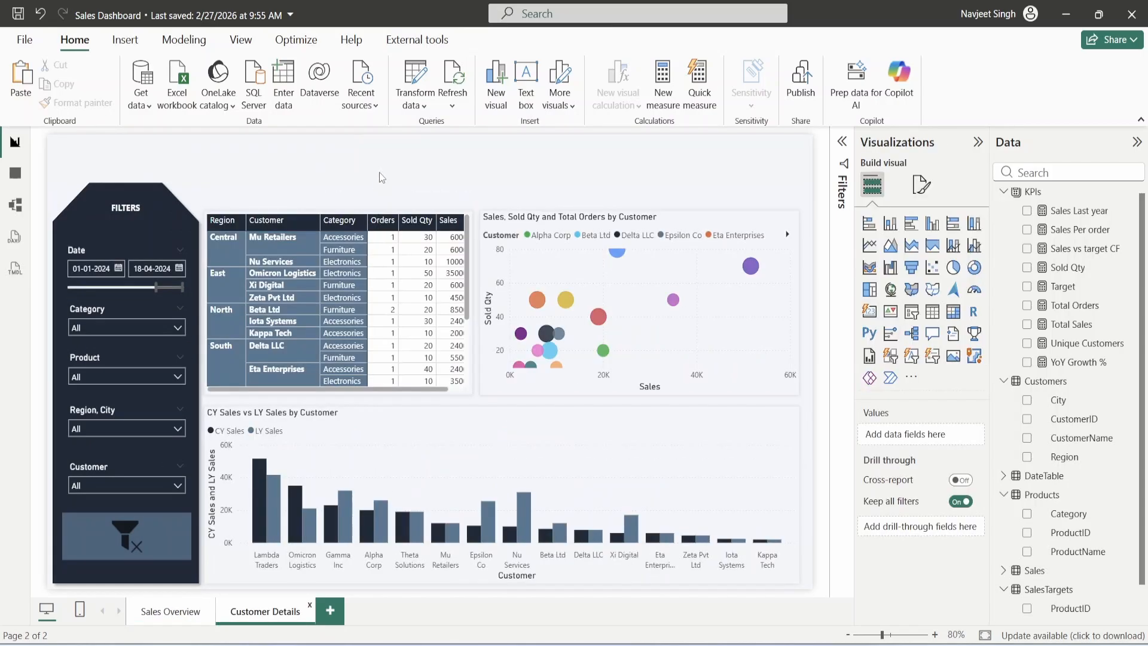
key(ctrl+v)
- Retitle it 'Customer Details' with subtitle 'Understanding customer sales behavior, growth patterns and revenue contribution'
click(196, 152)
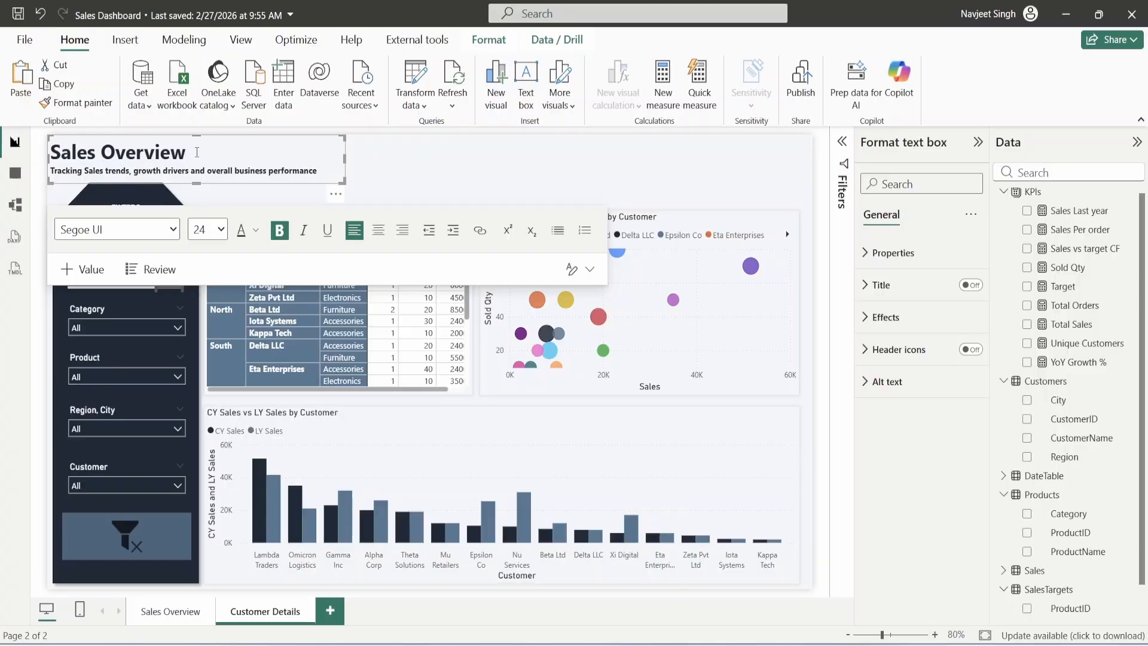
drag(197, 152, 54, 144)
text(Customer Details)
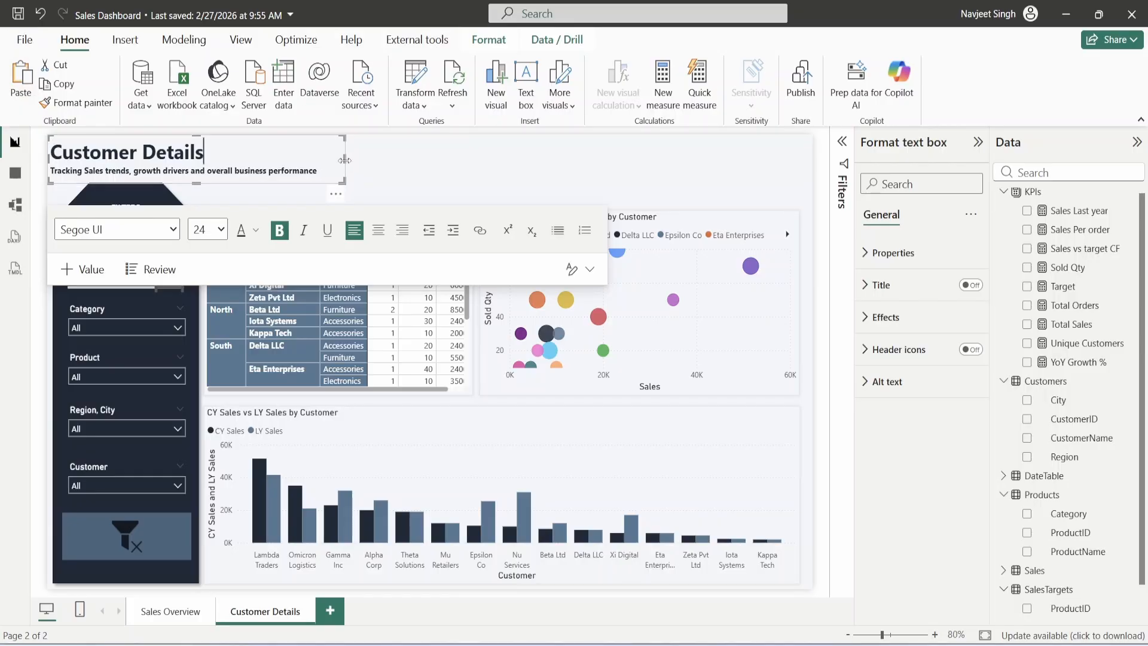
drag(344, 161, 465, 159)
triple_click(62, 171)
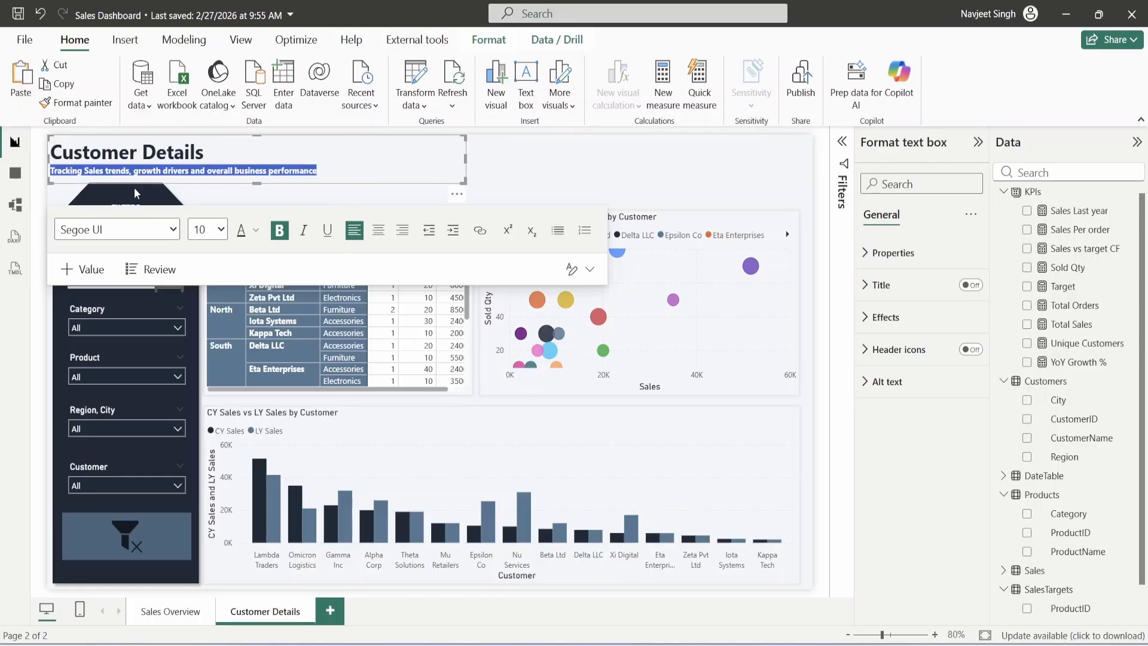
text(Understanding)
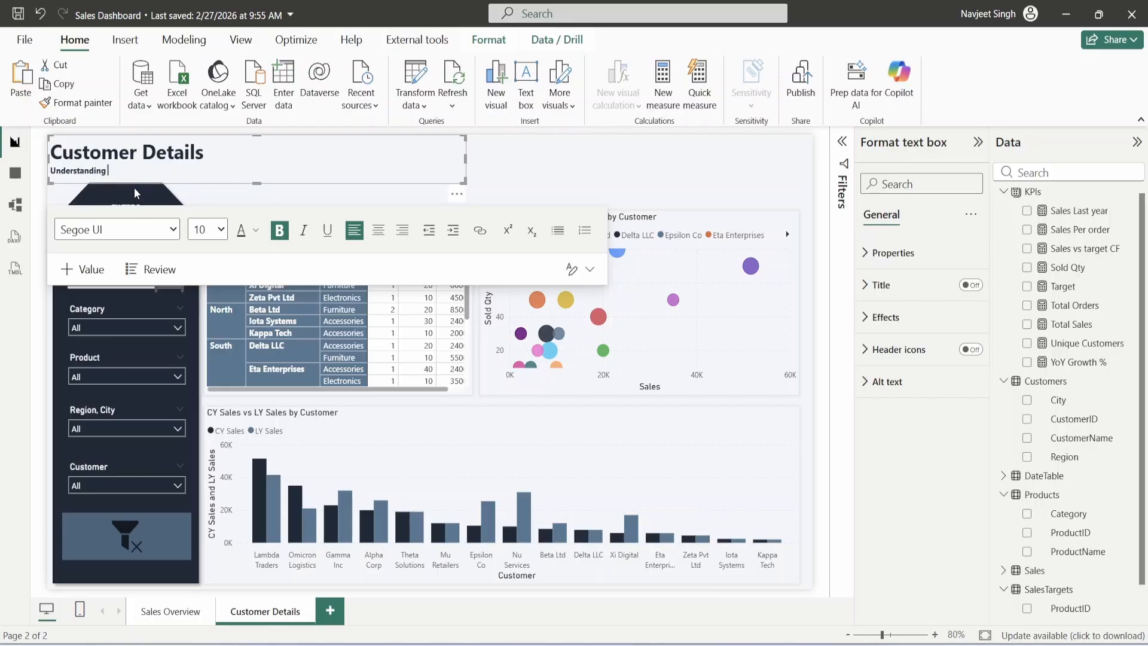
text( customer sales behavior, growth patter)
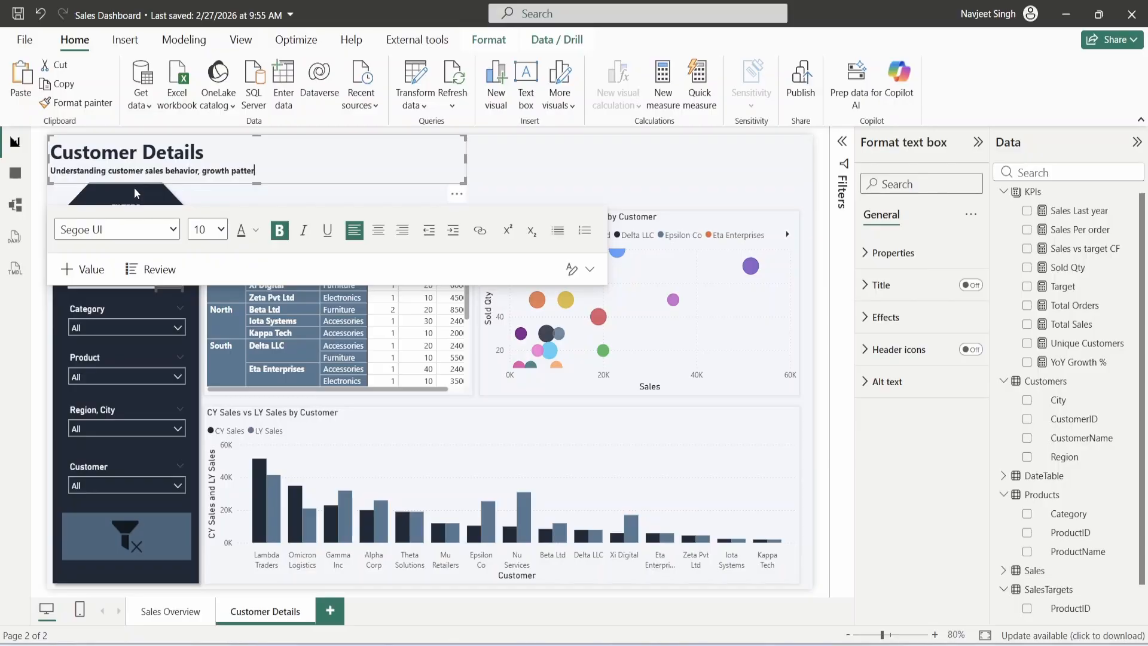
text(ns and revenue rec)
key(BackSpace)
text(contribution)
- Colour the whole title and subtitle text #1E2A38
click(569, 181)
click(281, 152)
key(ctrl+a)
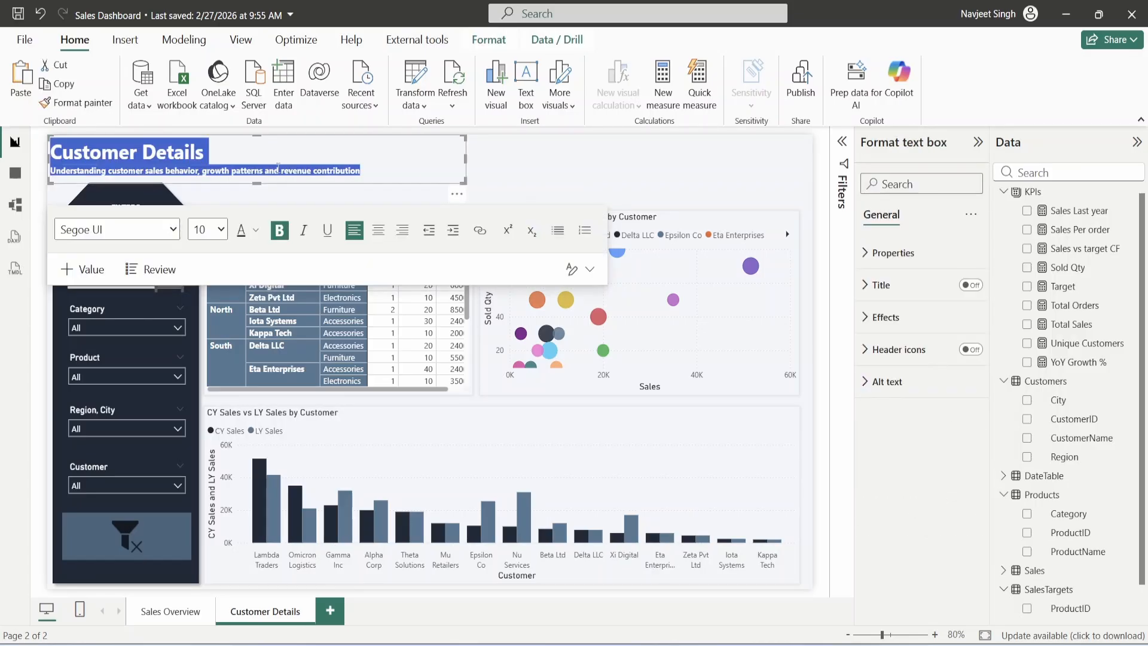
click(256, 229)
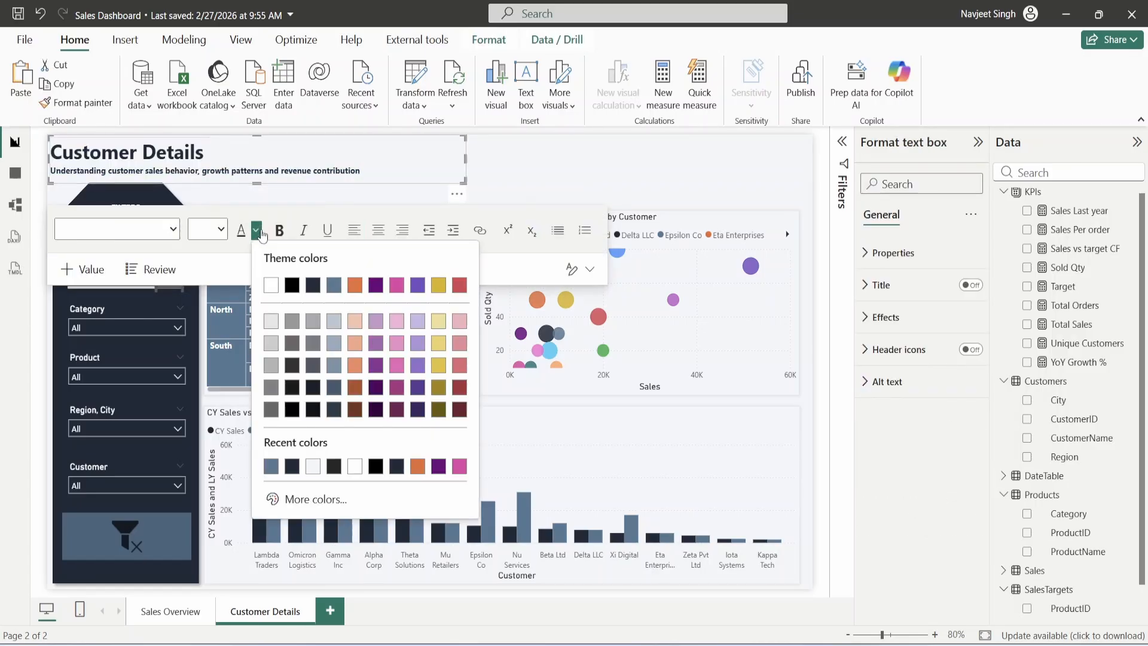
click(291, 466)
click(558, 143)
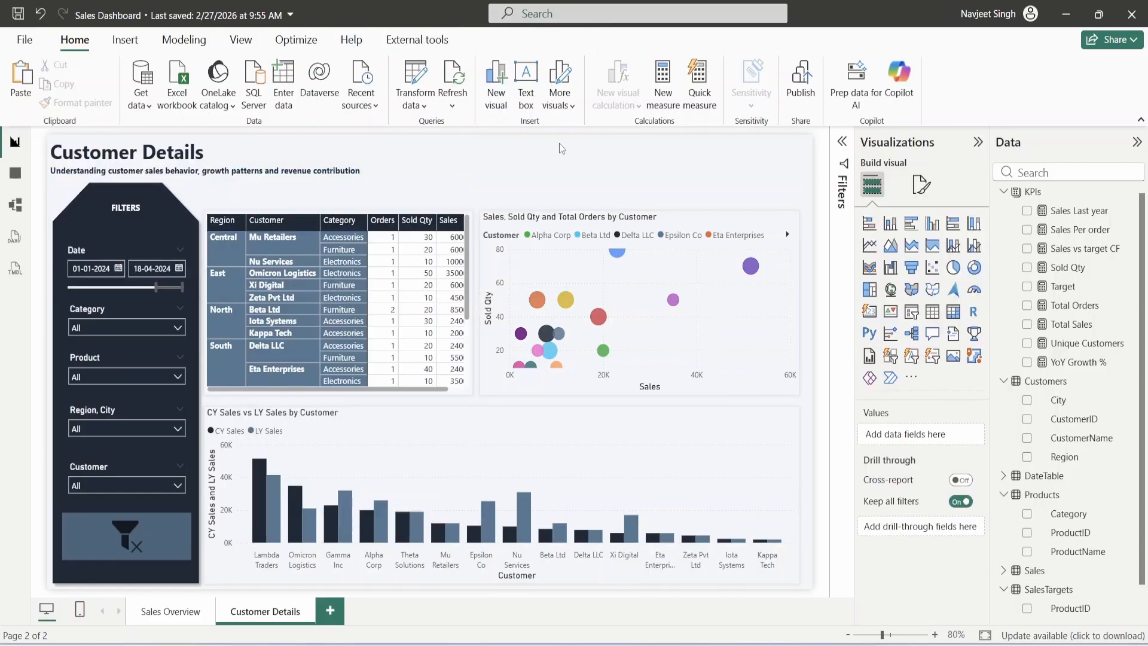
- Check the customer matrix, then return to the Sales Overview page
scroll(385, 306, down, 3)
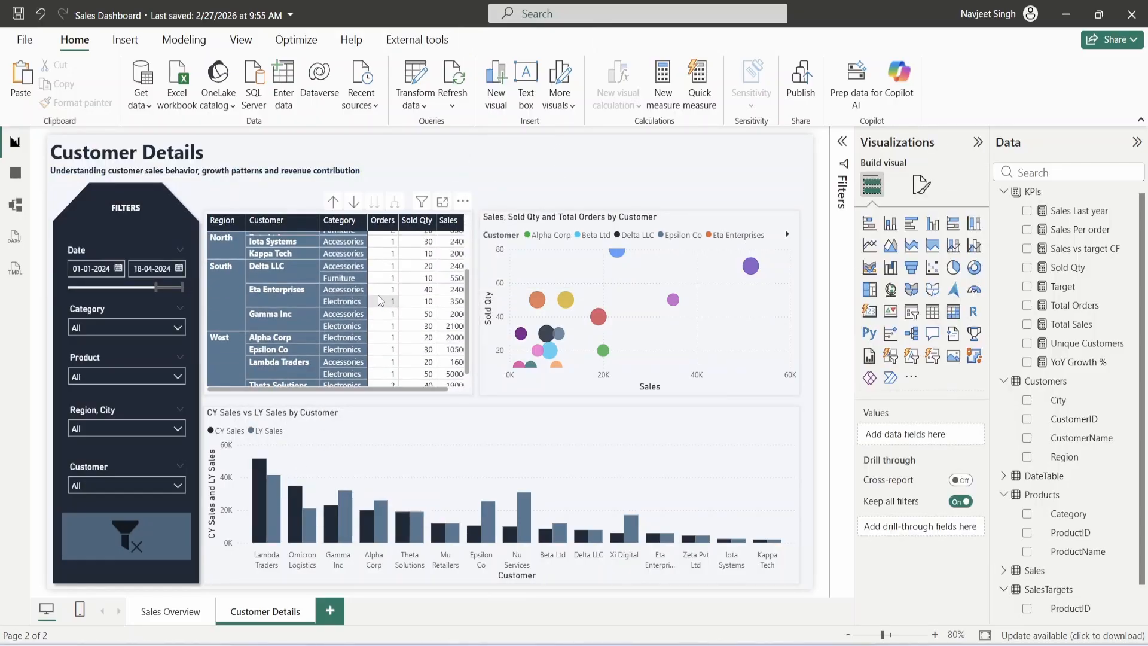
scroll(385, 306, up, 3)
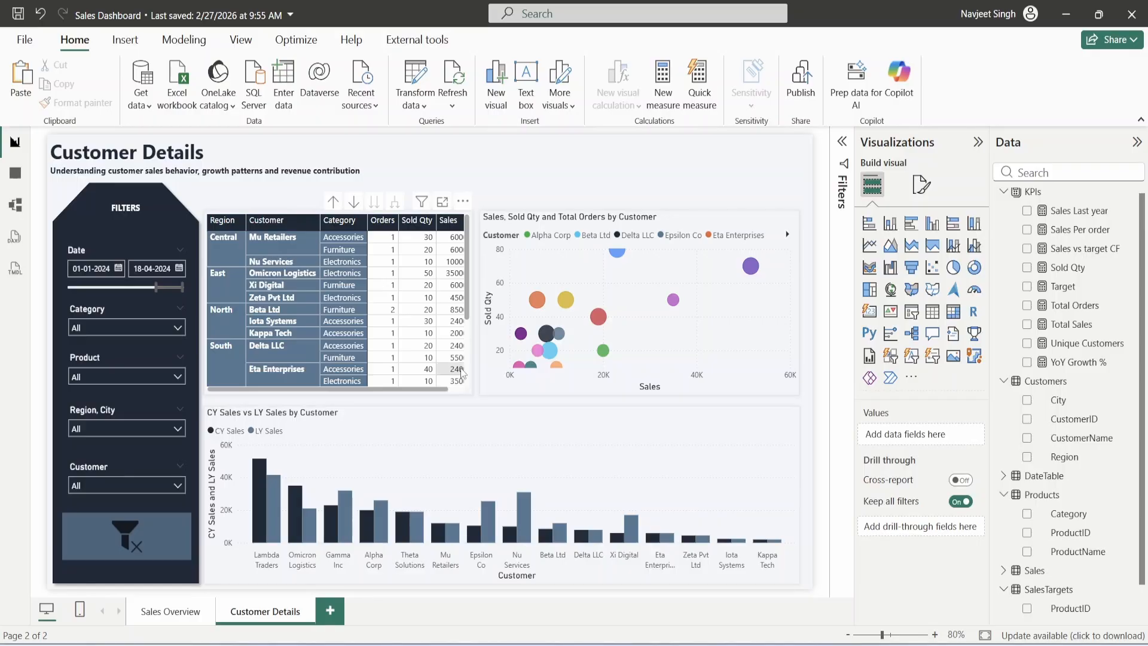
click(183, 616)
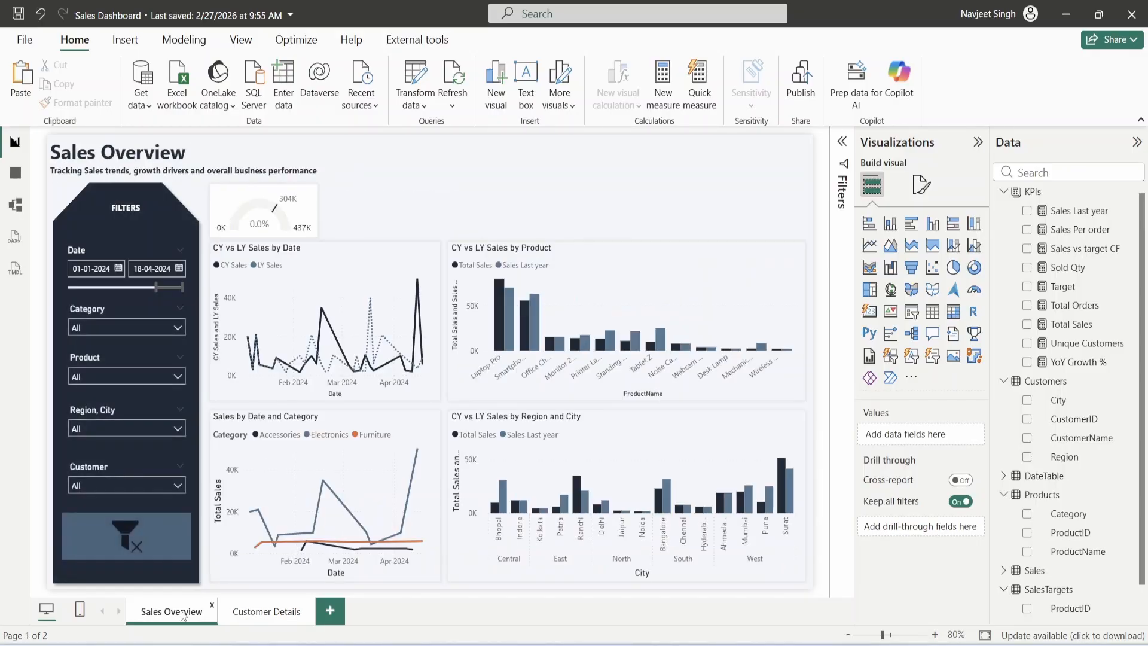